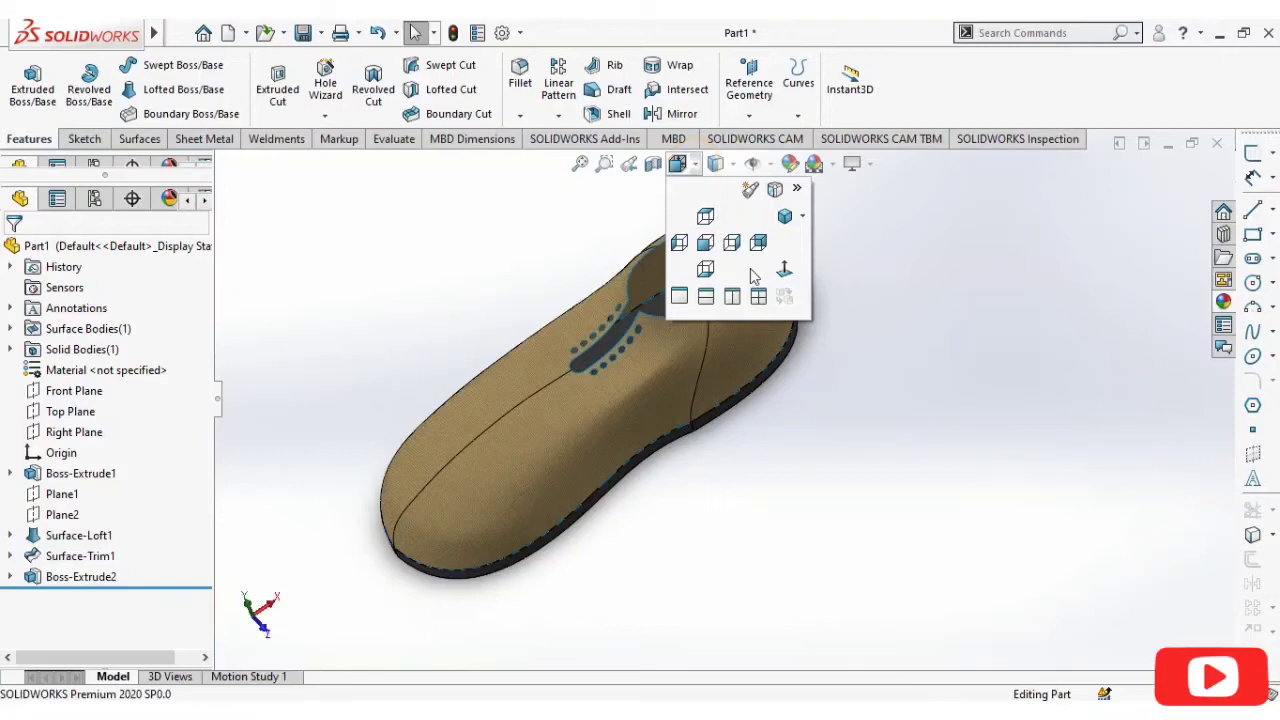
Show the catheter model in four views and bring up the Features and Sketch tools
{"action": "left_click", "coordinate": [758, 296]}
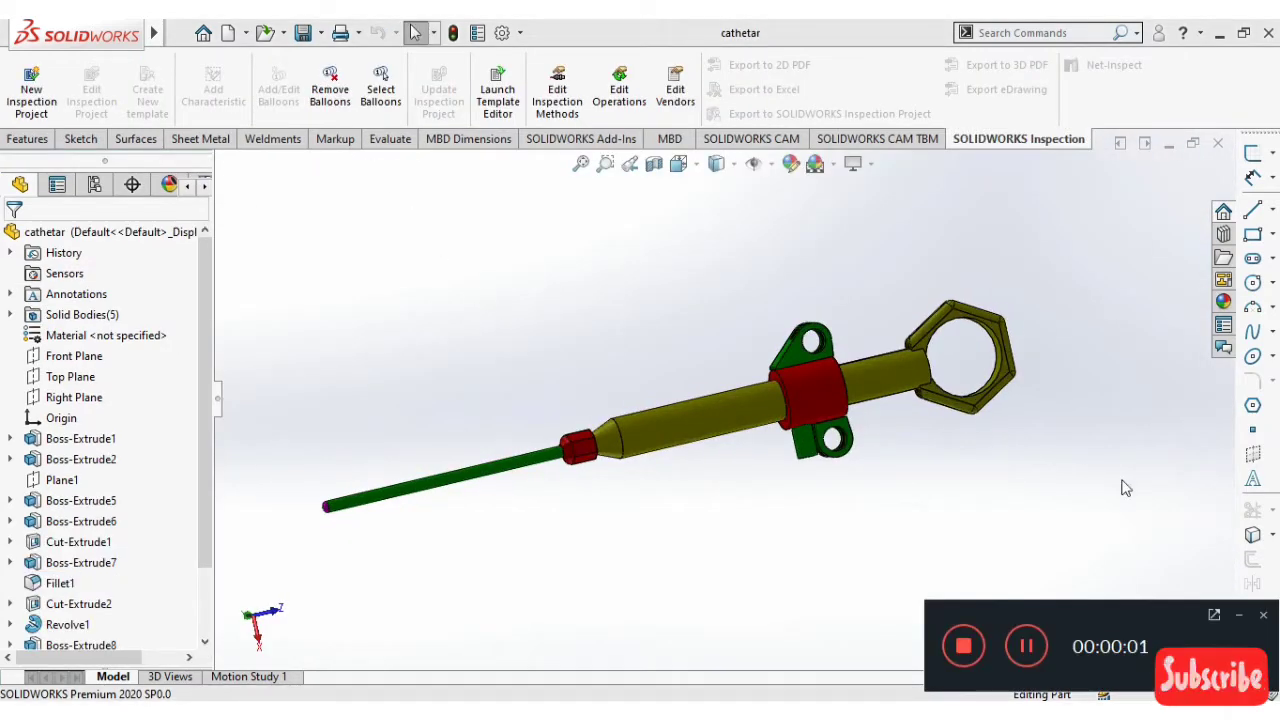
{"action": "left_click", "coordinate": [1240, 615]}
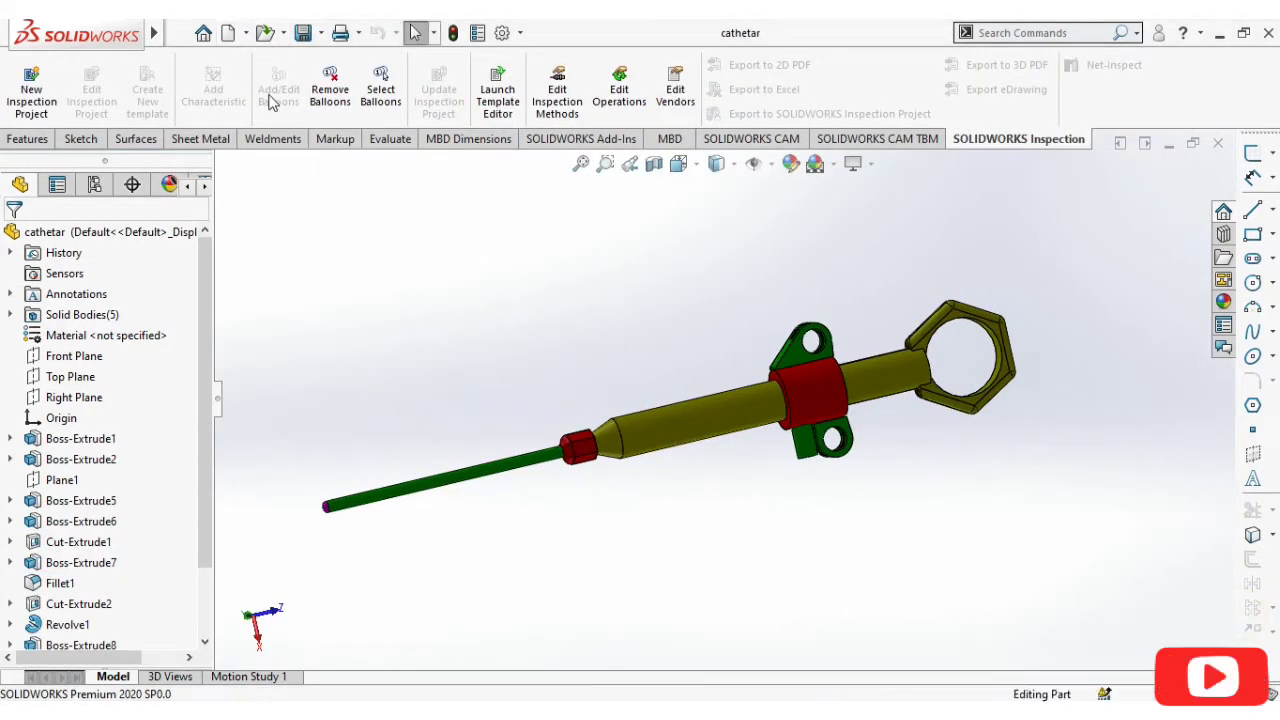
{"action": "left_click", "coordinate": [28, 139]}
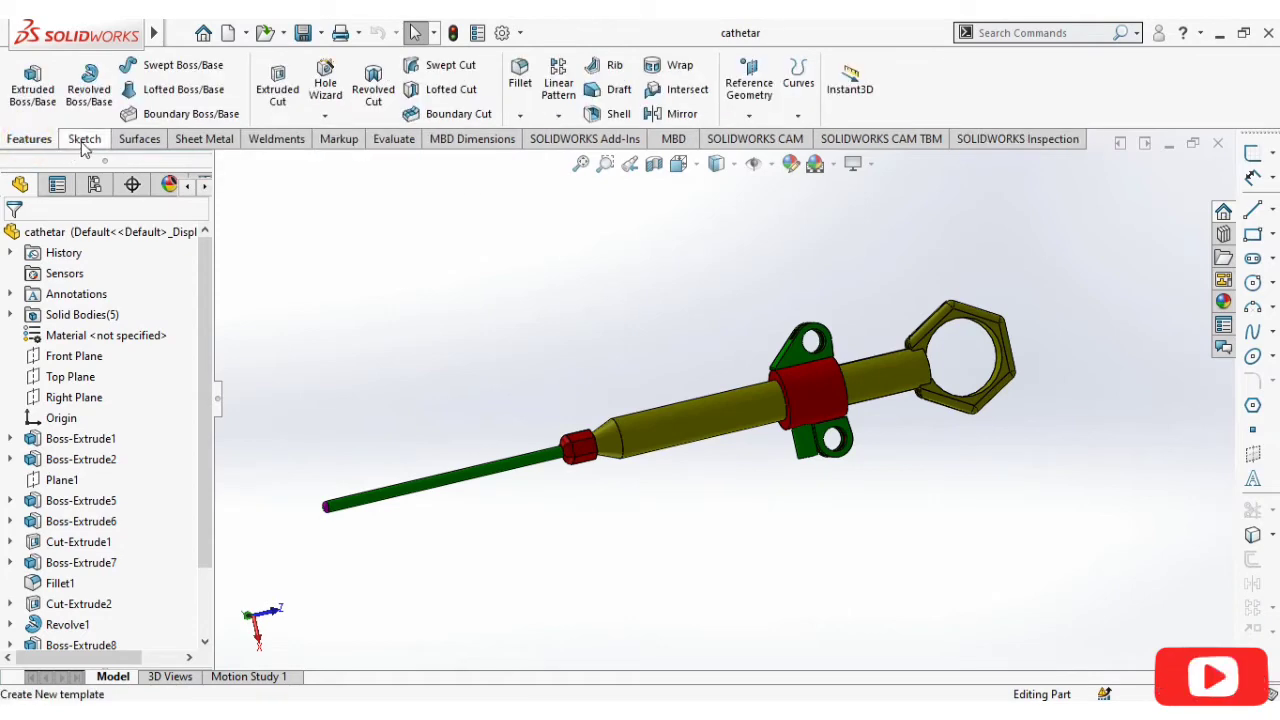
{"action": "left_click", "coordinate": [85, 145]}
Create Part1 from the Part template and begin Sketch1 on the Top Plane
{"action": "left_click", "coordinate": [179, 33]}
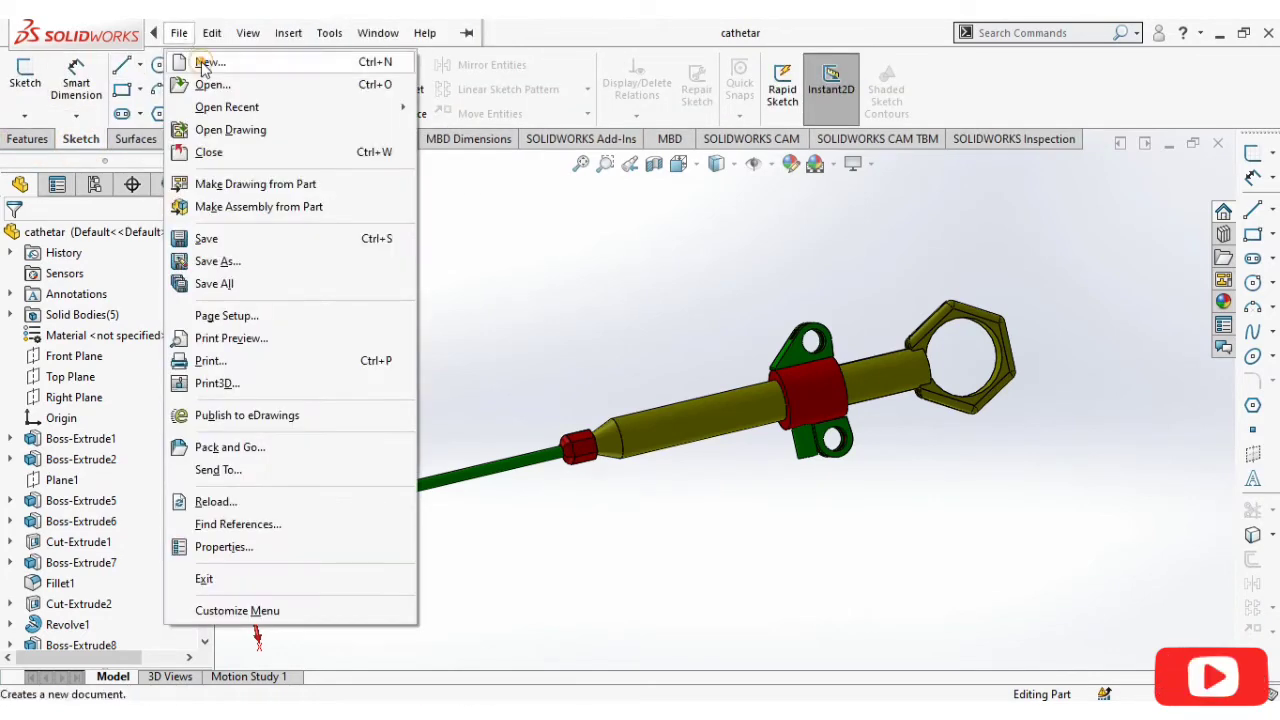
{"action": "left_click", "coordinate": [203, 64]}
{"action": "left_click", "coordinate": [378, 220]}
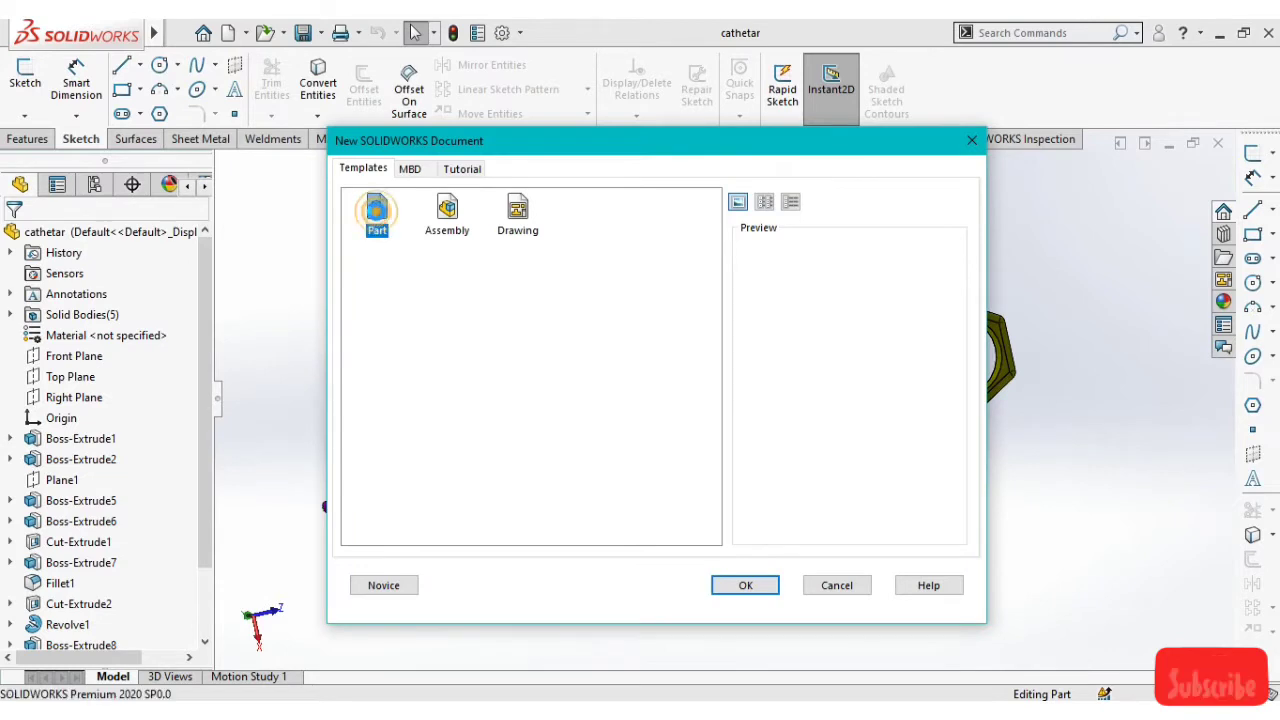
{"action": "double_click", "coordinate": [378, 220]}
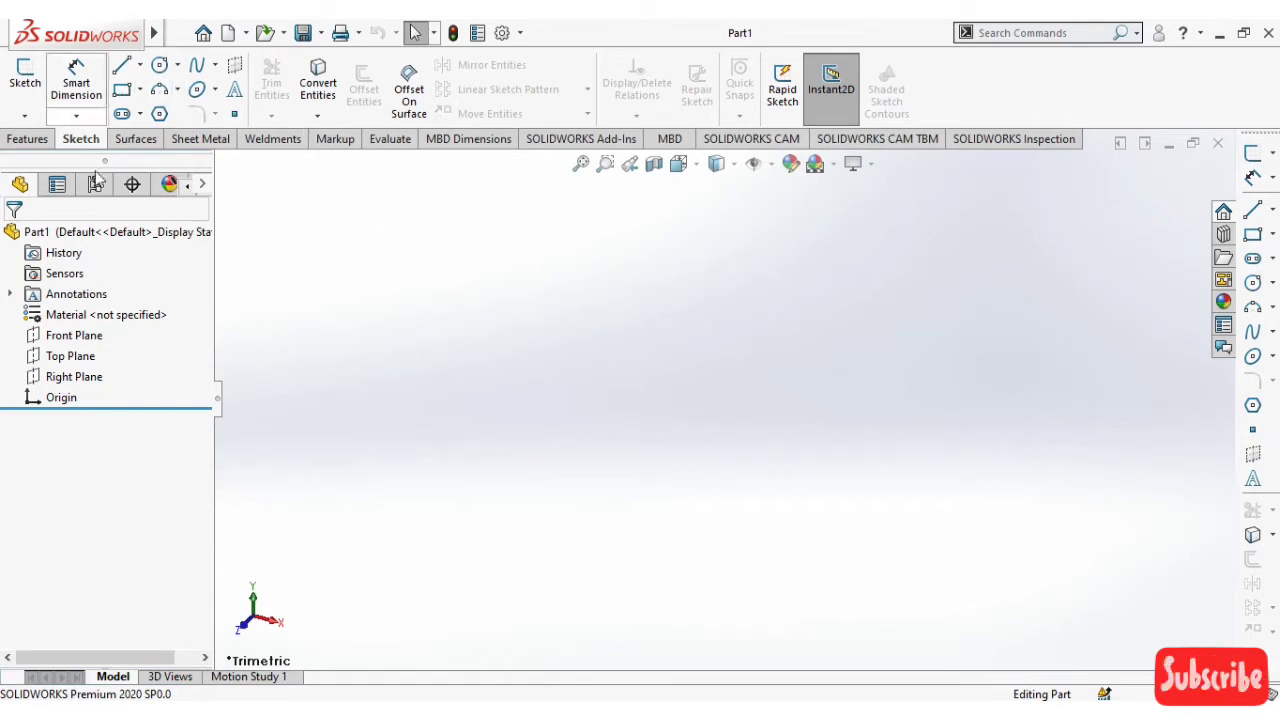
{"action": "left_click", "coordinate": [76, 356]}
{"action": "left_click", "coordinate": [84, 335]}
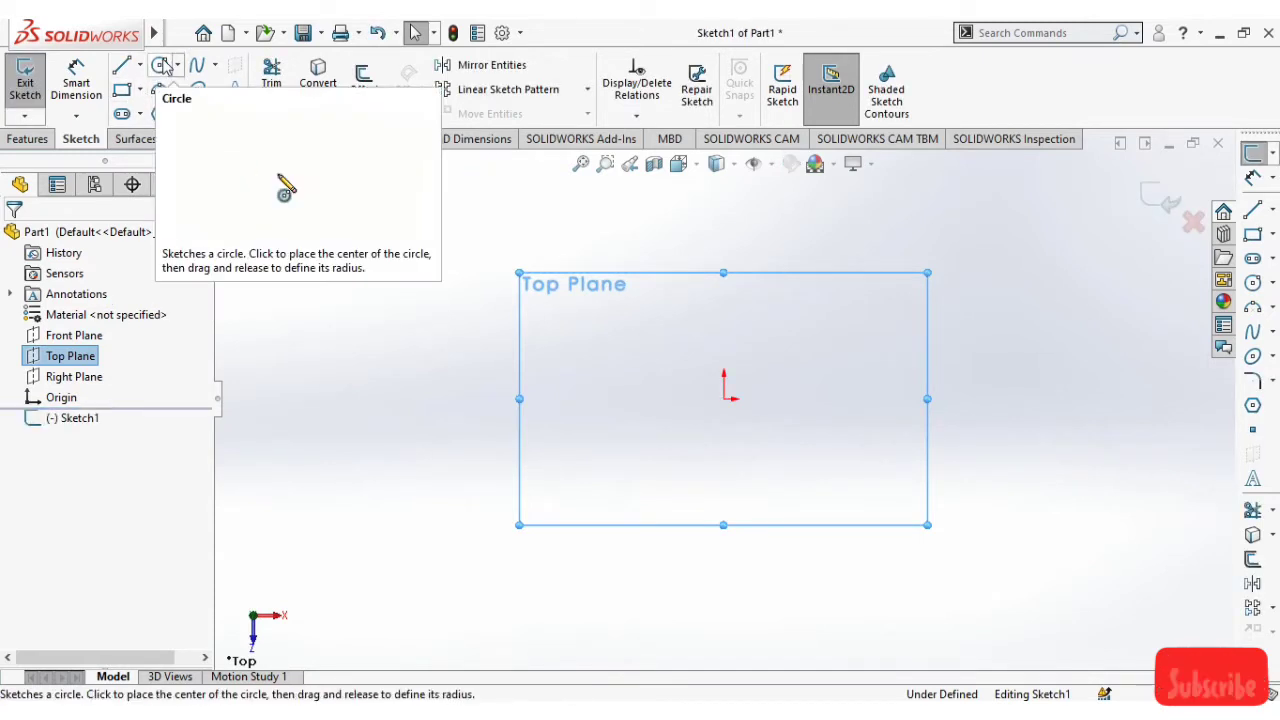
Draw a horizontal centerline about 252 long through the origin
{"action": "left_click", "coordinate": [197, 65]}
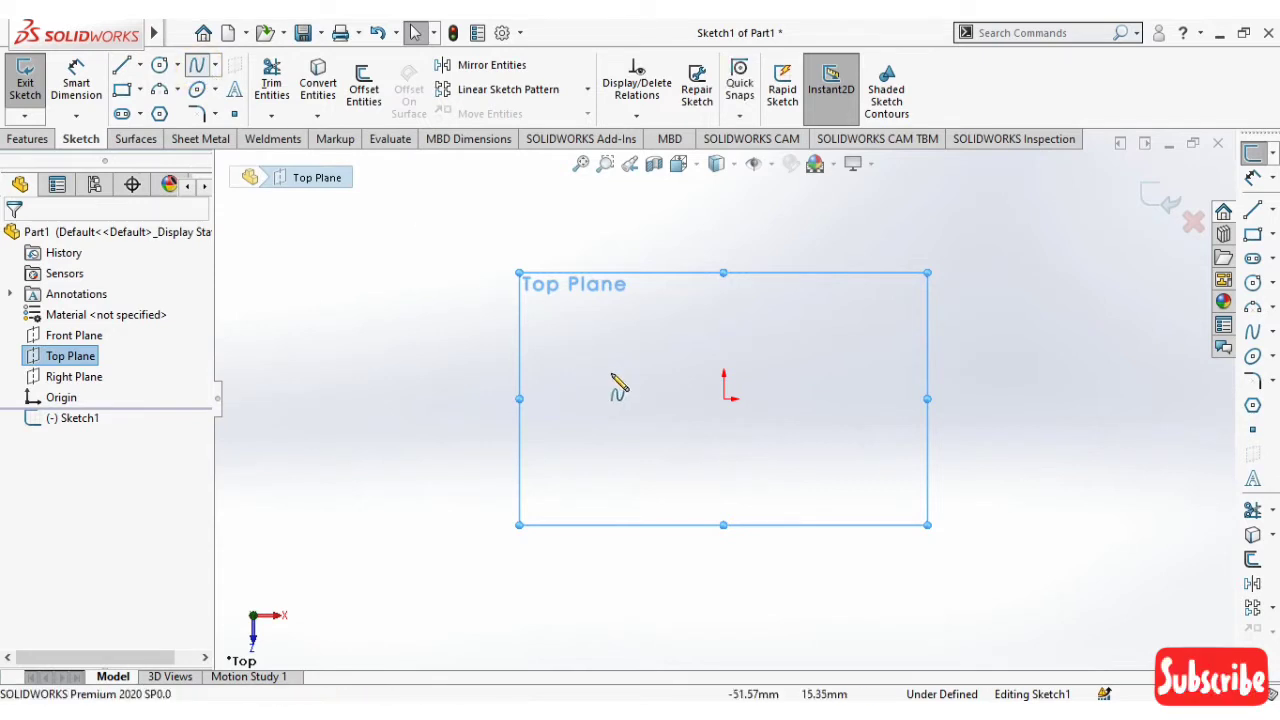
{"action": "left_click", "coordinate": [139, 65]}
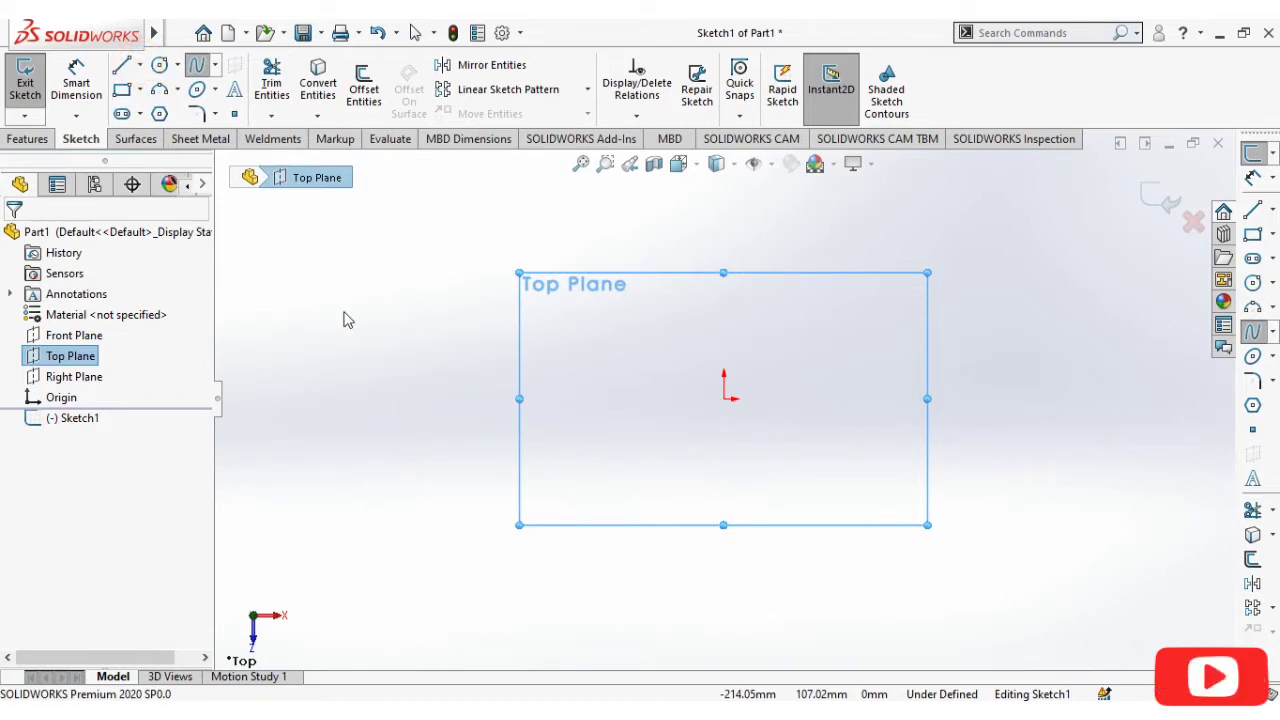
{"action": "left_click", "coordinate": [121, 65]}
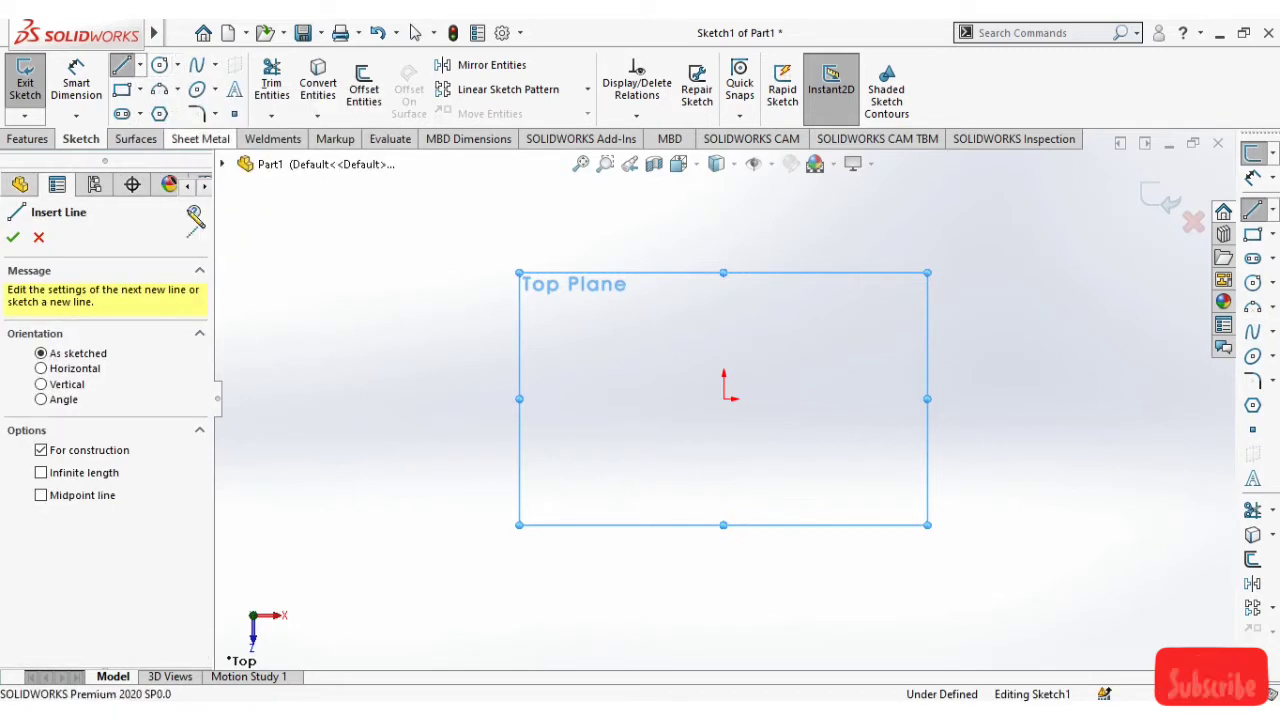
{"action": "left_click", "coordinate": [515, 398]}
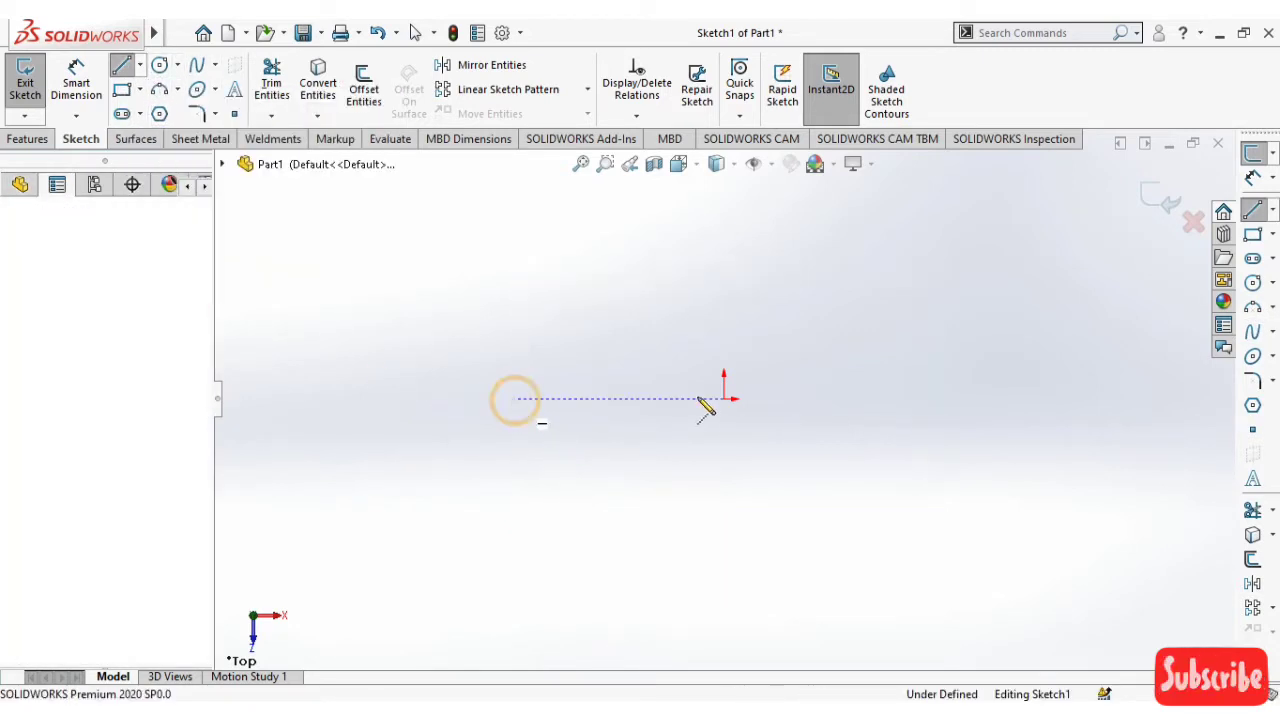
{"action": "left_click", "coordinate": [1093, 399]}
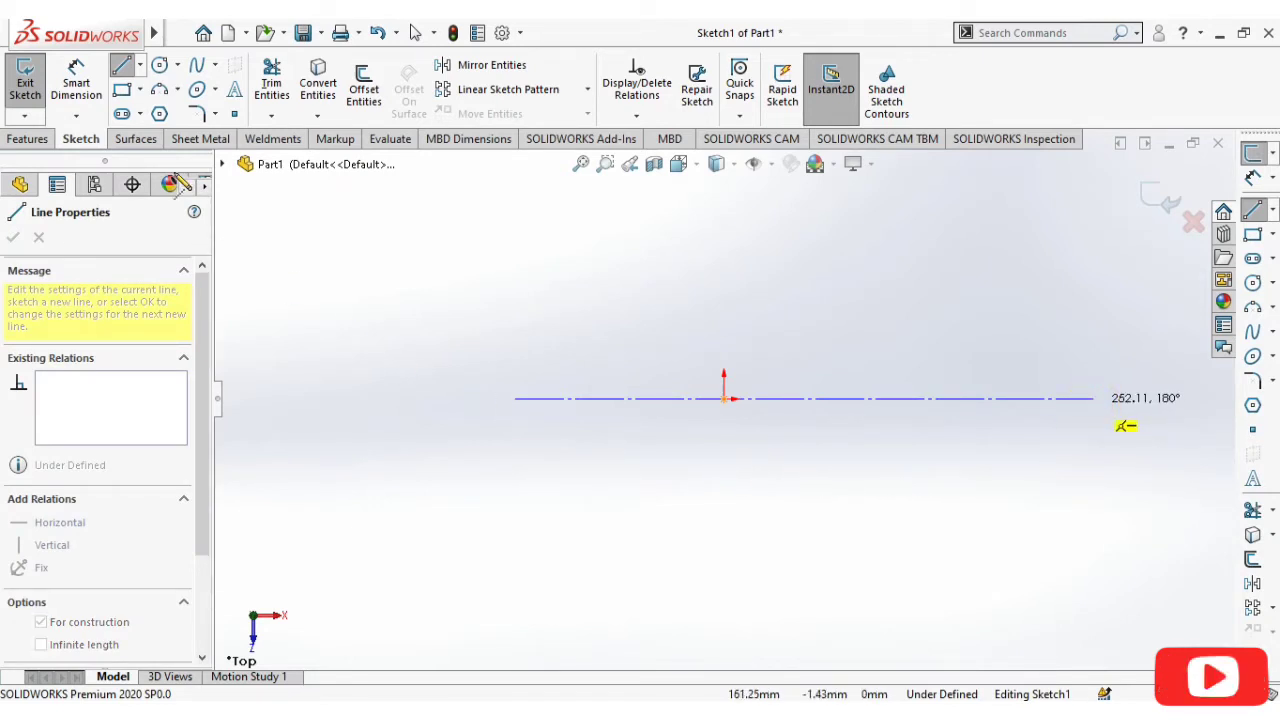
{"action": "key", "text": "Escape"}
{"action": "key", "text": "Escape"}
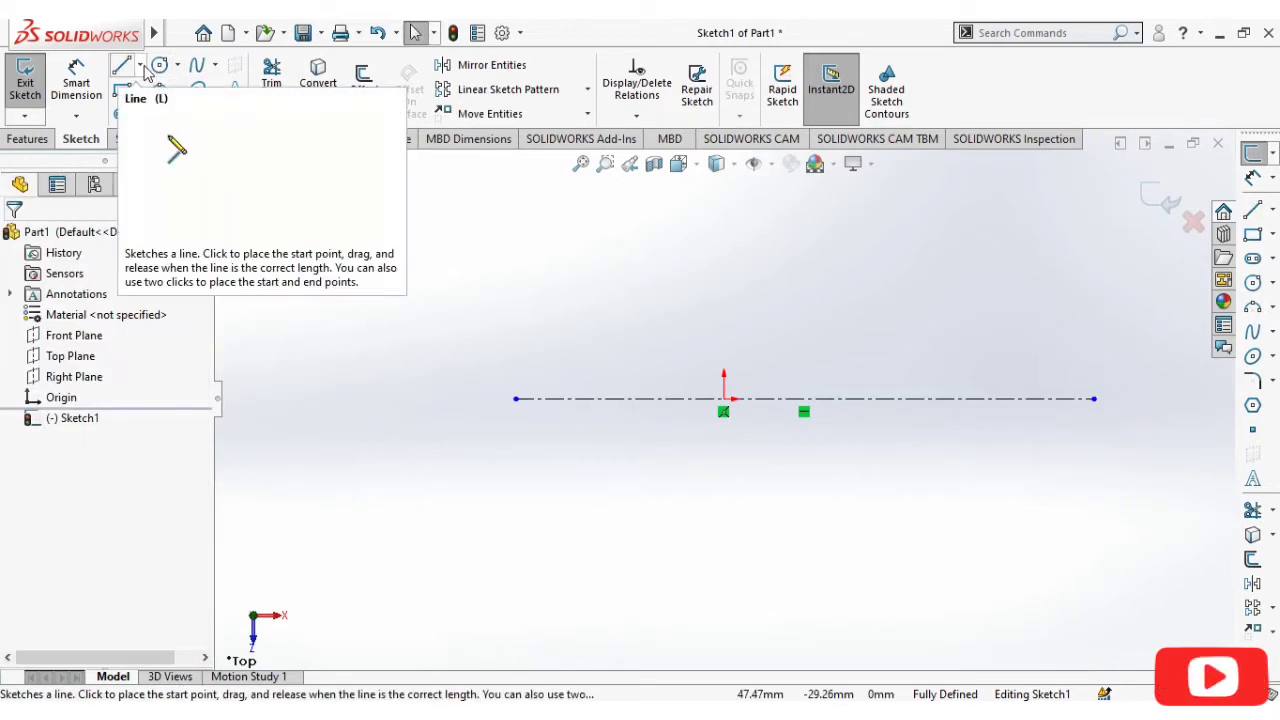
Draw a wavy spline from the centerline's left end arching over toward its right end
{"action": "left_click", "coordinate": [196, 65]}
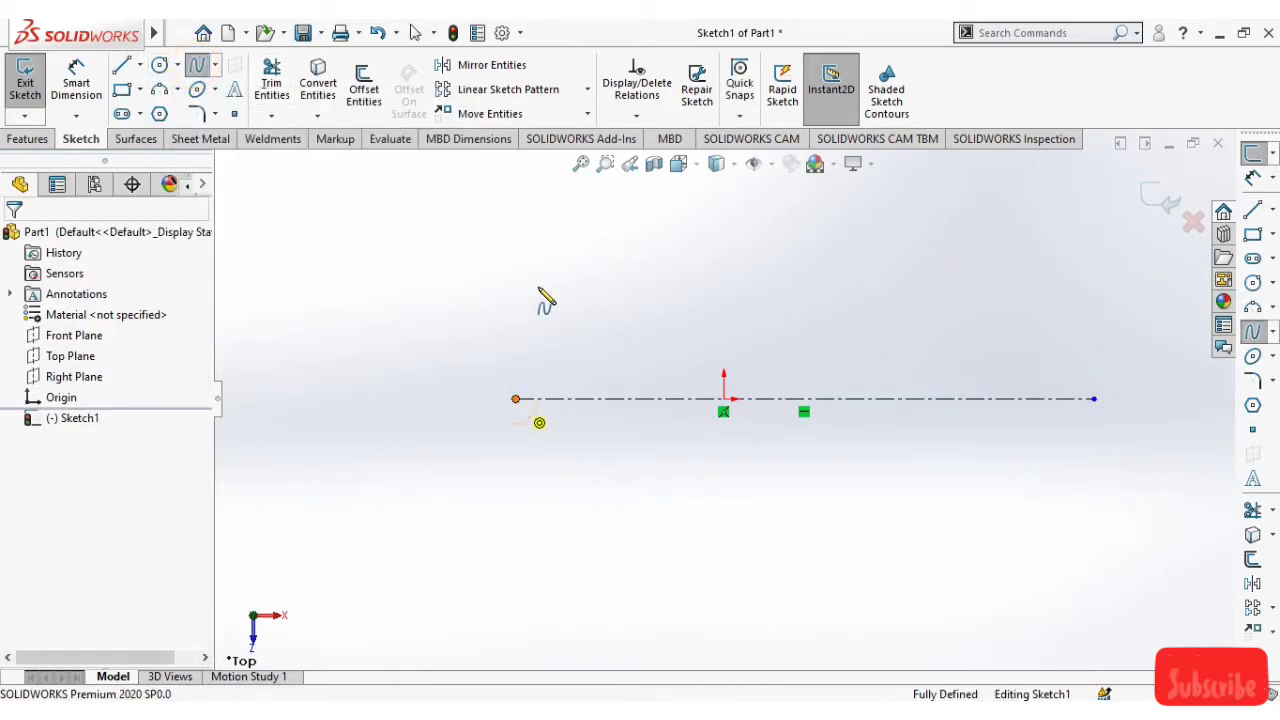
{"action": "left_click", "coordinate": [622, 238]}
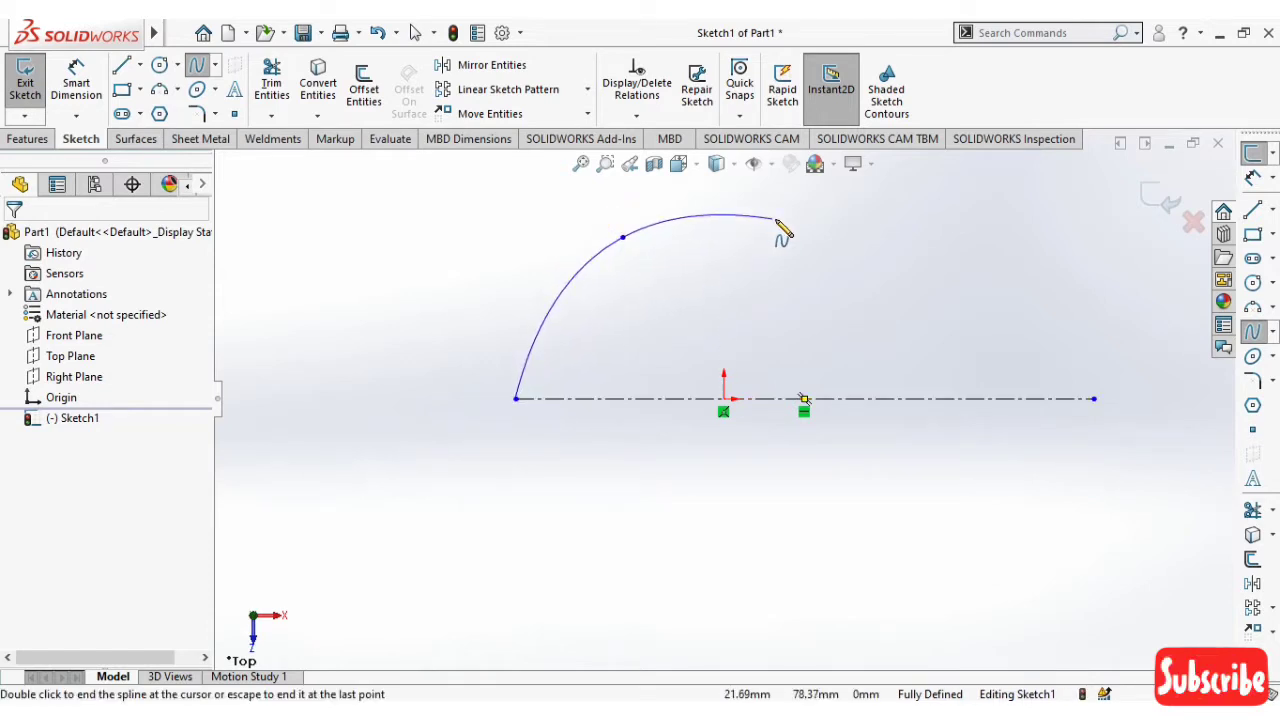
{"action": "left_click", "coordinate": [838, 225]}
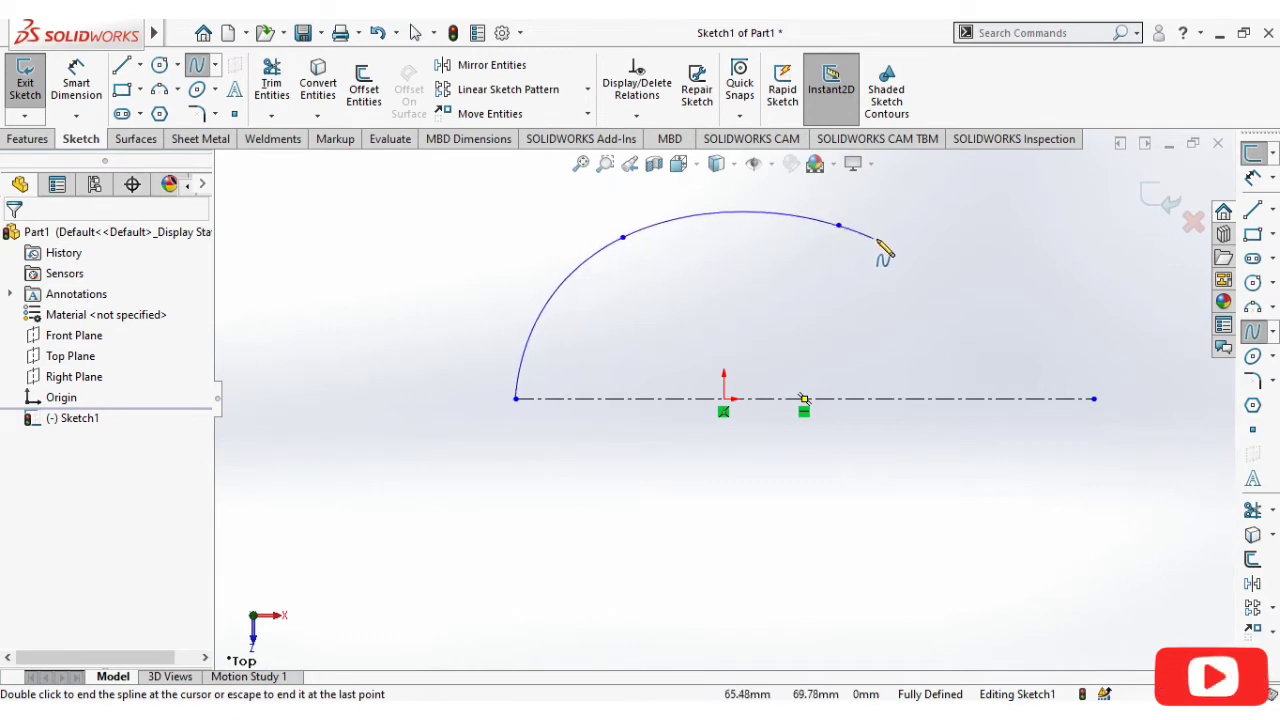
{"action": "left_click", "coordinate": [970, 252]}
{"action": "key", "text": "z"}
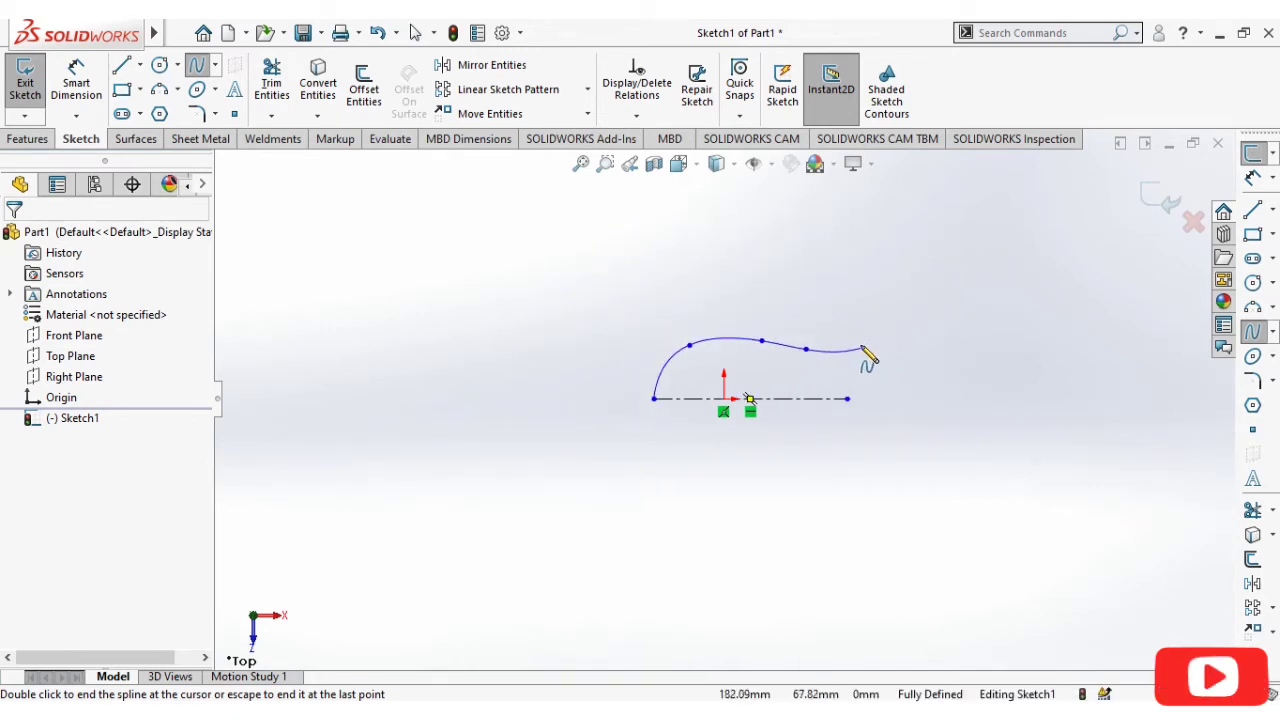
{"action": "key", "text": "shift+z"}
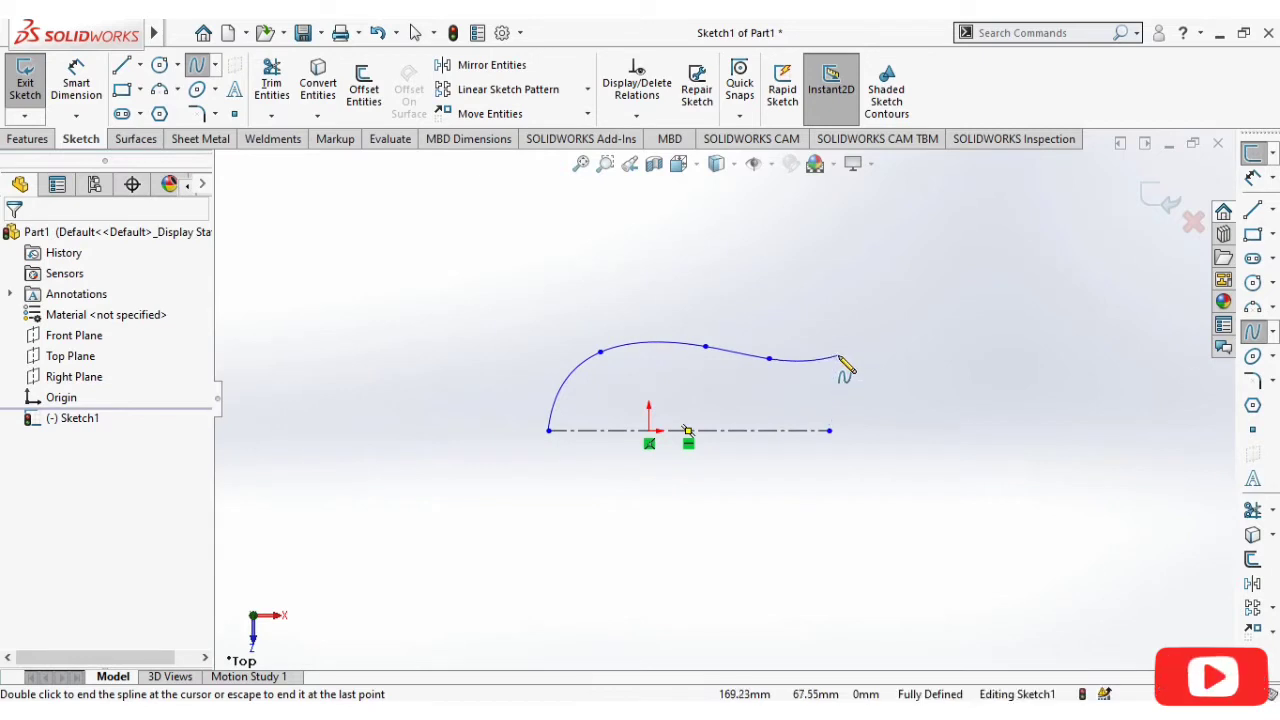
{"action": "left_click", "coordinate": [843, 357]}
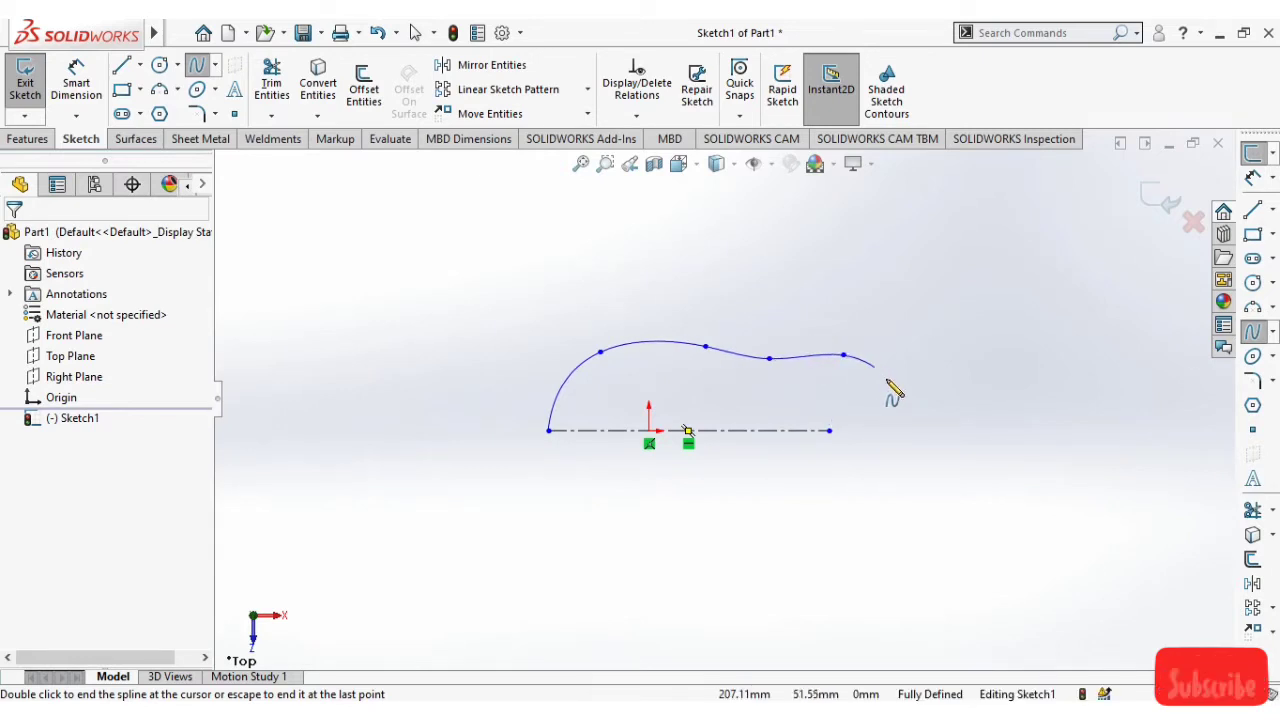
{"action": "double_click", "coordinate": [901, 431]}
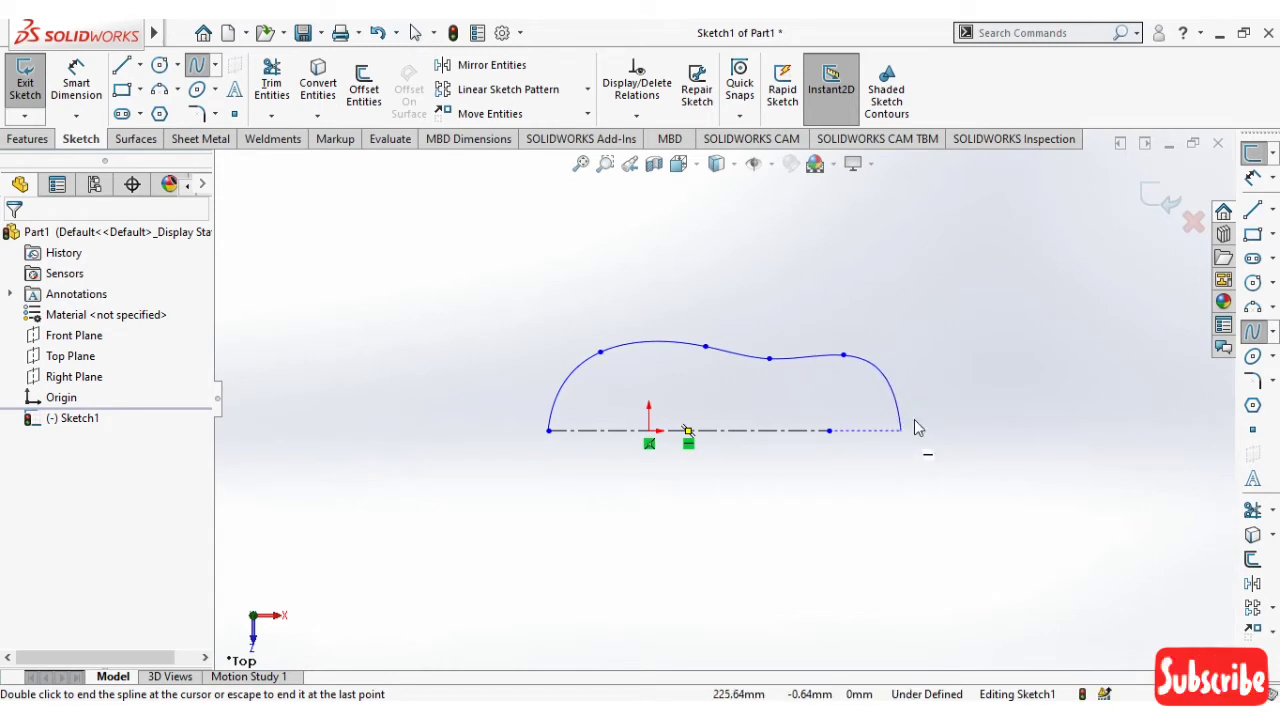
{"action": "key", "text": "Escape"}
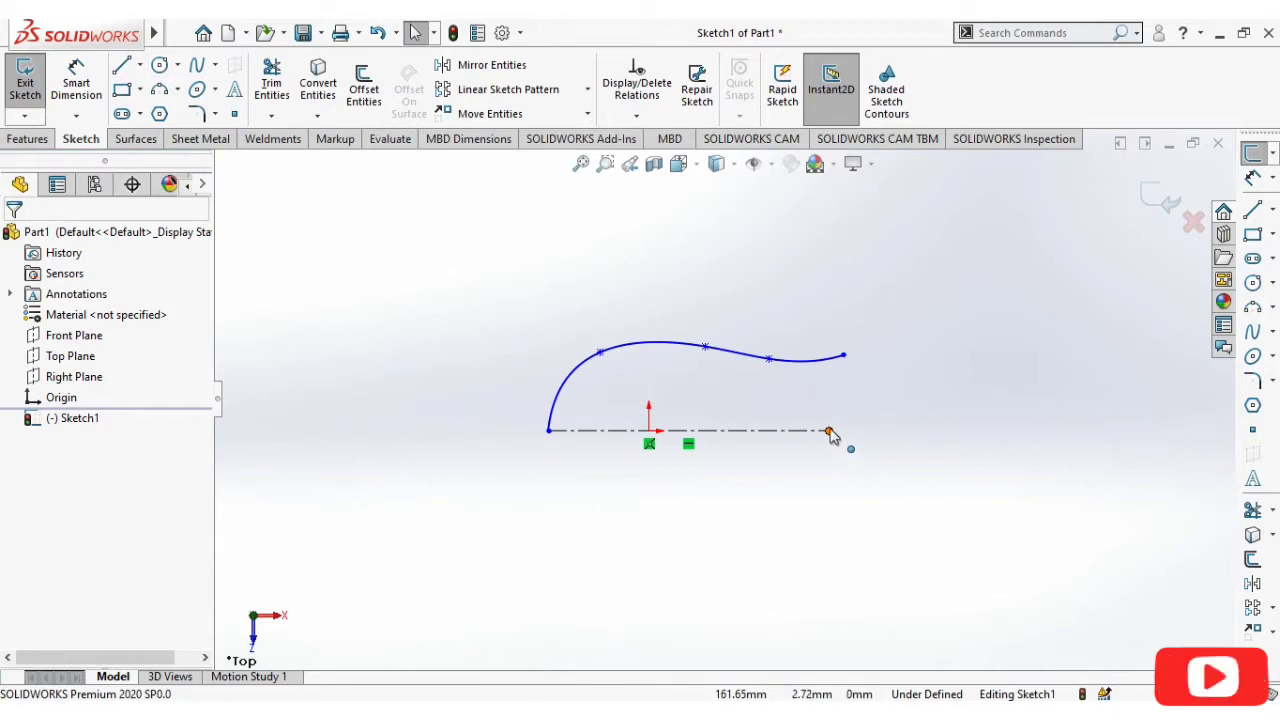
Lengthen the centerline rightward and continue a spline sloping down to its new end
{"action": "left_click_drag", "start_coordinate": [829, 430], "coordinate": [997, 430]}
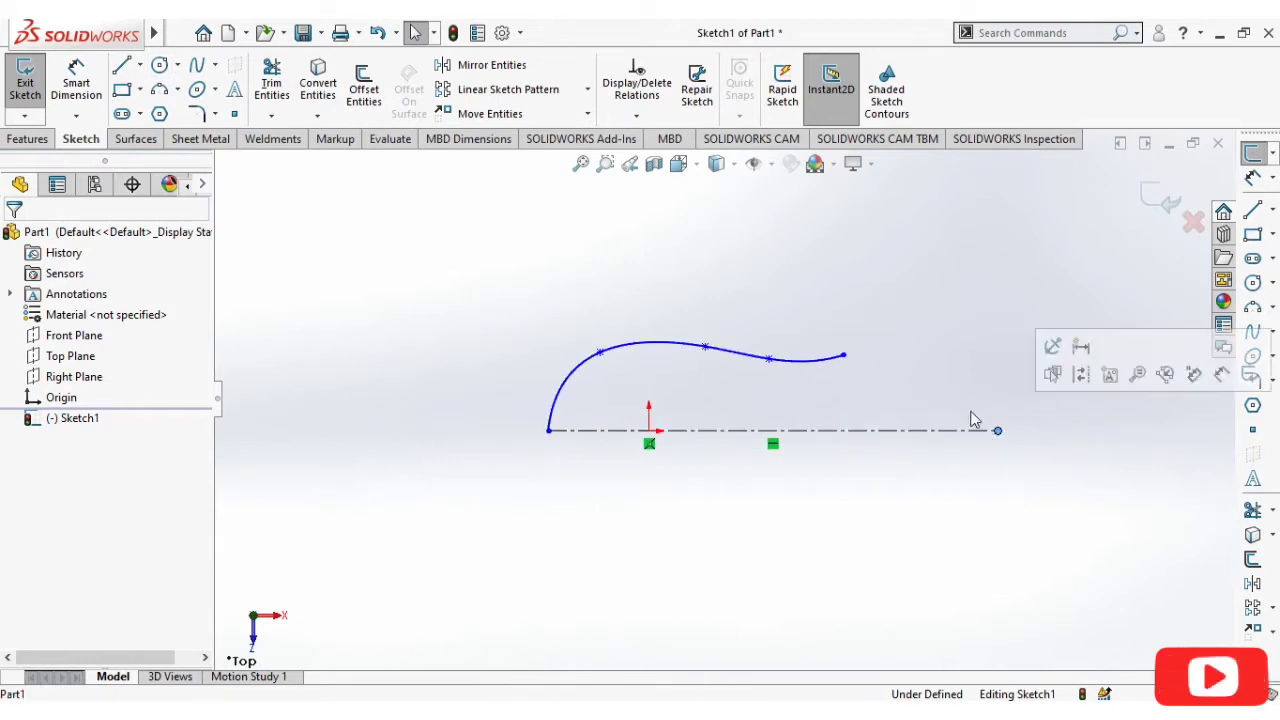
{"action": "scroll", "coordinate": [706, 460], "scroll_direction": "up", "scroll_amount": 3}
{"action": "scroll", "coordinate": [839, 388], "scroll_direction": "down", "scroll_amount": 4}
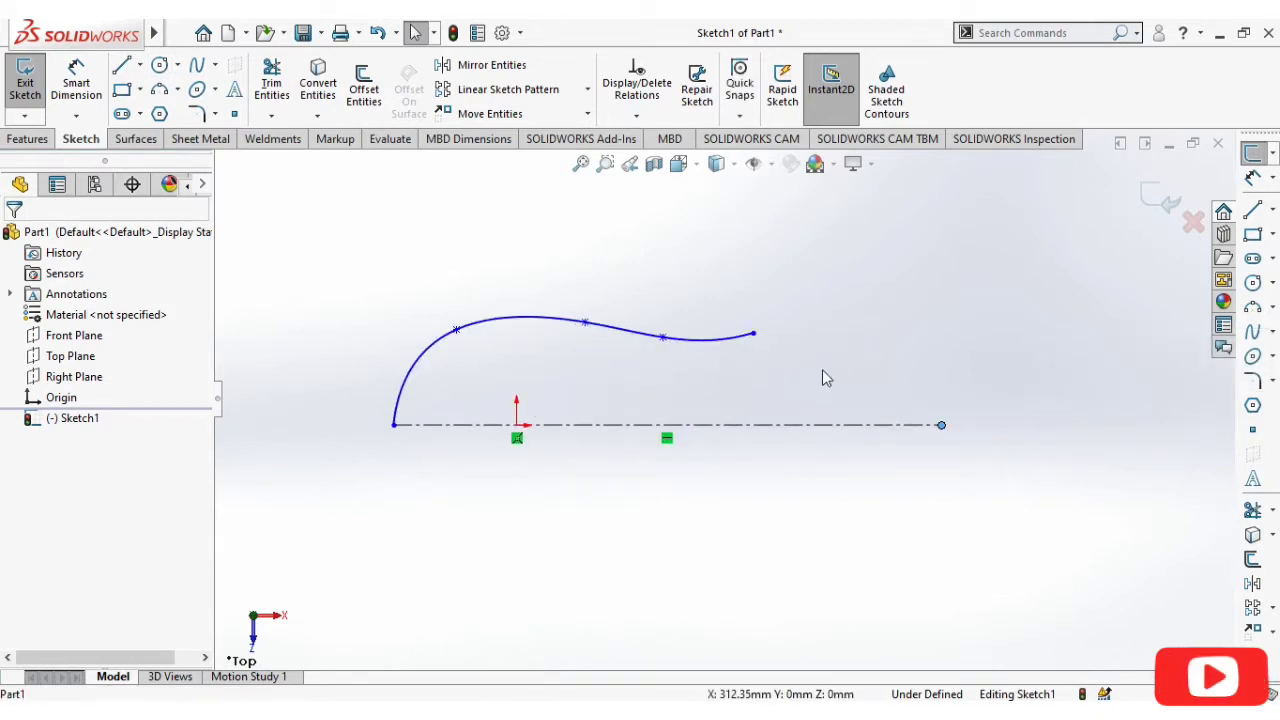
{"action": "left_click", "coordinate": [197, 64]}
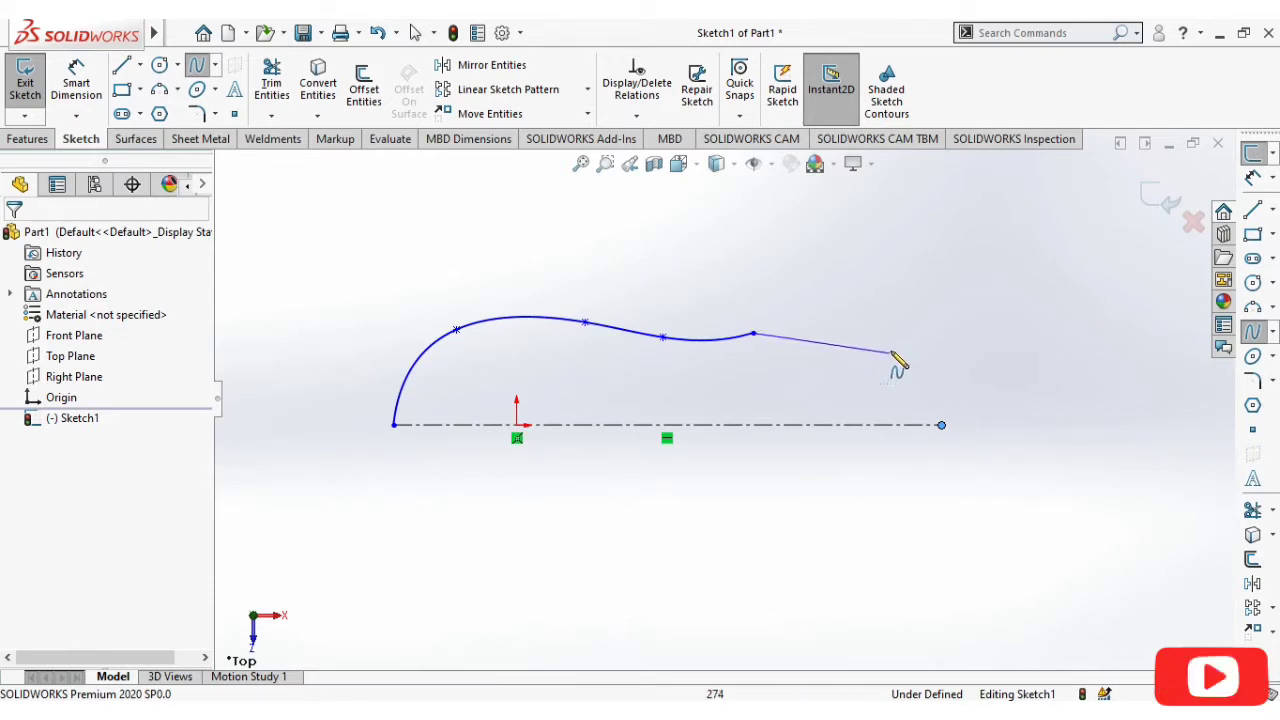
{"action": "left_click", "coordinate": [892, 347]}
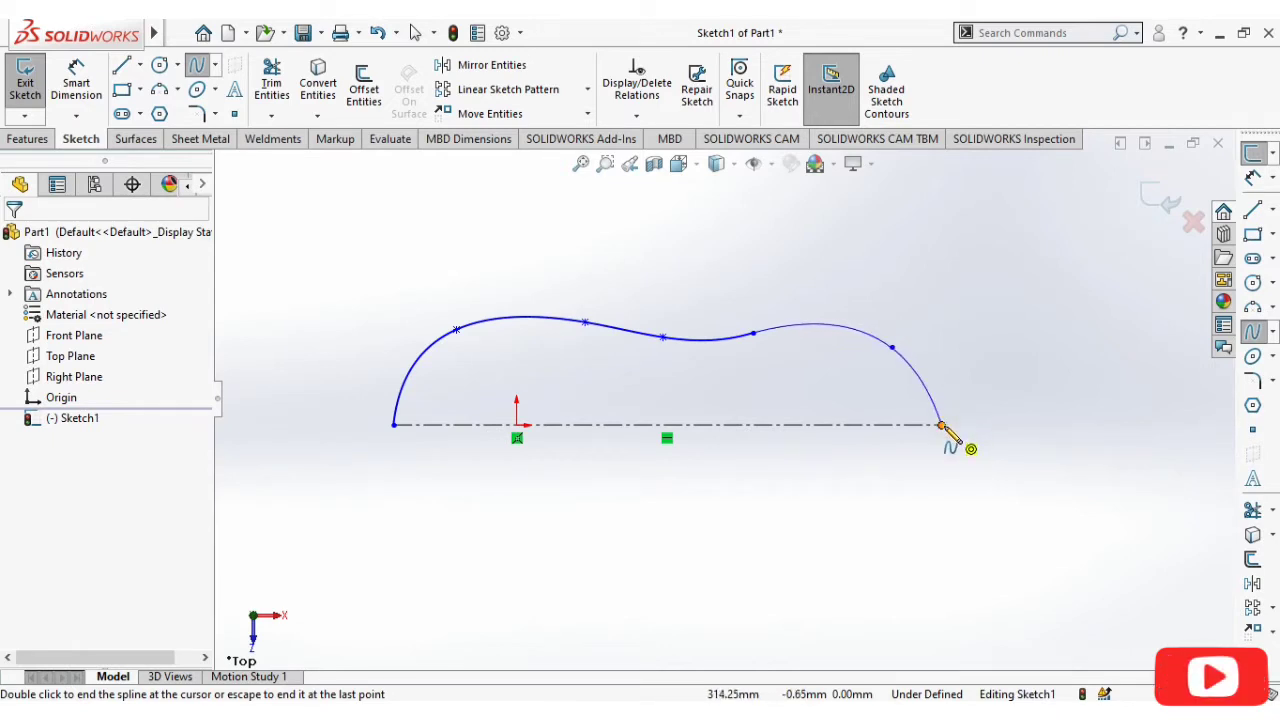
{"action": "double_click", "coordinate": [942, 424]}
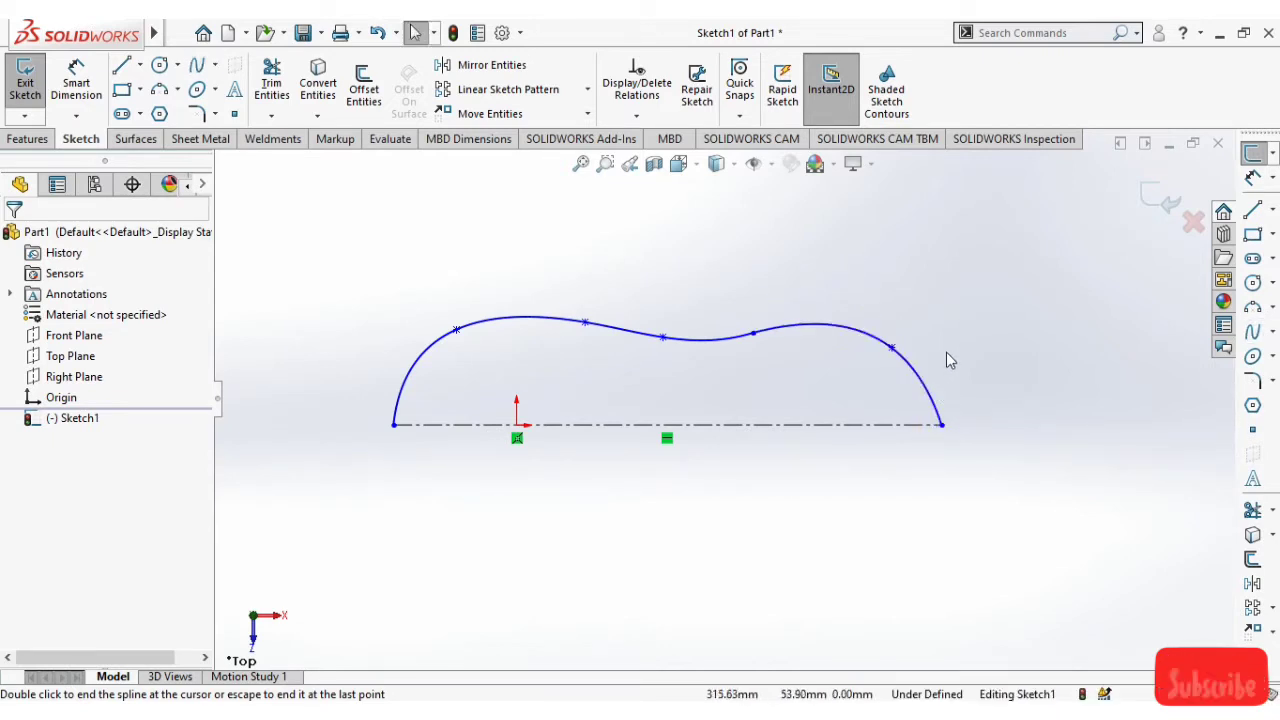
Drag the right spline's end point and handles to arch it down onto the centerline
{"action": "left_click", "coordinate": [927, 385]}
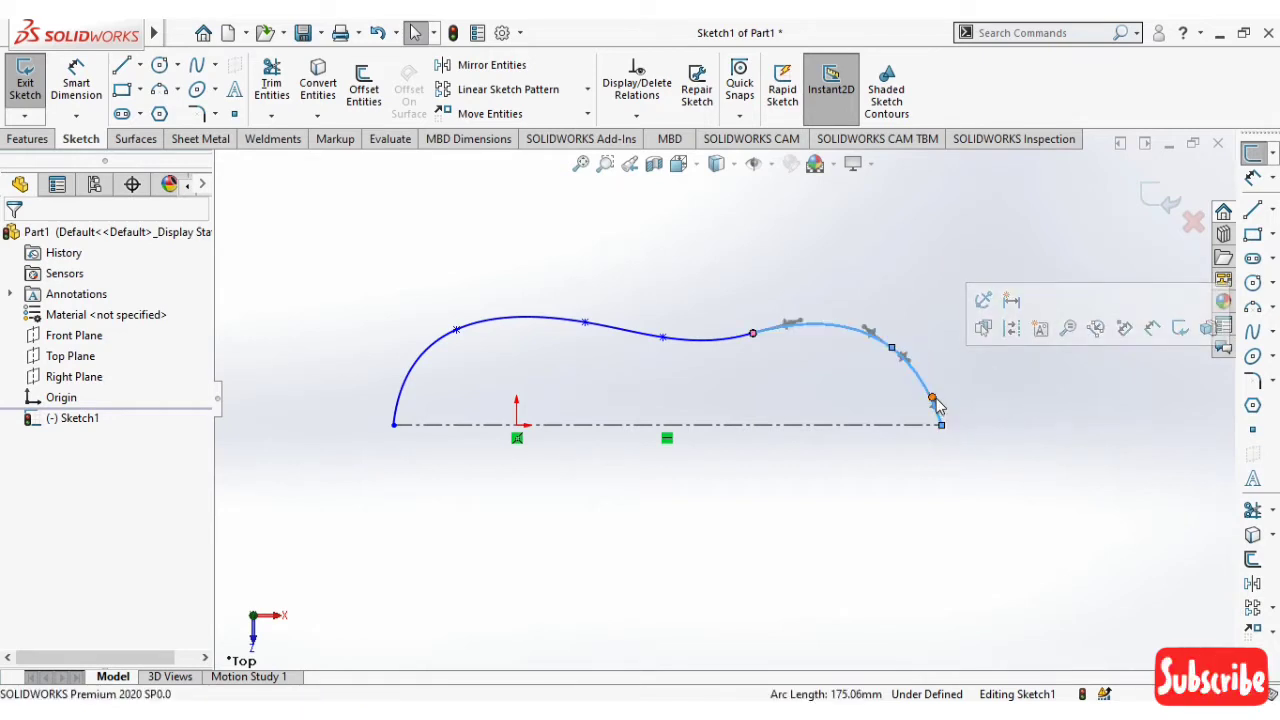
{"action": "mouse_move", "coordinate": [933, 400]}
{"action": "left_mouse_down"}
{"action": "mouse_move", "coordinate": [943, 412]}
{"action": "mouse_move", "coordinate": [947, 398]}
{"action": "left_mouse_up"}
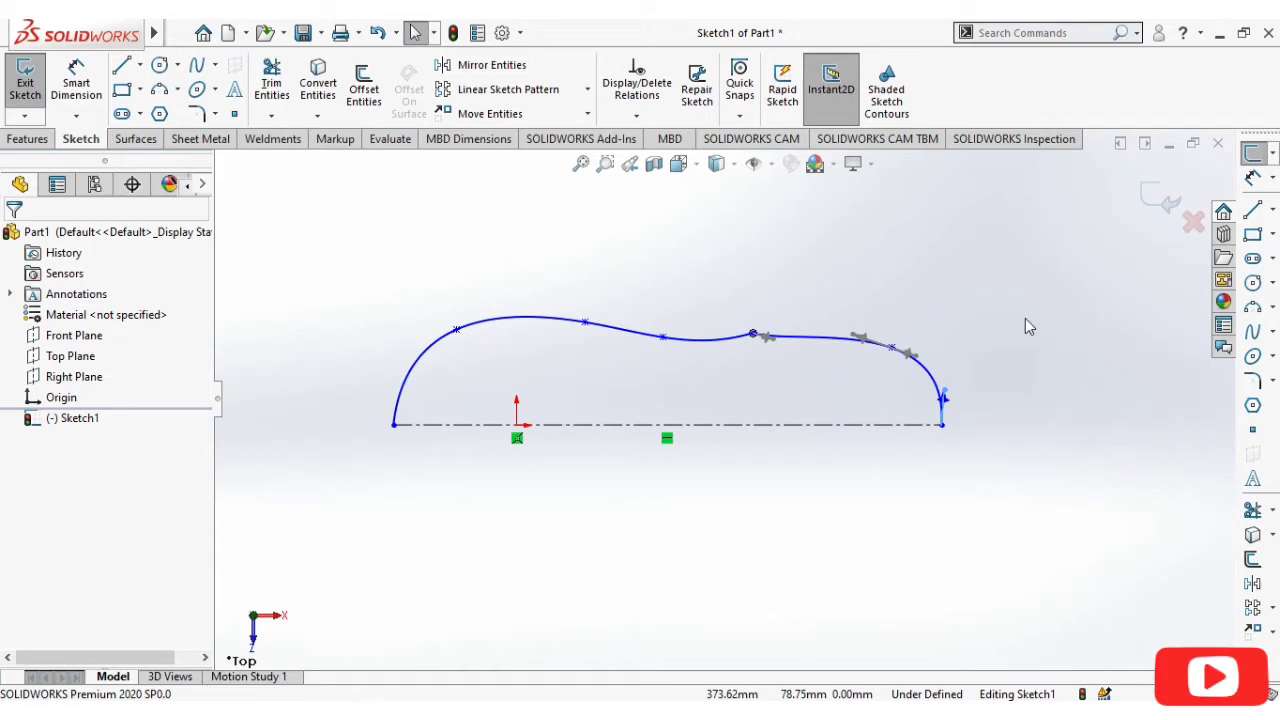
{"action": "key", "text": "ctrl+z"}
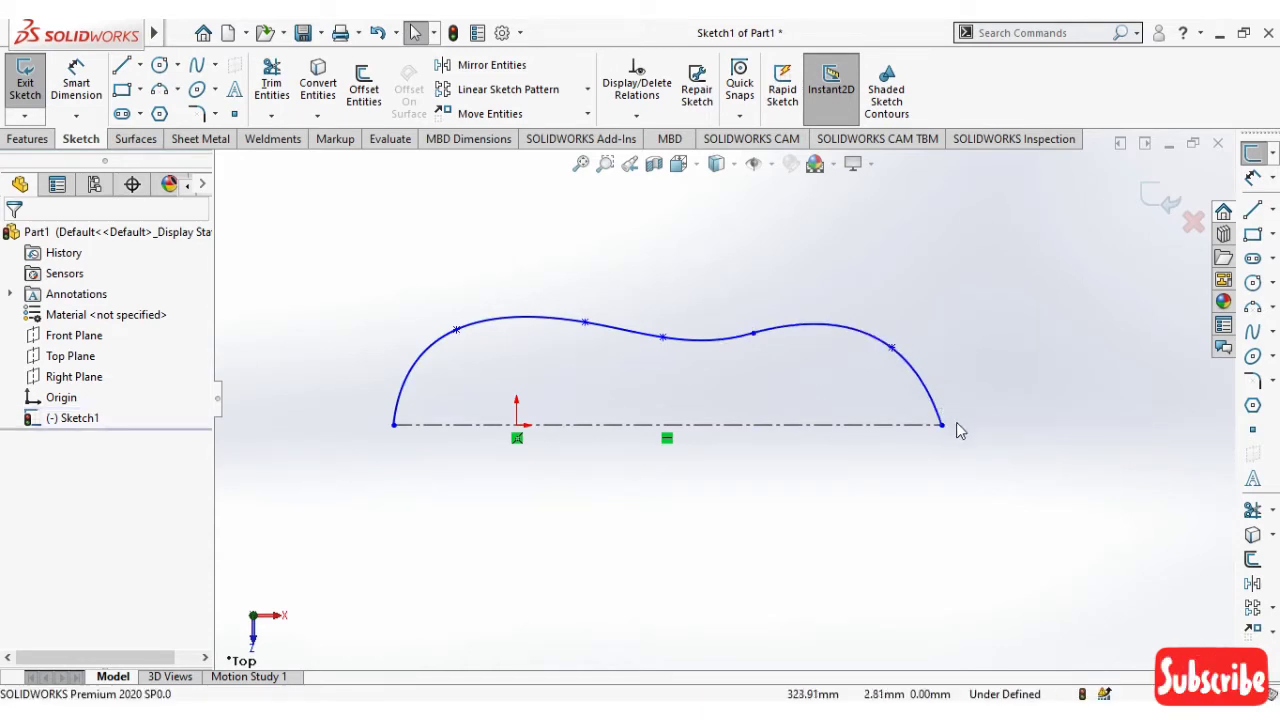
{"action": "scroll", "coordinate": [951, 427], "scroll_direction": "down", "scroll_amount": 2}
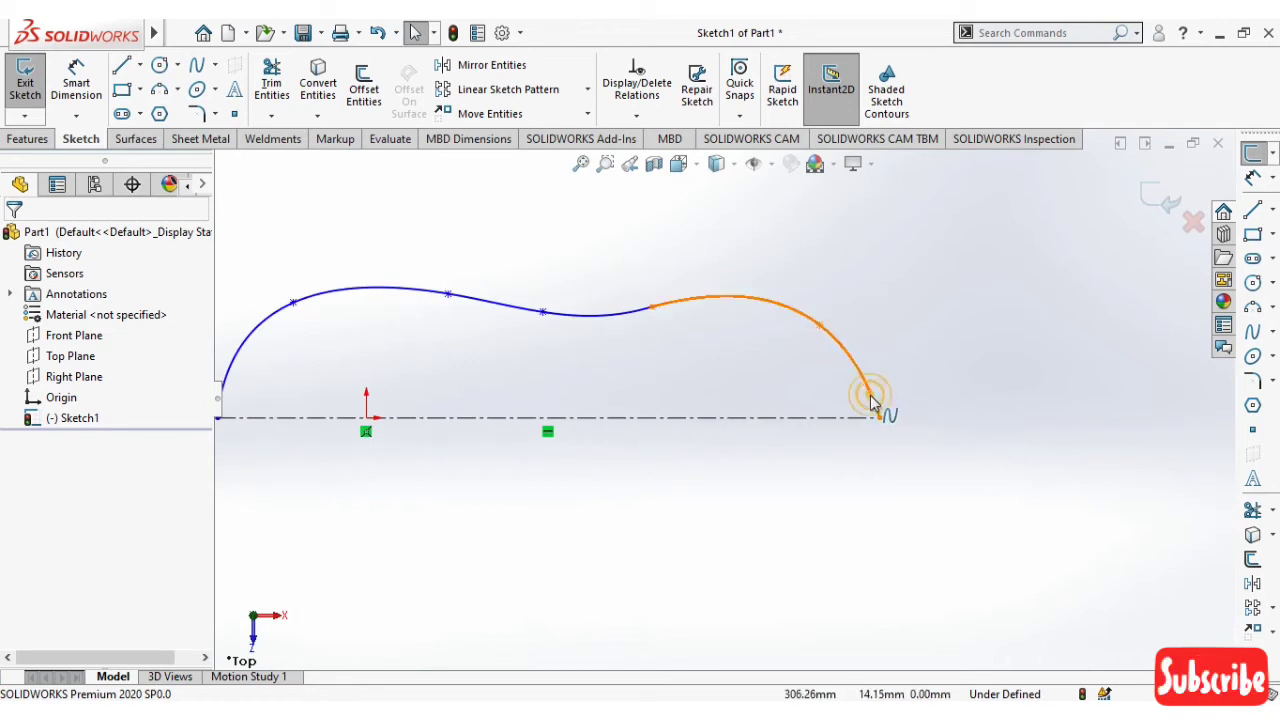
{"action": "left_click", "coordinate": [888, 408]}
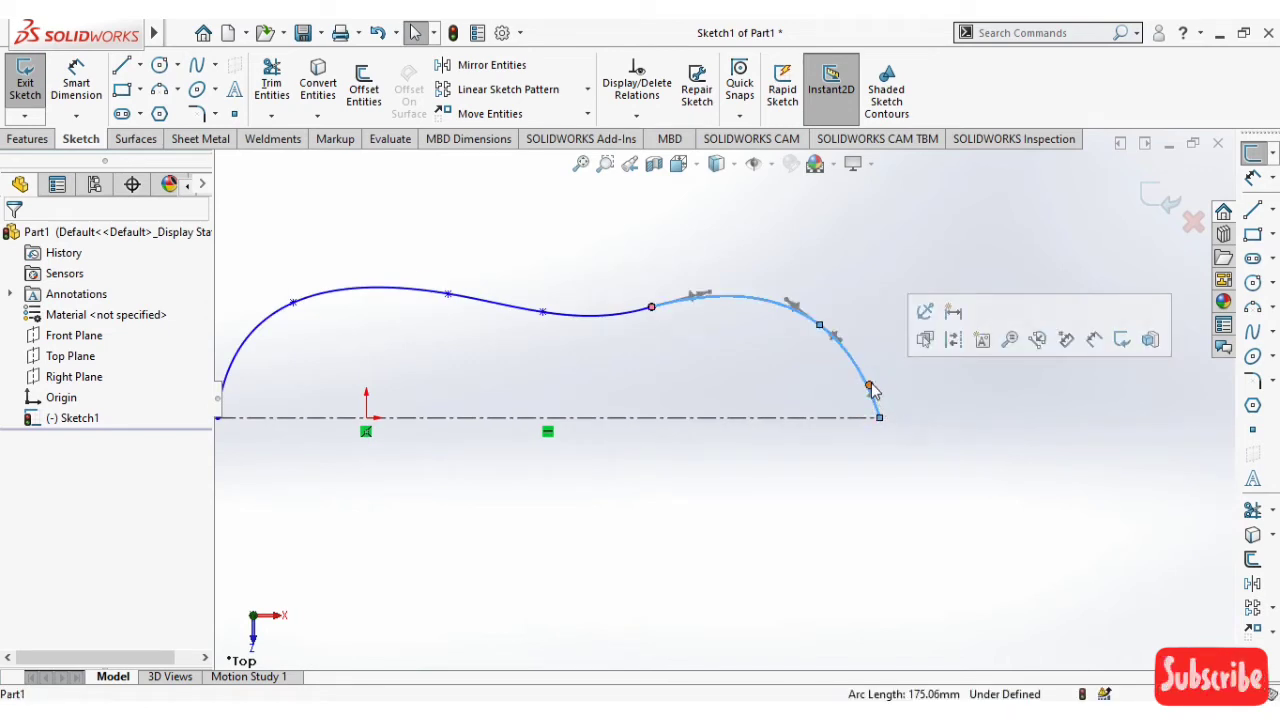
{"action": "scroll", "coordinate": [872, 392], "scroll_direction": "down", "scroll_amount": 2}
{"action": "scroll", "coordinate": [825, 410], "scroll_direction": "down", "scroll_amount": 5}
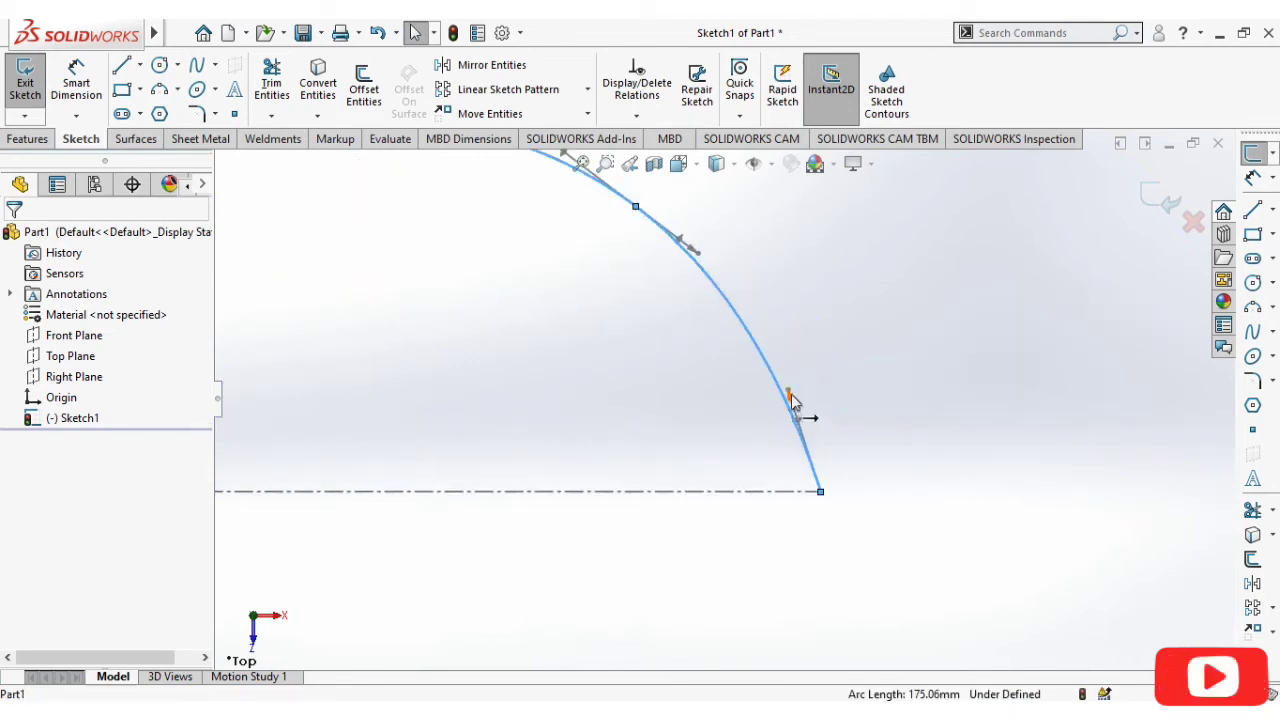
{"action": "mouse_move", "coordinate": [791, 394]}
{"action": "left_mouse_down"}
{"action": "mouse_move", "coordinate": [838, 354]}
{"action": "mouse_move", "coordinate": [837, 339]}
{"action": "left_mouse_up"}
{"action": "scroll", "coordinate": [837, 339], "scroll_direction": "up", "scroll_amount": 3}
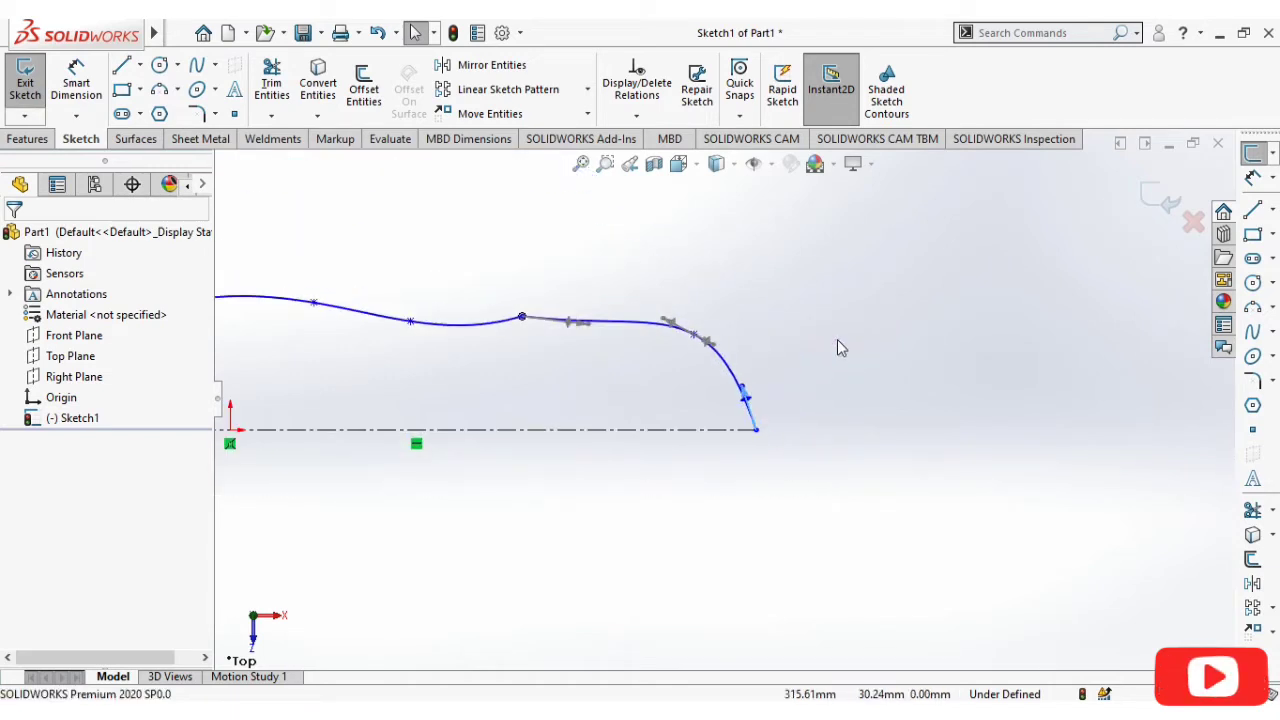
{"action": "scroll", "coordinate": [765, 369], "scroll_direction": "down", "scroll_amount": 2}
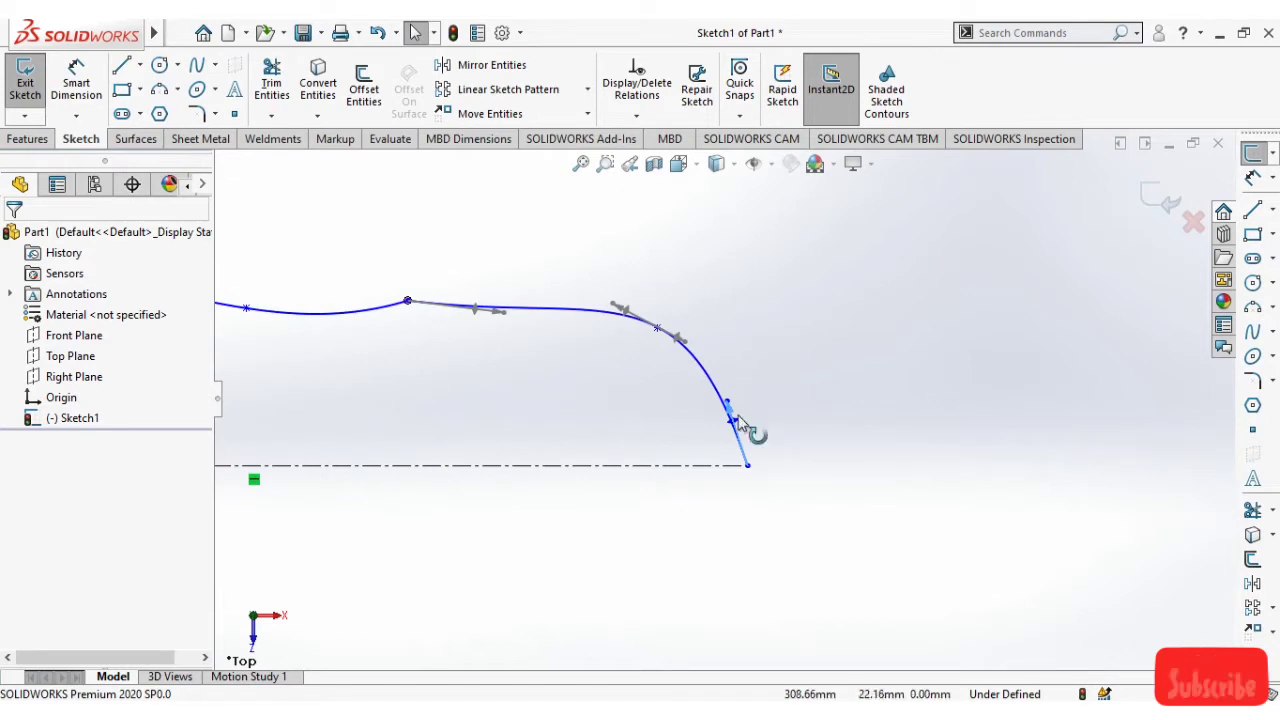
{"action": "left_click_drag", "start_coordinate": [728, 418], "coordinate": [738, 430]}
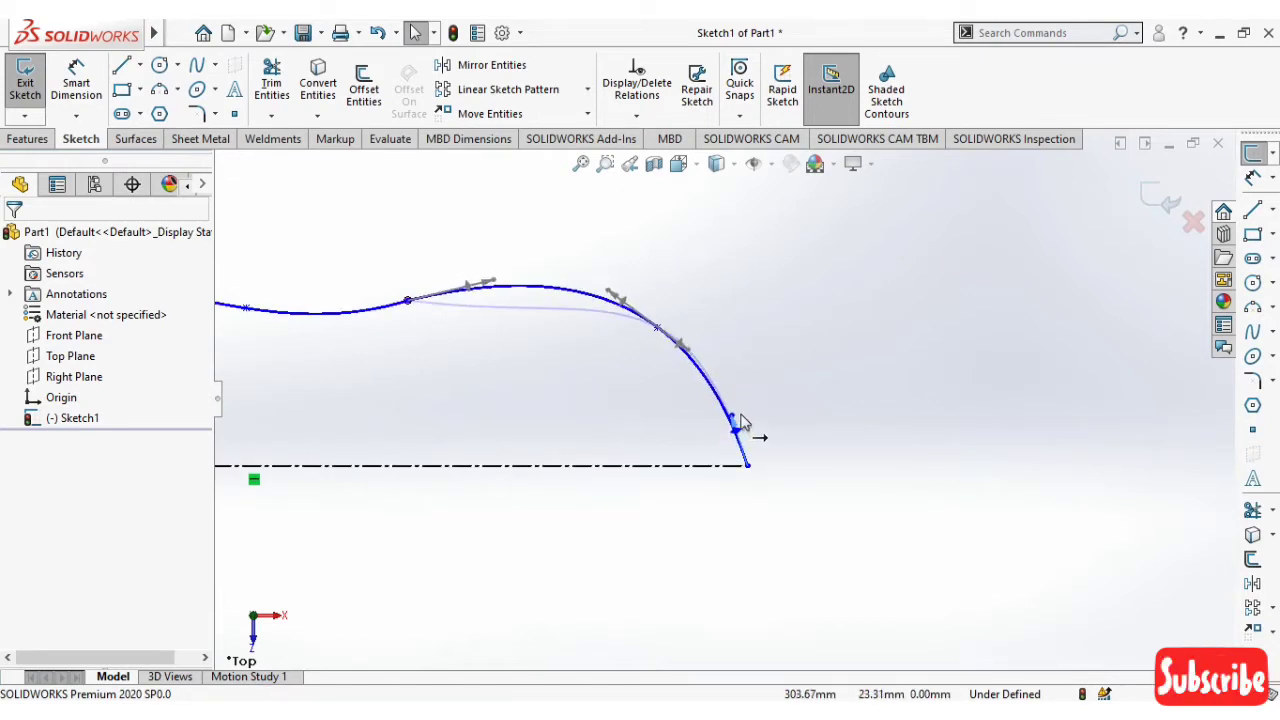
{"action": "mouse_move", "coordinate": [738, 430]}
{"action": "left_mouse_down"}
{"action": "mouse_move", "coordinate": [758, 428]}
{"action": "mouse_move", "coordinate": [744, 408]}
{"action": "left_mouse_up"}
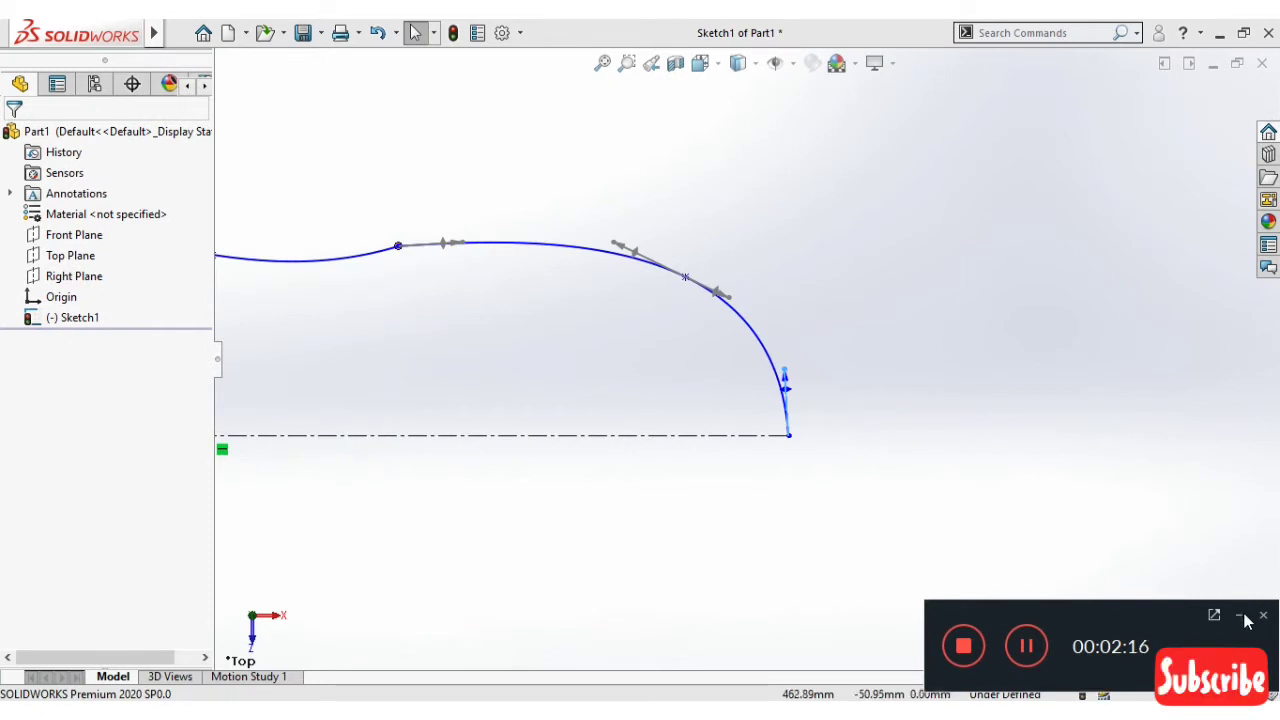
Deselect the splines and fit the whole half outline in view
{"action": "left_click", "coordinate": [1237, 612]}
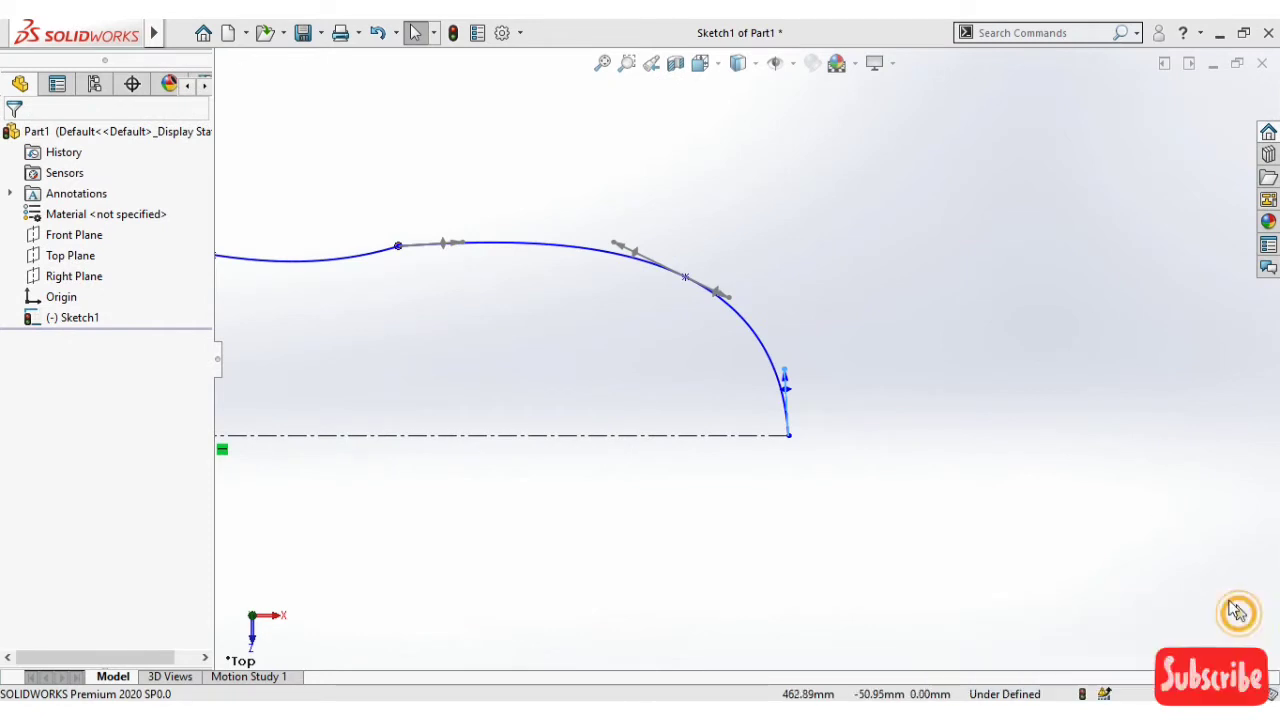
{"action": "left_click", "coordinate": [720, 531]}
{"action": "scroll", "coordinate": [720, 531], "scroll_direction": "up", "scroll_amount": 1}
{"action": "scroll", "coordinate": [760, 510], "scroll_direction": "up", "scroll_amount": 1}
{"action": "scroll", "coordinate": [777, 501], "scroll_direction": "up", "scroll_amount": 1}
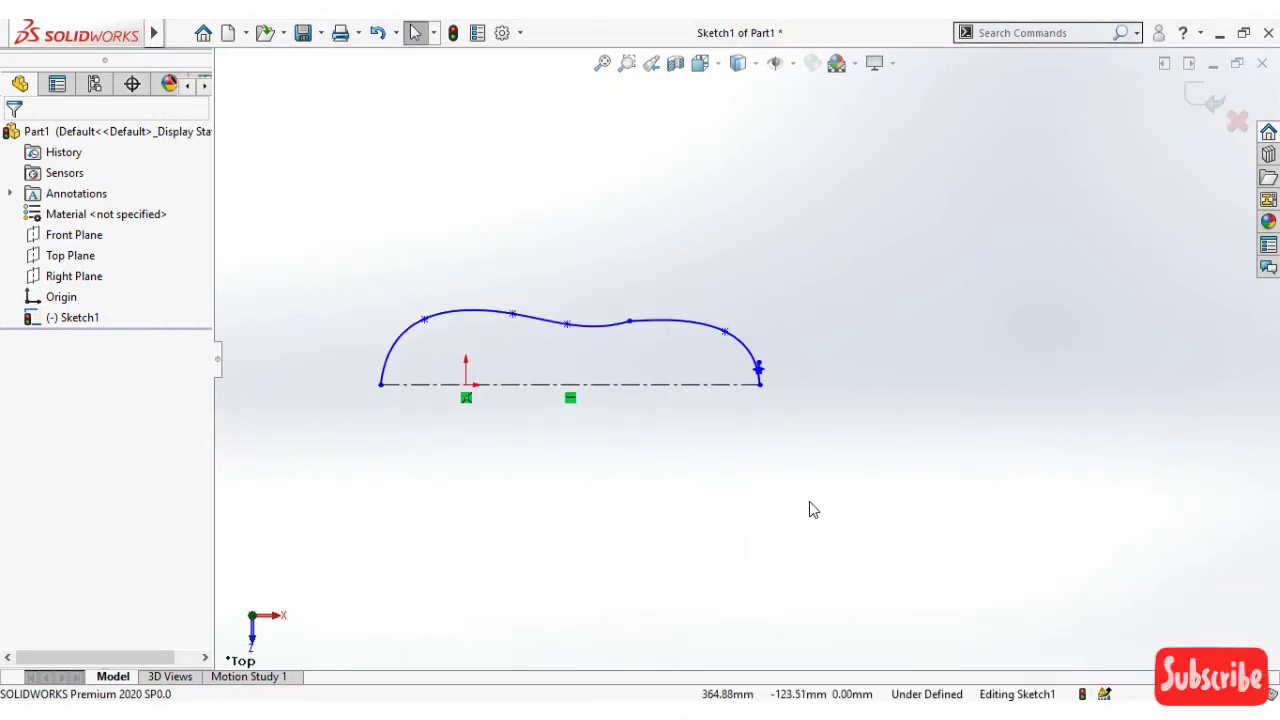
{"action": "scroll", "coordinate": [627, 317], "scroll_direction": "down", "scroll_amount": 1}
{"action": "scroll", "coordinate": [635, 341], "scroll_direction": "down", "scroll_amount": 1}
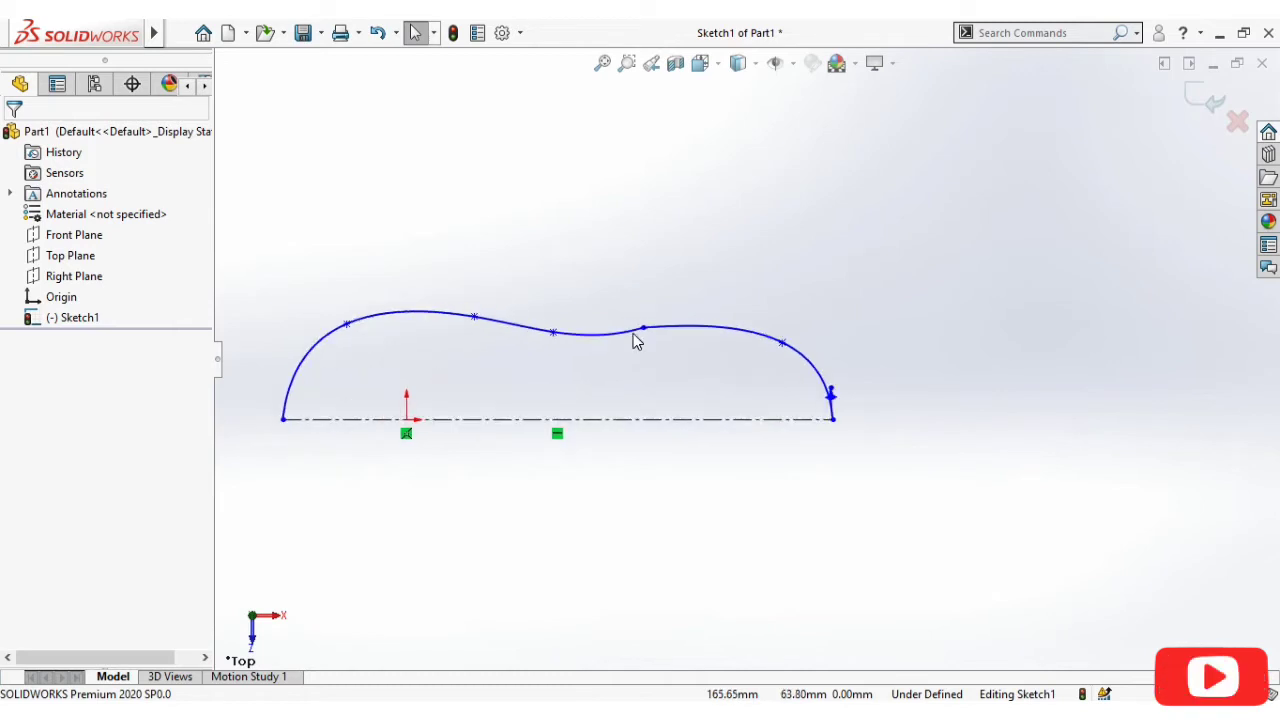
{"action": "scroll", "coordinate": [635, 341], "scroll_direction": "down", "scroll_amount": 1}
{"action": "scroll", "coordinate": [650, 345], "scroll_direction": "down", "scroll_amount": 1}
{"action": "scroll", "coordinate": [655, 343], "scroll_direction": "down", "scroll_amount": 1}
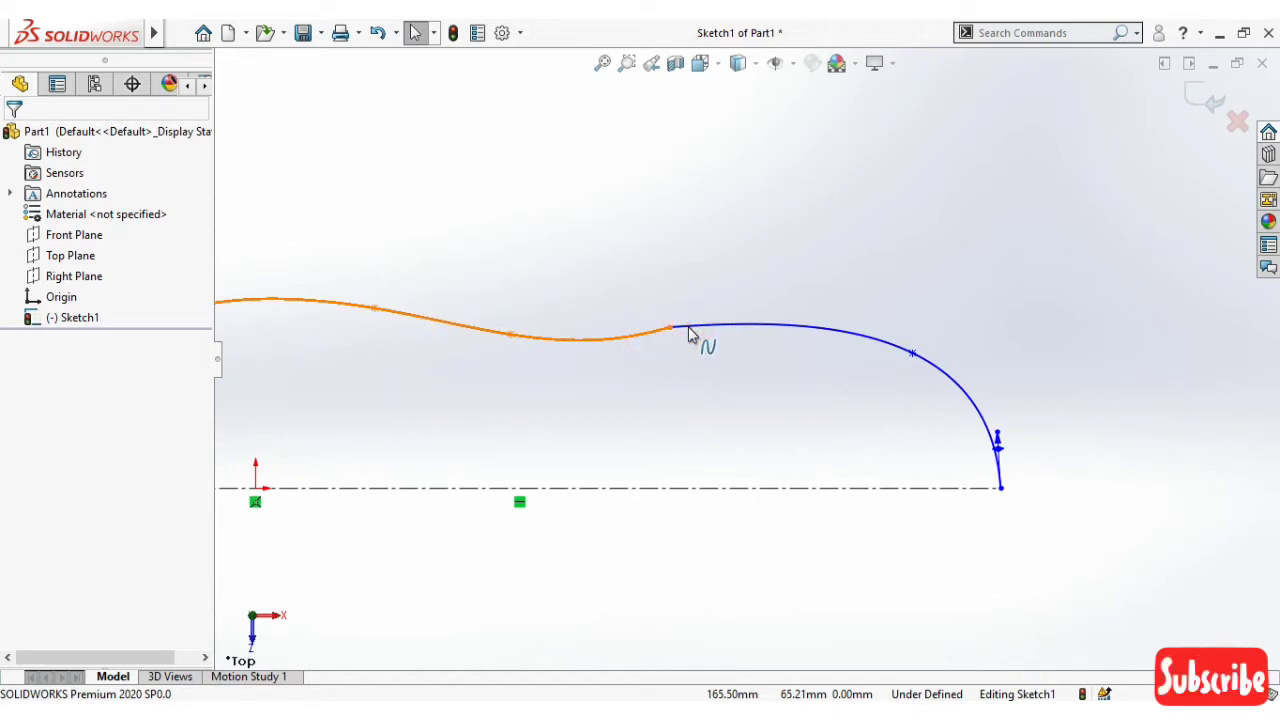
{"action": "left_click", "coordinate": [683, 310]}
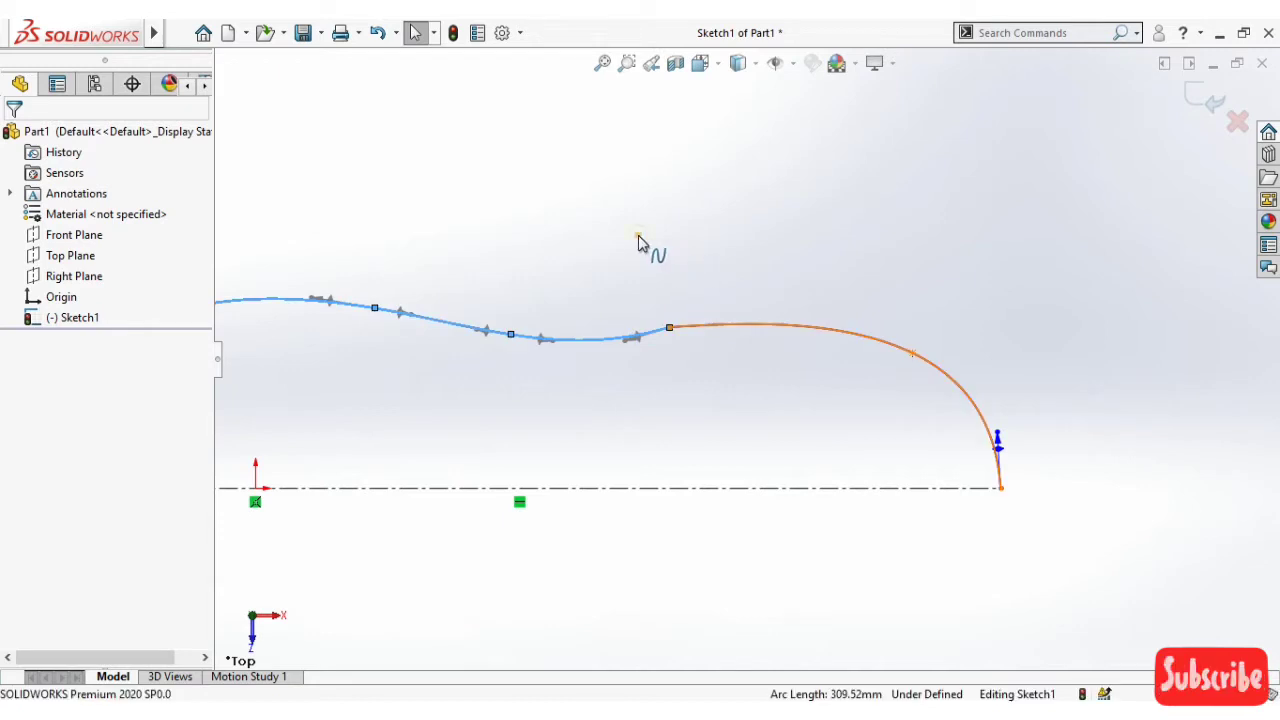
{"action": "key", "text": "Escape"}
{"action": "key", "text": "f"}
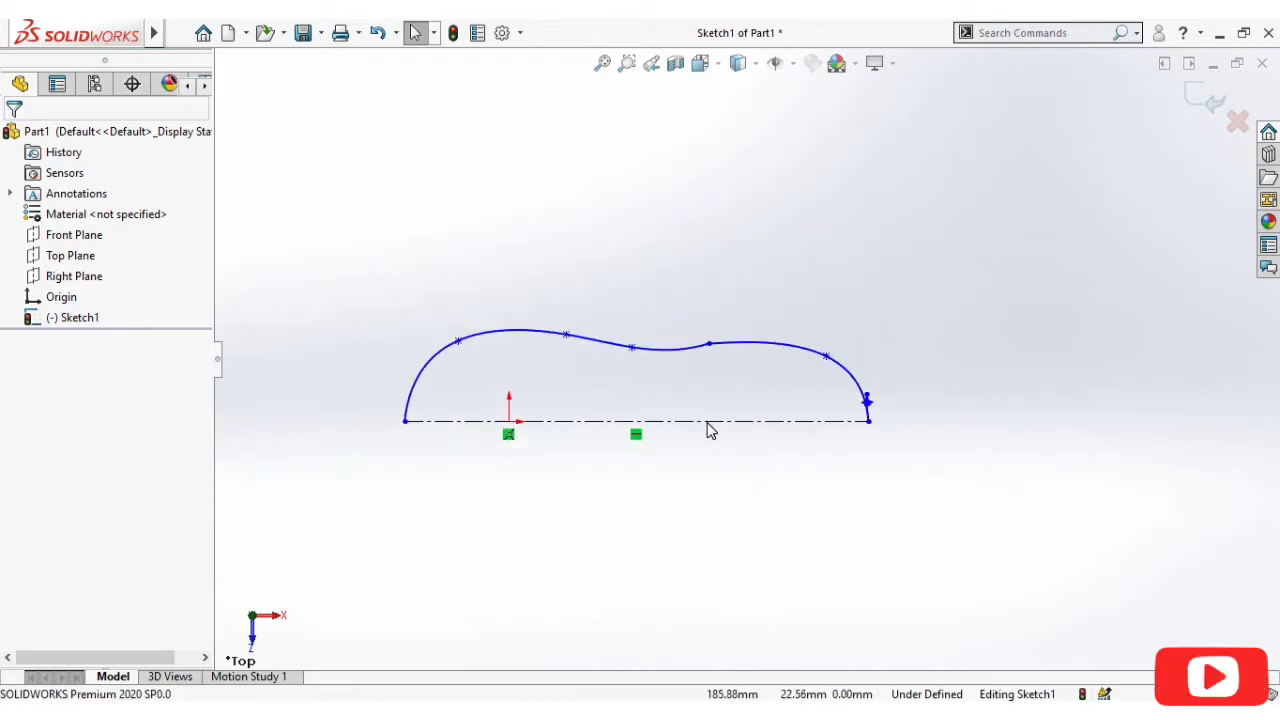
{"action": "scroll", "coordinate": [849, 465], "scroll_direction": "down", "scroll_amount": 1}
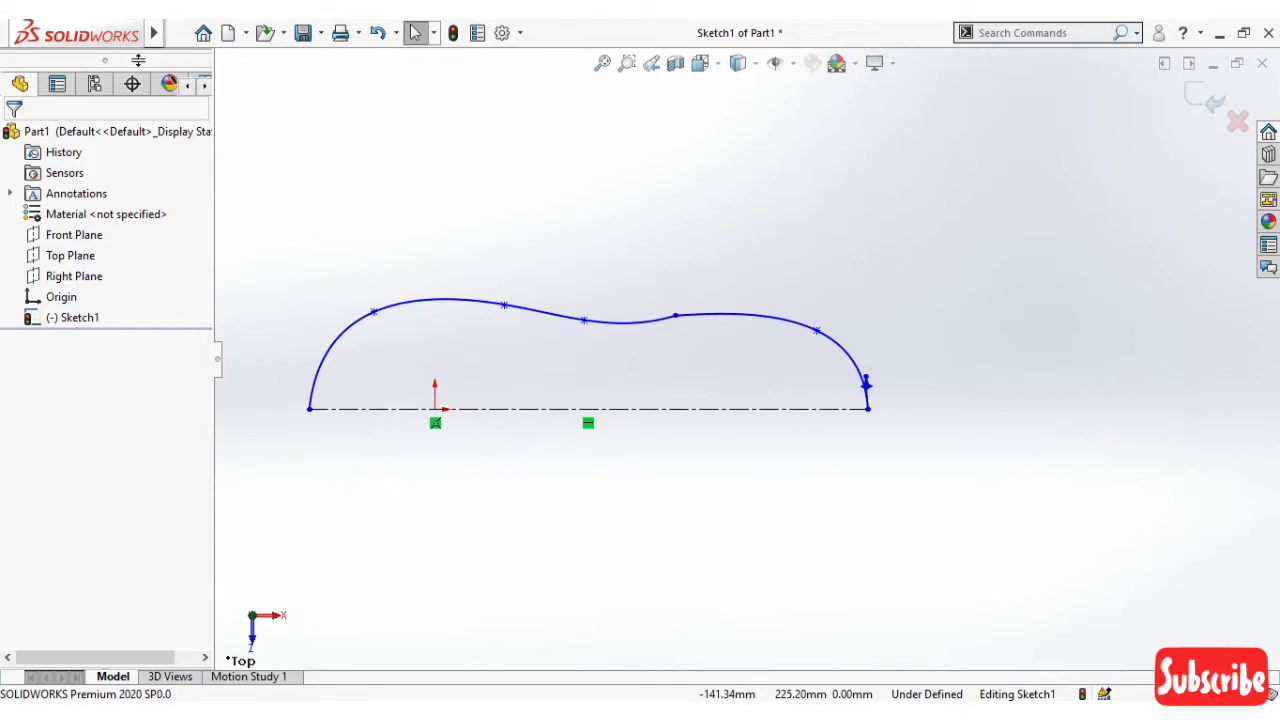
Split and collapse the FeatureManager pane, then tilt the sketch view slightly
{"action": "left_click_drag", "start_coordinate": [138, 60], "coordinate": [160, 227]}
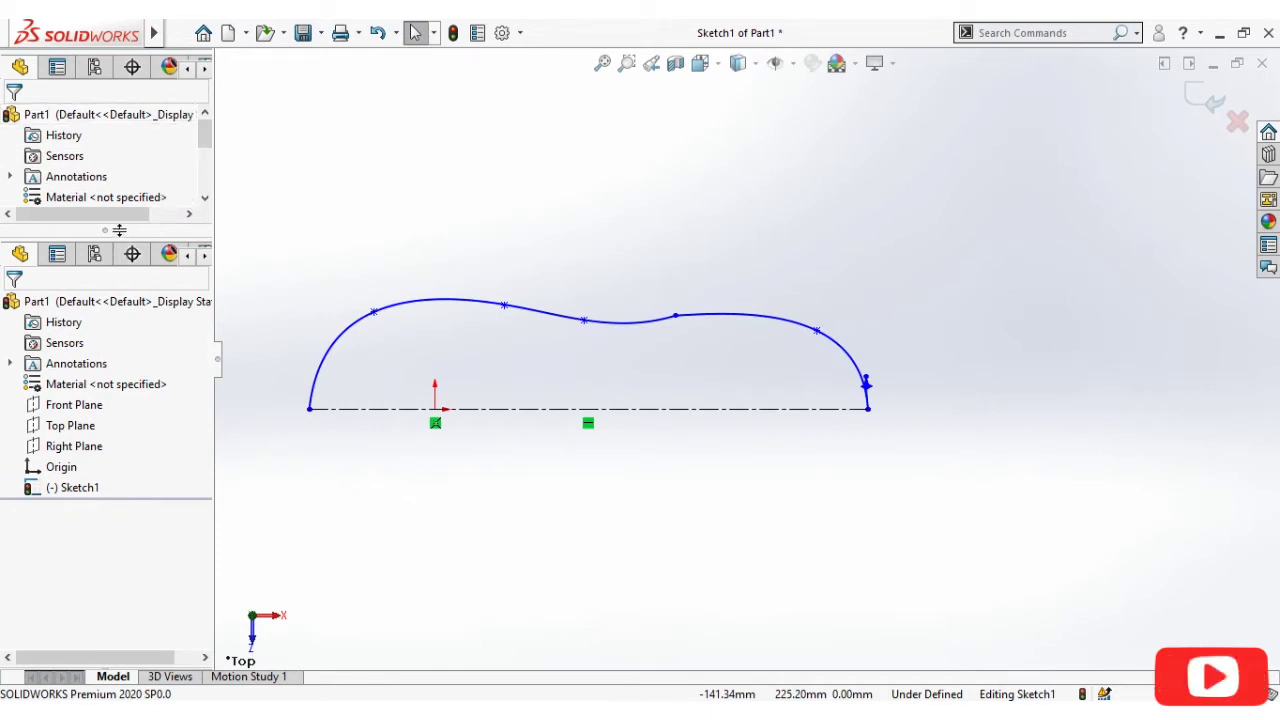
{"action": "left_click_drag", "start_coordinate": [119, 230], "coordinate": [125, 72]}
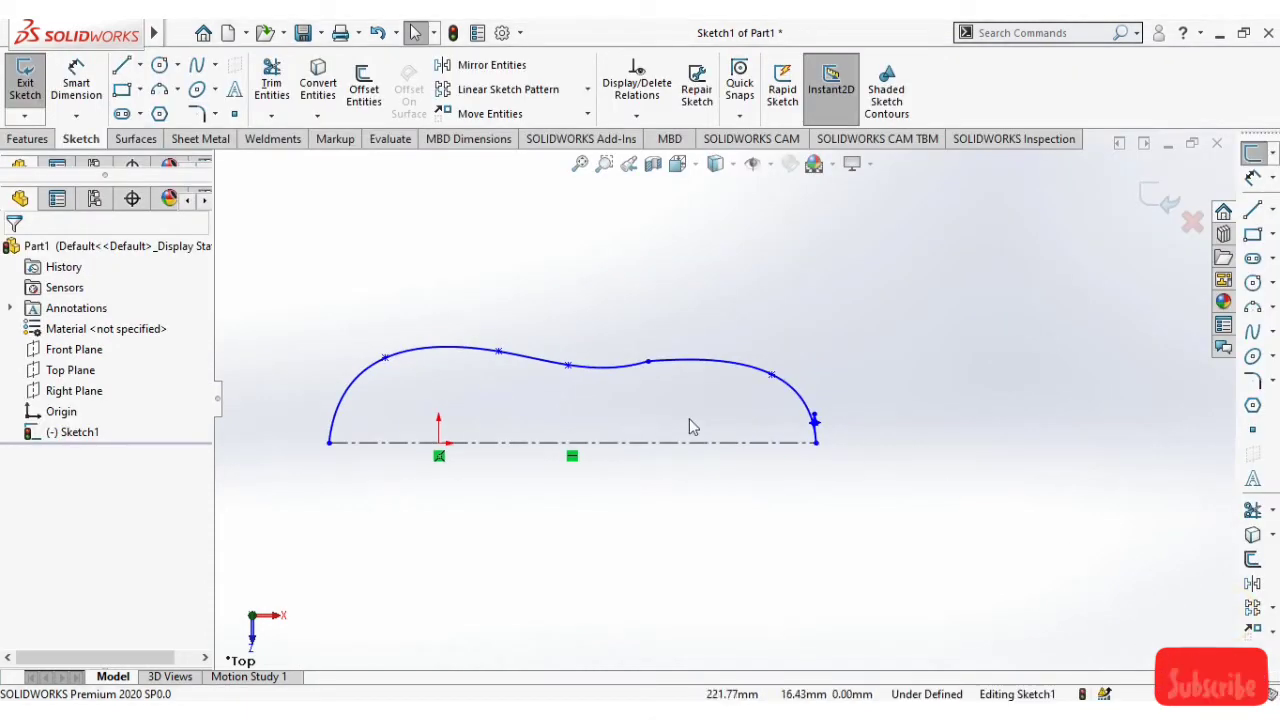
{"action": "mouse_move", "coordinate": [443, 286]}
{"action": "middle_mouse_down"}
{"action": "mouse_move", "coordinate": [458, 334]}
{"action": "mouse_move", "coordinate": [455, 294]}
{"action": "middle_mouse_up"}
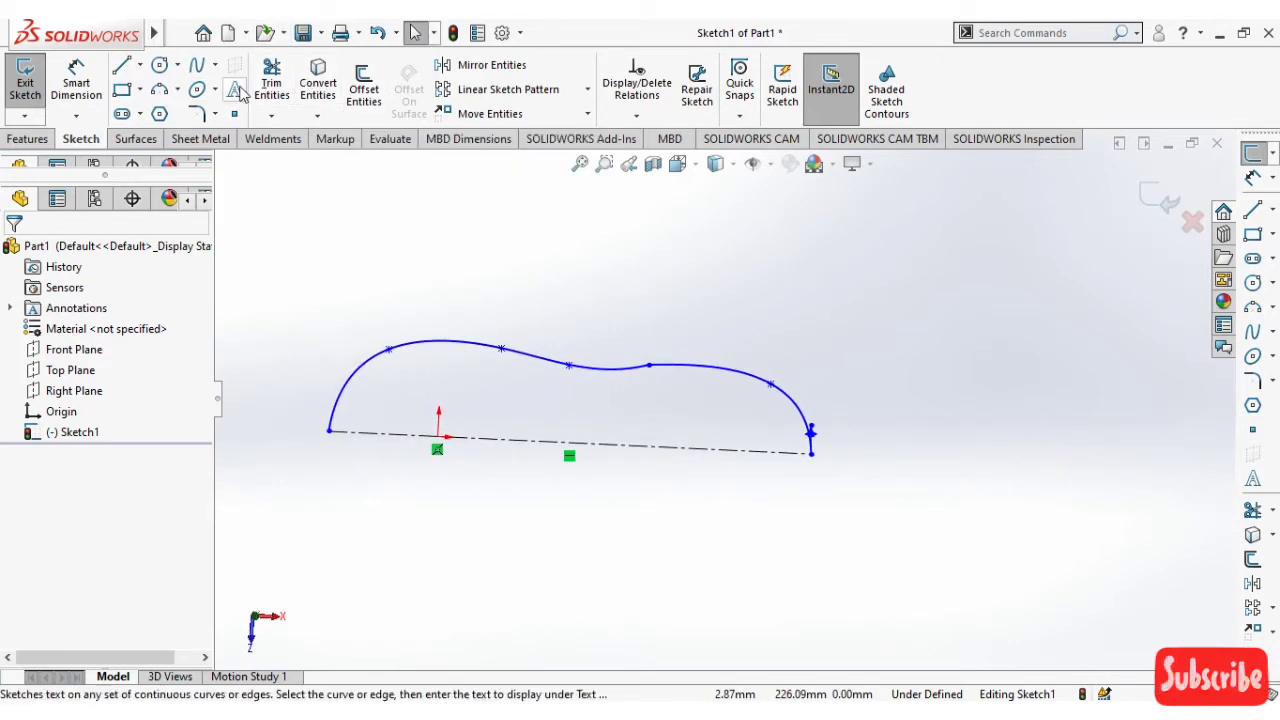
Mirror Spline1 and Spline2 about the centerline and exit Sketch1
{"action": "left_click", "coordinate": [478, 64]}
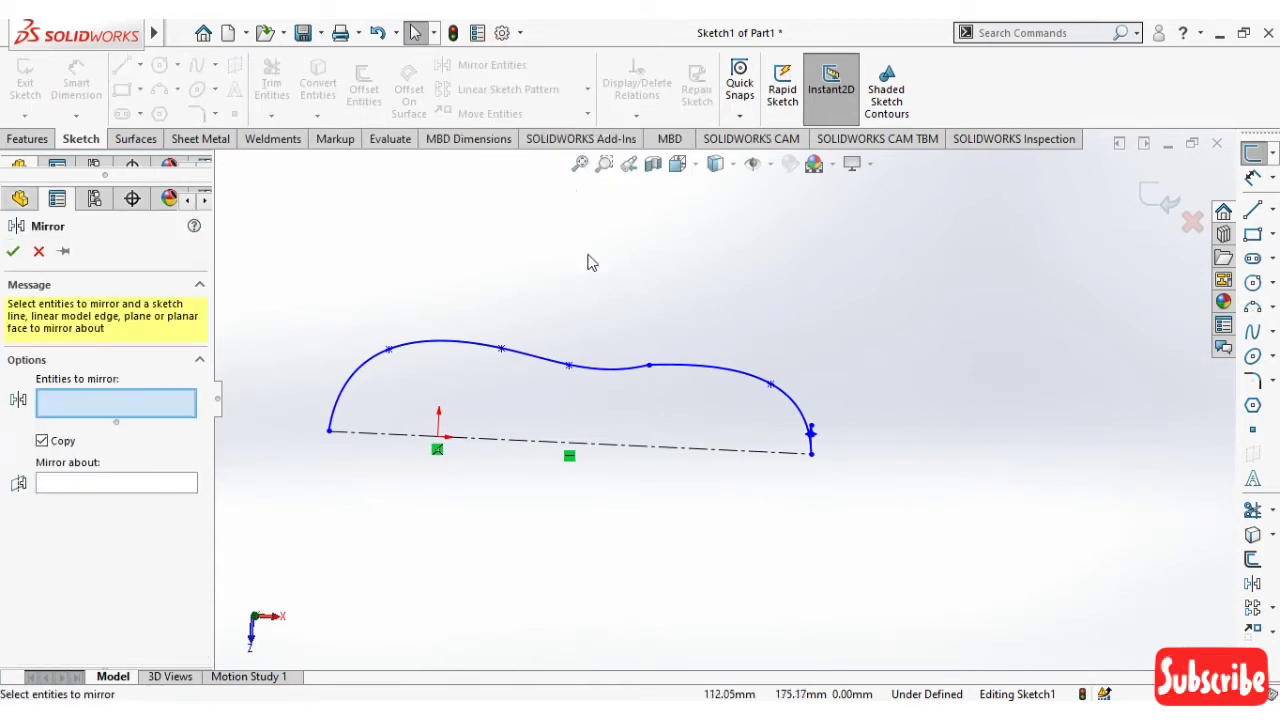
{"action": "left_click", "coordinate": [548, 362]}
{"action": "left_click", "coordinate": [662, 367]}
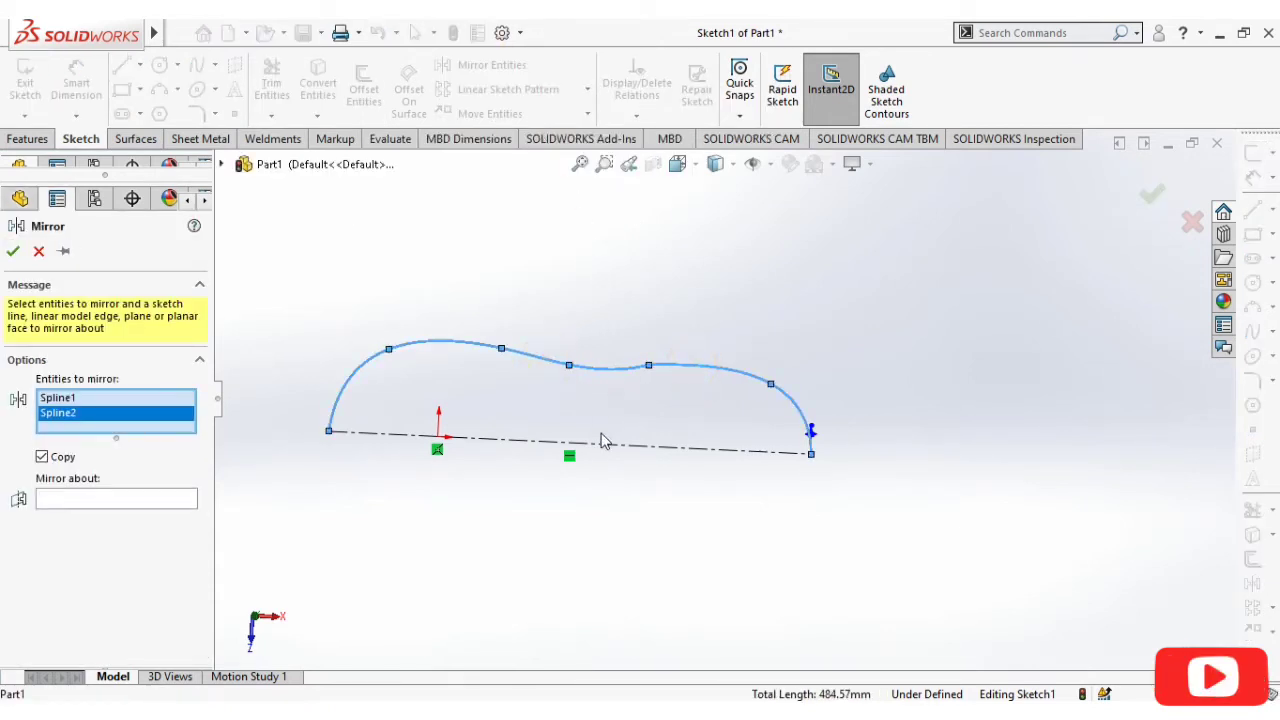
{"action": "left_click", "coordinate": [130, 500]}
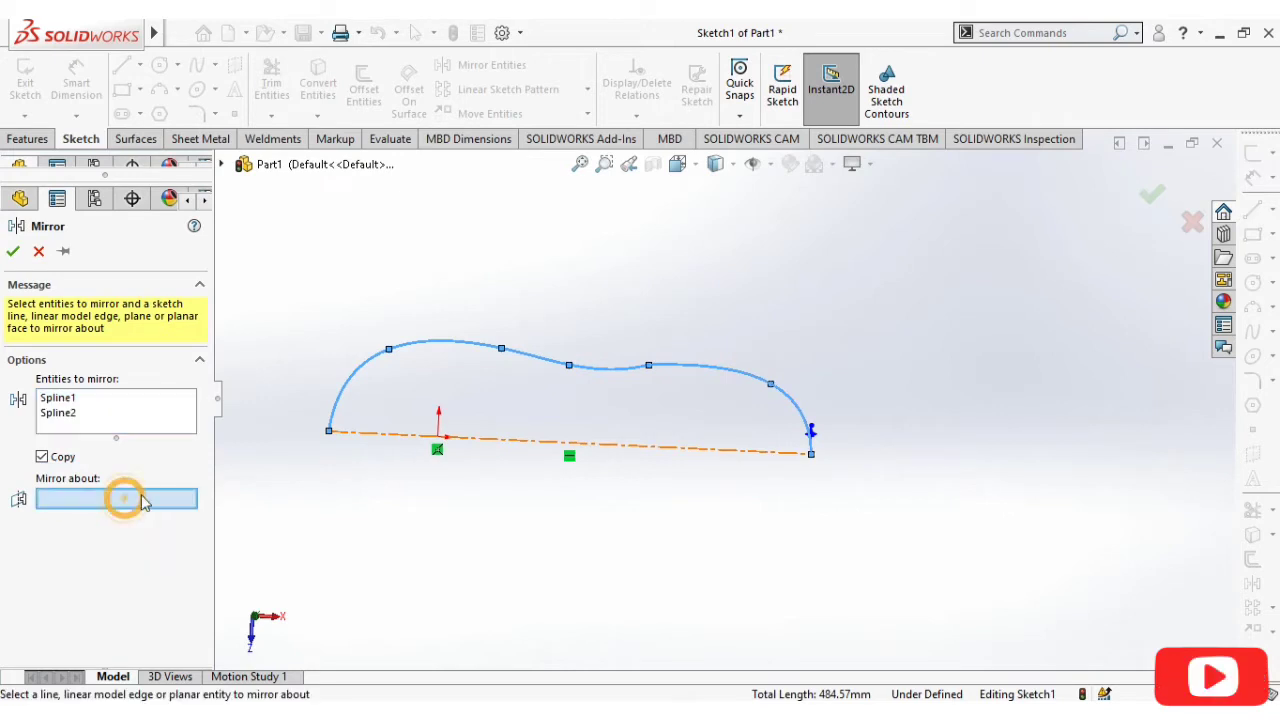
{"action": "left_click", "coordinate": [497, 445]}
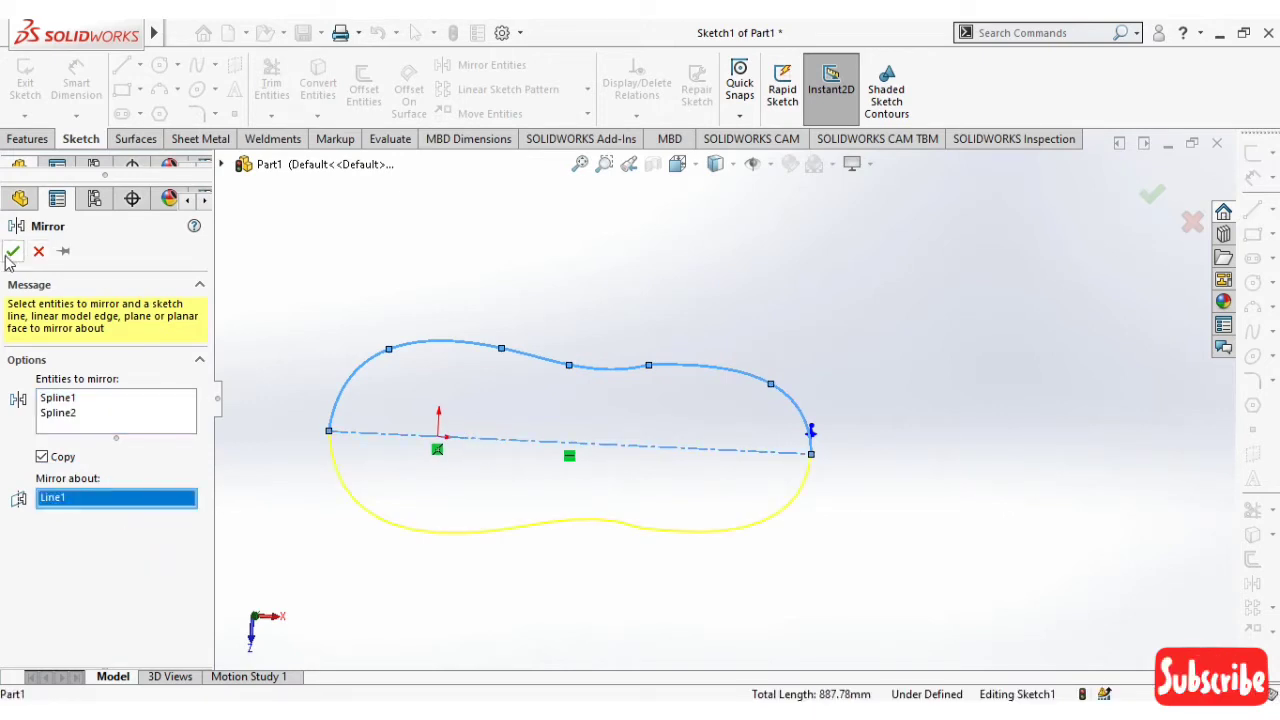
{"action": "left_click", "coordinate": [12, 252]}
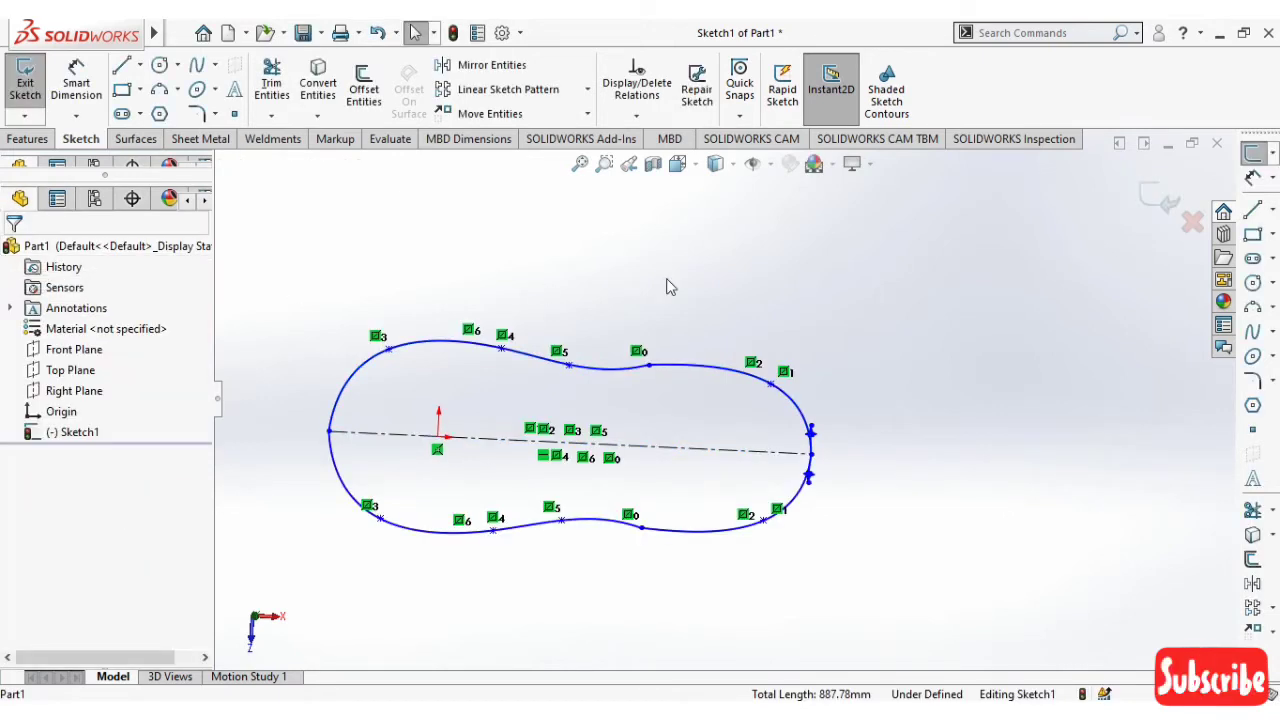
{"action": "left_click", "coordinate": [1150, 200]}
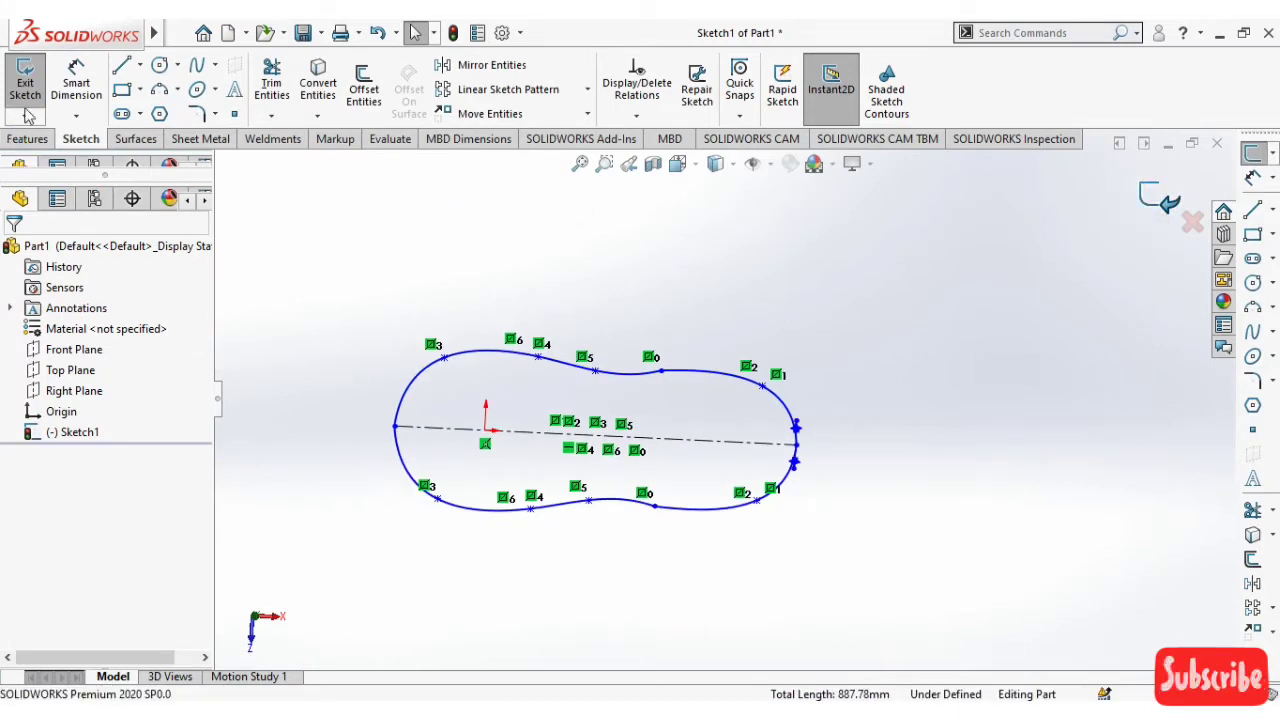
Extrude the sole sketch 12 mm as Boss-Extrude1 and orbit to inspect it
{"action": "left_click", "coordinate": [28, 139]}
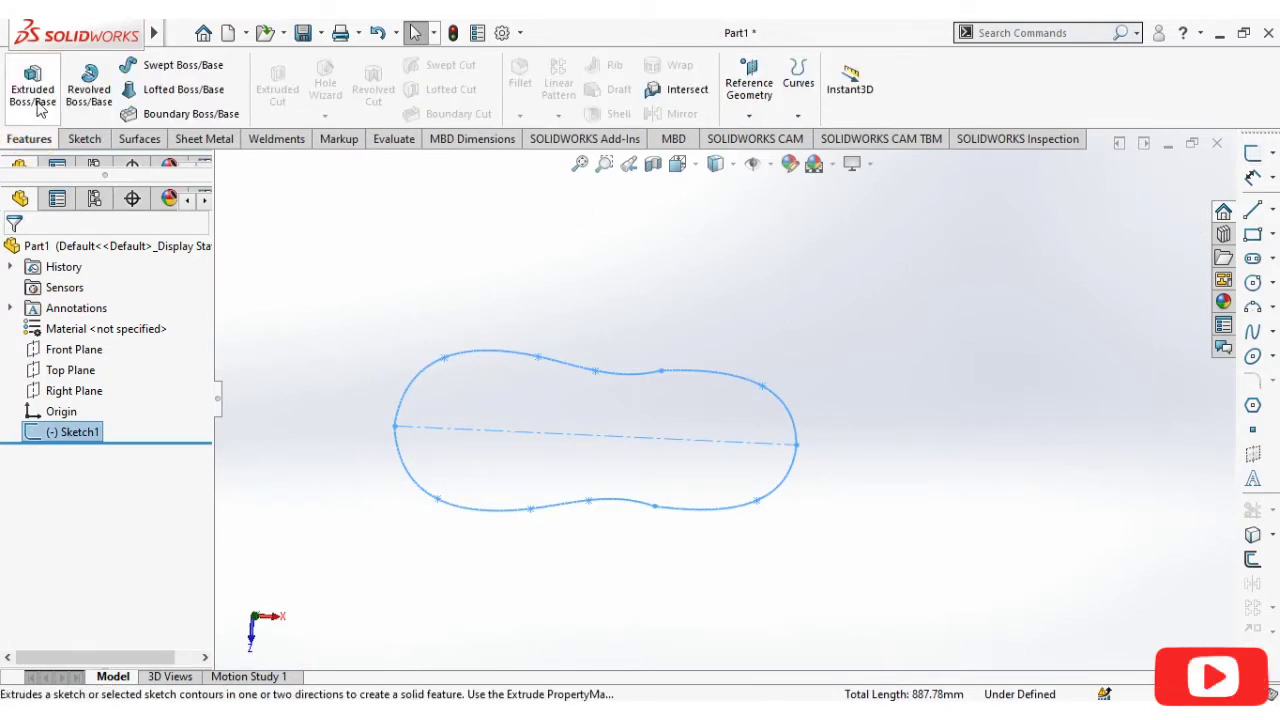
{"action": "left_click", "coordinate": [32, 85]}
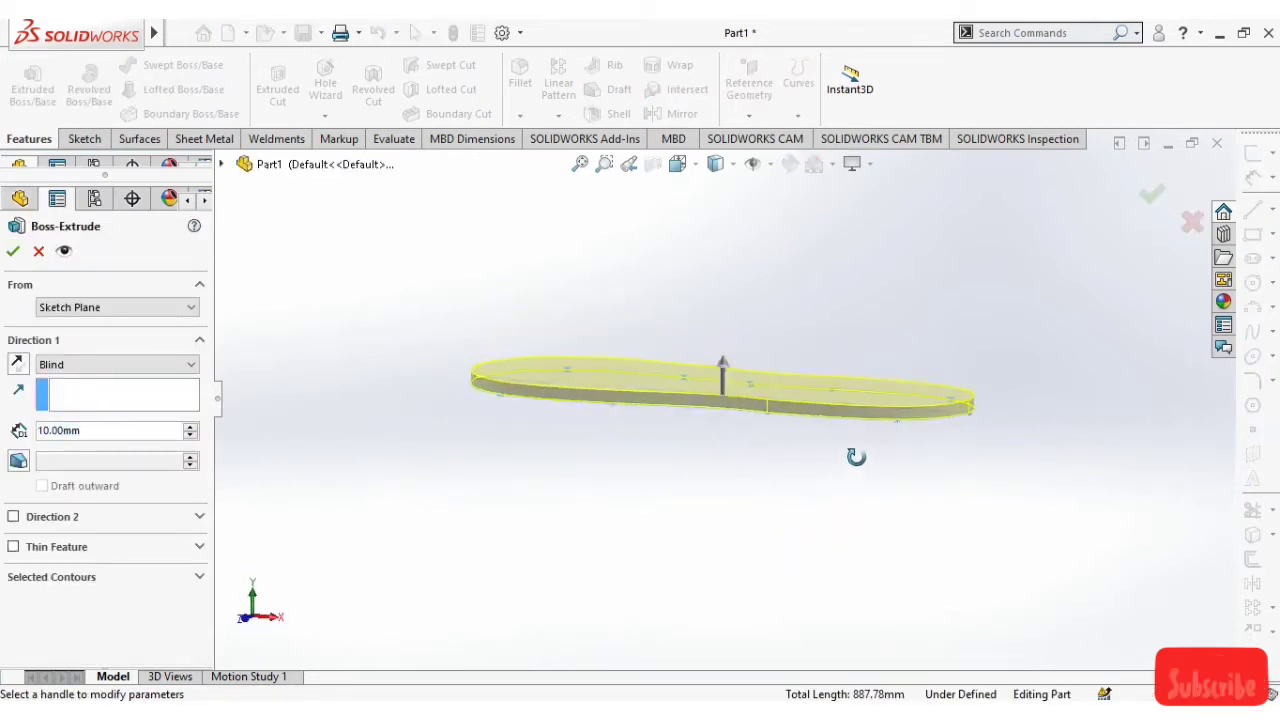
{"action": "double_click", "coordinate": [98, 430]}
{"action": "type", "text": "12"}
{"action": "key", "text": "Return"}
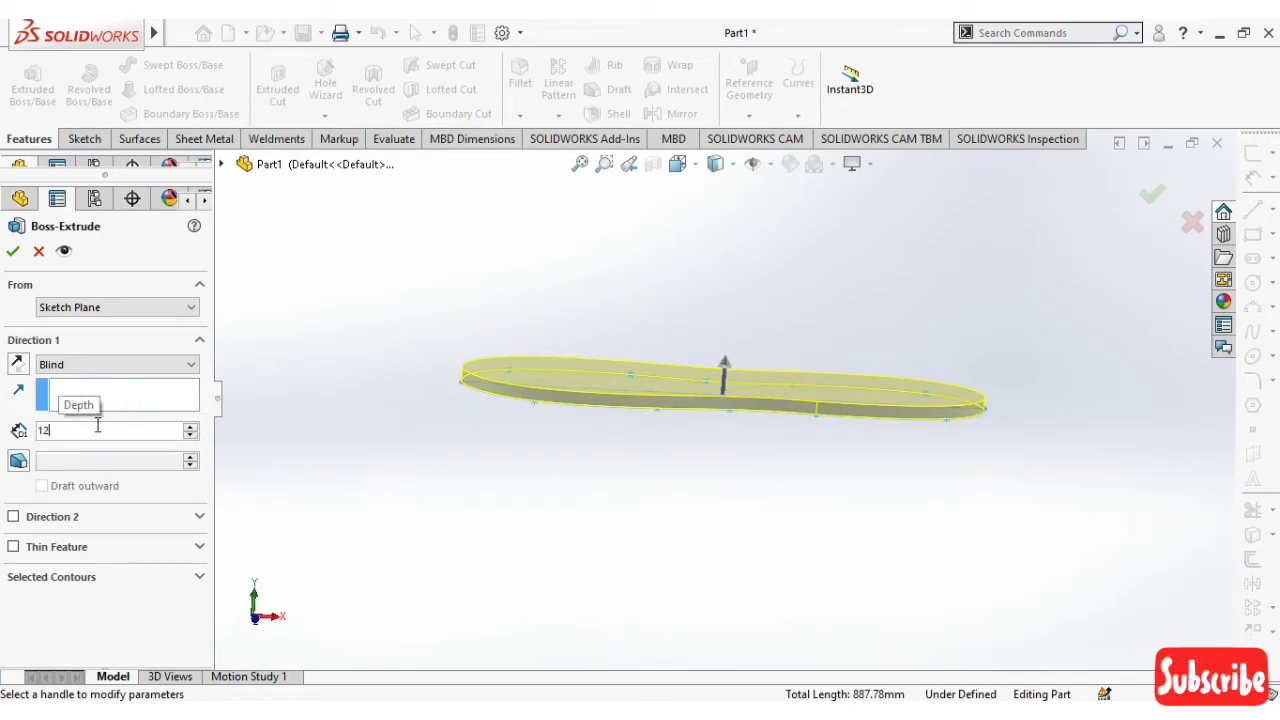
{"action": "left_click", "coordinate": [14, 252]}
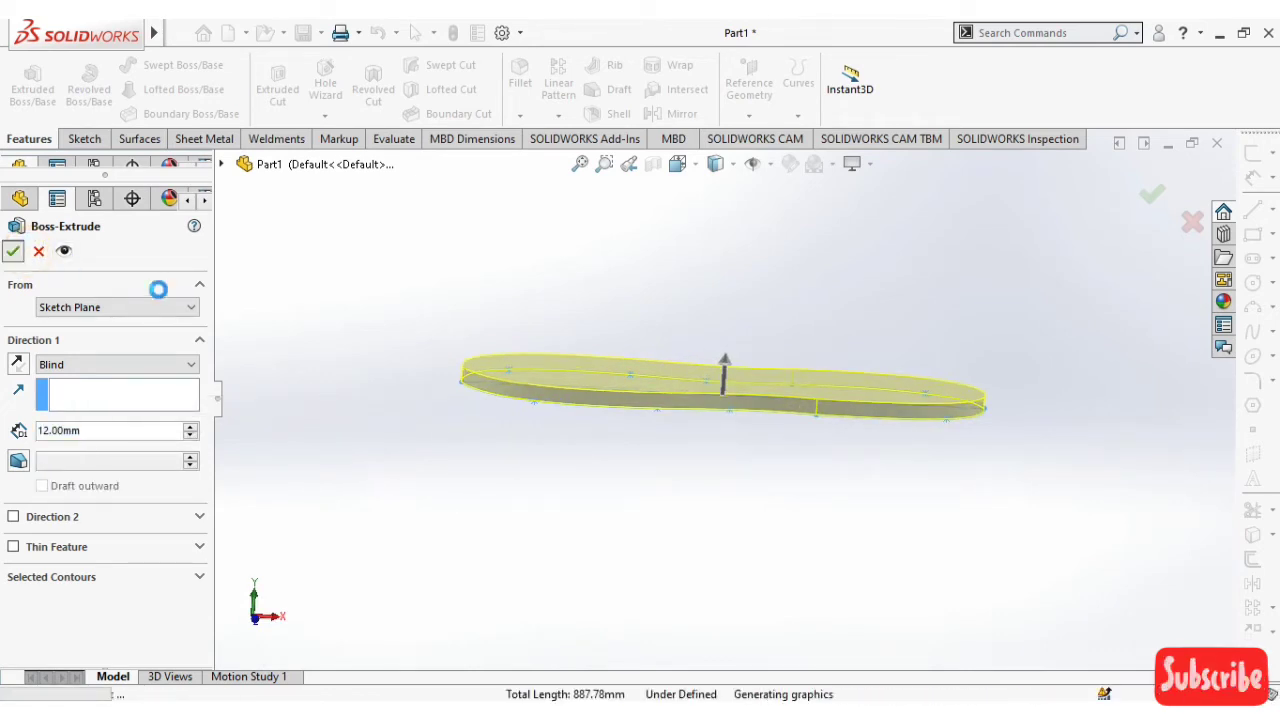
{"action": "mouse_move", "coordinate": [380, 430]}
{"action": "middle_mouse_down"}
{"action": "mouse_move", "coordinate": [366, 463]}
{"action": "mouse_move", "coordinate": [391, 557]}
{"action": "mouse_move", "coordinate": [346, 571]}
{"action": "mouse_move", "coordinate": [364, 556]}
{"action": "middle_mouse_up"}
{"action": "mouse_move", "coordinate": [413, 394]}
{"action": "middle_mouse_down"}
{"action": "mouse_move", "coordinate": [417, 460]}
{"action": "mouse_move", "coordinate": [412, 438]}
{"action": "middle_mouse_up"}
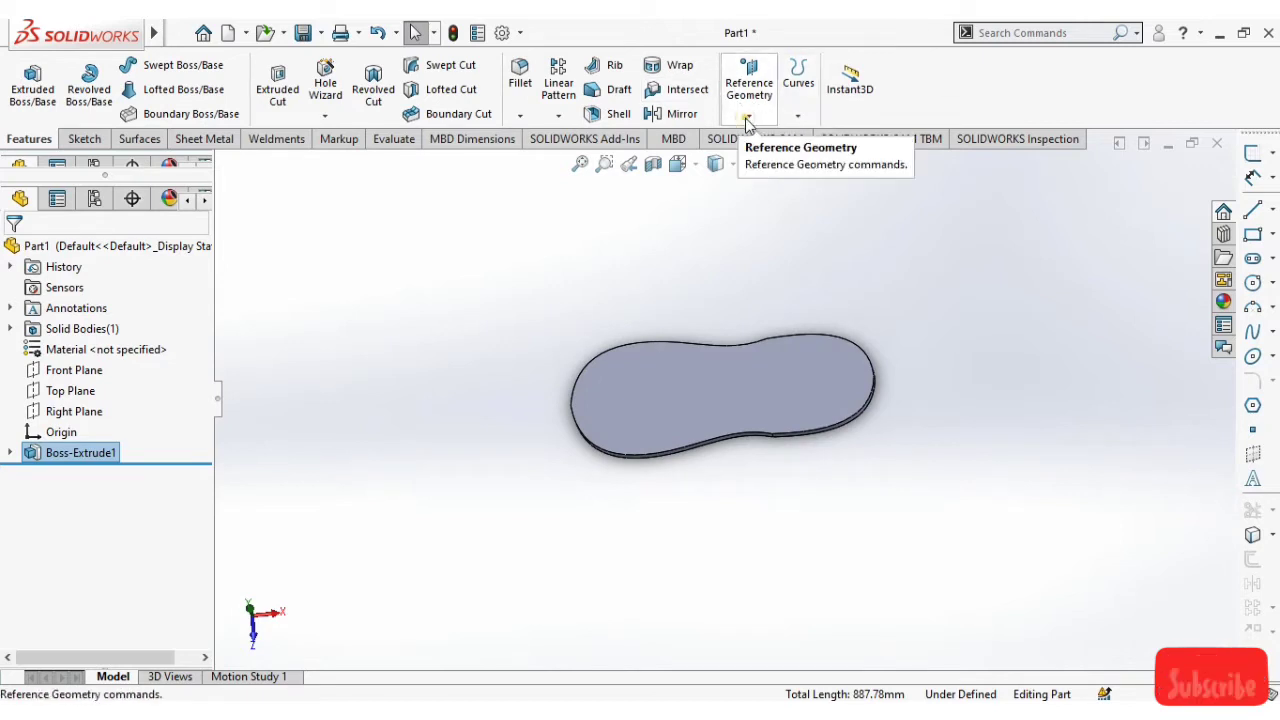
Create Plane1 offset 90 mm above the sole's top face
{"action": "left_click", "coordinate": [746, 118]}
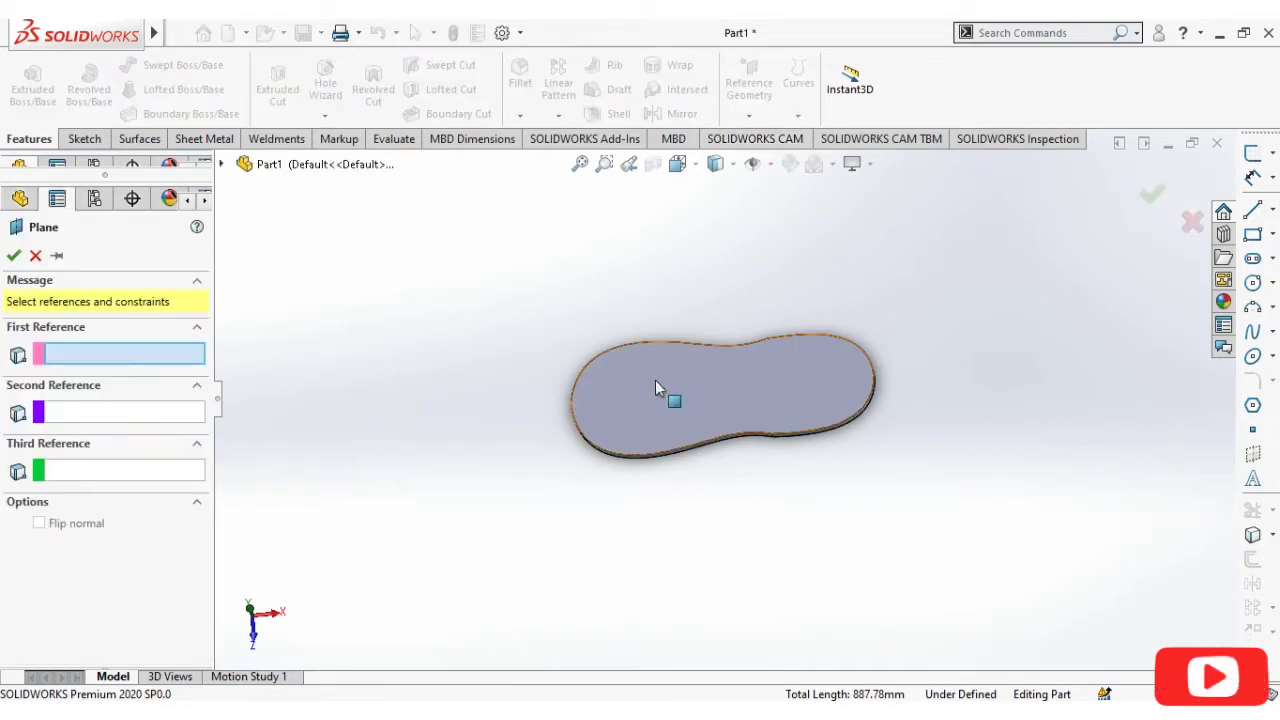
{"action": "left_click", "coordinate": [655, 381]}
{"action": "left_click", "coordinate": [658, 388]}
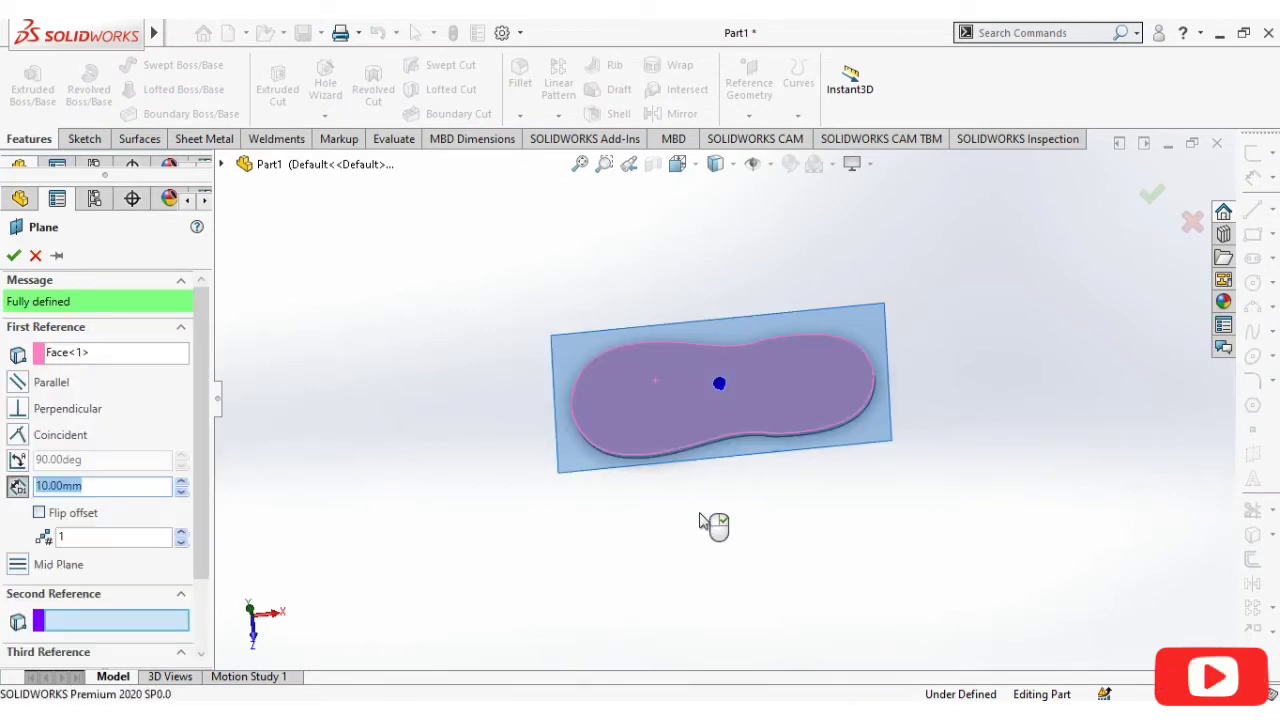
{"action": "mouse_move", "coordinate": [714, 523]}
{"action": "middle_mouse_down"}
{"action": "mouse_move", "coordinate": [683, 274]}
{"action": "mouse_move", "coordinate": [698, 291]}
{"action": "middle_mouse_up"}
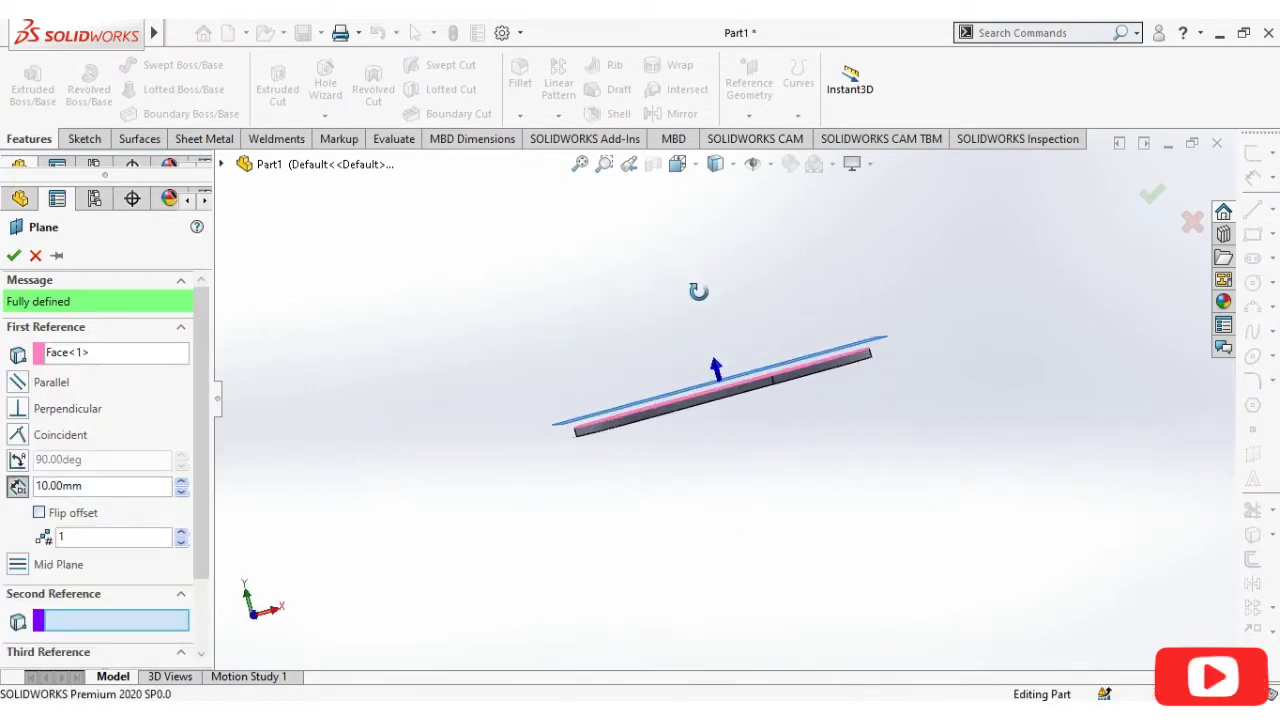
{"action": "left_click", "coordinate": [183, 482]}
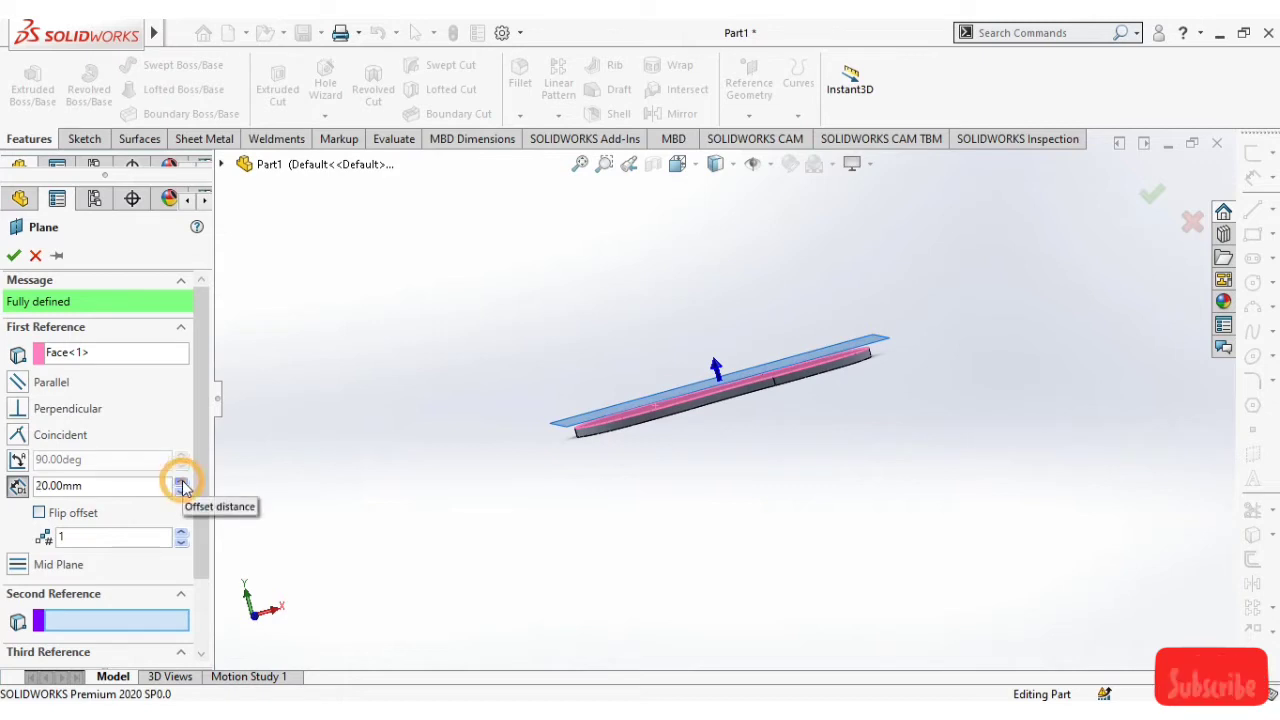
{"action": "left_click", "coordinate": [183, 482]}
{"action": "left_click", "coordinate": [183, 484]}
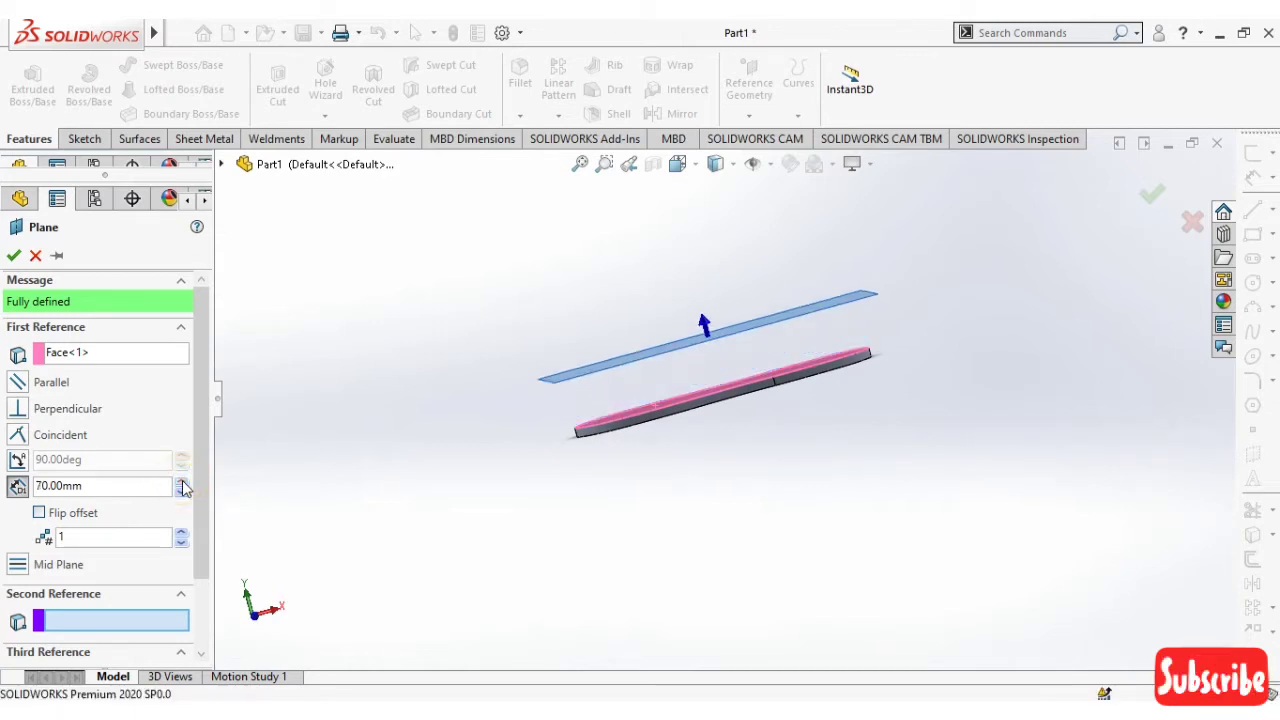
{"action": "left_click", "coordinate": [183, 484]}
{"action": "mouse_move", "coordinate": [466, 471]}
{"action": "middle_mouse_down"}
{"action": "mouse_move", "coordinate": [500, 534]}
{"action": "mouse_move", "coordinate": [429, 443]}
{"action": "mouse_move", "coordinate": [454, 443]}
{"action": "middle_mouse_up"}
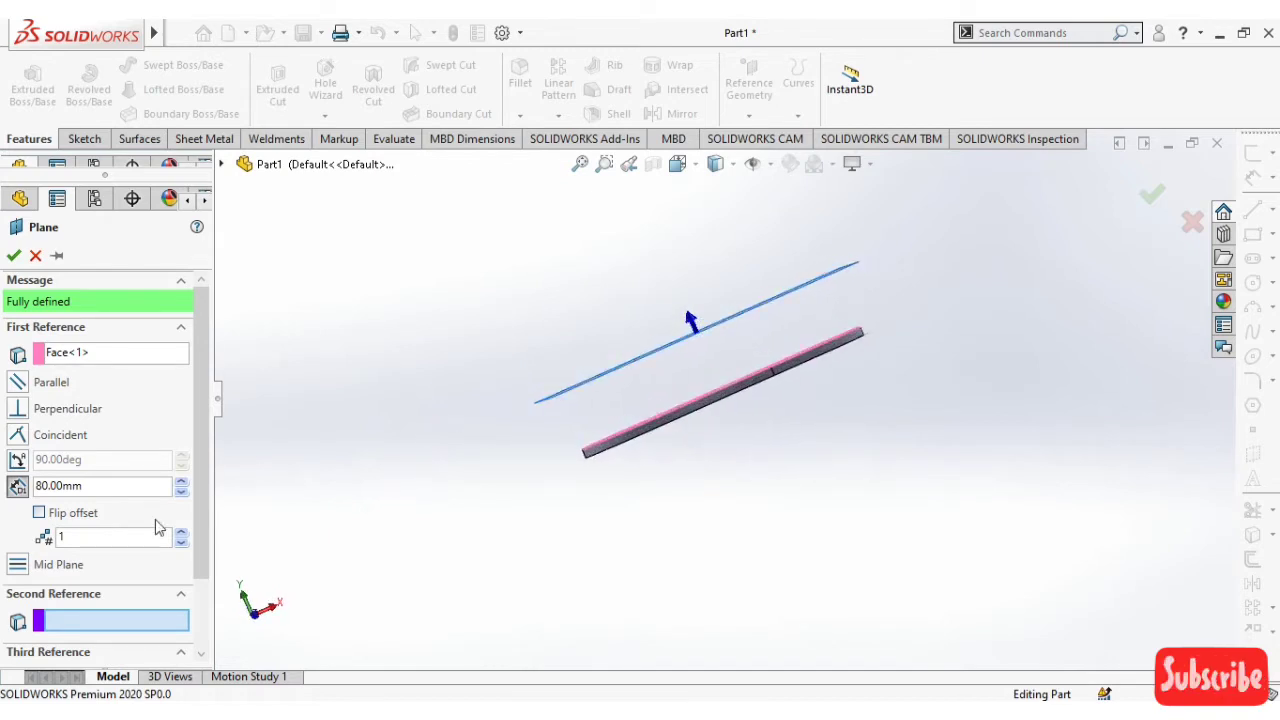
{"action": "left_click", "coordinate": [183, 484]}
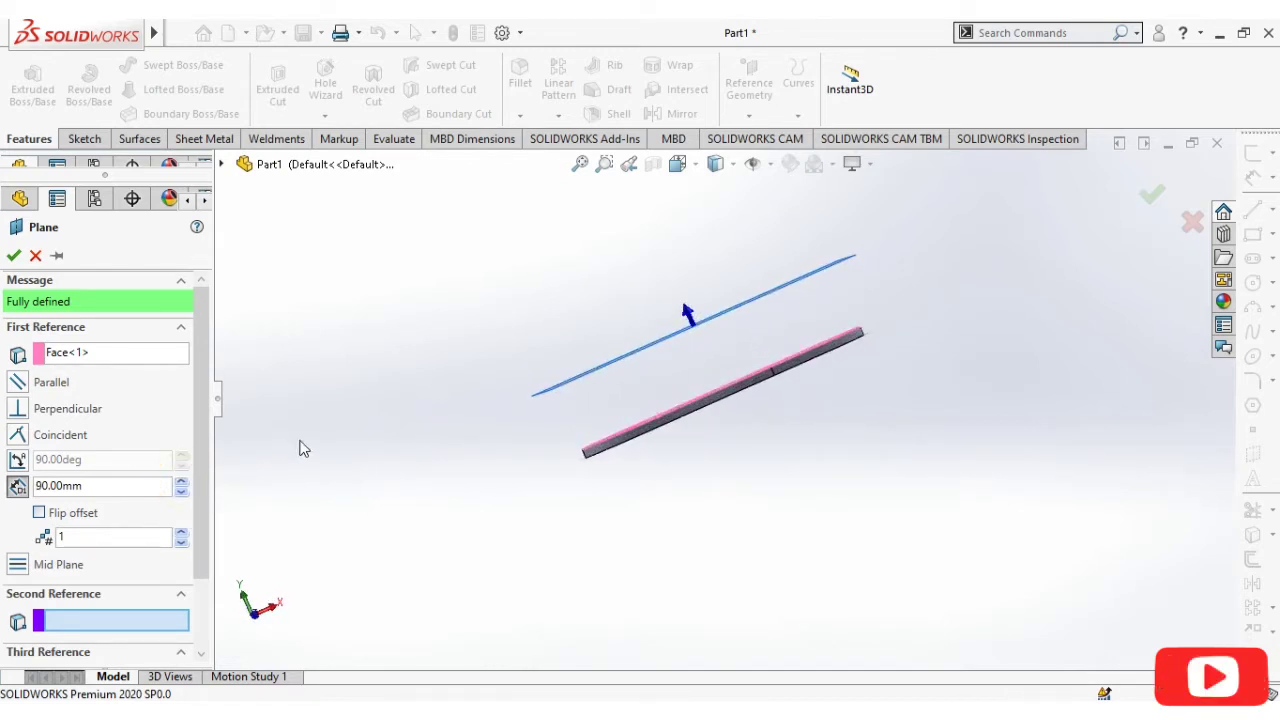
{"action": "mouse_move", "coordinate": [303, 449]}
{"action": "middle_mouse_down"}
{"action": "mouse_move", "coordinate": [354, 512]}
{"action": "mouse_move", "coordinate": [337, 480]}
{"action": "middle_mouse_up"}
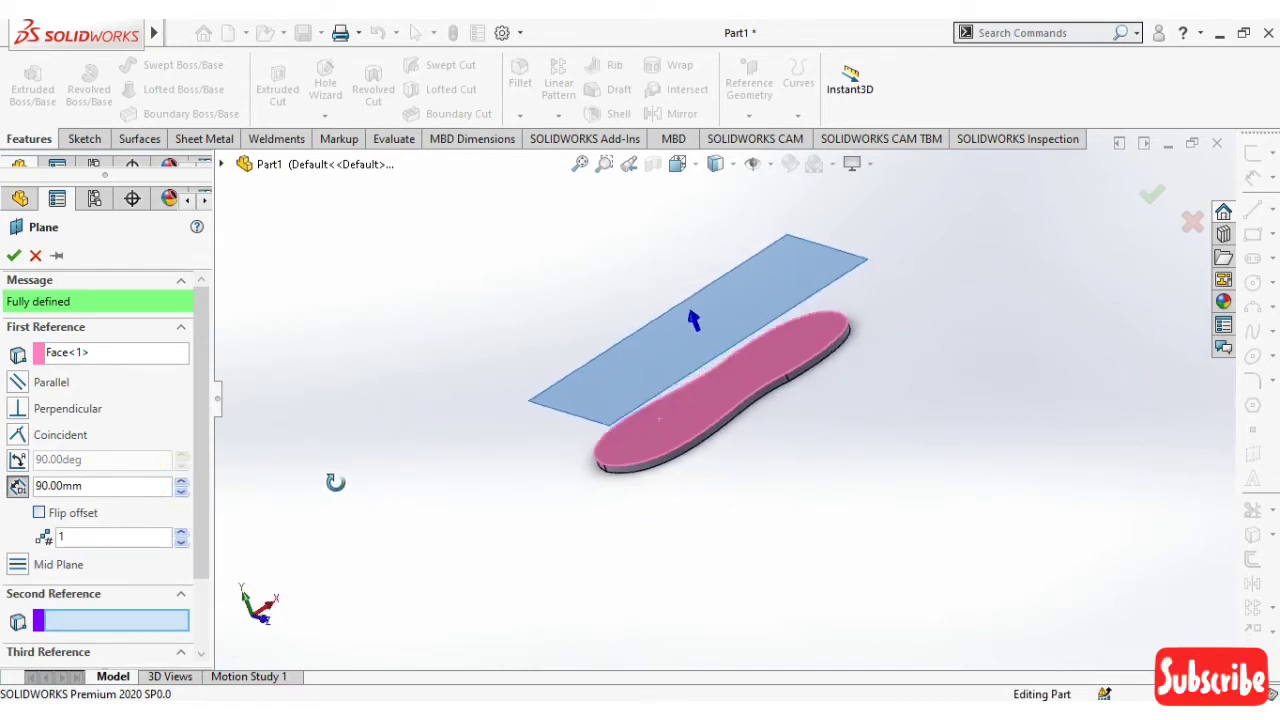
{"action": "left_click", "coordinate": [13, 256]}
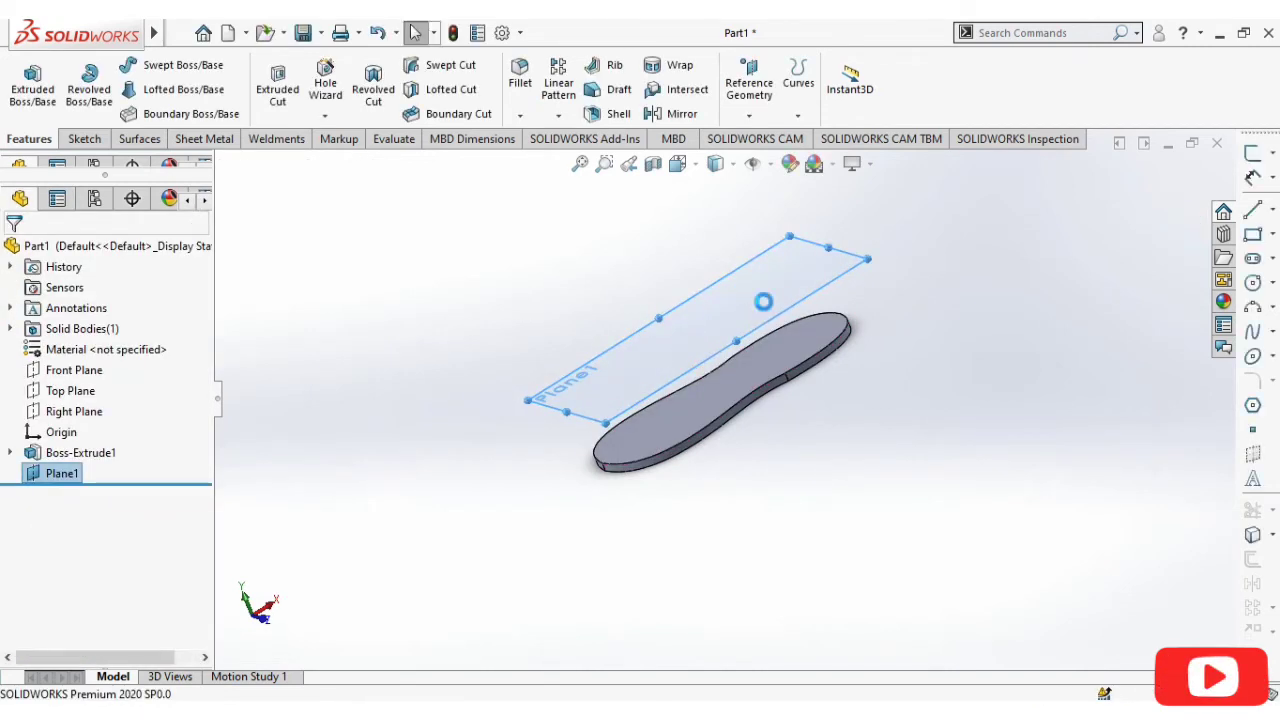
Start Sketch2 on Plane1 and view it Normal To
{"action": "right_click", "coordinate": [763, 301]}
{"action": "left_click", "coordinate": [824, 279]}
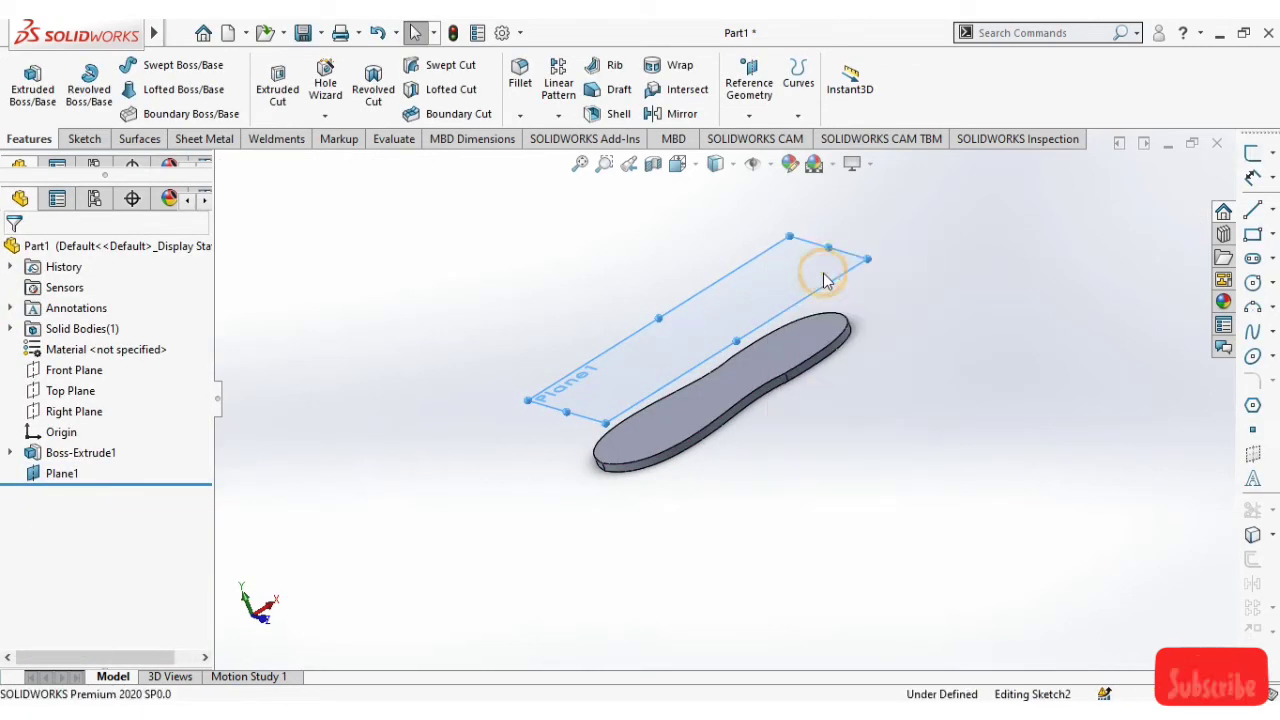
{"action": "left_click", "coordinate": [678, 165]}
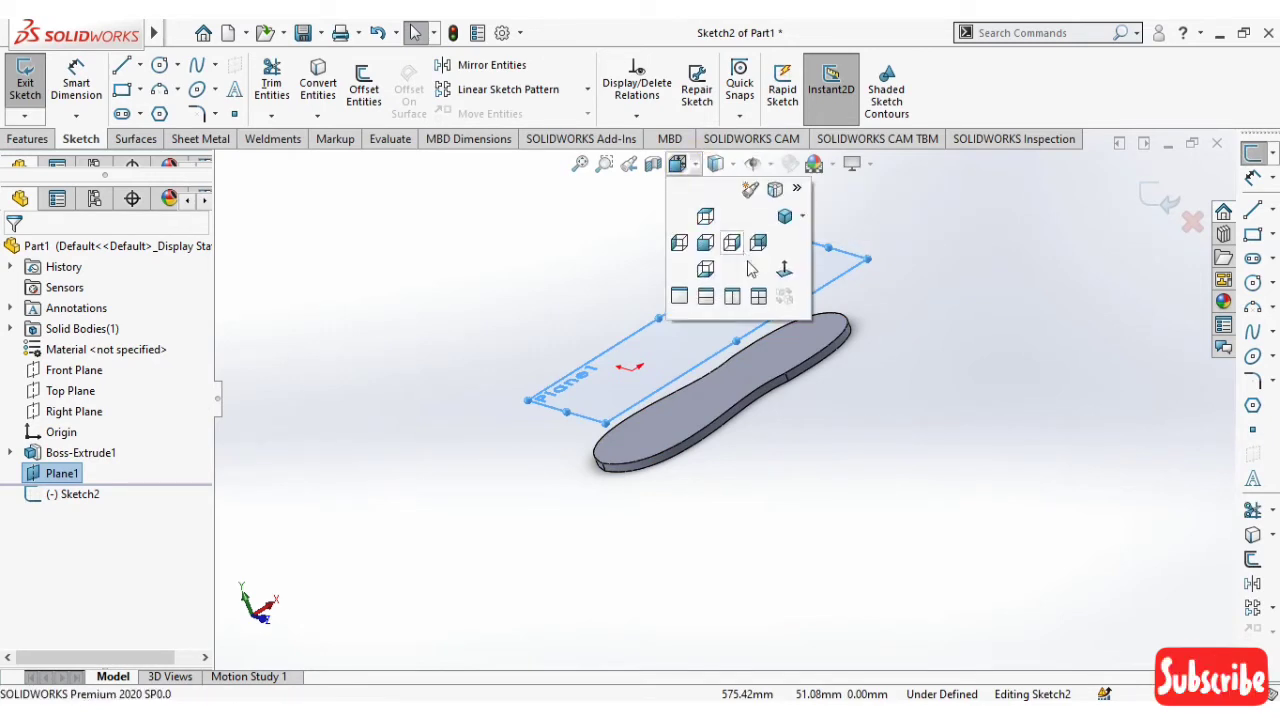
{"action": "left_click", "coordinate": [789, 270]}
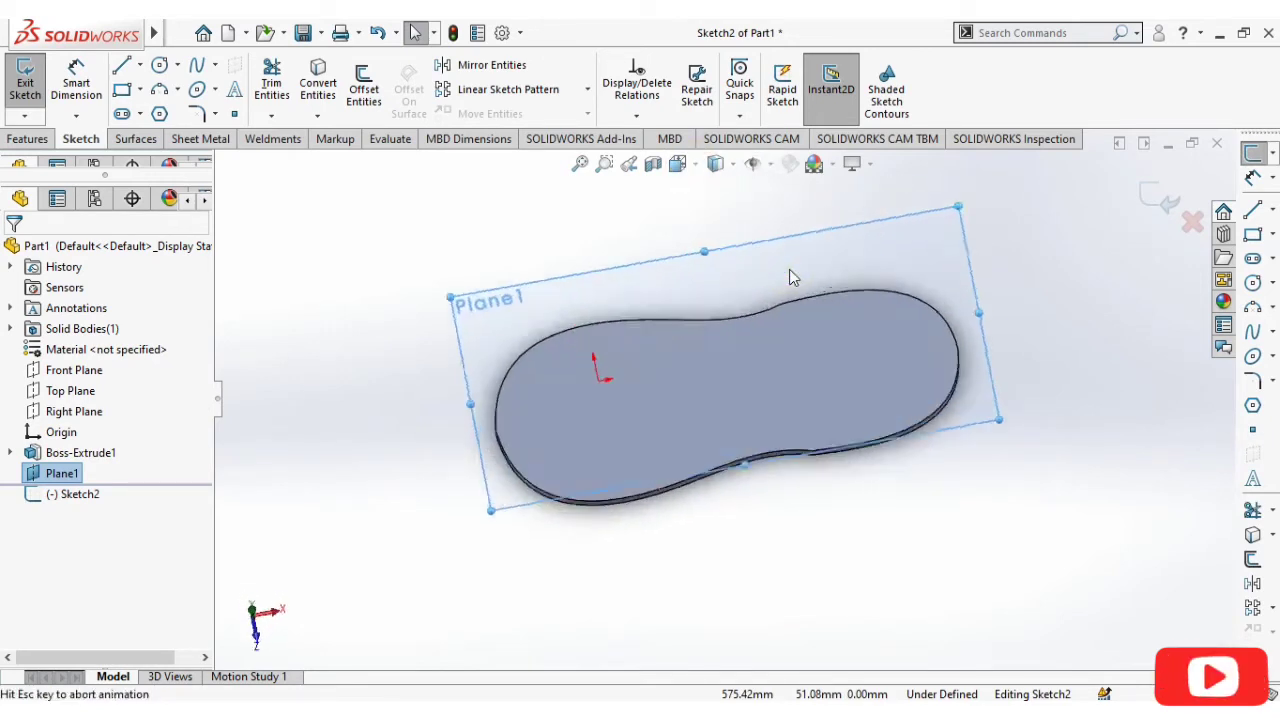
Draw a horizontal centerline from the origin past the sole's toe end
{"action": "left_click", "coordinate": [139, 64]}
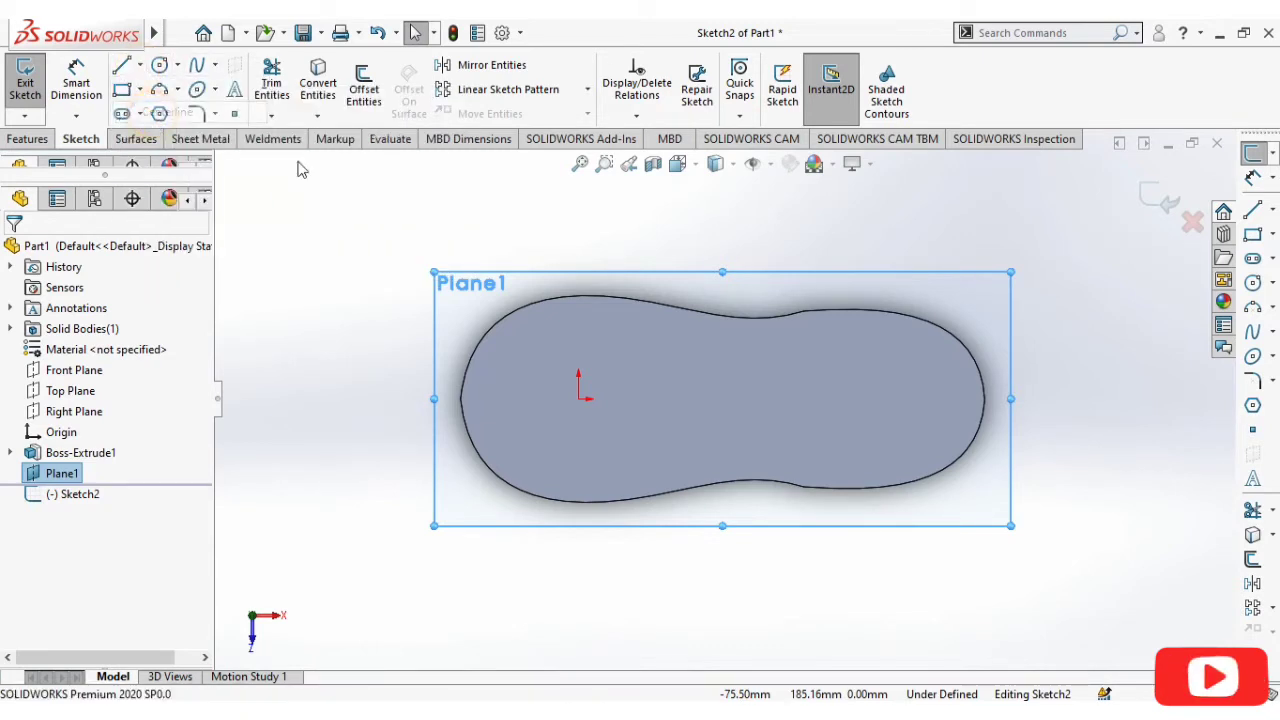
{"action": "left_click", "coordinate": [785, 399]}
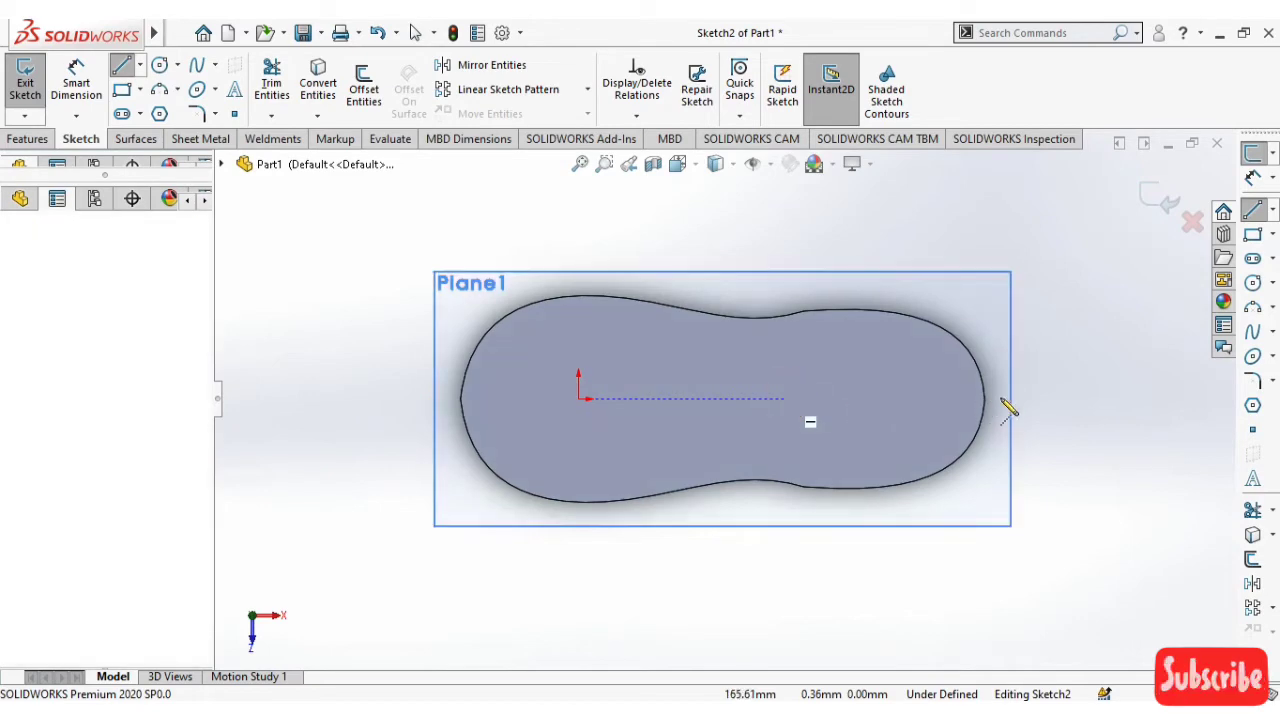
{"action": "left_click", "coordinate": [1077, 399]}
{"action": "key", "text": "Escape"}
{"action": "scroll", "coordinate": [1036, 374], "scroll_direction": "down", "scroll_amount": 2}
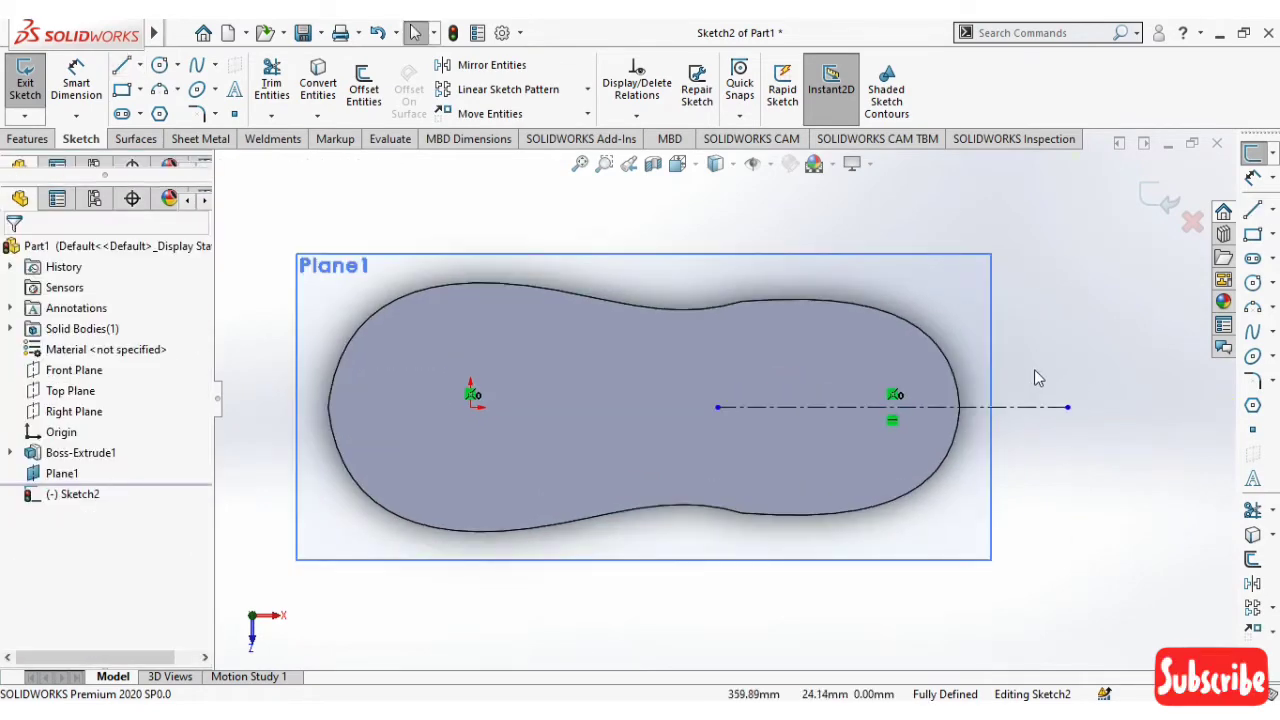
Draw a spline arch standing on the centerline near the toe
{"action": "left_click", "coordinate": [199, 67]}
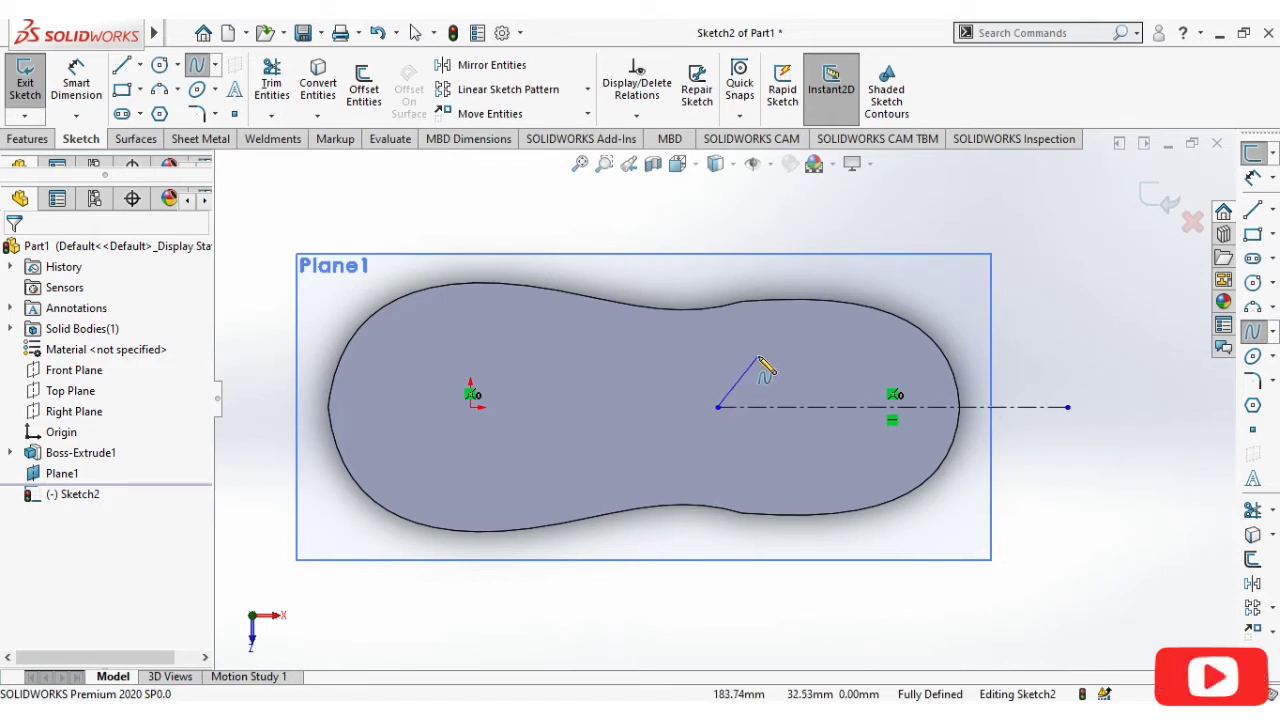
{"action": "key", "text": "Escape"}
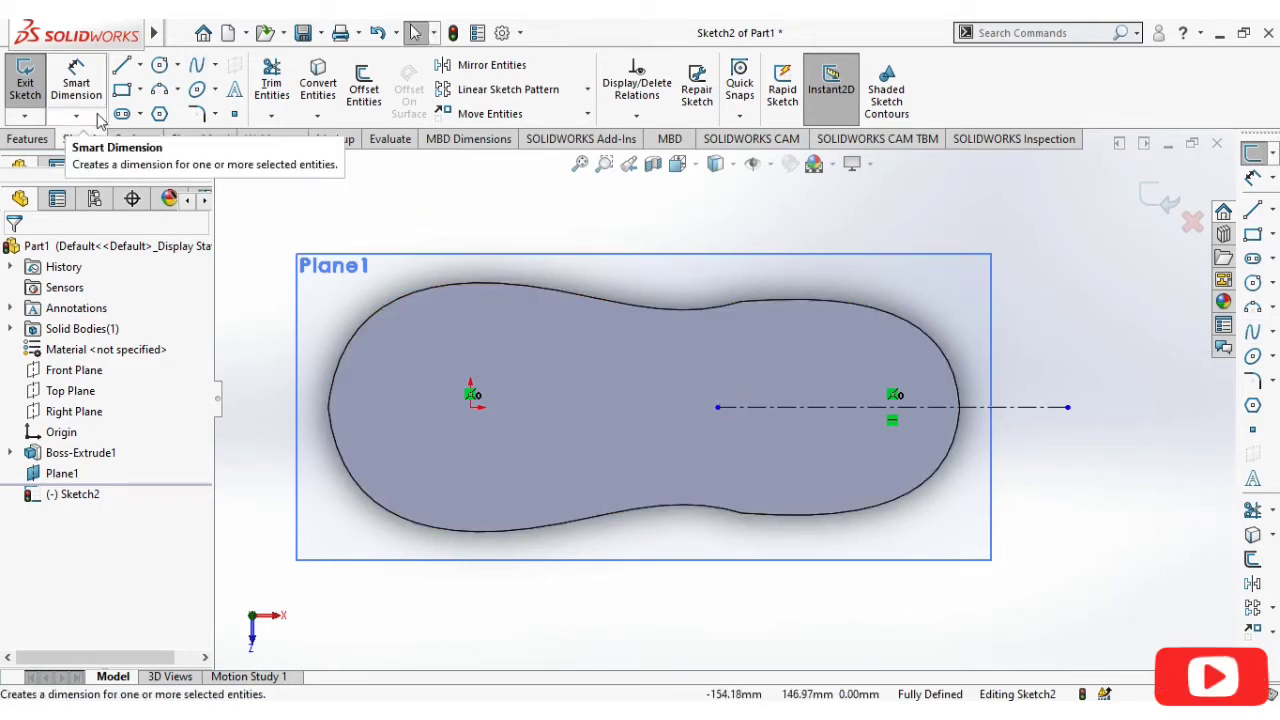
{"action": "left_click", "coordinate": [195, 70]}
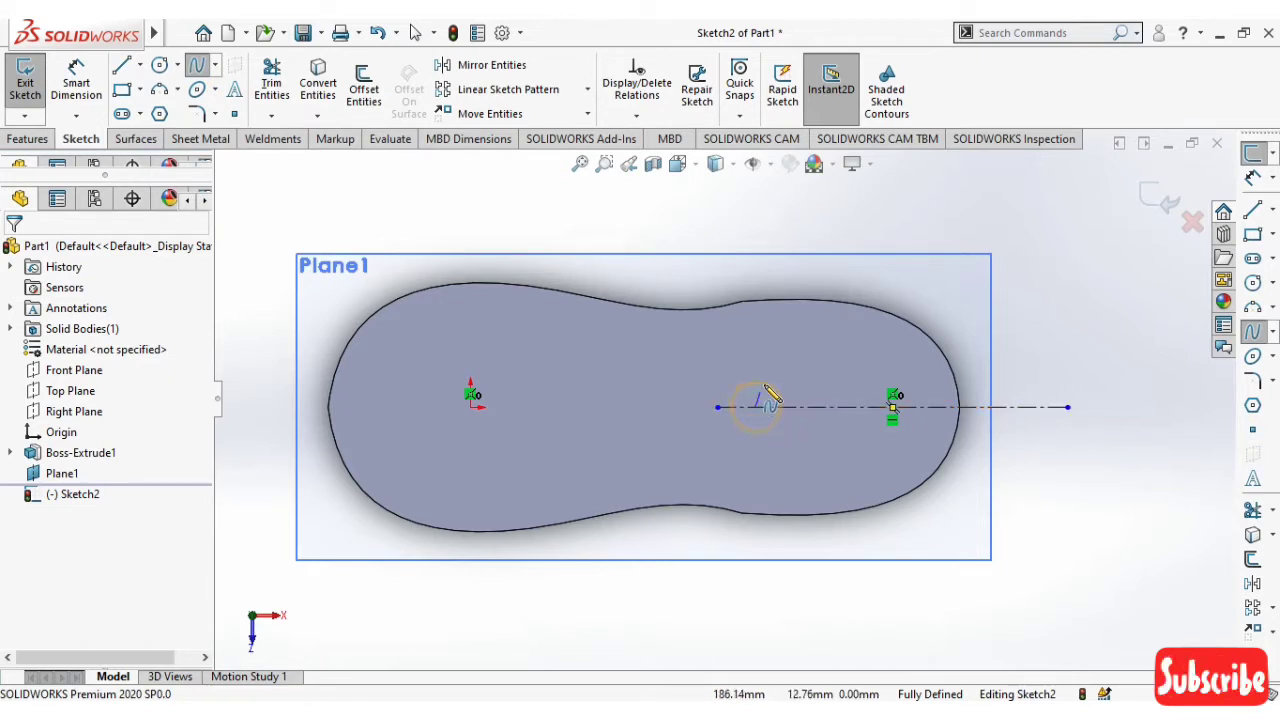
{"action": "left_click", "coordinate": [756, 407]}
{"action": "left_click", "coordinate": [798, 350]}
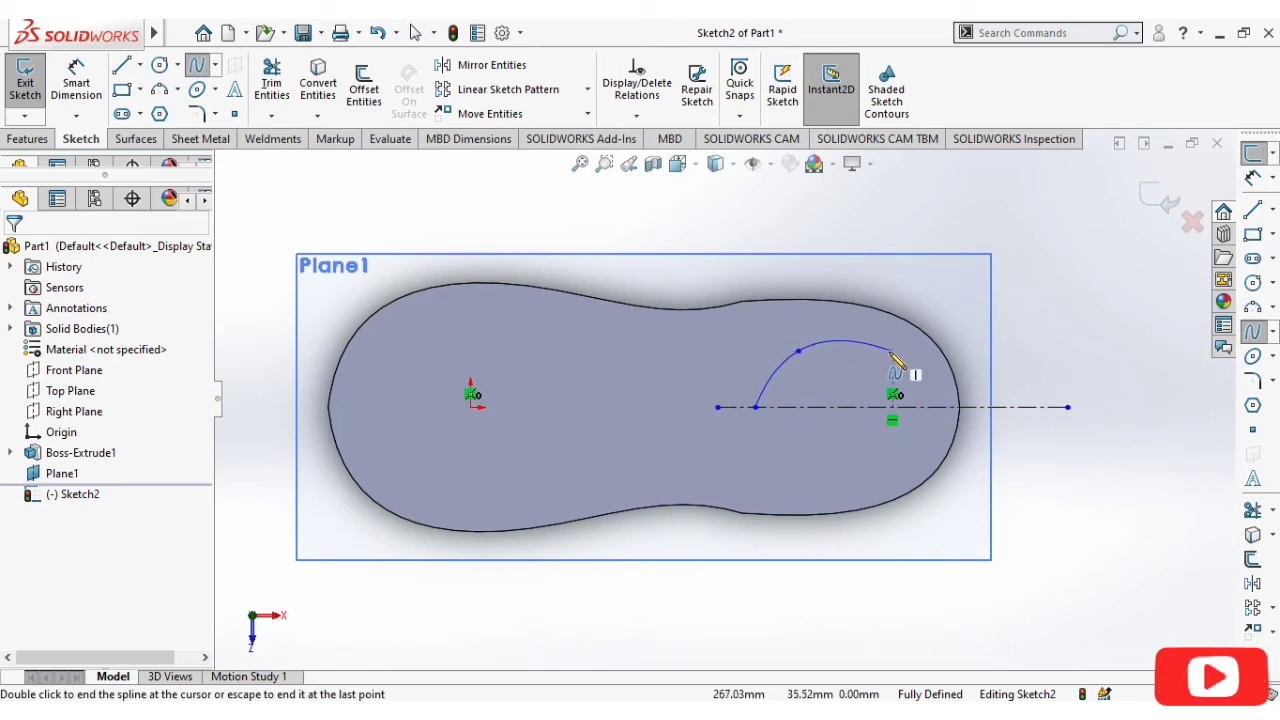
{"action": "left_click", "coordinate": [894, 353]}
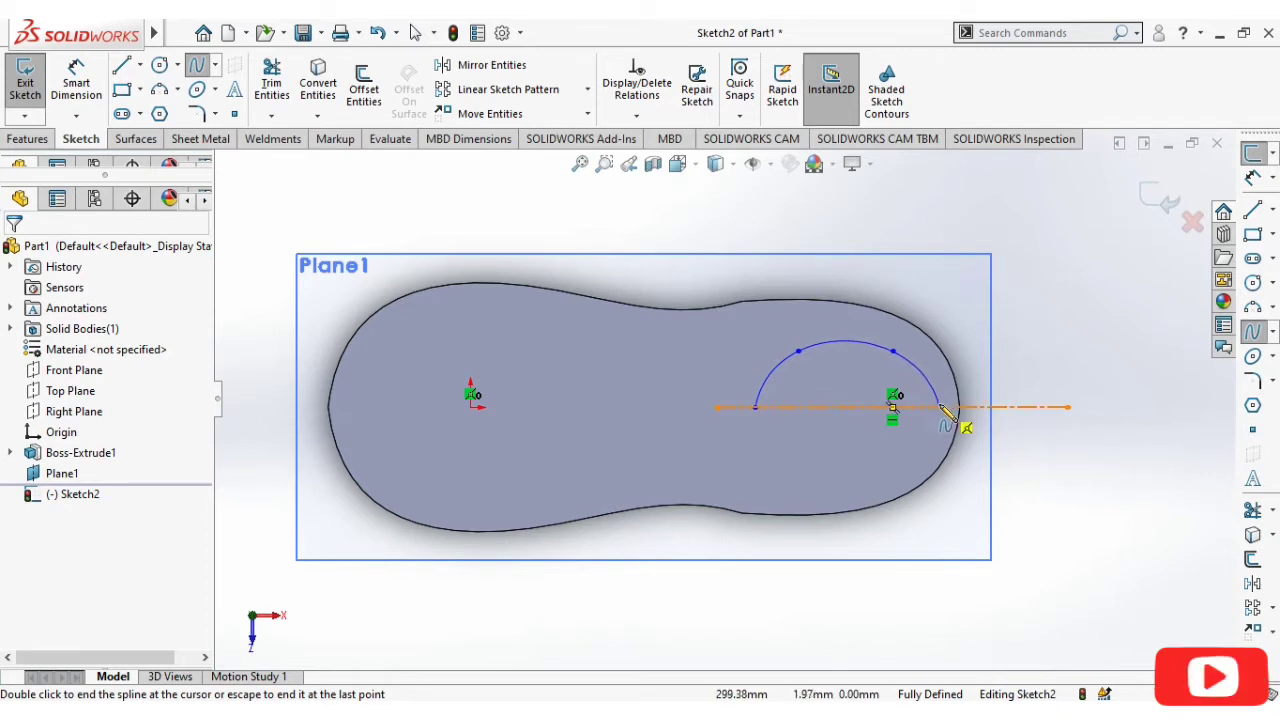
{"action": "double_click", "coordinate": [940, 415]}
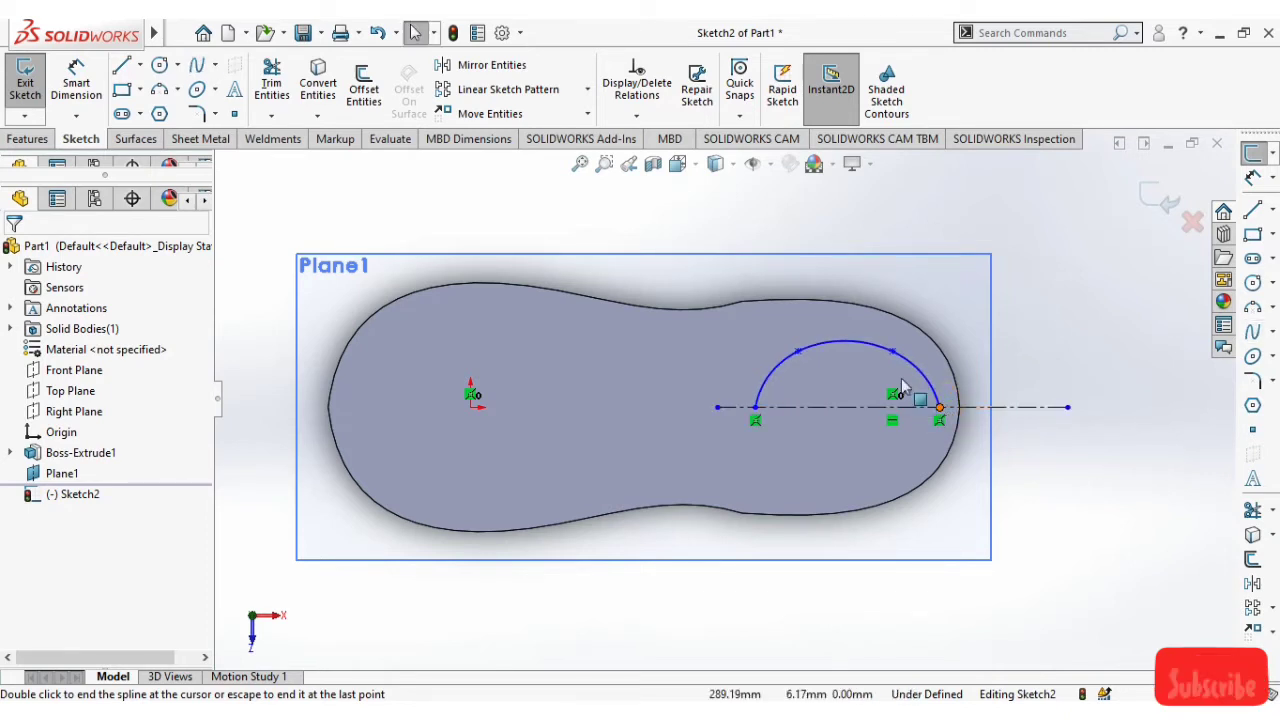
{"action": "key", "text": "Escape"}
Adjust the arch's tangent handles, then start Mirror Entities with Spline1 selected
{"action": "left_click", "coordinate": [928, 380]}
{"action": "left_click", "coordinate": [927, 378]}
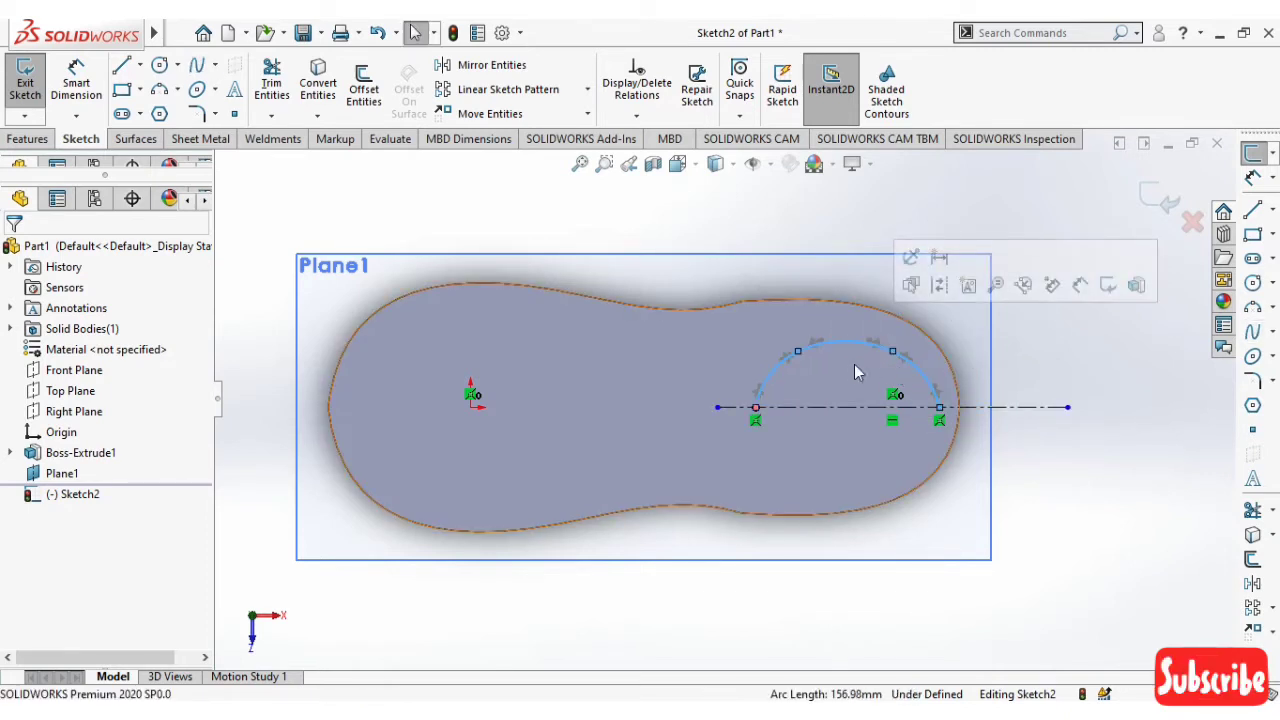
{"action": "scroll", "coordinate": [880, 352], "scroll_direction": "down", "scroll_amount": 3}
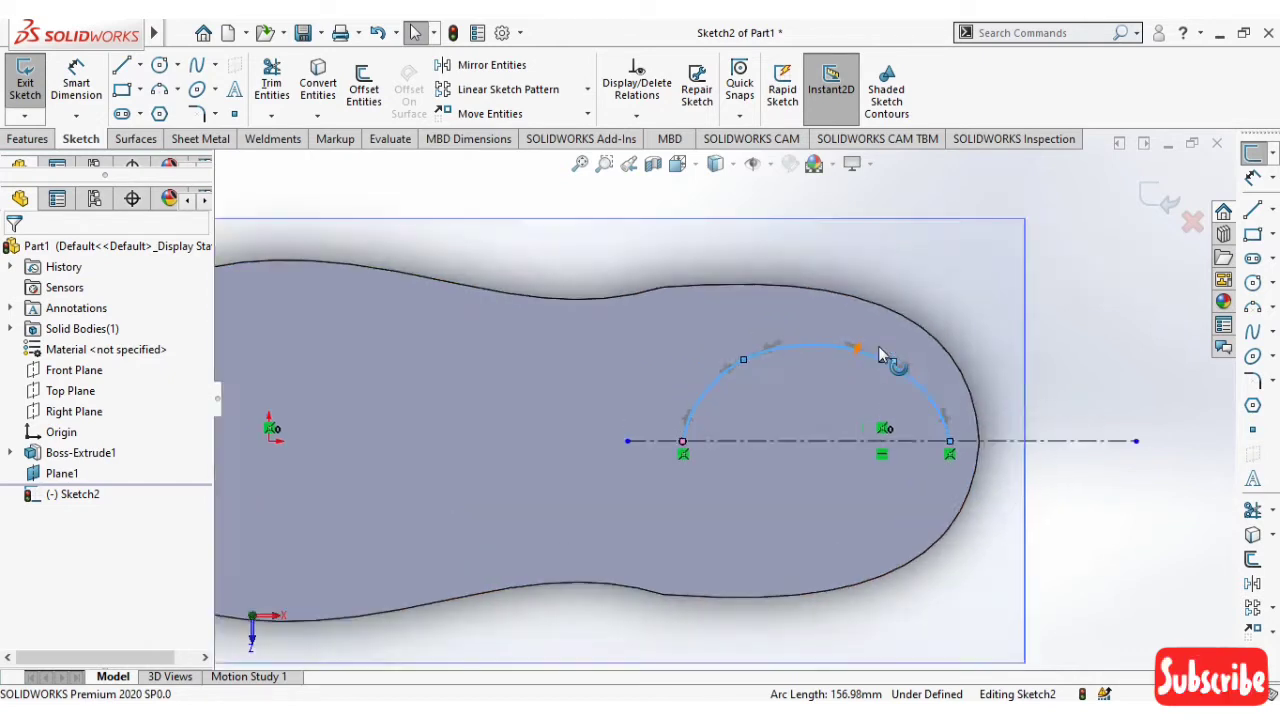
{"action": "scroll", "coordinate": [878, 346], "scroll_direction": "down", "scroll_amount": 3}
{"action": "left_click_drag", "start_coordinate": [814, 361], "coordinate": [811, 372]}
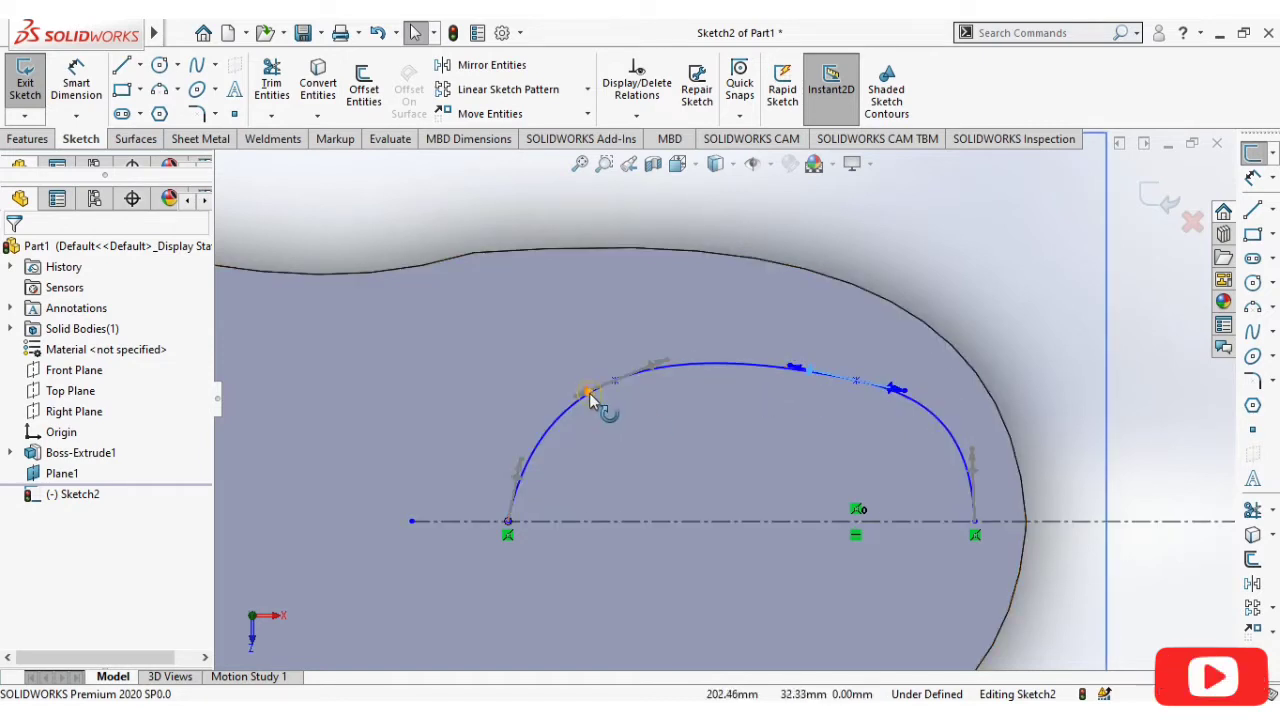
{"action": "left_click_drag", "start_coordinate": [589, 395], "coordinate": [585, 392]}
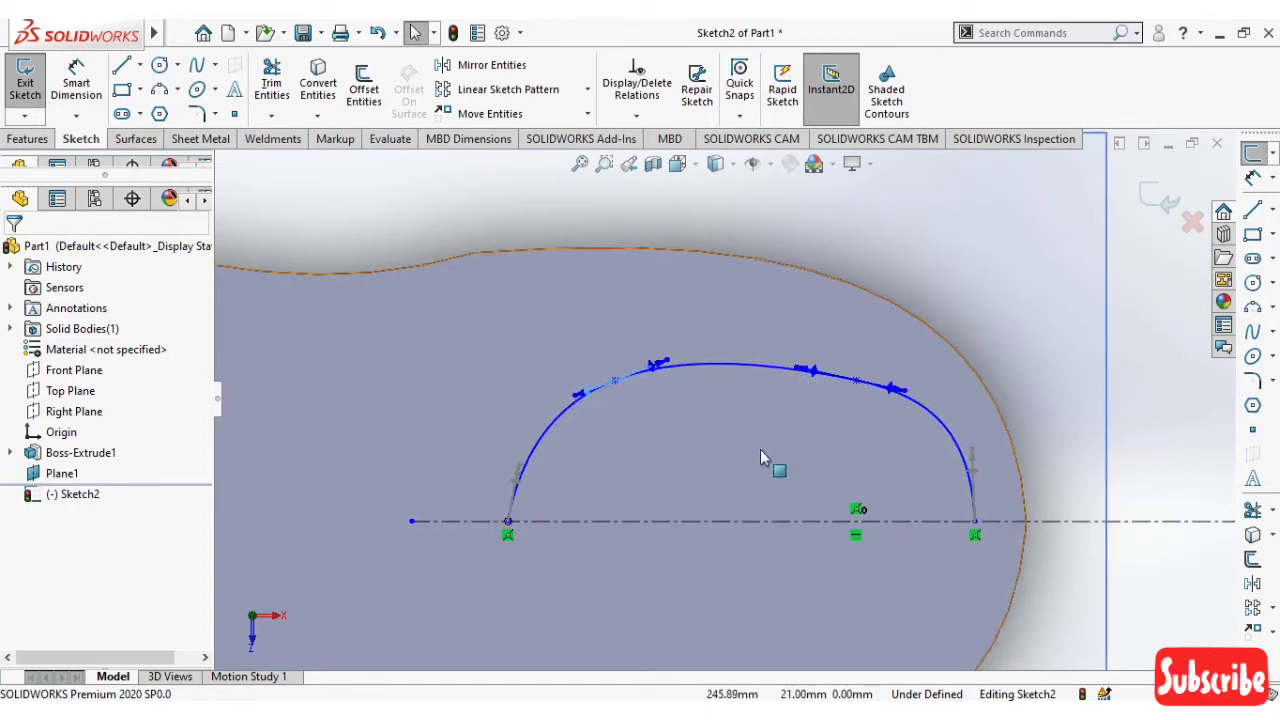
{"action": "scroll", "coordinate": [760, 457], "scroll_direction": "up", "scroll_amount": 5}
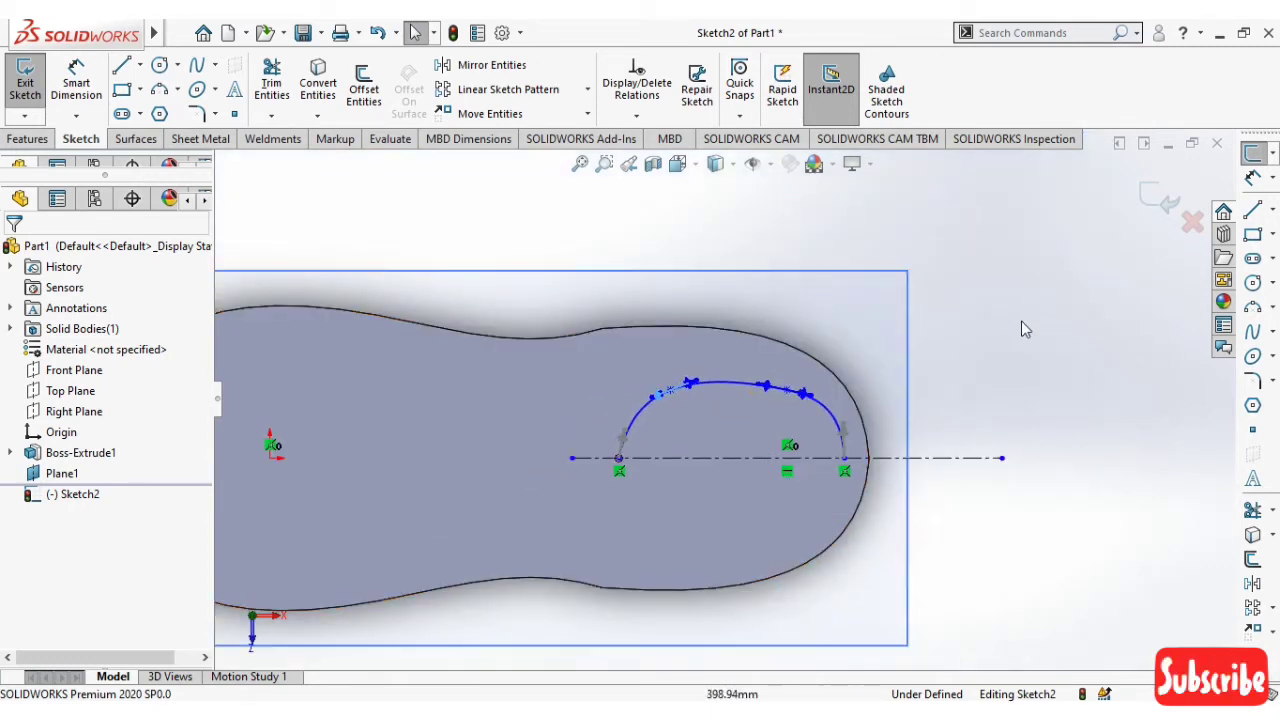
{"action": "left_click", "coordinate": [477, 76]}
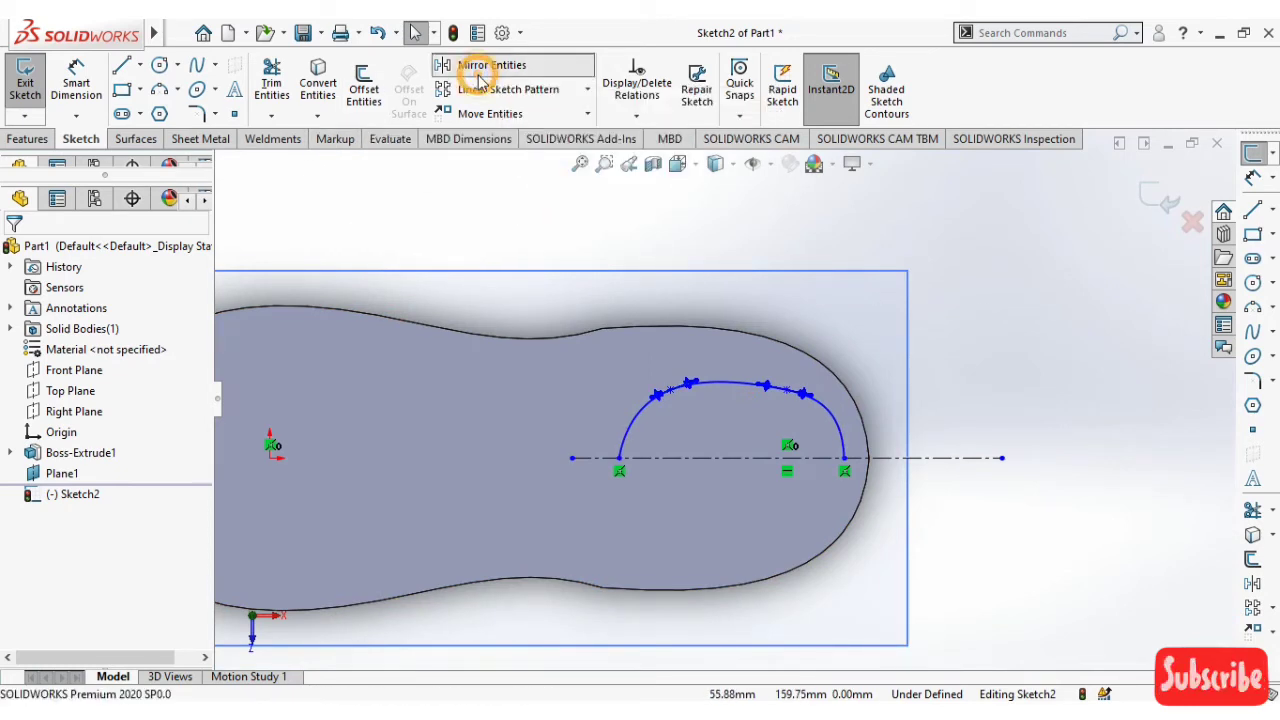
{"action": "left_click", "coordinate": [743, 386]}
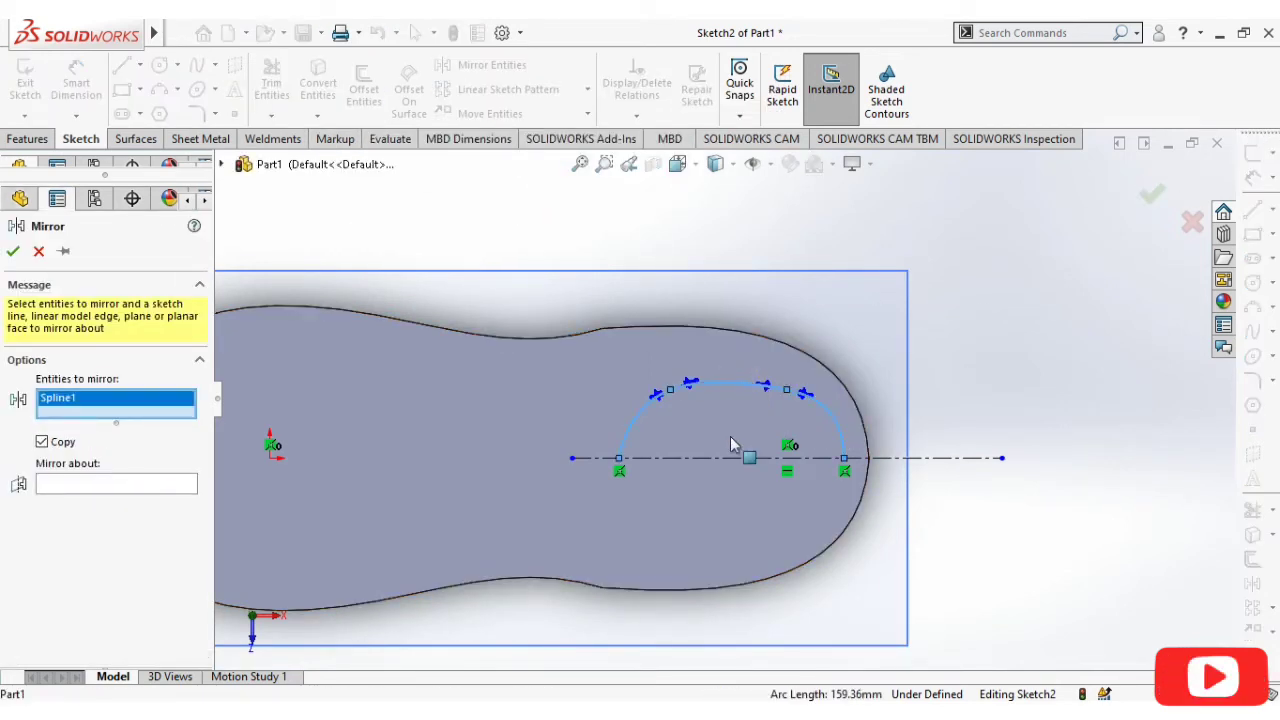
Mirror the spline about centerline Line1 to close the oval opening above the toe
{"action": "left_click", "coordinate": [135, 486]}
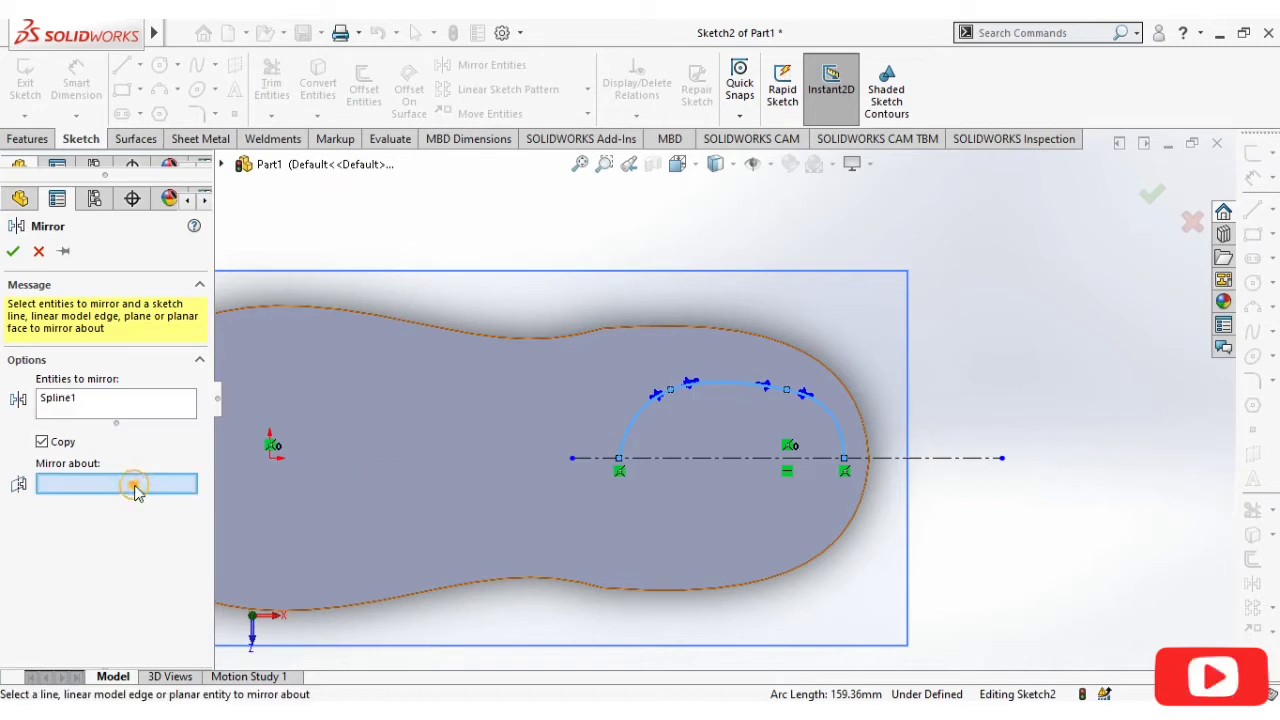
{"action": "left_click", "coordinate": [680, 460]}
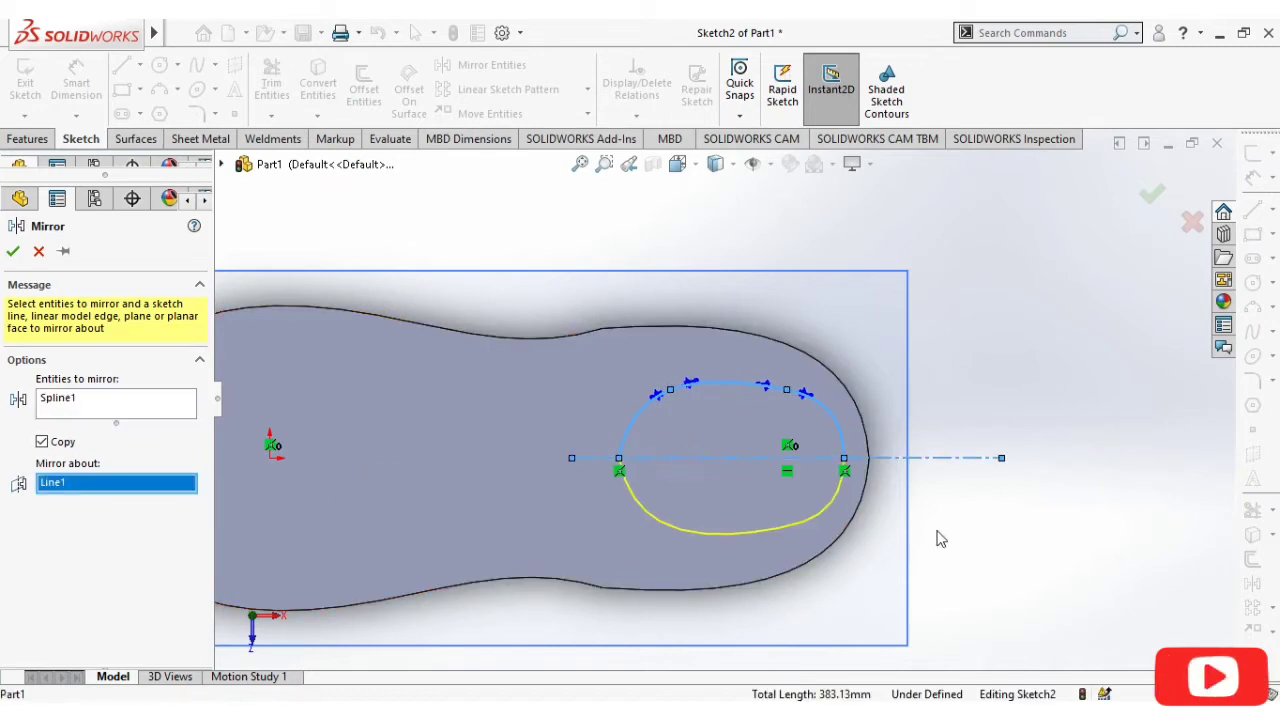
{"action": "left_click", "coordinate": [1150, 200]}
{"action": "scroll", "coordinate": [1060, 442], "scroll_direction": "up", "scroll_amount": 2}
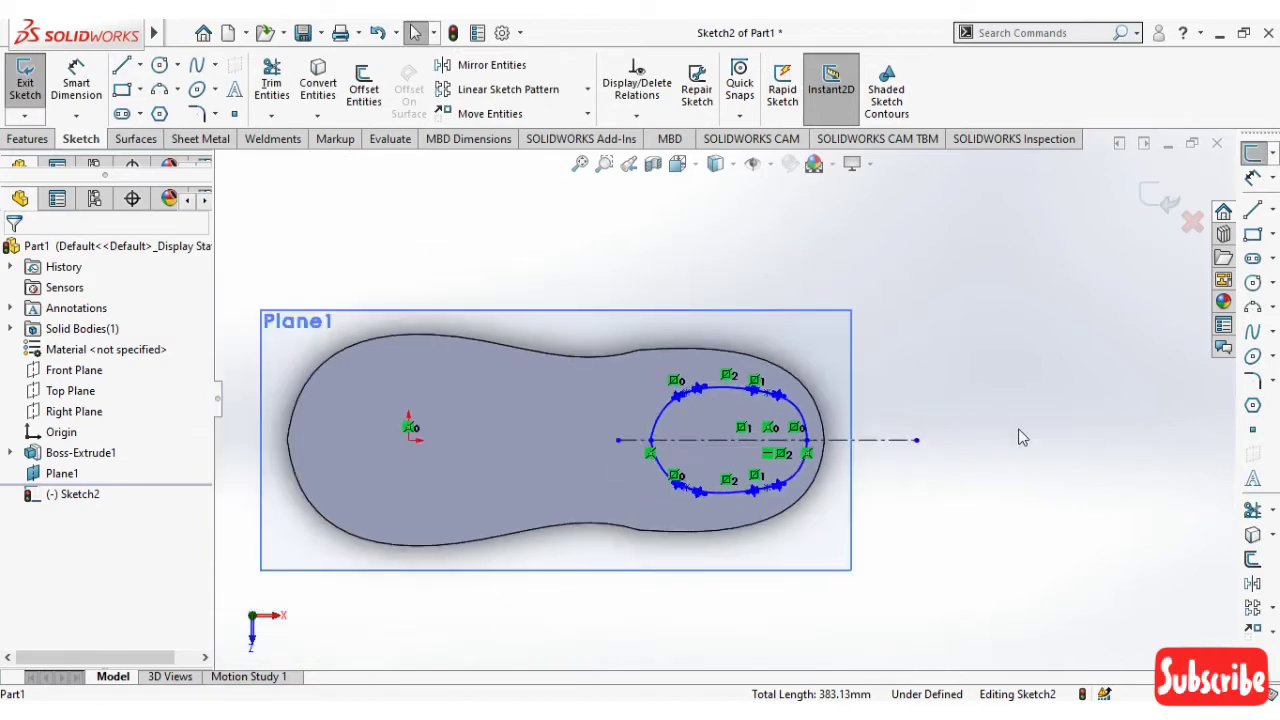
{"action": "mouse_move", "coordinate": [1021, 460]}
{"action": "middle_mouse_down"}
{"action": "mouse_move", "coordinate": [1020, 194]}
{"action": "mouse_move", "coordinate": [1010, 256]}
{"action": "mouse_move", "coordinate": [1114, 229]}
{"action": "middle_mouse_up"}
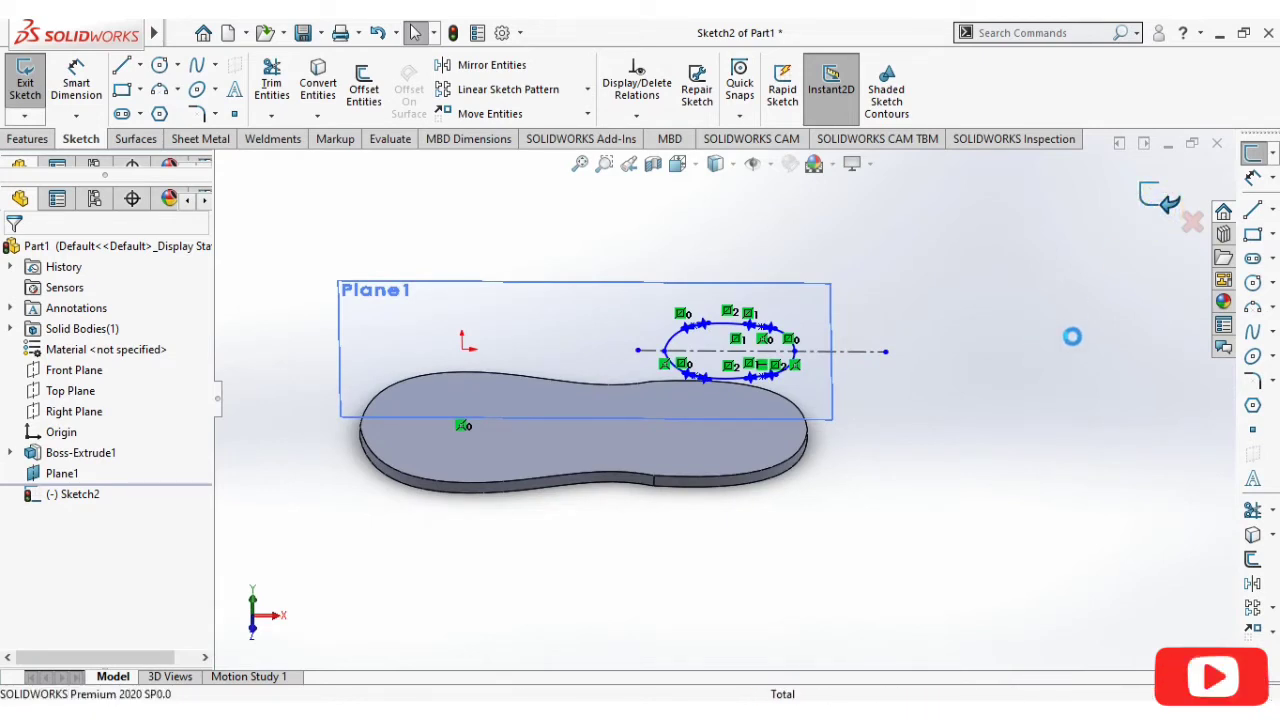
Exit Sketch2 and hide Plane1
{"action": "key", "text": "ctrl+b"}
{"action": "left_click", "coordinate": [640, 303]}
{"action": "right_click", "coordinate": [640, 300]}
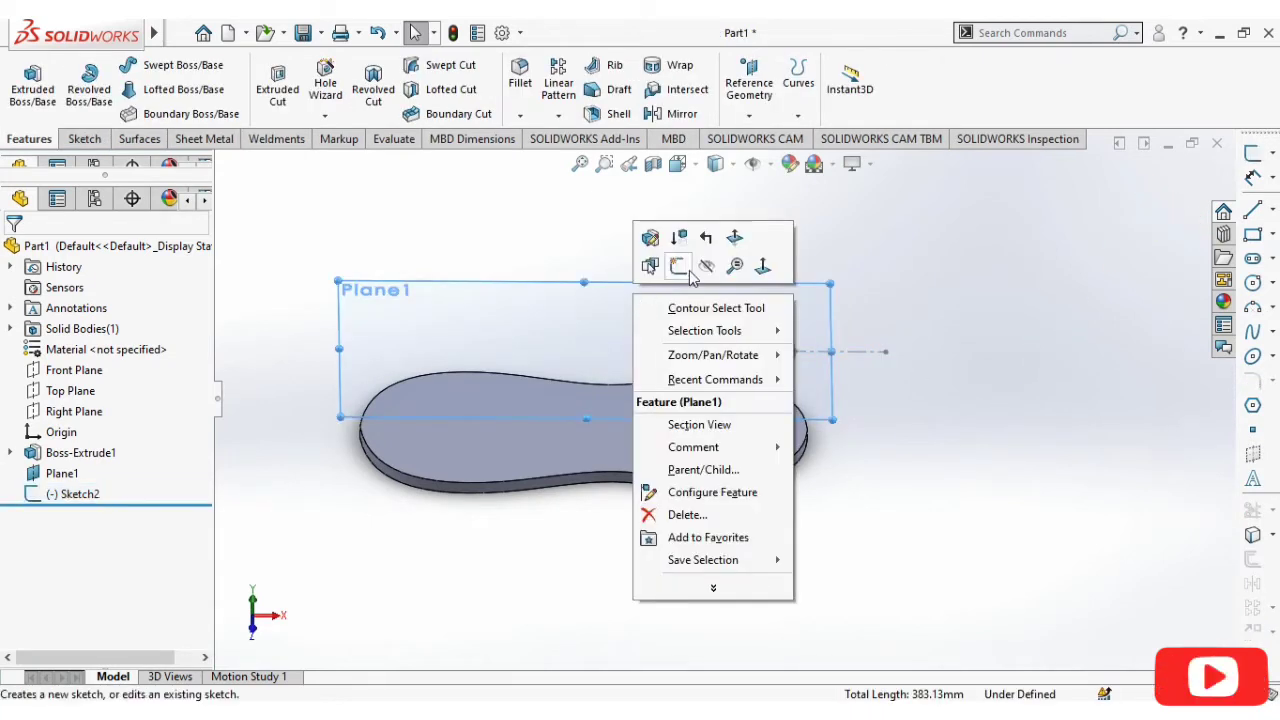
{"action": "left_click", "coordinate": [699, 265]}
{"action": "mouse_move", "coordinate": [955, 480]}
{"action": "middle_mouse_down"}
{"action": "mouse_move", "coordinate": [1007, 527]}
{"action": "mouse_move", "coordinate": [943, 466]}
{"action": "mouse_move", "coordinate": [980, 591]}
{"action": "mouse_move", "coordinate": [943, 377]}
{"action": "mouse_move", "coordinate": [993, 427]}
{"action": "mouse_move", "coordinate": [966, 594]}
{"action": "mouse_move", "coordinate": [1014, 546]}
{"action": "mouse_move", "coordinate": [984, 350]}
{"action": "mouse_move", "coordinate": [1009, 362]}
{"action": "middle_mouse_up"}
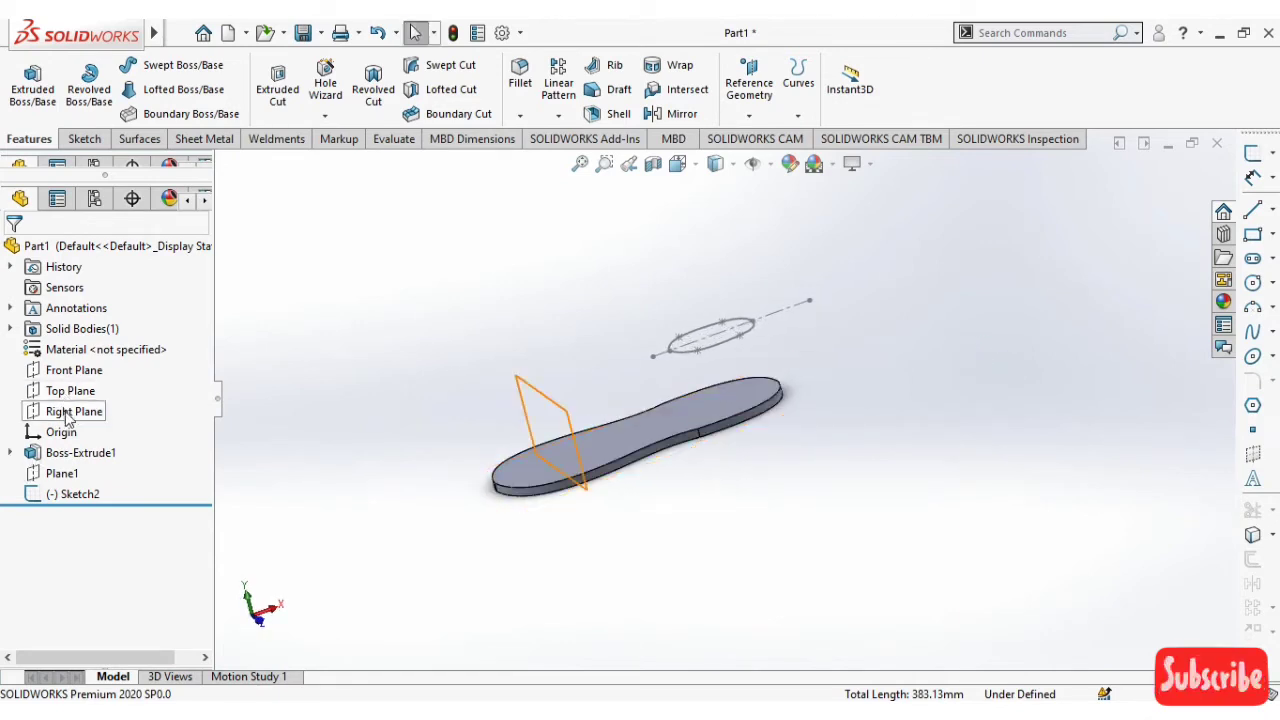
Start a new sketch on the Front Plane, viewed straight from the front
{"action": "left_click", "coordinate": [72, 370]}
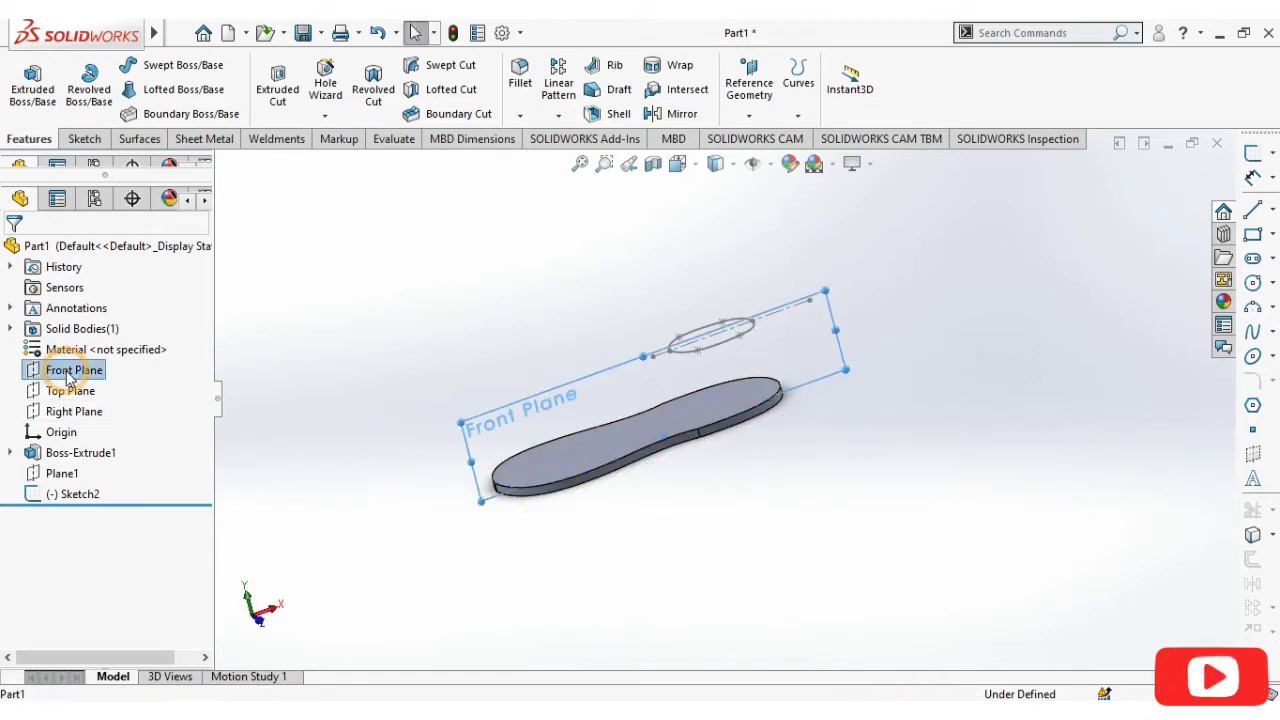
{"action": "left_click", "coordinate": [82, 343]}
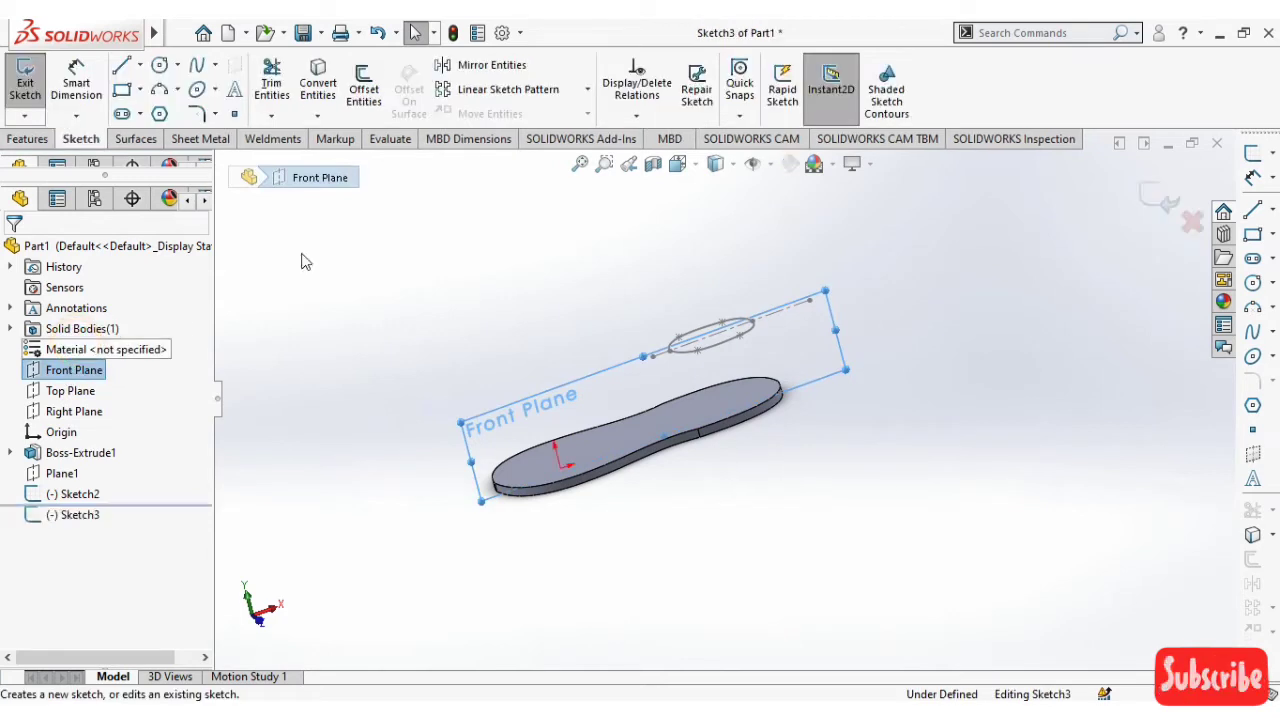
{"action": "left_click", "coordinate": [703, 167]}
{"action": "left_click", "coordinate": [785, 267]}
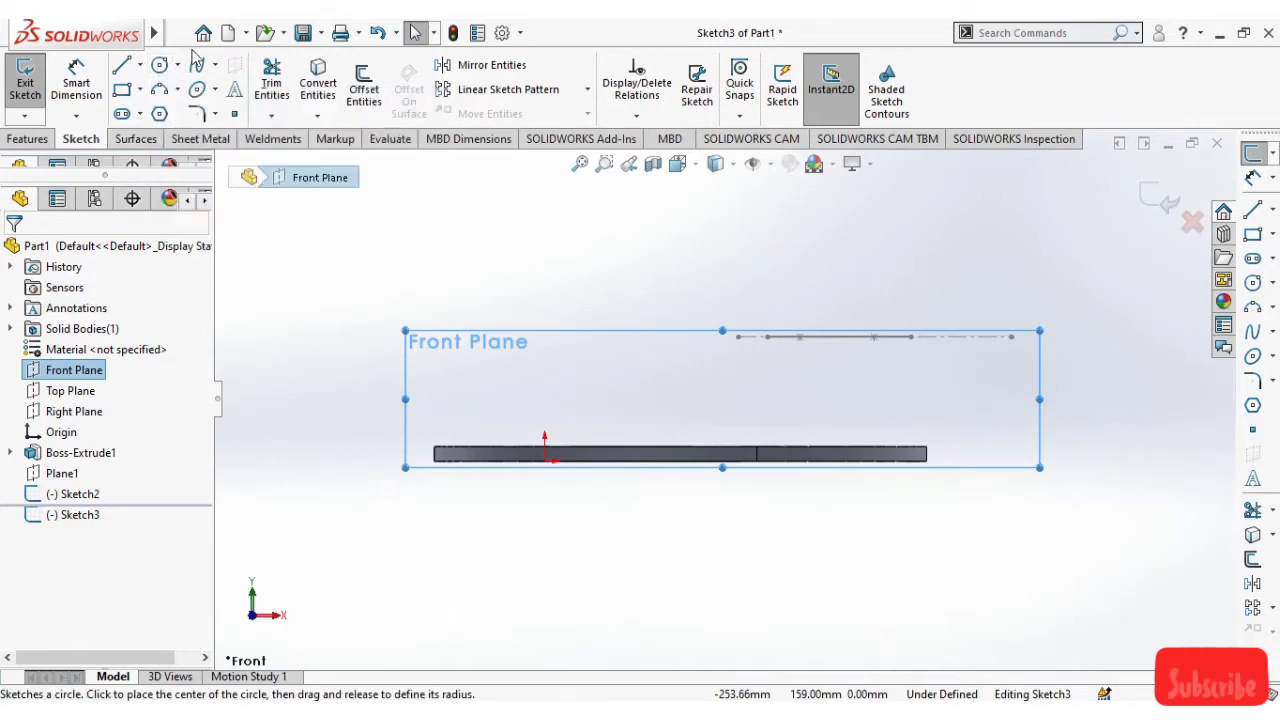
{"action": "left_click", "coordinate": [142, 144]}
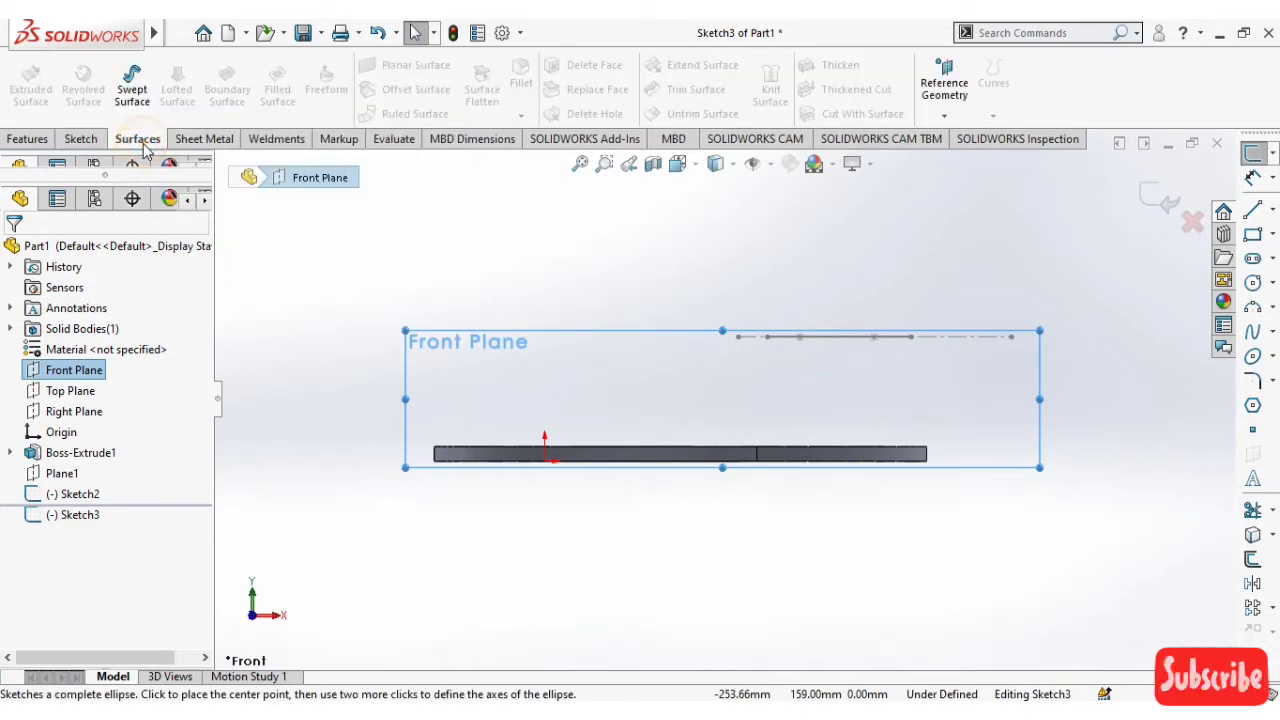
{"action": "left_click", "coordinate": [50, 143]}
Draw a three-point guide spline from the opening's end down to the sole's top corner
{"action": "left_click", "coordinate": [84, 138]}
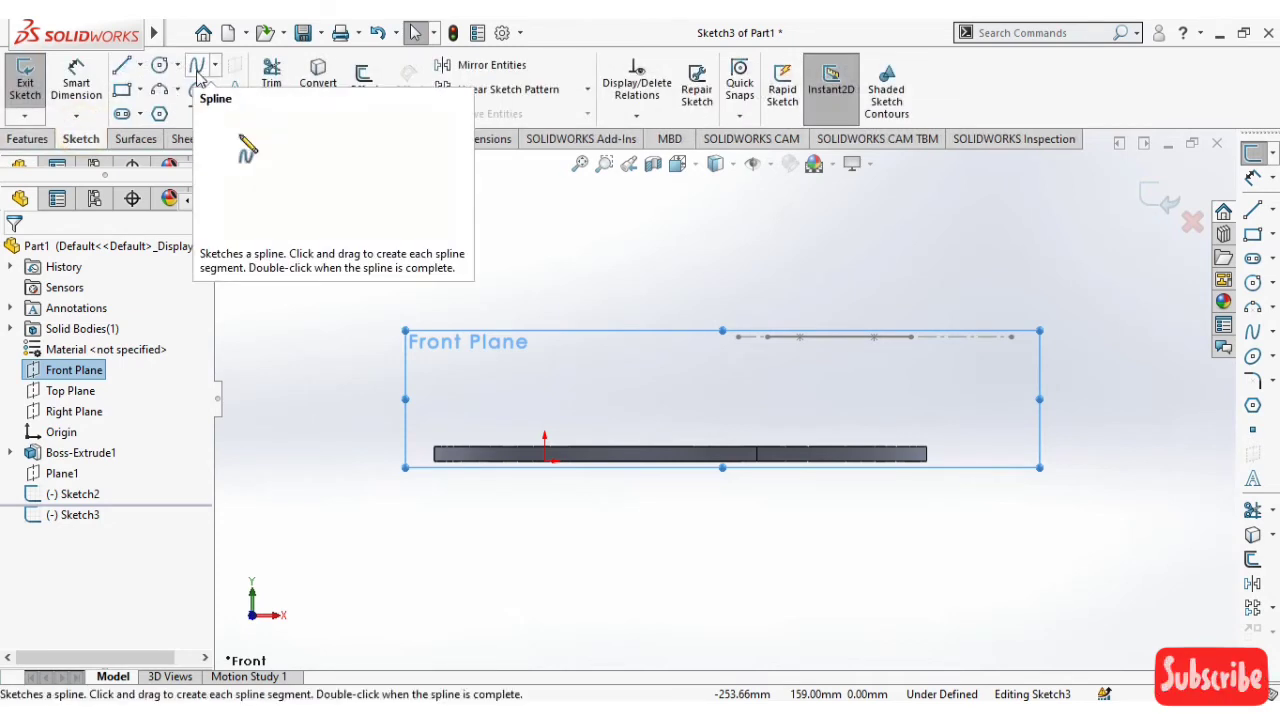
{"action": "left_click", "coordinate": [197, 65]}
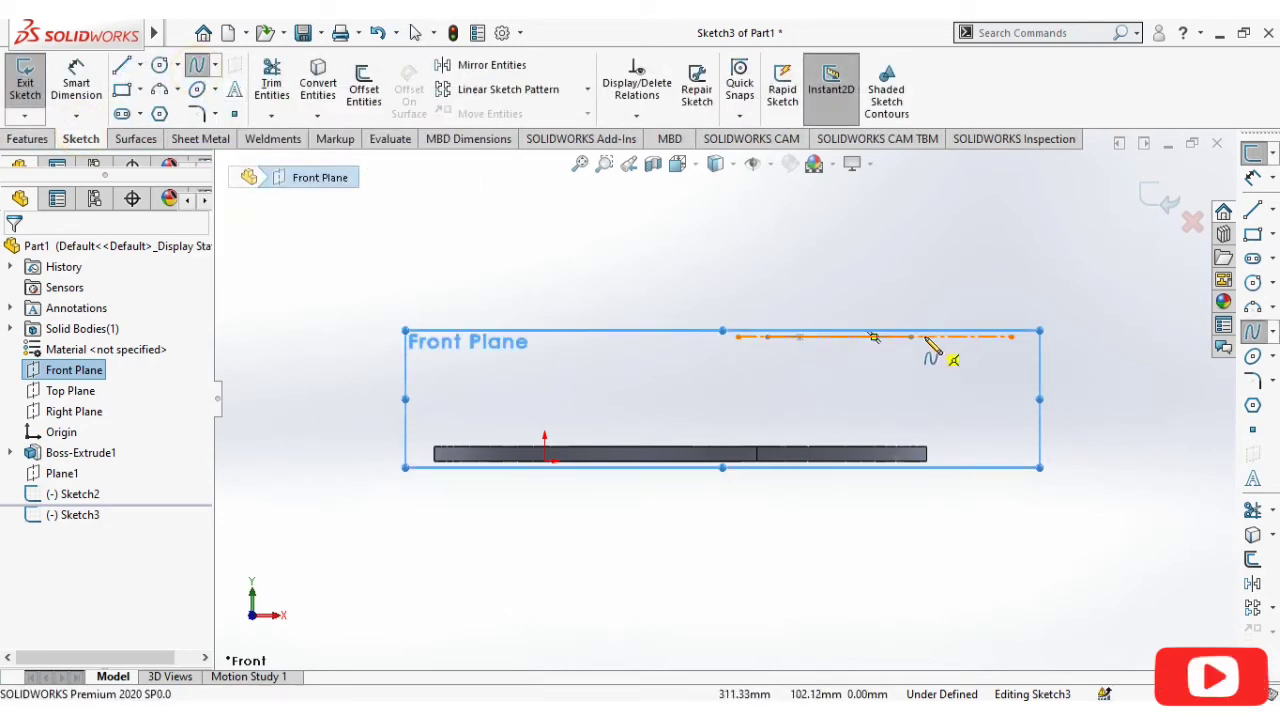
{"action": "scroll", "coordinate": [945, 355], "scroll_direction": "down", "scroll_amount": 3}
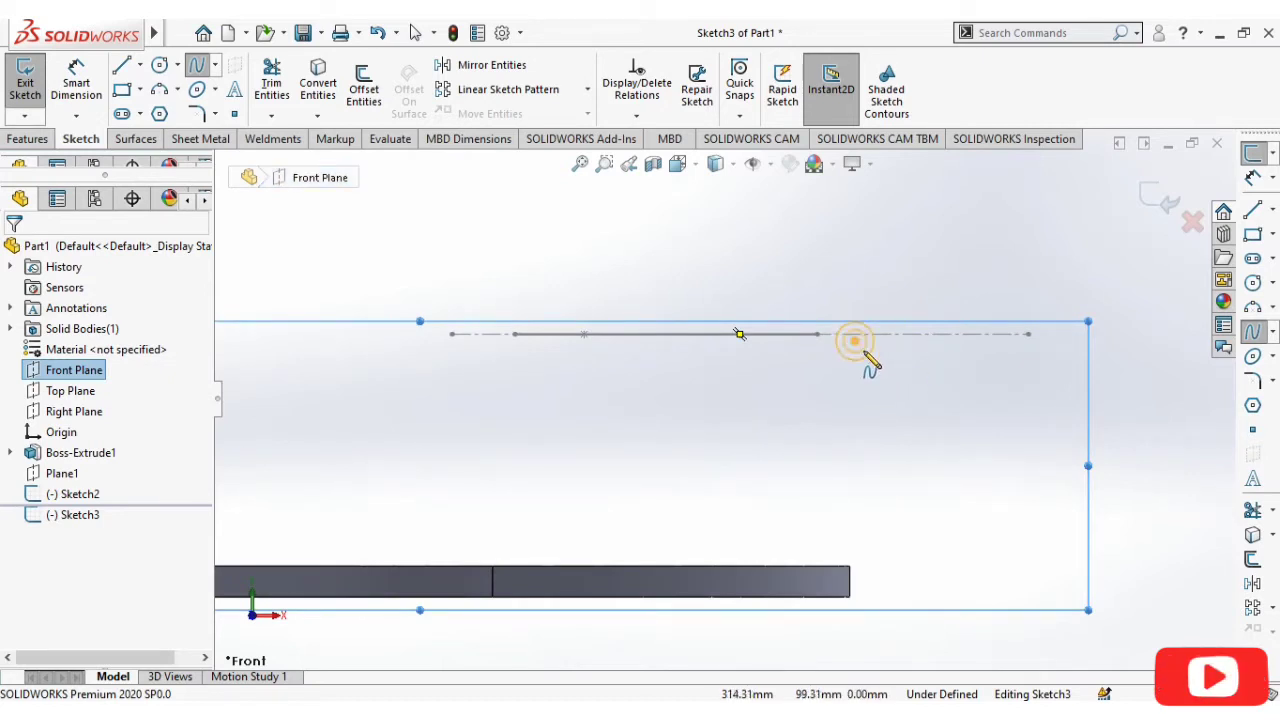
{"action": "left_click", "coordinate": [855, 342]}
{"action": "left_click", "coordinate": [881, 473]}
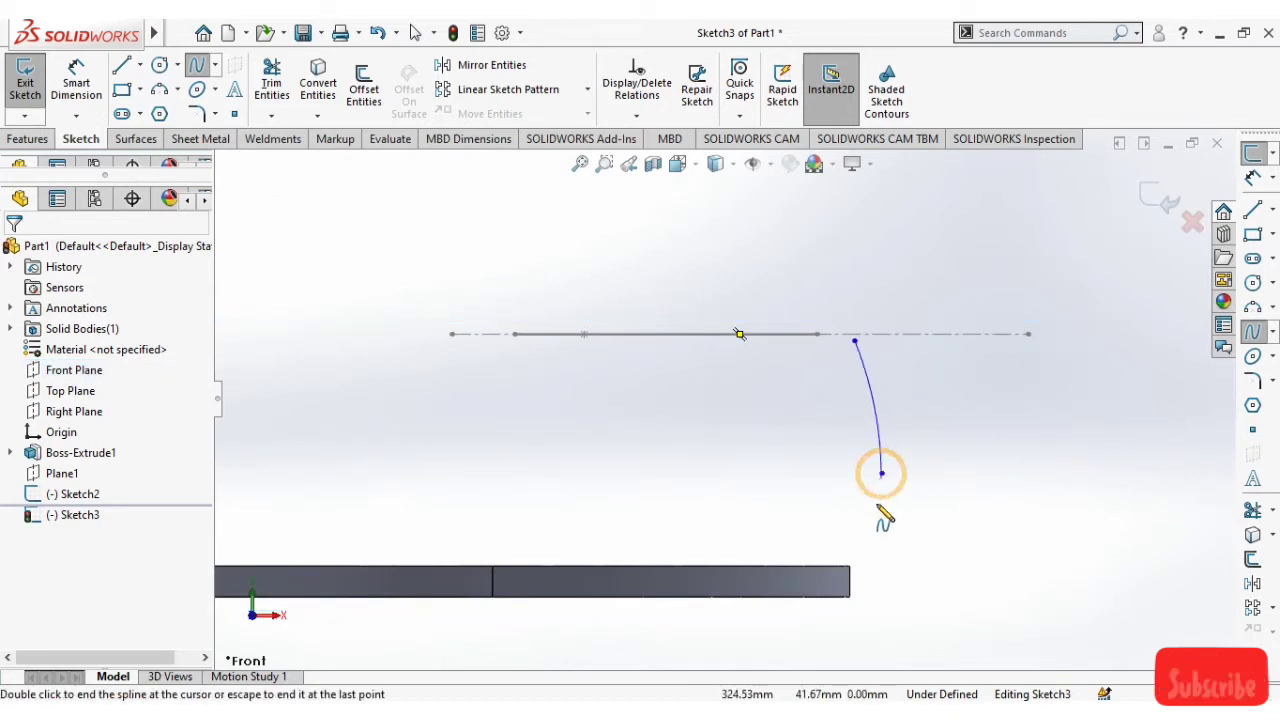
{"action": "left_click", "coordinate": [855, 567]}
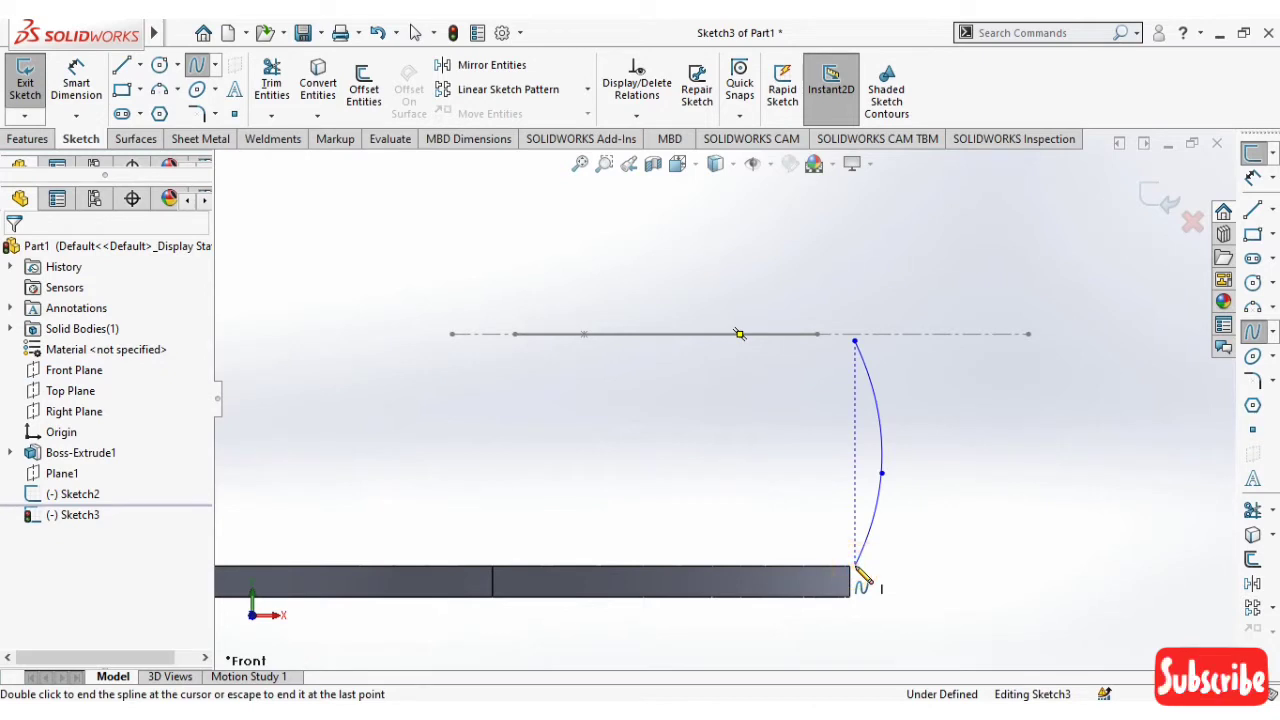
{"action": "mouse_move", "coordinate": [945, 385]}
{"action": "middle_mouse_down"}
{"action": "mouse_move", "coordinate": [957, 491]}
{"action": "mouse_move", "coordinate": [921, 417]}
{"action": "middle_mouse_up"}
{"action": "key", "text": "Escape"}
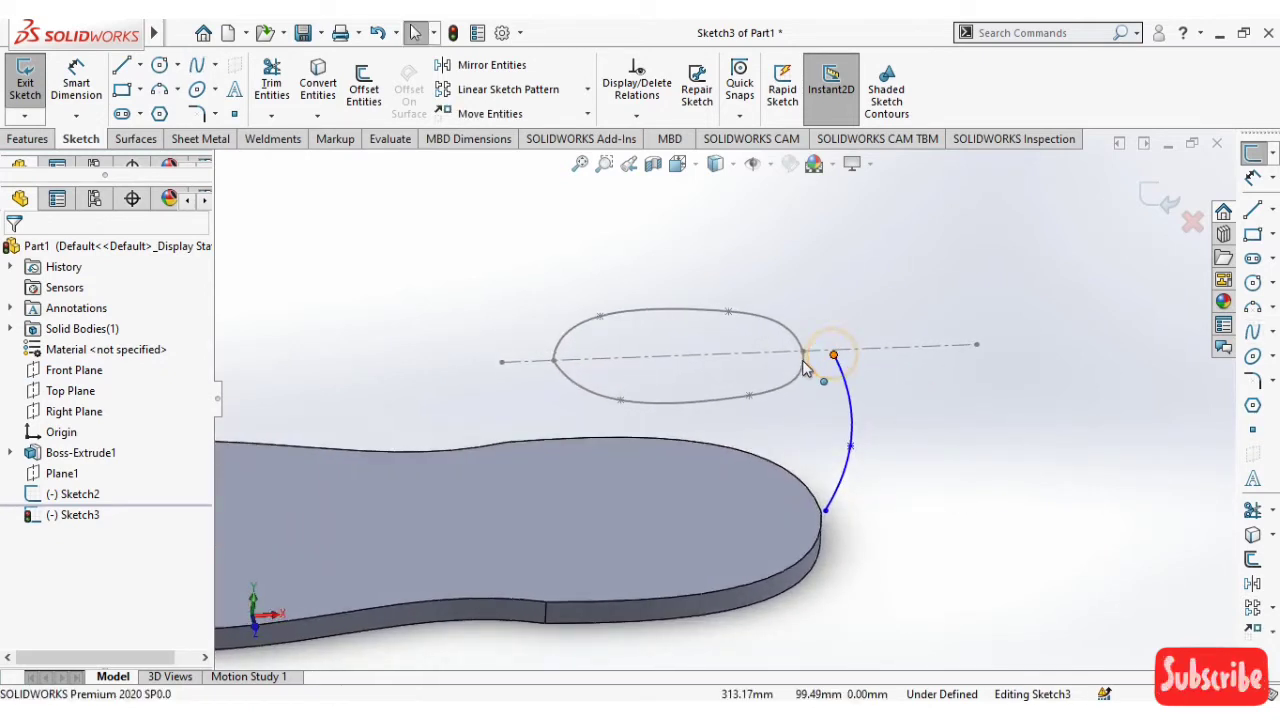
Pierce the spline's ends to the opening ellipse and the sole's front edge
{"action": "left_click", "coordinate": [804, 366]}
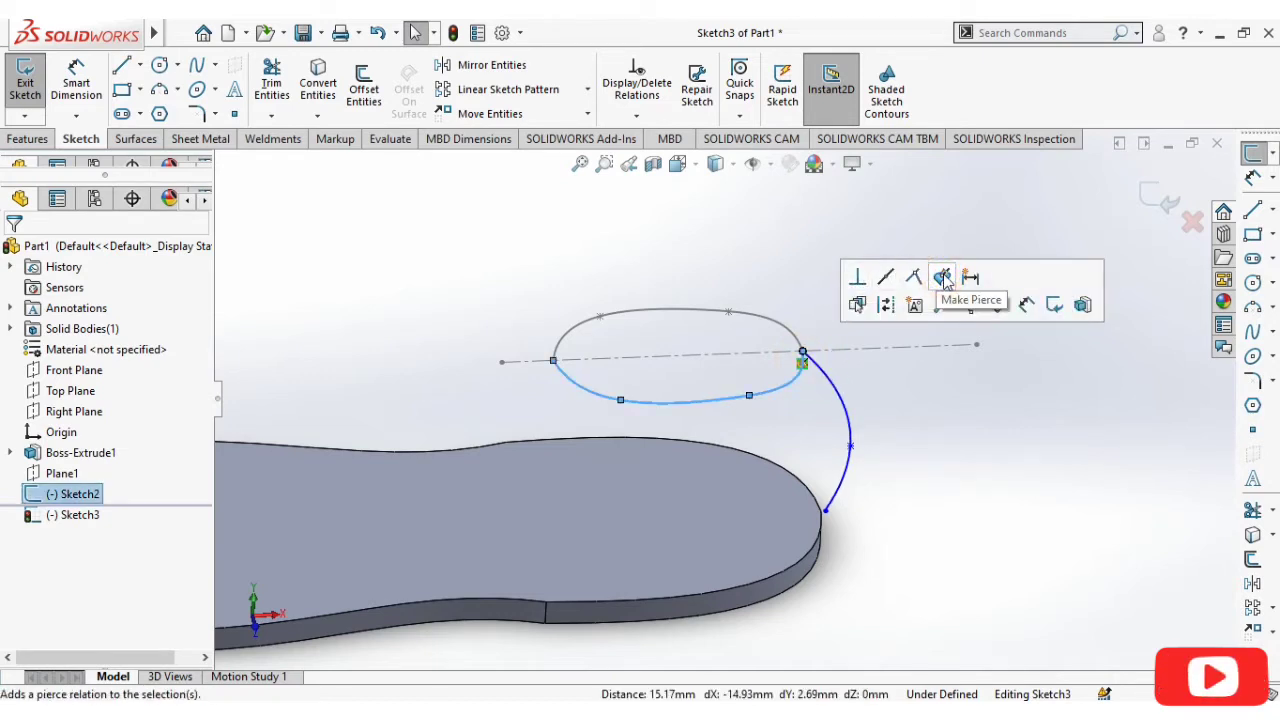
{"action": "middle_click_drag", "start_coordinate": [951, 446], "coordinate": [952, 487]}
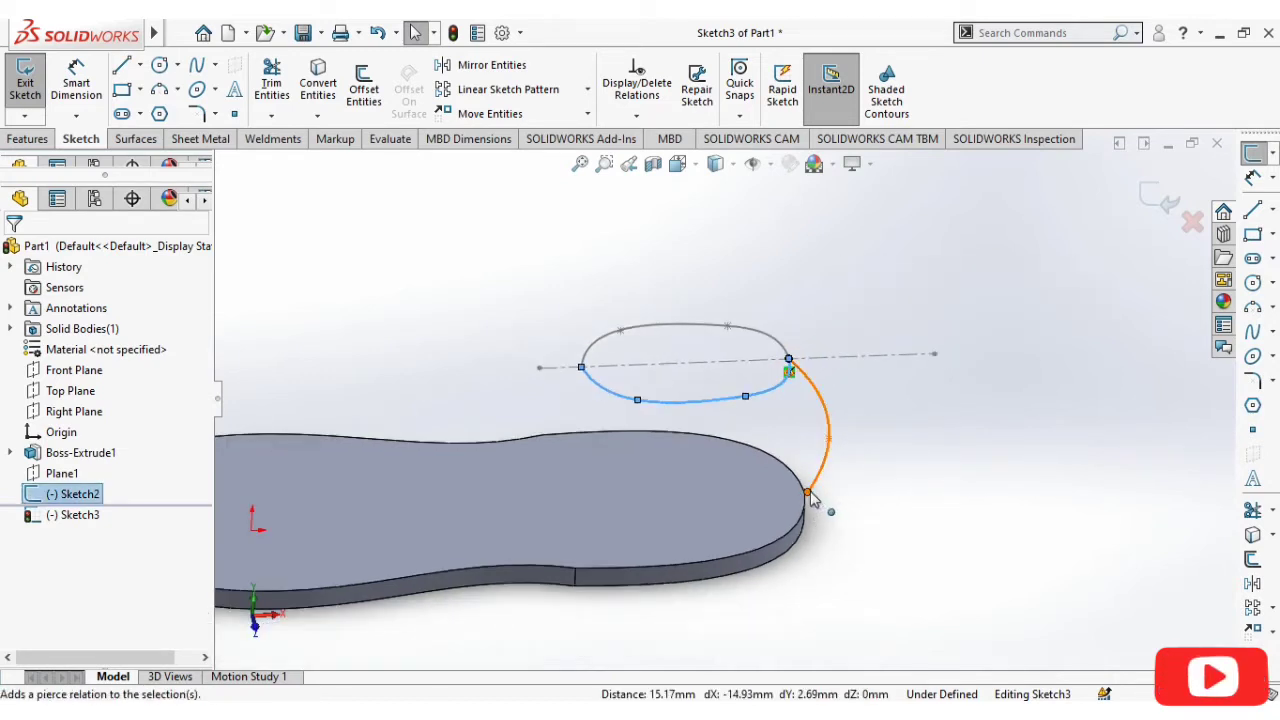
{"action": "left_click", "coordinate": [886, 488]}
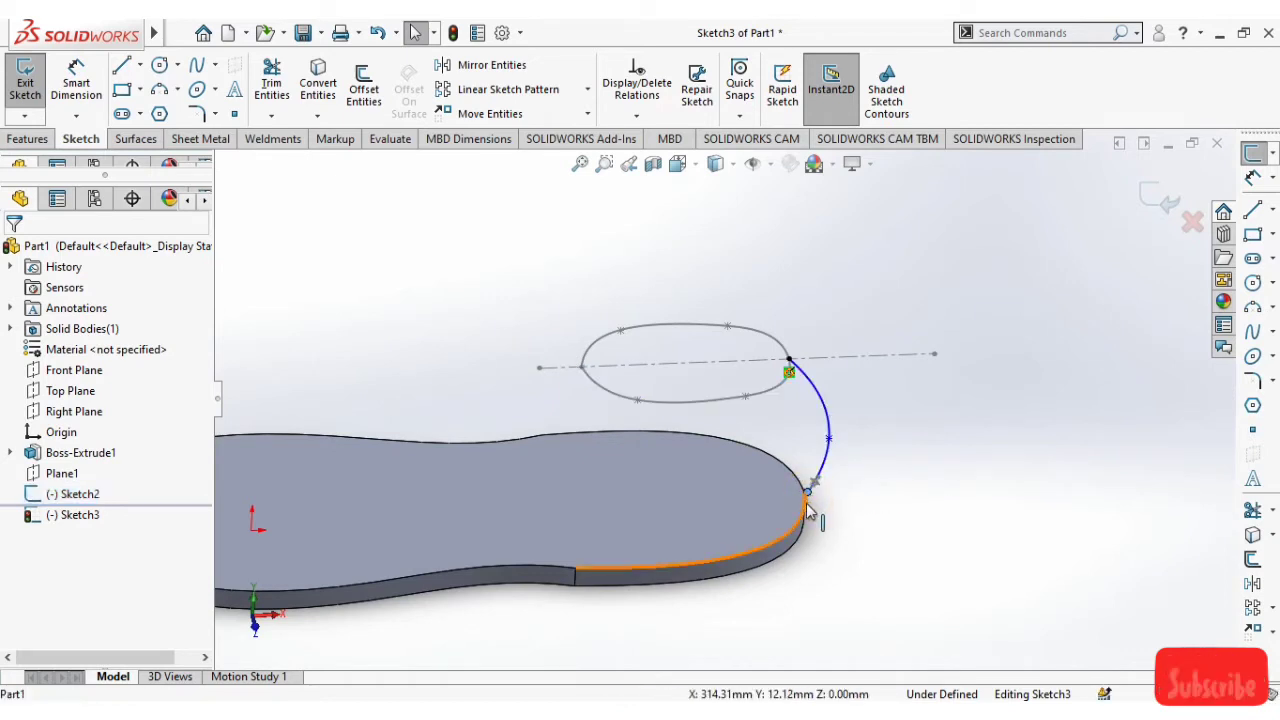
{"action": "left_click", "coordinate": [806, 512], "text": "ctrl"}
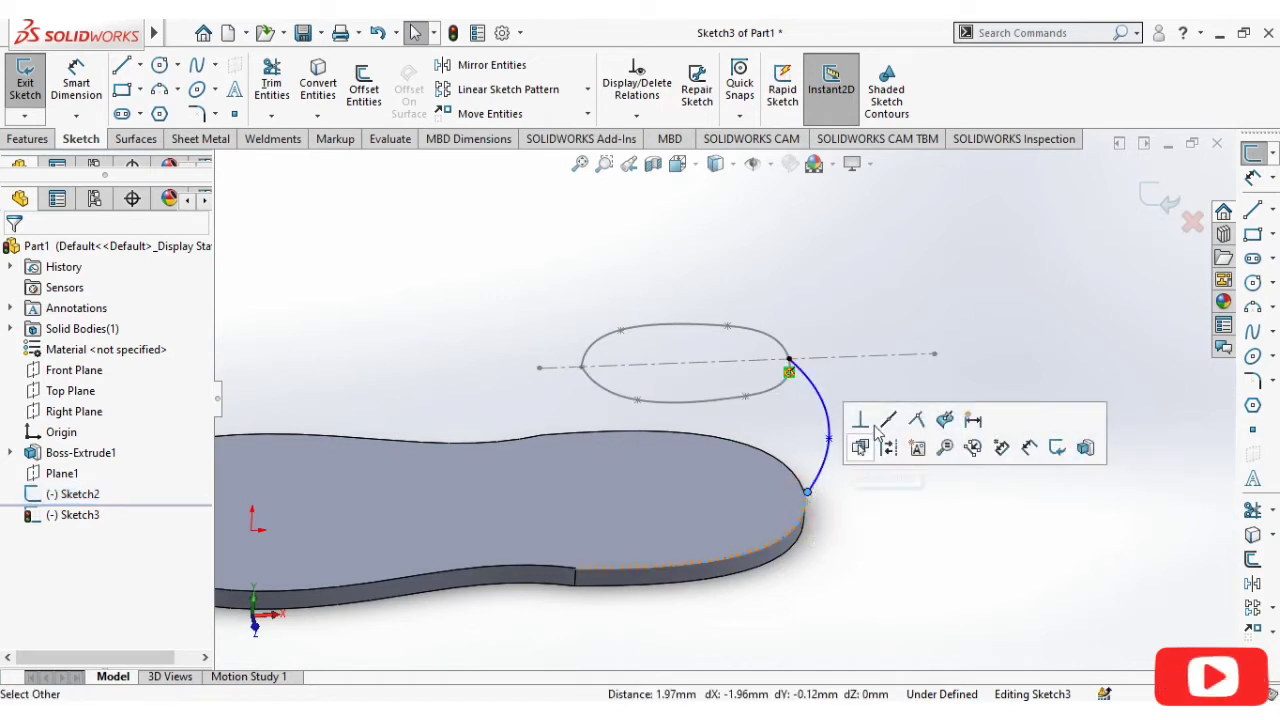
{"action": "left_click", "coordinate": [946, 420]}
{"action": "middle_click_drag", "start_coordinate": [929, 491], "coordinate": [915, 398]}
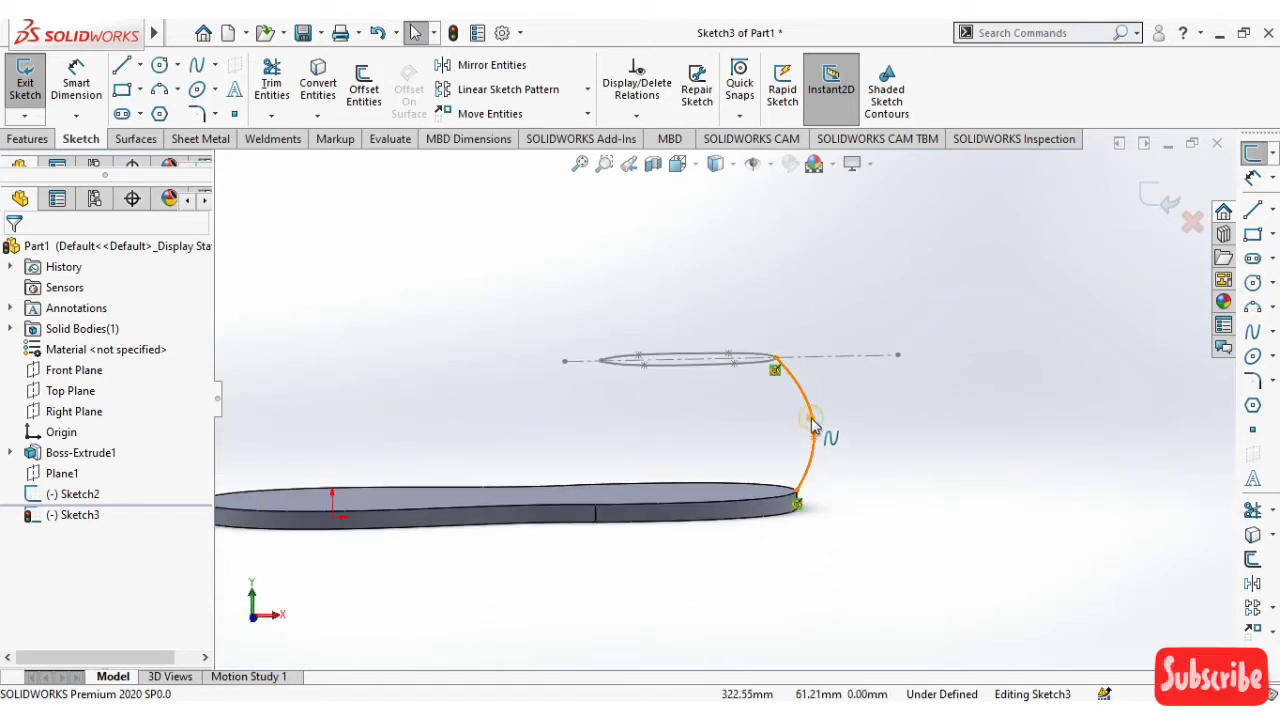
Adjust the guide spline's lower and middle tangents, rotating the middle one about 13 degrees
{"action": "left_click", "coordinate": [813, 427]}
{"action": "scroll", "coordinate": [838, 443], "scroll_direction": "down", "scroll_amount": 2}
{"action": "scroll", "coordinate": [838, 448], "scroll_direction": "down", "scroll_amount": 2}
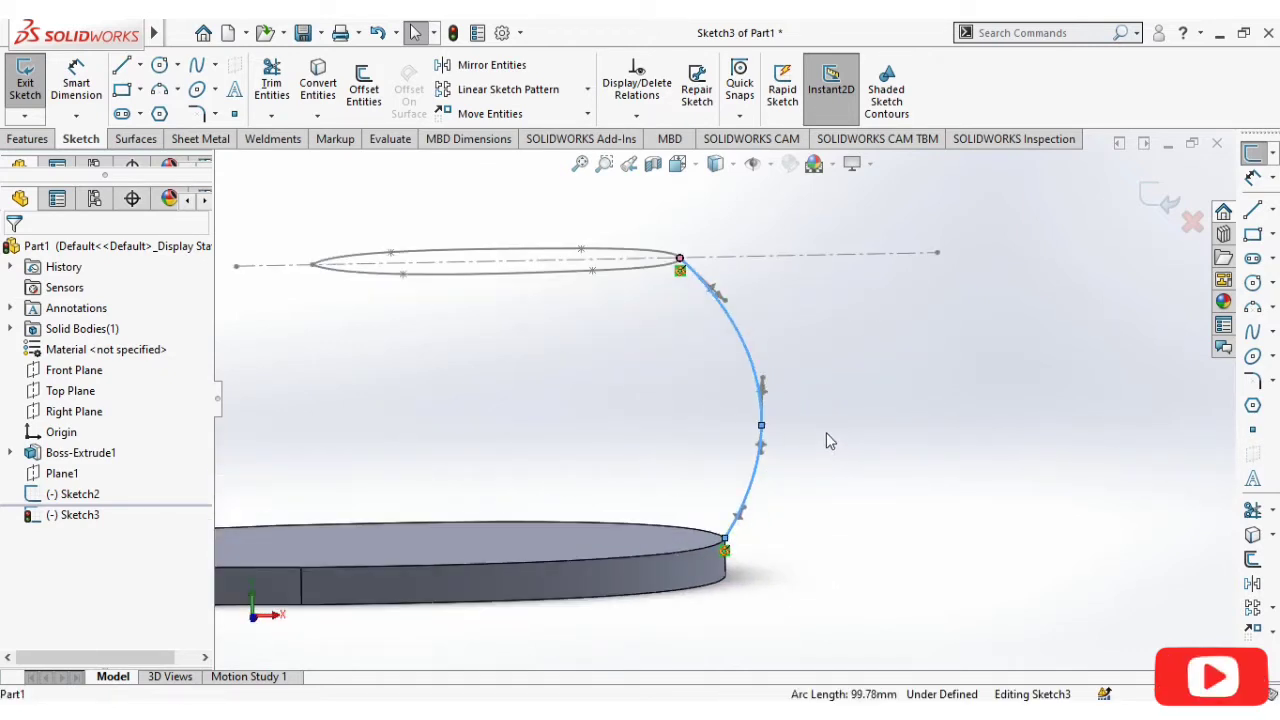
{"action": "scroll", "coordinate": [826, 432], "scroll_direction": "down", "scroll_amount": 2}
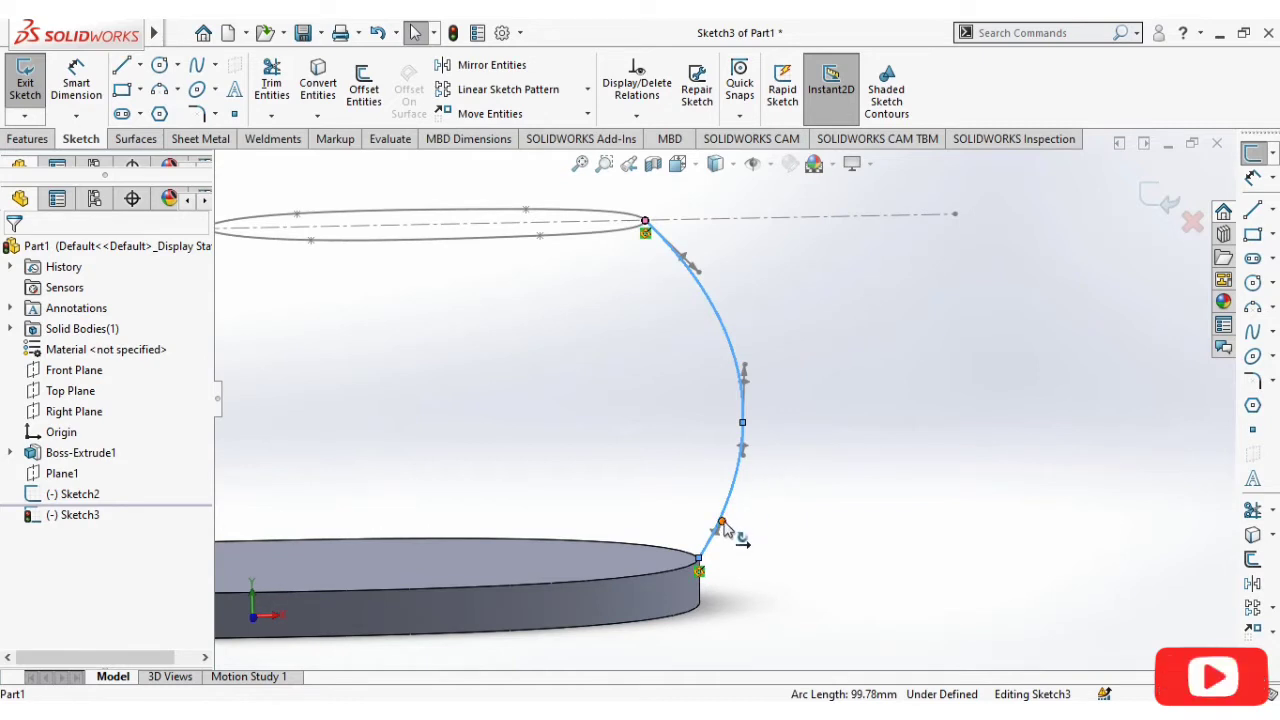
{"action": "mouse_move", "coordinate": [727, 530]}
{"action": "left_mouse_down"}
{"action": "mouse_move", "coordinate": [728, 543]}
{"action": "mouse_move", "coordinate": [711, 541]}
{"action": "mouse_move", "coordinate": [731, 543]}
{"action": "left_mouse_up"}
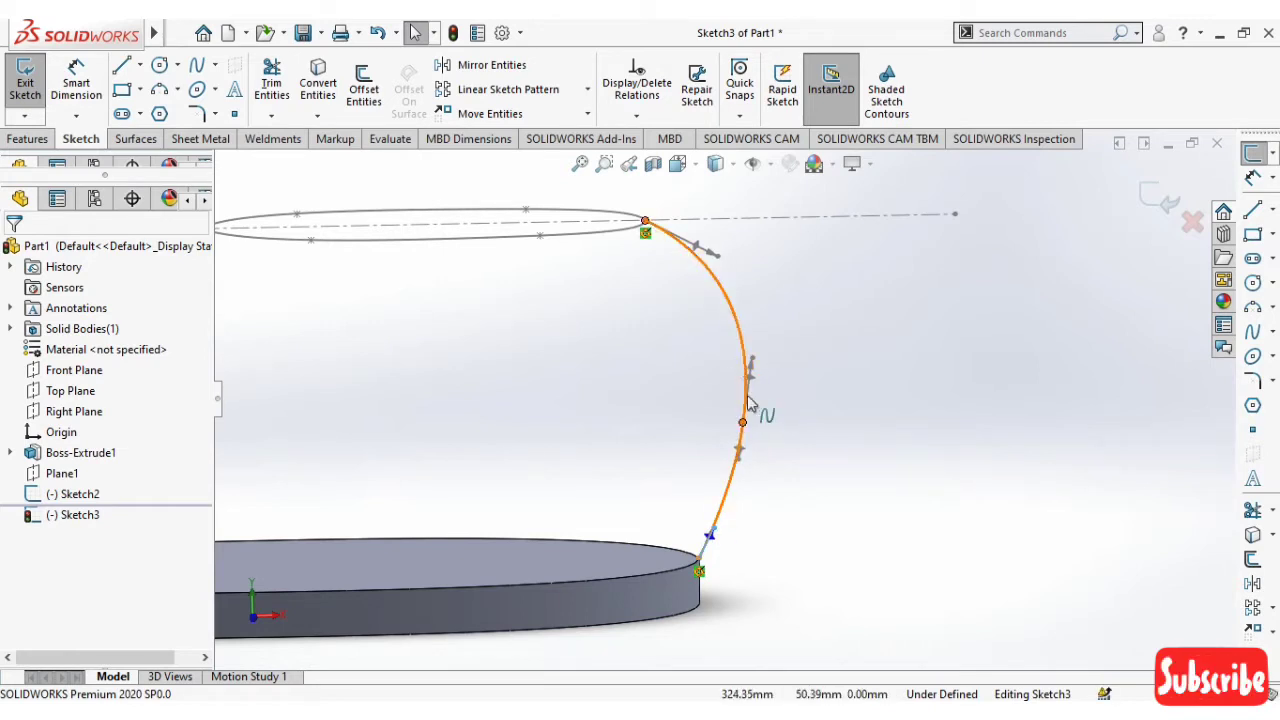
{"action": "left_click_drag", "start_coordinate": [752, 385], "coordinate": [743, 377]}
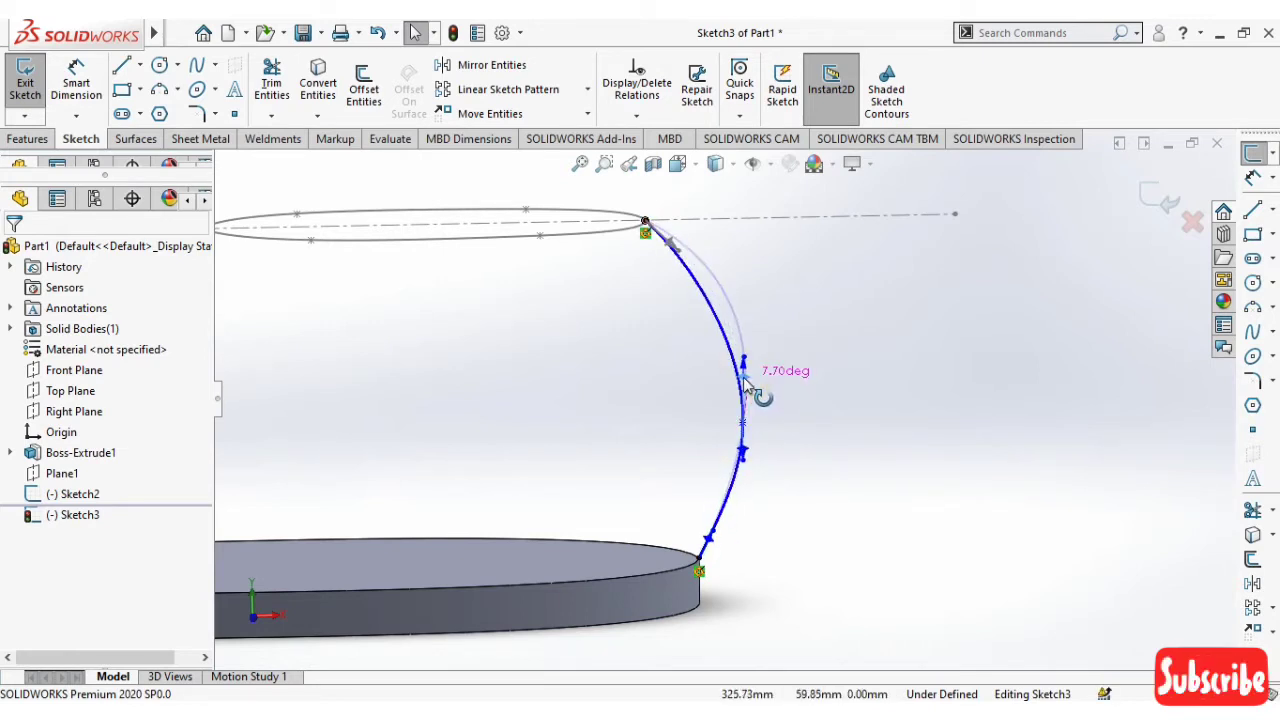
{"action": "left_click", "coordinate": [841, 415]}
{"action": "left_click", "coordinate": [757, 451]}
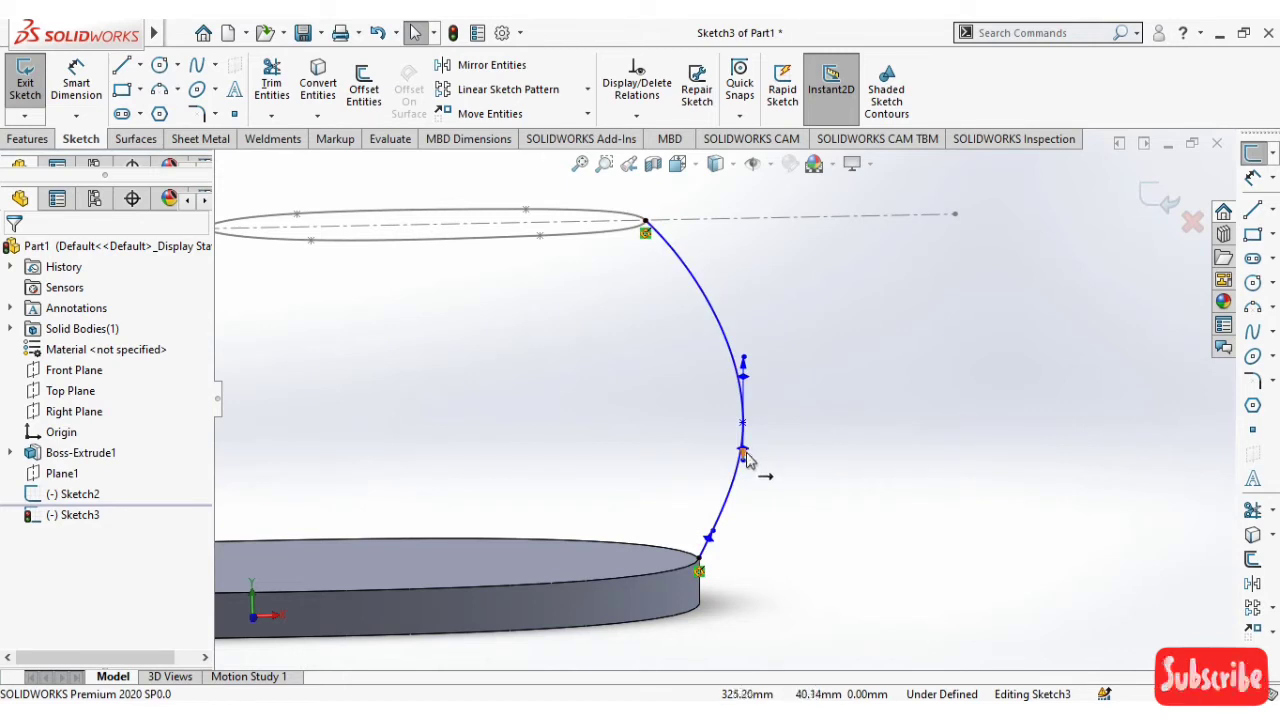
{"action": "left_click_drag", "start_coordinate": [742, 452], "coordinate": [737, 456]}
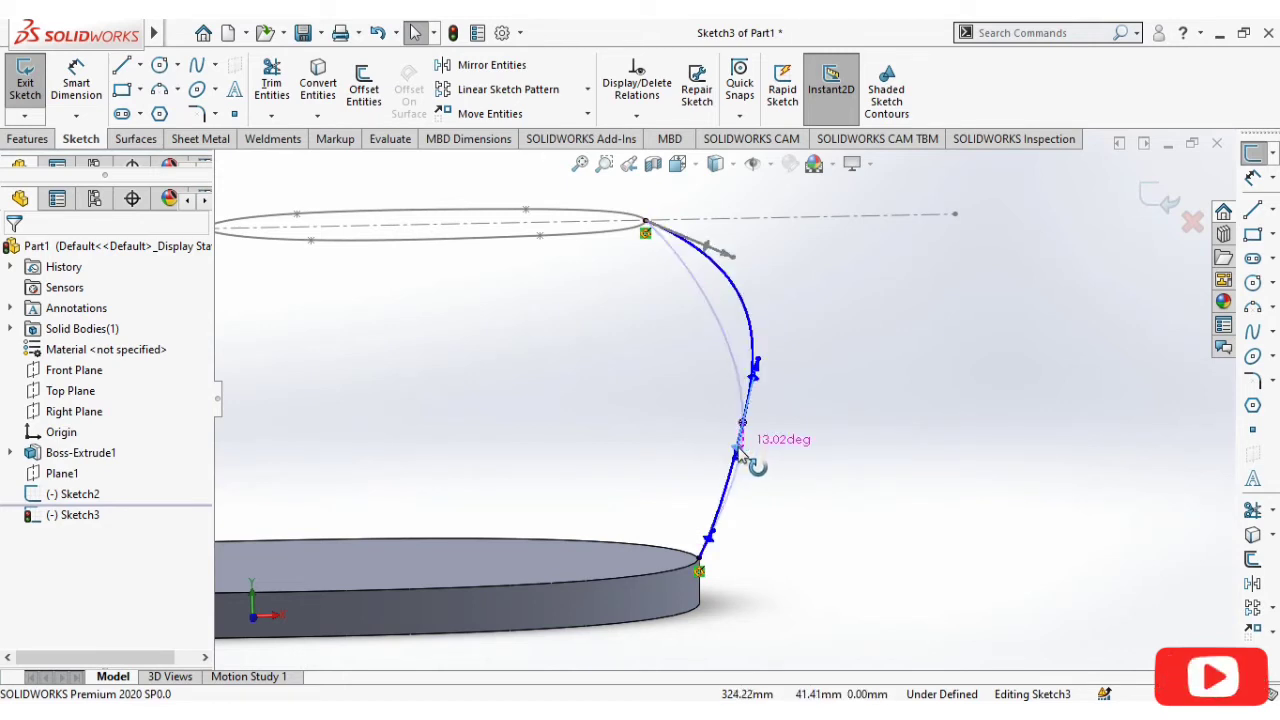
{"action": "middle_click_drag", "start_coordinate": [898, 428], "coordinate": [863, 529]}
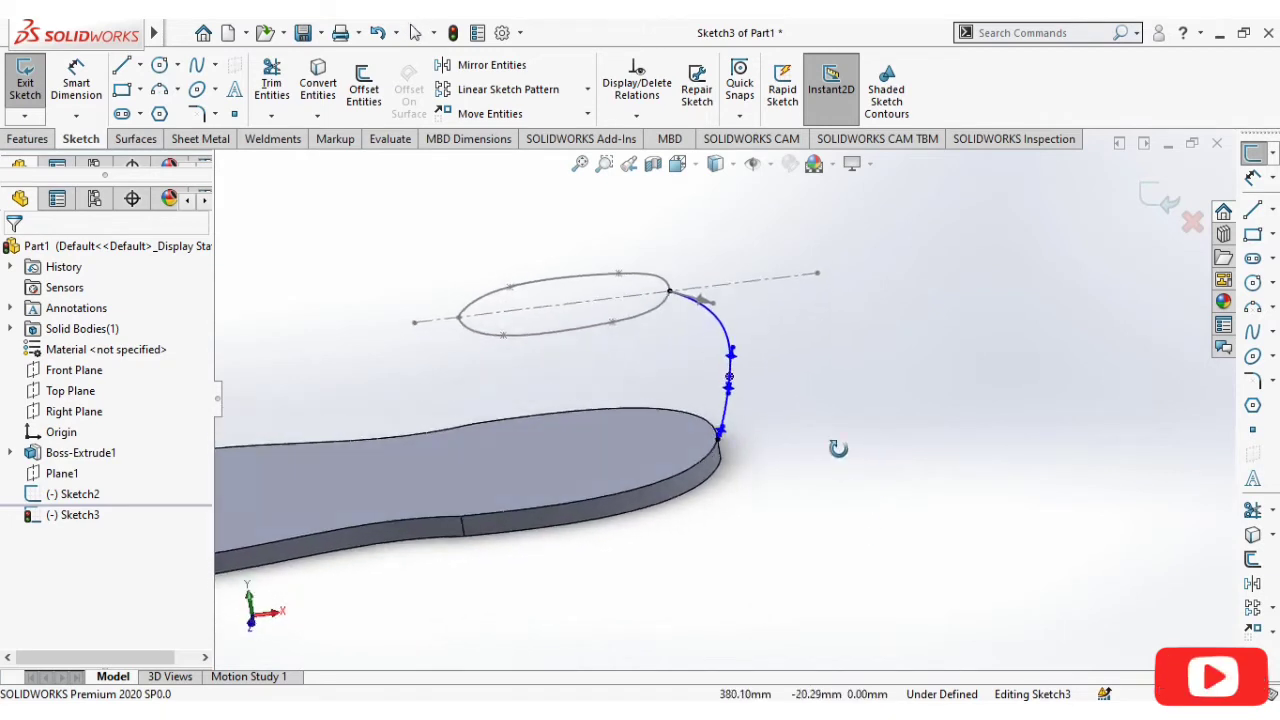
Tilt the middle tangent about 6.75 degrees, smooth the lower curve, and exit Sketch3
{"action": "scroll", "coordinate": [746, 385], "scroll_direction": "down", "scroll_amount": 3}
{"action": "scroll", "coordinate": [729, 372], "scroll_direction": "down", "scroll_amount": 2}
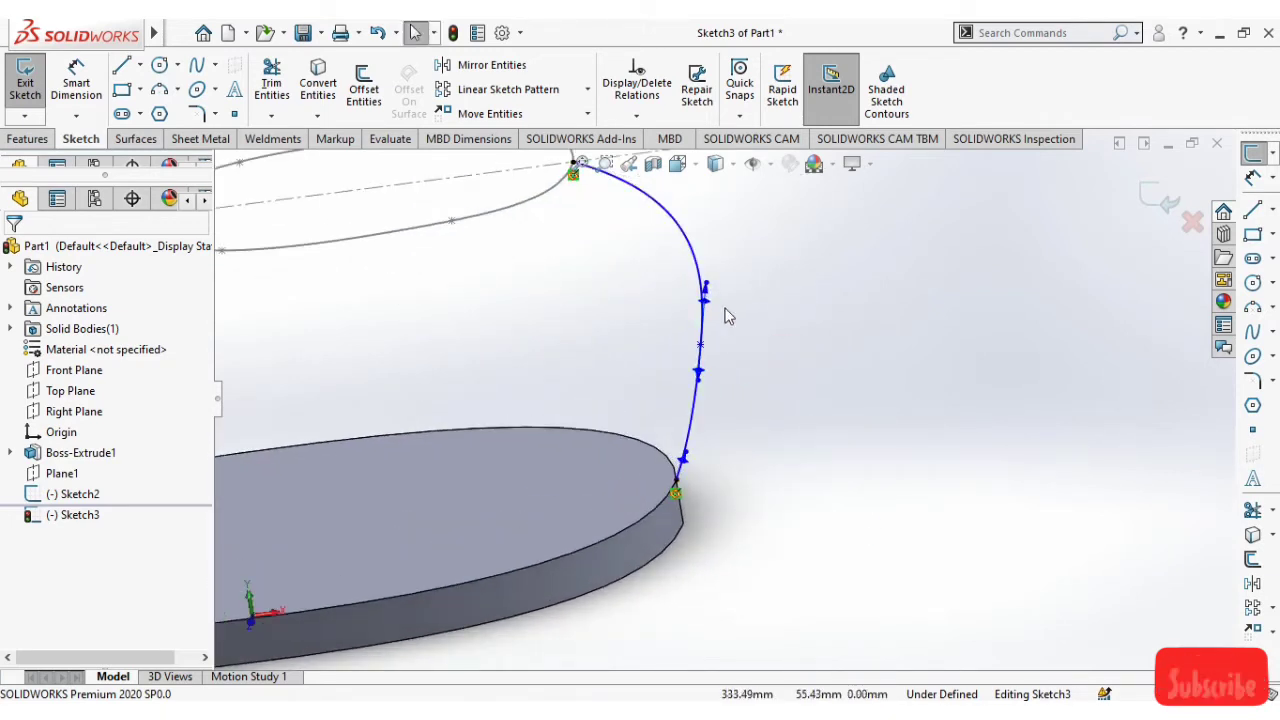
{"action": "left_click_drag", "start_coordinate": [705, 312], "coordinate": [701, 317]}
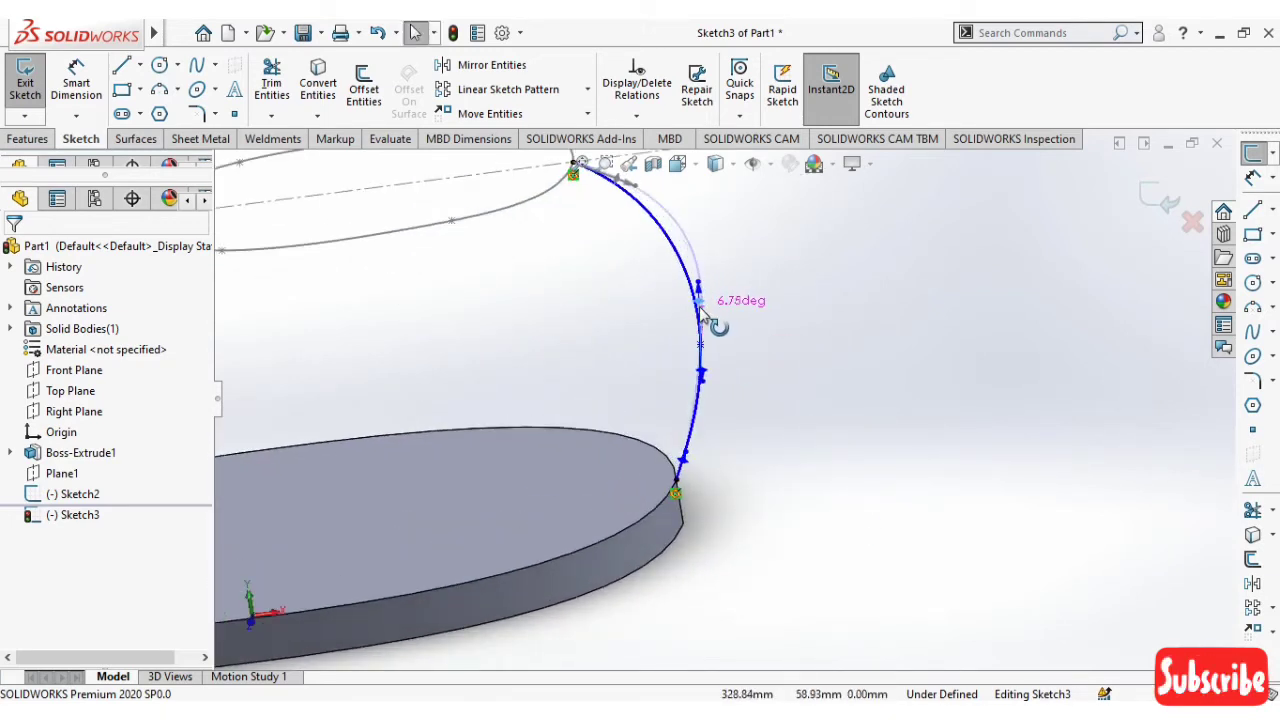
{"action": "scroll", "coordinate": [873, 390], "scroll_direction": "up", "scroll_amount": 2}
{"action": "mouse_move", "coordinate": [873, 390]}
{"action": "middle_mouse_down"}
{"action": "mouse_move", "coordinate": [888, 426]}
{"action": "mouse_move", "coordinate": [910, 364]}
{"action": "mouse_move", "coordinate": [934, 409]}
{"action": "mouse_move", "coordinate": [914, 409]}
{"action": "mouse_move", "coordinate": [937, 406]}
{"action": "middle_mouse_up"}
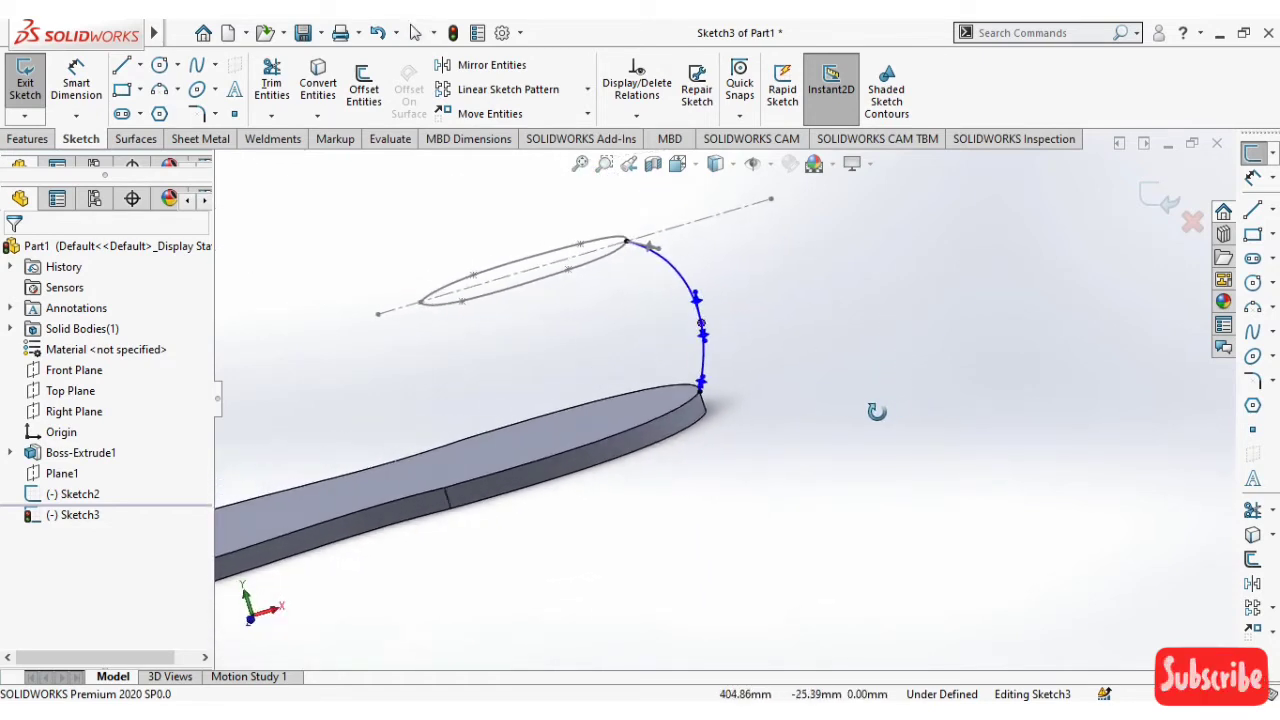
{"action": "scroll", "coordinate": [728, 327], "scroll_direction": "down", "scroll_amount": 3}
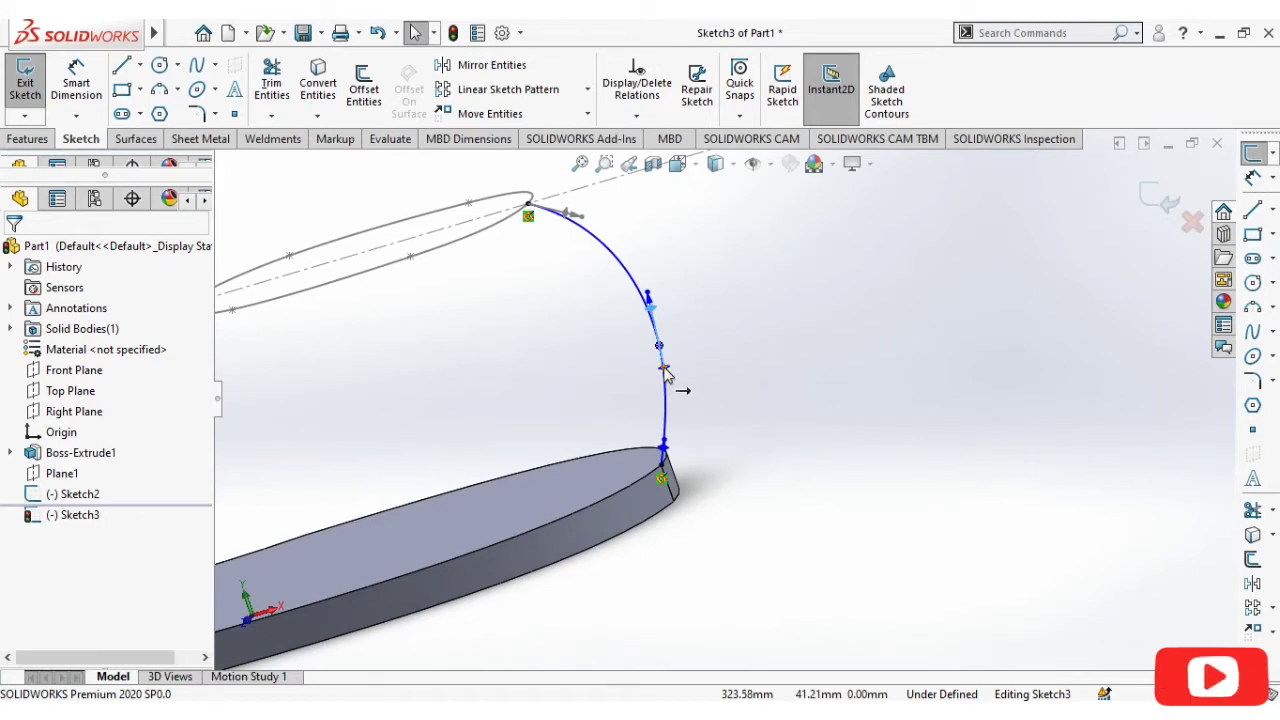
{"action": "scroll", "coordinate": [667, 373], "scroll_direction": "down", "scroll_amount": 2}
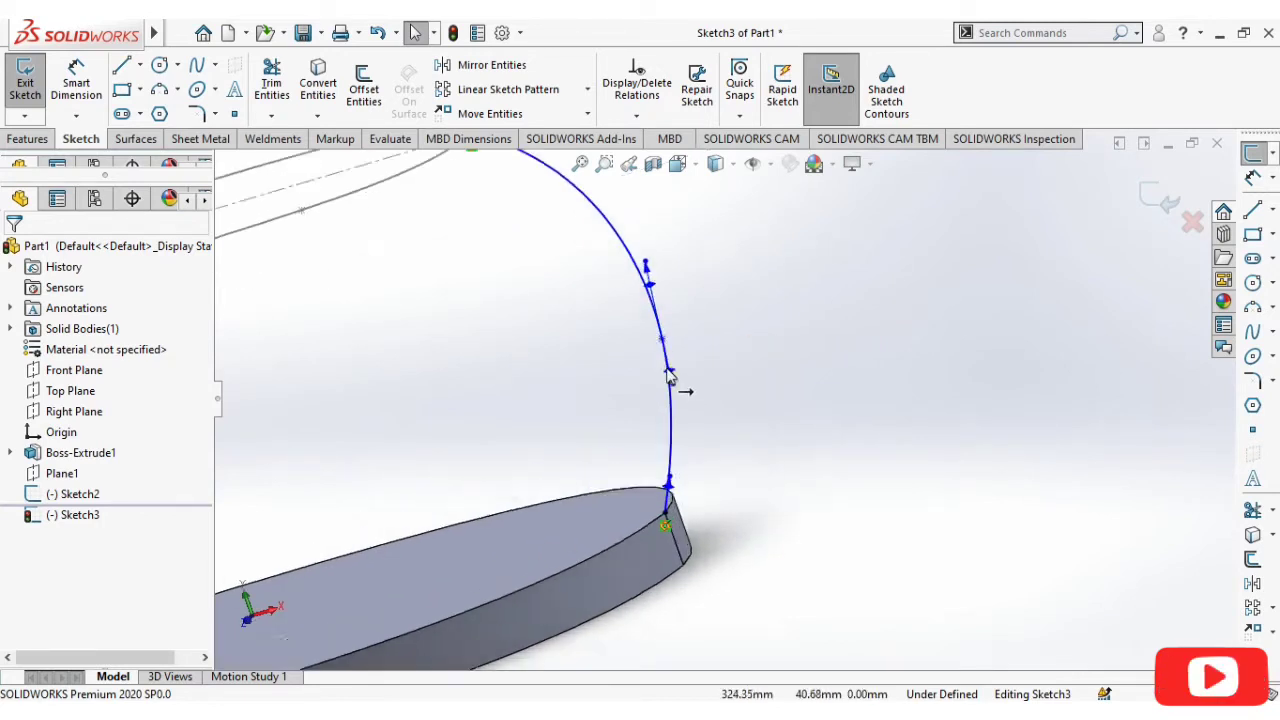
{"action": "scroll", "coordinate": [671, 371], "scroll_direction": "down", "scroll_amount": 1}
{"action": "left_click_drag", "start_coordinate": [681, 381], "coordinate": [766, 411]}
{"action": "middle_click_drag", "start_coordinate": [766, 411], "coordinate": [830, 432]}
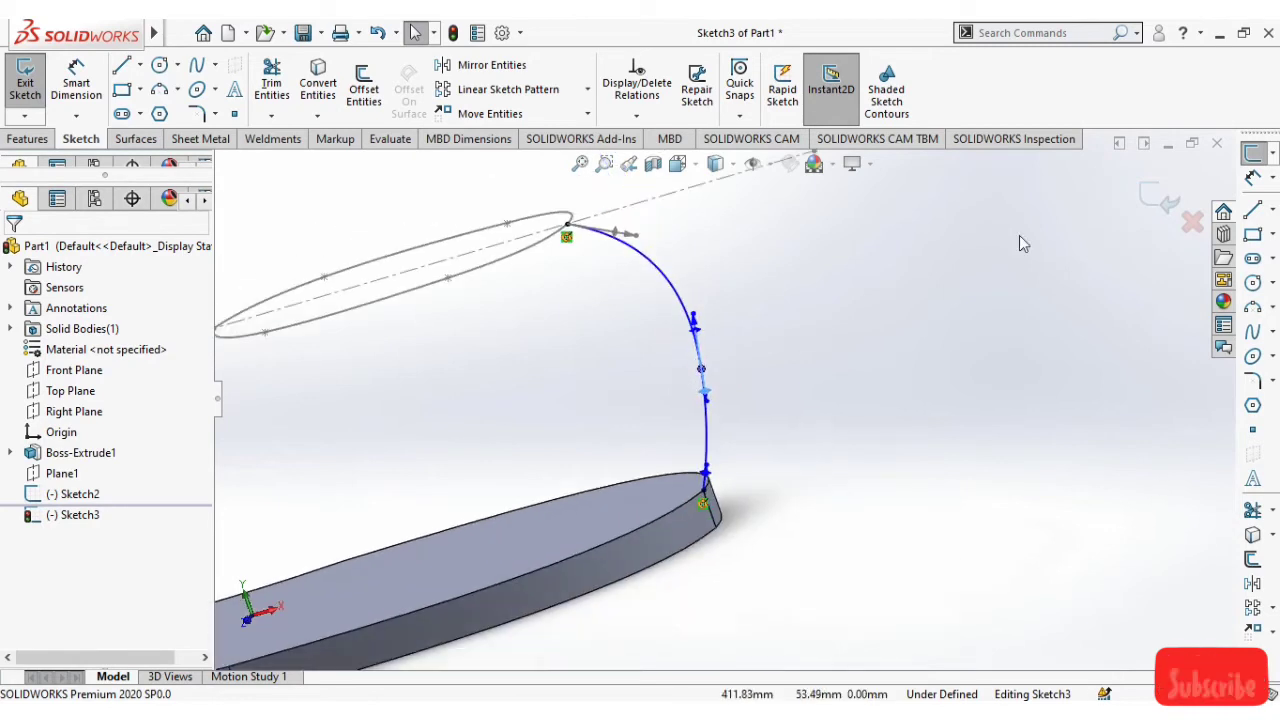
{"action": "left_click", "coordinate": [1168, 207]}
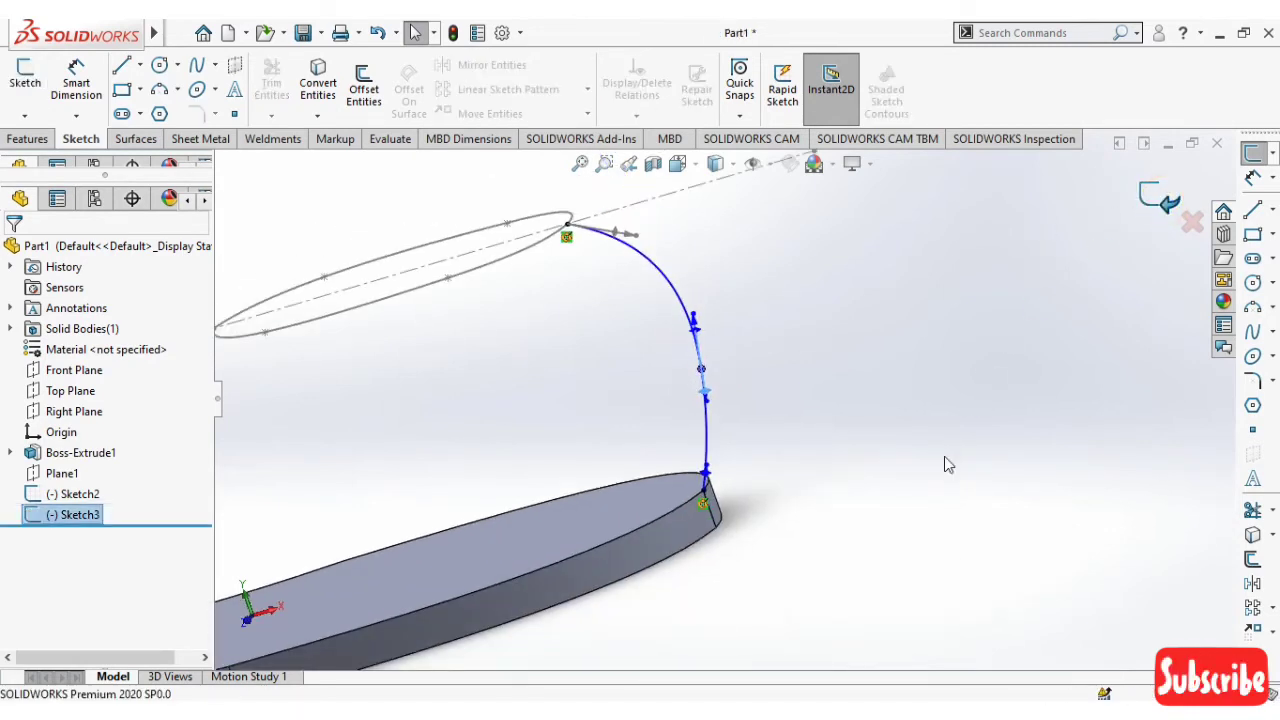
Start a new sketch on the Front Plane, viewed normal to it
{"action": "scroll", "coordinate": [947, 456], "scroll_direction": "up", "scroll_amount": 5}
{"action": "mouse_move", "coordinate": [908, 474]}
{"action": "middle_mouse_down"}
{"action": "mouse_move", "coordinate": [923, 429]}
{"action": "mouse_move", "coordinate": [914, 480]}
{"action": "middle_mouse_up"}
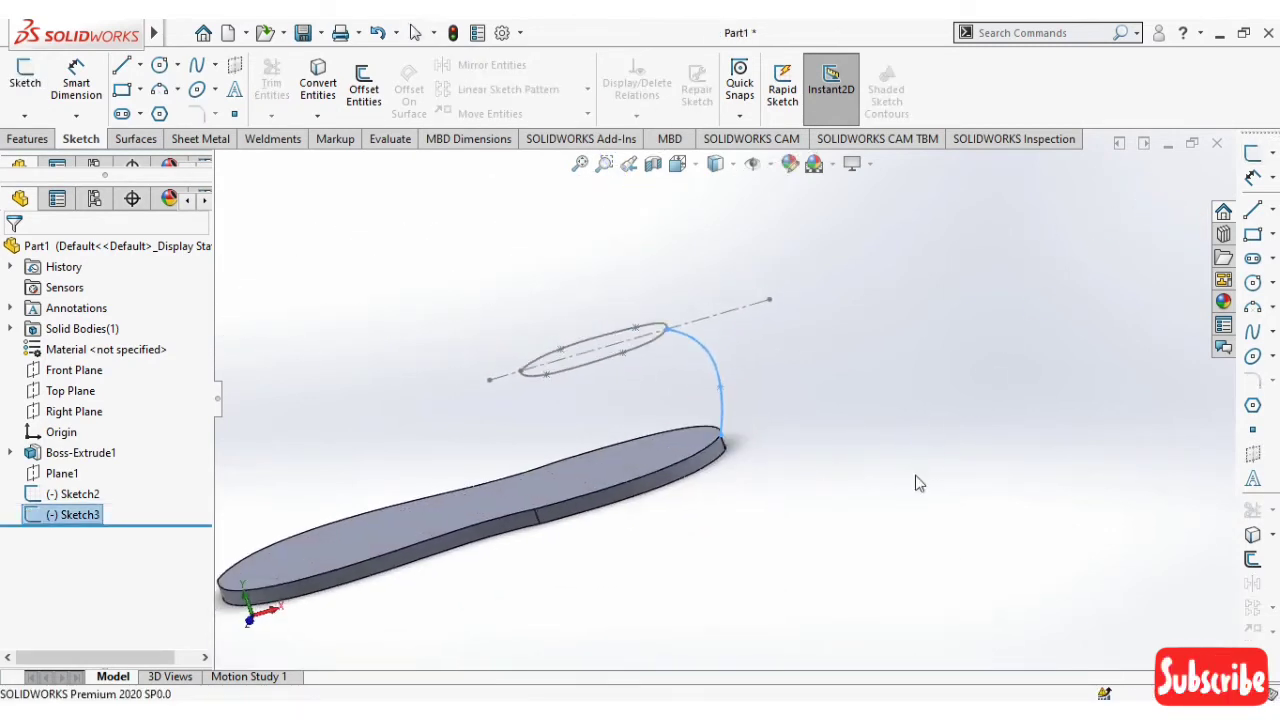
{"action": "left_click", "coordinate": [74, 370]}
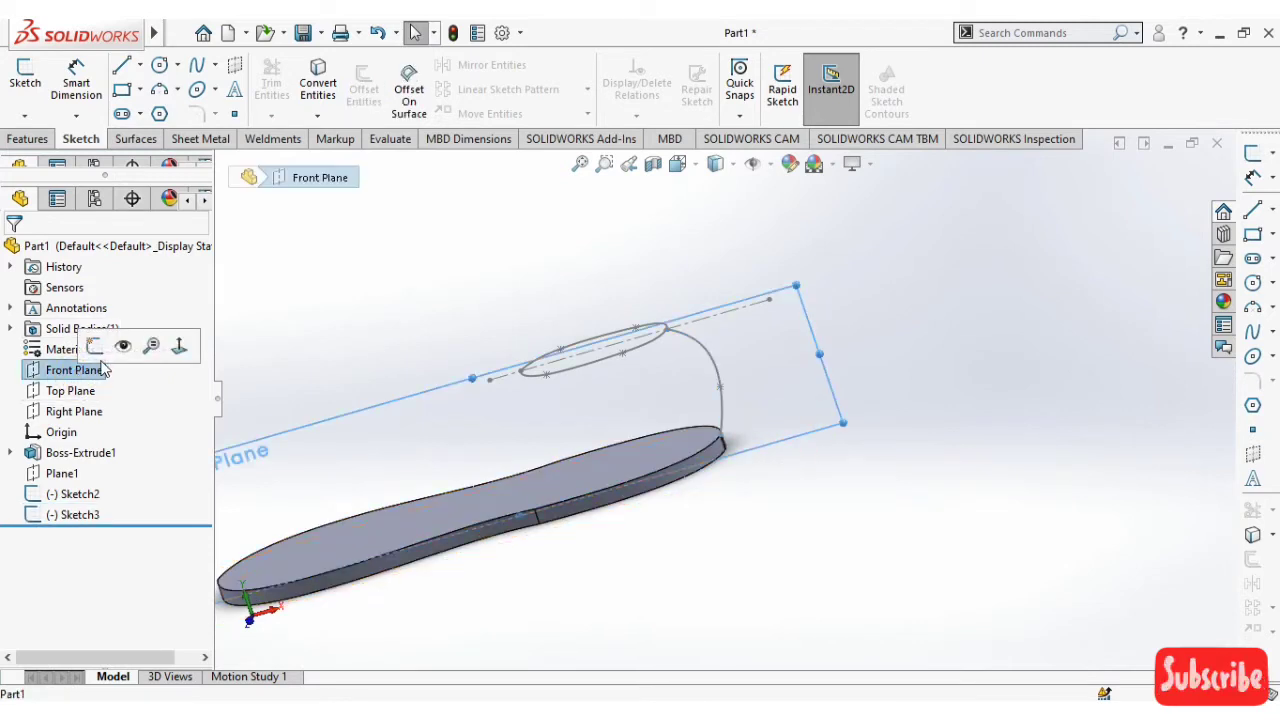
{"action": "left_click", "coordinate": [94, 347]}
{"action": "left_click", "coordinate": [690, 164]}
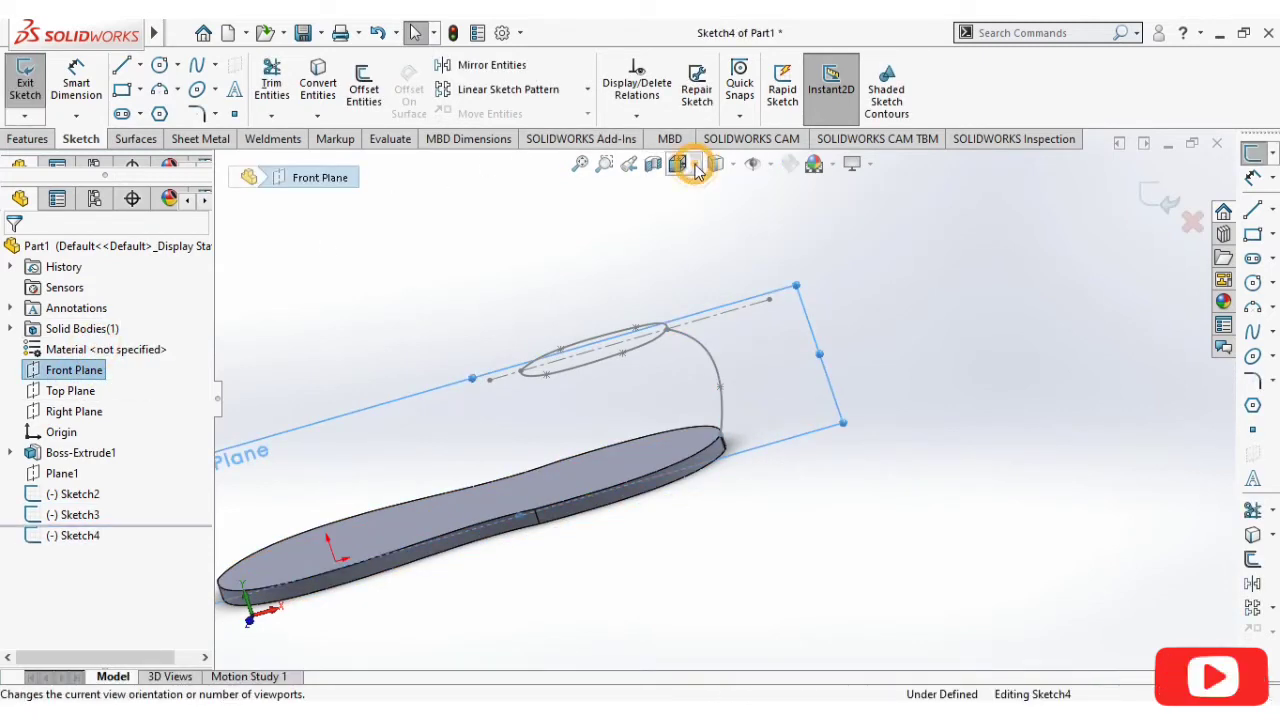
{"action": "left_click", "coordinate": [781, 268]}
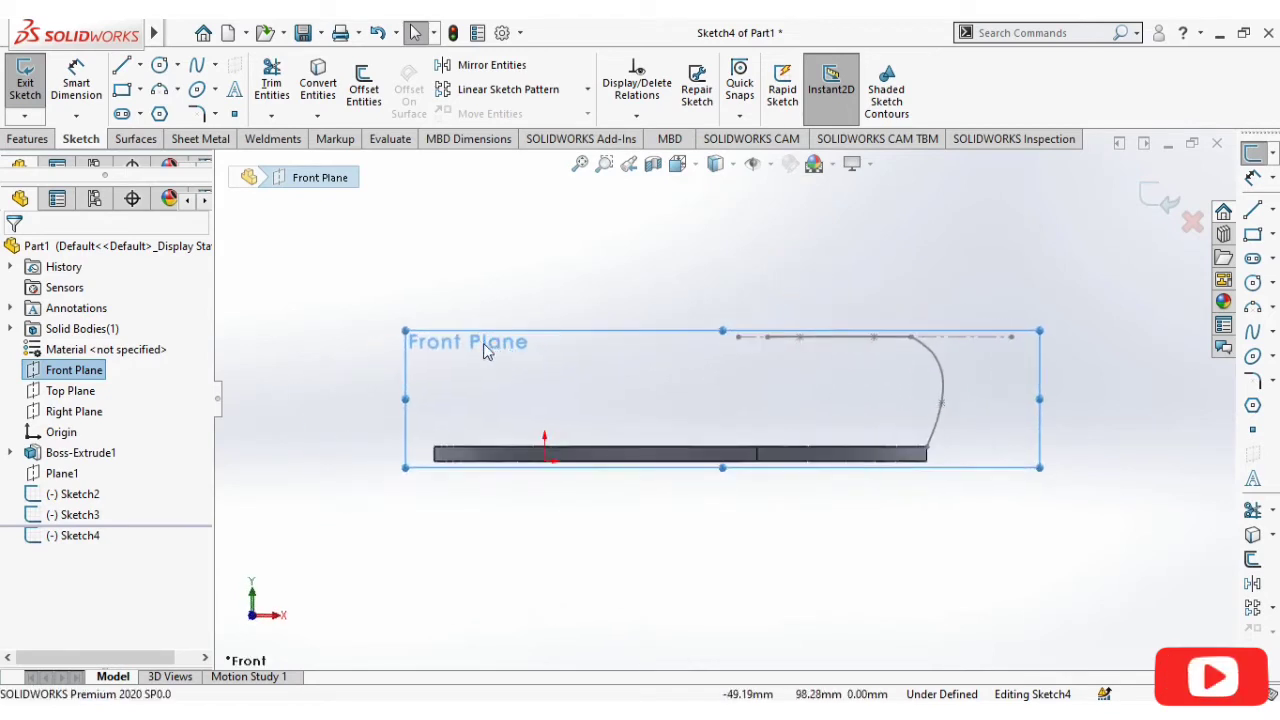
Draw a four-point guide spline from the heel end up to the opening's rear end
{"action": "left_click", "coordinate": [196, 64]}
{"action": "left_click", "coordinate": [420, 458]}
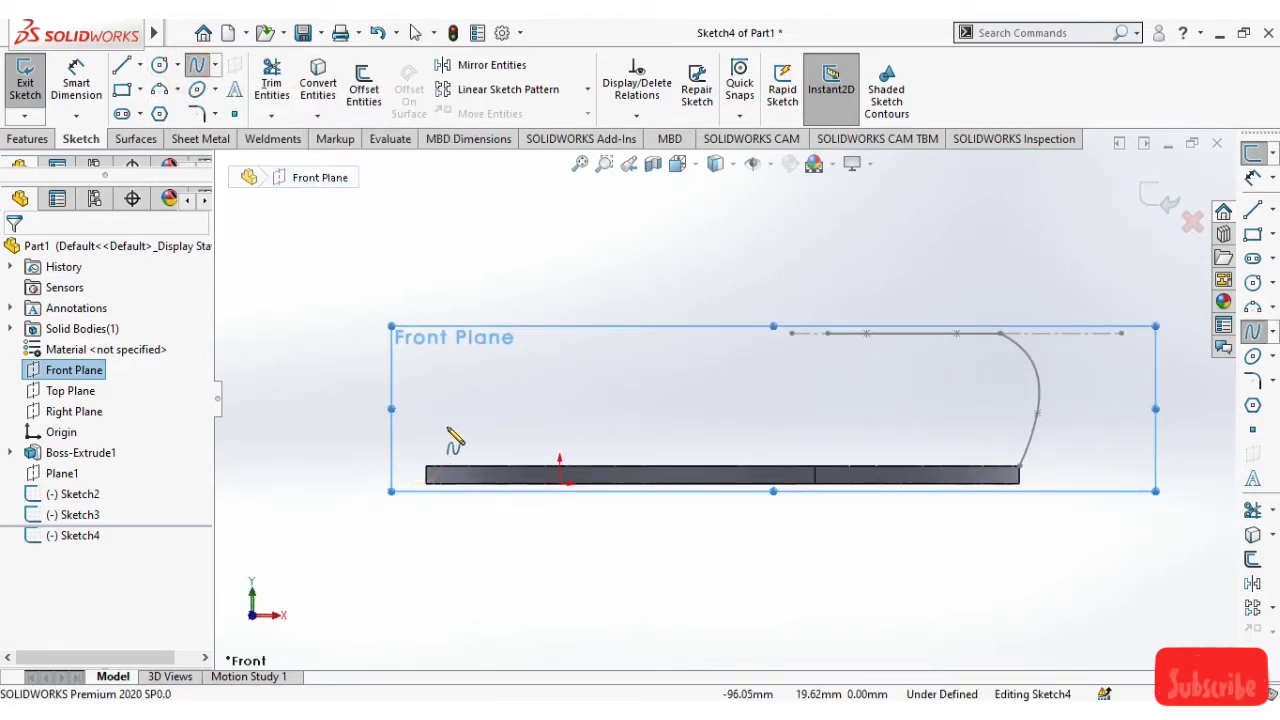
{"action": "left_click", "coordinate": [482, 404]}
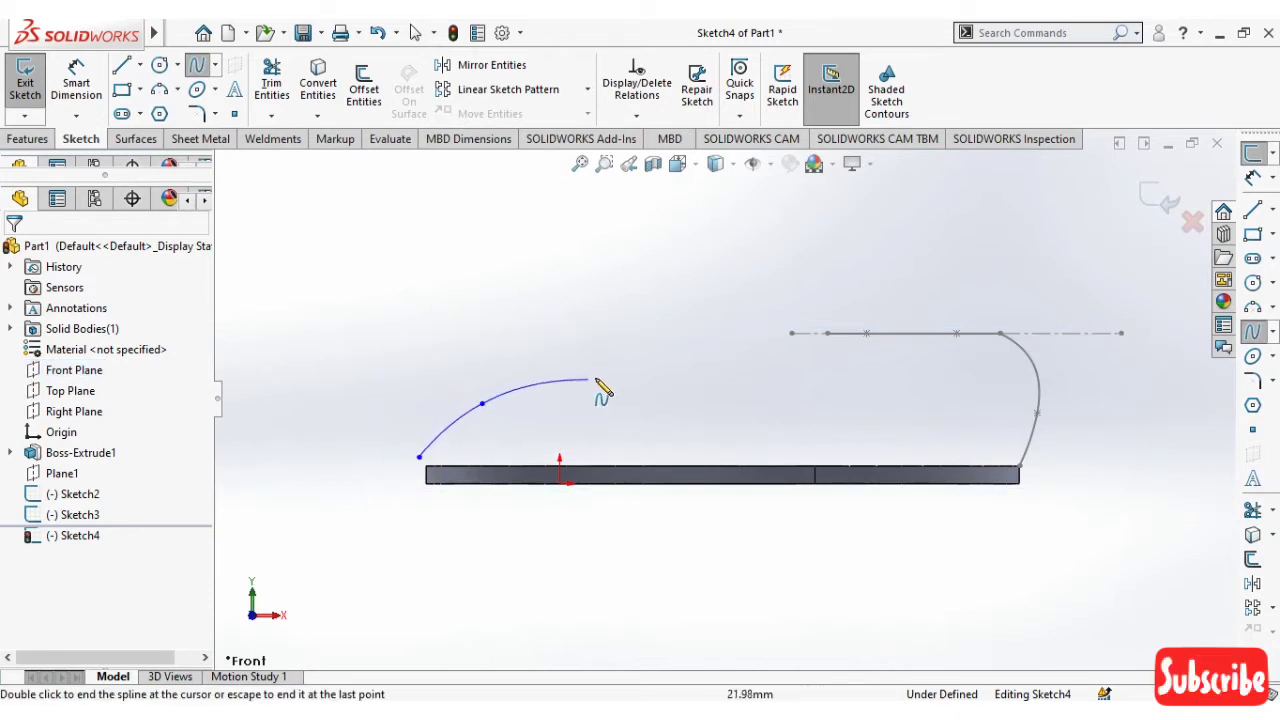
{"action": "left_click", "coordinate": [628, 371]}
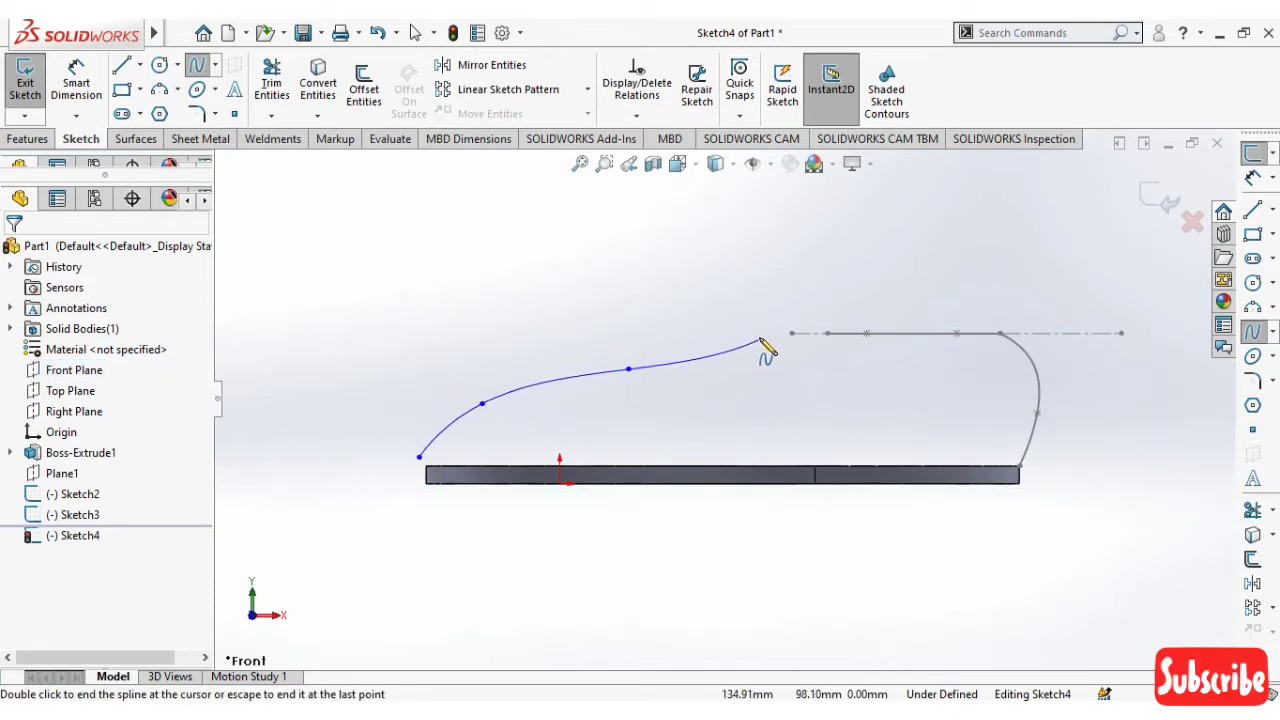
{"action": "left_click", "coordinate": [765, 339]}
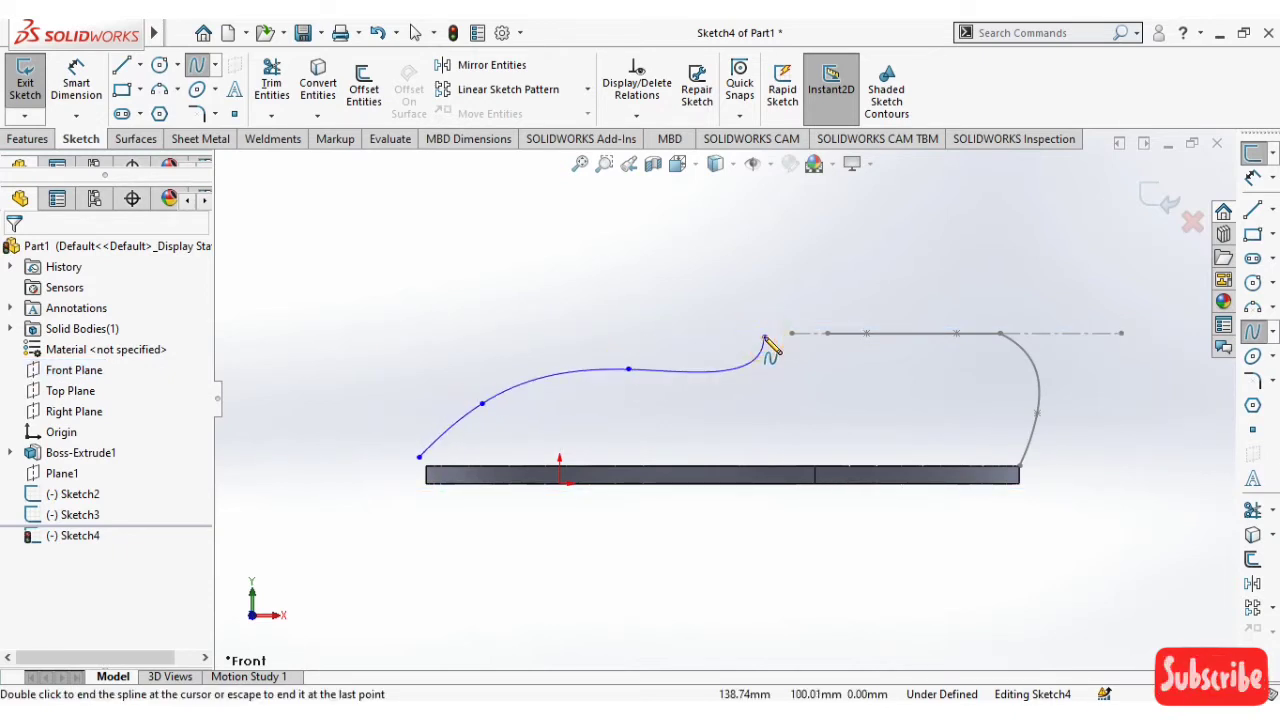
{"action": "mouse_move", "coordinate": [798, 331]}
{"action": "middle_mouse_down"}
{"action": "mouse_move", "coordinate": [750, 333]}
{"action": "mouse_move", "coordinate": [757, 360]}
{"action": "middle_mouse_up"}
{"action": "left_click", "coordinate": [742, 275]}
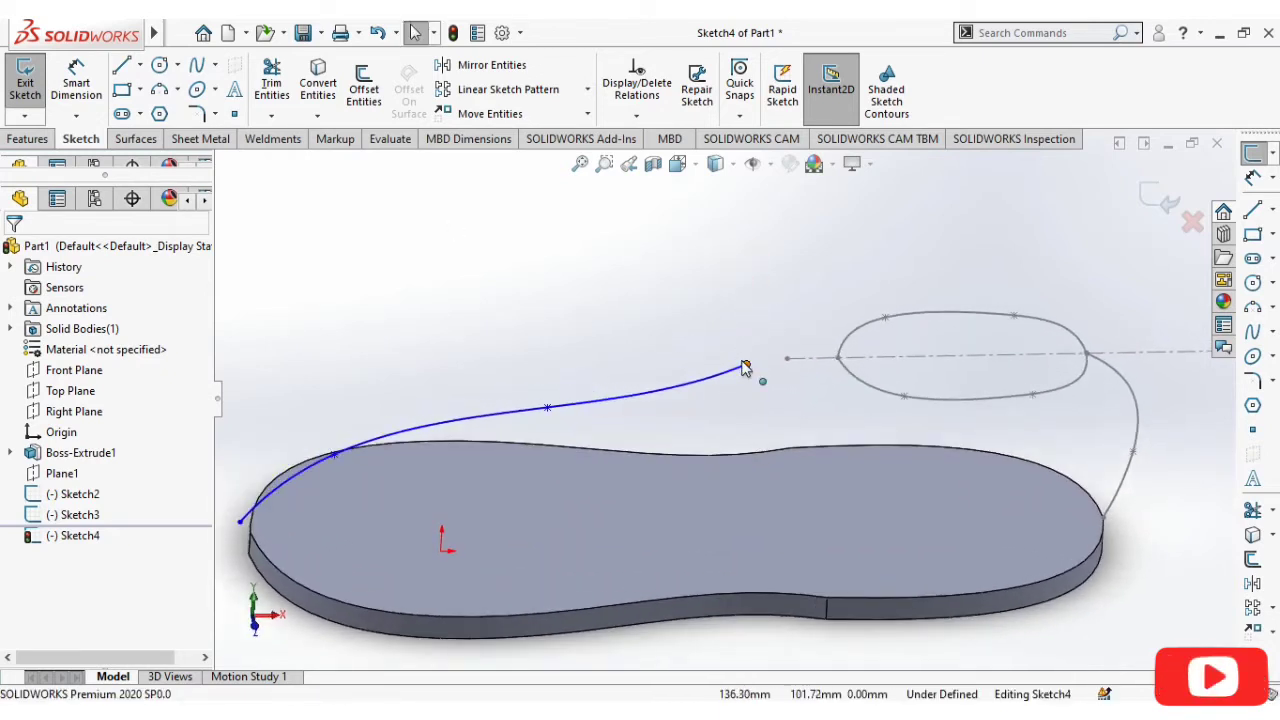
Pierce the spline's end to the opening loop and its start to the sole's top edge
{"action": "left_click", "coordinate": [850, 372]}
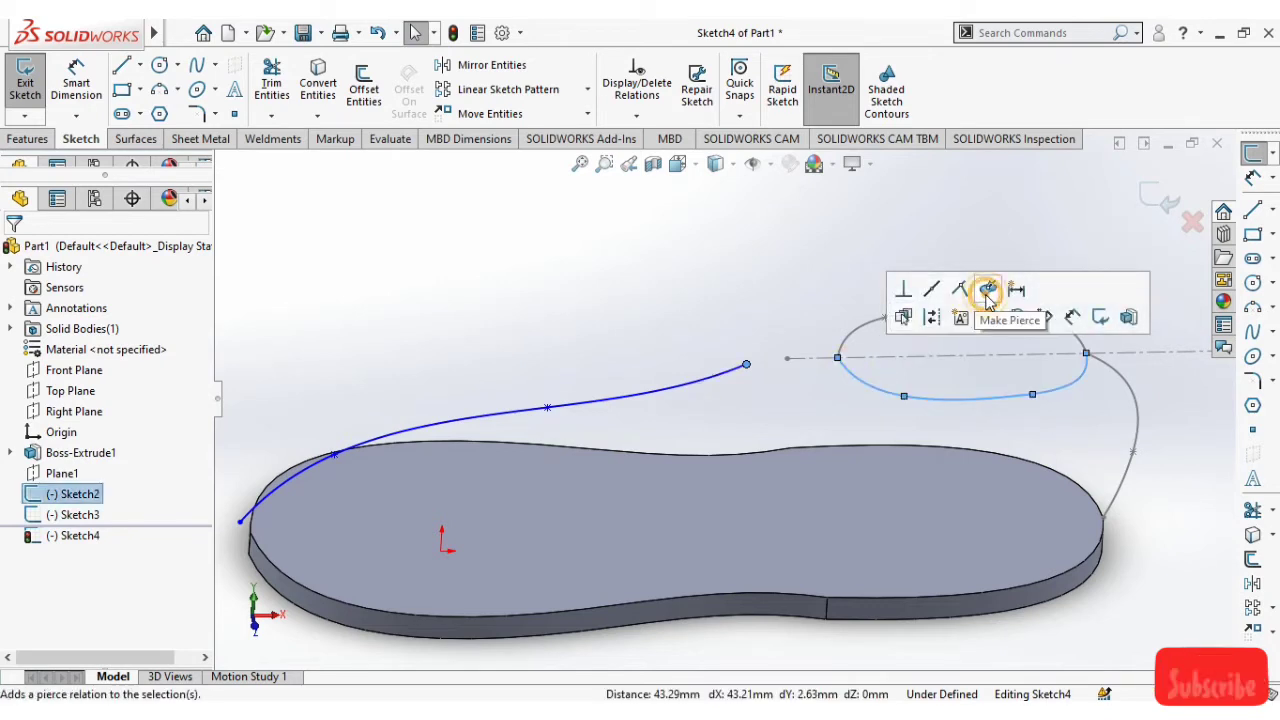
{"action": "left_click", "coordinate": [988, 290]}
{"action": "scroll", "coordinate": [336, 487], "scroll_direction": "down", "scroll_amount": 2}
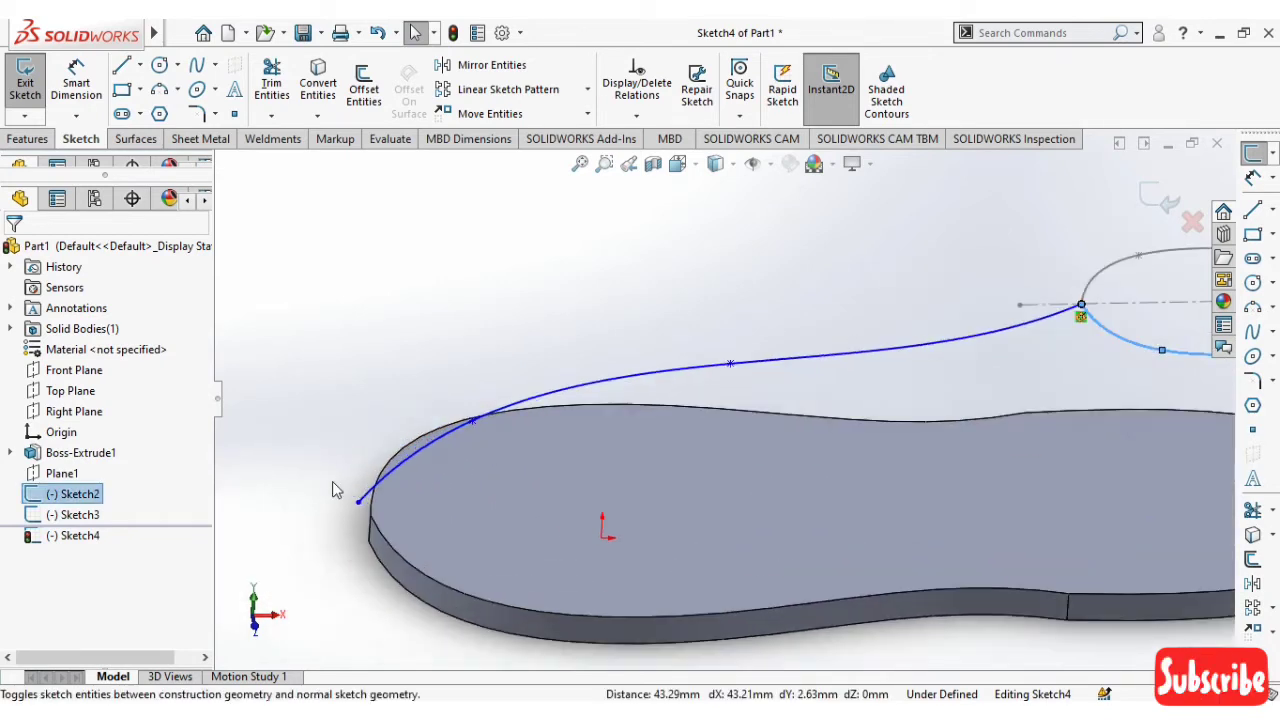
{"action": "left_click", "coordinate": [334, 485]}
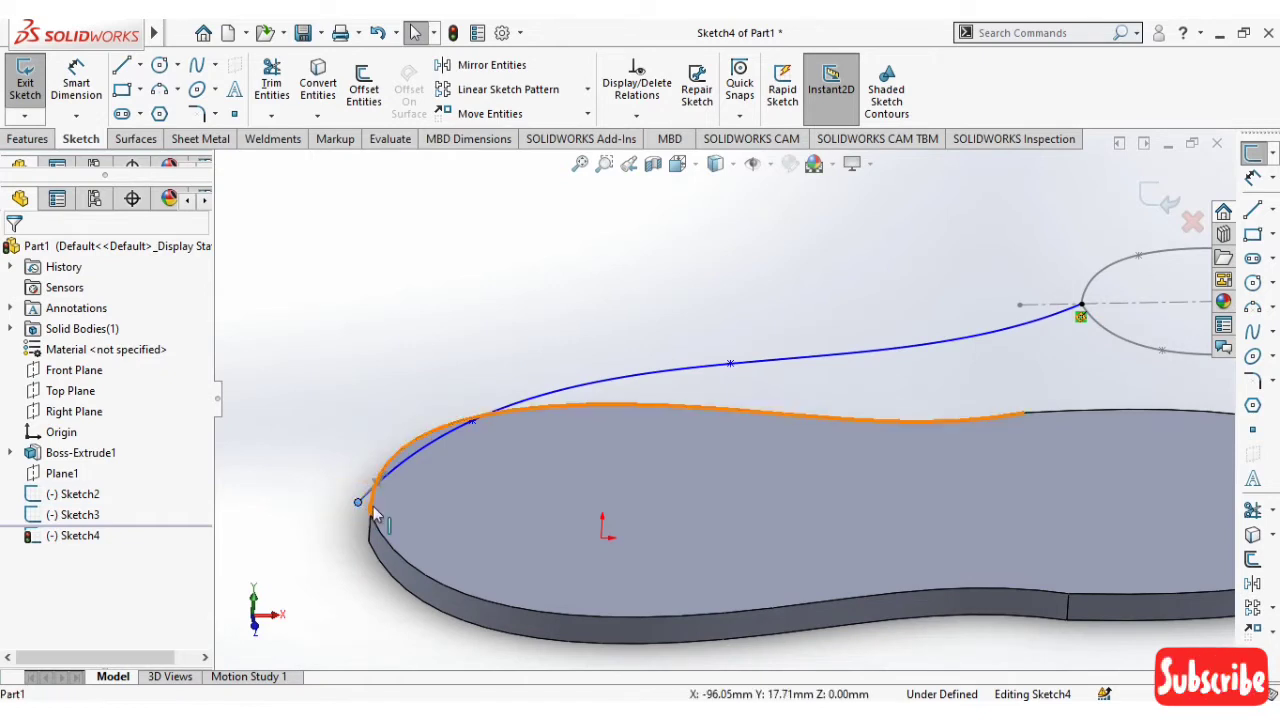
{"action": "left_click", "coordinate": [374, 506]}
{"action": "left_click", "coordinate": [337, 442]}
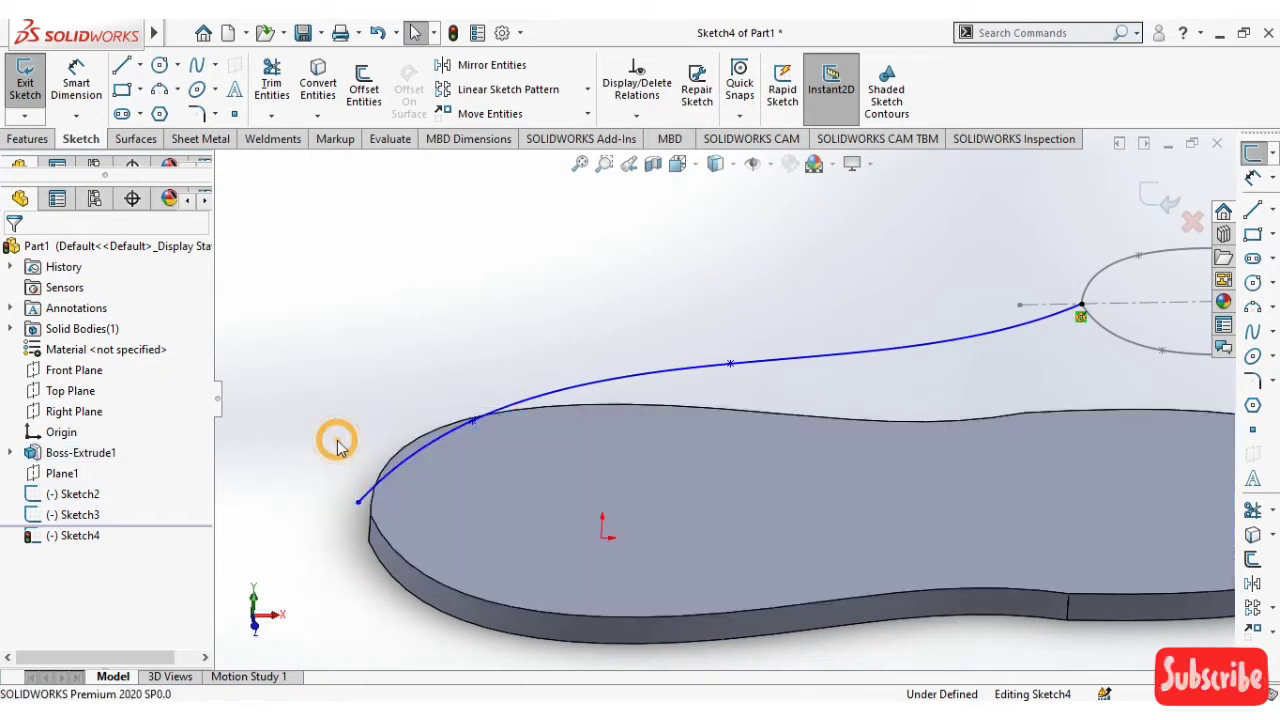
{"action": "left_click", "coordinate": [366, 503]}
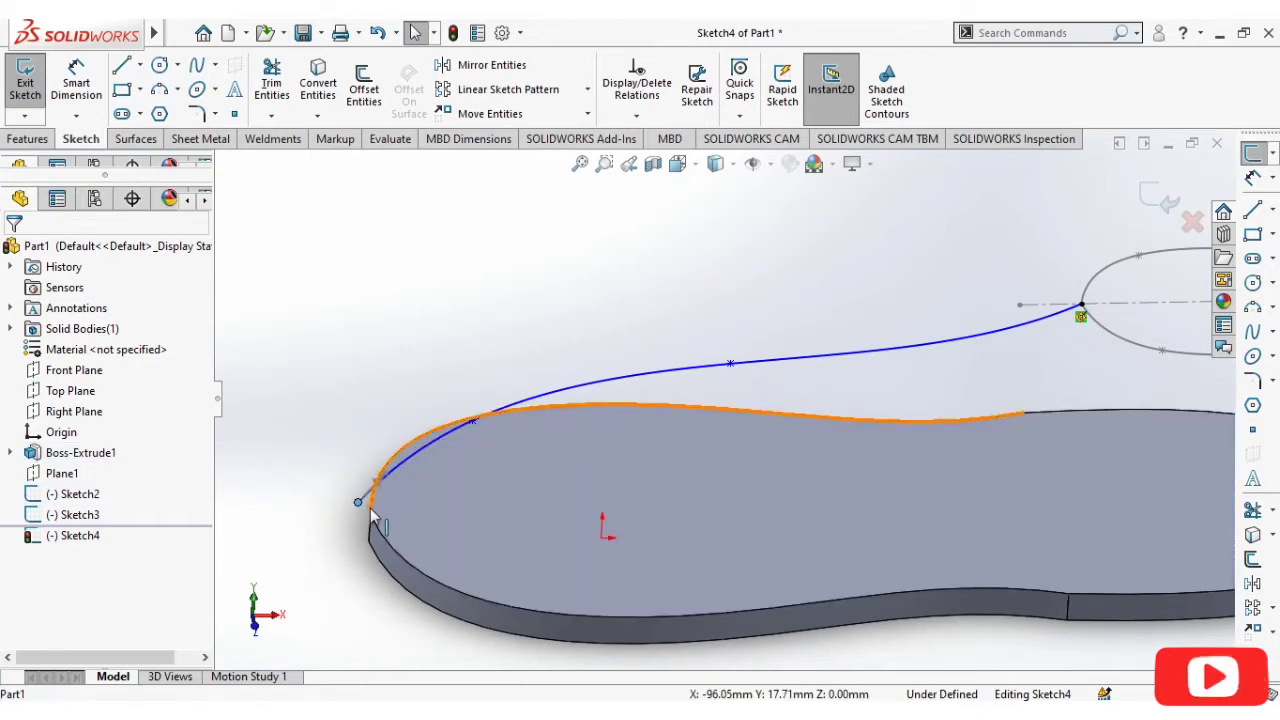
{"action": "left_click", "coordinate": [370, 508], "text": "ctrl"}
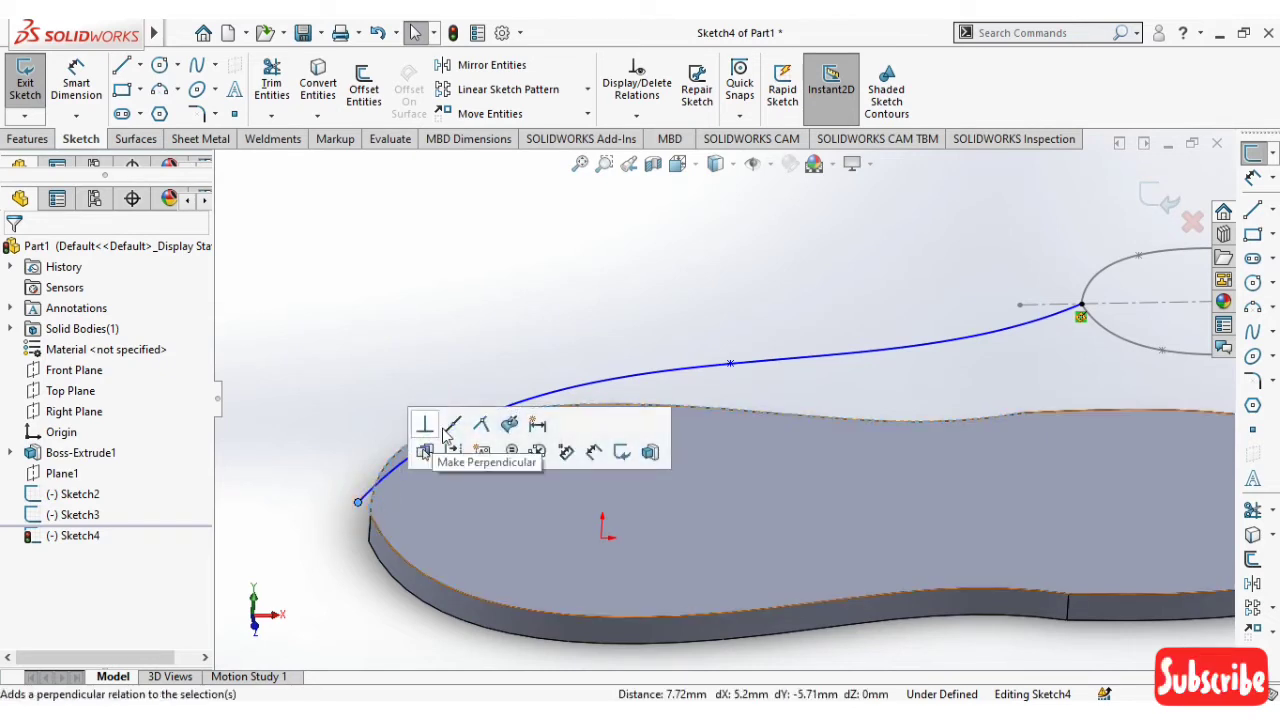
{"action": "left_click", "coordinate": [508, 427]}
{"action": "middle_click_drag", "start_coordinate": [323, 494], "coordinate": [332, 370]}
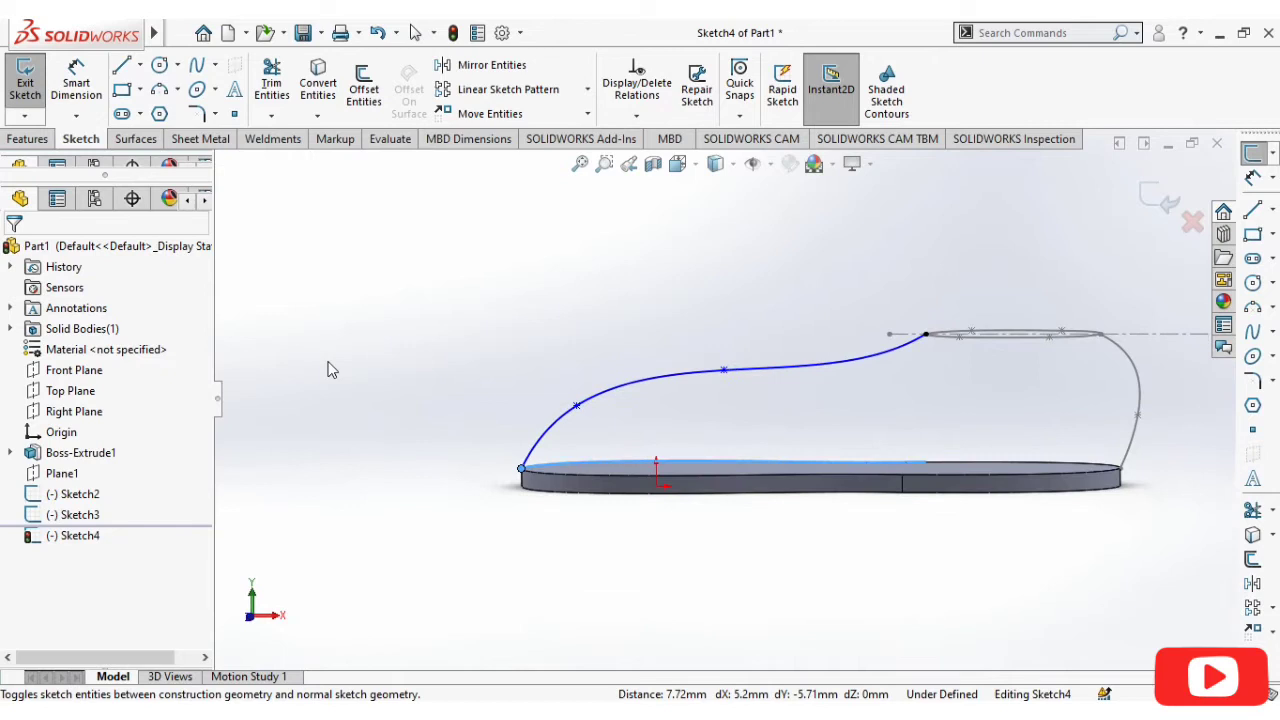
{"action": "left_click", "coordinate": [609, 385]}
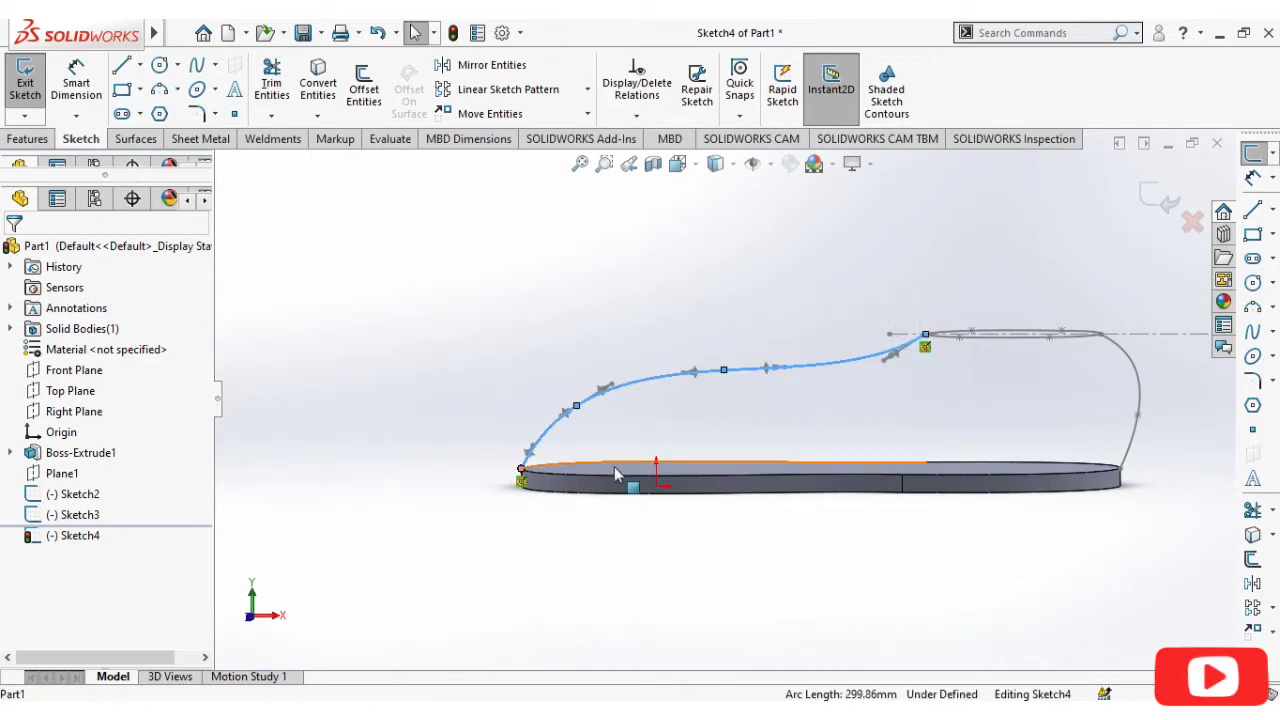
View the sketch plane Normal To and steepen the spline where it leaves the heel
{"action": "left_click", "coordinate": [697, 167]}
{"action": "left_click", "coordinate": [775, 260]}
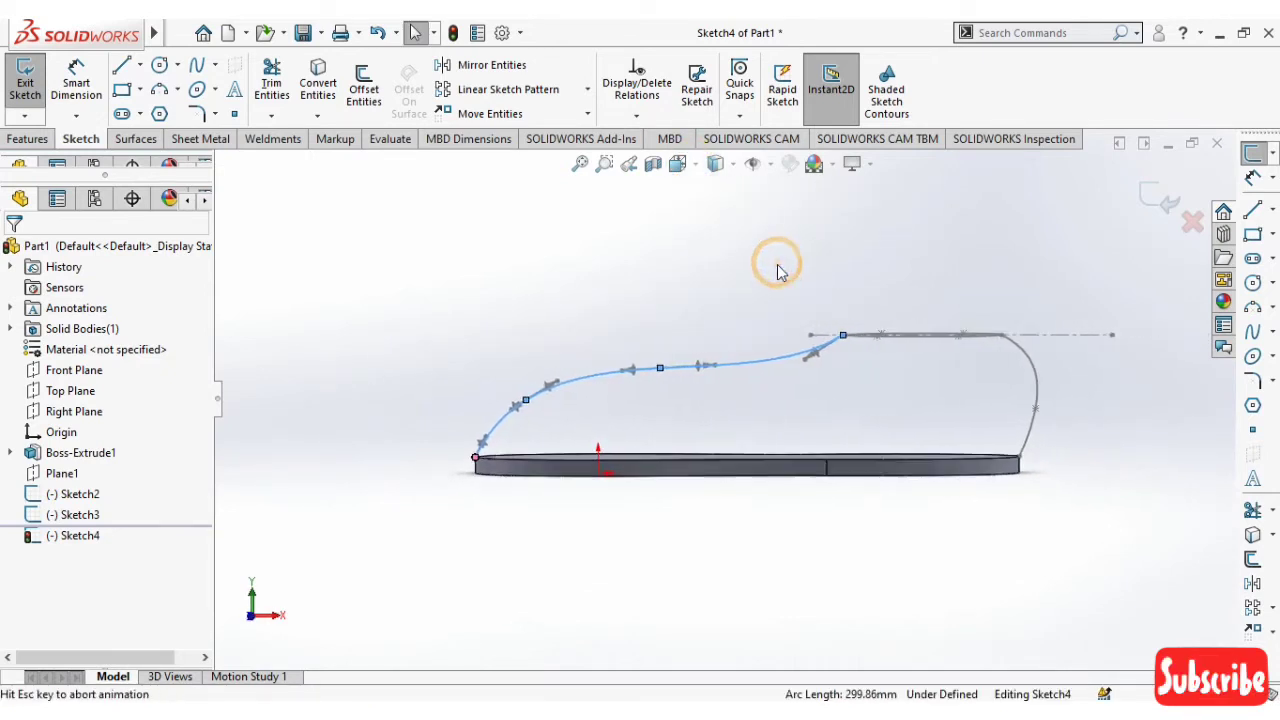
{"action": "left_click", "coordinate": [423, 357]}
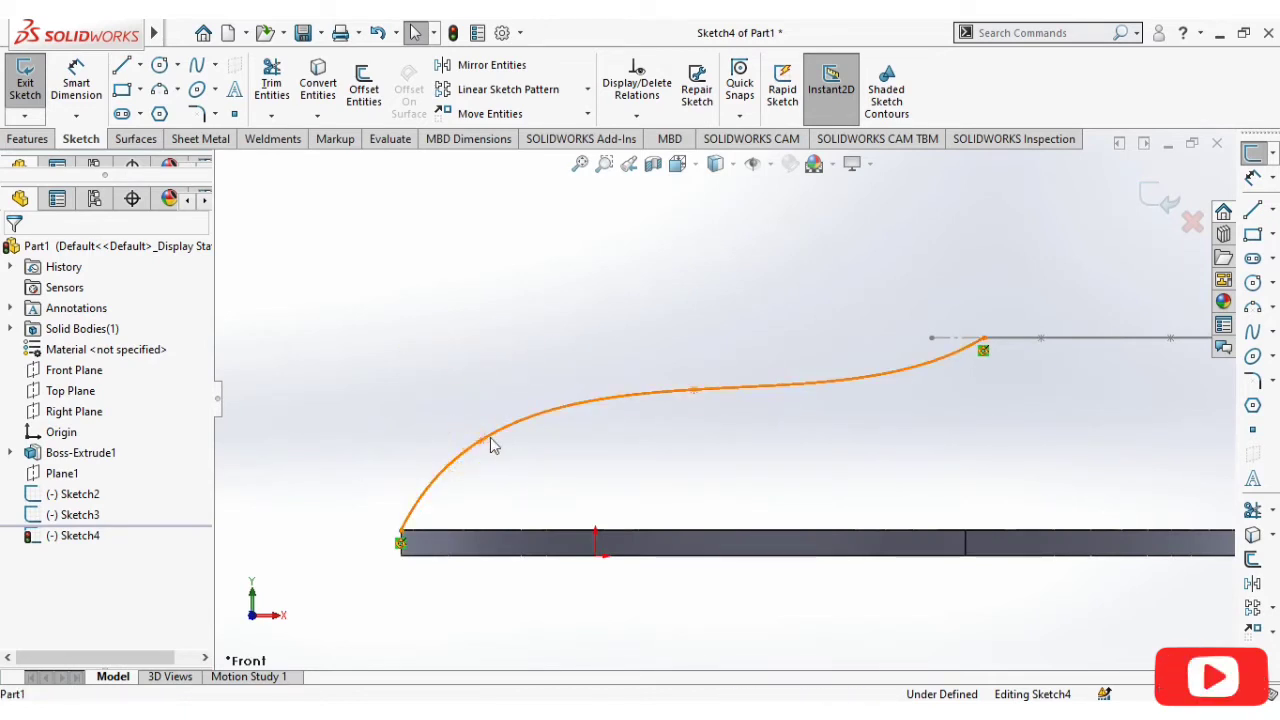
{"action": "left_click", "coordinate": [482, 444]}
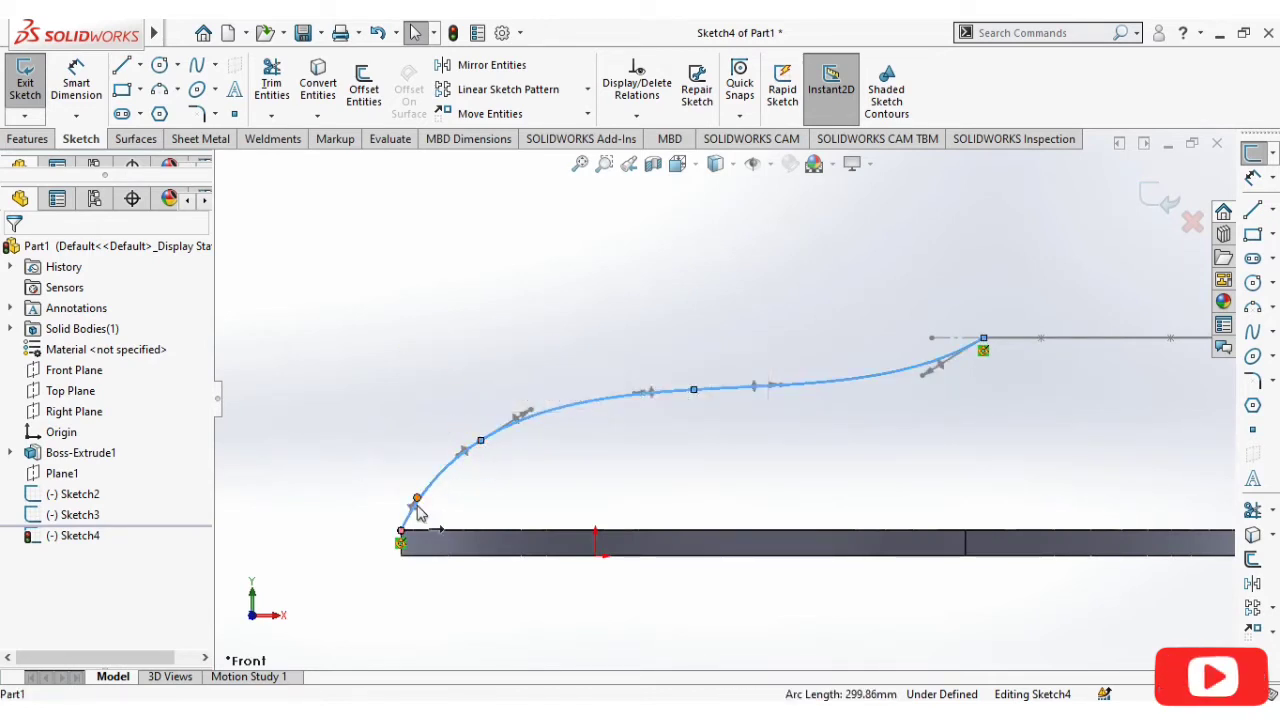
{"action": "mouse_move", "coordinate": [418, 505]}
{"action": "left_mouse_down"}
{"action": "mouse_move", "coordinate": [423, 484]}
{"action": "mouse_move", "coordinate": [422, 496]}
{"action": "mouse_move", "coordinate": [409, 486]}
{"action": "left_mouse_up"}
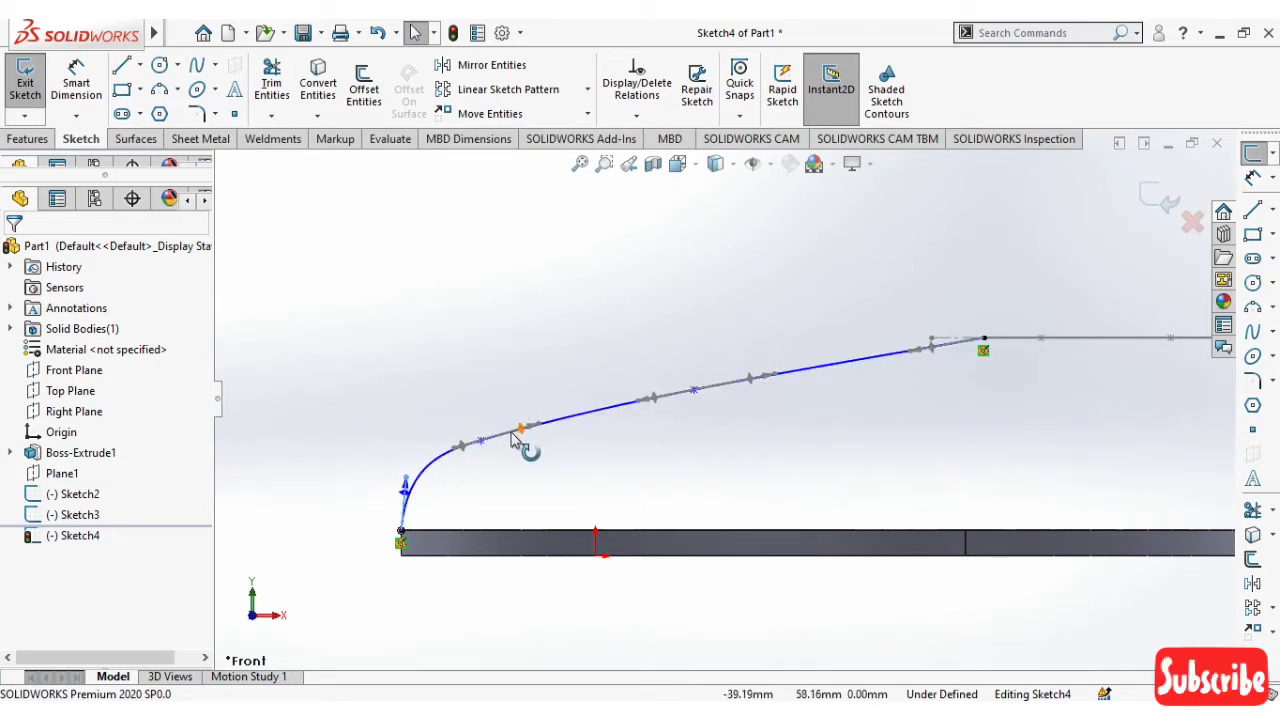
{"action": "left_click_drag", "start_coordinate": [521, 432], "coordinate": [757, 391]}
{"action": "left_click_drag", "start_coordinate": [658, 397], "coordinate": [656, 390]}
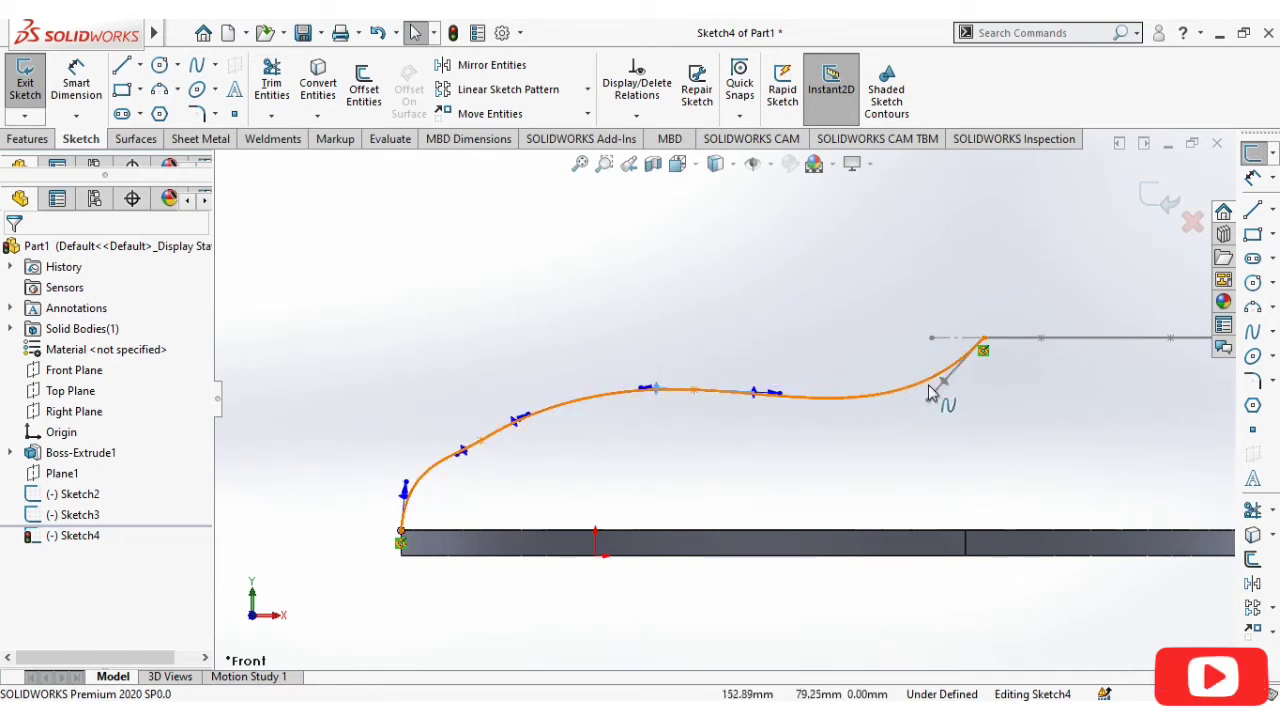
Refine the spline's tangents near the opening loop and lower curve into a smooth S-curve
{"action": "left_click_drag", "start_coordinate": [945, 382], "coordinate": [943, 378]}
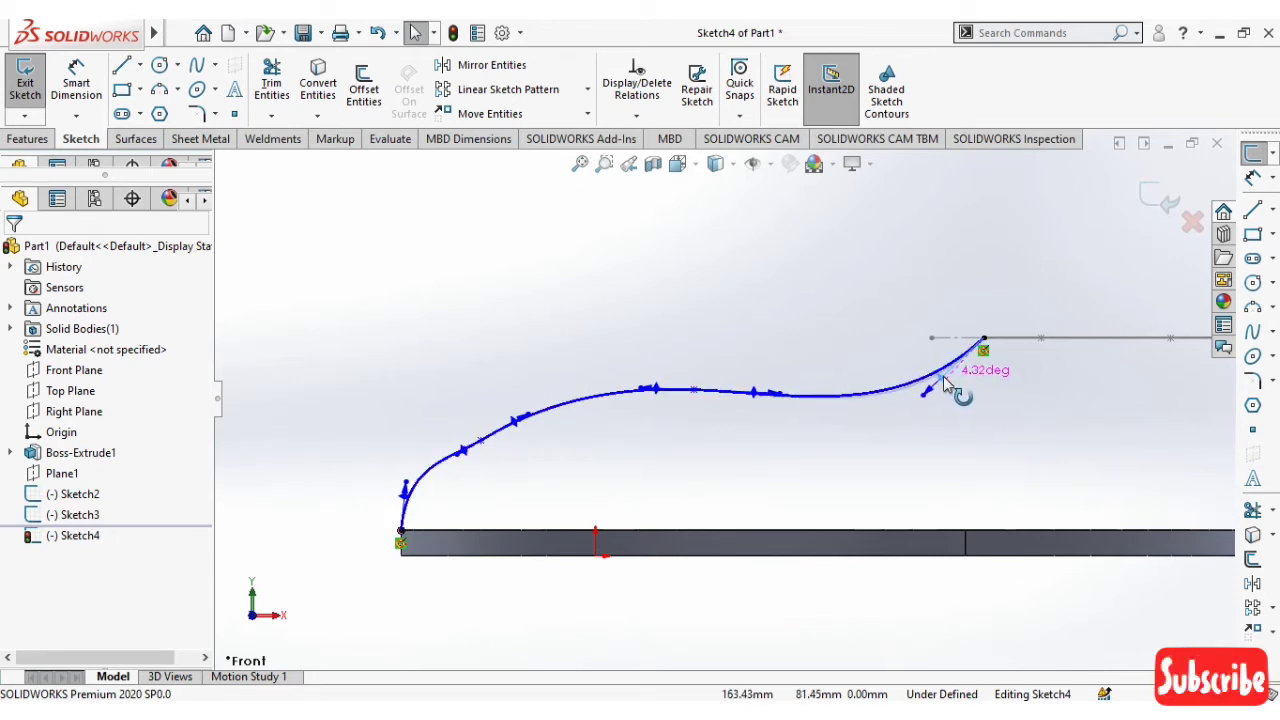
{"action": "left_click_drag", "start_coordinate": [943, 378], "coordinate": [943, 376]}
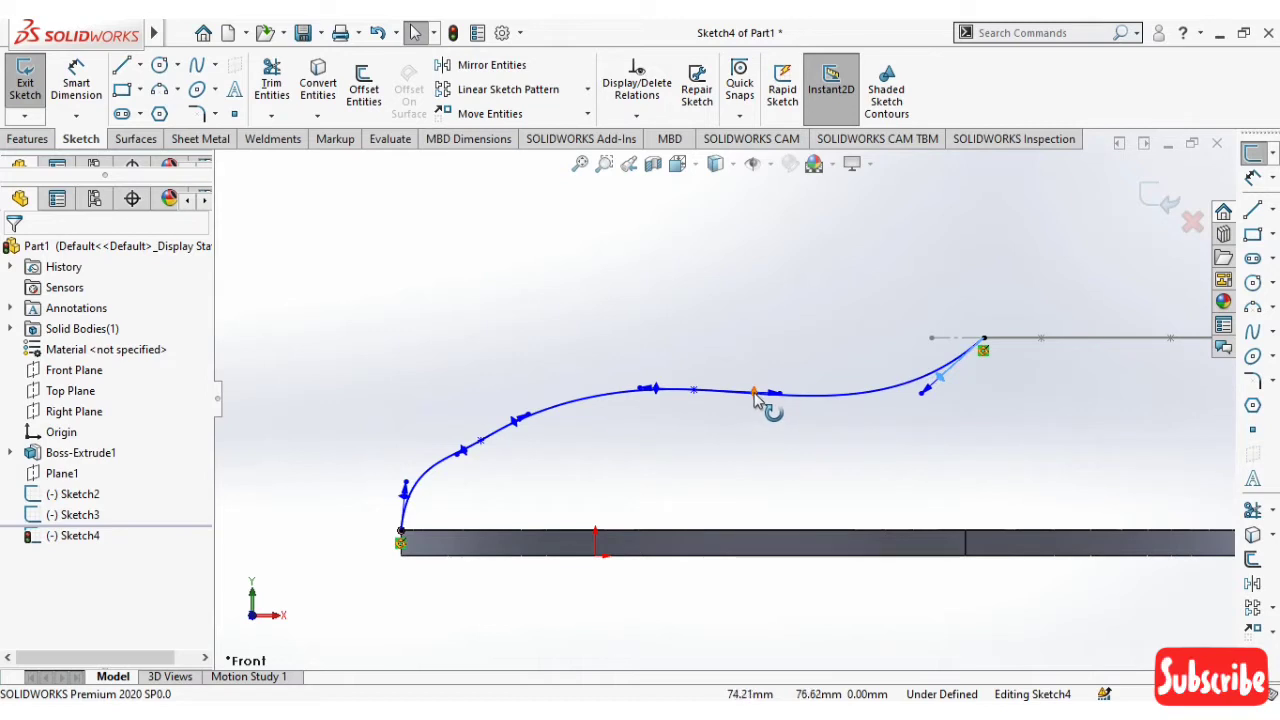
{"action": "left_click_drag", "start_coordinate": [756, 403], "coordinate": [760, 395]}
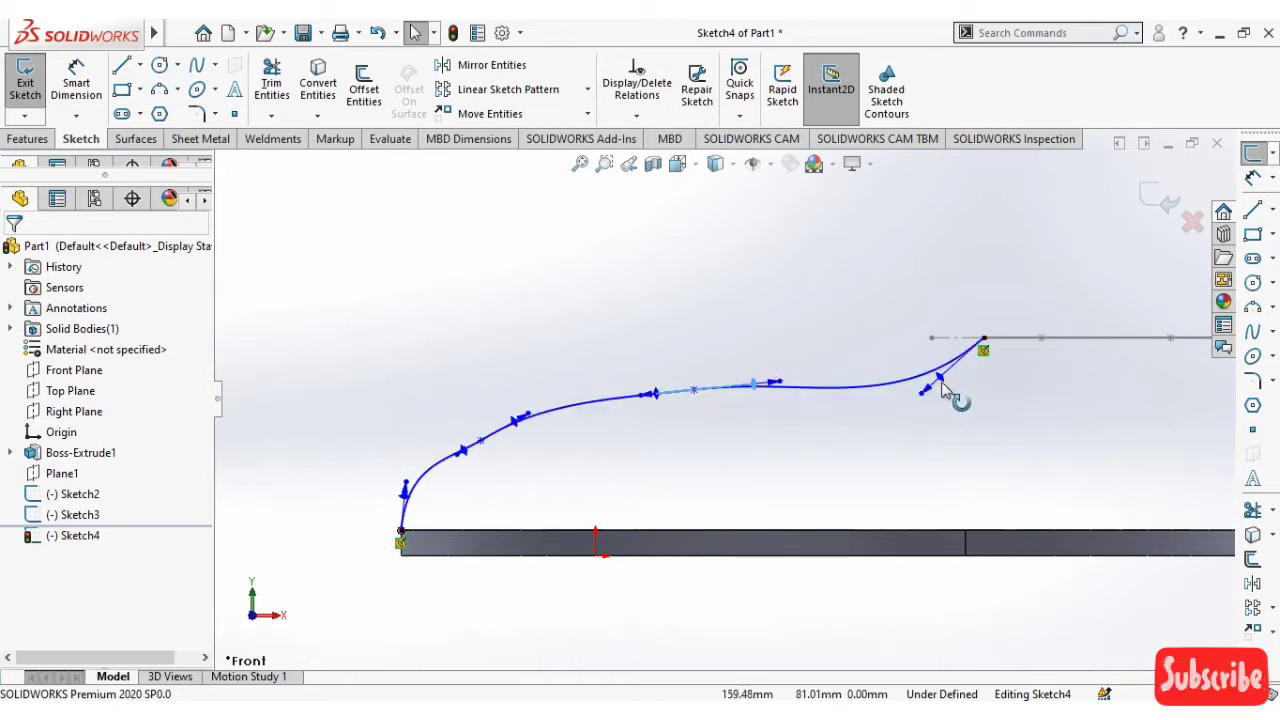
{"action": "left_click_drag", "start_coordinate": [943, 383], "coordinate": [947, 380]}
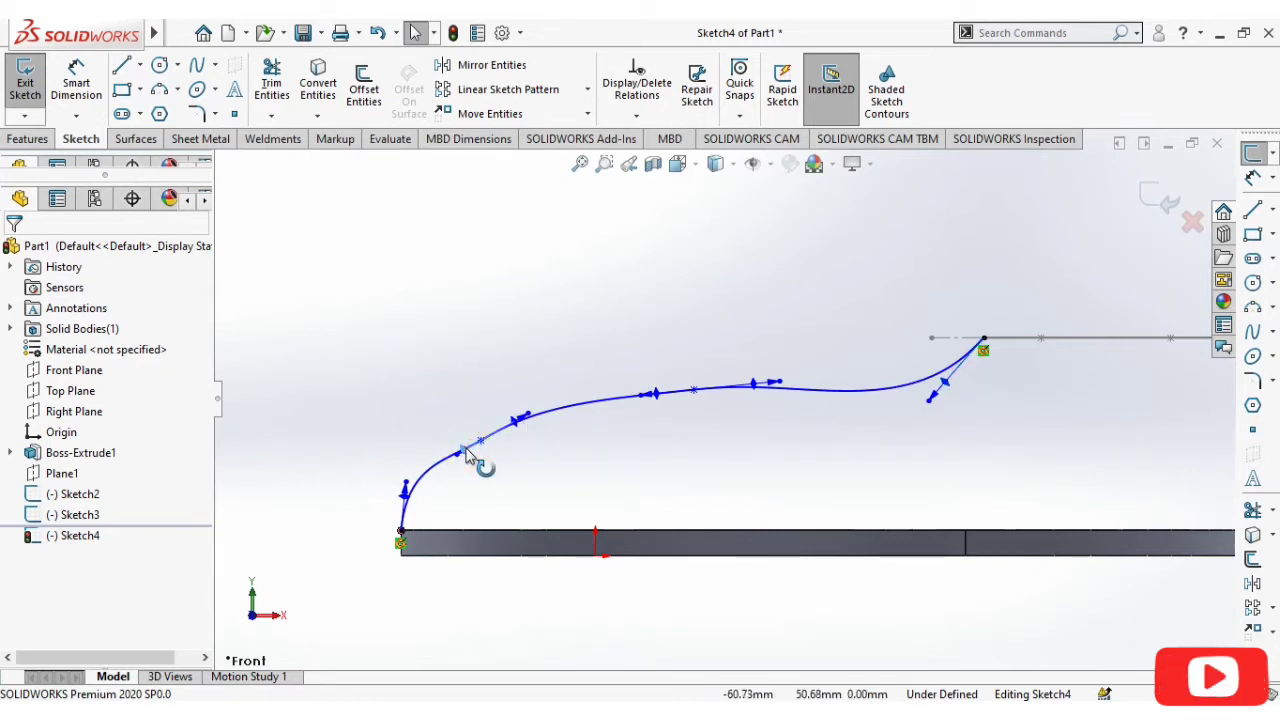
{"action": "left_click_drag", "start_coordinate": [468, 453], "coordinate": [470, 455]}
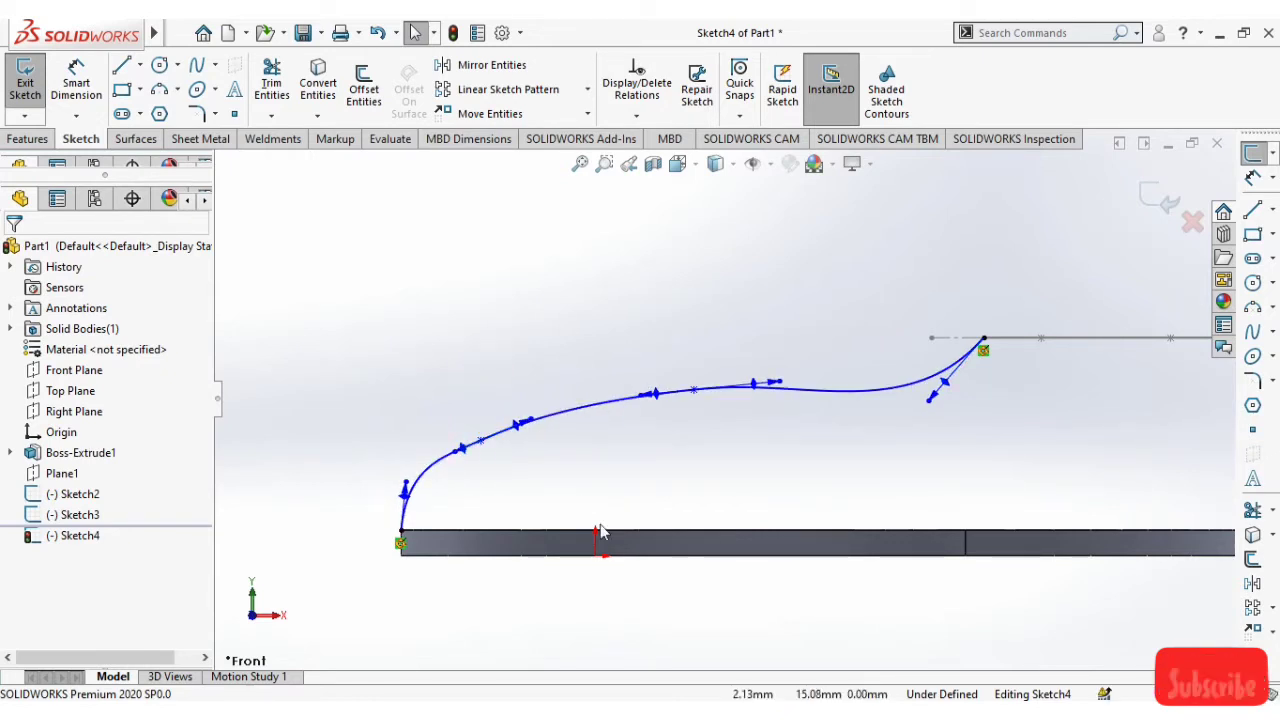
{"action": "scroll", "coordinate": [723, 405], "scroll_direction": "up", "scroll_amount": 5}
{"action": "middle_click_drag", "start_coordinate": [780, 485], "coordinate": [781, 473]}
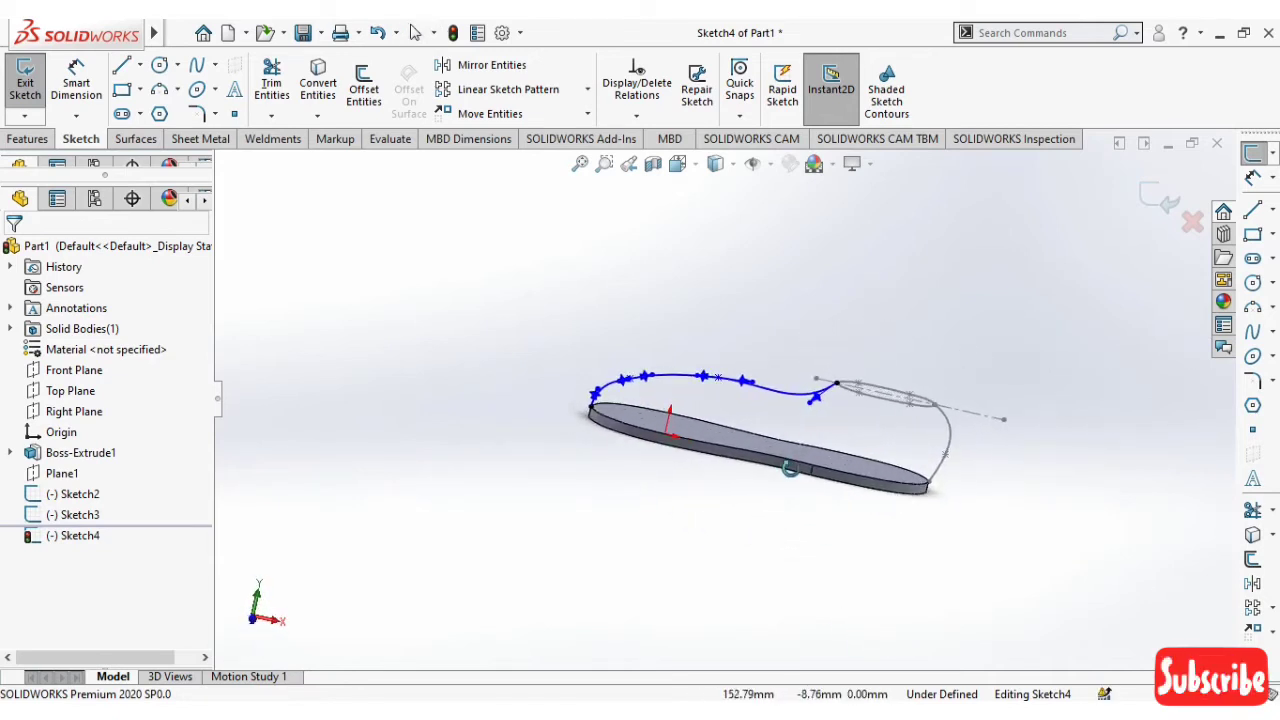
{"action": "middle_click_drag", "start_coordinate": [780, 473], "coordinate": [789, 463]}
{"action": "mouse_move", "coordinate": [880, 543]}
{"action": "middle_mouse_down"}
{"action": "mouse_move", "coordinate": [909, 609]}
{"action": "mouse_move", "coordinate": [1004, 494]}
{"action": "mouse_move", "coordinate": [914, 514]}
{"action": "mouse_move", "coordinate": [1137, 210]}
{"action": "middle_mouse_up"}
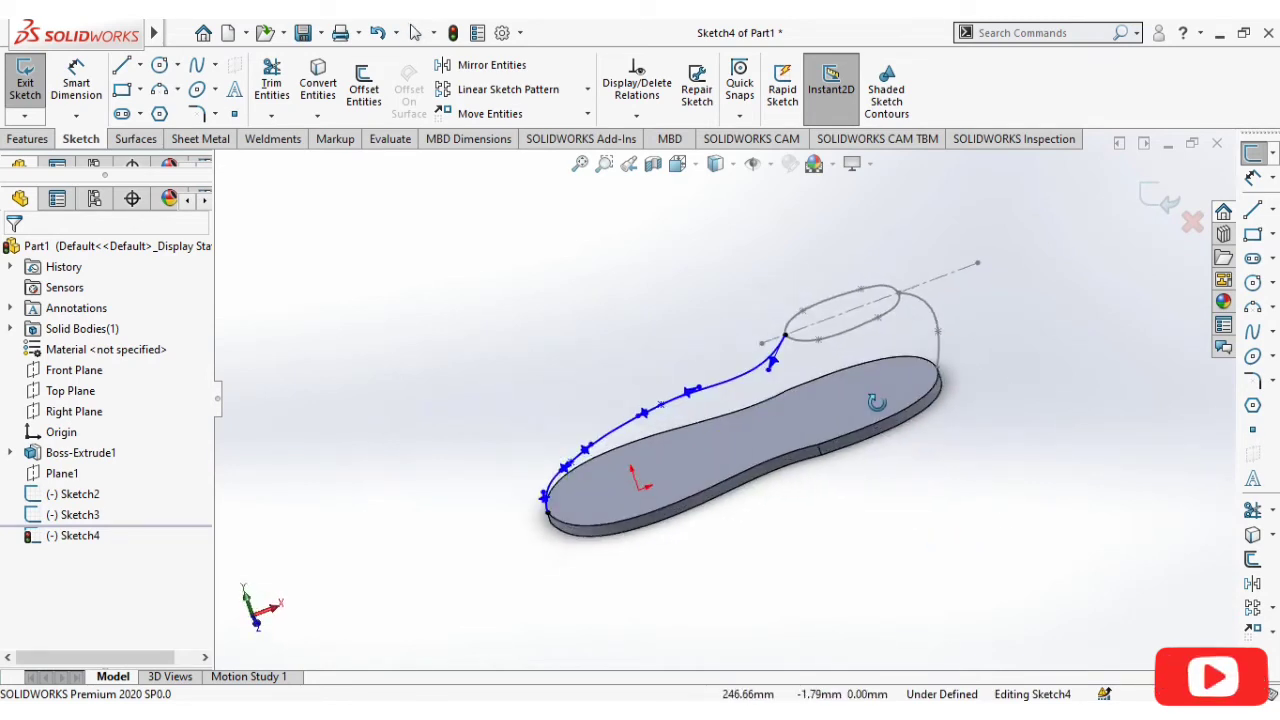
Exit the guide spline sketch and start a new 3D sketch
{"action": "left_click", "coordinate": [1163, 213]}
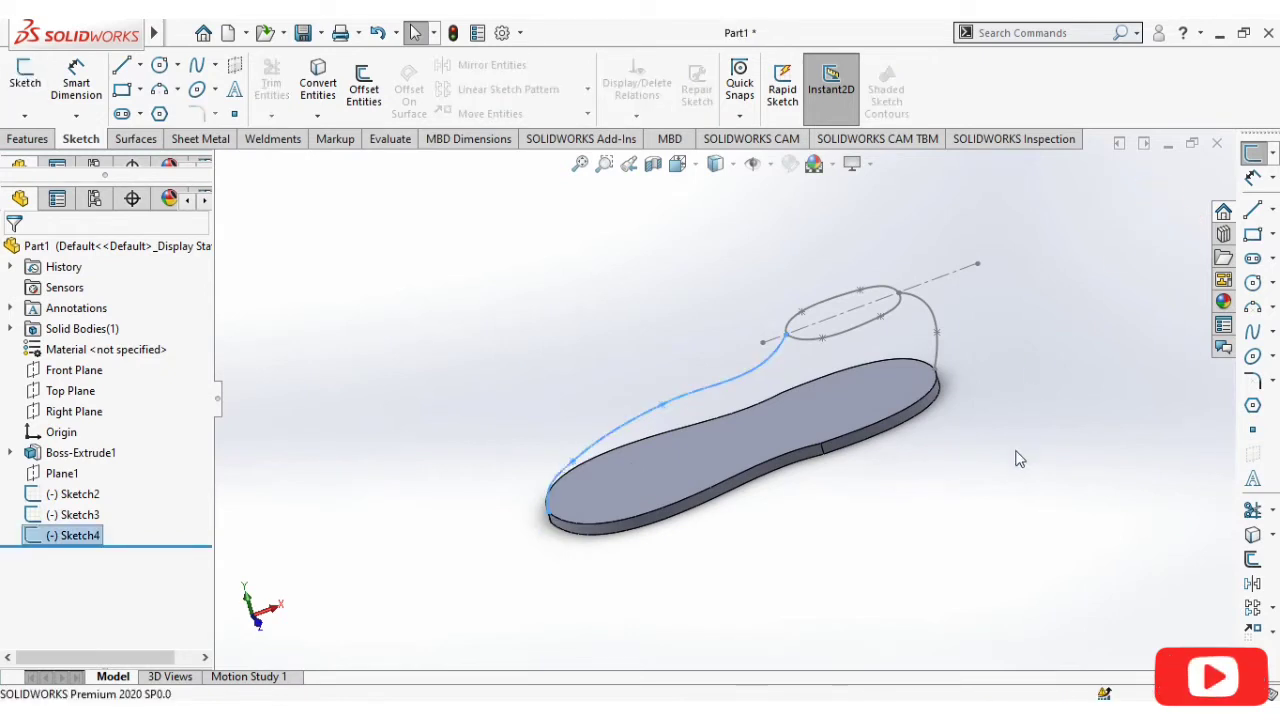
{"action": "mouse_move", "coordinate": [893, 492]}
{"action": "middle_mouse_down"}
{"action": "mouse_move", "coordinate": [991, 551]}
{"action": "mouse_move", "coordinate": [960, 528]}
{"action": "middle_mouse_up"}
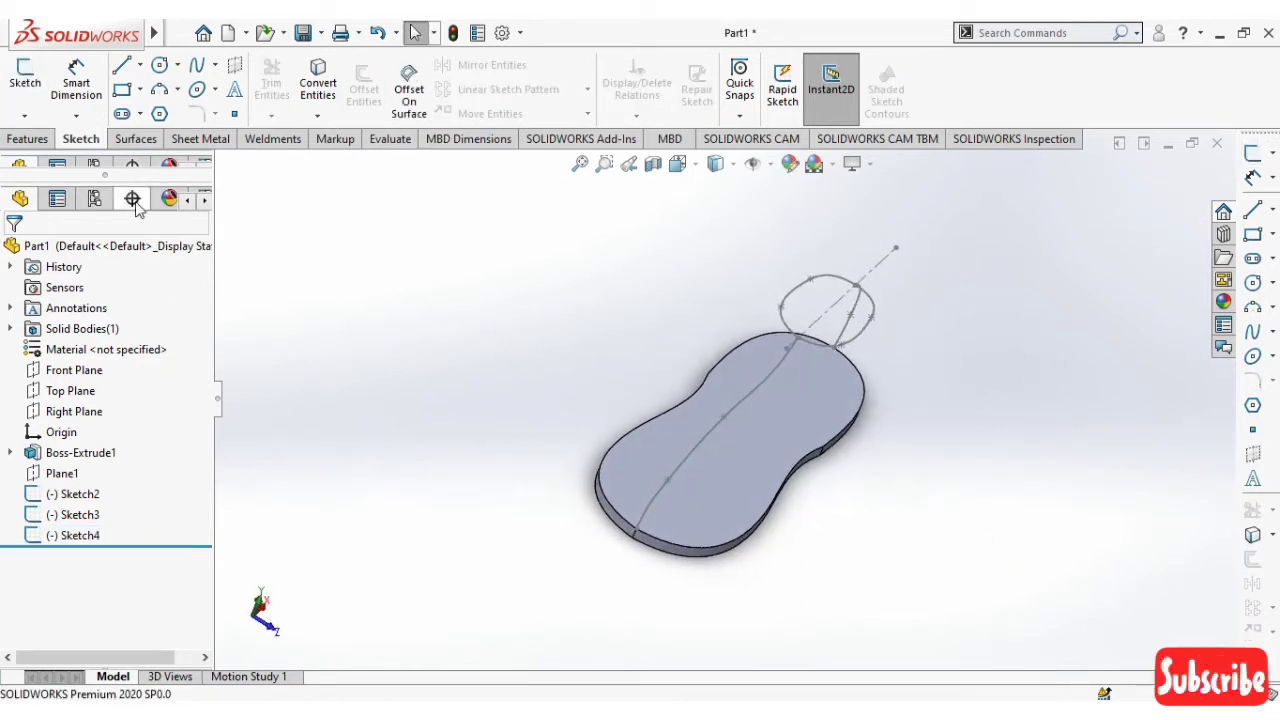
{"action": "left_click", "coordinate": [24, 116]}
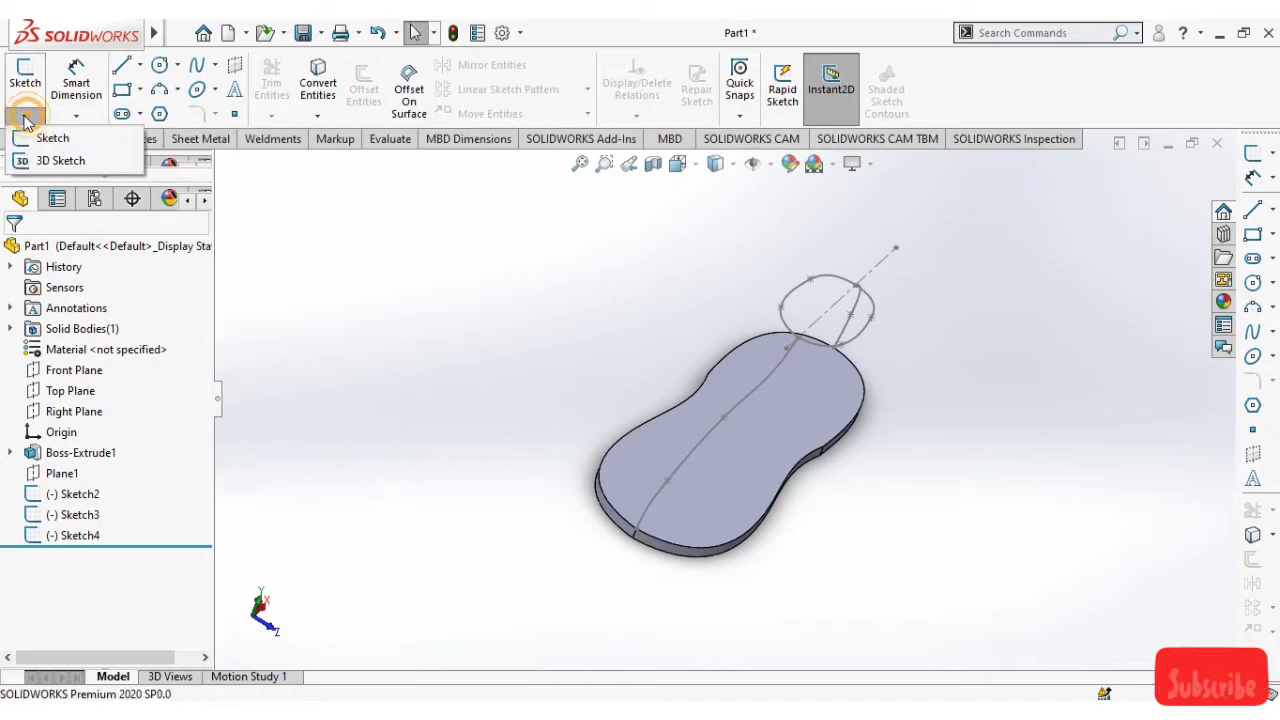
{"action": "left_click", "coordinate": [53, 161]}
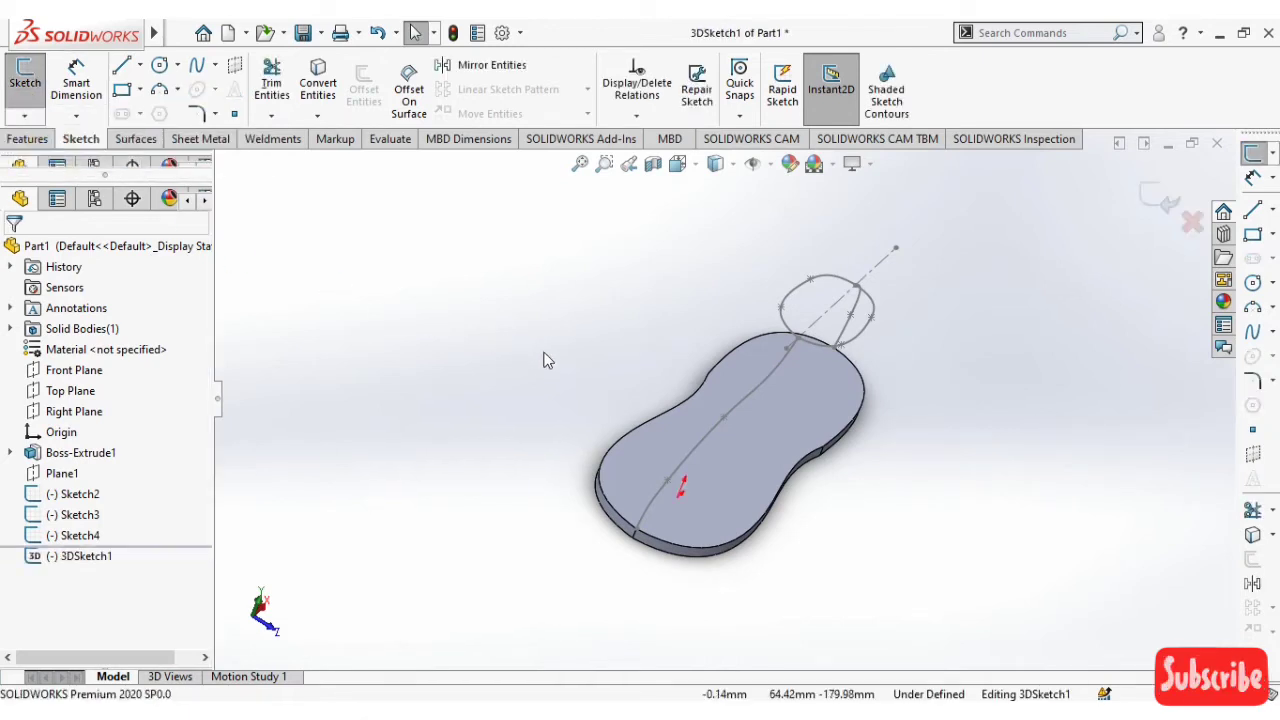
{"action": "mouse_move", "coordinate": [515, 333]}
{"action": "middle_mouse_down"}
{"action": "mouse_move", "coordinate": [500, 371]}
{"action": "mouse_move", "coordinate": [511, 443]}
{"action": "mouse_move", "coordinate": [457, 294]}
{"action": "mouse_move", "coordinate": [491, 366]}
{"action": "mouse_move", "coordinate": [594, 358]}
{"action": "middle_mouse_up"}
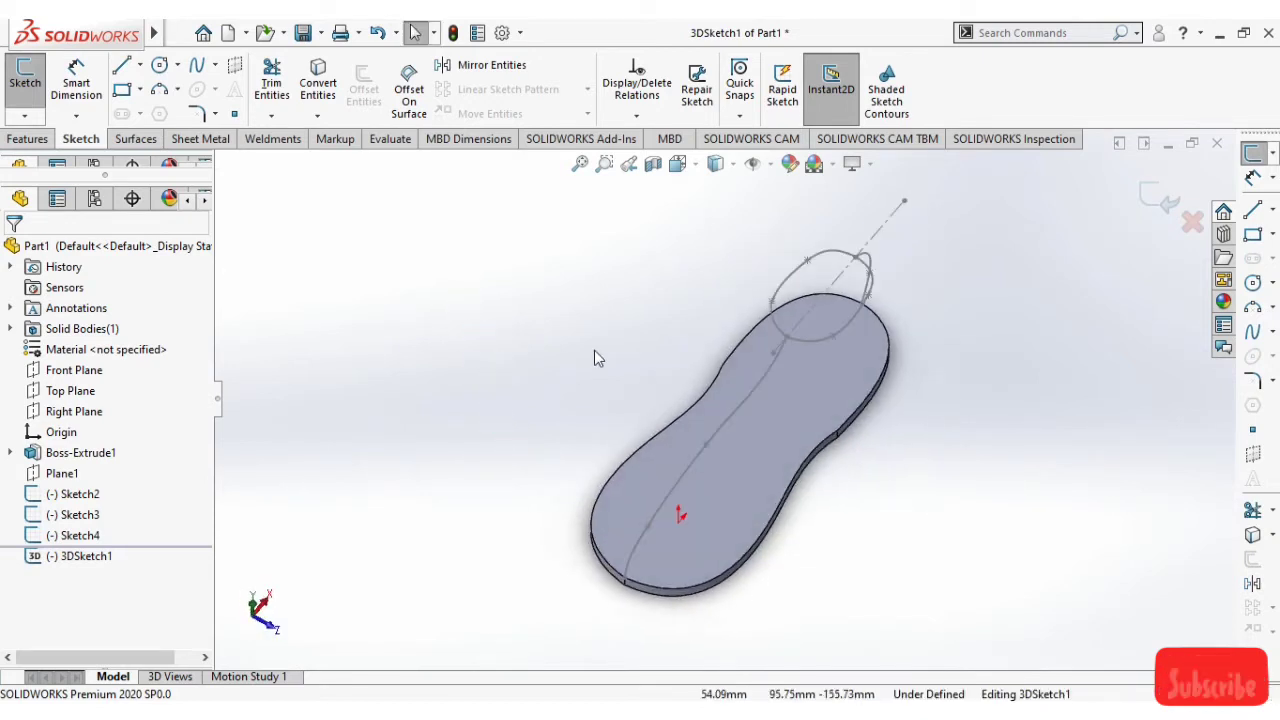
Draw a 3D spline about 148.62 mm long from the opening loop down to the sole edge
{"action": "left_click", "coordinate": [197, 64]}
{"action": "left_click", "coordinate": [922, 338]}
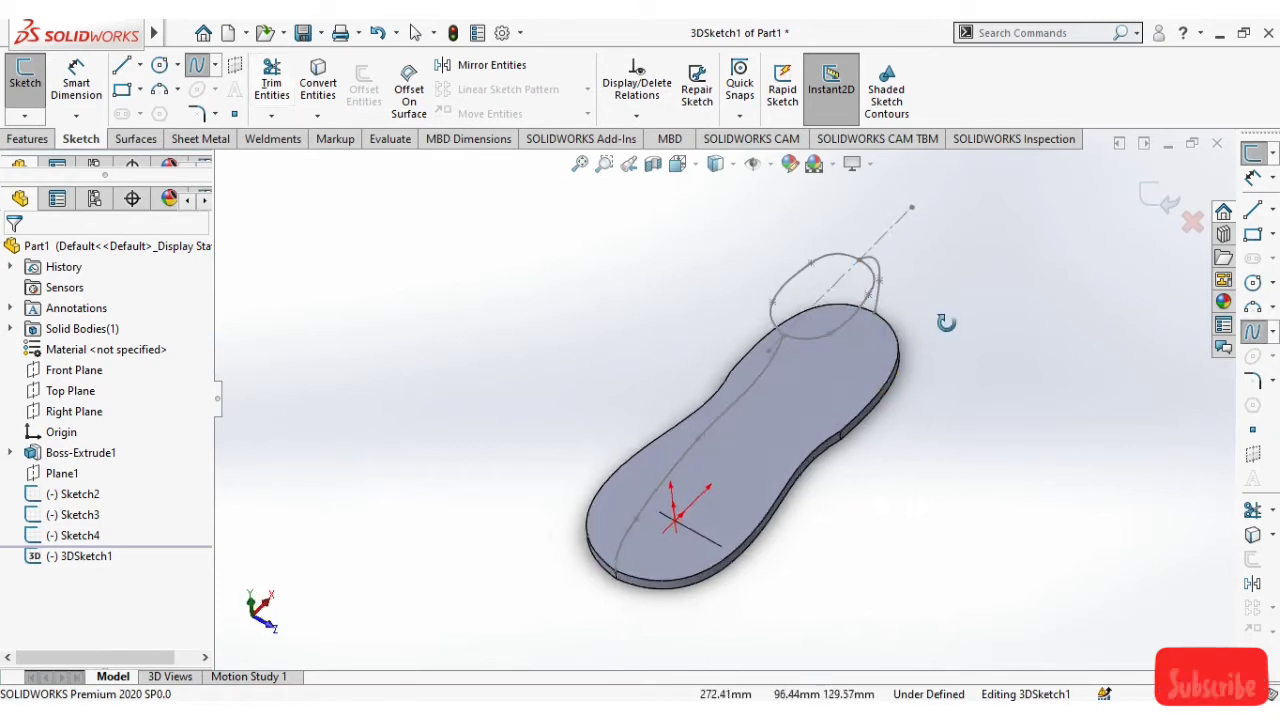
{"action": "middle_click_drag", "start_coordinate": [922, 338], "coordinate": [865, 323]}
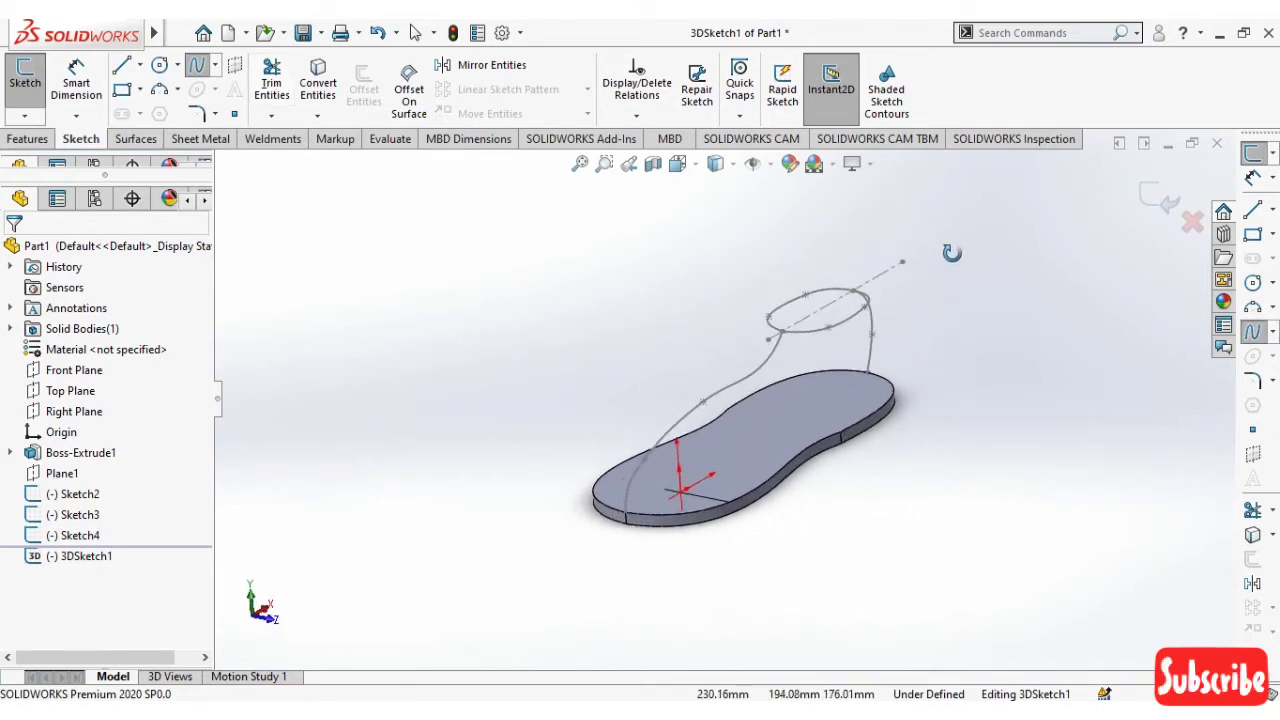
{"action": "double_click", "coordinate": [855, 318]}
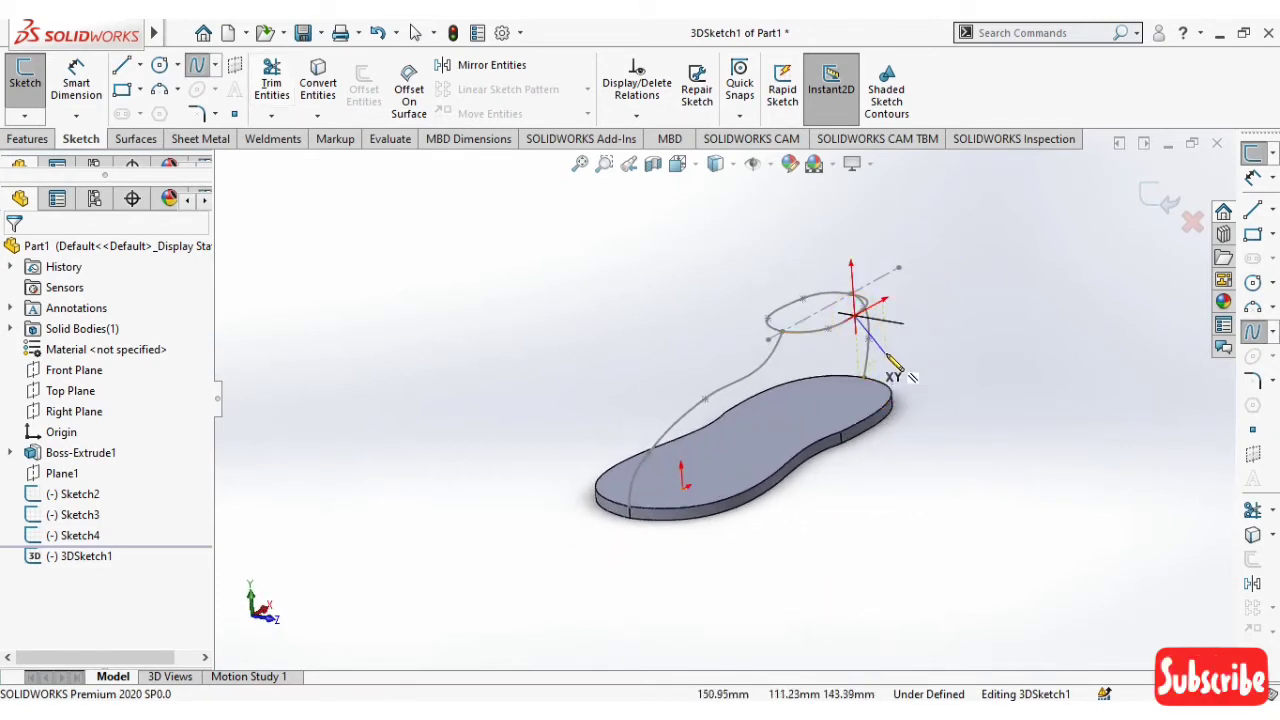
{"action": "left_click", "coordinate": [883, 362]}
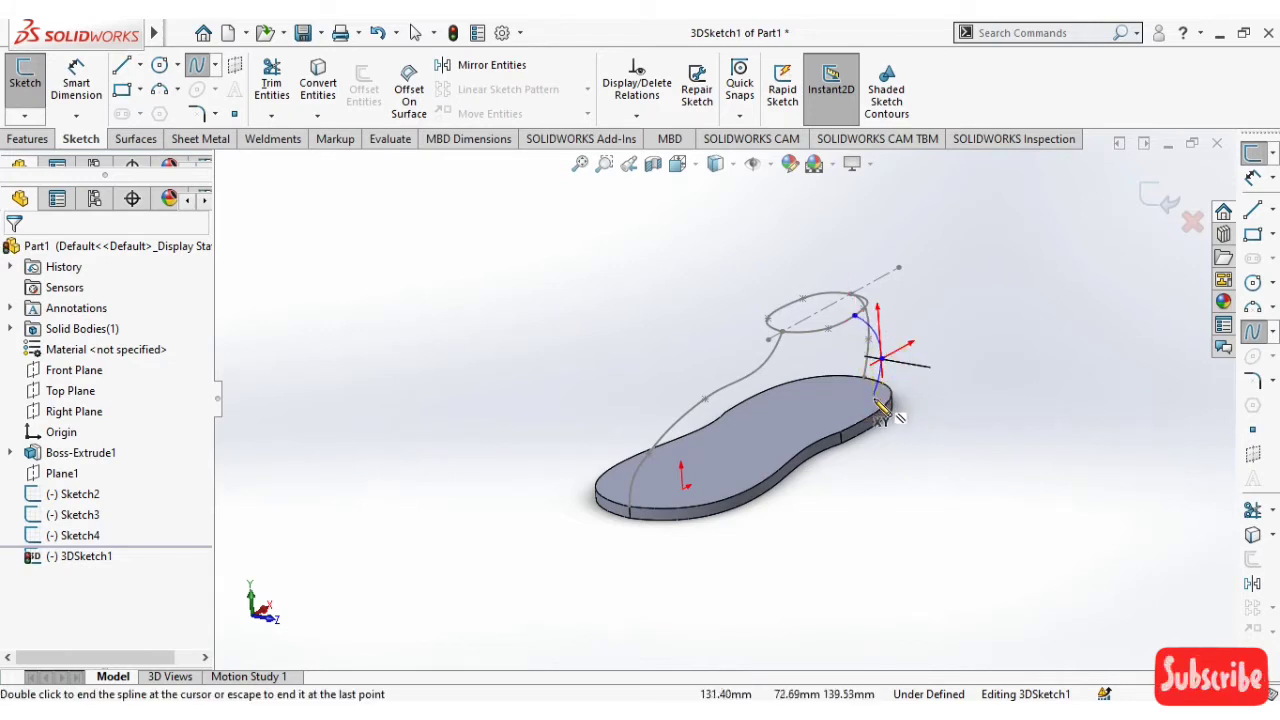
{"action": "left_click", "coordinate": [876, 414]}
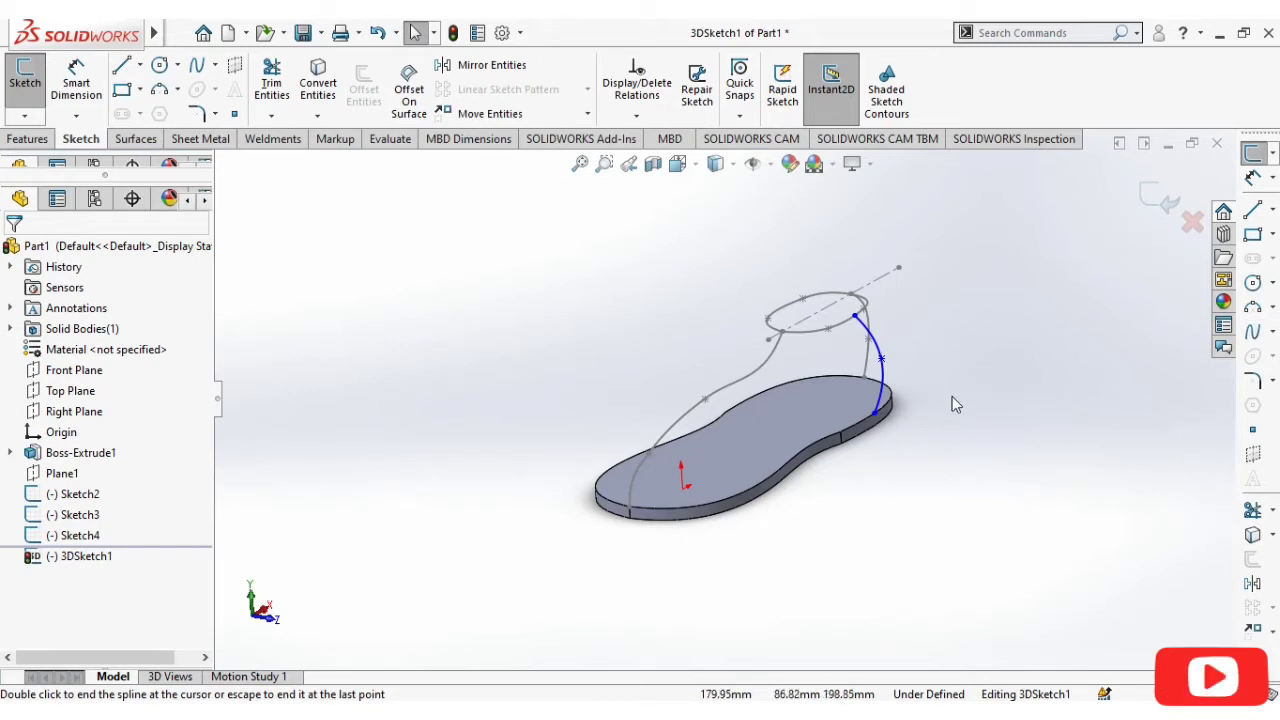
{"action": "mouse_move", "coordinate": [952, 400]}
{"action": "middle_mouse_down"}
{"action": "mouse_move", "coordinate": [989, 432]}
{"action": "mouse_move", "coordinate": [893, 457]}
{"action": "mouse_move", "coordinate": [945, 403]}
{"action": "middle_mouse_up"}
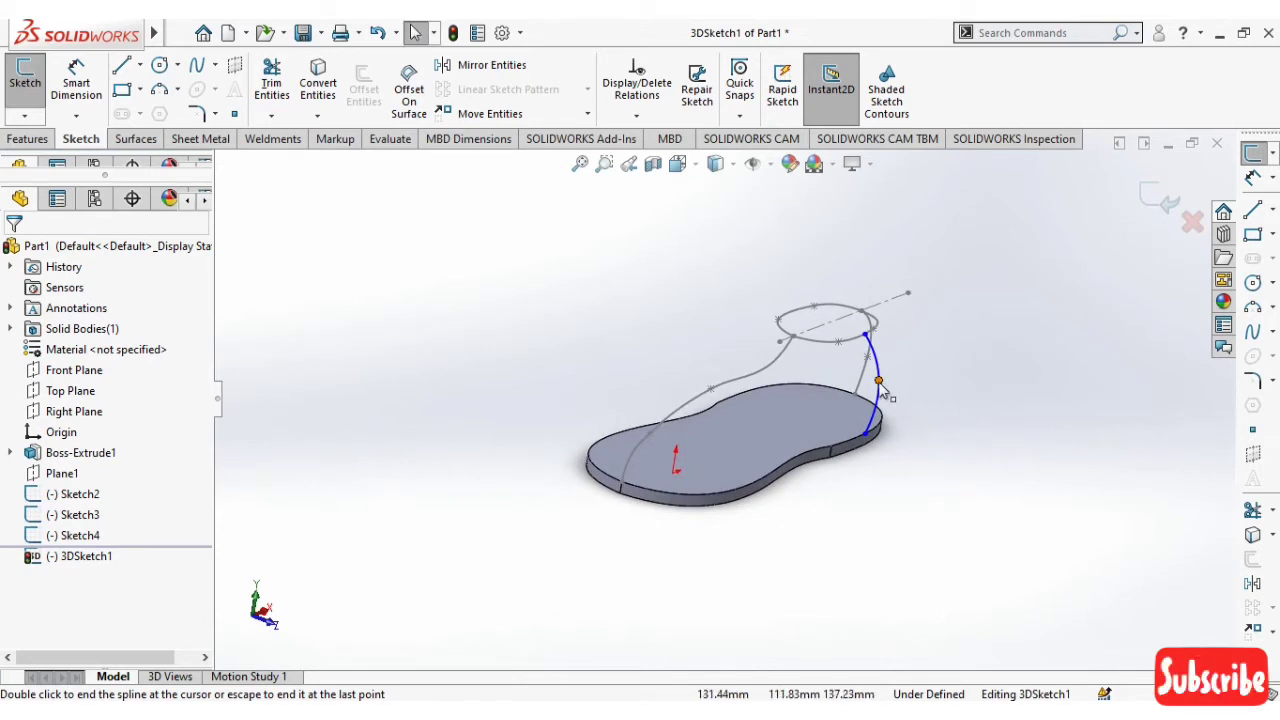
{"action": "key", "text": "Escape"}
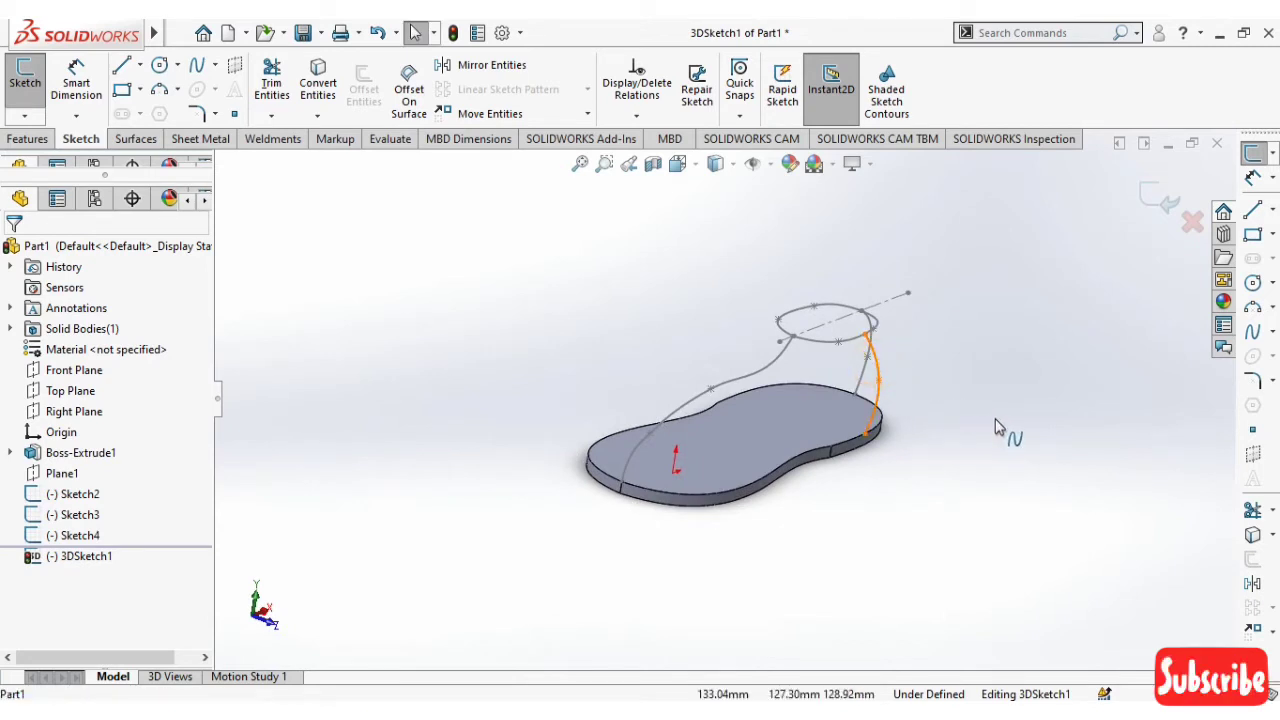
{"action": "mouse_move", "coordinate": [995, 428]}
{"action": "middle_mouse_down"}
{"action": "mouse_move", "coordinate": [953, 415]}
{"action": "mouse_move", "coordinate": [906, 434]}
{"action": "mouse_move", "coordinate": [878, 400]}
{"action": "mouse_move", "coordinate": [967, 437]}
{"action": "mouse_move", "coordinate": [931, 508]}
{"action": "mouse_move", "coordinate": [887, 468]}
{"action": "middle_mouse_up"}
{"action": "left_click", "coordinate": [967, 431]}
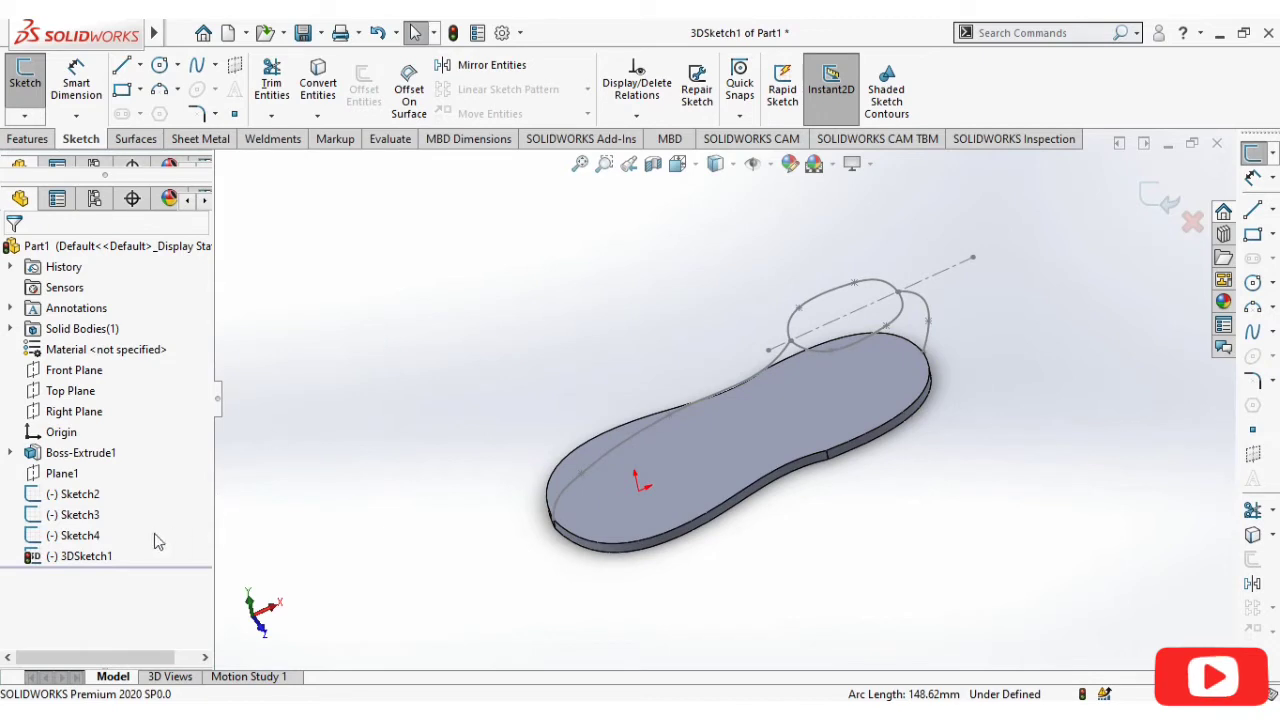
Exit 3DSketch1 with Discard Changes so Part1 ends at Sketch4
{"action": "right_click", "coordinate": [83, 558]}
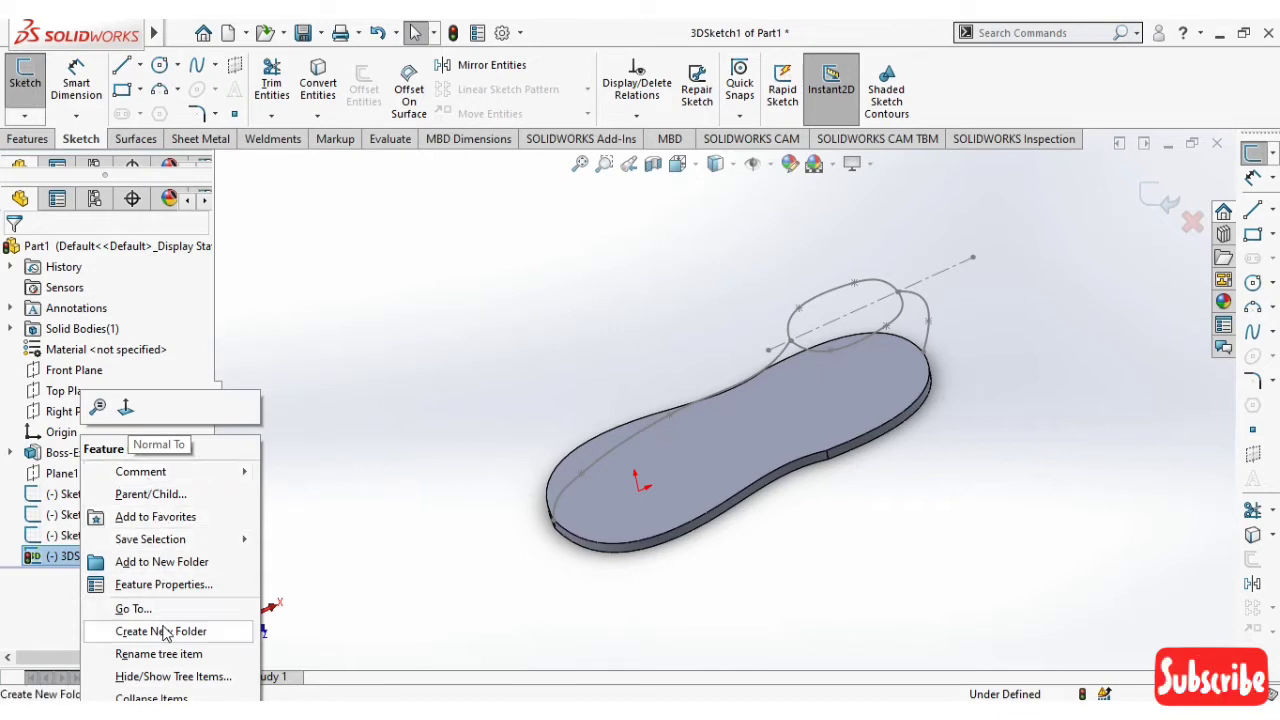
{"action": "left_click", "coordinate": [358, 476]}
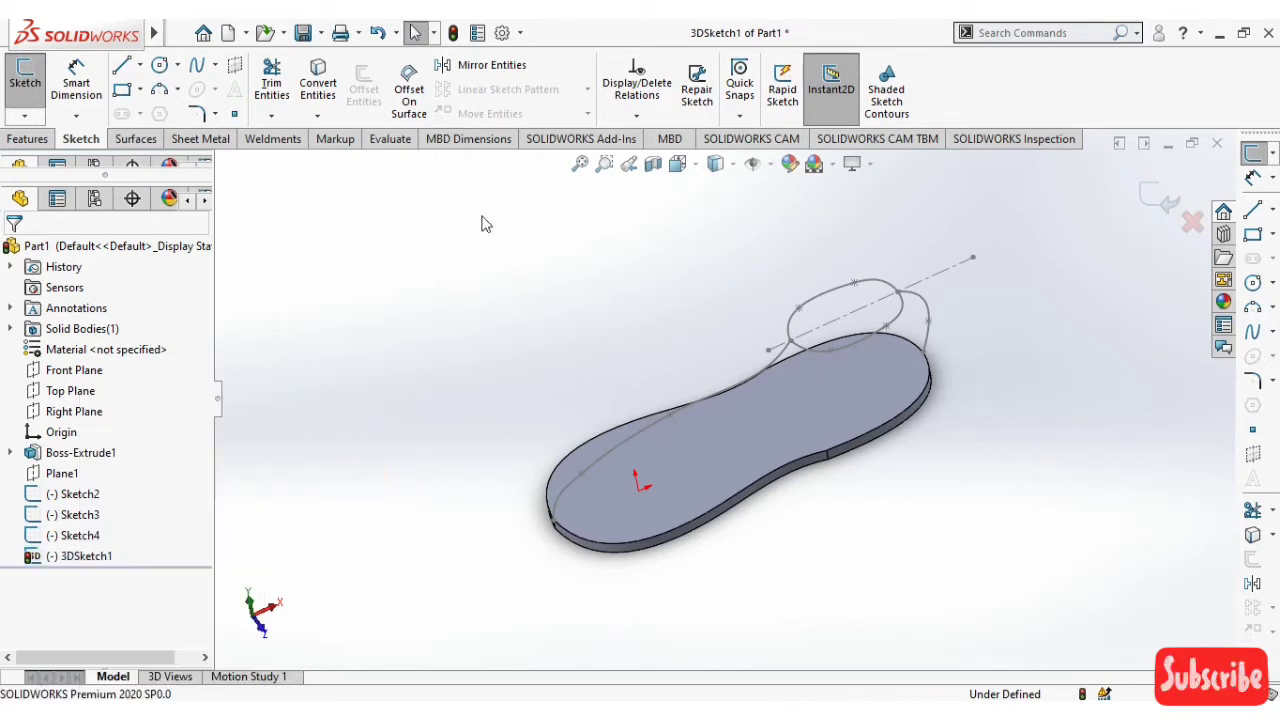
{"action": "left_click", "coordinate": [1193, 222]}
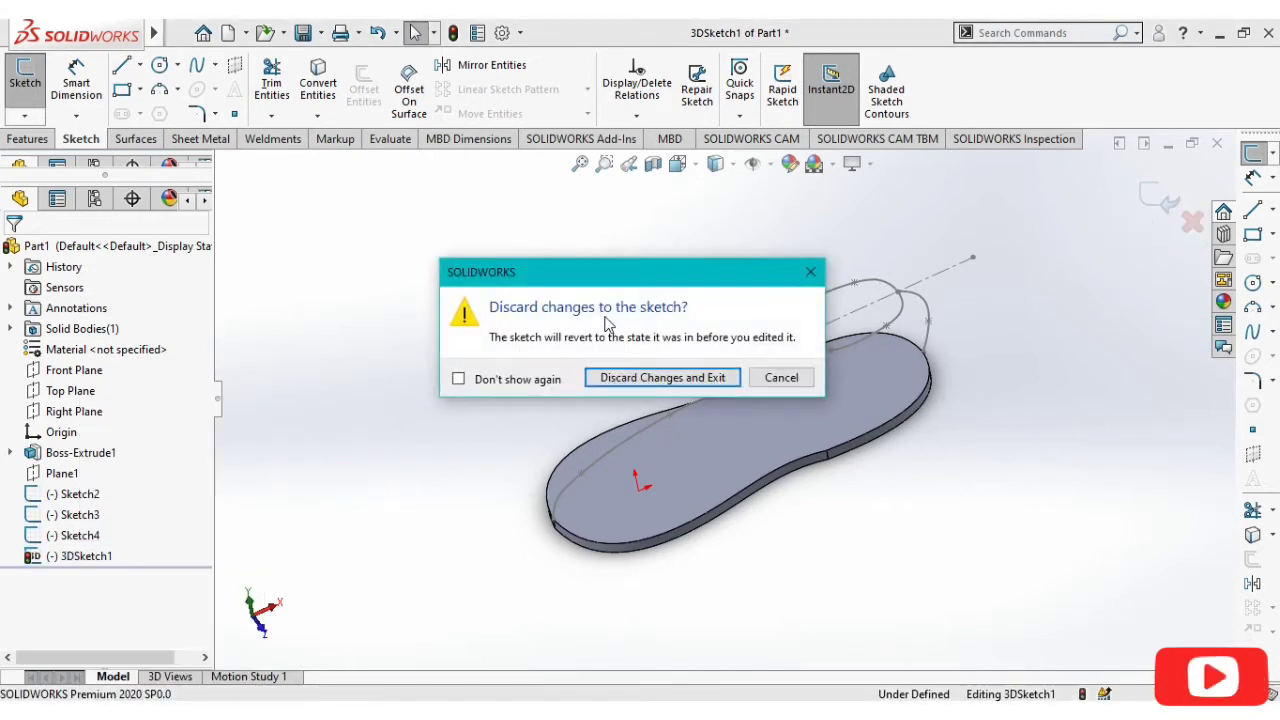
{"action": "left_click", "coordinate": [665, 380]}
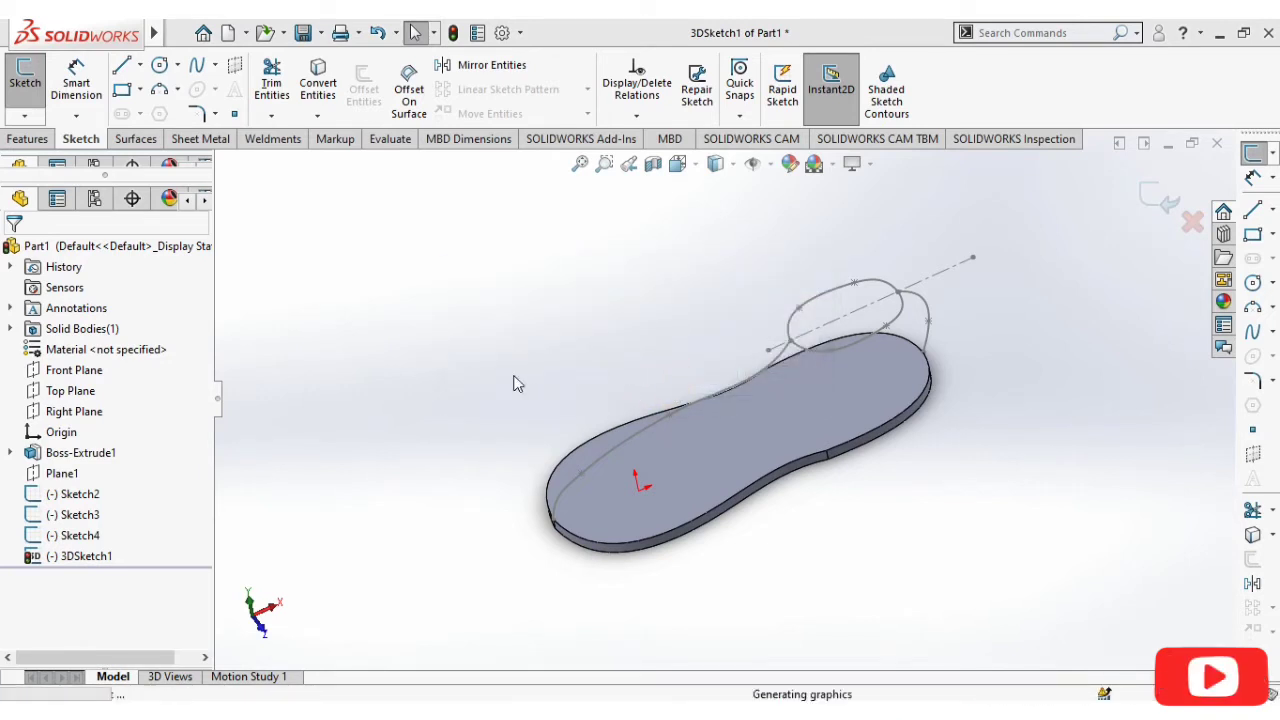
Start a new reference plane based on the Right Plane
{"action": "left_click", "coordinate": [72, 411]}
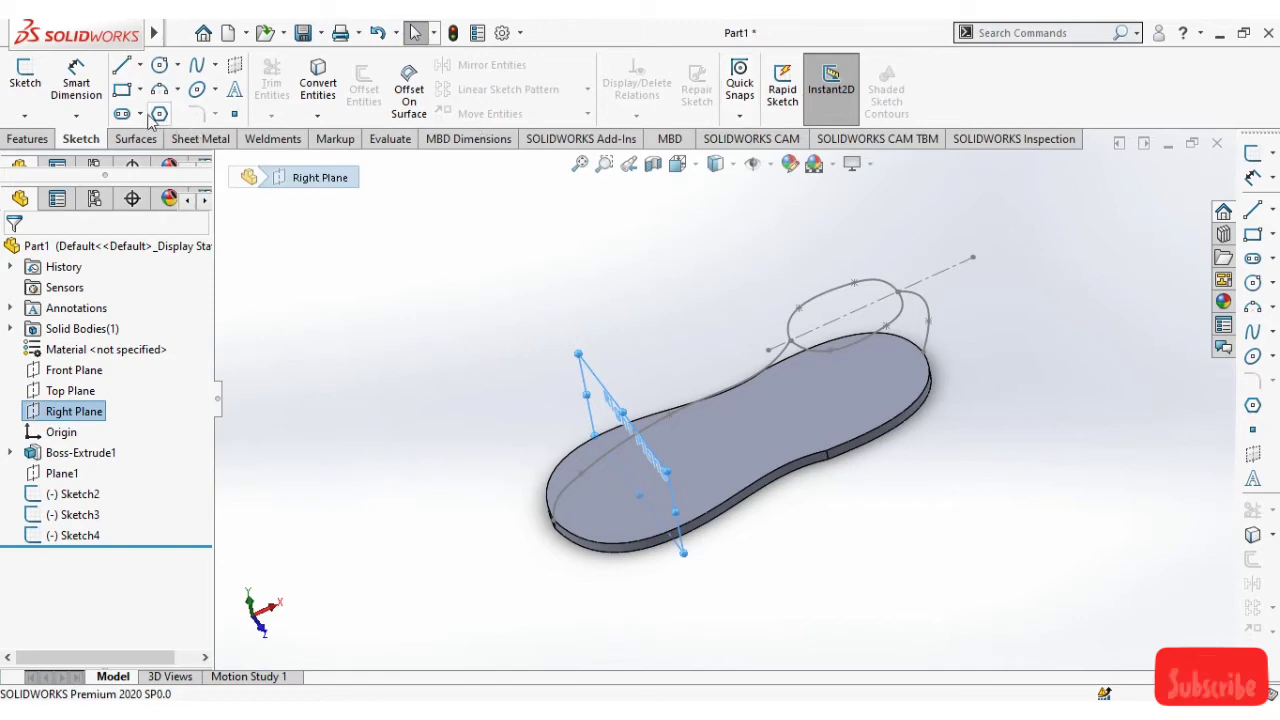
{"action": "left_click", "coordinate": [24, 140]}
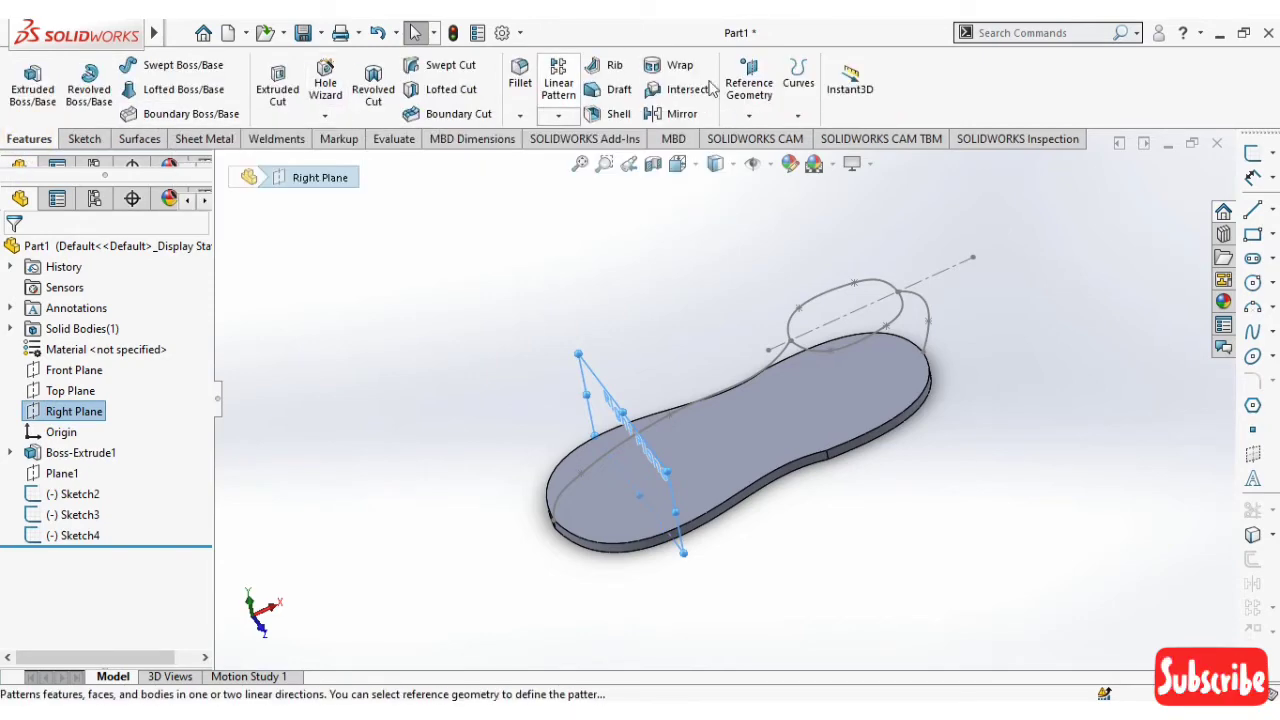
{"action": "left_click", "coordinate": [750, 116]}
{"action": "left_click", "coordinate": [766, 139]}
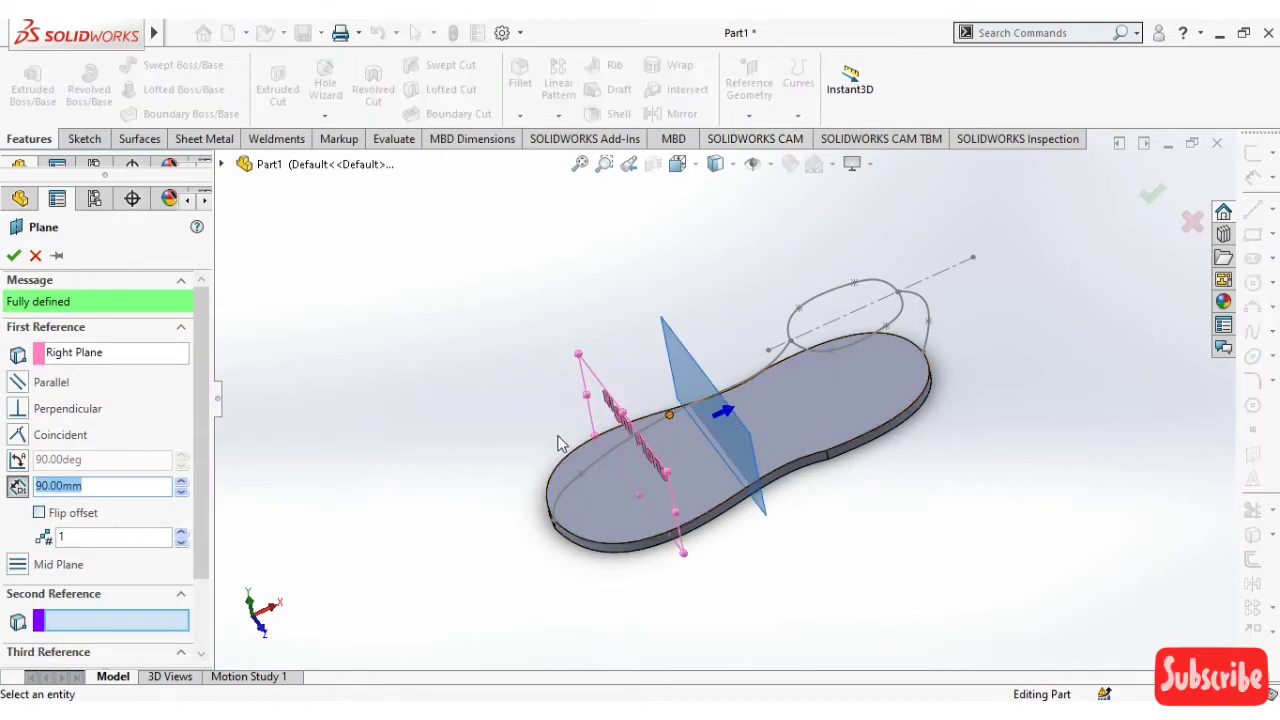
Set the plane's offset to 255 mm and accept it as Plane2
{"action": "left_click", "coordinate": [181, 486]}
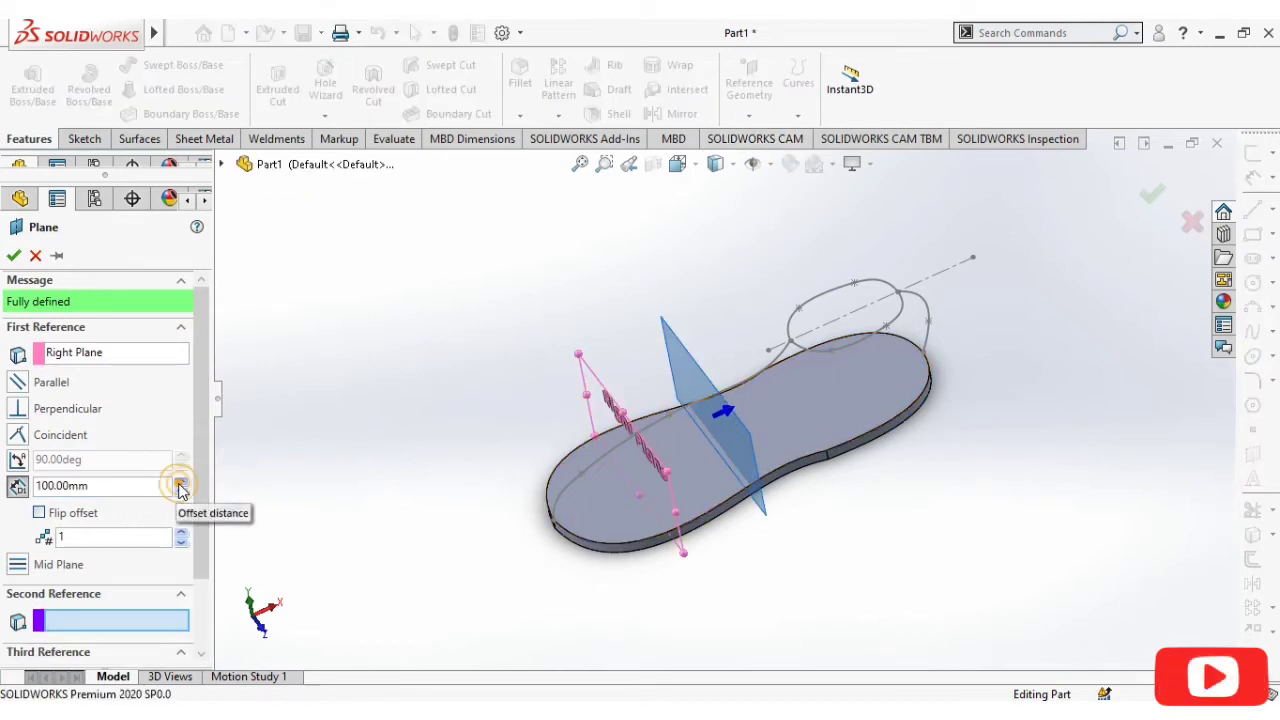
{"action": "left_click", "coordinate": [181, 486]}
{"action": "left_click", "coordinate": [181, 486]}
{"action": "left_click", "coordinate": [181, 486]}
{"action": "left_click", "coordinate": [181, 486]}
{"action": "left_click", "coordinate": [181, 486]}
{"action": "left_click", "coordinate": [181, 486]}
{"action": "left_click", "coordinate": [181, 486]}
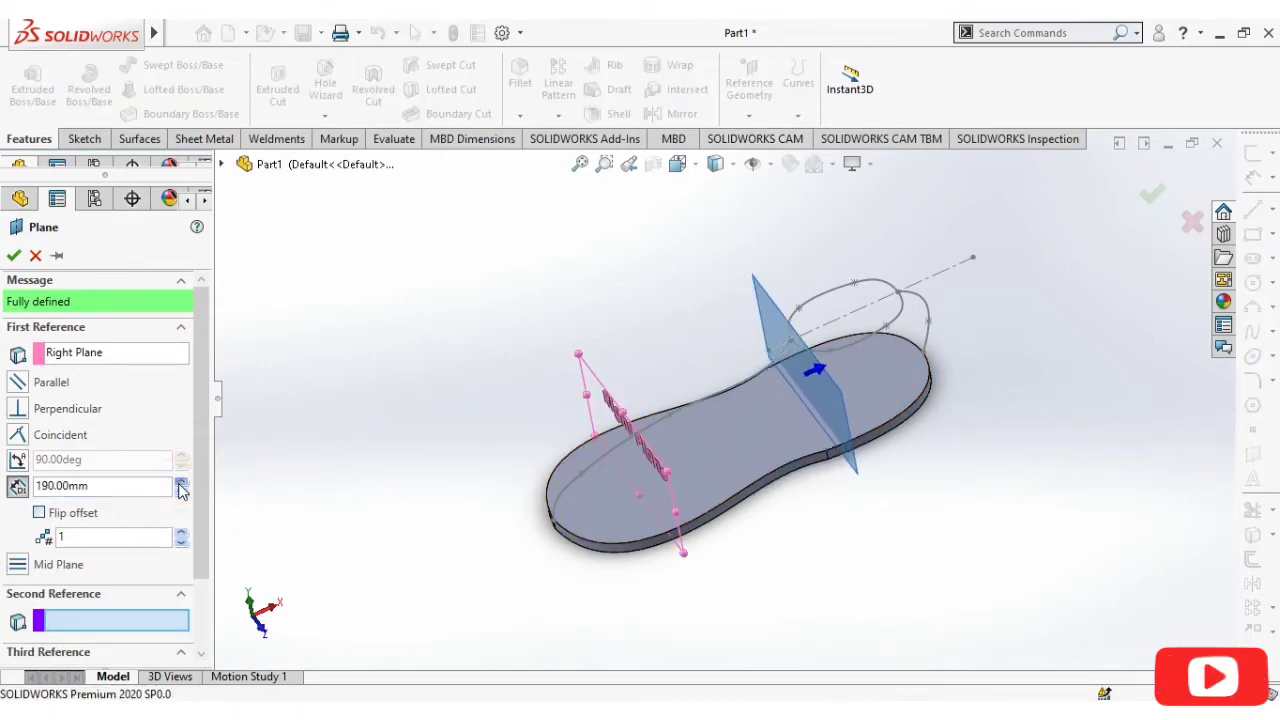
{"action": "left_click", "coordinate": [181, 486]}
{"action": "left_click", "coordinate": [181, 486]}
{"action": "left_click", "coordinate": [181, 486]}
{"action": "left_click", "coordinate": [181, 486]}
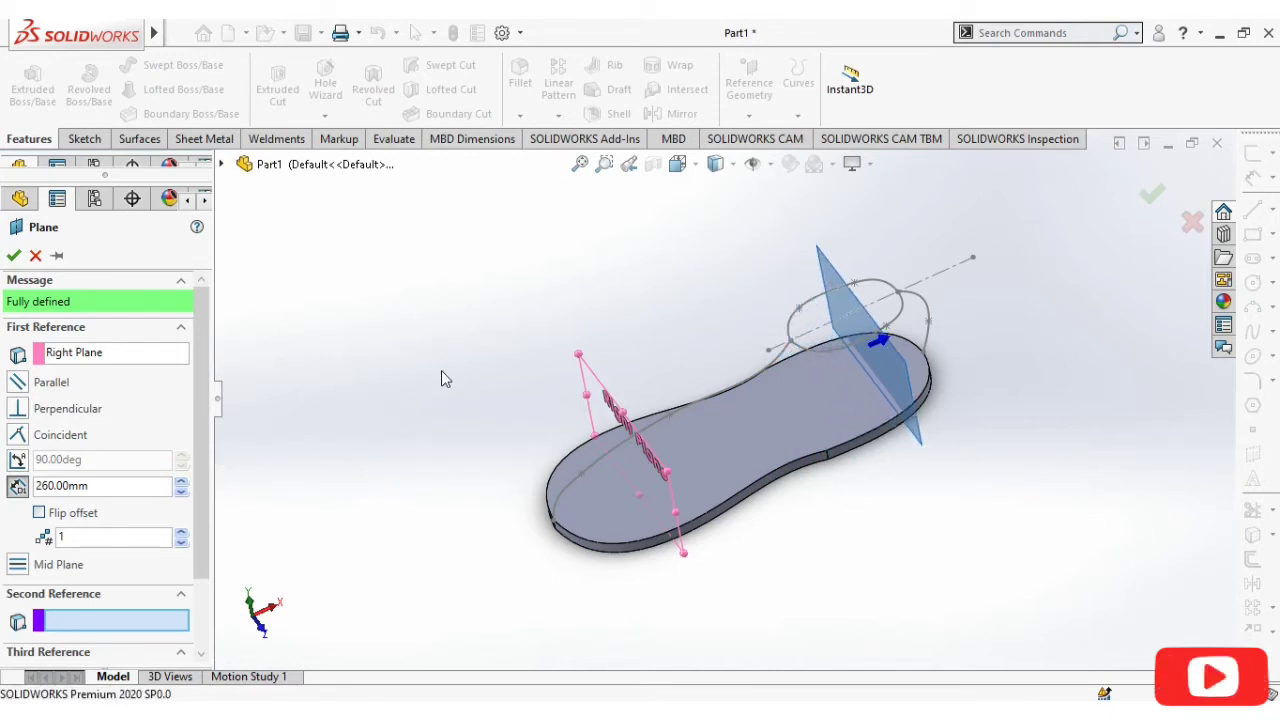
{"action": "middle_click_drag", "start_coordinate": [441, 370], "coordinate": [455, 373]}
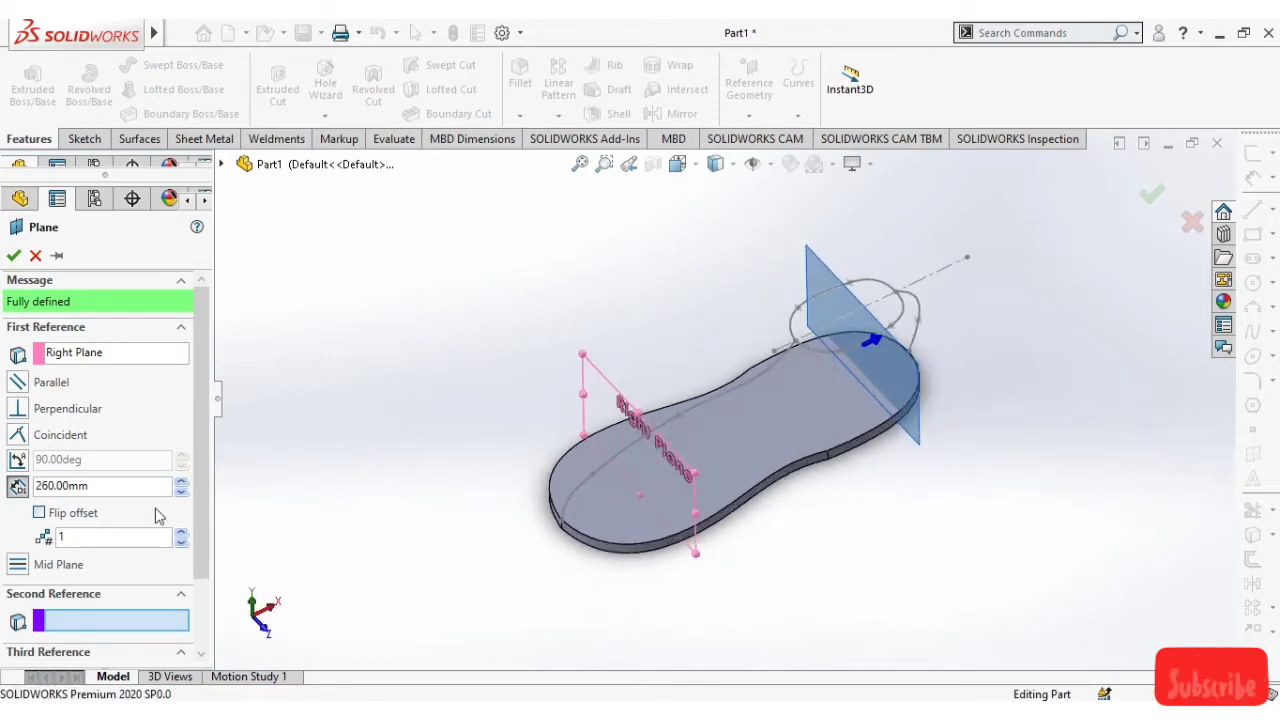
{"action": "double_click", "coordinate": [95, 484]}
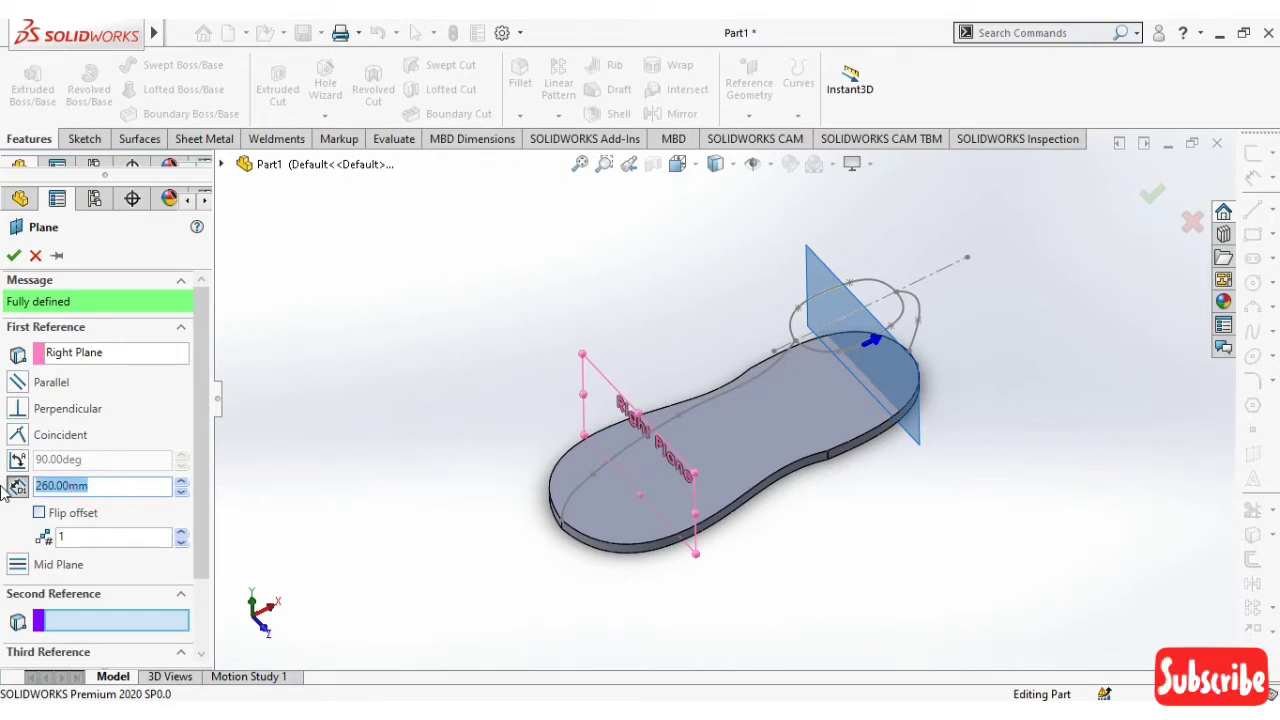
{"action": "type", "text": "255"}
{"action": "key", "text": "Return"}
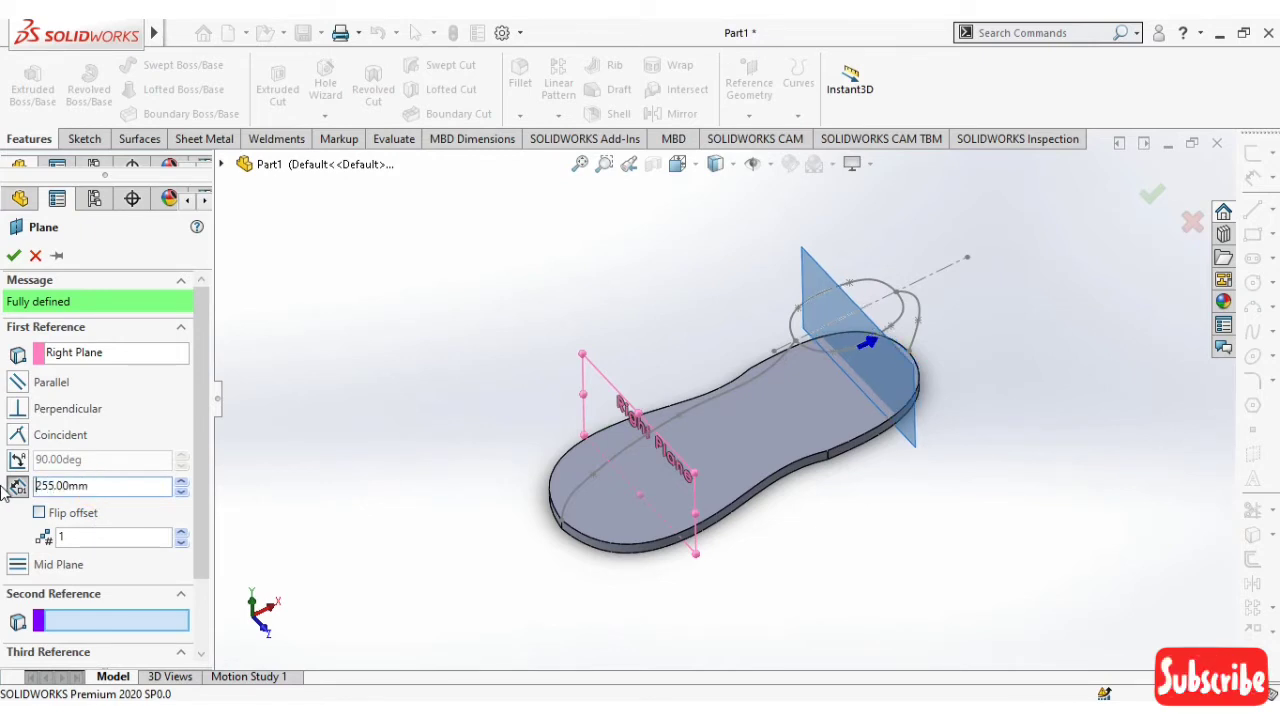
{"action": "left_click", "coordinate": [1155, 196]}
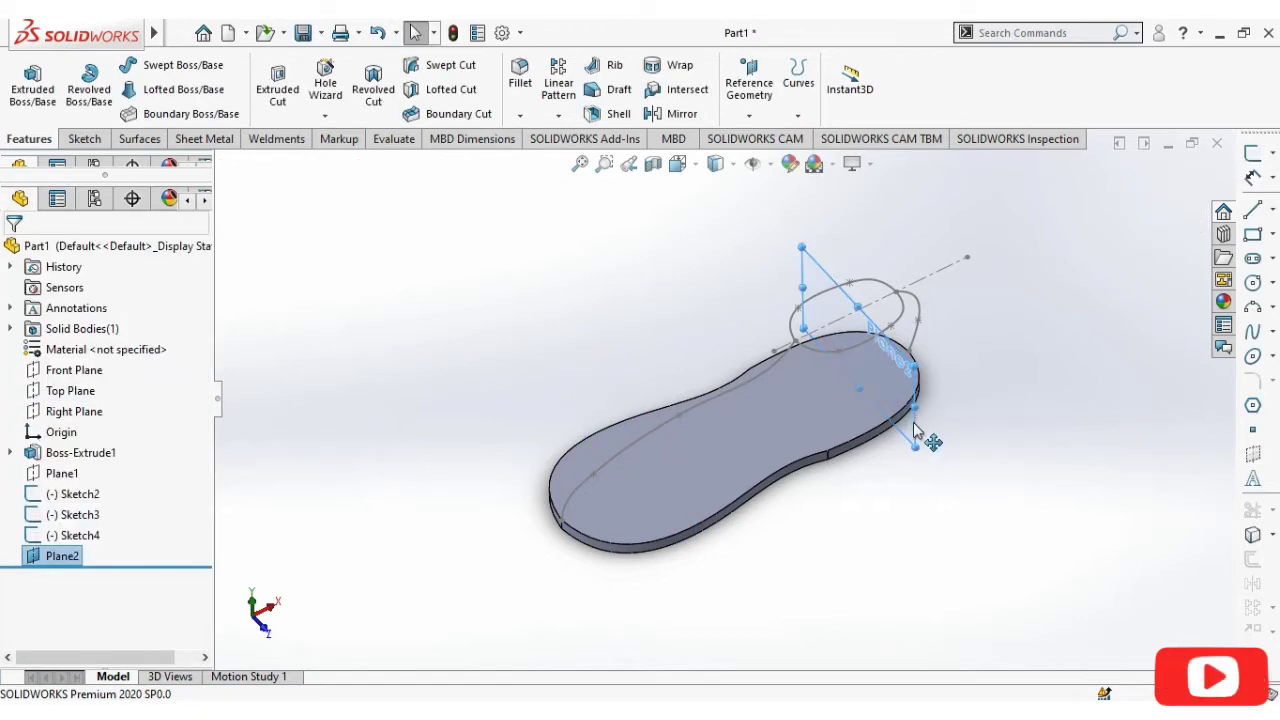
On Plane2, viewed normal, draw a spline from the opening loop's line end down to the sole
{"action": "right_click", "coordinate": [62, 556]}
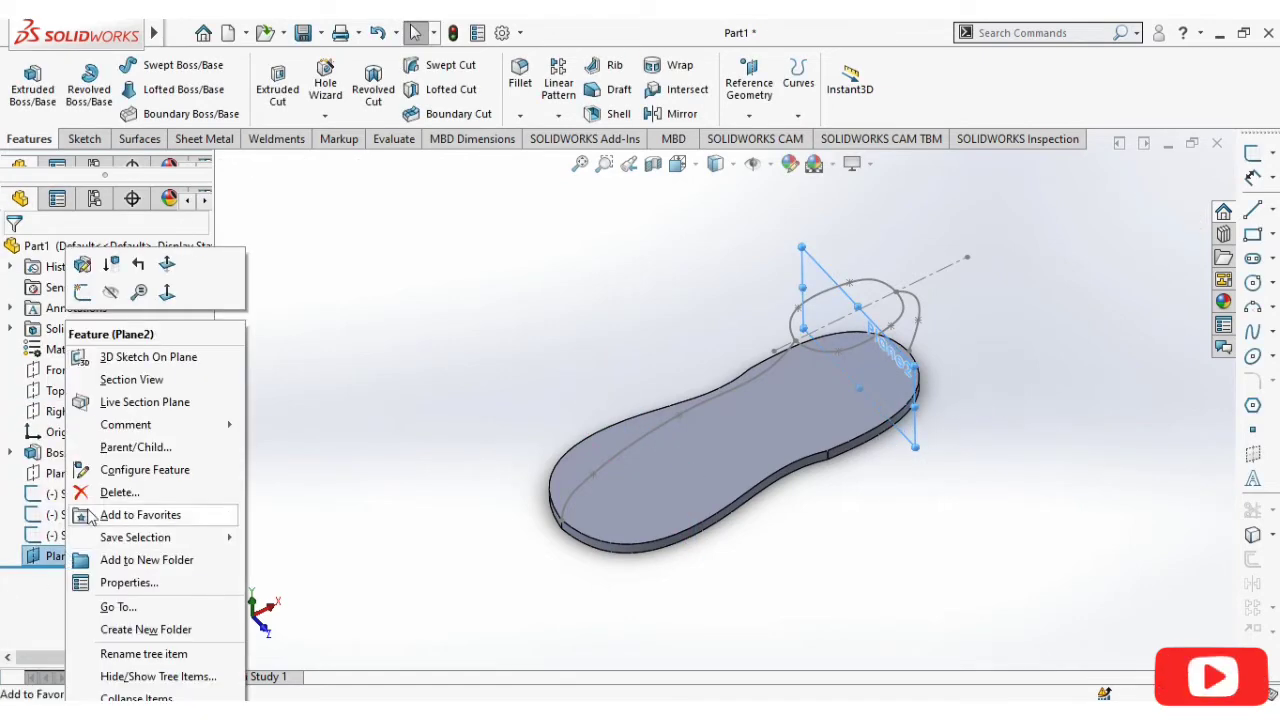
{"action": "left_click", "coordinate": [83, 293]}
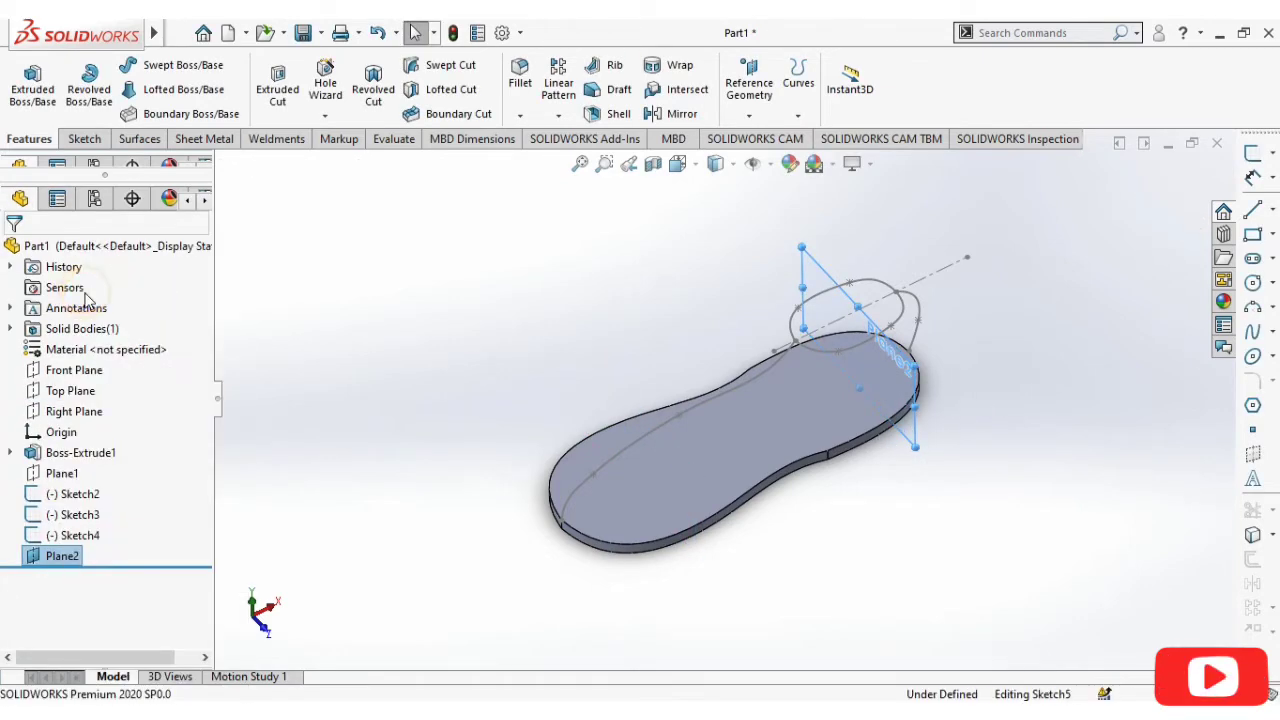
{"action": "left_click", "coordinate": [678, 164]}
{"action": "left_click", "coordinate": [785, 267]}
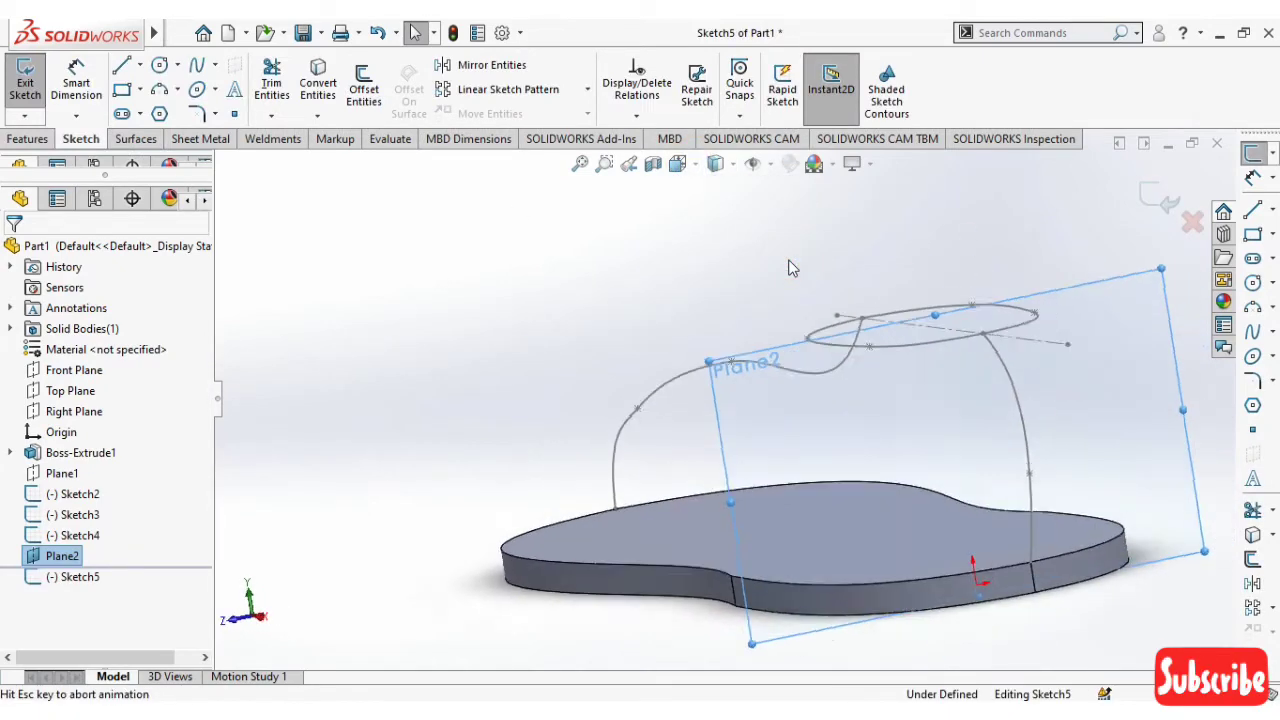
{"action": "left_click", "coordinate": [197, 64]}
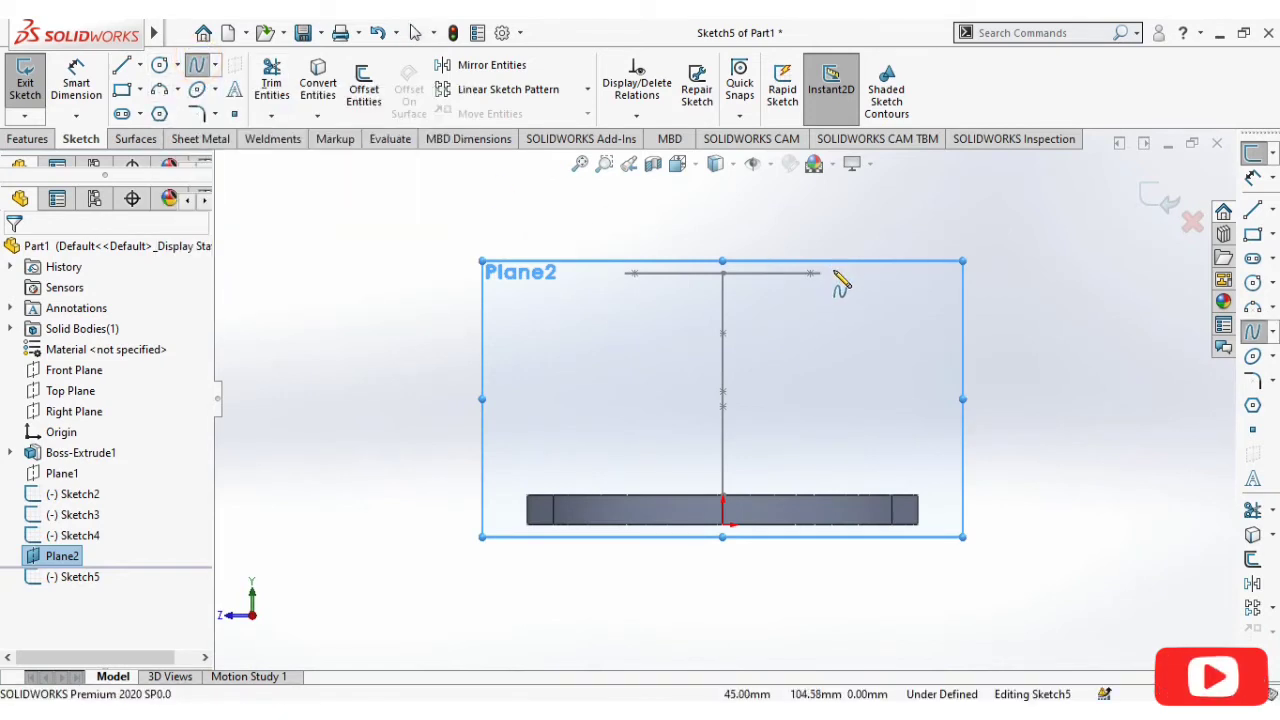
{"action": "left_click", "coordinate": [877, 351]}
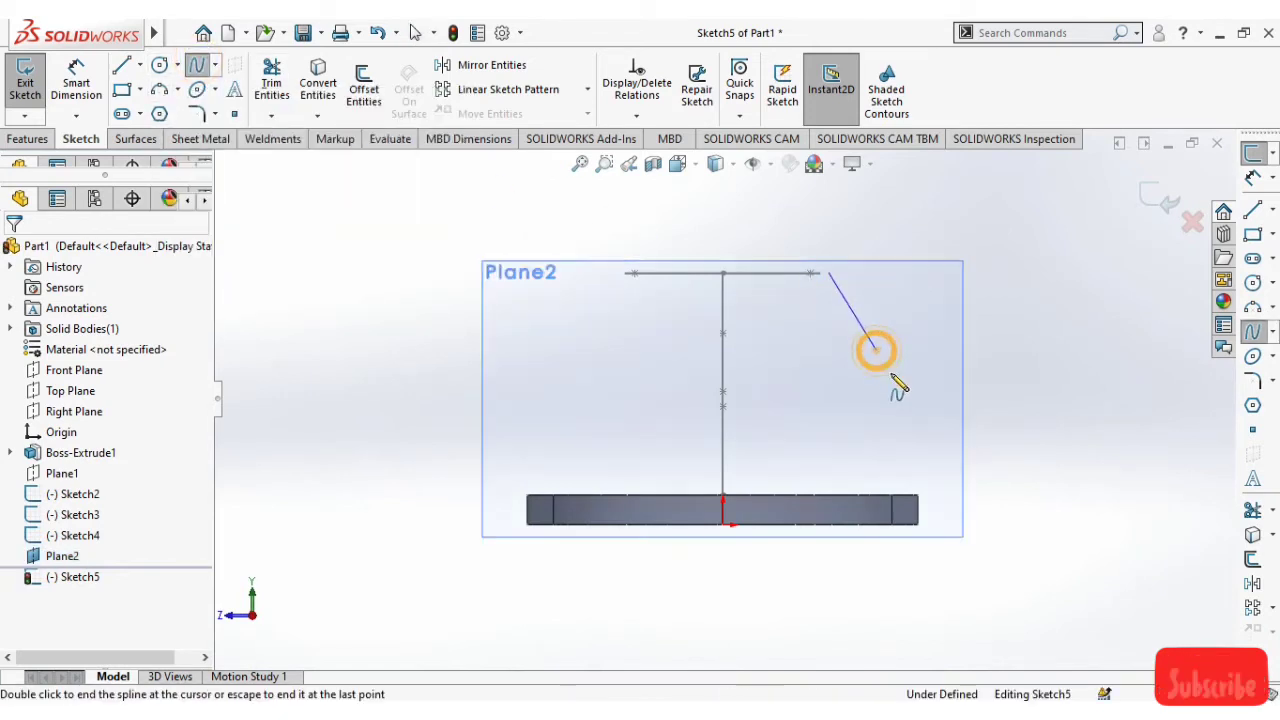
{"action": "double_click", "coordinate": [918, 486]}
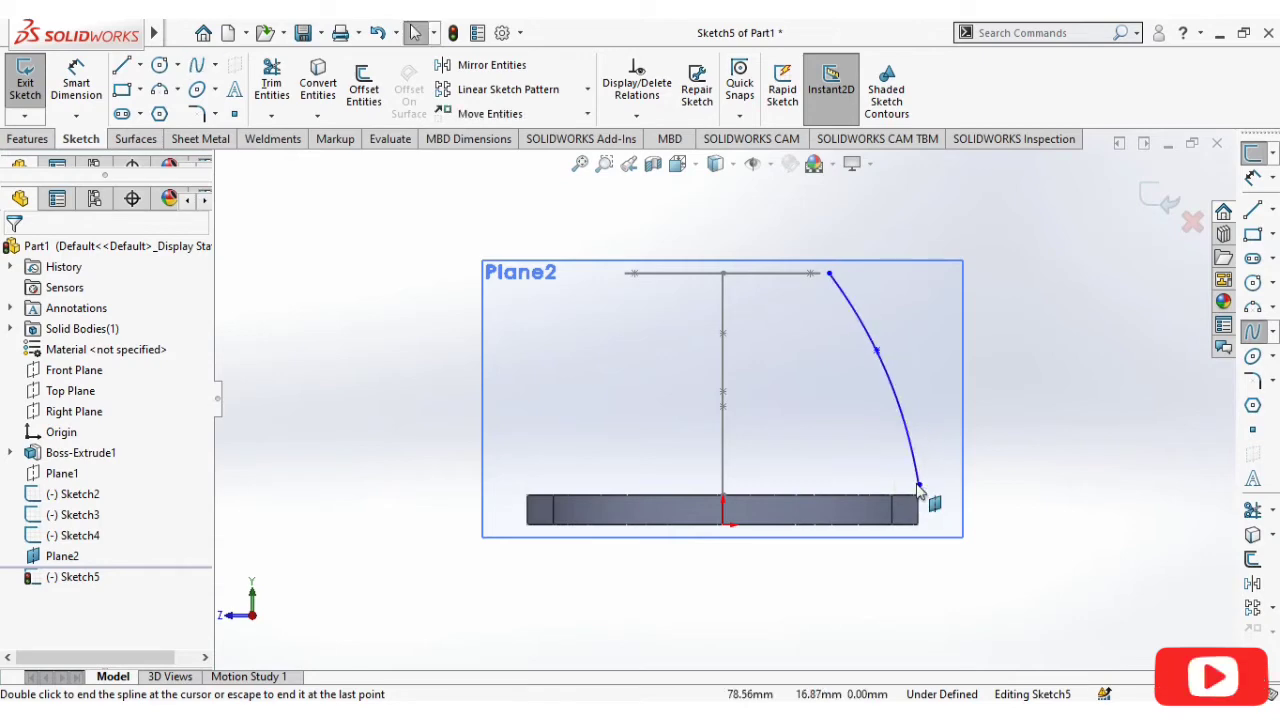
{"action": "mouse_move", "coordinate": [1040, 313]}
{"action": "middle_mouse_down"}
{"action": "mouse_move", "coordinate": [1008, 314]}
{"action": "mouse_move", "coordinate": [1020, 380]}
{"action": "mouse_move", "coordinate": [1017, 353]}
{"action": "mouse_move", "coordinate": [1000, 362]}
{"action": "middle_mouse_up"}
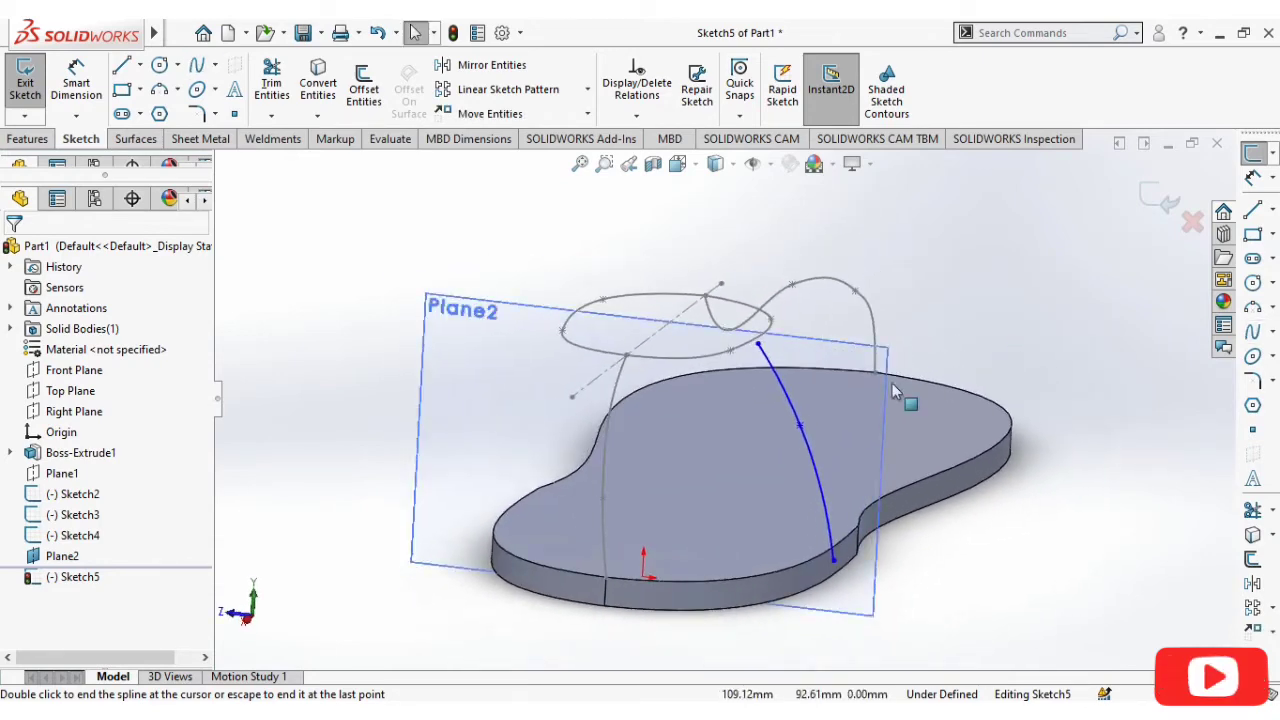
Attach the Plane2 spline's lower end onto the sole's top edge below the opening ellipse
{"action": "left_click", "coordinate": [740, 350], "text": "ctrl"}
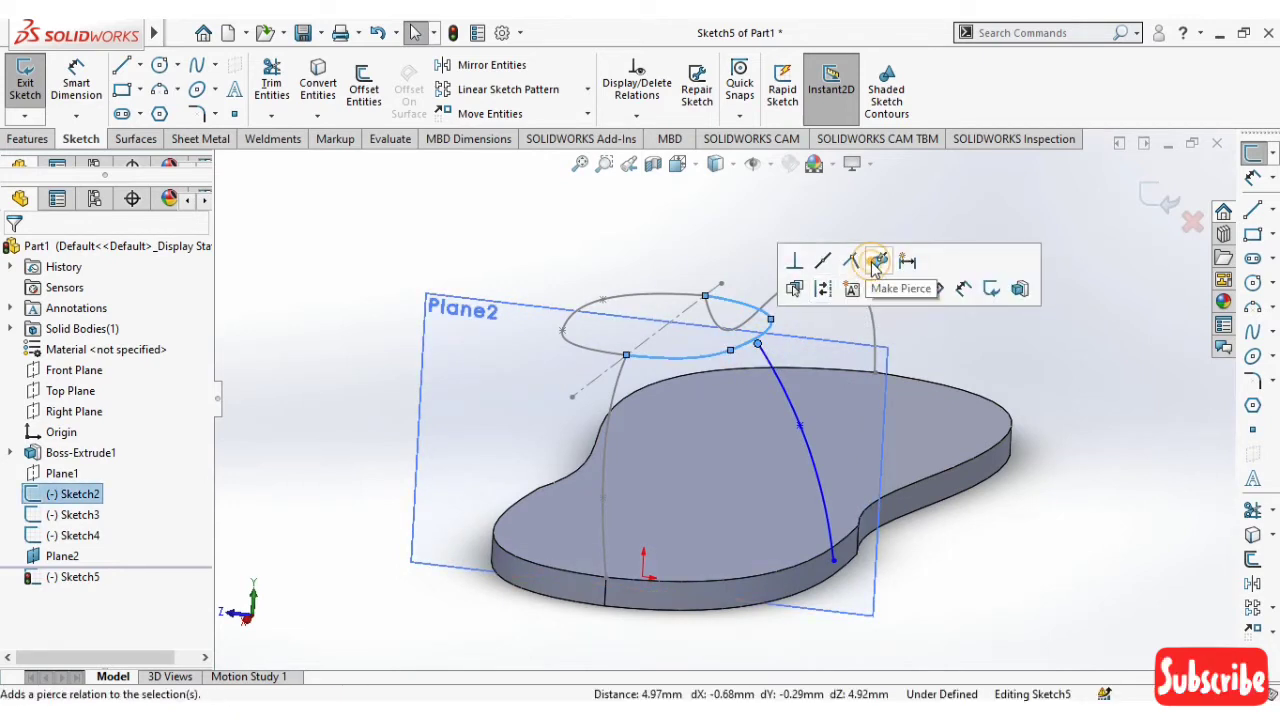
{"action": "middle_click_drag", "start_coordinate": [1014, 486], "coordinate": [951, 558]}
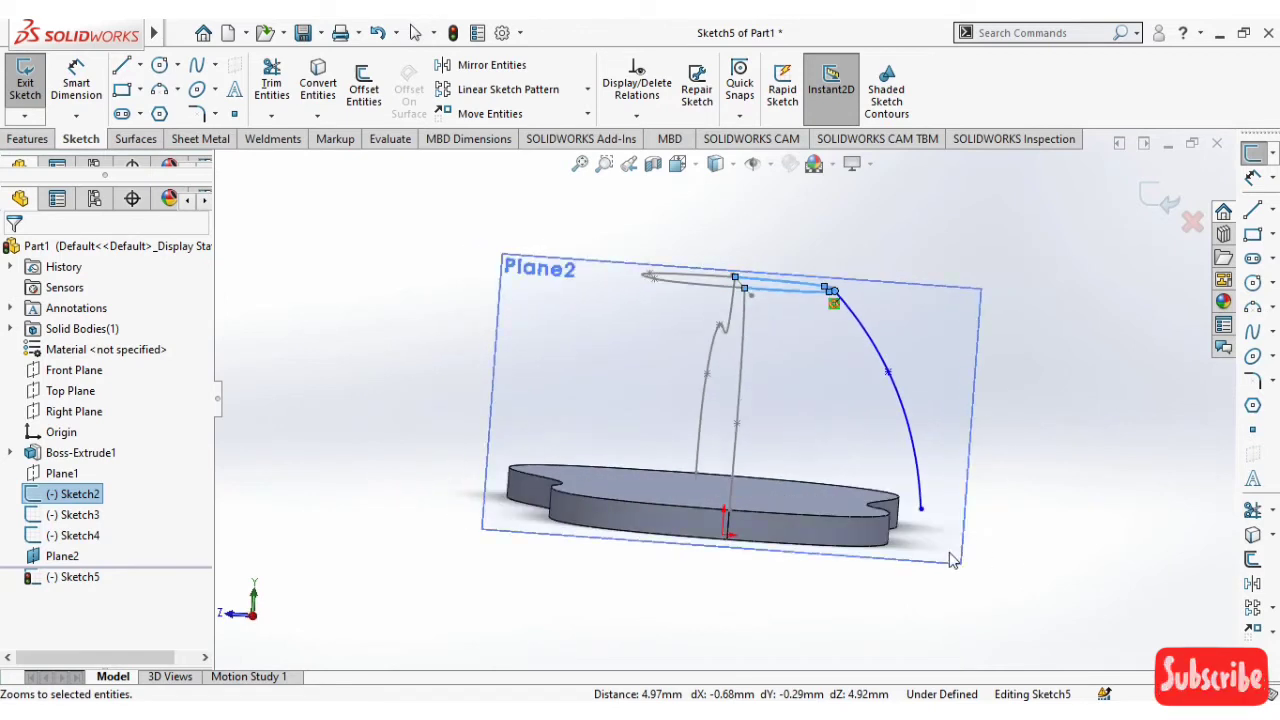
{"action": "left_click", "coordinate": [889, 520], "text": "ctrl"}
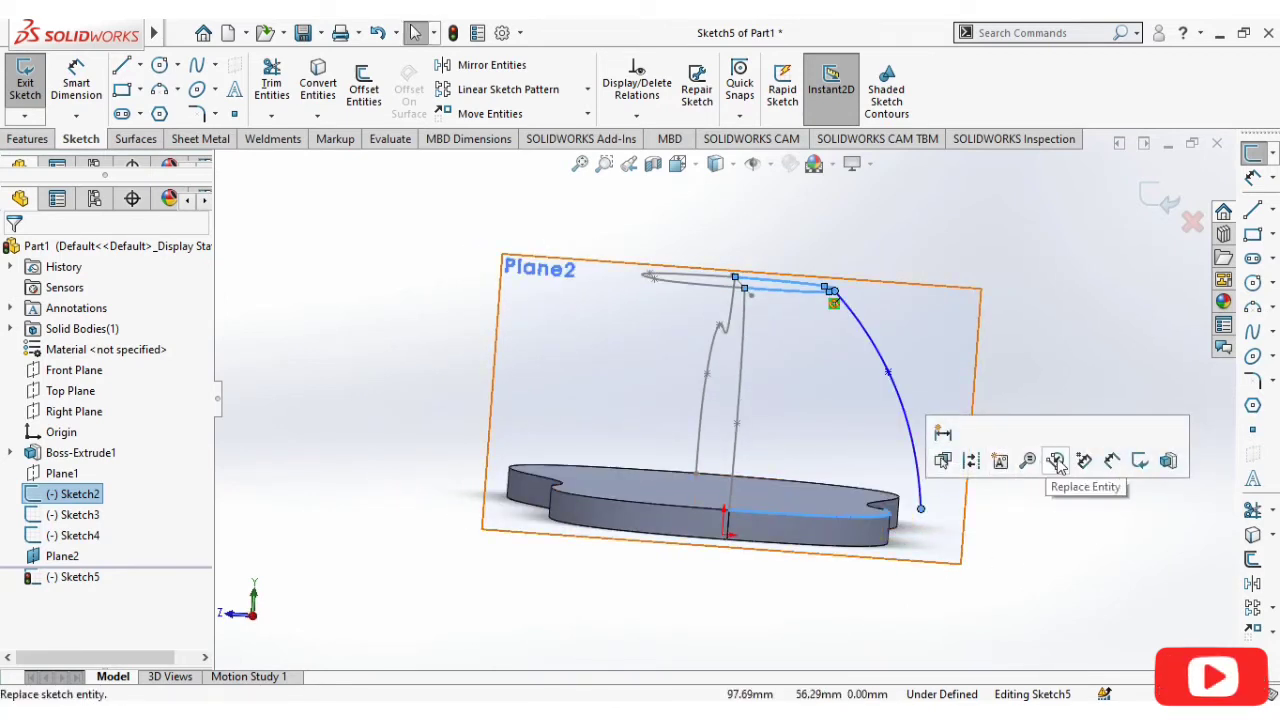
{"action": "left_click", "coordinate": [1069, 318]}
{"action": "middle_click_drag", "start_coordinate": [1070, 418], "coordinate": [903, 588]}
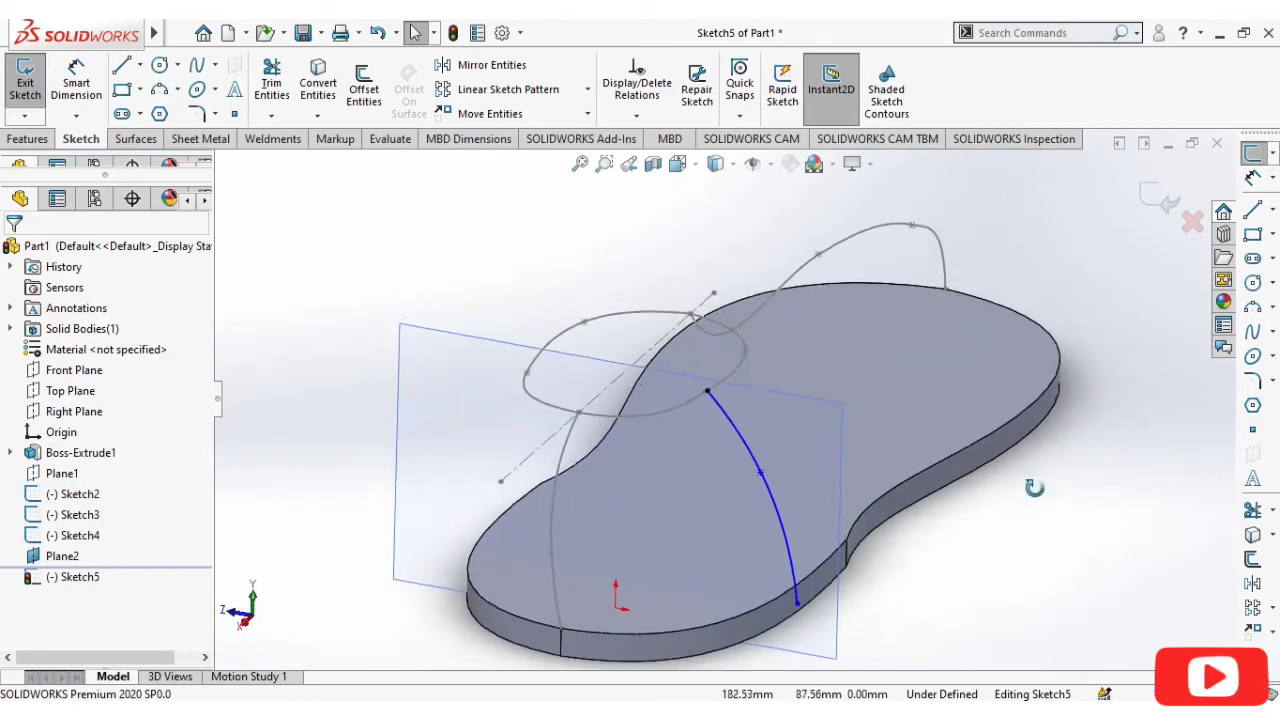
{"action": "left_click", "coordinate": [795, 612], "text": "ctrl"}
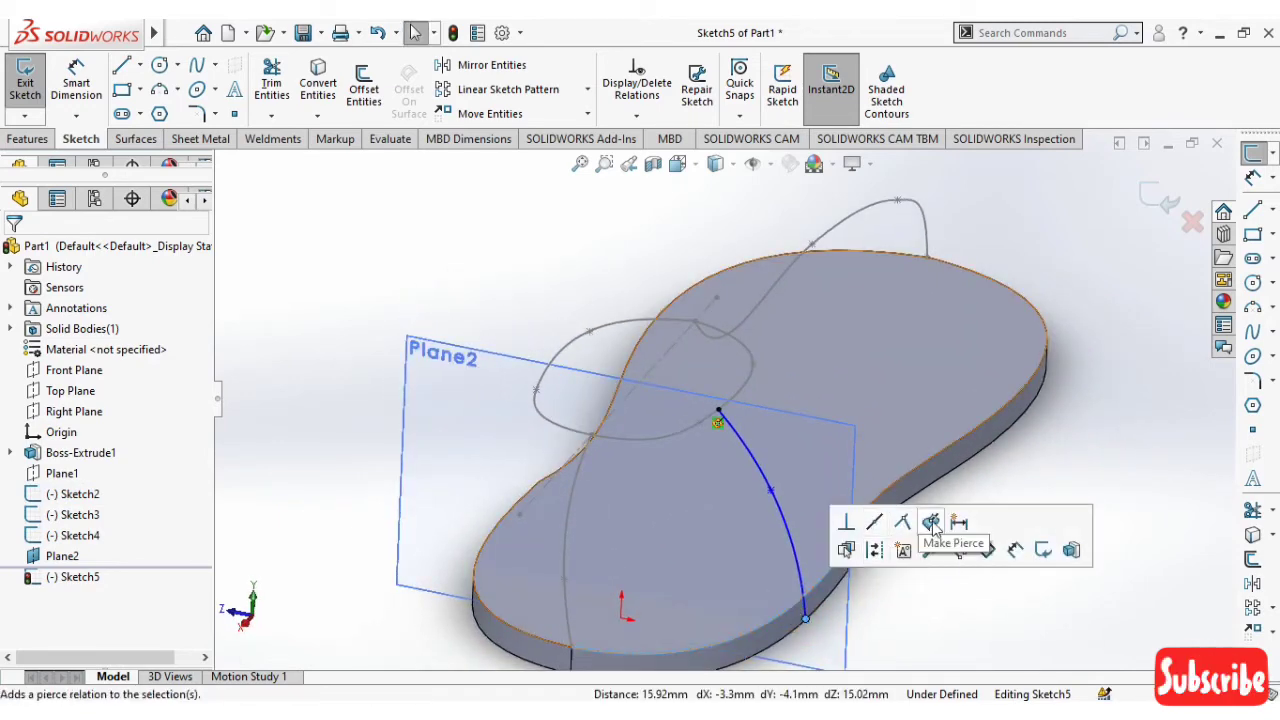
{"action": "left_click", "coordinate": [950, 543]}
Fit the model, view Plane2 face-on, then orbit to inspect the spline in 3D
{"action": "key", "text": "f"}
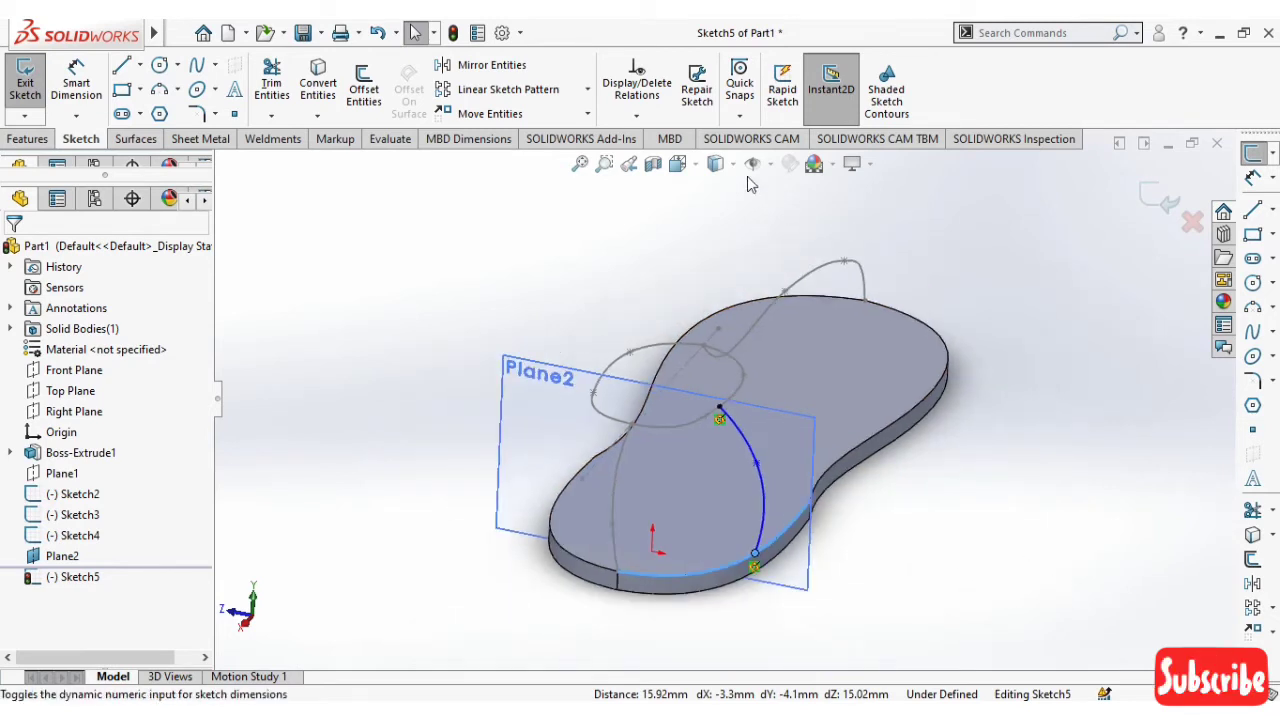
{"action": "left_click", "coordinate": [697, 170]}
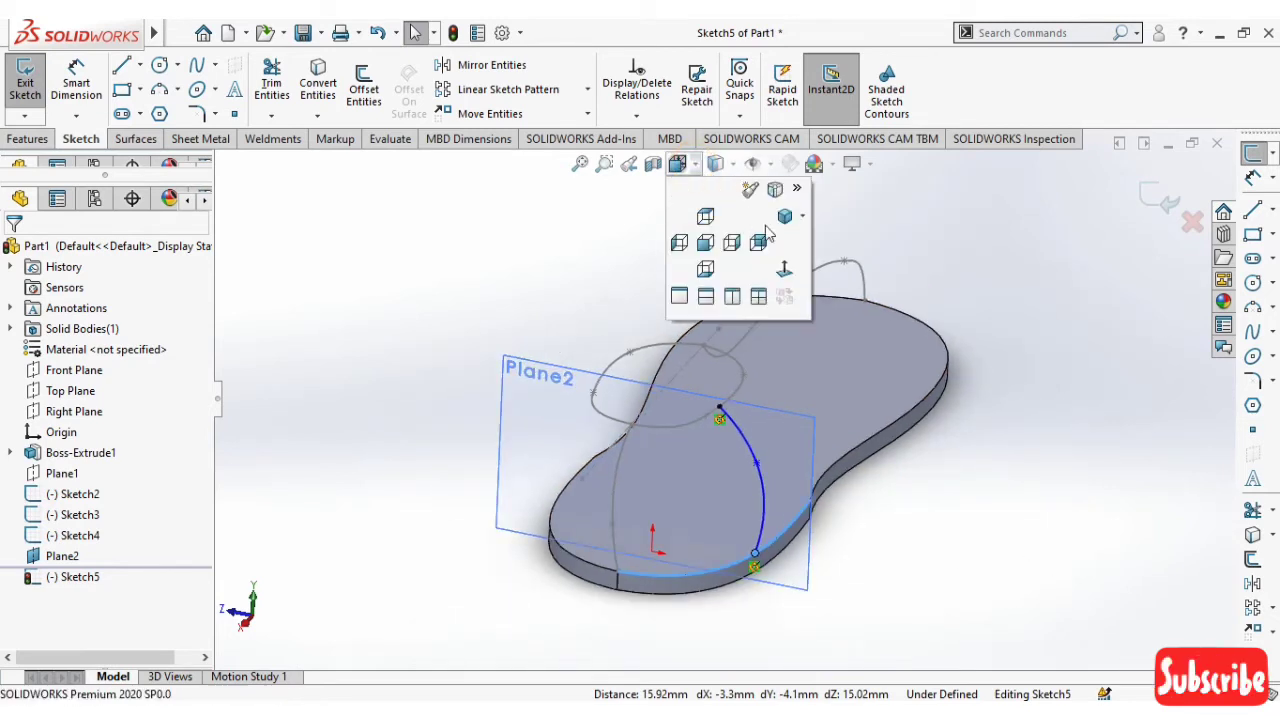
{"action": "left_click", "coordinate": [783, 277]}
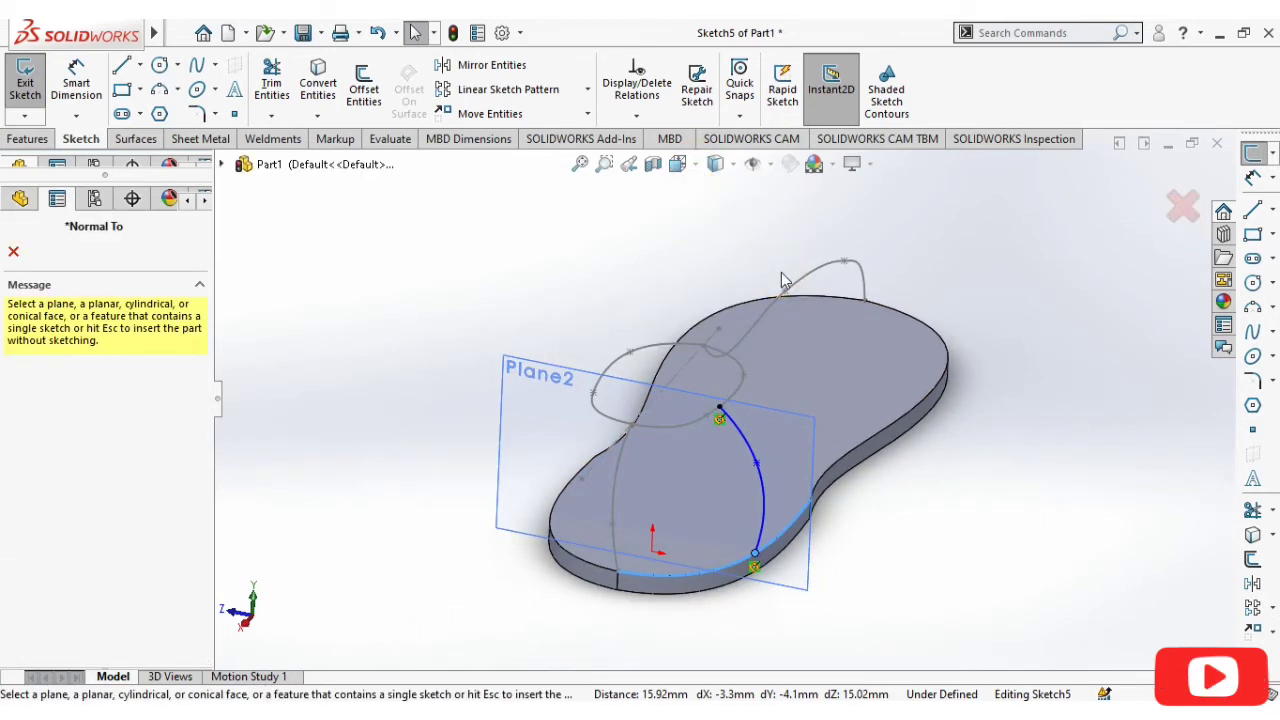
{"action": "left_click", "coordinate": [14, 252]}
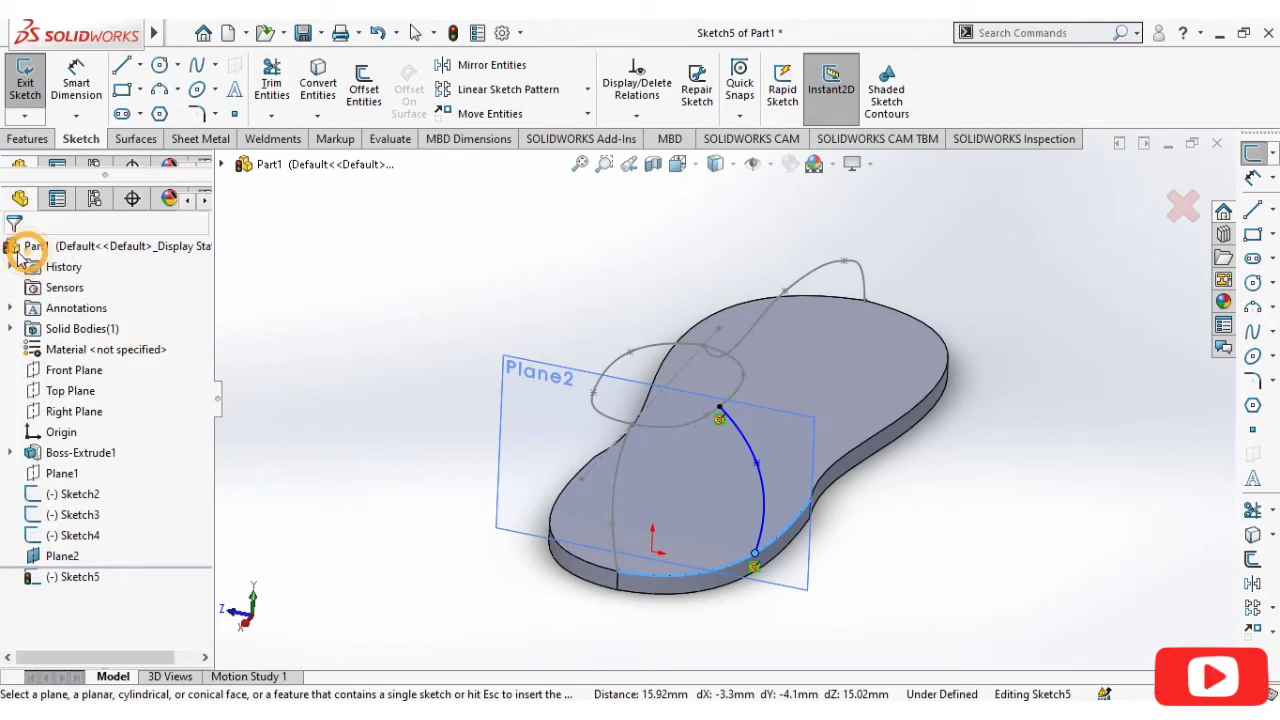
{"action": "left_click", "coordinate": [693, 170]}
{"action": "left_click", "coordinate": [784, 269]}
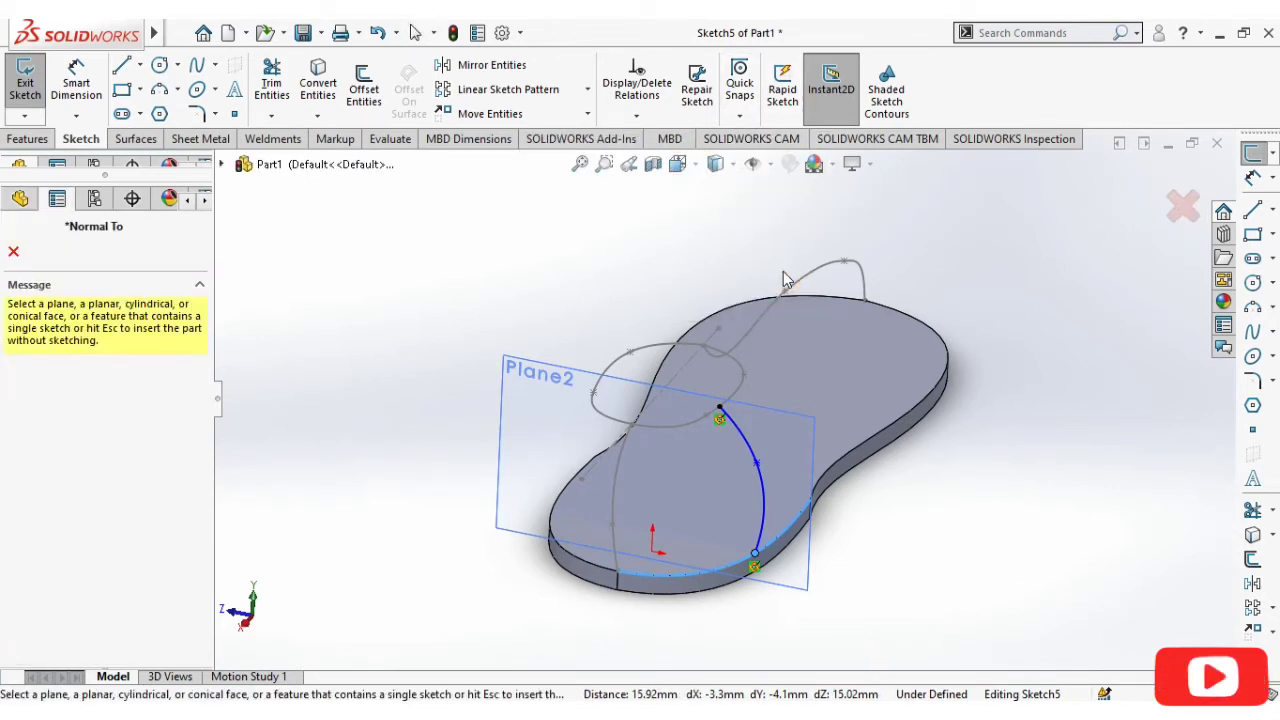
{"action": "left_click", "coordinate": [14, 252]}
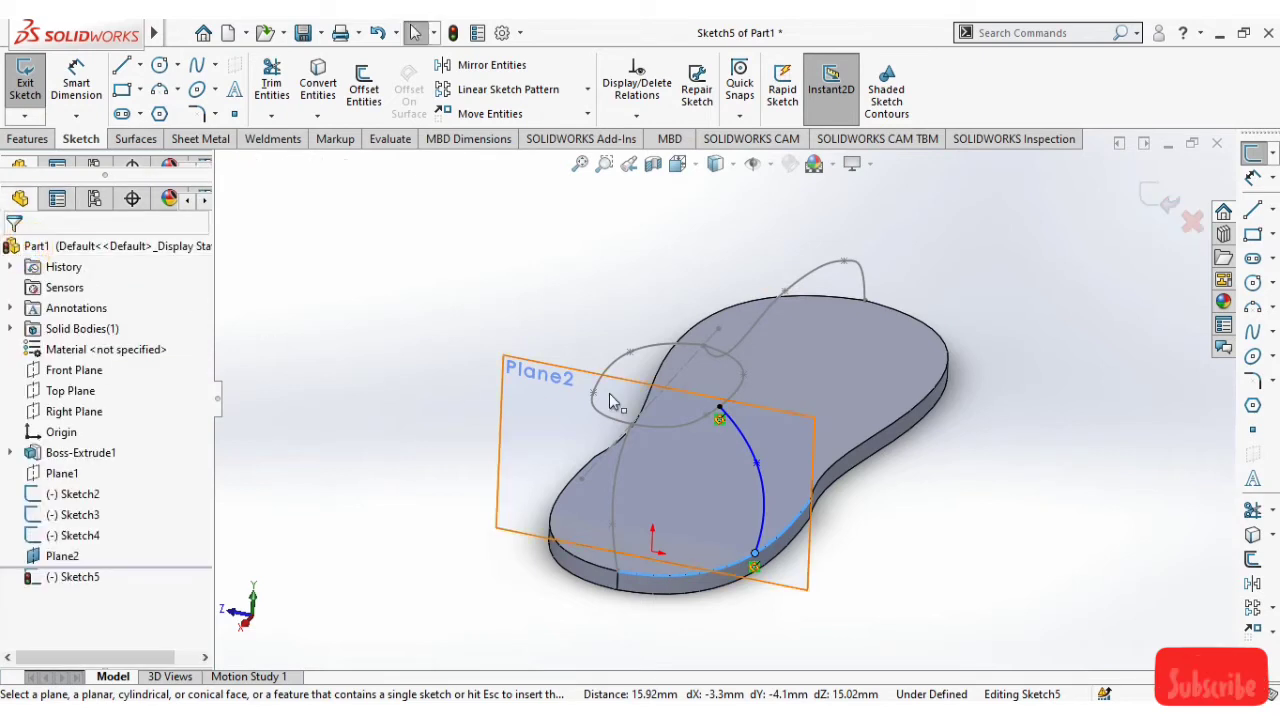
{"action": "mouse_move", "coordinate": [1038, 470]}
{"action": "middle_mouse_down"}
{"action": "mouse_move", "coordinate": [1077, 449]}
{"action": "mouse_move", "coordinate": [1062, 429]}
{"action": "middle_mouse_up"}
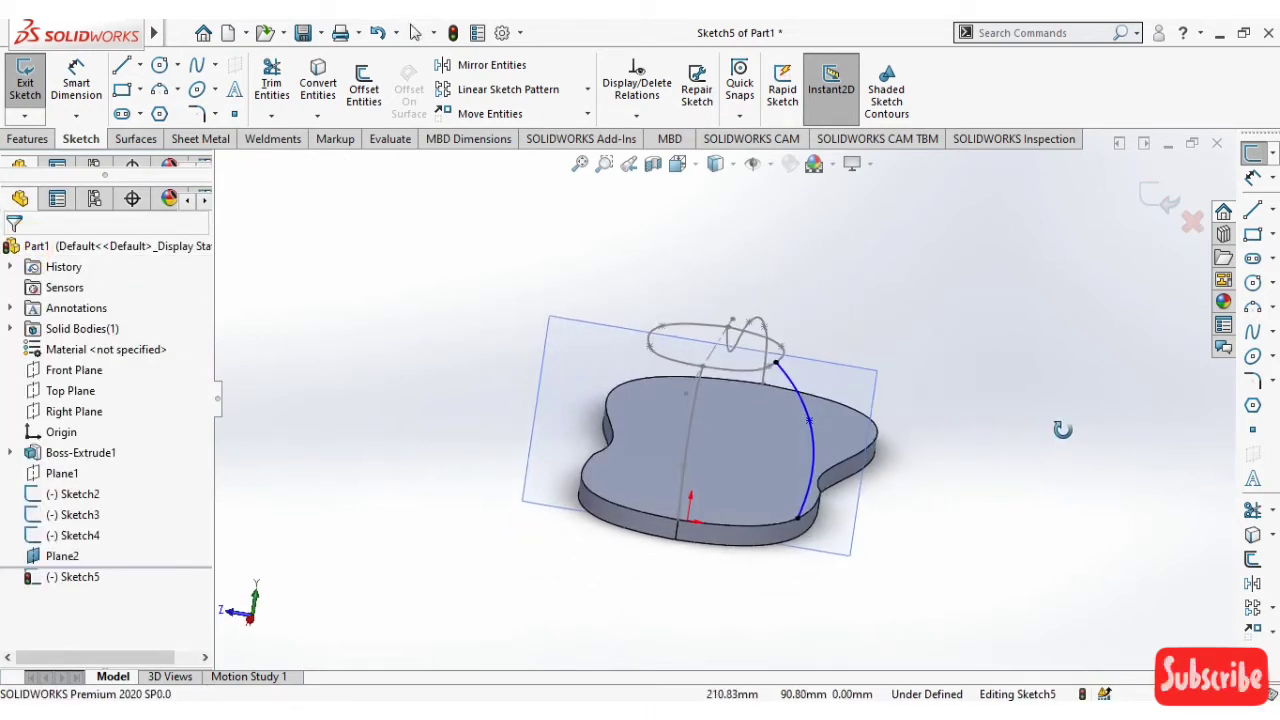
In a Normal To view, drag the spline's handle so its lower part rises steeply, then close Sketch5
{"action": "left_click", "coordinate": [677, 163]}
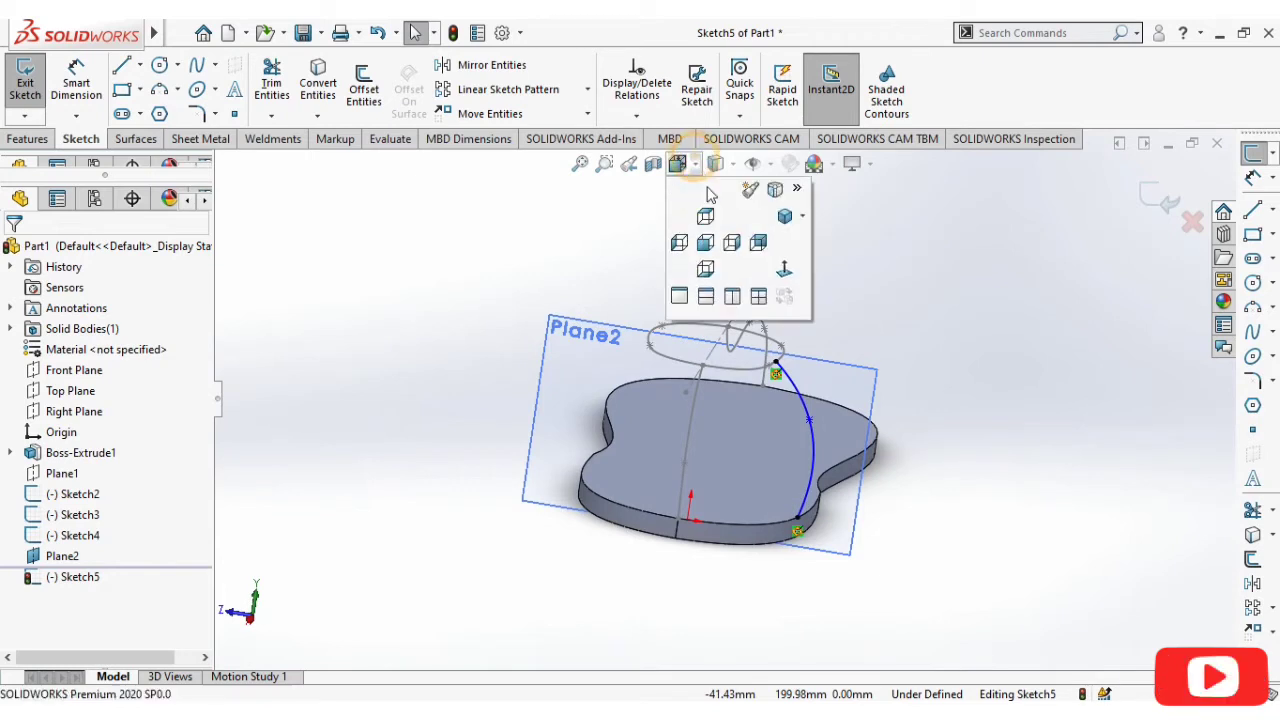
{"action": "left_click", "coordinate": [785, 270]}
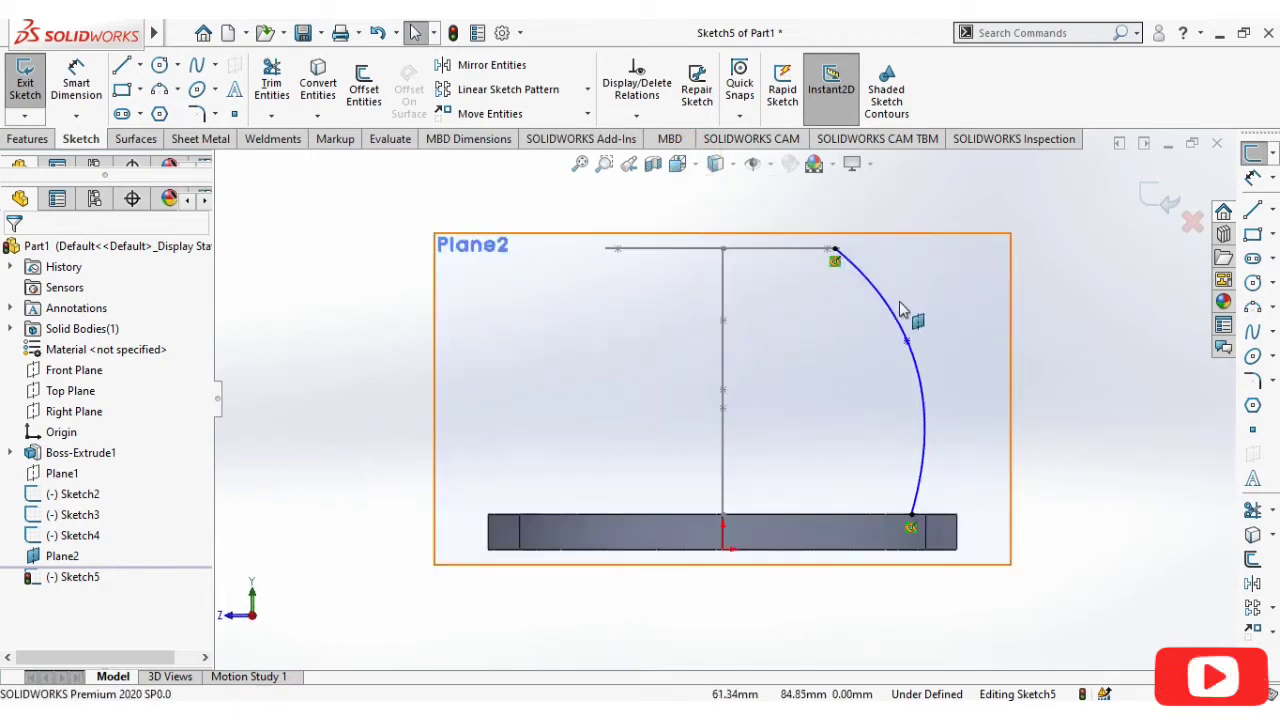
{"action": "left_click", "coordinate": [923, 370]}
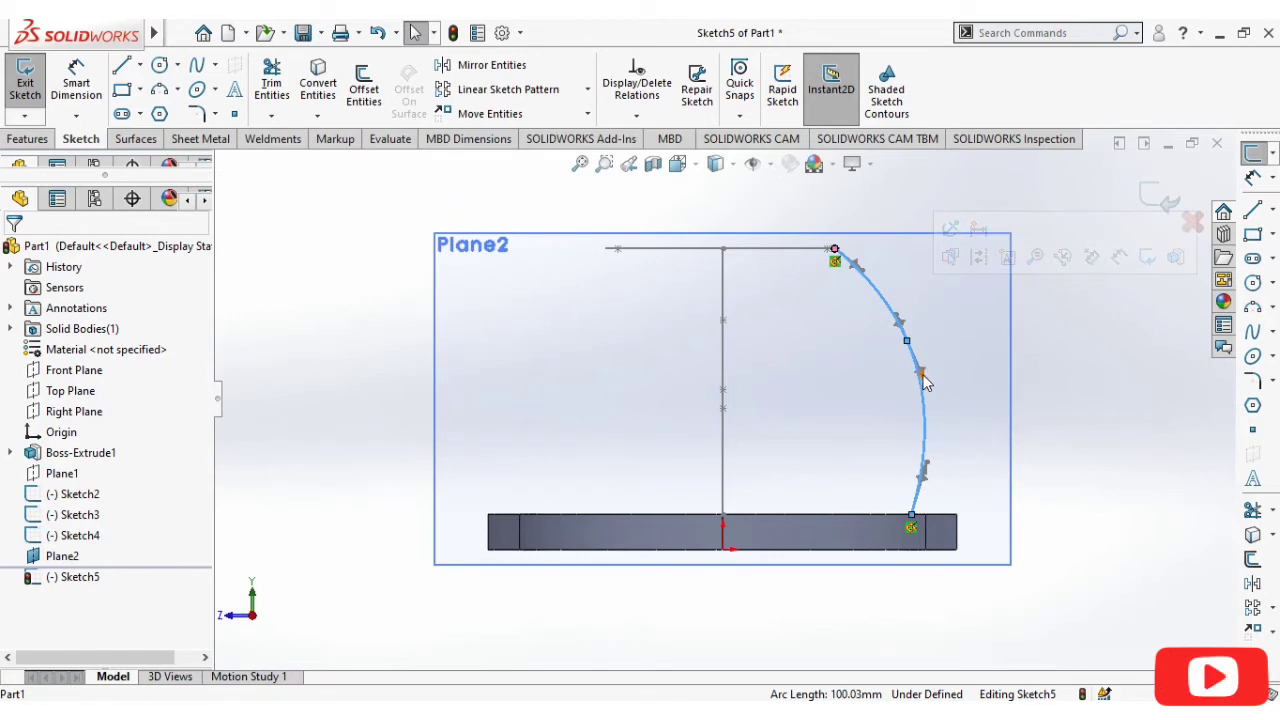
{"action": "left_click_drag", "start_coordinate": [921, 368], "coordinate": [917, 380]}
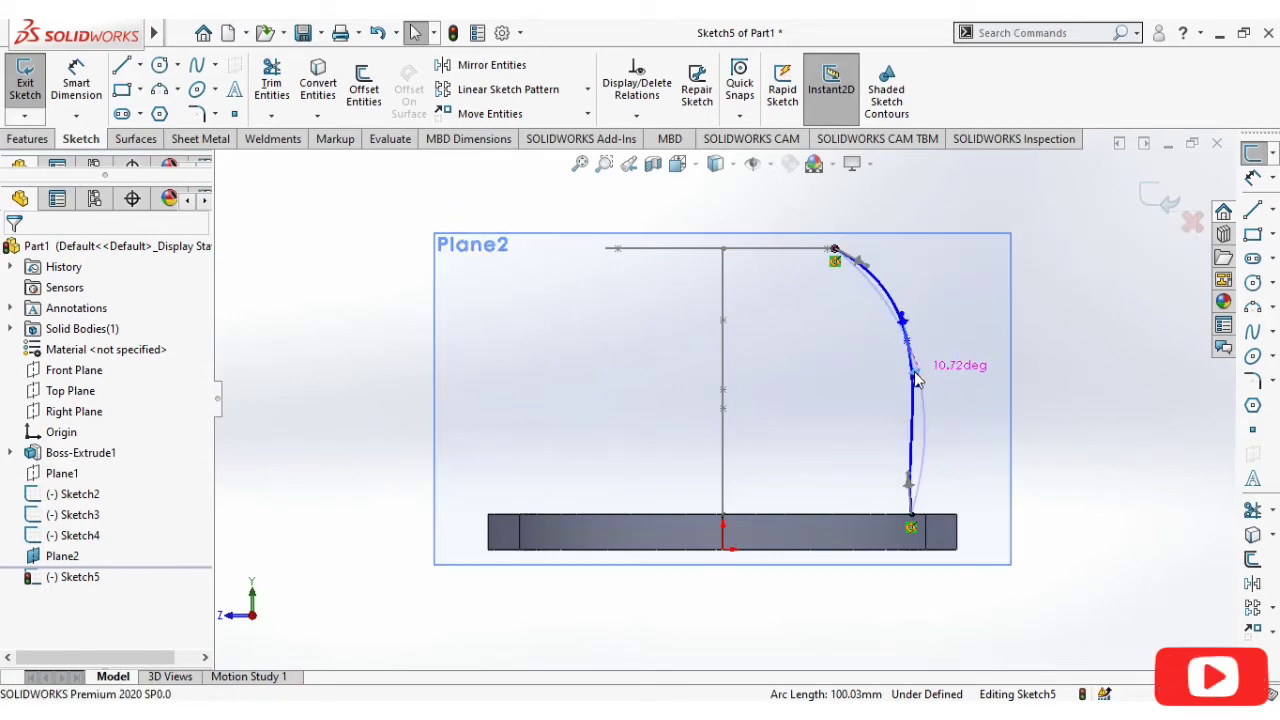
{"action": "mouse_move", "coordinate": [1116, 344]}
{"action": "middle_mouse_down"}
{"action": "mouse_move", "coordinate": [1125, 360]}
{"action": "mouse_move", "coordinate": [1129, 262]}
{"action": "middle_mouse_up"}
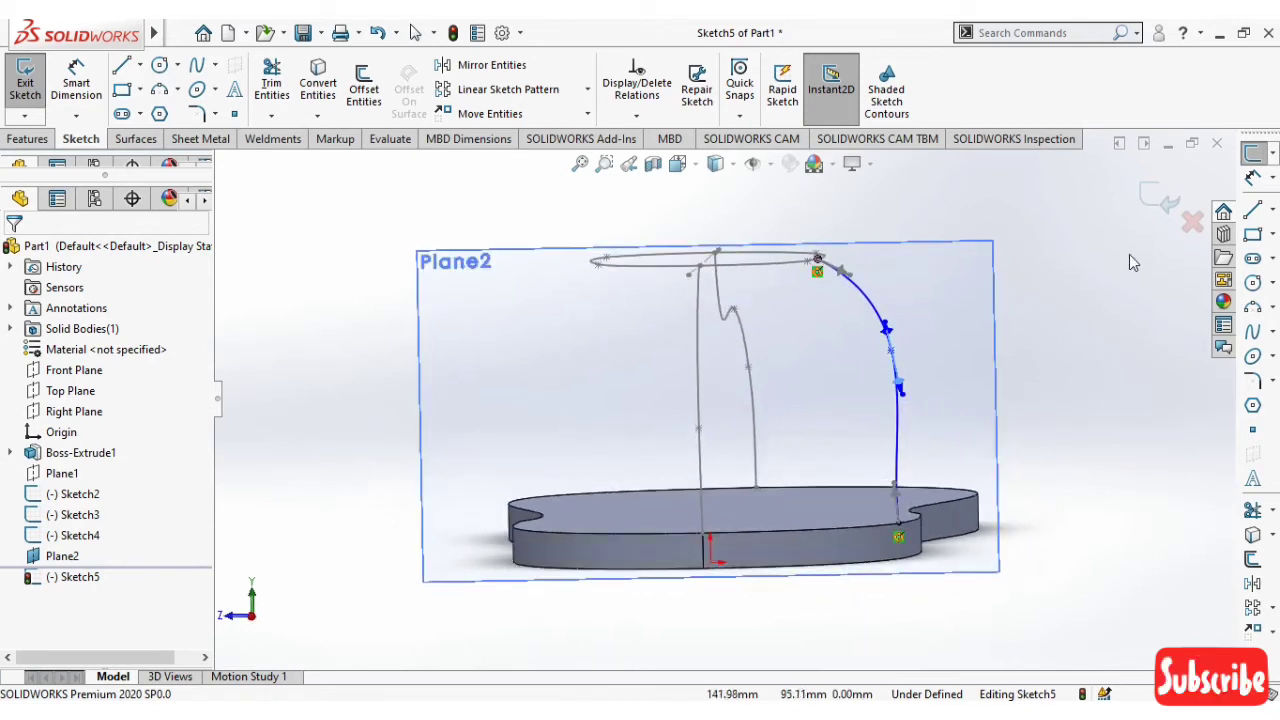
{"action": "left_click", "coordinate": [1160, 212]}
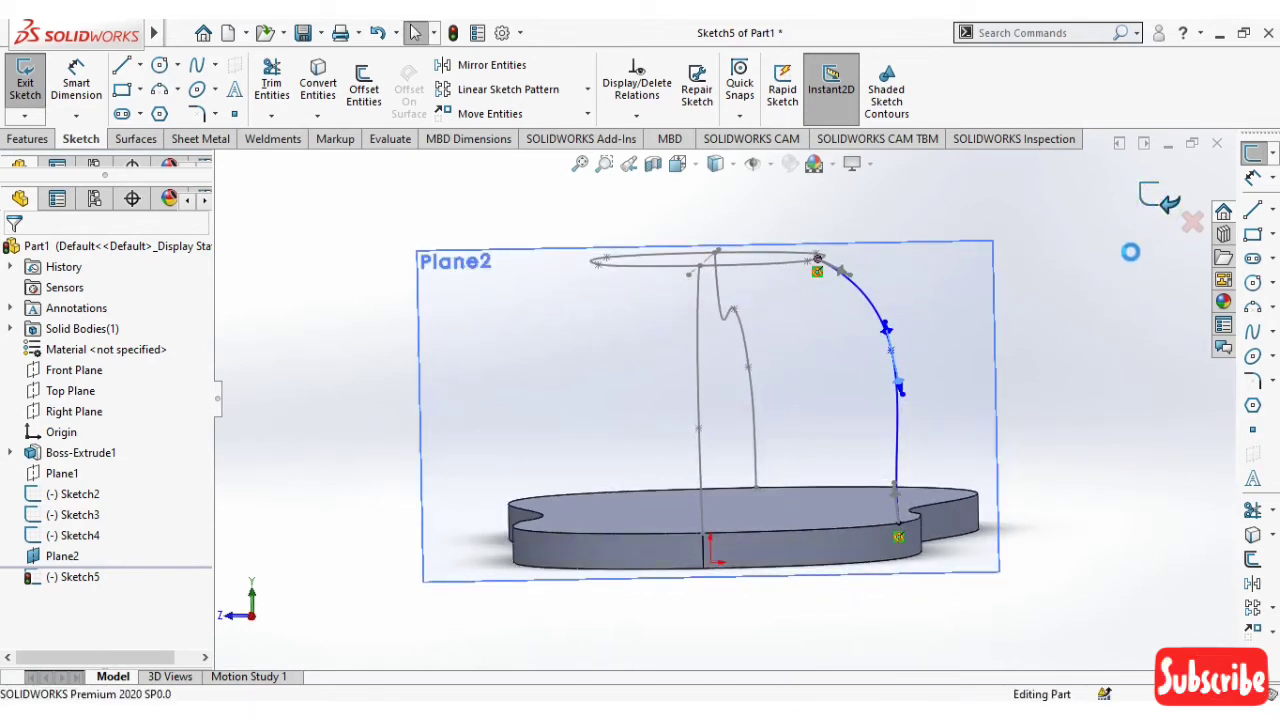
Start a new sketch on Plane2 and view it face-on
{"action": "right_click", "coordinate": [450, 320]}
{"action": "left_click", "coordinate": [492, 288]}
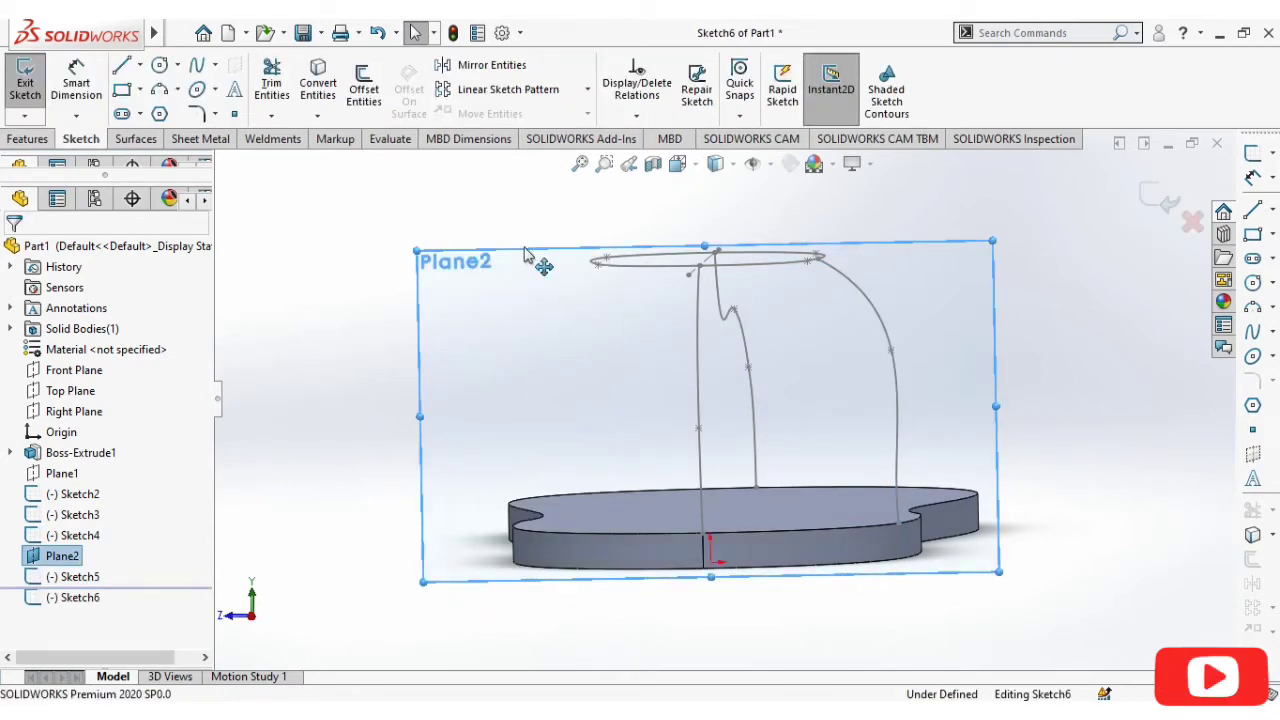
{"action": "left_click", "coordinate": [677, 163]}
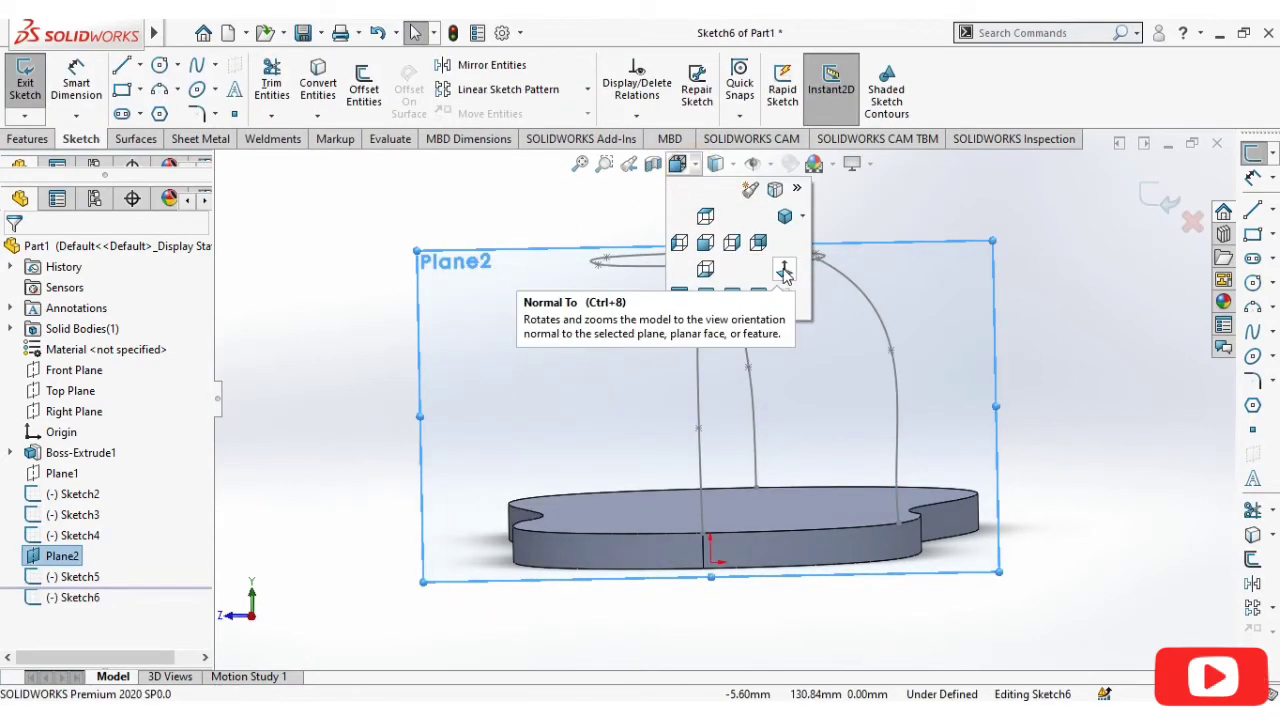
{"action": "left_click", "coordinate": [784, 267]}
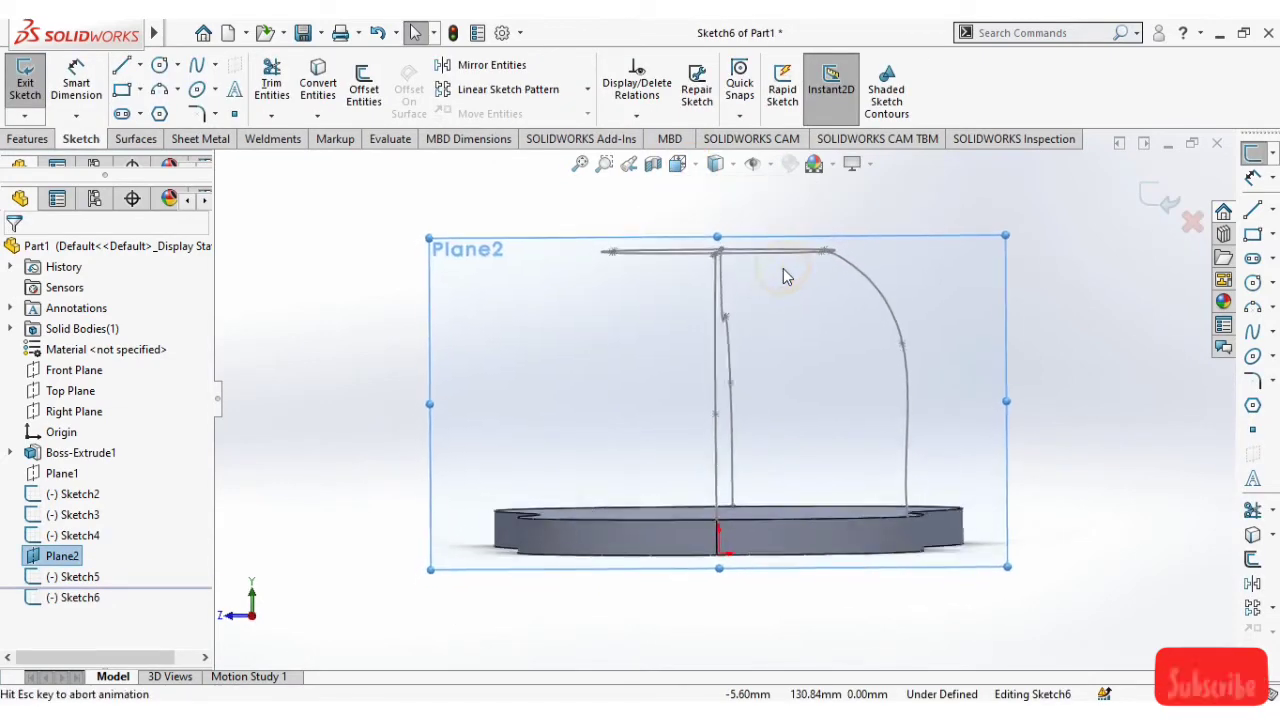
Copy the Sketch5 guide spline into Sketch6 with Convert Entities
{"action": "left_click", "coordinate": [197, 65]}
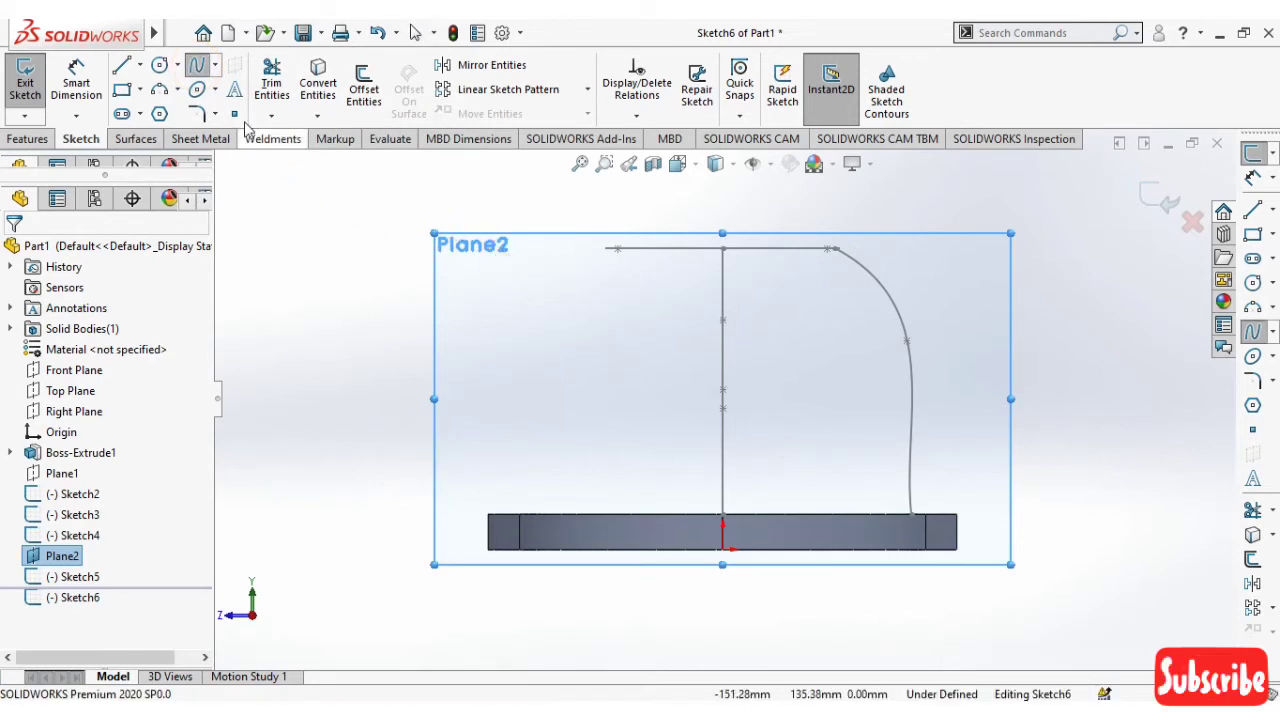
{"action": "left_click", "coordinate": [197, 65]}
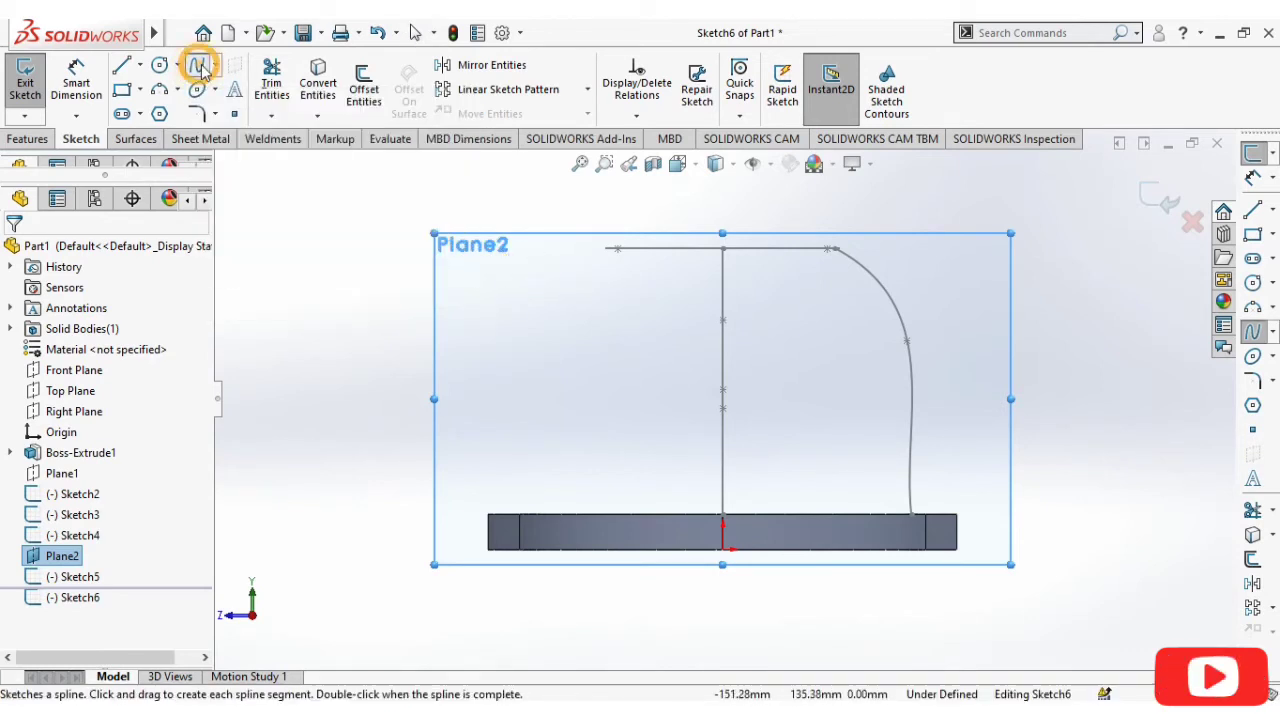
{"action": "left_click", "coordinate": [318, 85]}
{"action": "left_click", "coordinate": [897, 305]}
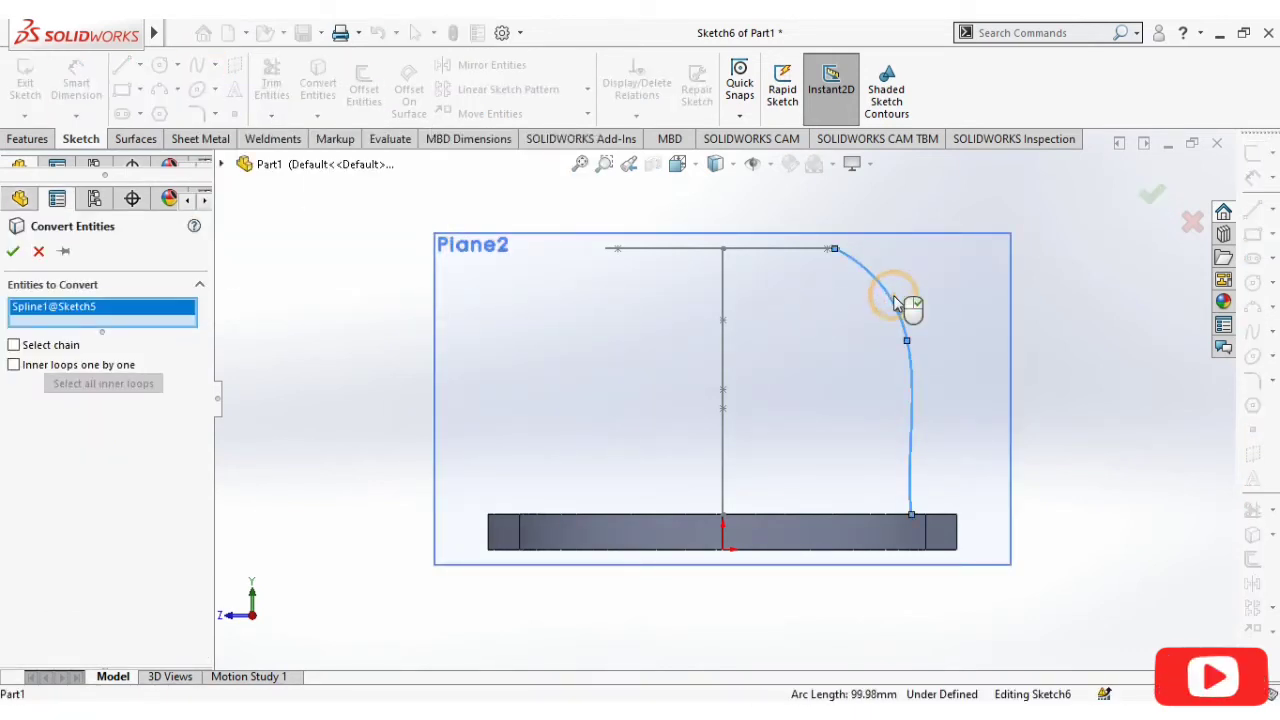
{"action": "left_click", "coordinate": [14, 253]}
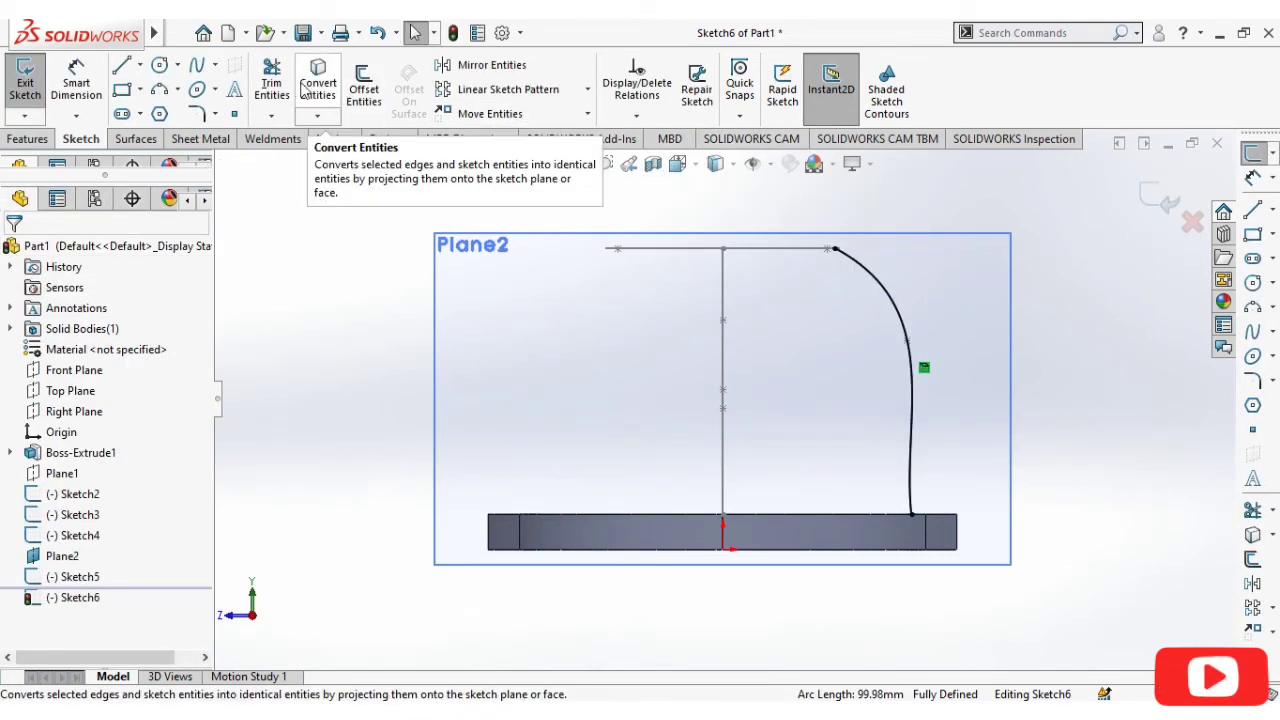
{"action": "left_click", "coordinate": [515, 64]}
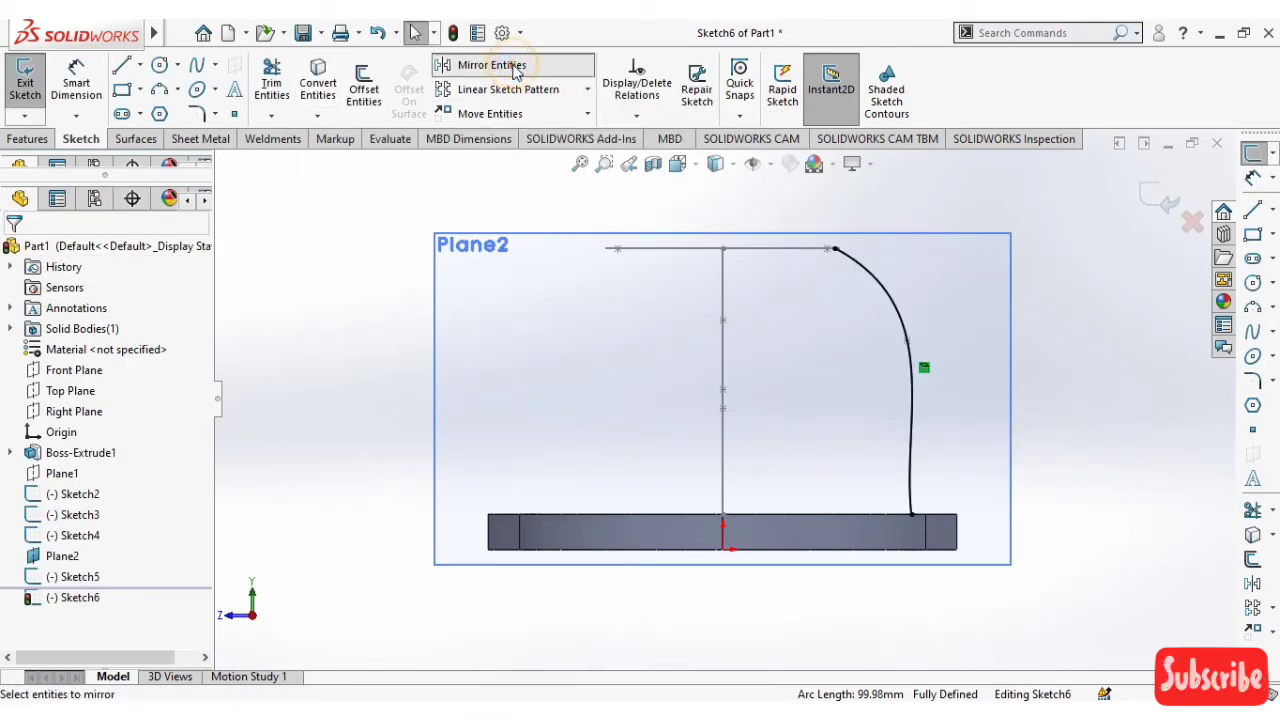
Draw a vertical construction centerline from the top line's midpoint down to the origin
{"action": "left_click", "coordinate": [889, 294]}
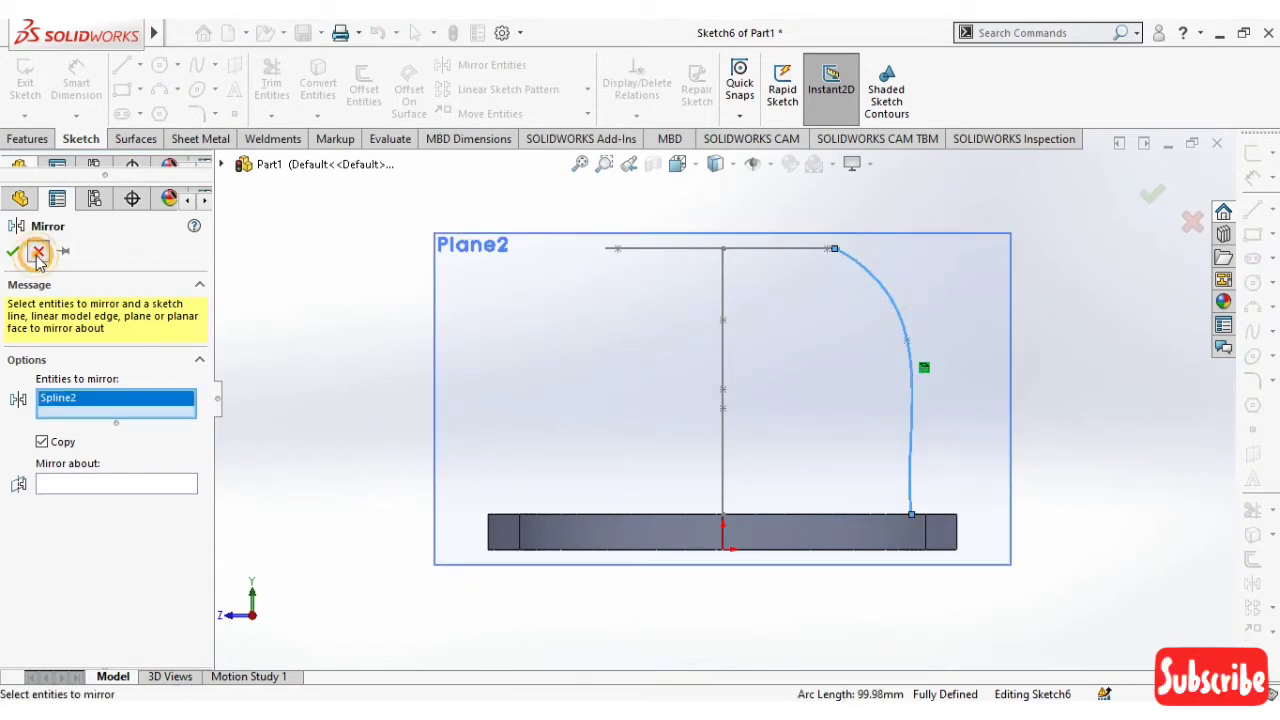
{"action": "left_click", "coordinate": [37, 253]}
{"action": "left_click", "coordinate": [140, 64]}
{"action": "left_click", "coordinate": [147, 114]}
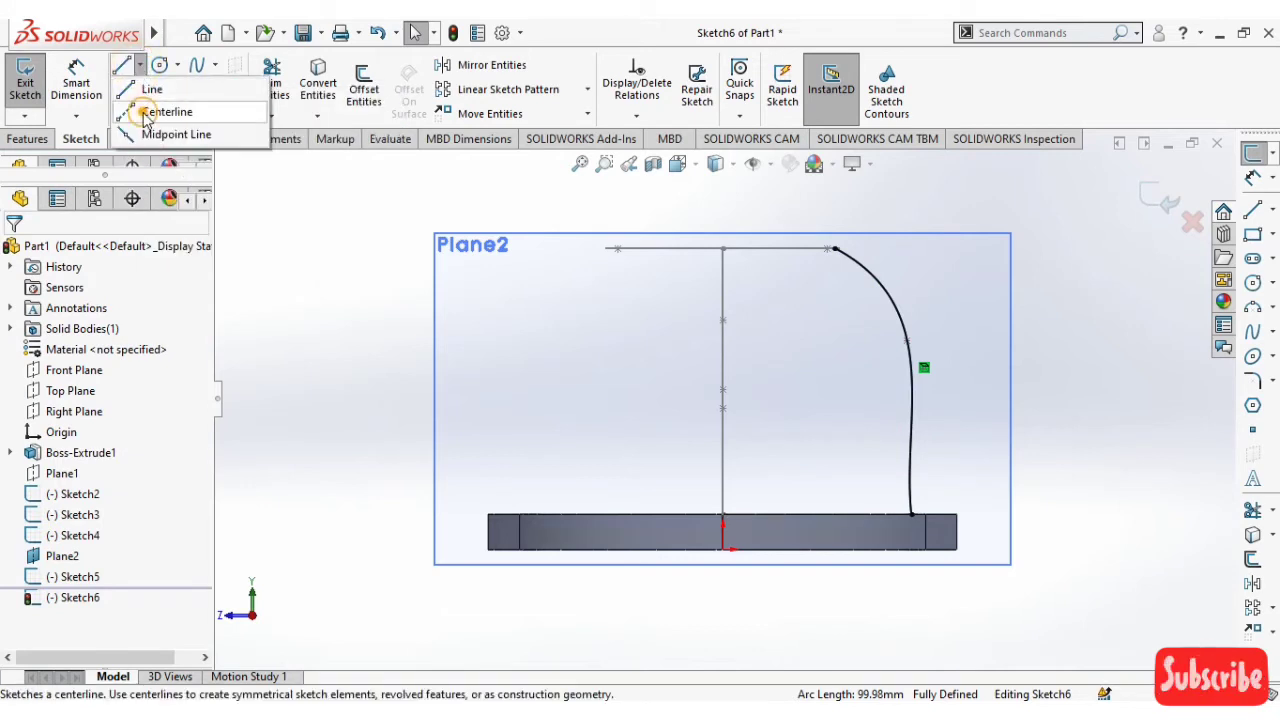
{"action": "left_click", "coordinate": [724, 250]}
{"action": "left_click", "coordinate": [722, 548]}
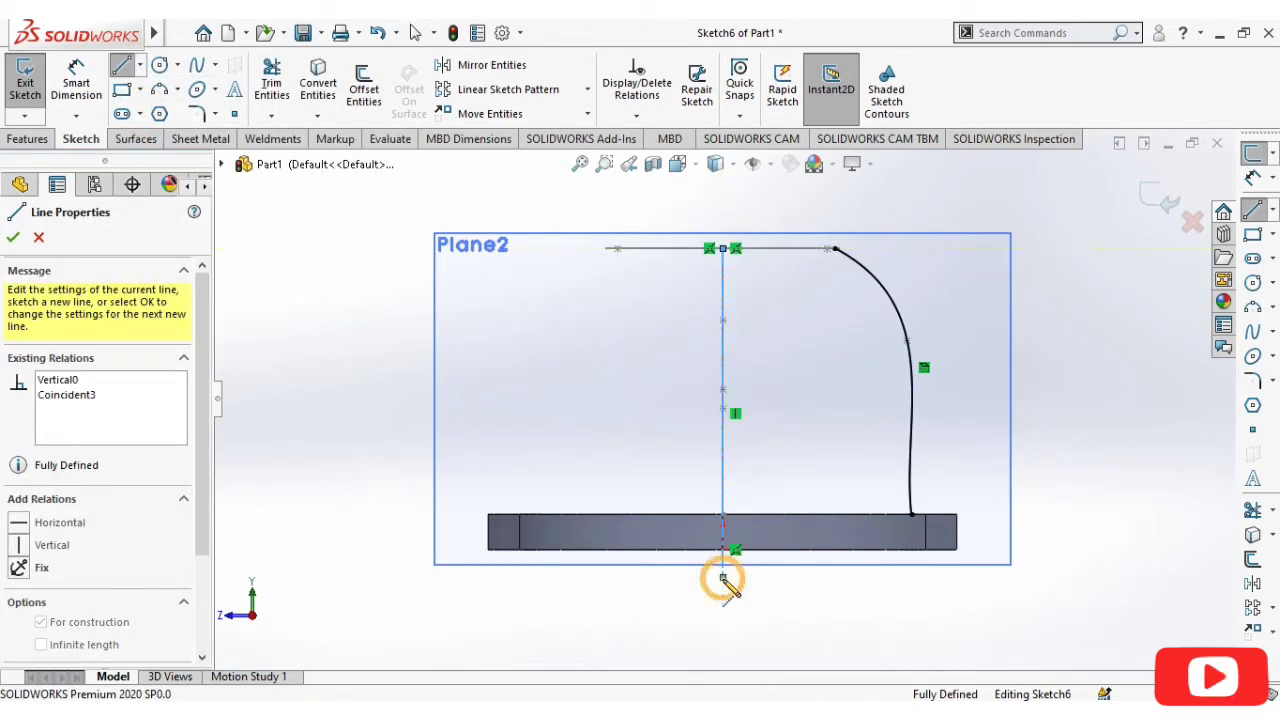
{"action": "key", "text": "Escape"}
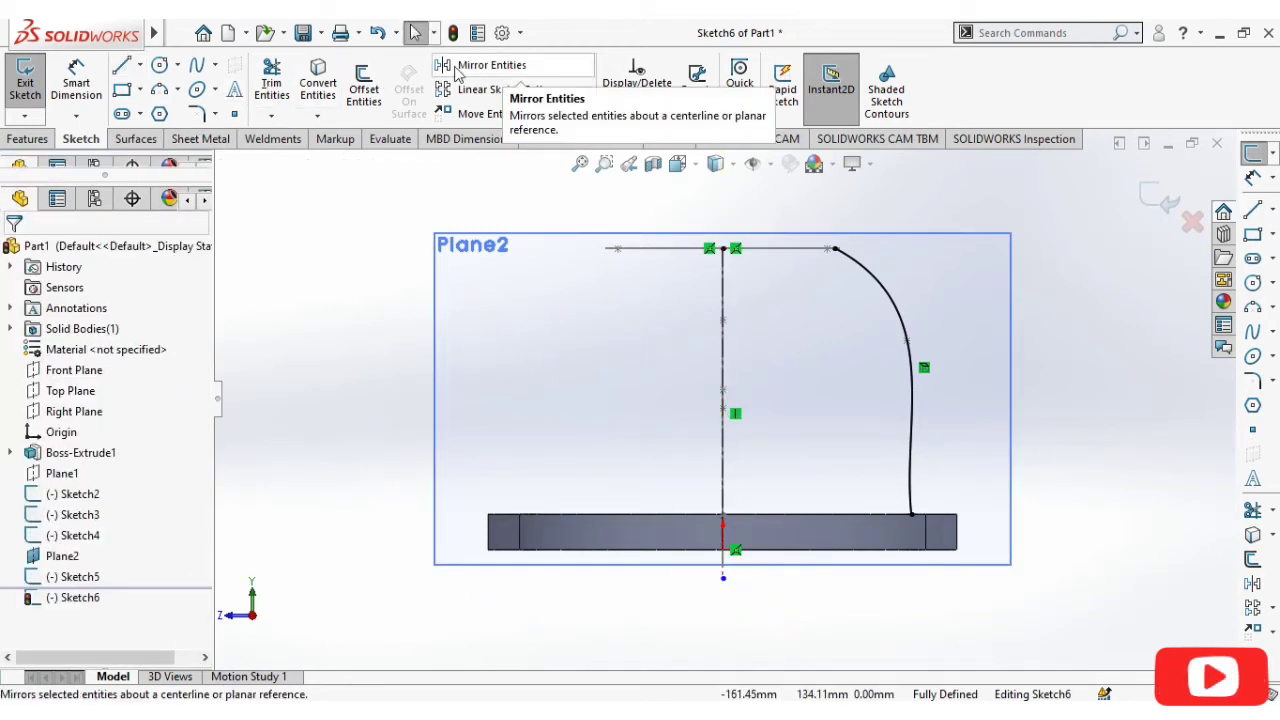
Mirror the copied spline about the vertical centerline
{"action": "left_click", "coordinate": [495, 68]}
{"action": "left_click", "coordinate": [908, 338]}
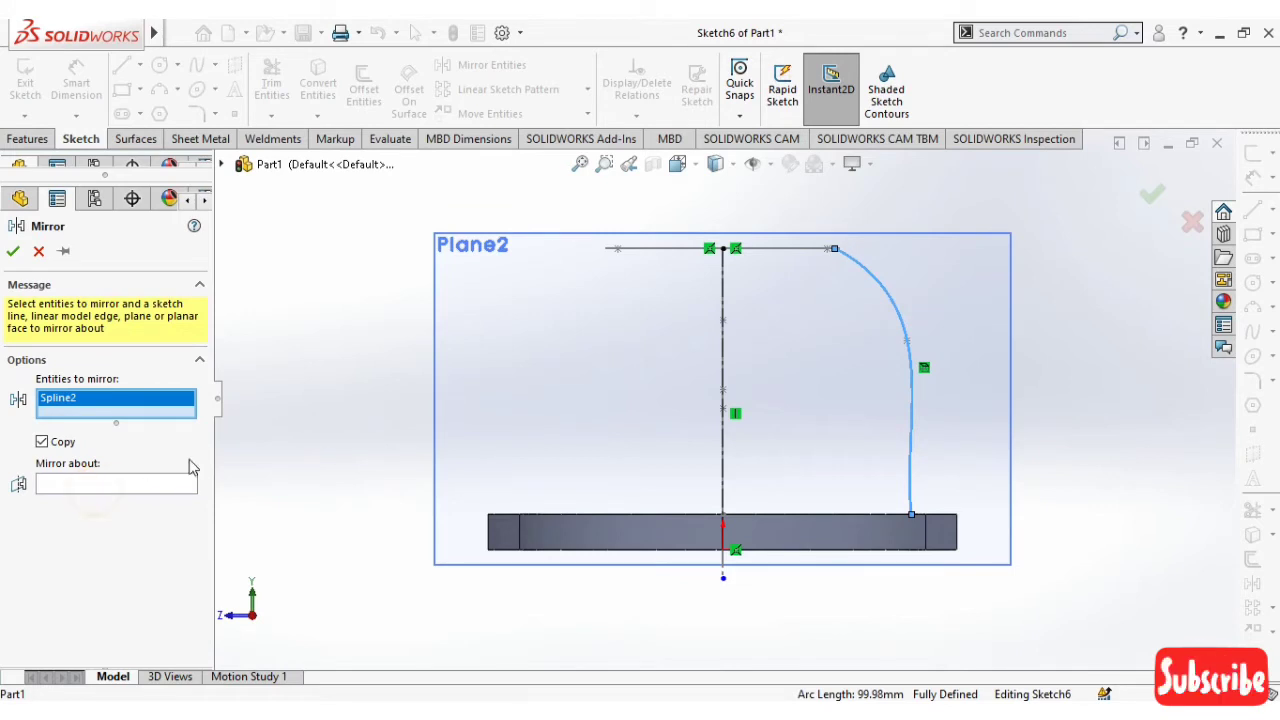
{"action": "left_click", "coordinate": [177, 489]}
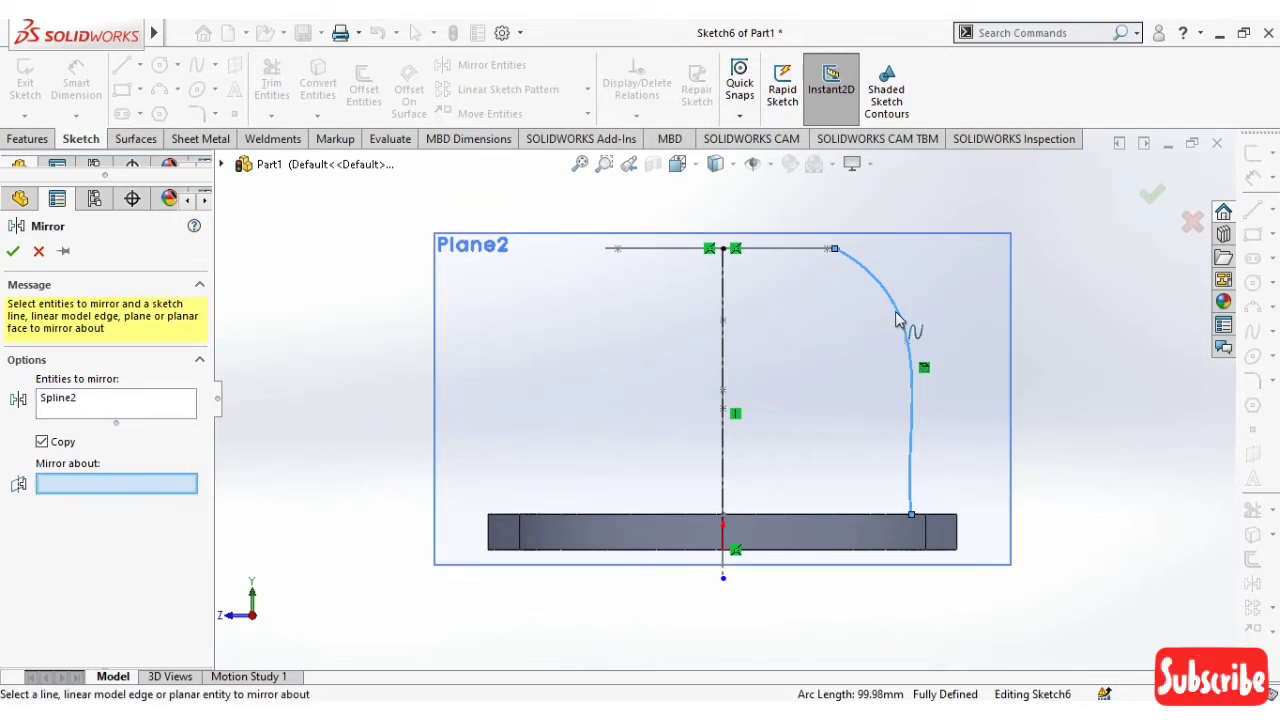
{"action": "left_click", "coordinate": [722, 364]}
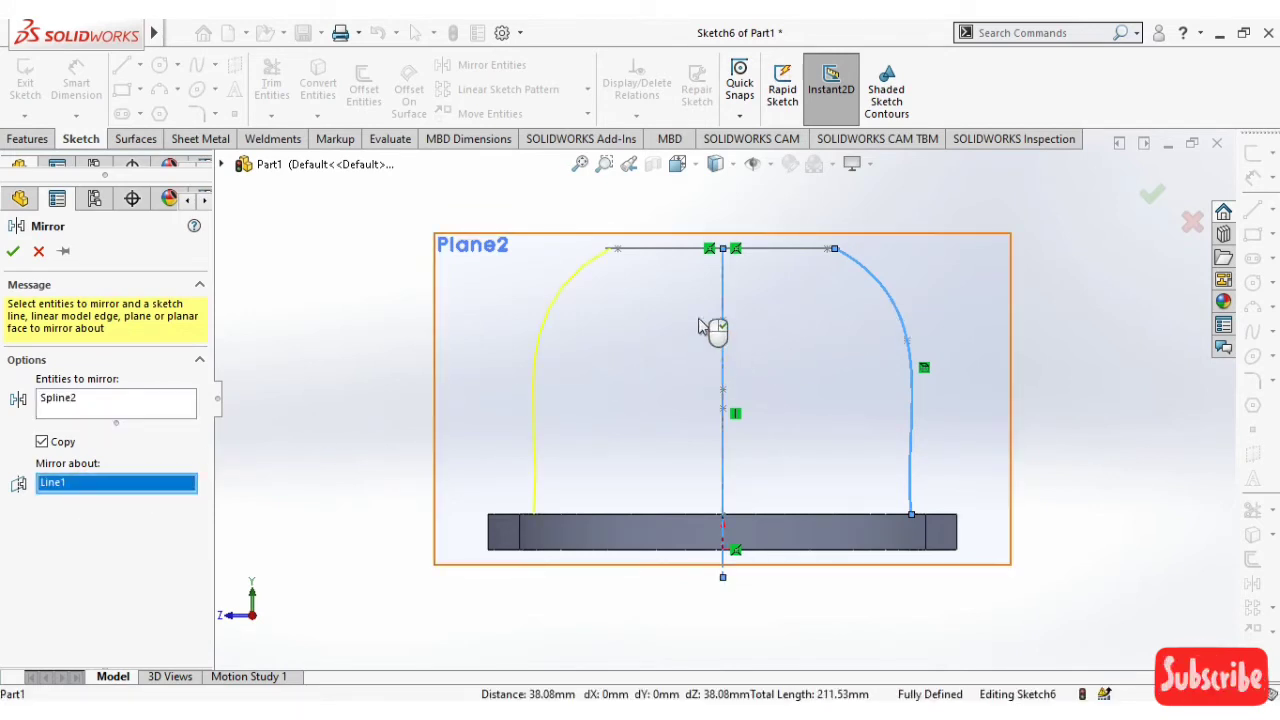
{"action": "left_click", "coordinate": [1151, 197]}
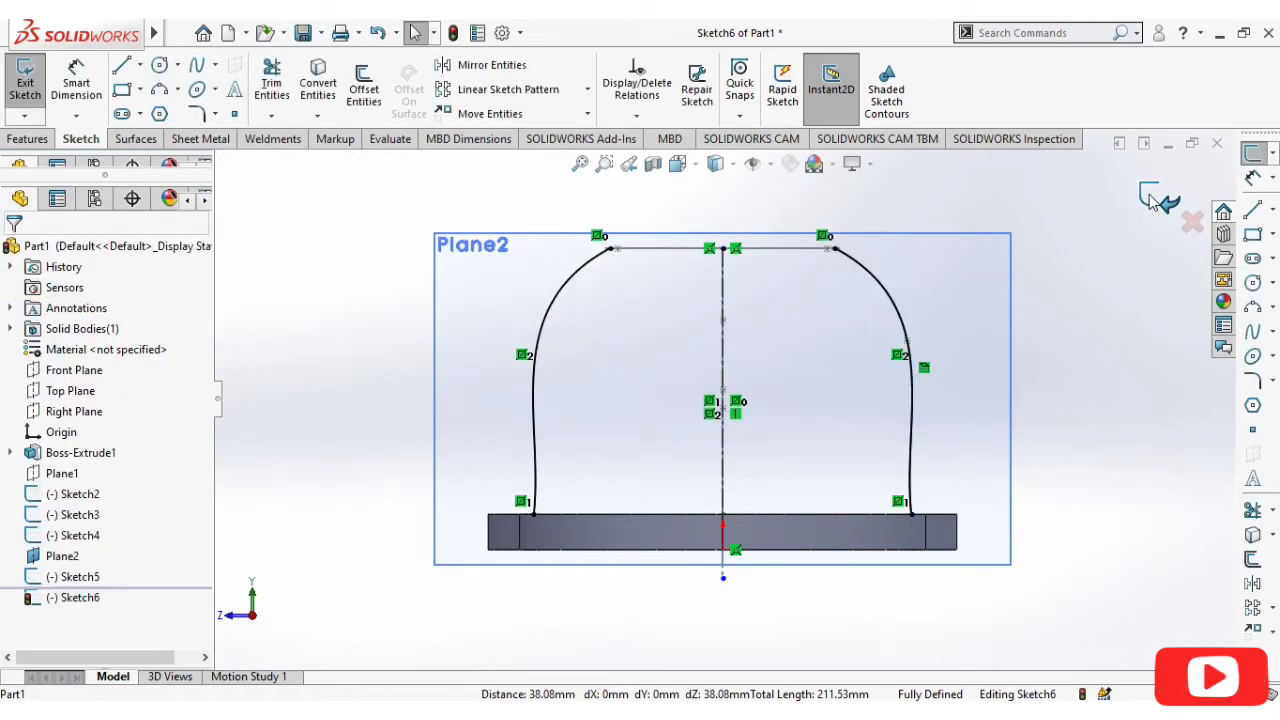
Pin the mirrored spline's top end onto the opening loop
{"action": "middle_click_drag", "start_coordinate": [1134, 301], "coordinate": [1110, 382]}
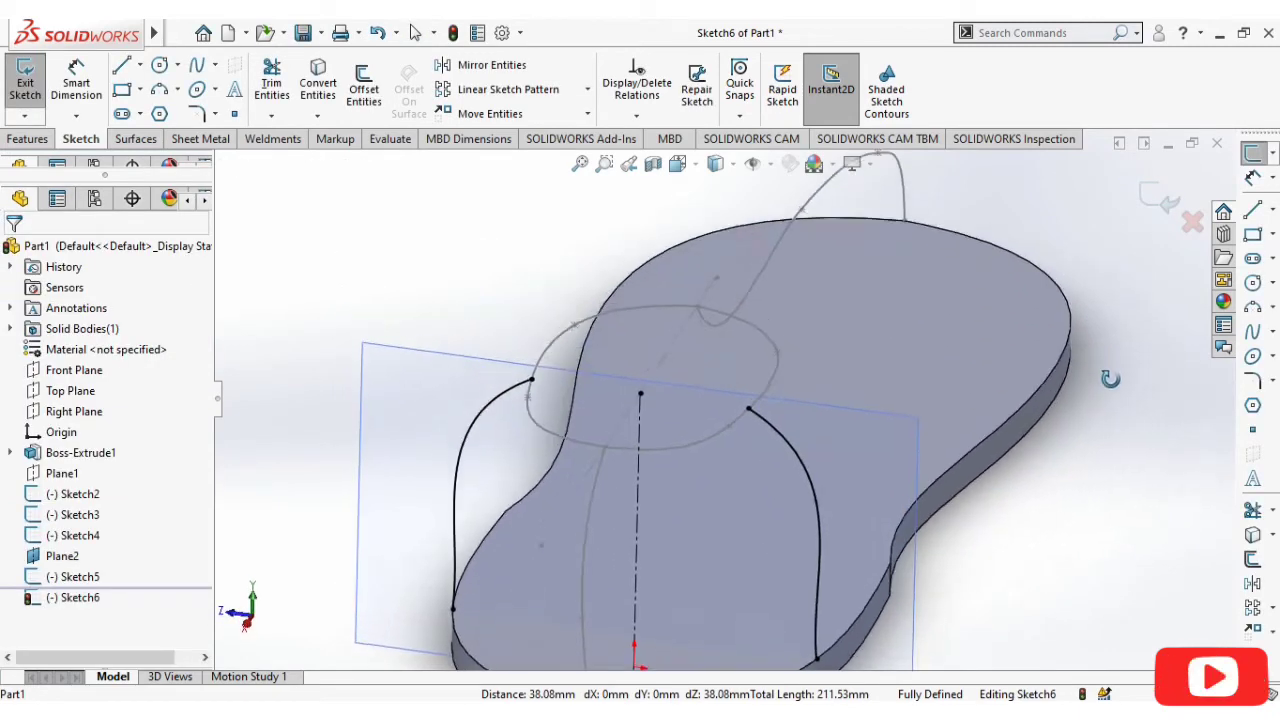
{"action": "middle_click_drag", "start_coordinate": [1110, 382], "coordinate": [1130, 340]}
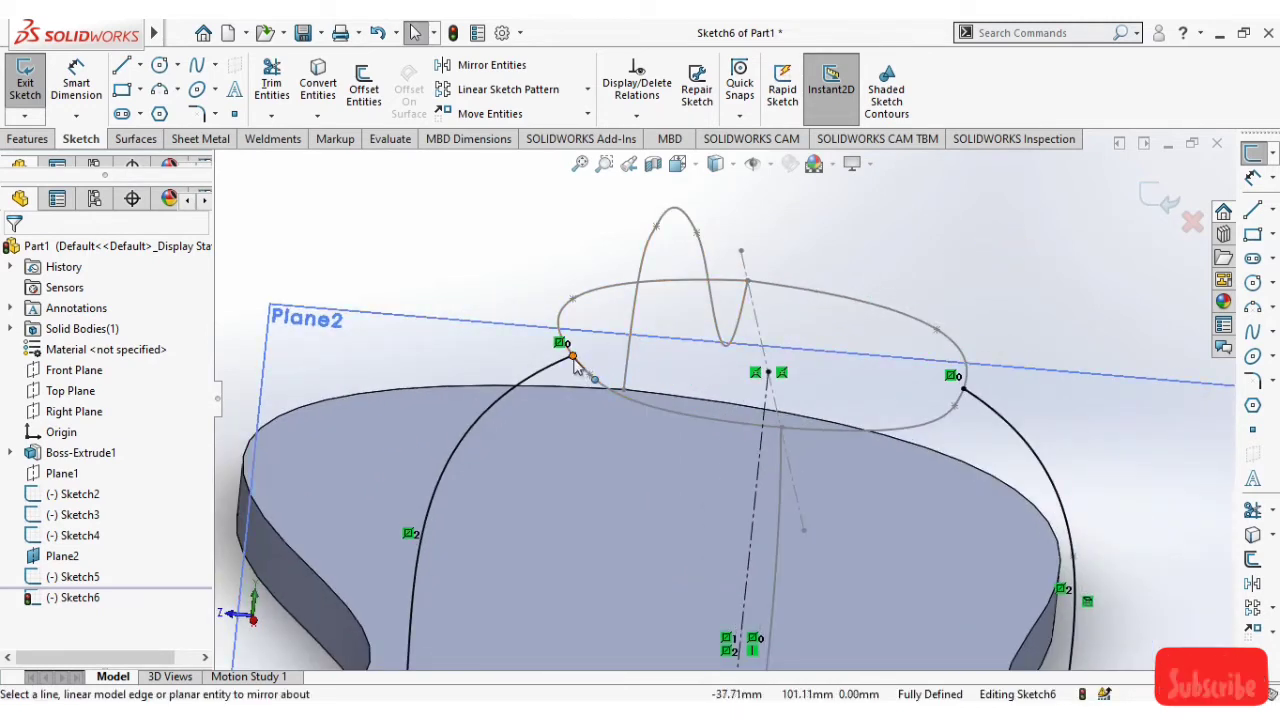
{"action": "left_click", "coordinate": [589, 373]}
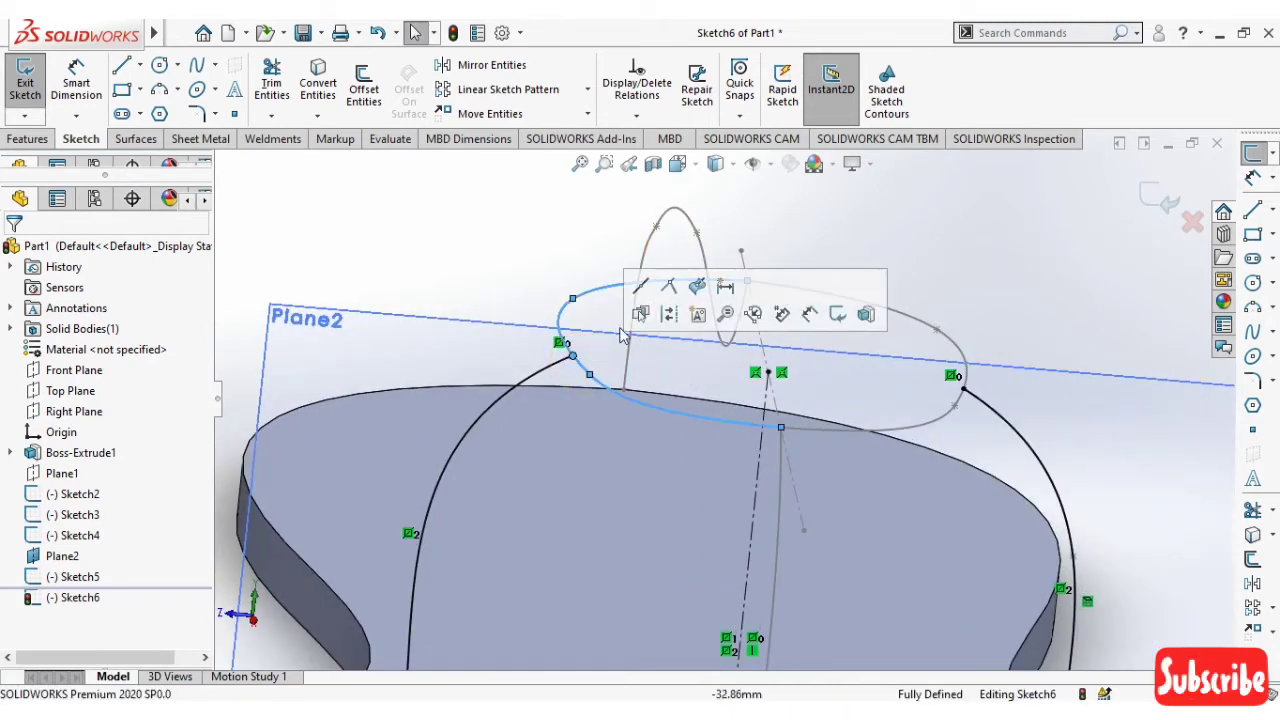
{"action": "left_click", "coordinate": [704, 292]}
Select the sole edge for the spline's lower end, deselect, and exit Sketch6
{"action": "key", "text": "f"}
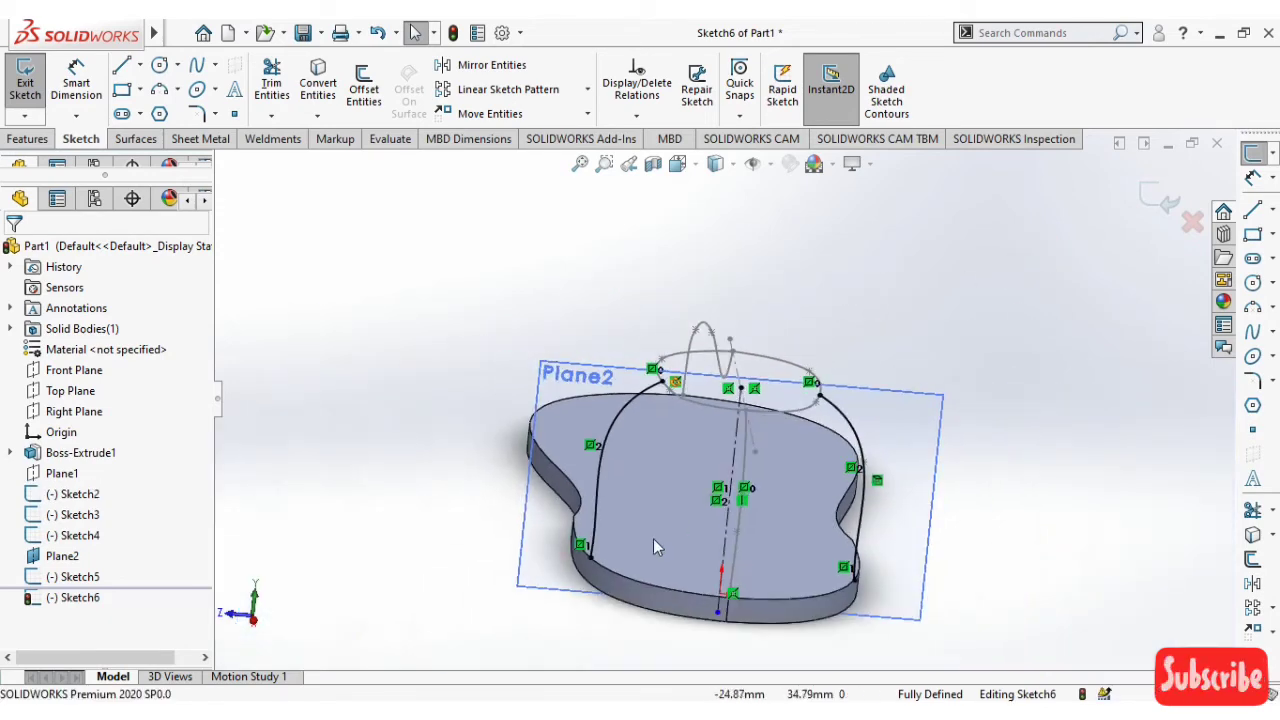
{"action": "scroll", "coordinate": [607, 568], "scroll_direction": "down", "scroll_amount": 5}
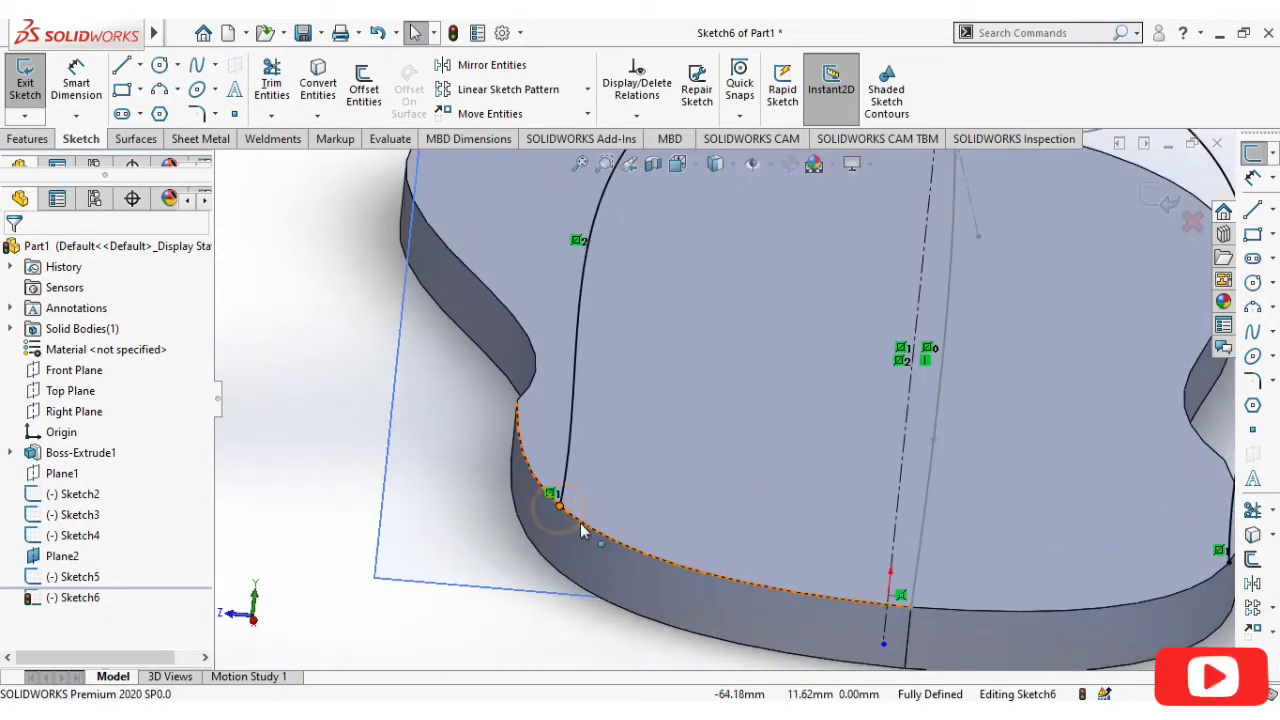
{"action": "left_click", "coordinate": [581, 529], "text": "ctrl"}
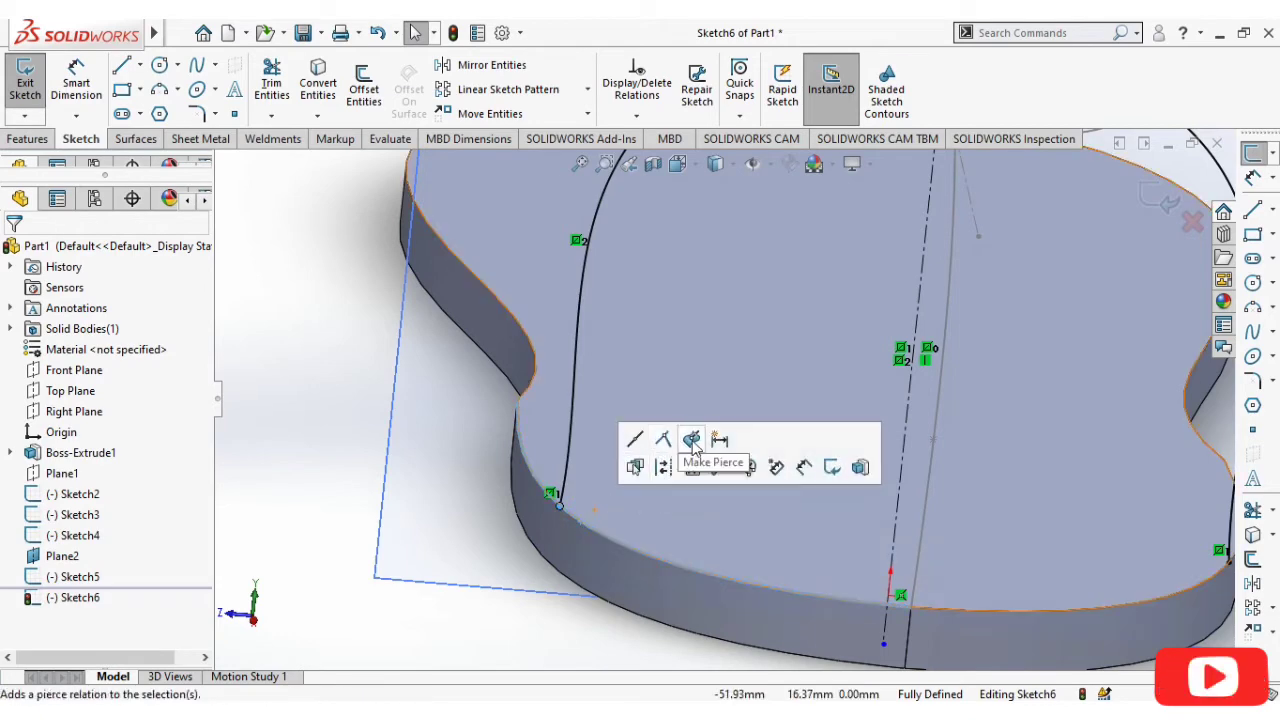
{"action": "key", "text": "f"}
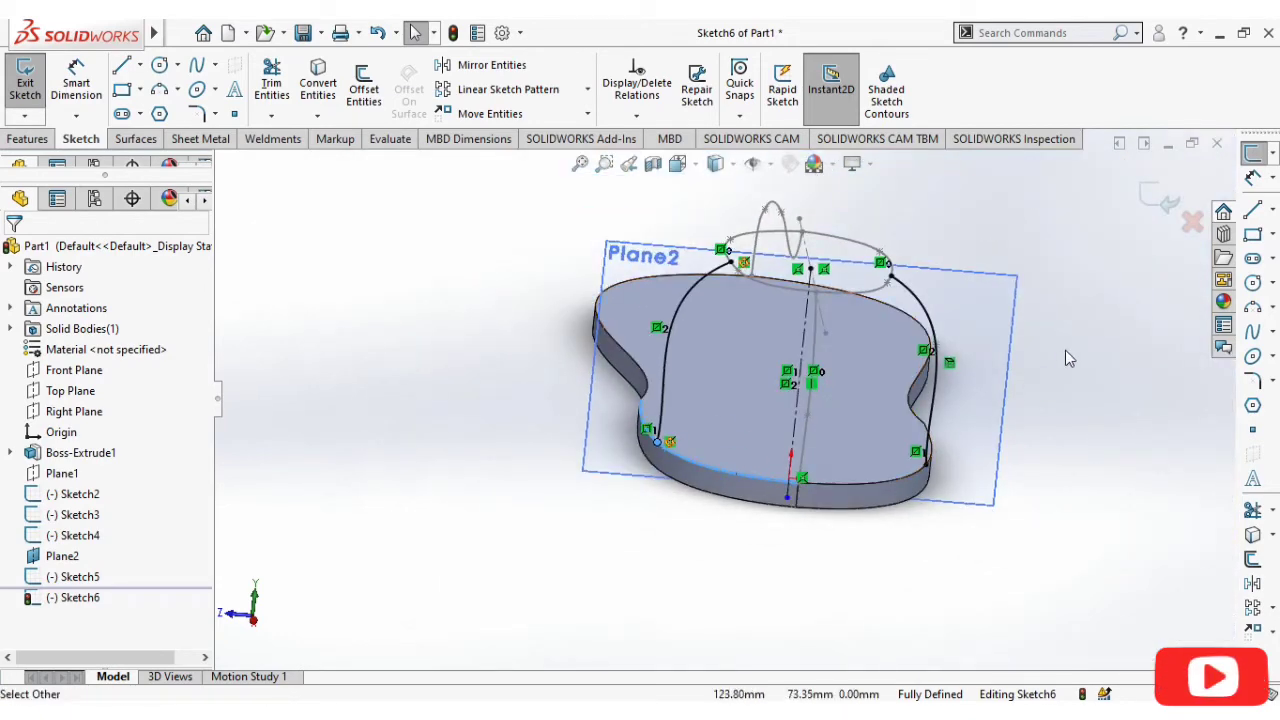
{"action": "left_click", "coordinate": [1065, 351]}
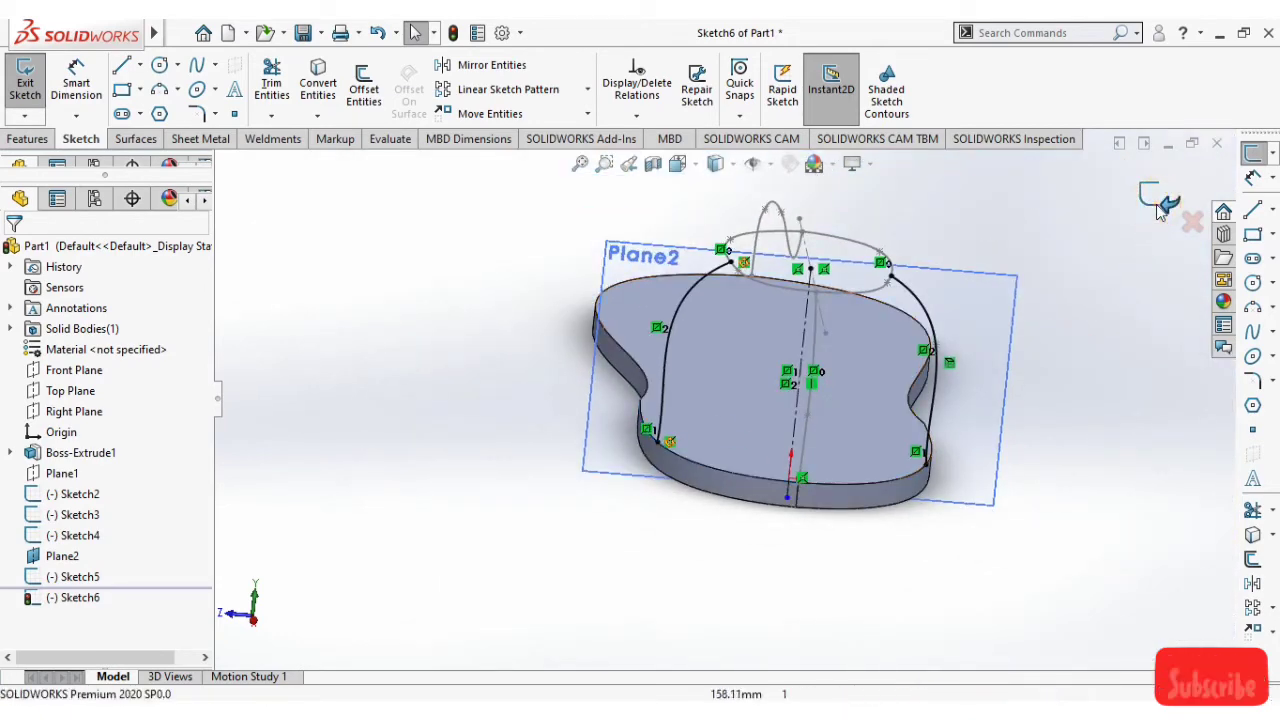
{"action": "left_click", "coordinate": [1158, 208]}
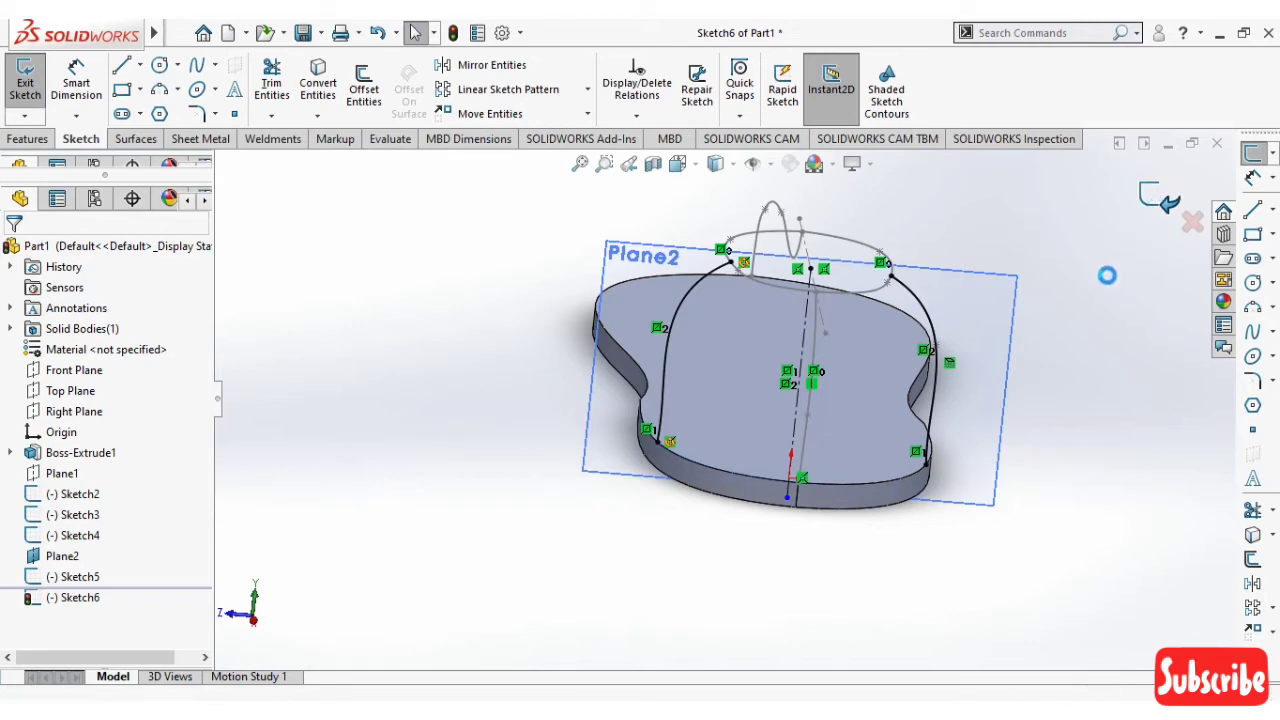
Hide Plane2, orbit to a low side angle of the sole, and show the Surfaces commands
{"action": "right_click", "coordinate": [1007, 343]}
{"action": "left_click", "coordinate": [1078, 313]}
{"action": "mouse_move", "coordinate": [1094, 374]}
{"action": "middle_mouse_down"}
{"action": "mouse_move", "coordinate": [1029, 438]}
{"action": "mouse_move", "coordinate": [1117, 449]}
{"action": "mouse_move", "coordinate": [1180, 543]}
{"action": "mouse_move", "coordinate": [1141, 462]}
{"action": "middle_mouse_up"}
{"action": "mouse_move", "coordinate": [991, 311]}
{"action": "middle_mouse_down"}
{"action": "mouse_move", "coordinate": [1008, 503]}
{"action": "mouse_move", "coordinate": [957, 477]}
{"action": "mouse_move", "coordinate": [951, 437]}
{"action": "mouse_move", "coordinate": [960, 451]}
{"action": "middle_mouse_up"}
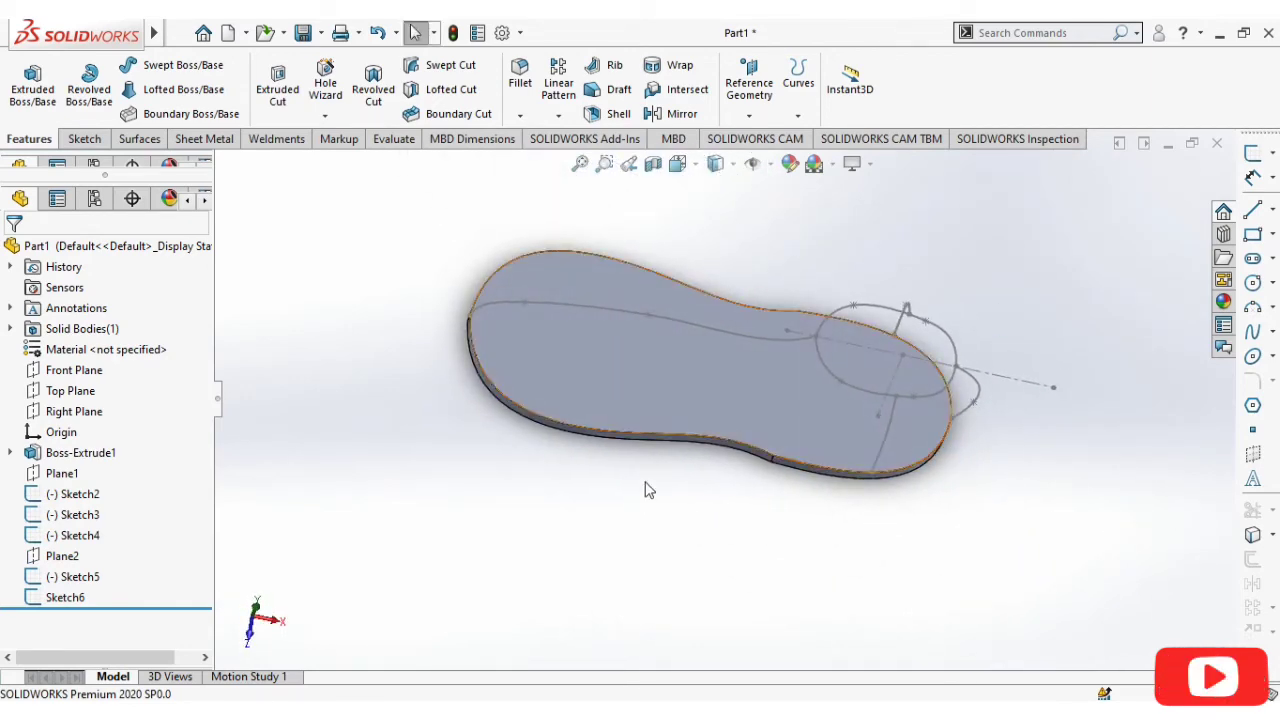
{"action": "middle_click_drag", "start_coordinate": [603, 474], "coordinate": [610, 315]}
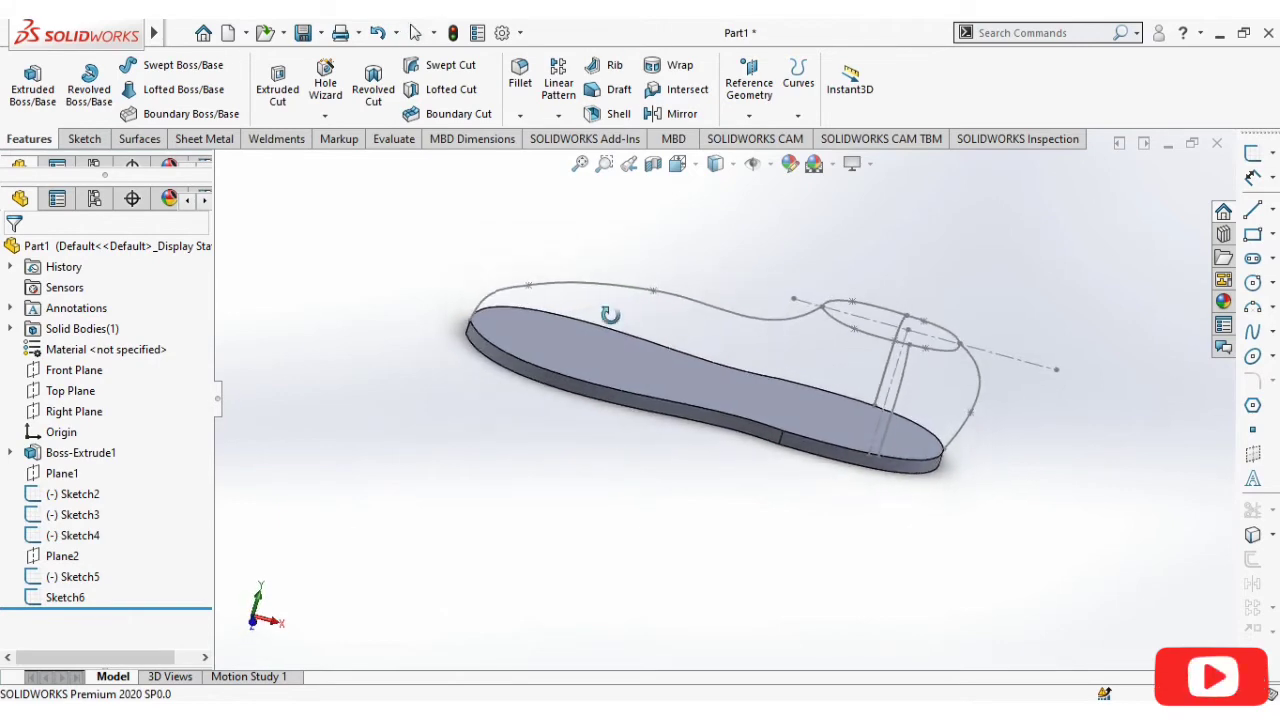
{"action": "left_click", "coordinate": [139, 139]}
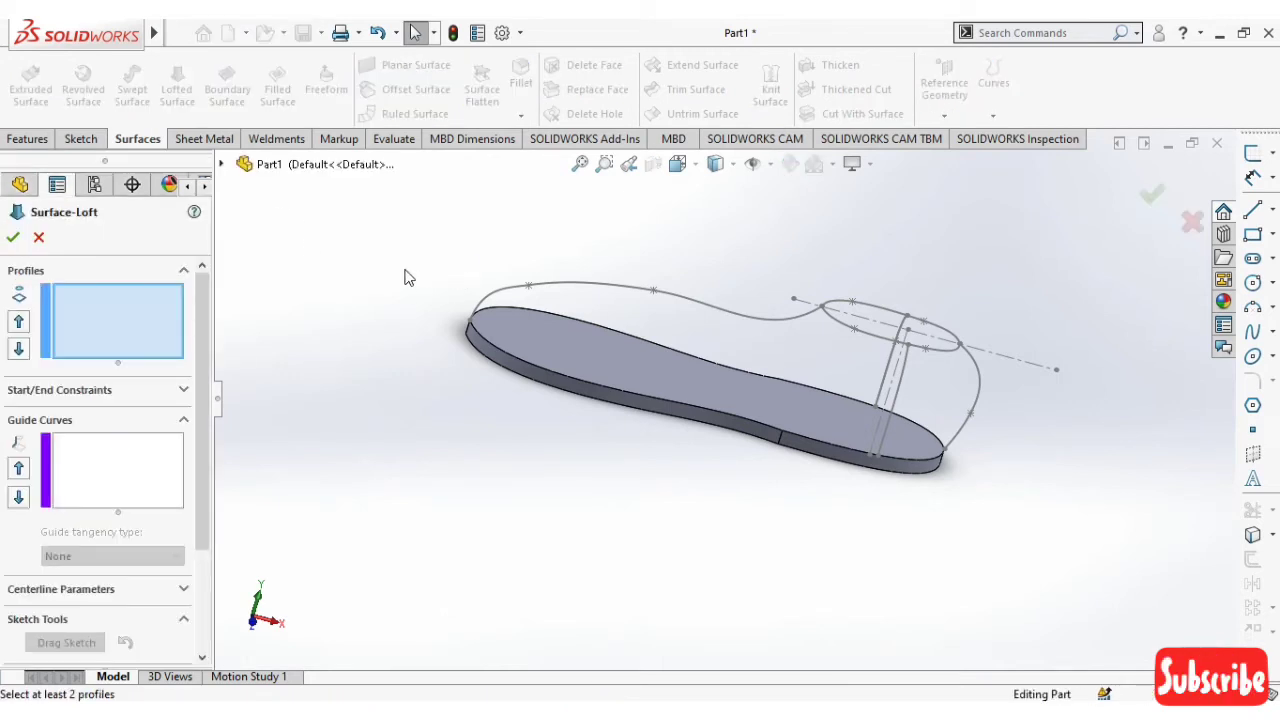
Set the sole's top face and the Sketch2 opening loop as the loft profiles
{"action": "middle_click_drag", "start_coordinate": [405, 277], "coordinate": [390, 372]}
{"action": "left_click", "coordinate": [602, 335]}
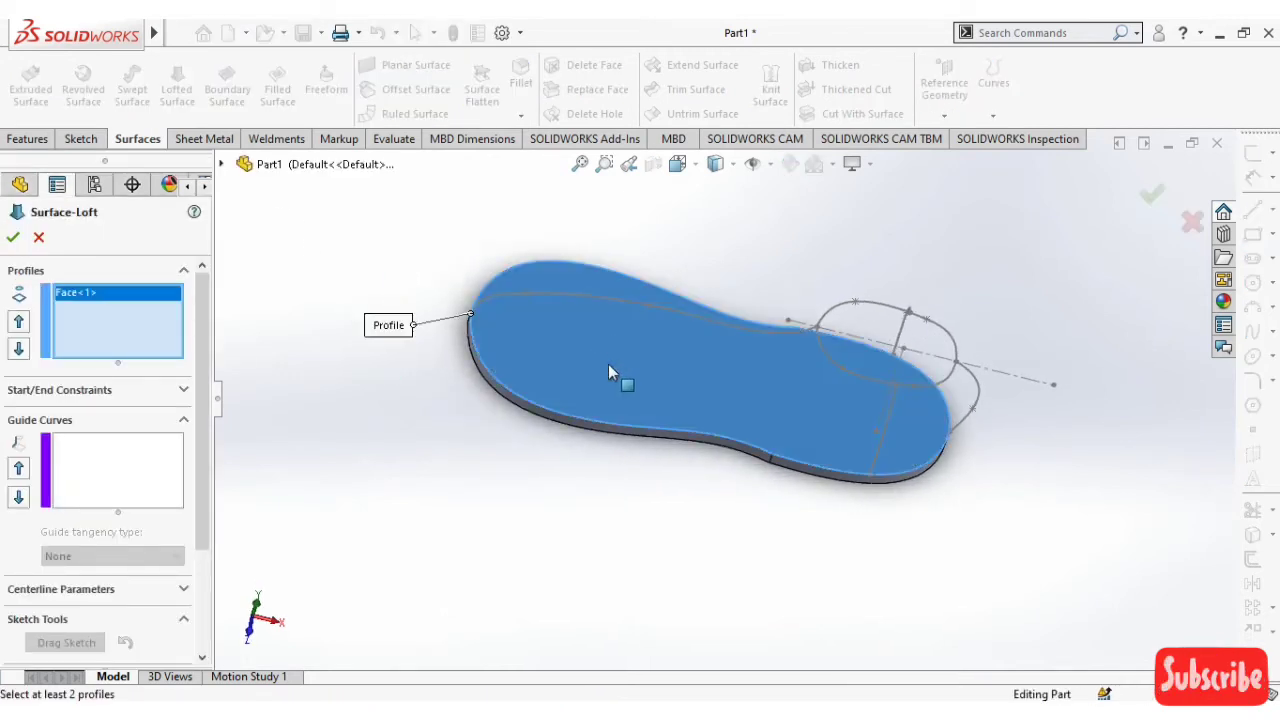
{"action": "middle_click_drag", "start_coordinate": [646, 490], "coordinate": [806, 345]}
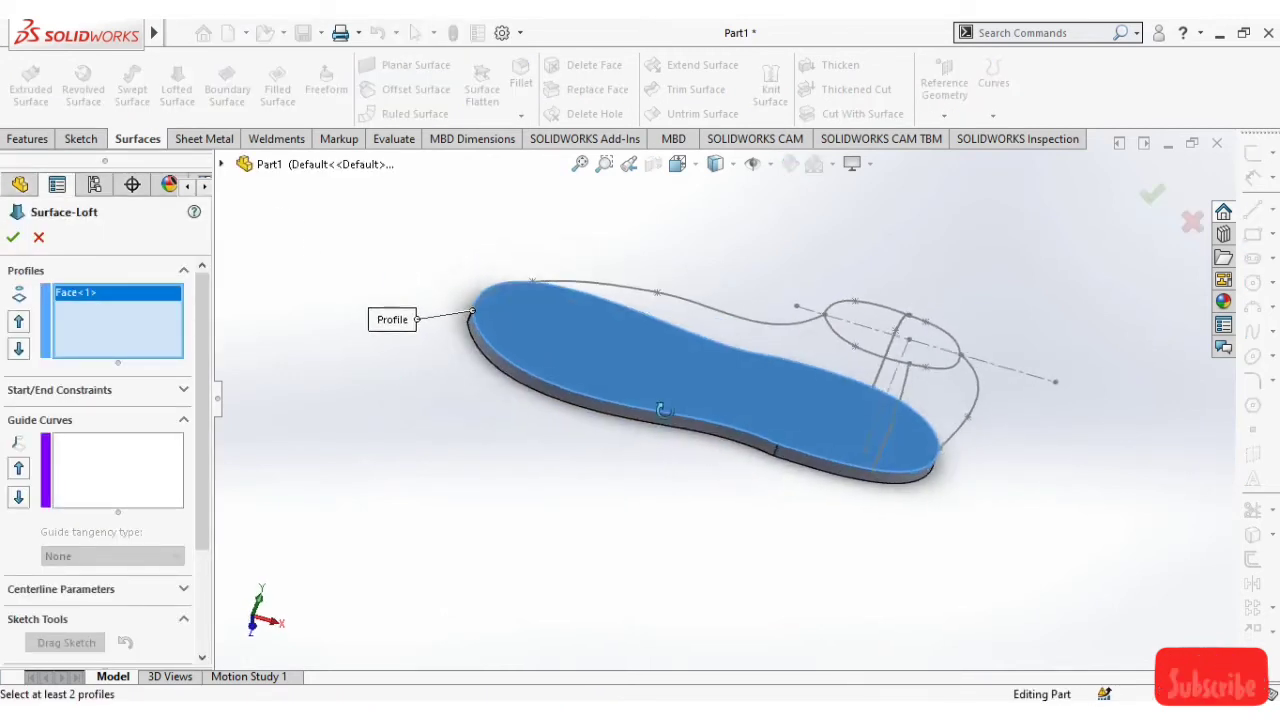
{"action": "left_click", "coordinate": [868, 312]}
{"action": "mouse_move", "coordinate": [971, 270]}
{"action": "middle_mouse_down"}
{"action": "mouse_move", "coordinate": [965, 440]}
{"action": "mouse_move", "coordinate": [986, 514]}
{"action": "mouse_move", "coordinate": [931, 270]}
{"action": "mouse_move", "coordinate": [974, 251]}
{"action": "mouse_move", "coordinate": [903, 257]}
{"action": "middle_mouse_up"}
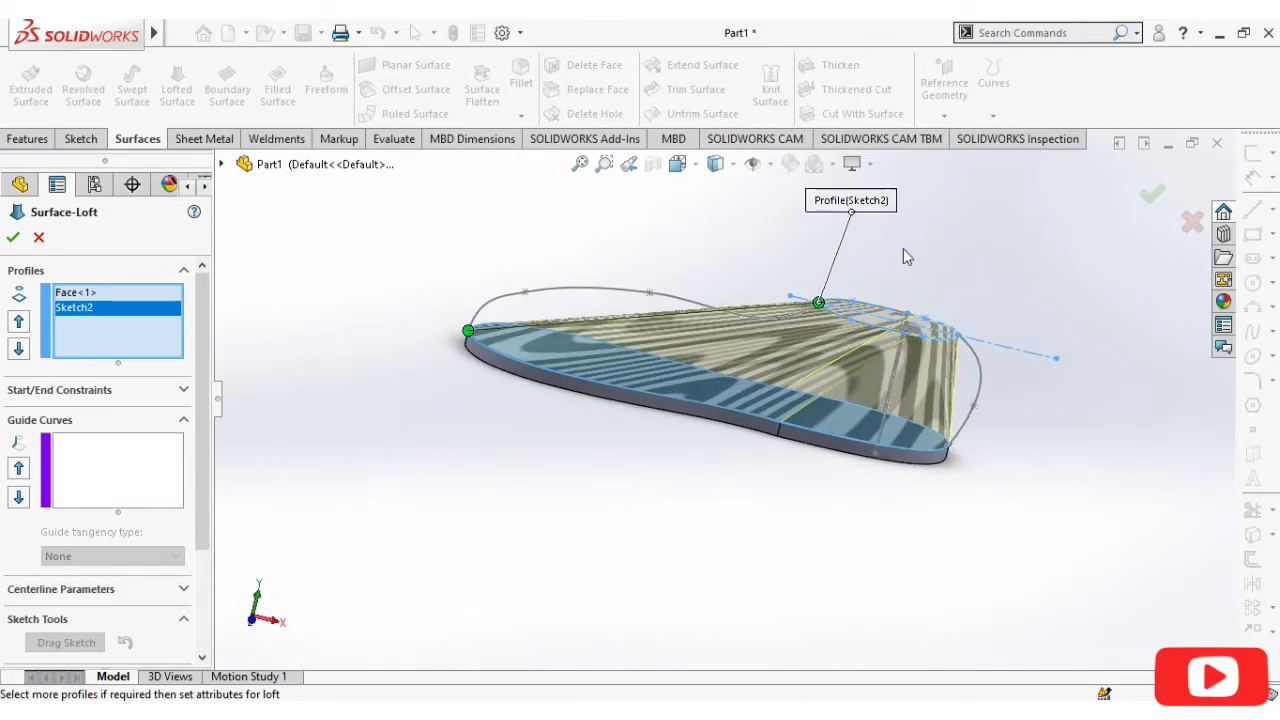
Add Sketch4, the open loop, Sketch3 and Sketch5 as guide curves and accept the loft
{"action": "left_click", "coordinate": [112, 472]}
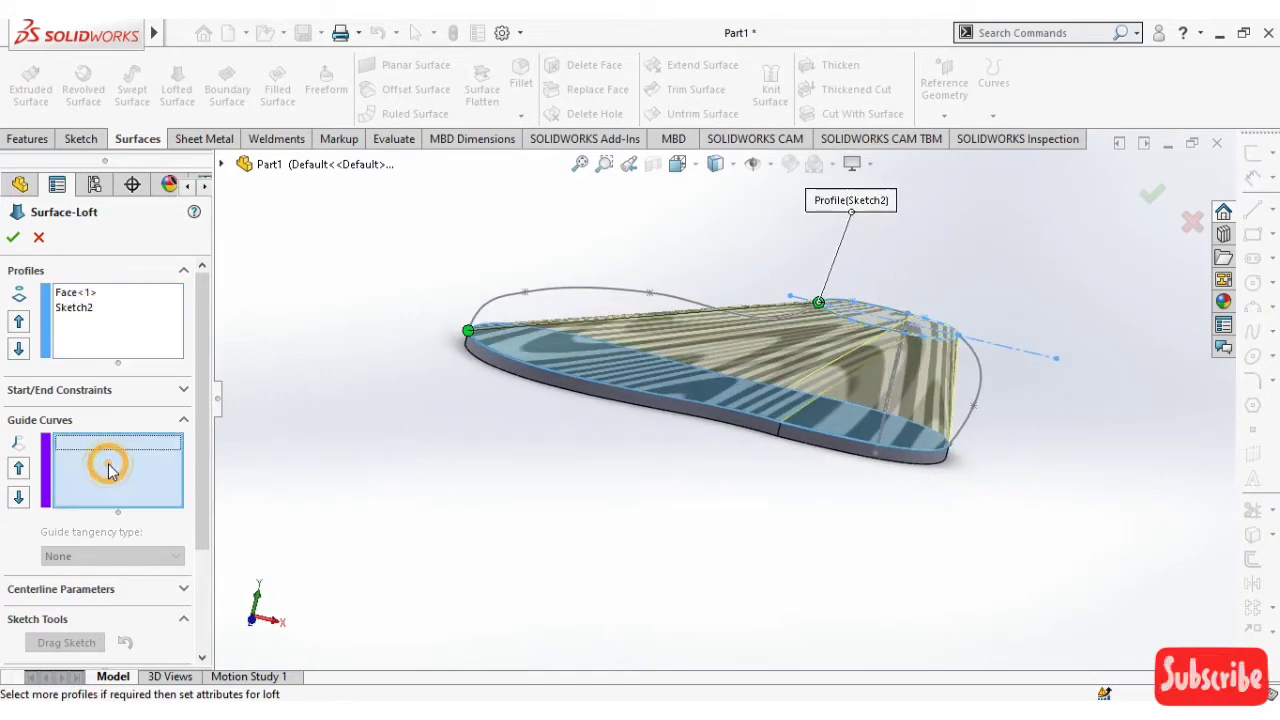
{"action": "left_click", "coordinate": [590, 294]}
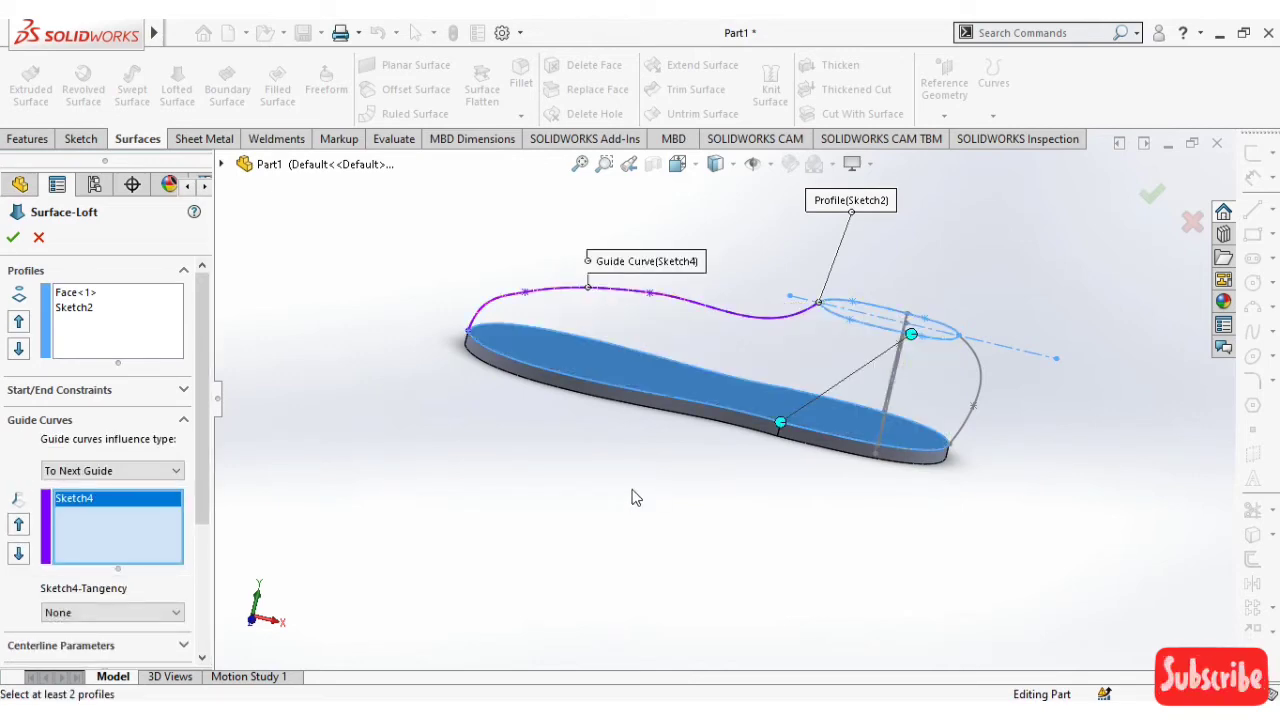
{"action": "mouse_move", "coordinate": [632, 497]}
{"action": "middle_mouse_down"}
{"action": "mouse_move", "coordinate": [577, 431]}
{"action": "mouse_move", "coordinate": [594, 429]}
{"action": "mouse_move", "coordinate": [663, 499]}
{"action": "mouse_move", "coordinate": [631, 443]}
{"action": "mouse_move", "coordinate": [592, 570]}
{"action": "middle_mouse_up"}
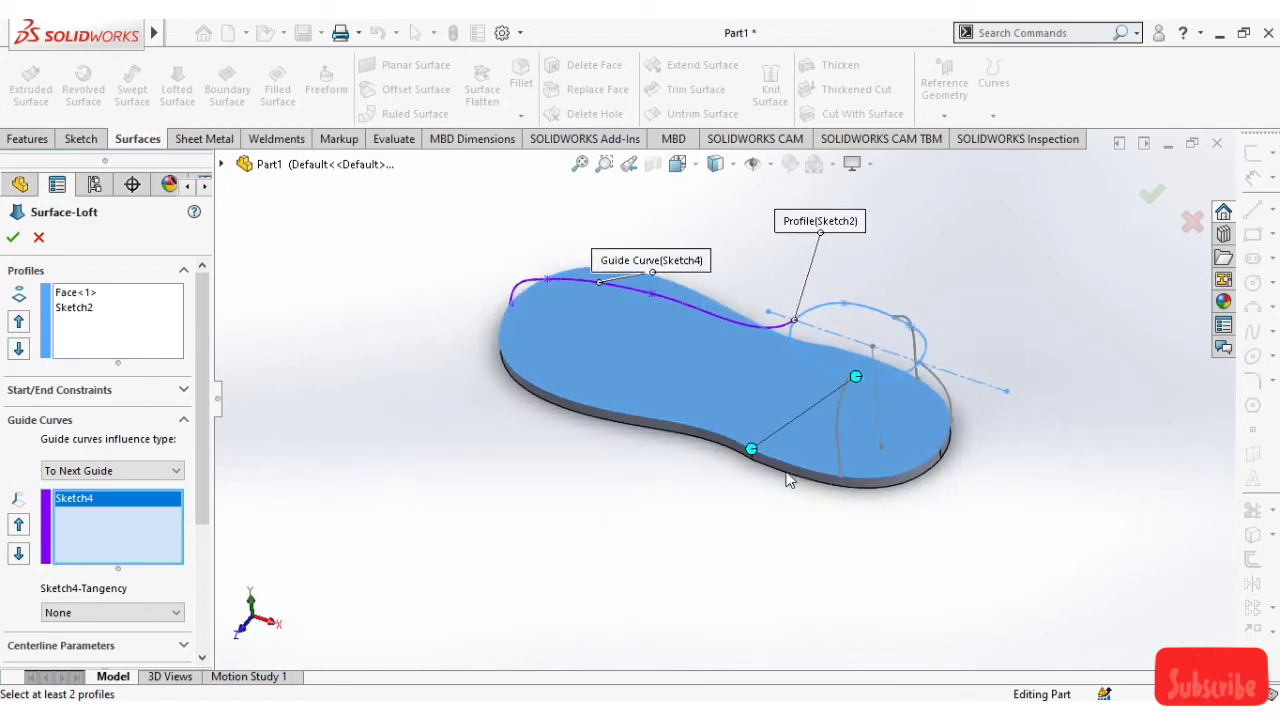
{"action": "left_click", "coordinate": [840, 428]}
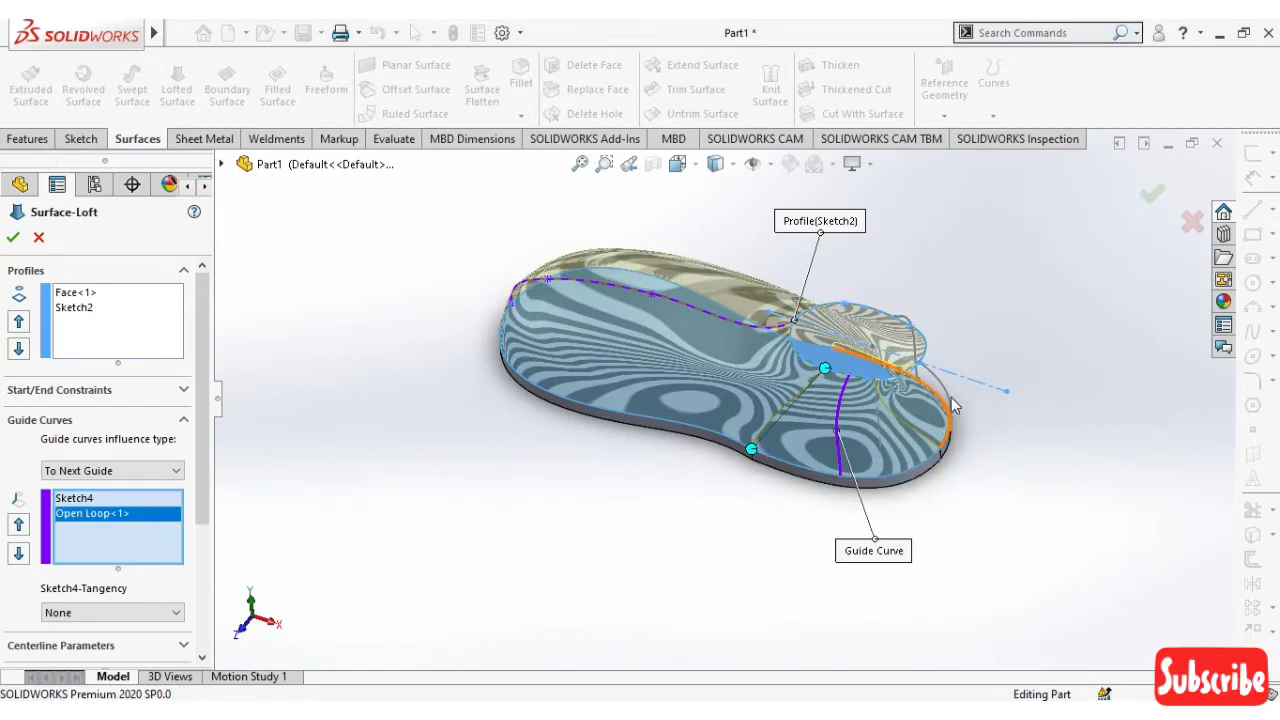
{"action": "left_click", "coordinate": [952, 404]}
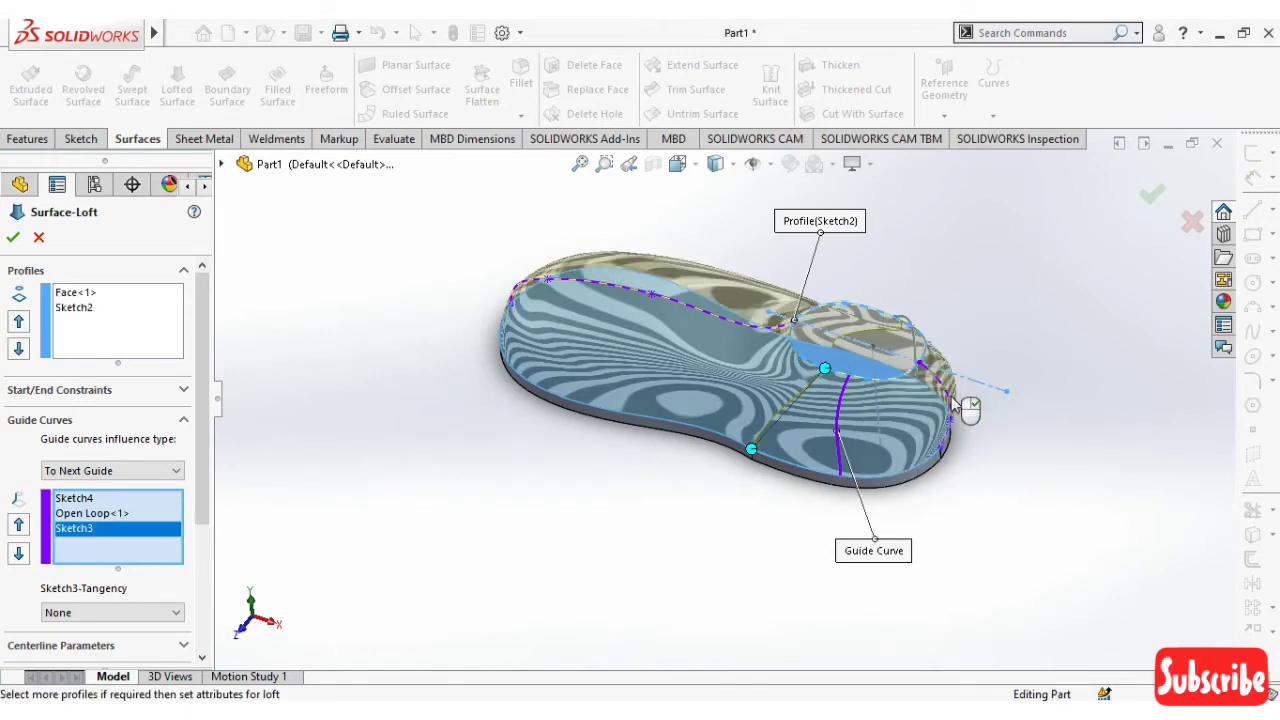
{"action": "middle_click_drag", "start_coordinate": [1010, 318], "coordinate": [943, 420]}
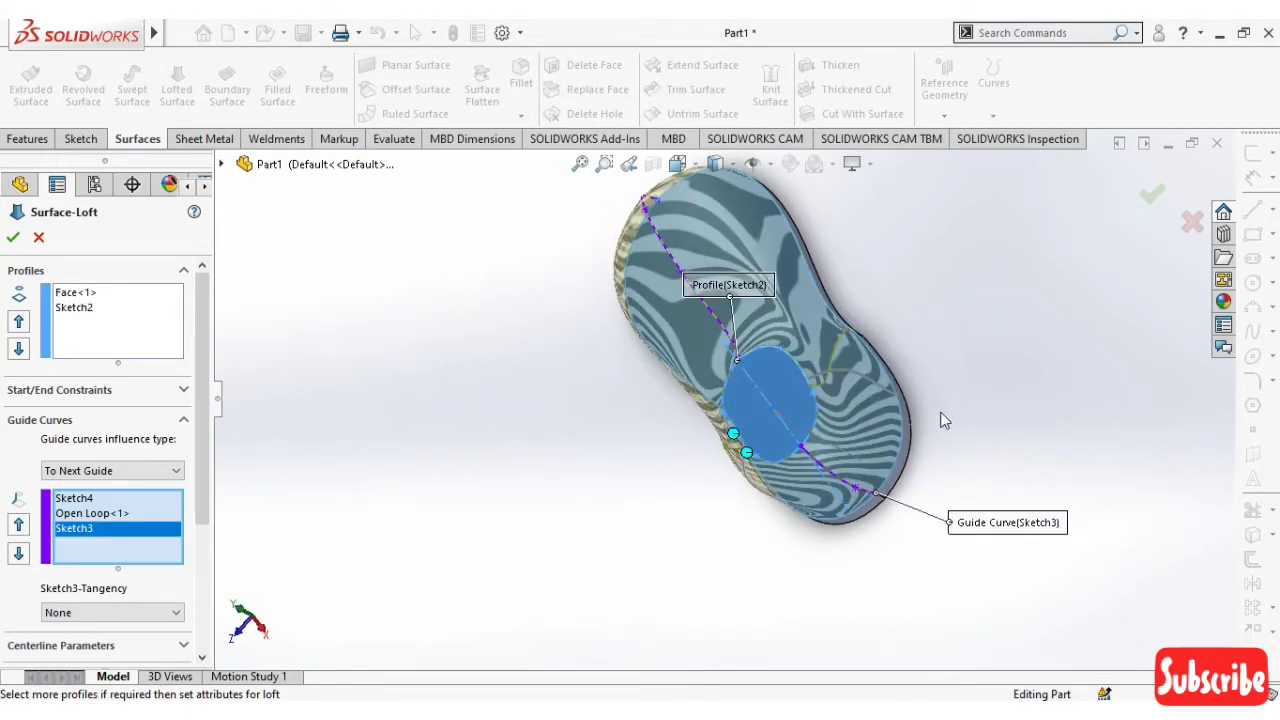
{"action": "left_click", "coordinate": [872, 388]}
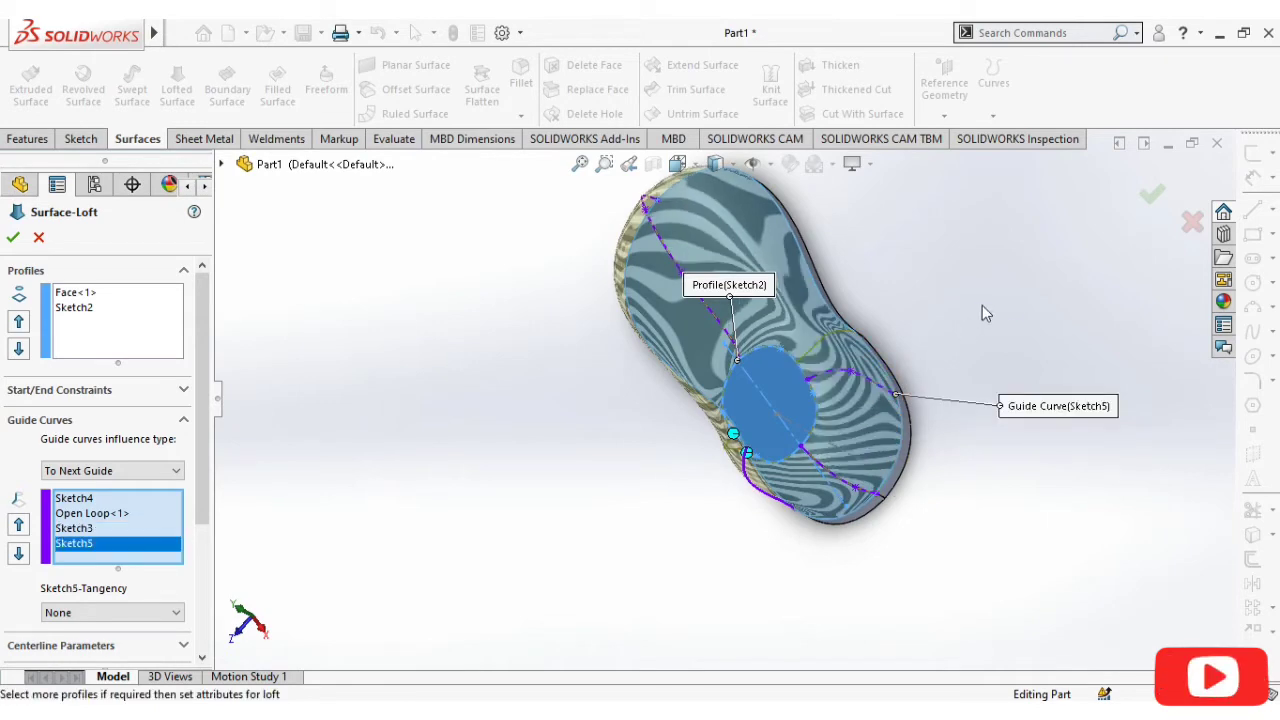
{"action": "mouse_move", "coordinate": [982, 313]}
{"action": "middle_mouse_down"}
{"action": "mouse_move", "coordinate": [1031, 160]}
{"action": "mouse_move", "coordinate": [1108, 221]}
{"action": "mouse_move", "coordinate": [1105, 153]}
{"action": "middle_mouse_up"}
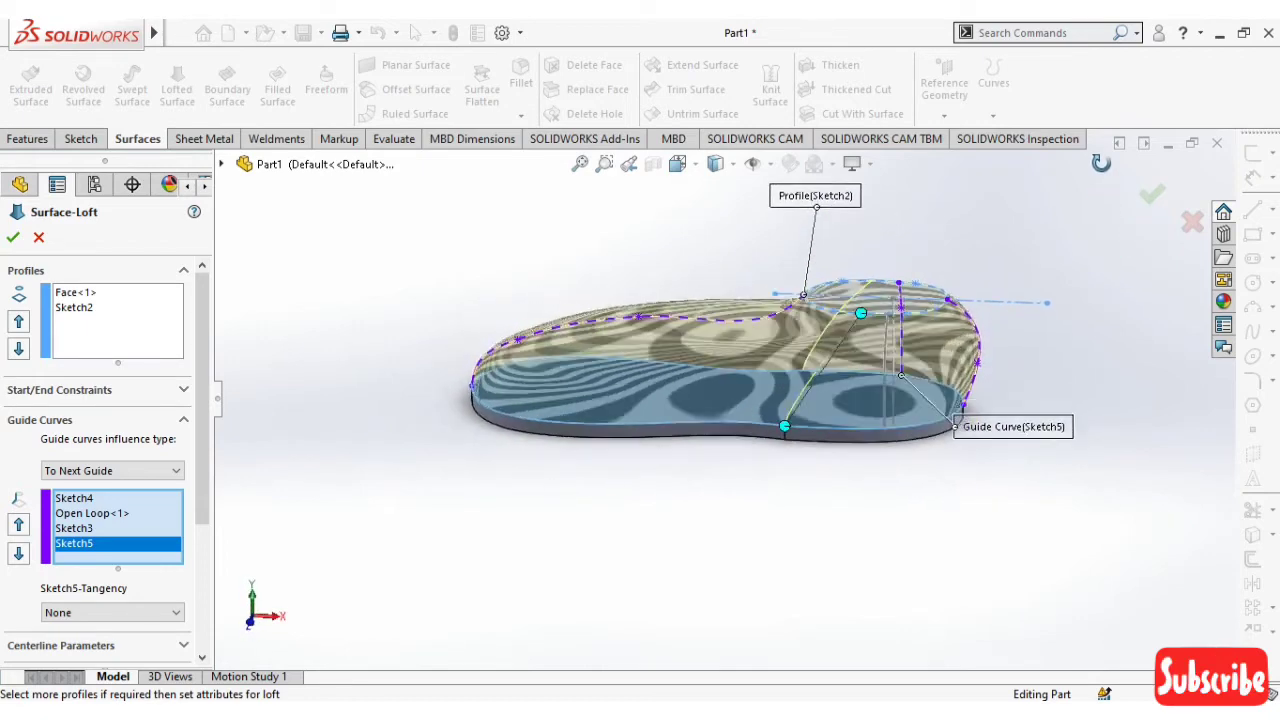
{"action": "left_click", "coordinate": [1153, 196]}
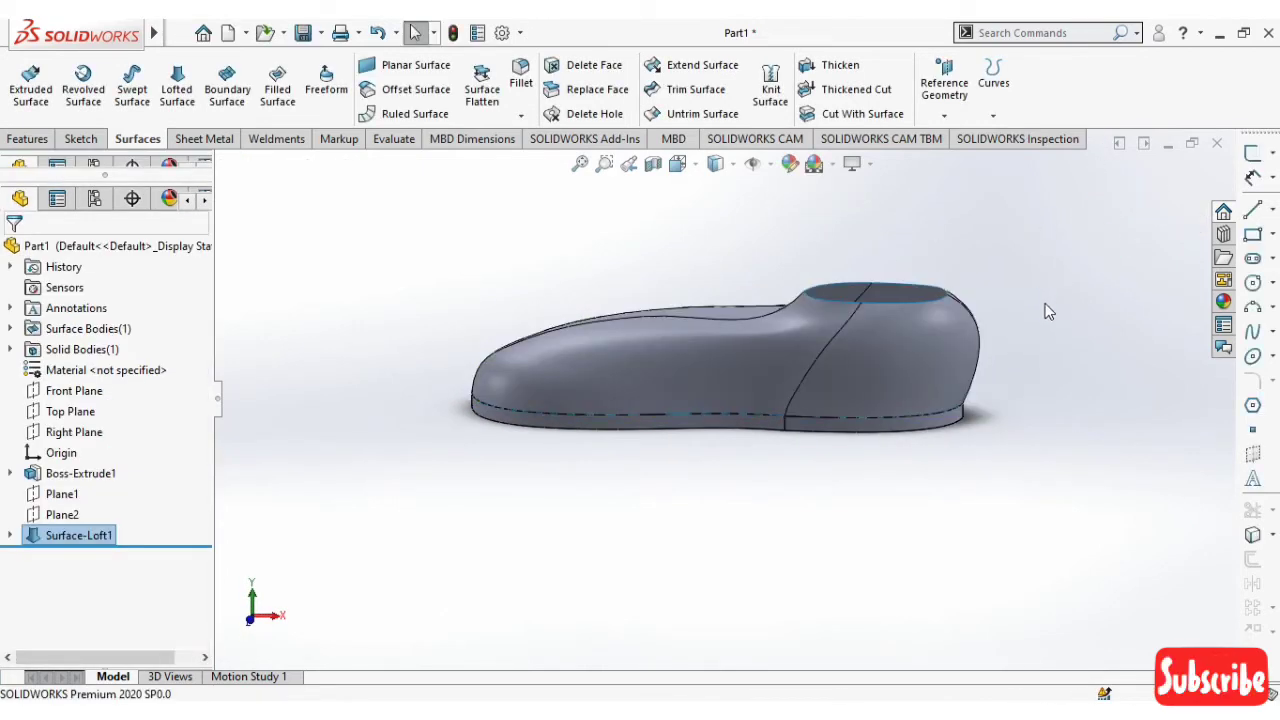
{"action": "mouse_move", "coordinate": [1045, 312]}
{"action": "middle_mouse_down"}
{"action": "mouse_move", "coordinate": [1117, 509]}
{"action": "mouse_move", "coordinate": [1054, 331]}
{"action": "mouse_move", "coordinate": [1006, 269]}
{"action": "mouse_move", "coordinate": [626, 434]}
{"action": "mouse_move", "coordinate": [360, 494]}
{"action": "mouse_move", "coordinate": [927, 440]}
{"action": "middle_mouse_up"}
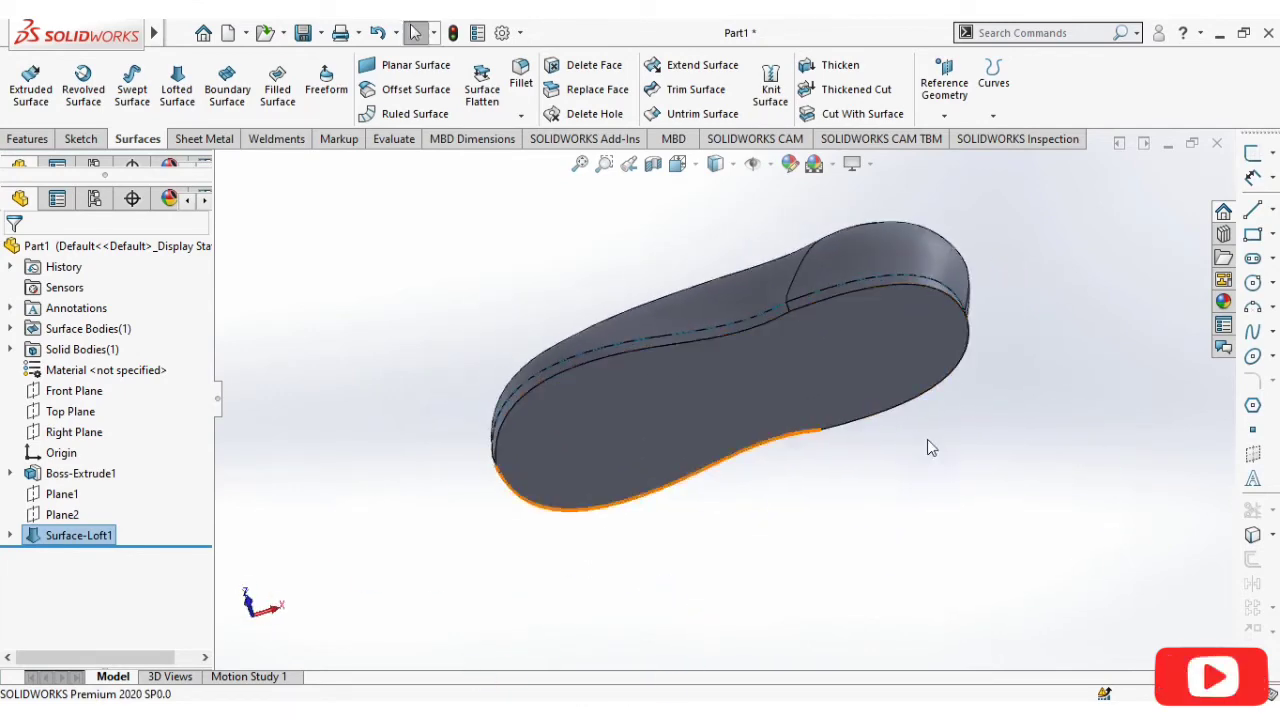
{"action": "mouse_move", "coordinate": [1117, 369]}
{"action": "middle_mouse_down"}
{"action": "mouse_move", "coordinate": [1094, 594]}
{"action": "mouse_move", "coordinate": [1033, 309]}
{"action": "mouse_move", "coordinate": [1080, 436]}
{"action": "mouse_move", "coordinate": [1051, 323]}
{"action": "mouse_move", "coordinate": [1034, 354]}
{"action": "mouse_move", "coordinate": [1037, 429]}
{"action": "middle_mouse_up"}
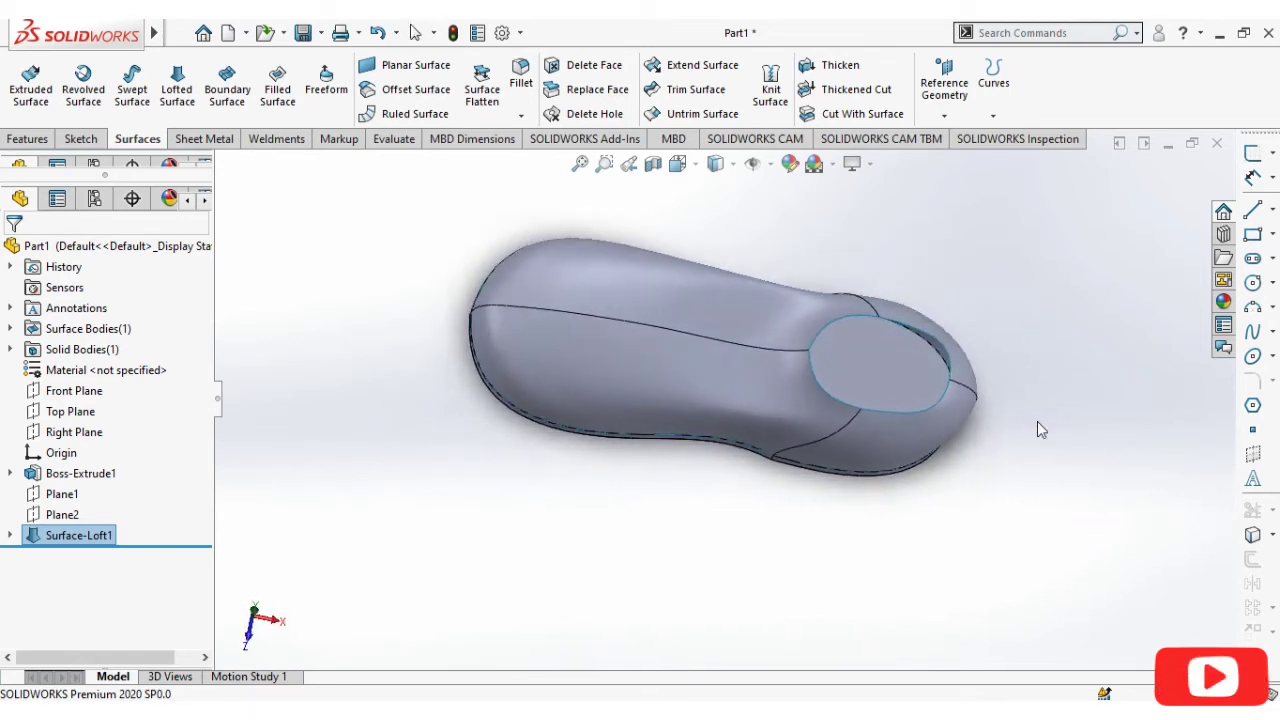
{"action": "left_click", "coordinate": [88, 413]}
Start a Top Plane sketch viewed from above with a horizontal centerline past the toe
{"action": "left_click", "coordinate": [100, 372]}
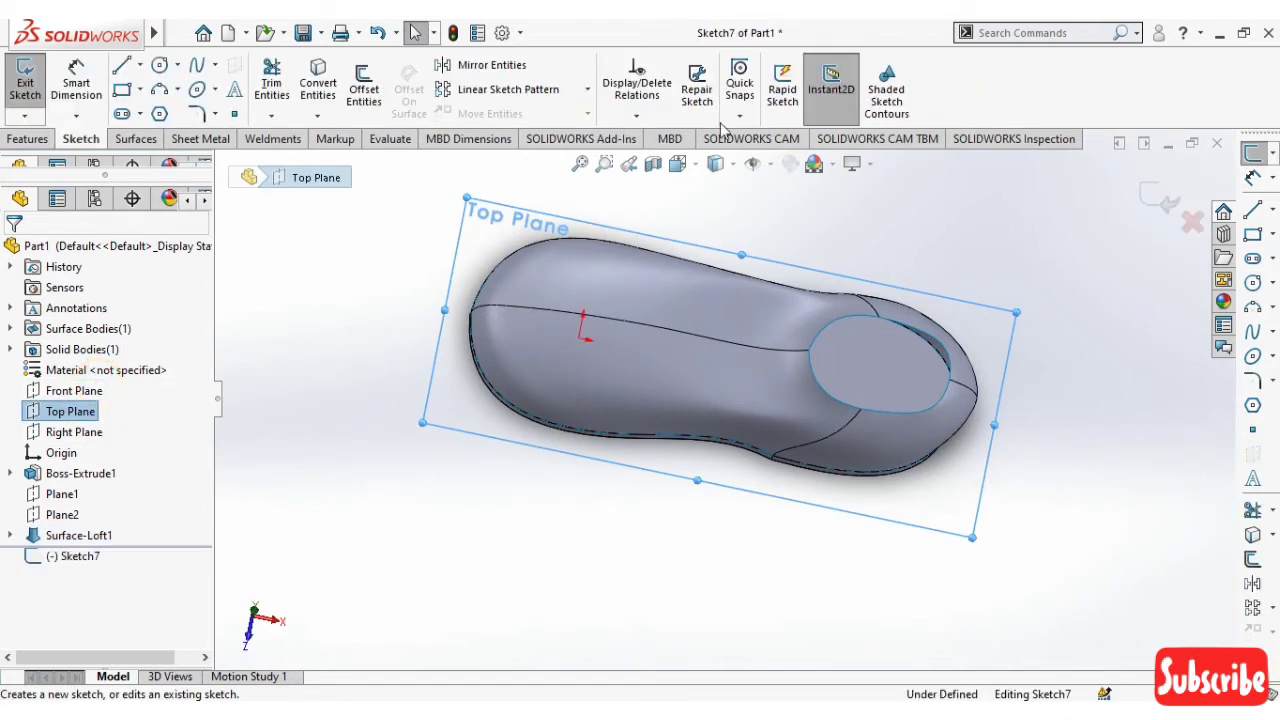
{"action": "left_click", "coordinate": [690, 164]}
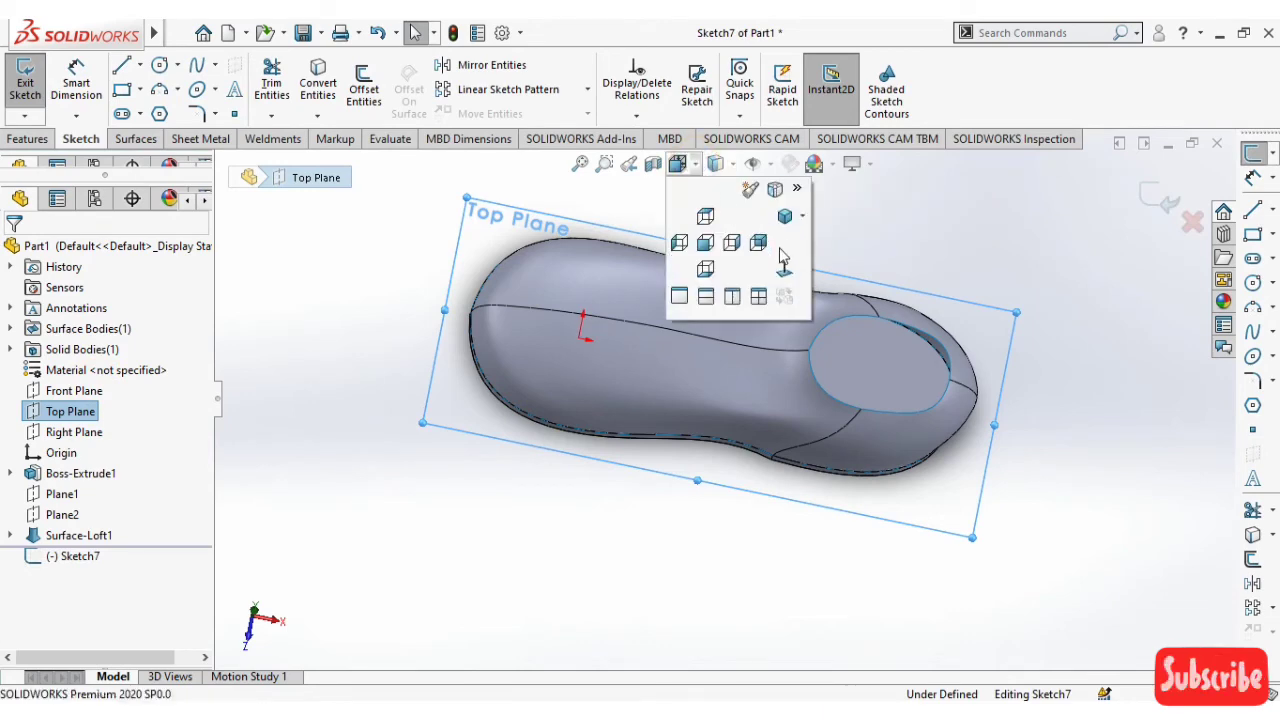
{"action": "left_click", "coordinate": [784, 260]}
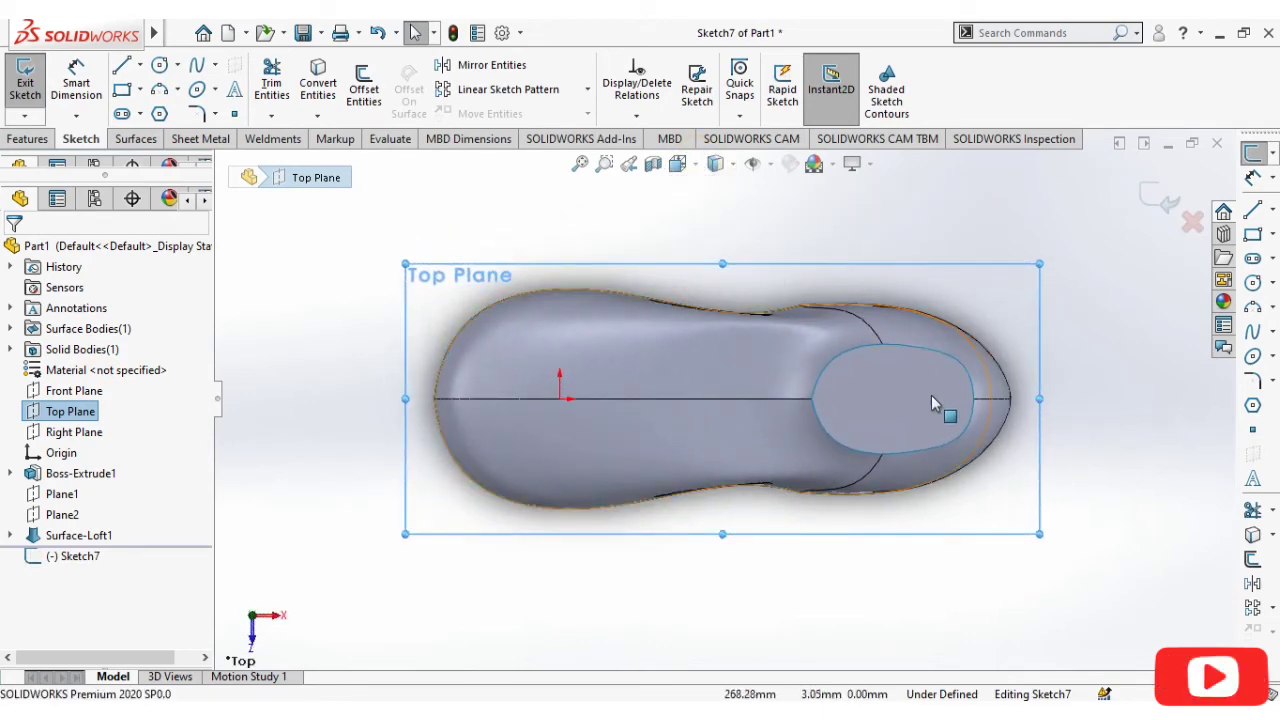
{"action": "scroll", "coordinate": [931, 400], "scroll_direction": "down", "scroll_amount": 1}
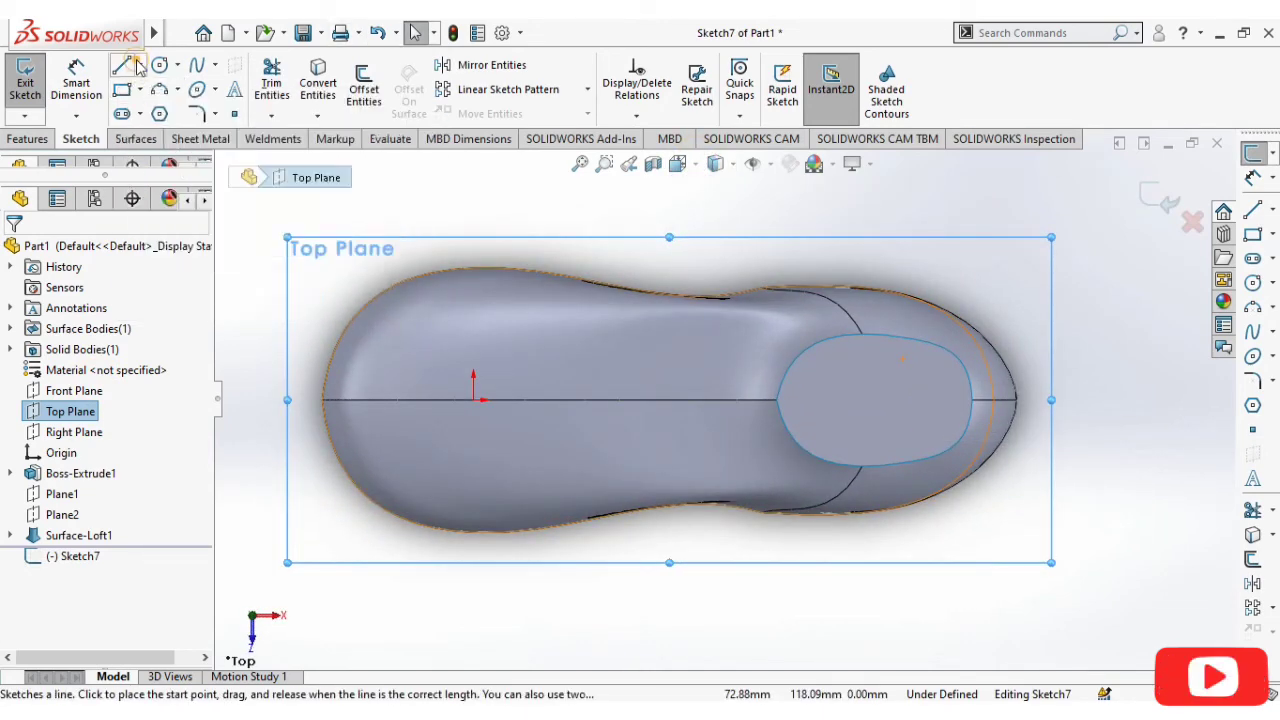
{"action": "left_click", "coordinate": [139, 64]}
{"action": "left_click", "coordinate": [160, 107]}
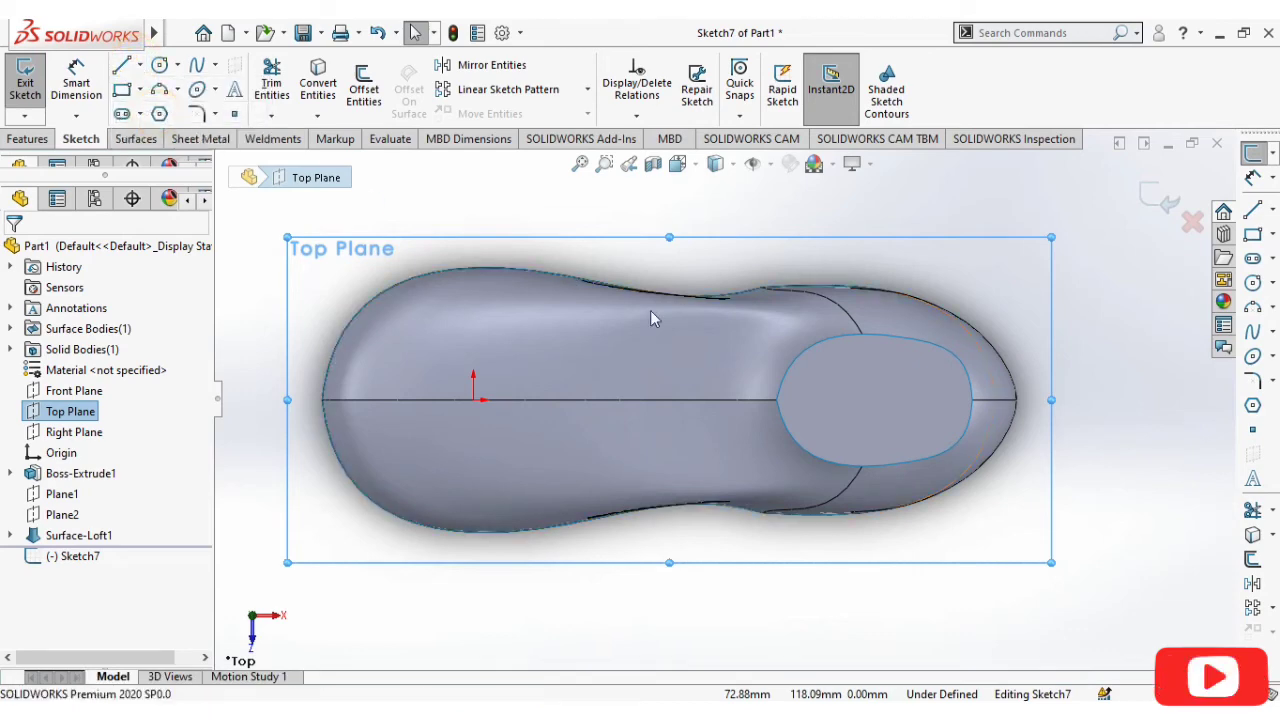
{"action": "left_click", "coordinate": [641, 417]}
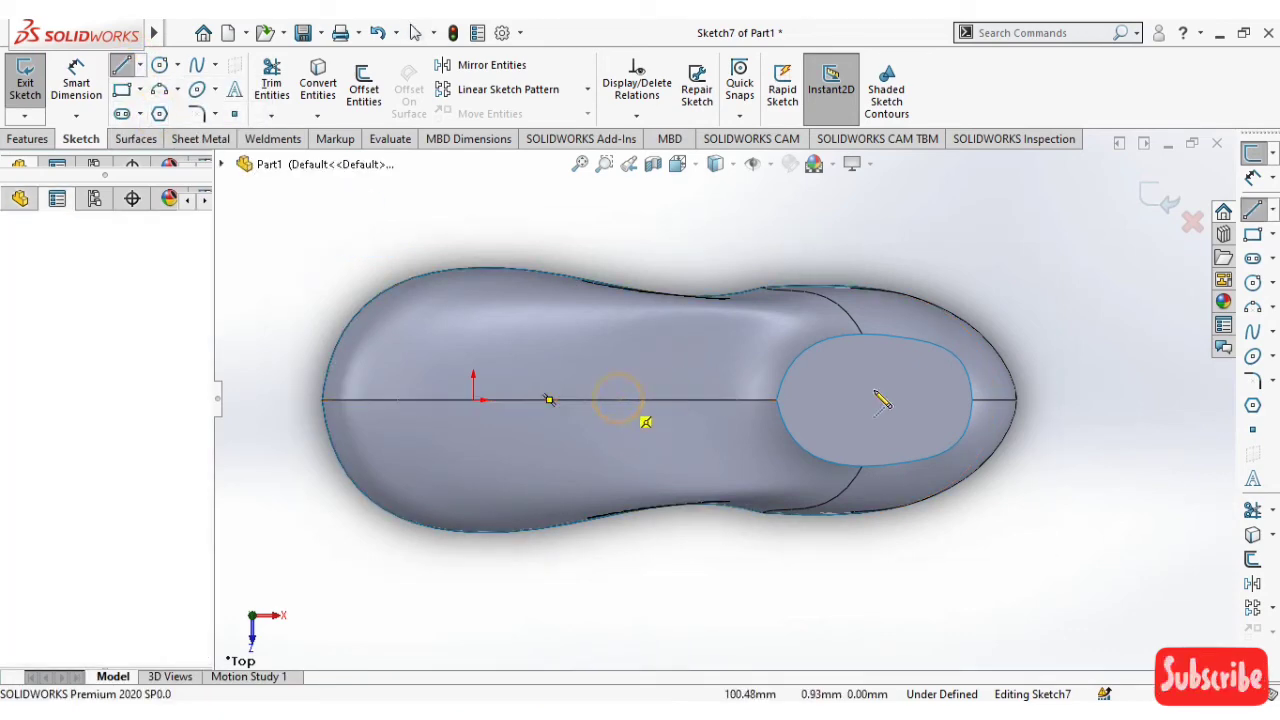
{"action": "left_click", "coordinate": [1052, 400]}
{"action": "key", "text": "Escape"}
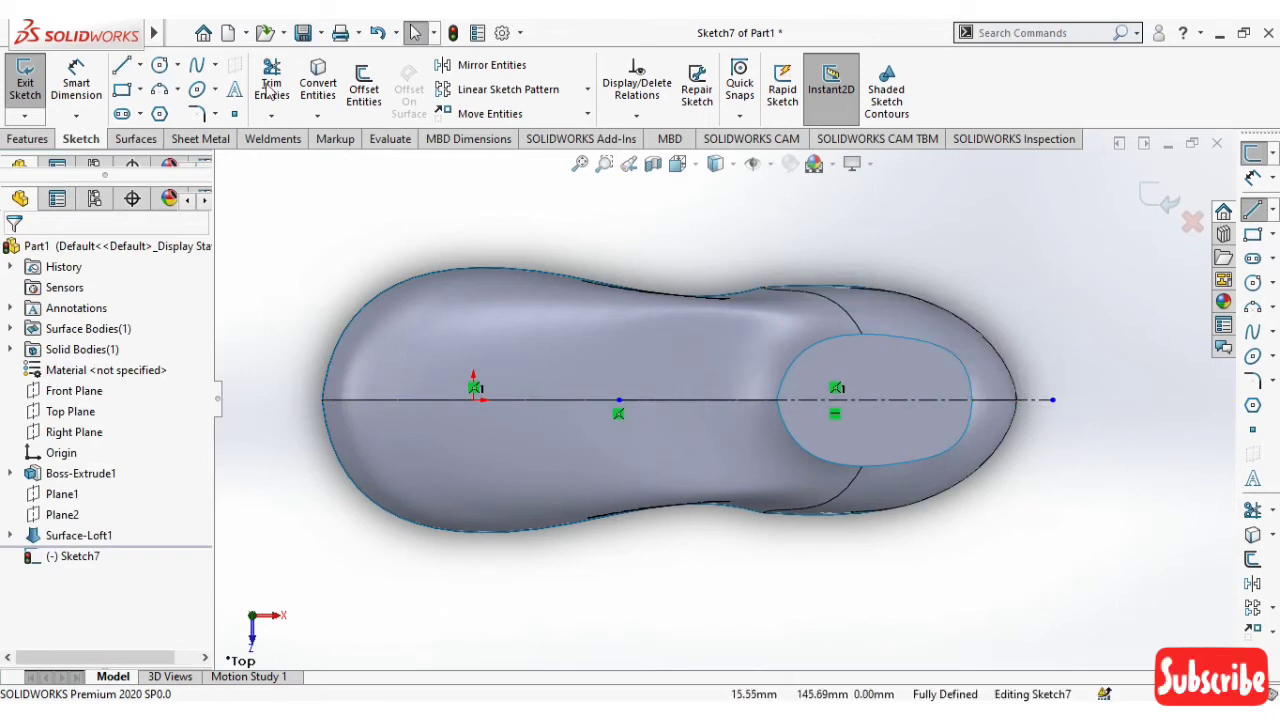
Draw a corner rectangle from the centerline reaching into the opening
{"action": "left_click", "coordinate": [132, 90]}
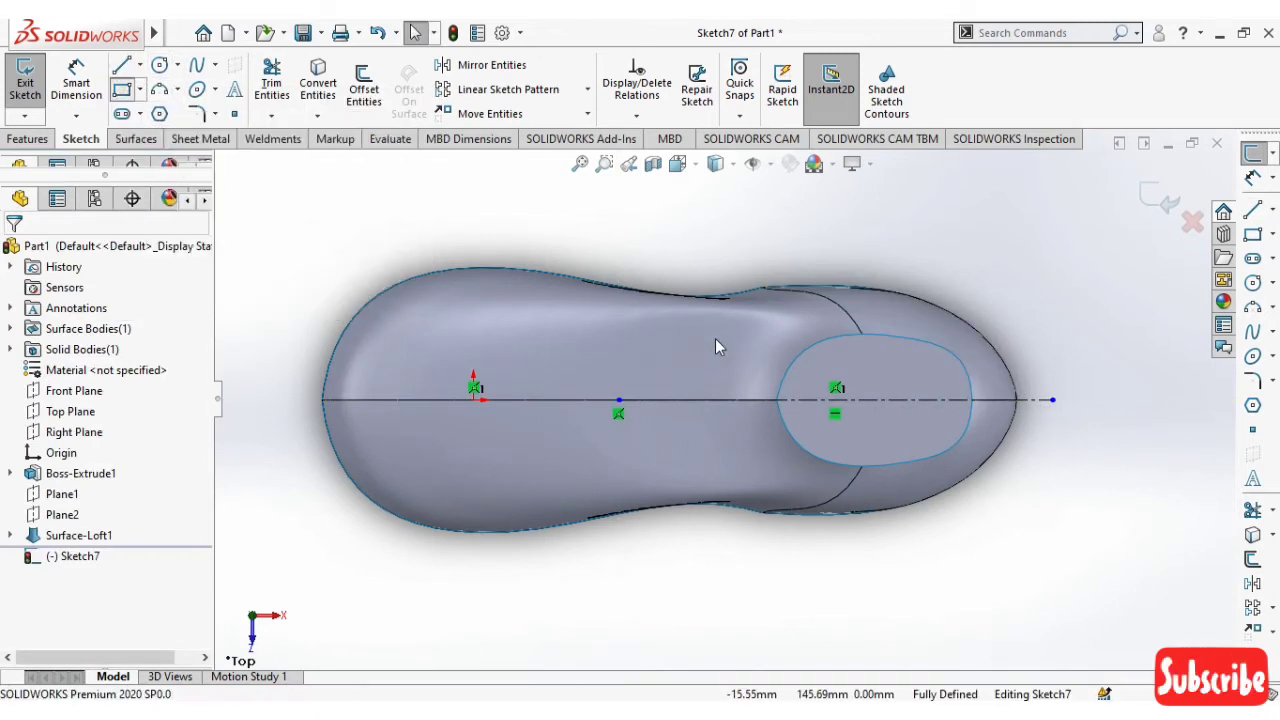
{"action": "left_click", "coordinate": [813, 386]}
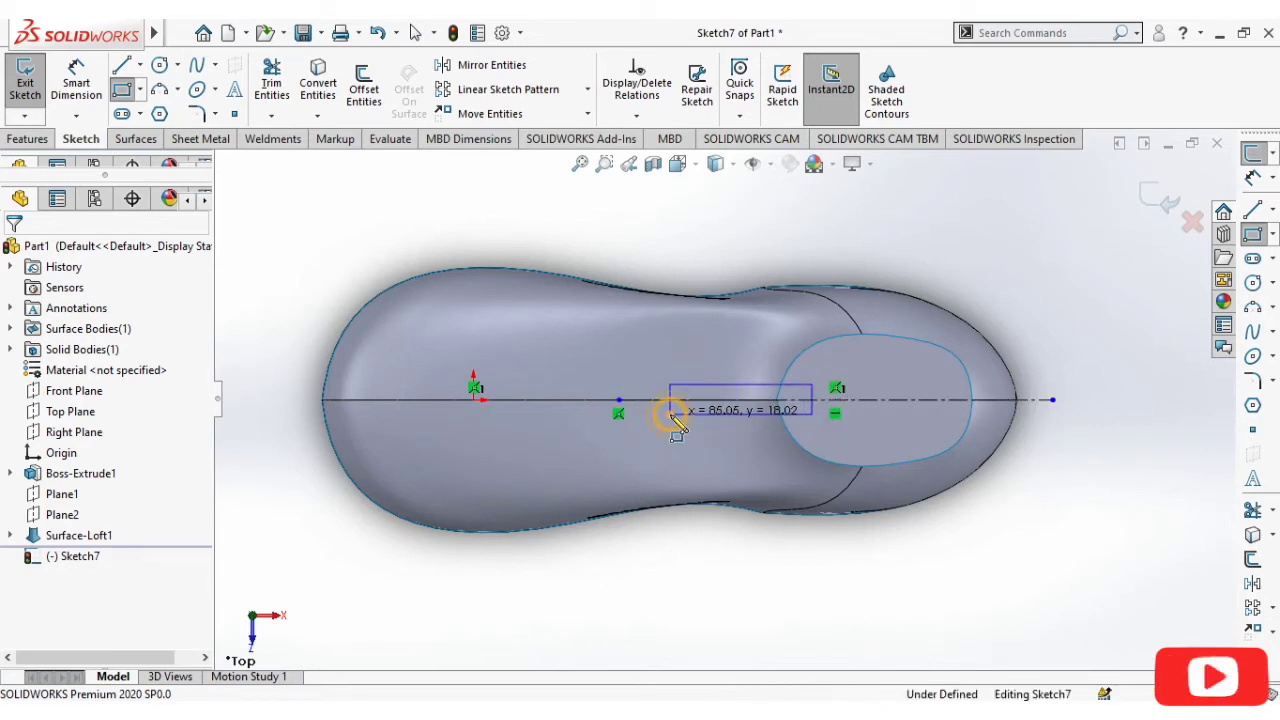
{"action": "left_click", "coordinate": [670, 412]}
{"action": "key", "text": "Escape"}
{"action": "scroll", "coordinate": [832, 444], "scroll_direction": "down", "scroll_amount": 3}
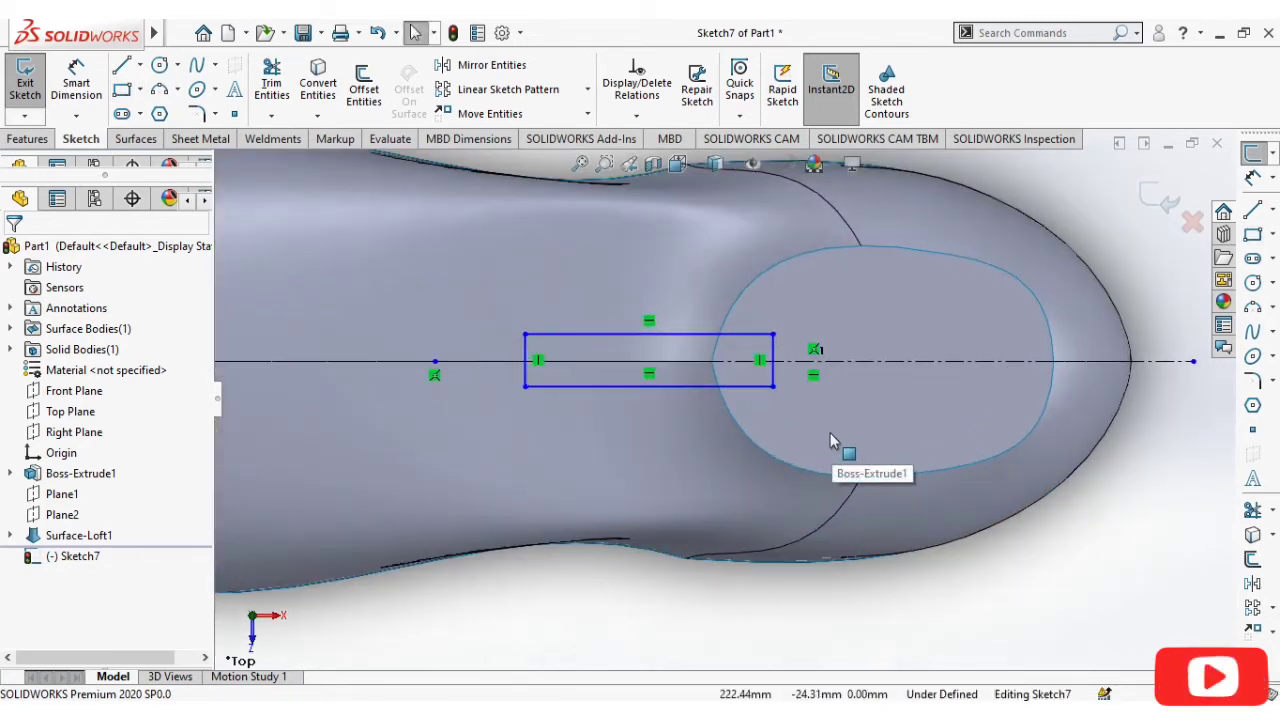
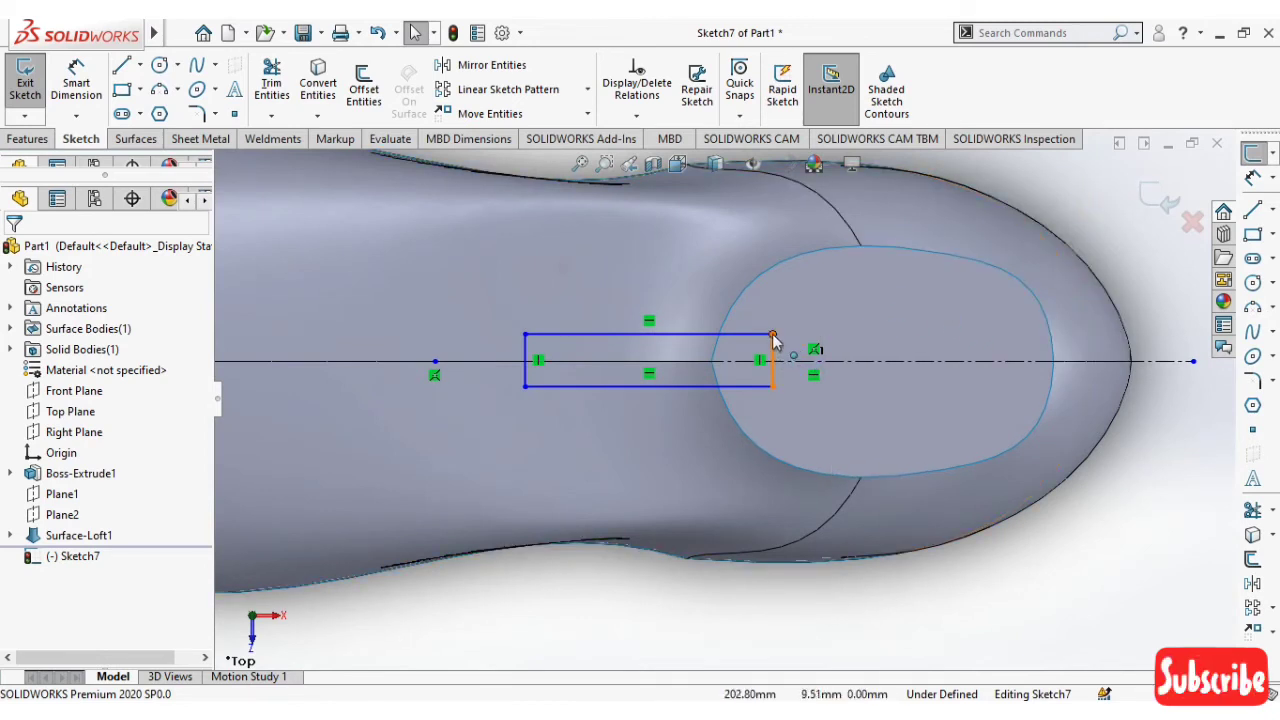
Dimension the rectangle's right edge to a 17 mm height
{"action": "left_click", "coordinate": [806, 372]}
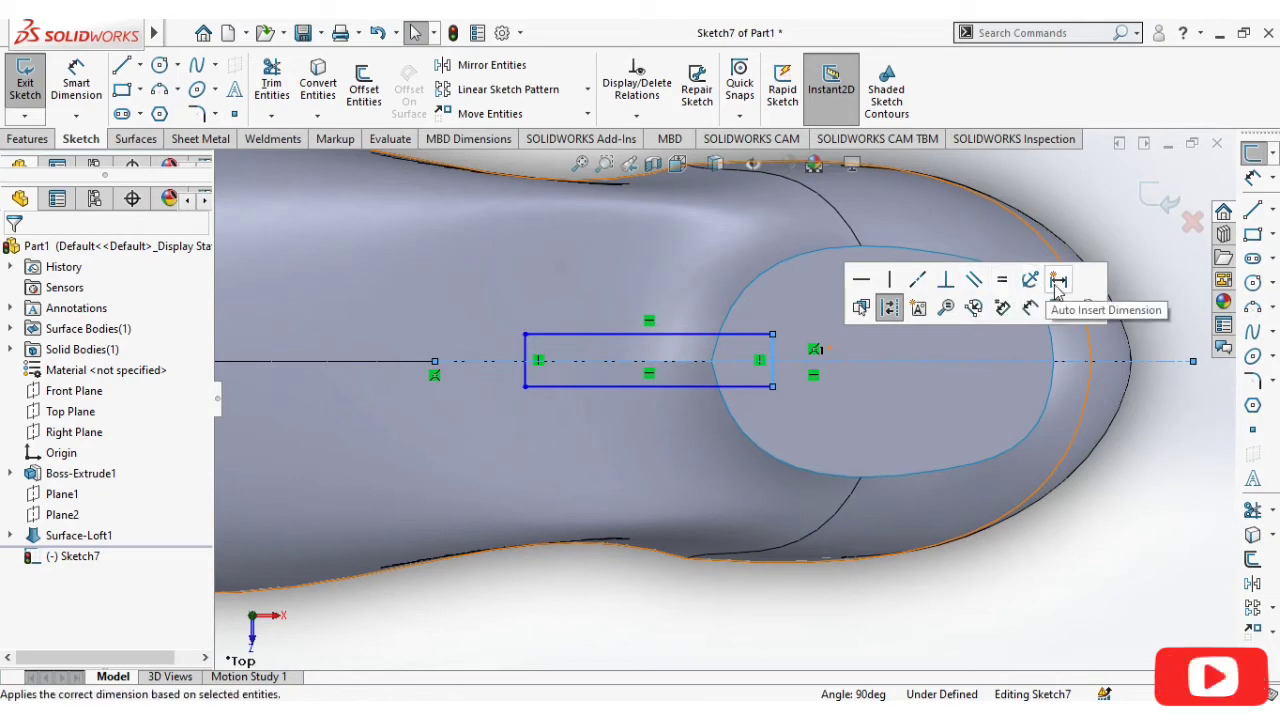
{"action": "left_click", "coordinate": [1134, 560]}
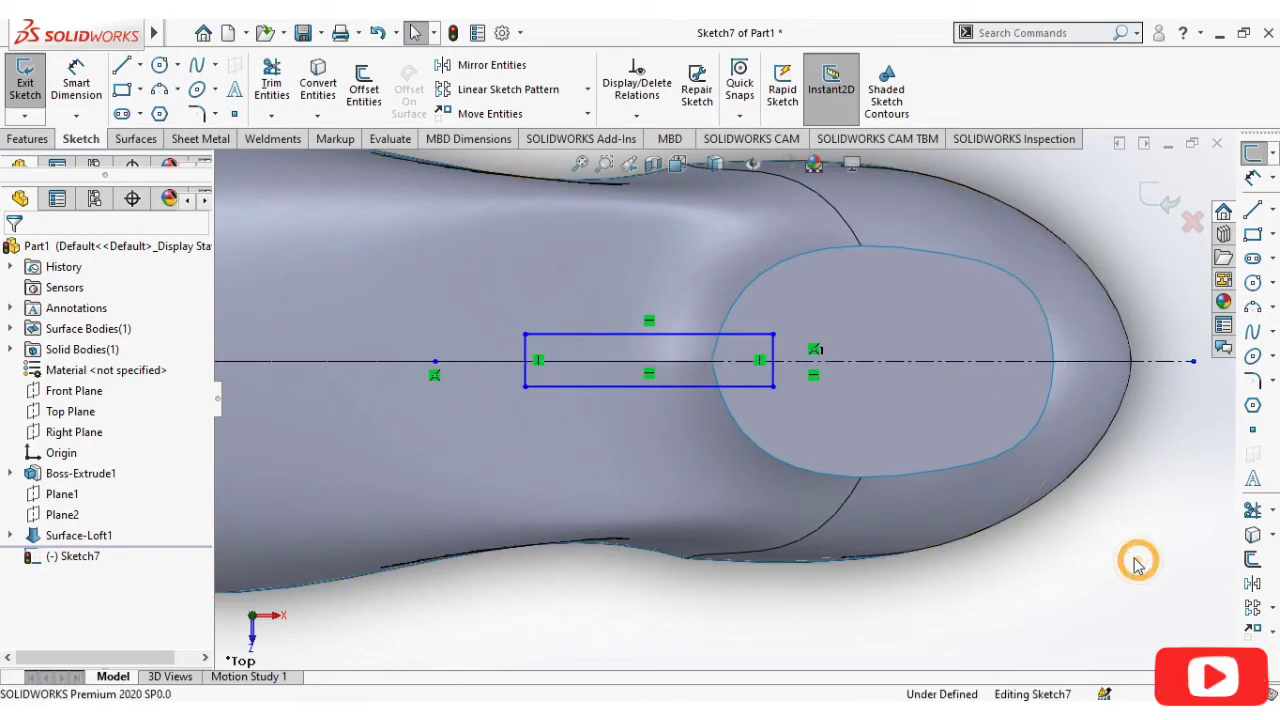
{"action": "scroll", "coordinate": [800, 434], "scroll_direction": "up", "scroll_amount": 1}
{"action": "scroll", "coordinate": [710, 382], "scroll_direction": "down", "scroll_amount": 3}
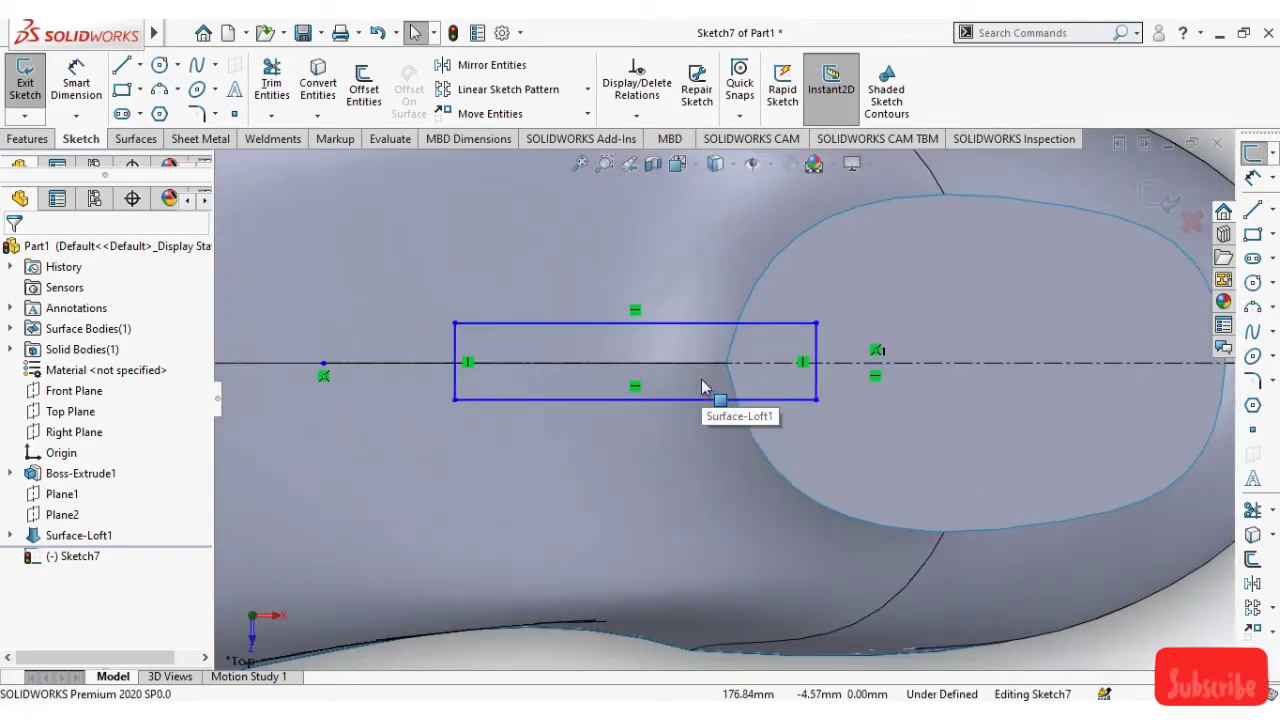
{"action": "scroll", "coordinate": [702, 387], "scroll_direction": "up", "scroll_amount": 2}
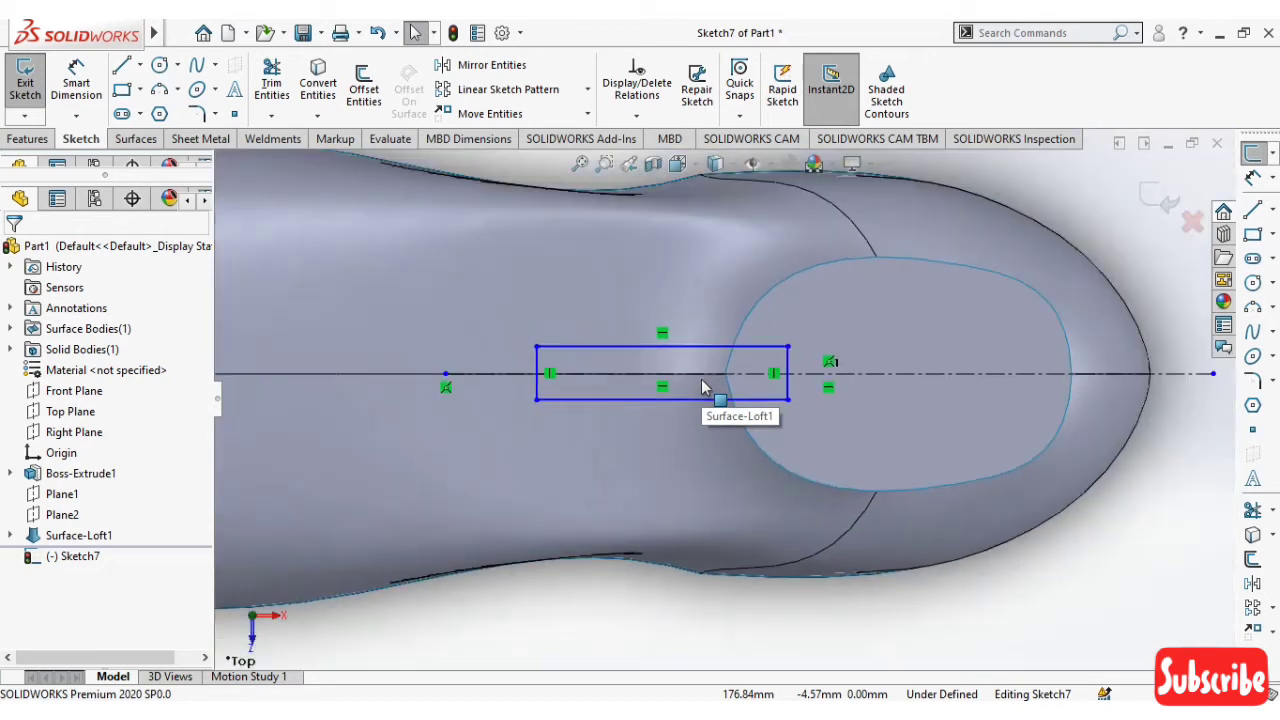
{"action": "left_click", "coordinate": [76, 85]}
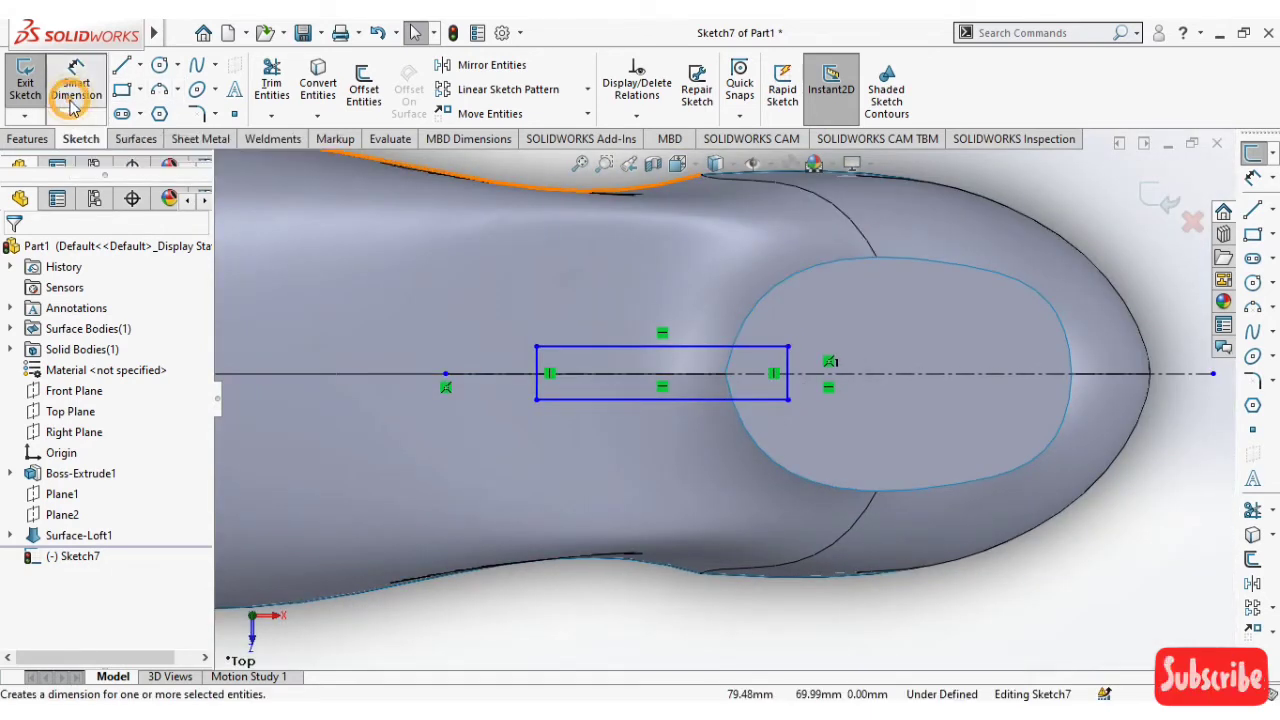
{"action": "left_click", "coordinate": [806, 390]}
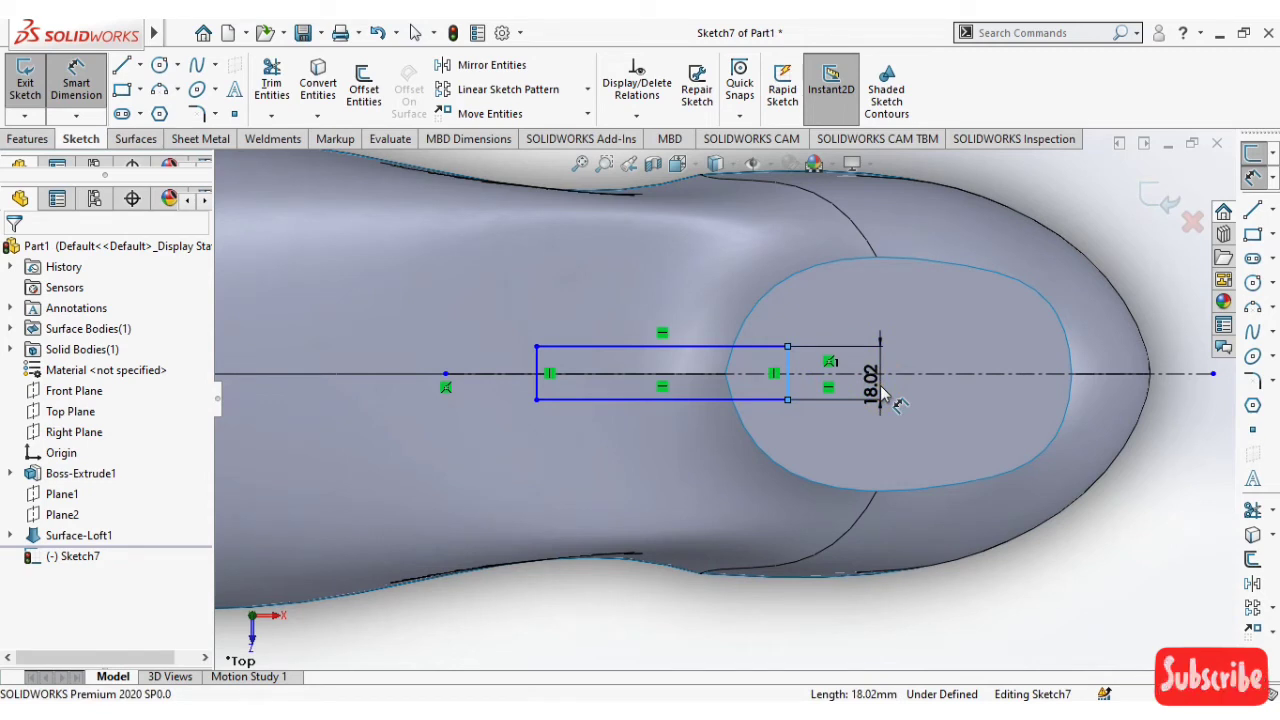
{"action": "left_click", "coordinate": [883, 393]}
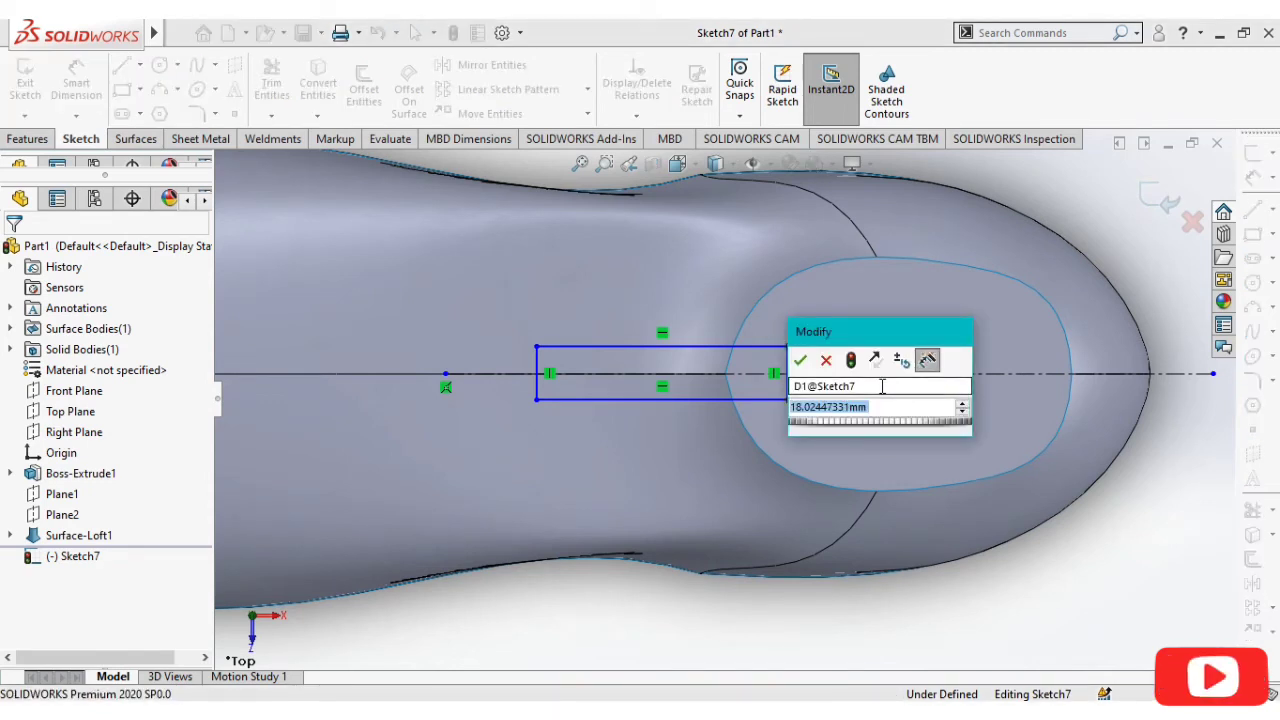
{"action": "type", "text": "18"}
{"action": "key", "text": "Return"}
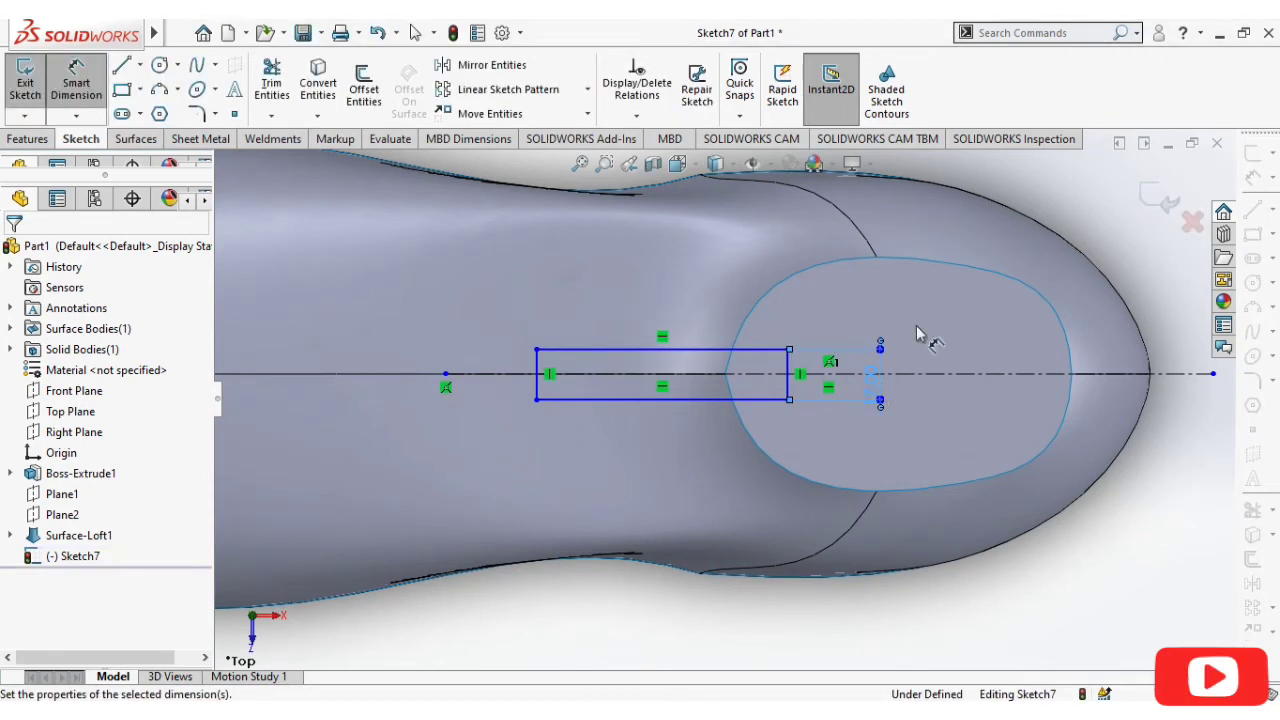
{"action": "key", "text": "Escape"}
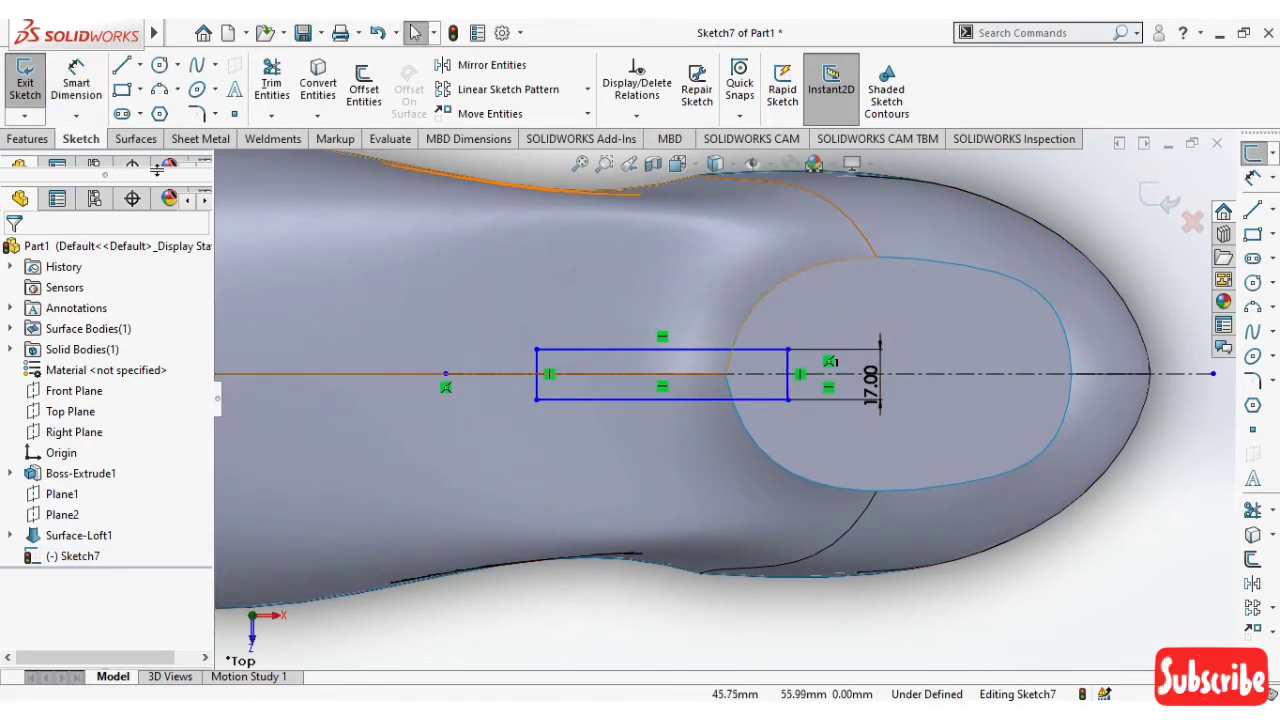
Dimension the top corner to the centerline at 17/2 (8.5 mm)
{"action": "left_click", "coordinate": [76, 82]}
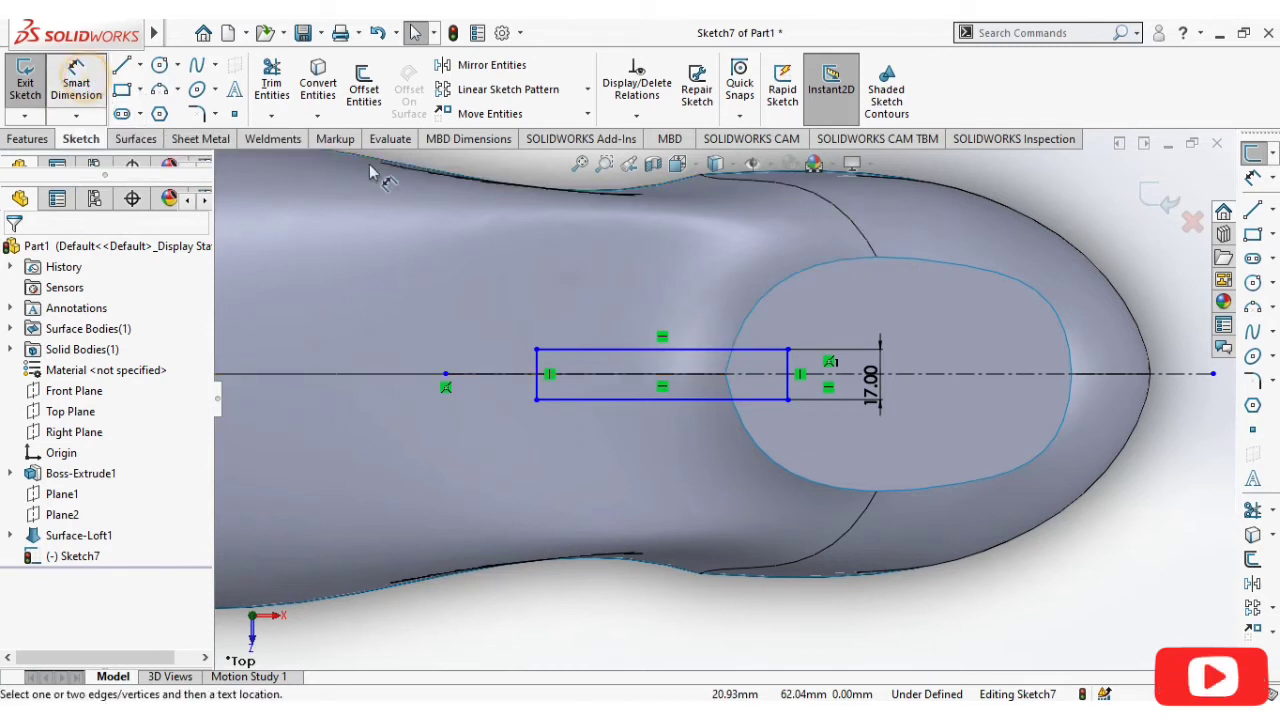
{"action": "left_click", "coordinate": [787, 350]}
{"action": "left_click", "coordinate": [771, 373]}
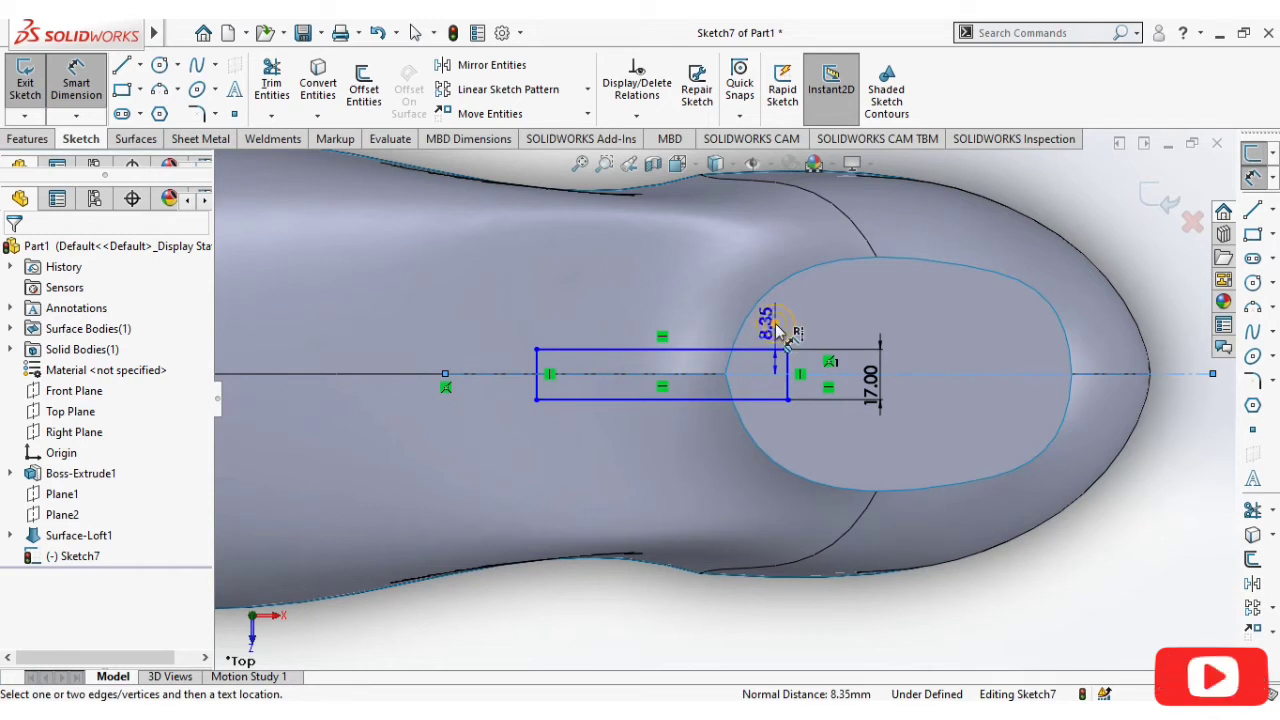
{"action": "left_click", "coordinate": [778, 330]}
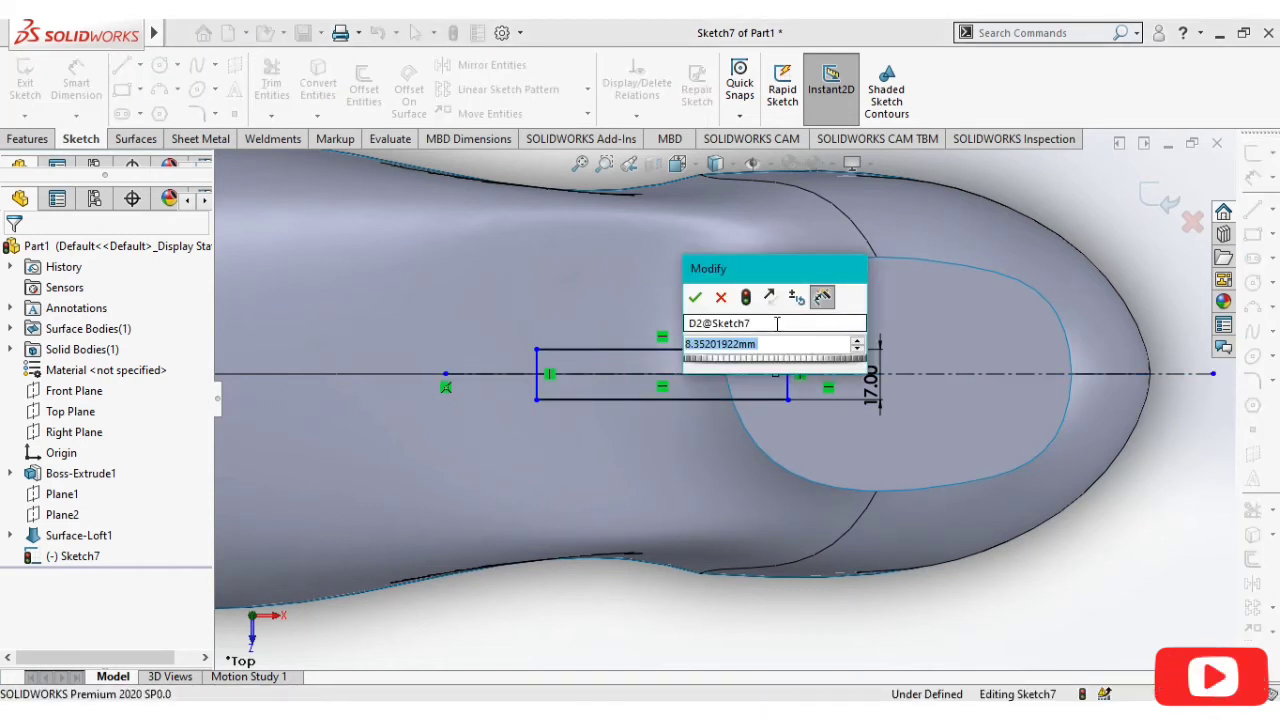
{"action": "type", "text": "17/2"}
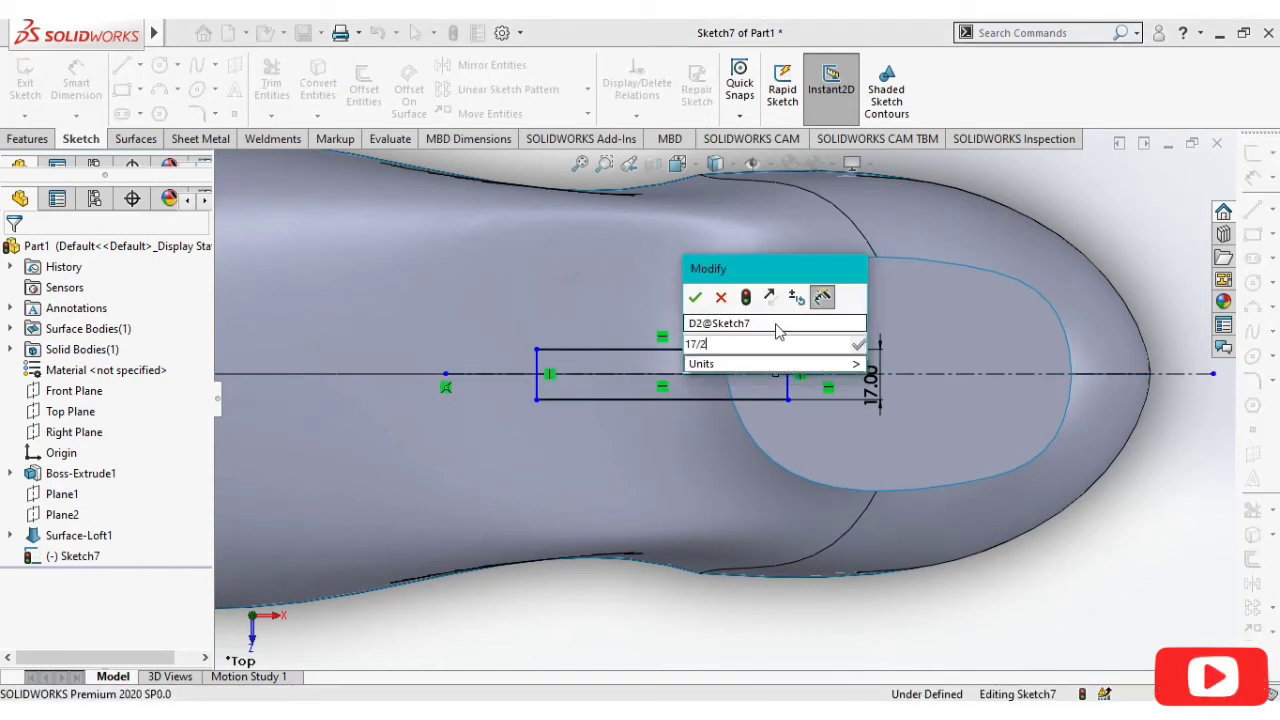
{"action": "key", "text": "Return"}
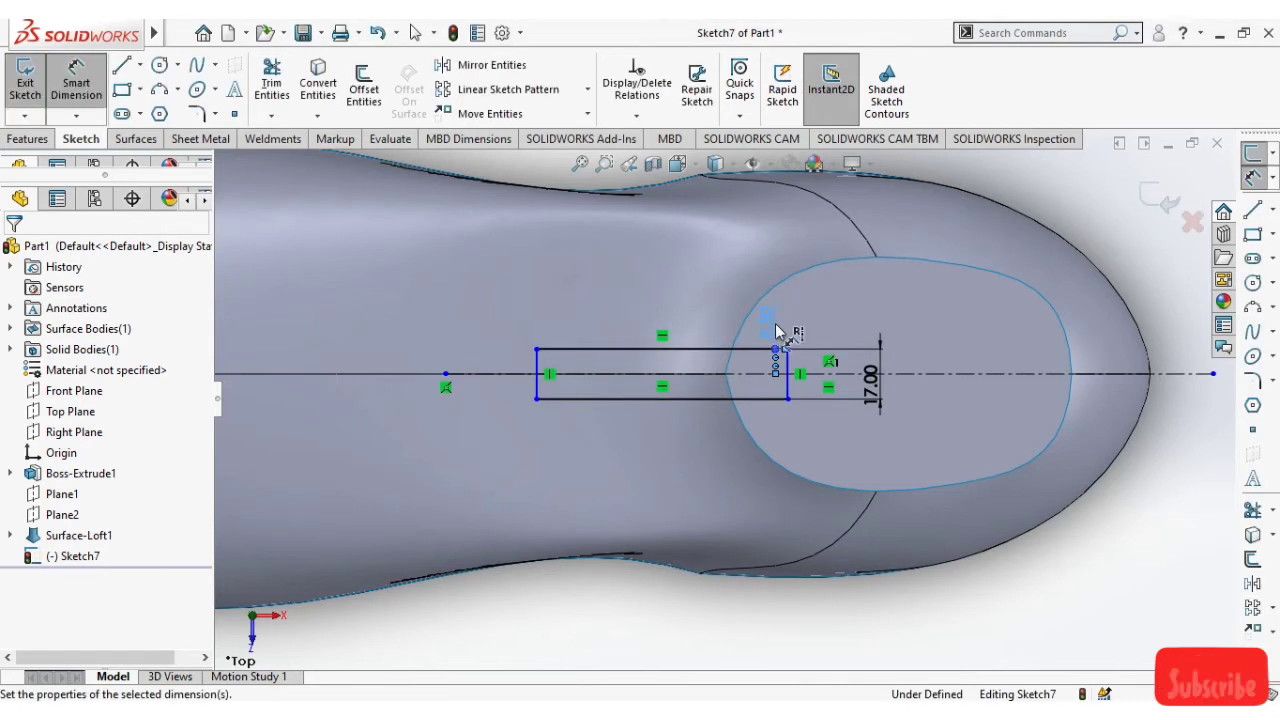
Dimension the rectangle's top edge length to 85 mm
{"action": "left_click", "coordinate": [690, 350]}
{"action": "left_click", "coordinate": [695, 373]}
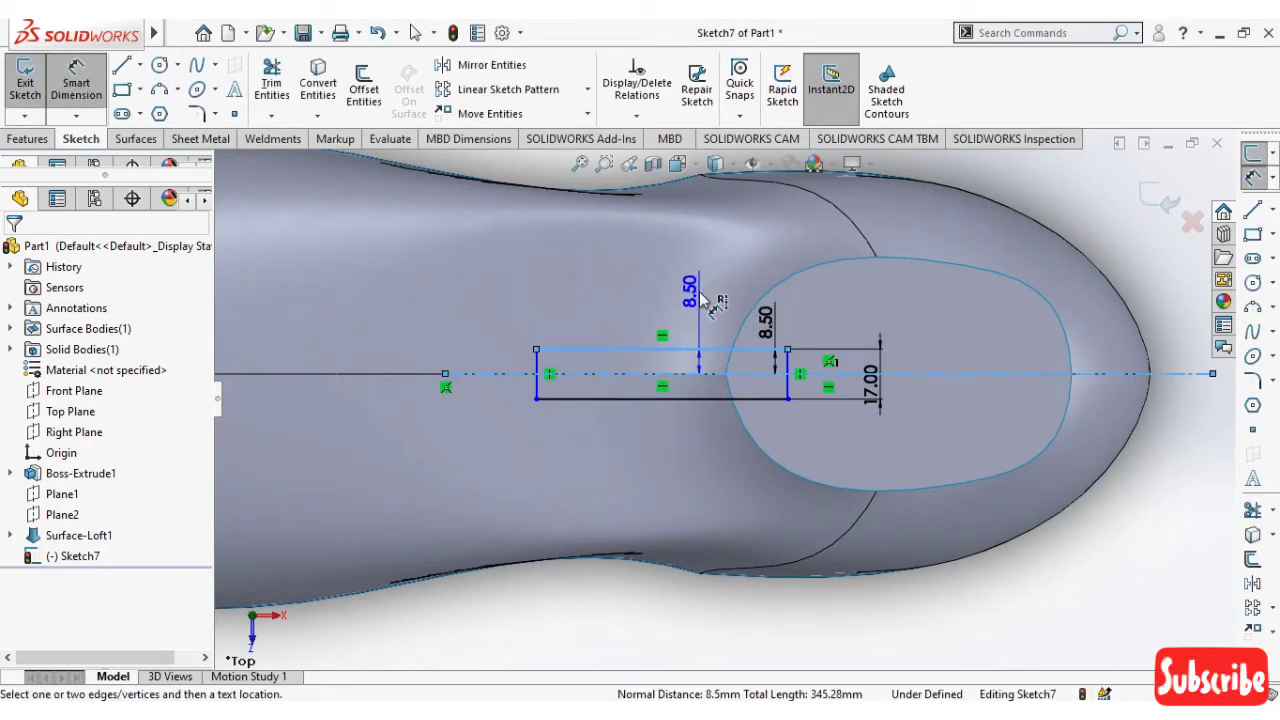
{"action": "left_click", "coordinate": [703, 300]}
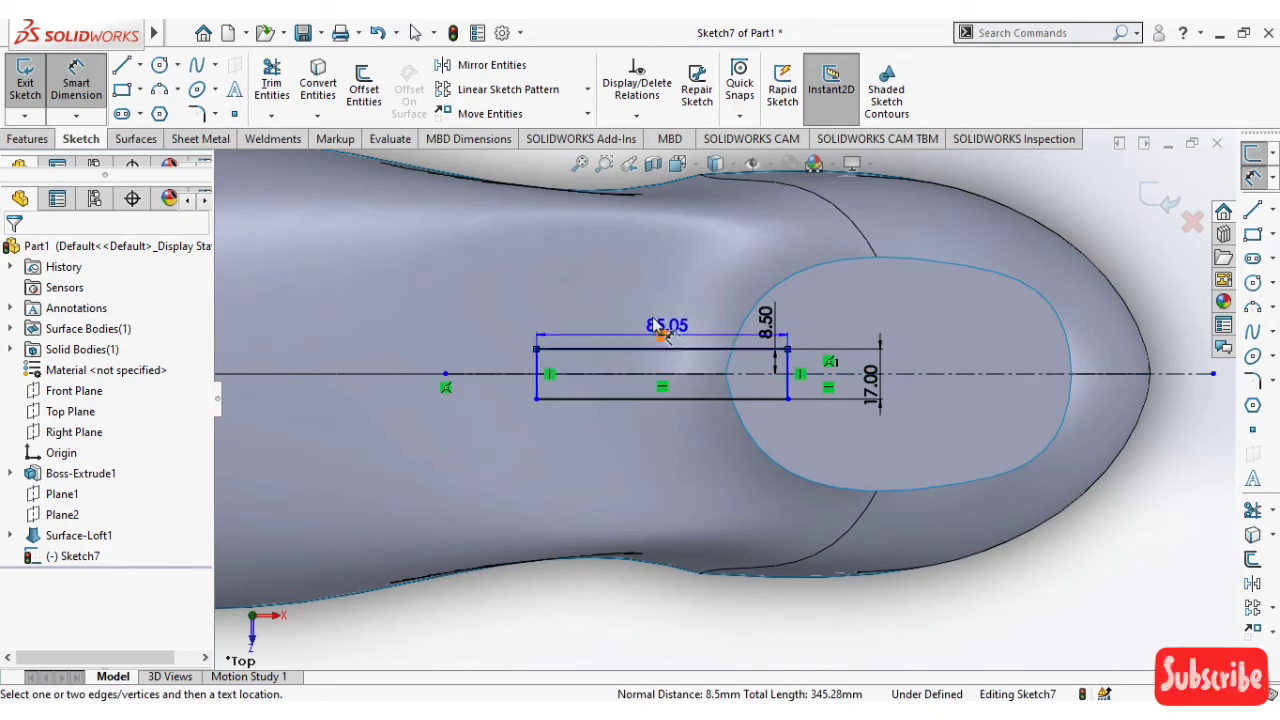
{"action": "left_click", "coordinate": [647, 310]}
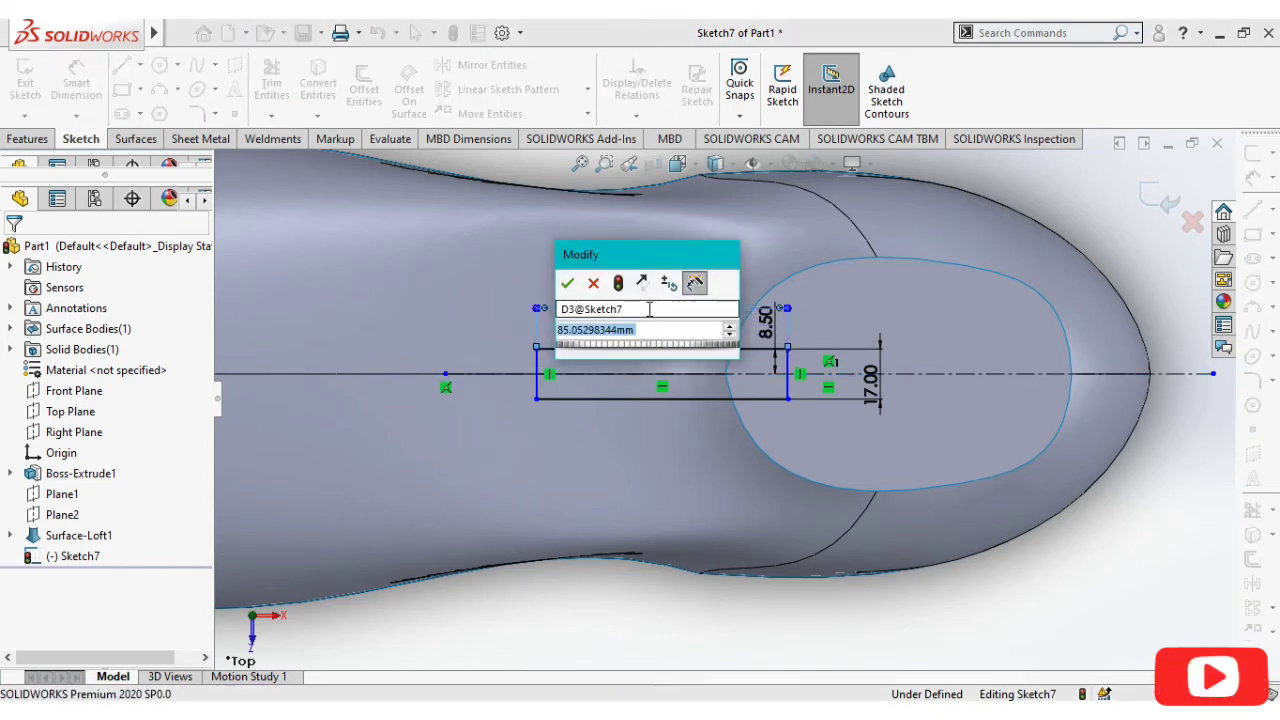
{"action": "type", "text": "85"}
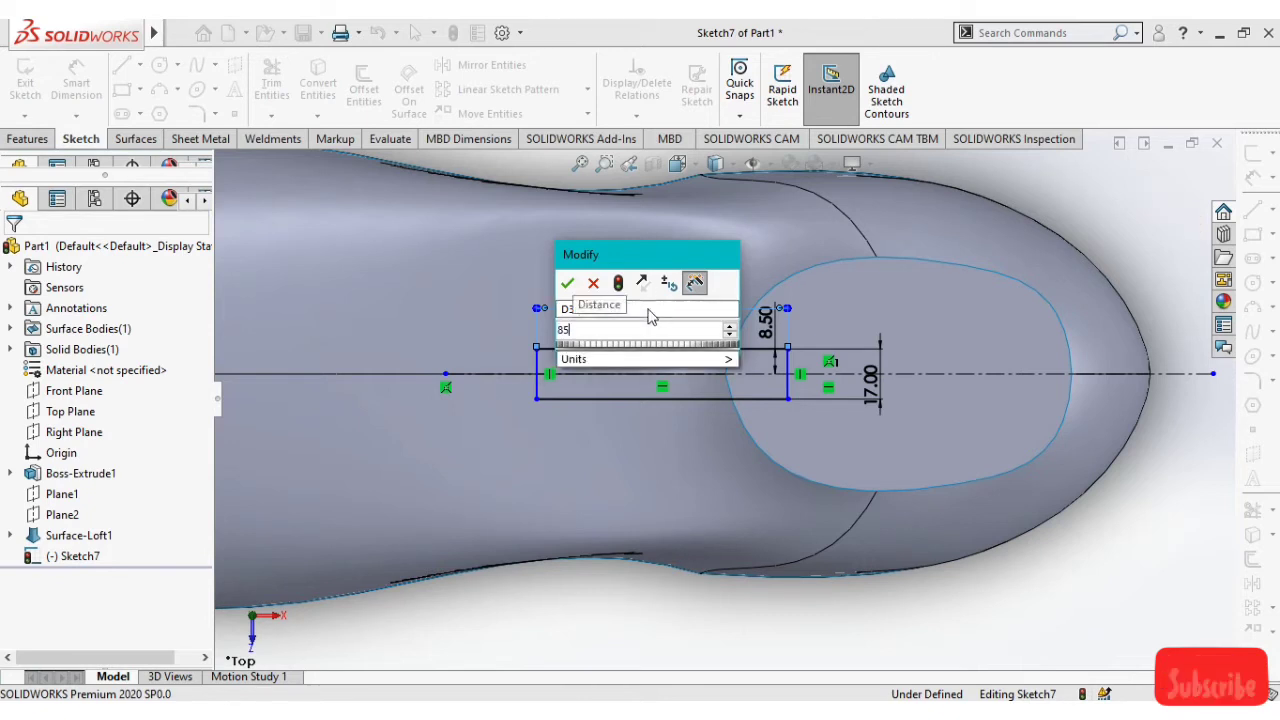
{"action": "key", "text": "Return"}
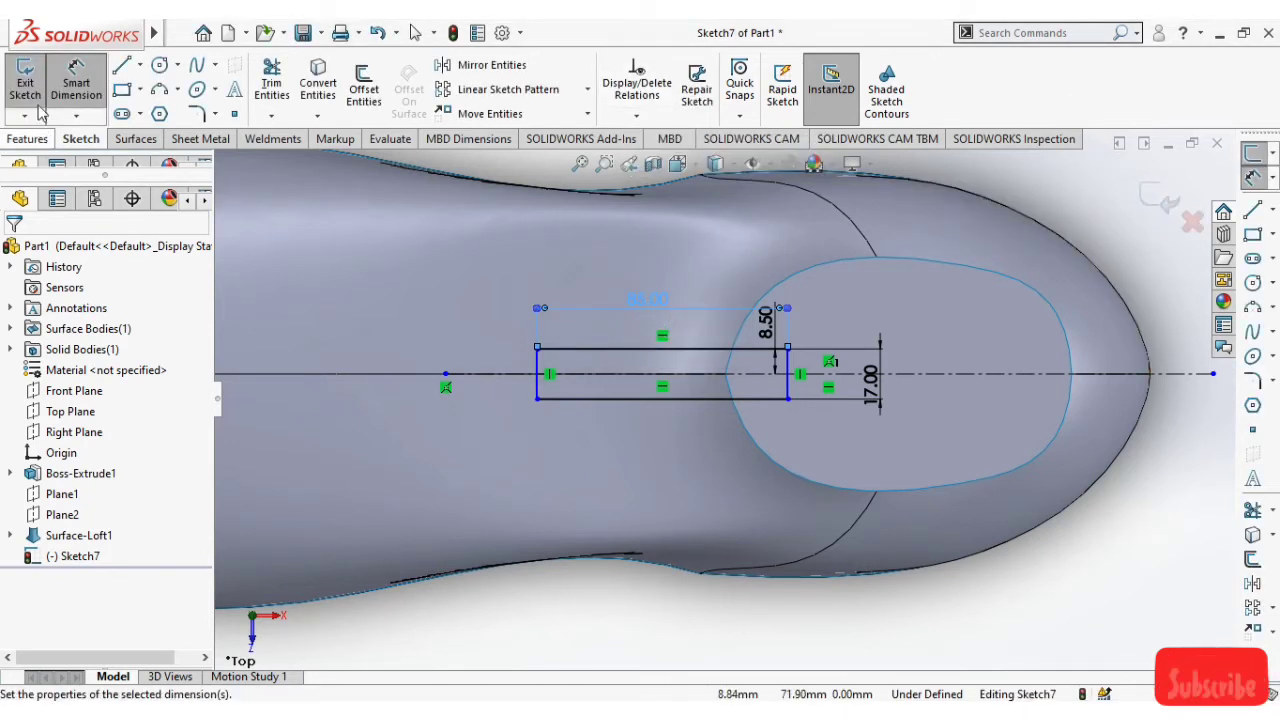
{"action": "left_click", "coordinate": [76, 85]}
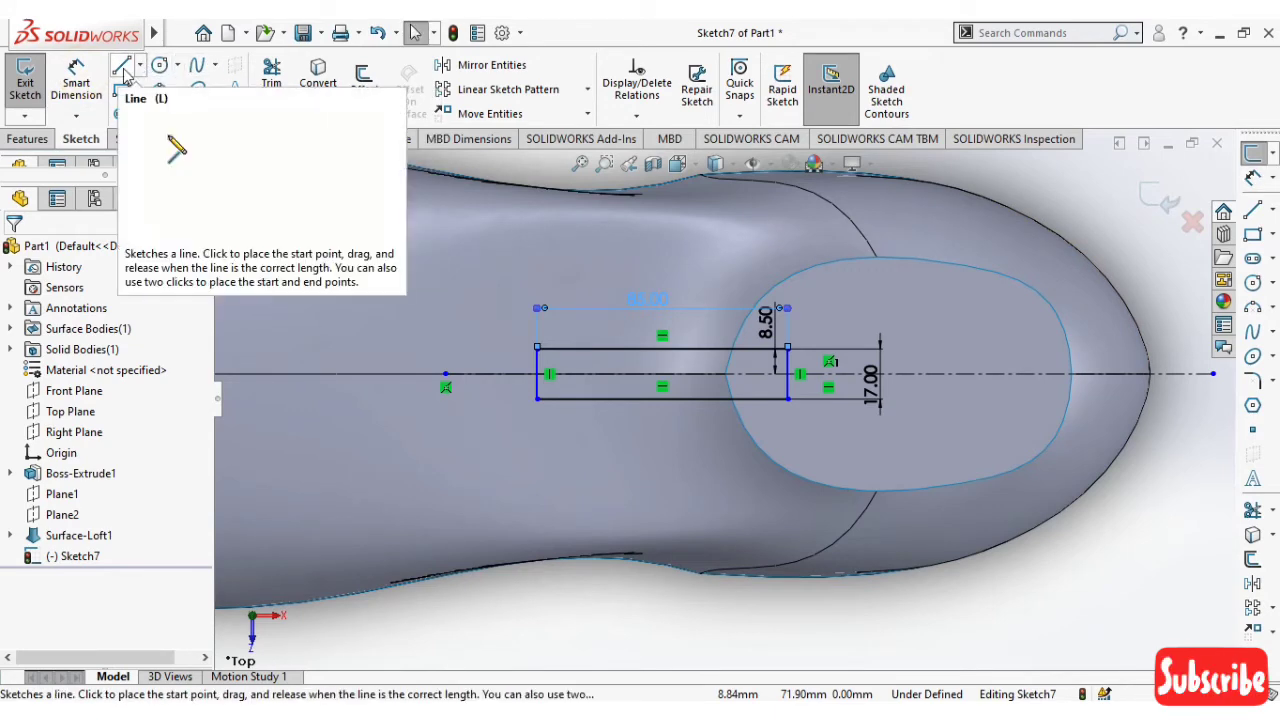
Draw a horizontal construction line above the rectangle along most of its length
{"action": "left_click", "coordinate": [122, 66]}
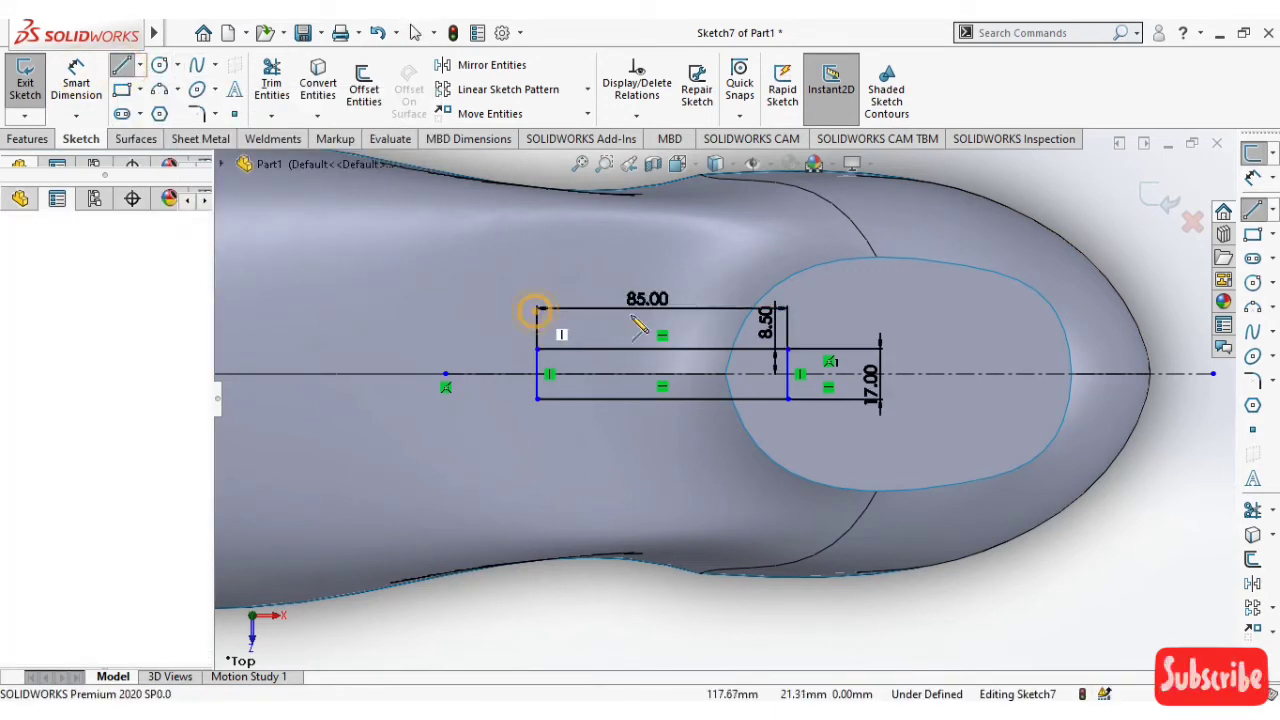
{"action": "left_click", "coordinate": [537, 310]}
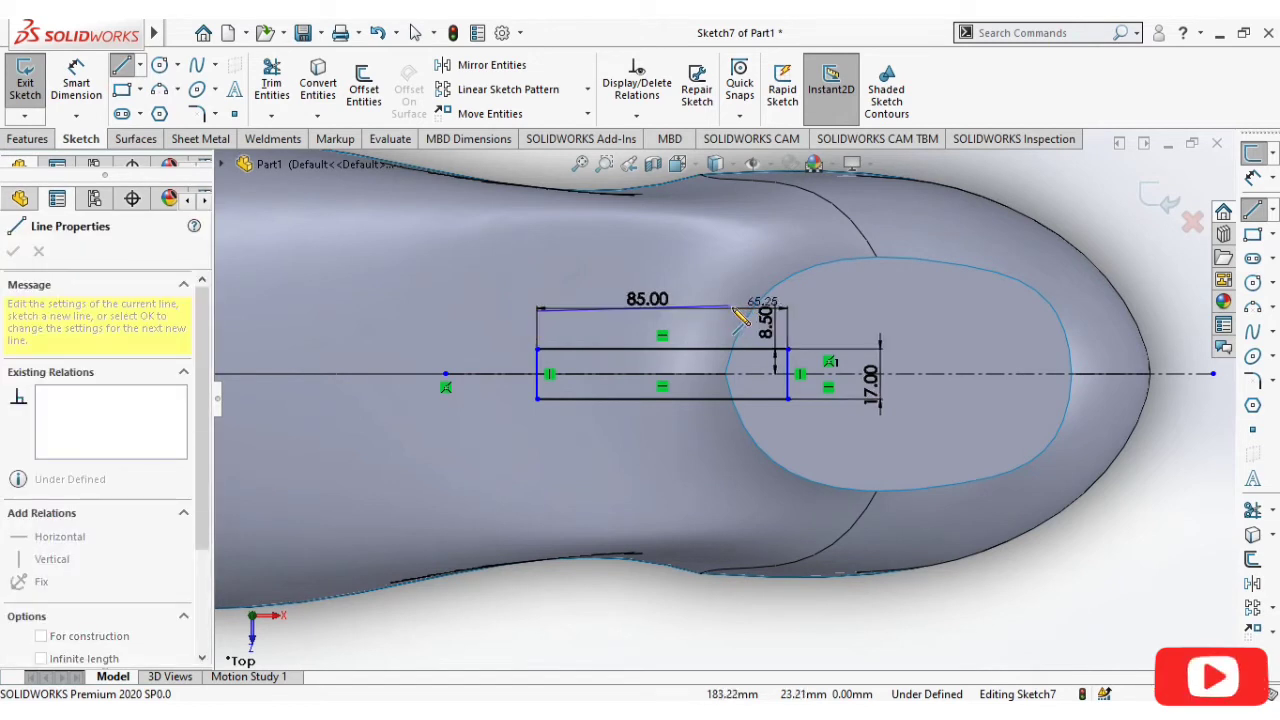
{"action": "left_click", "coordinate": [744, 310]}
{"action": "key", "text": "Escape"}
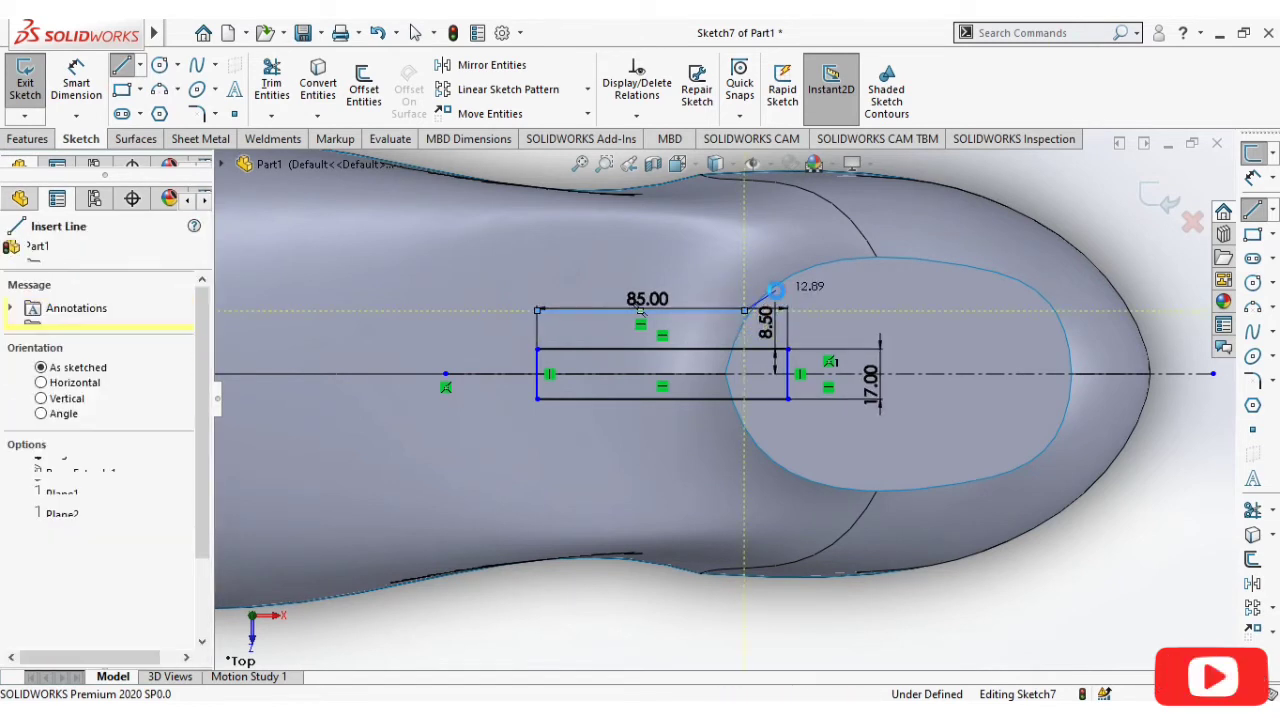
{"action": "key", "text": "Escape"}
{"action": "left_click", "coordinate": [740, 310]}
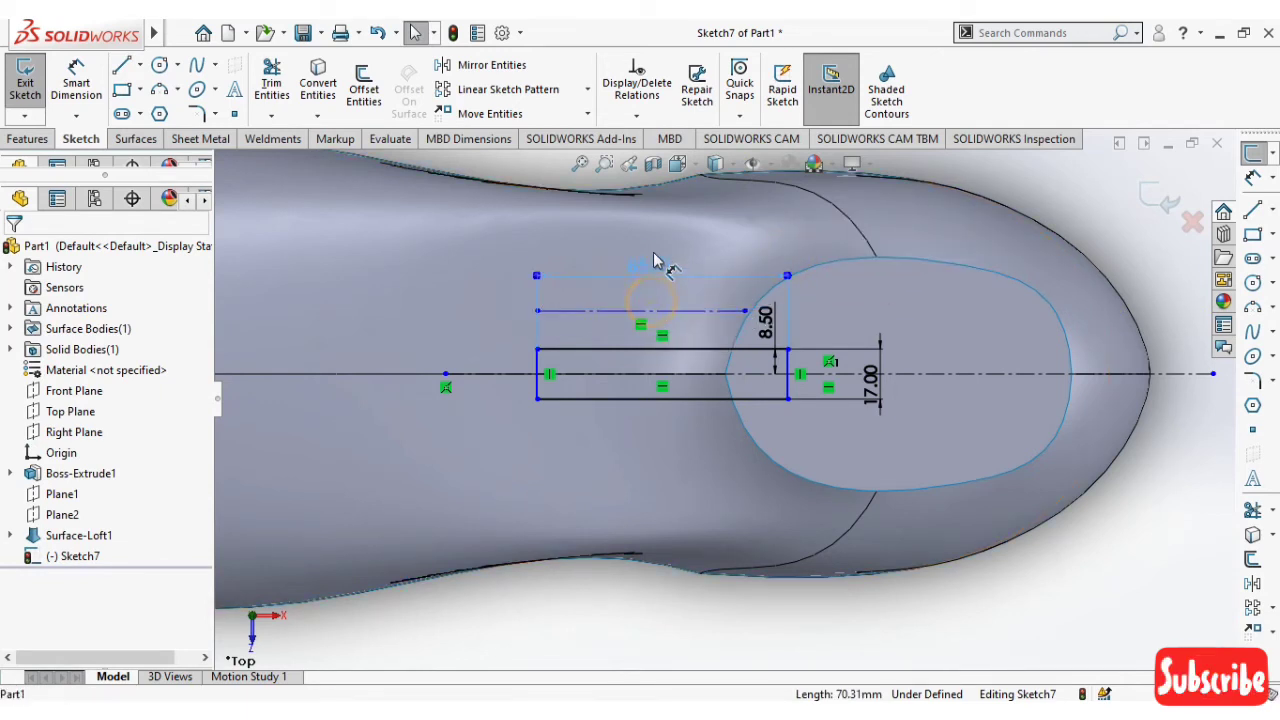
{"action": "scroll", "coordinate": [700, 335], "scroll_direction": "down", "scroll_amount": 2}
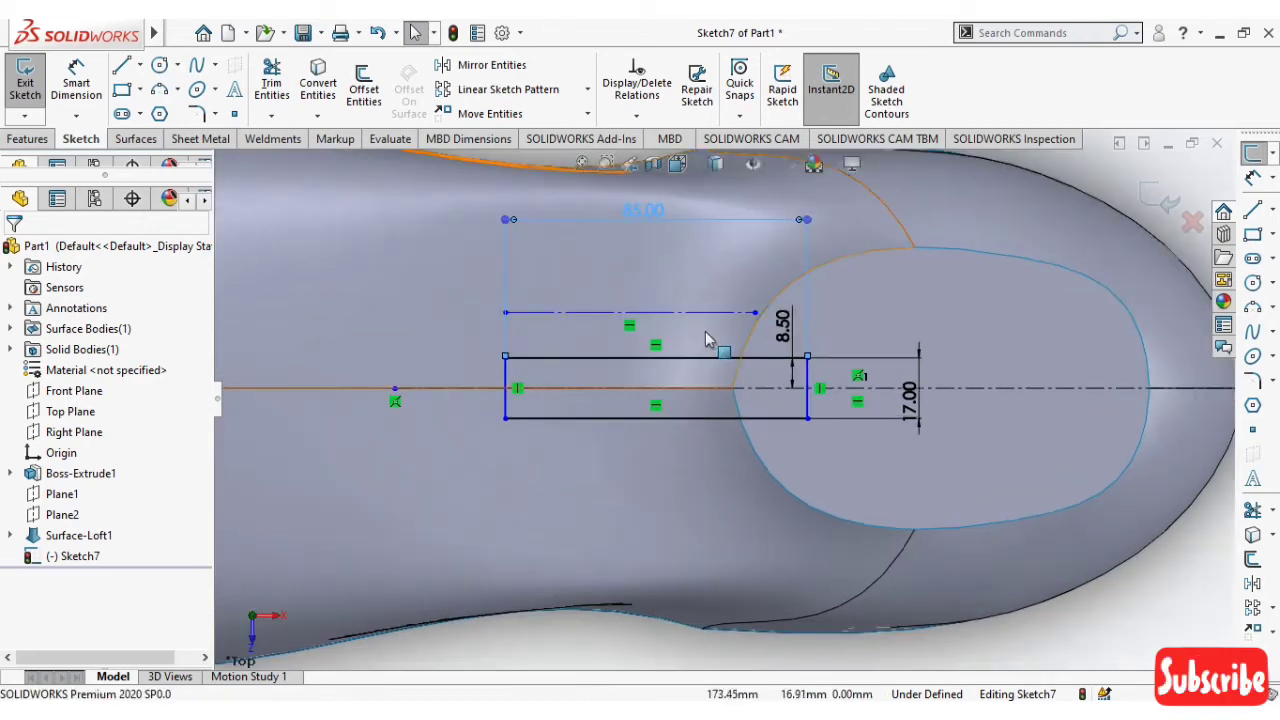
{"action": "scroll", "coordinate": [704, 338], "scroll_direction": "down", "scroll_amount": 1}
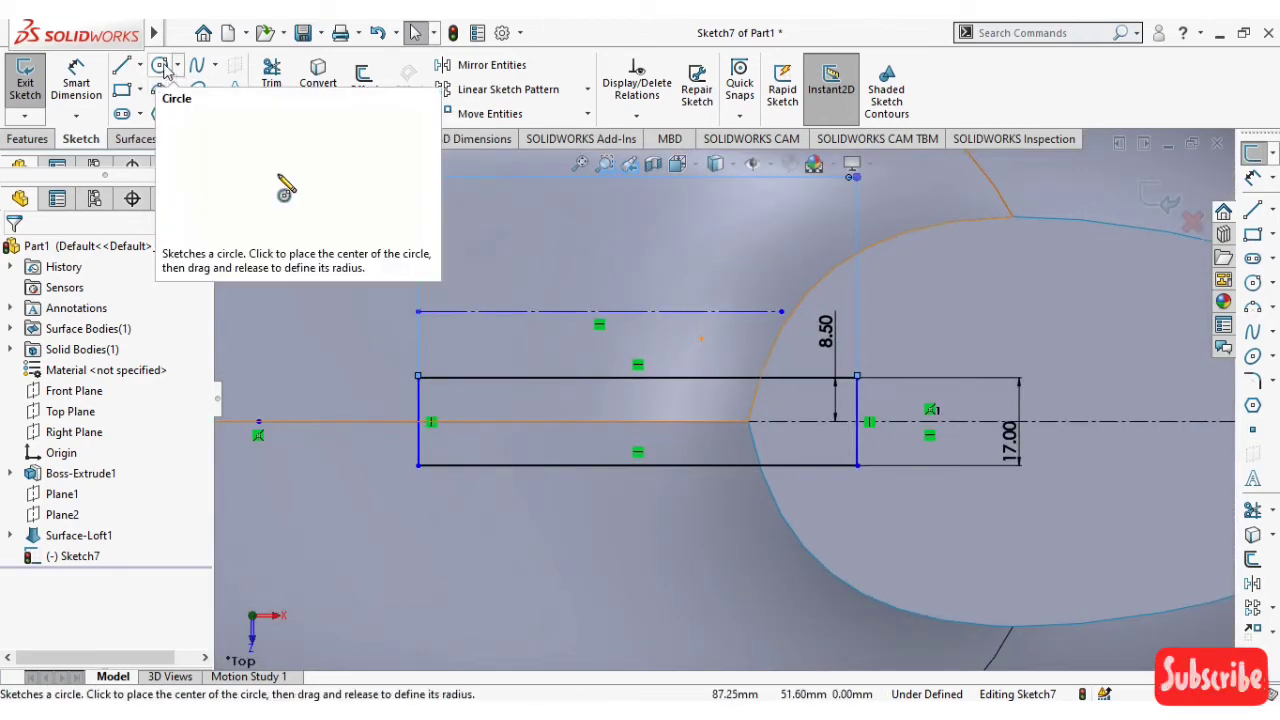
Draw two small circles on the construction line and delete the extra one
{"action": "left_click", "coordinate": [159, 64]}
{"action": "left_click", "coordinate": [713, 311]}
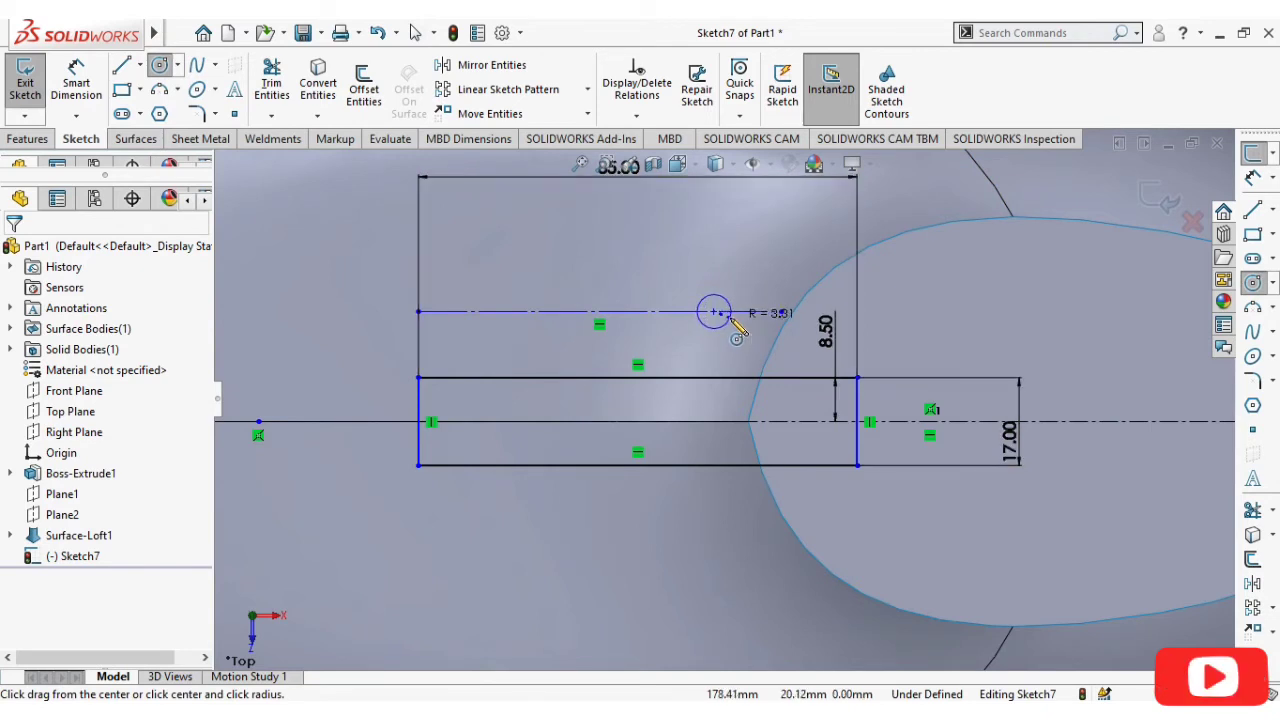
{"action": "left_click", "coordinate": [729, 319]}
{"action": "left_click", "coordinate": [655, 312]}
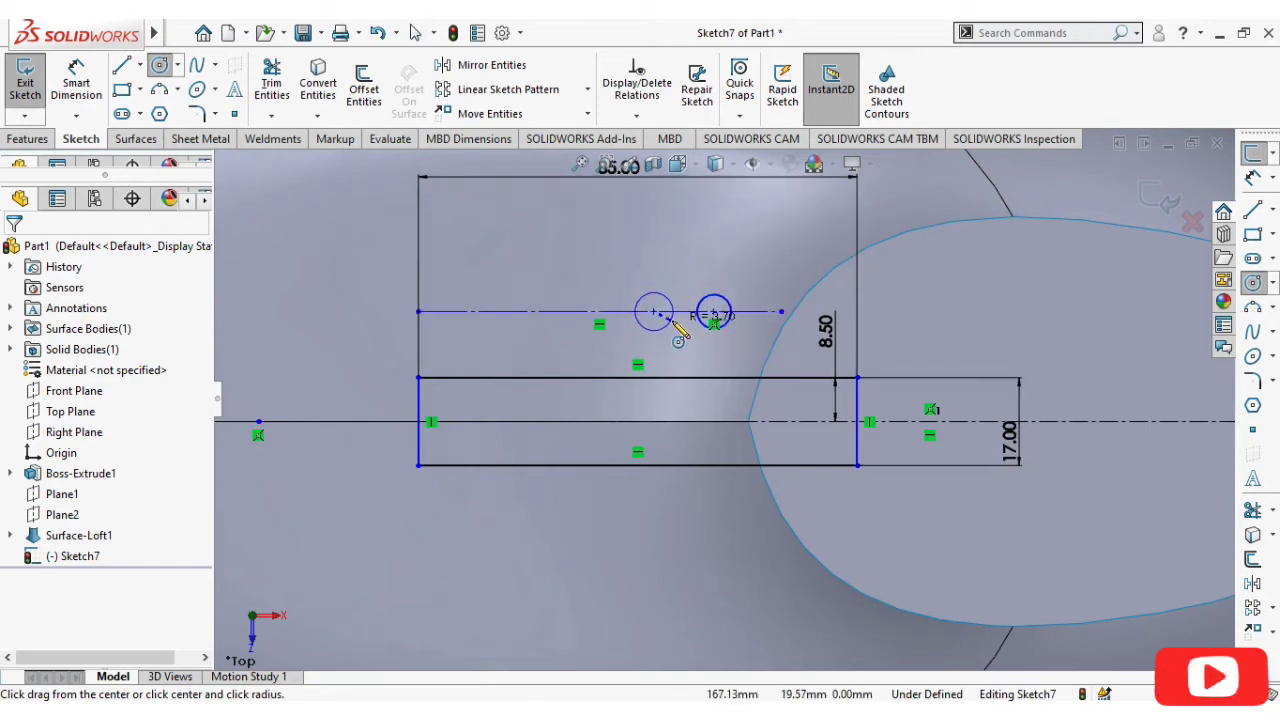
{"action": "left_click", "coordinate": [673, 326]}
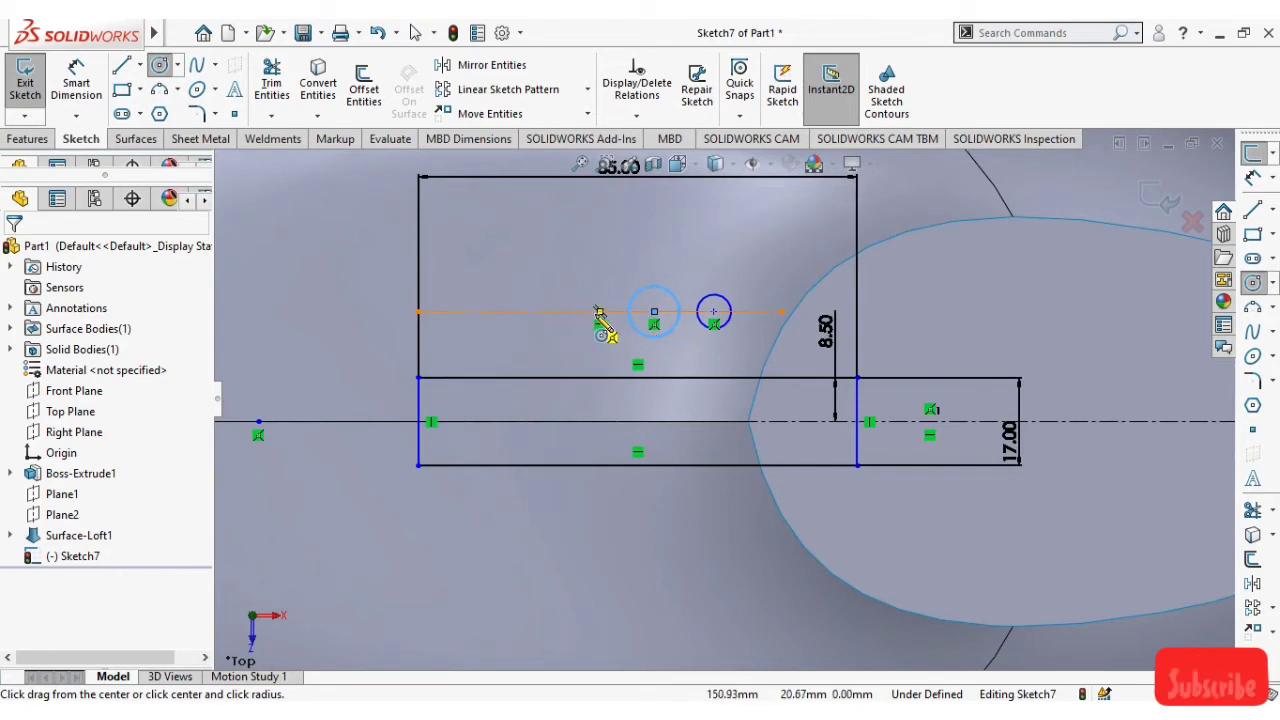
{"action": "key", "text": "Delete"}
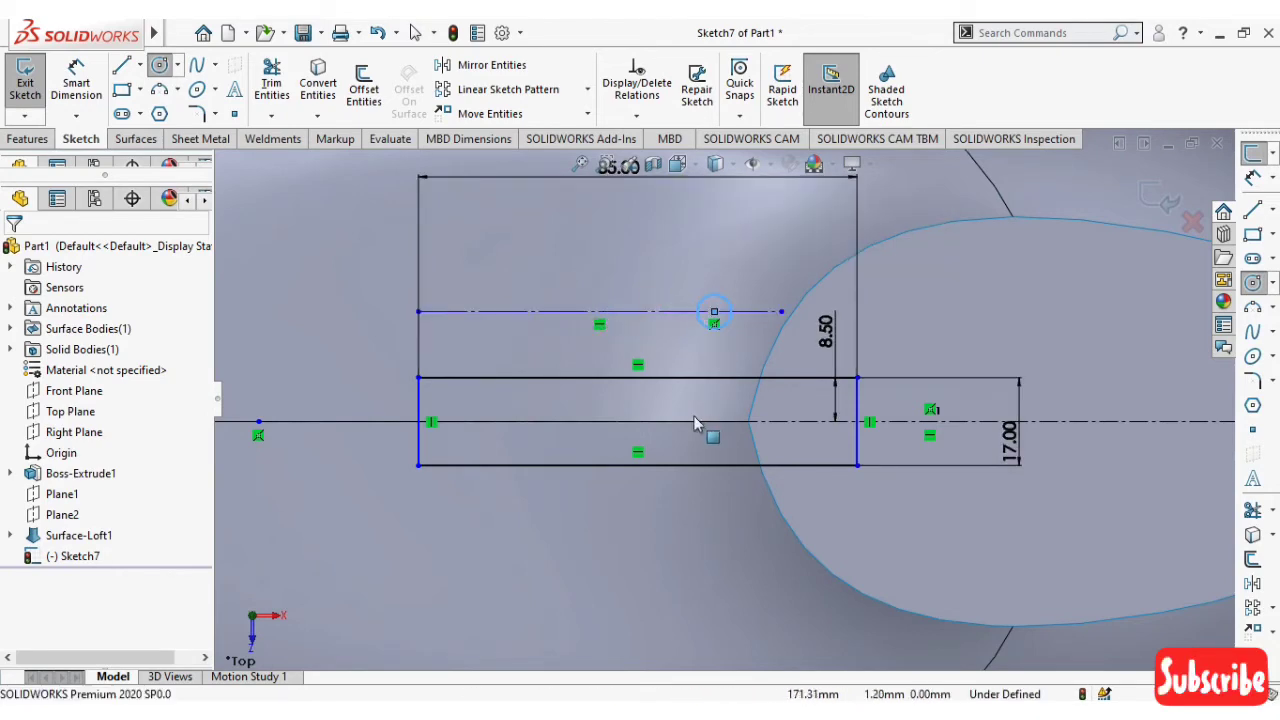
Move the construction line down just above the slot, then deselect it
{"action": "scroll", "coordinate": [697, 423], "scroll_direction": "up", "scroll_amount": 2}
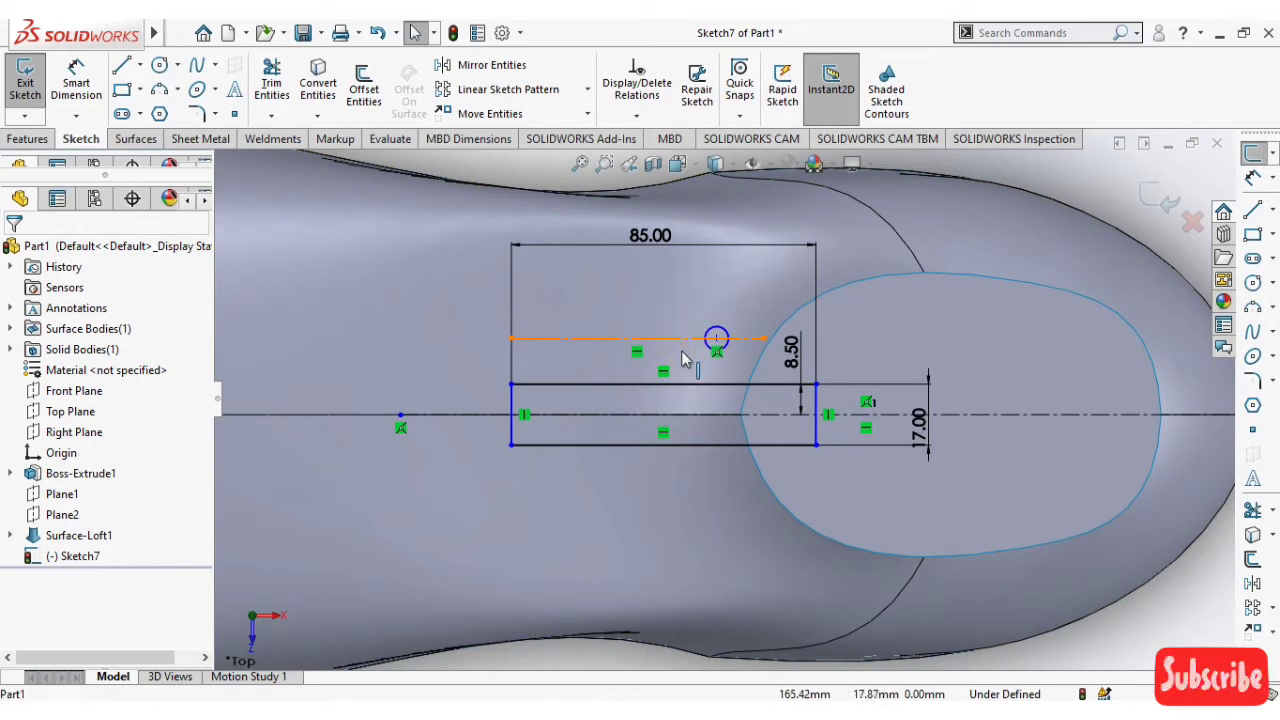
{"action": "left_click_drag", "start_coordinate": [686, 363], "coordinate": [688, 366]}
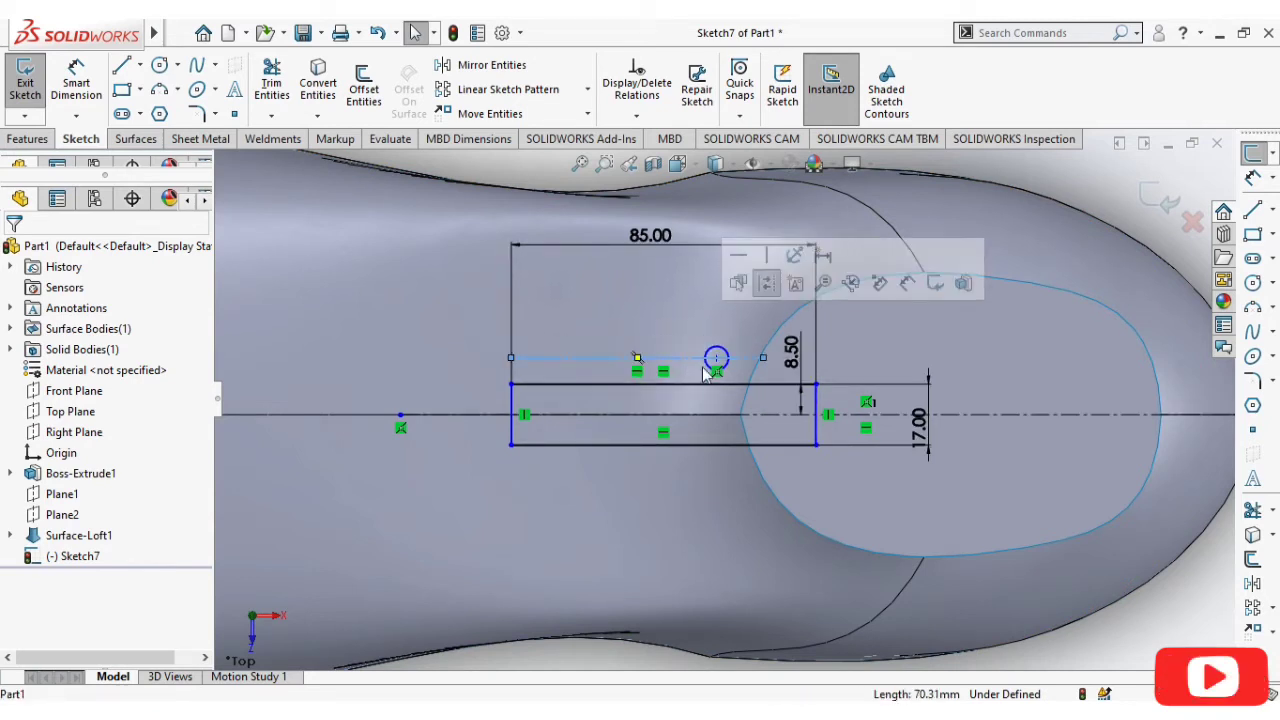
{"action": "scroll", "coordinate": [706, 372], "scroll_direction": "up", "scroll_amount": 2}
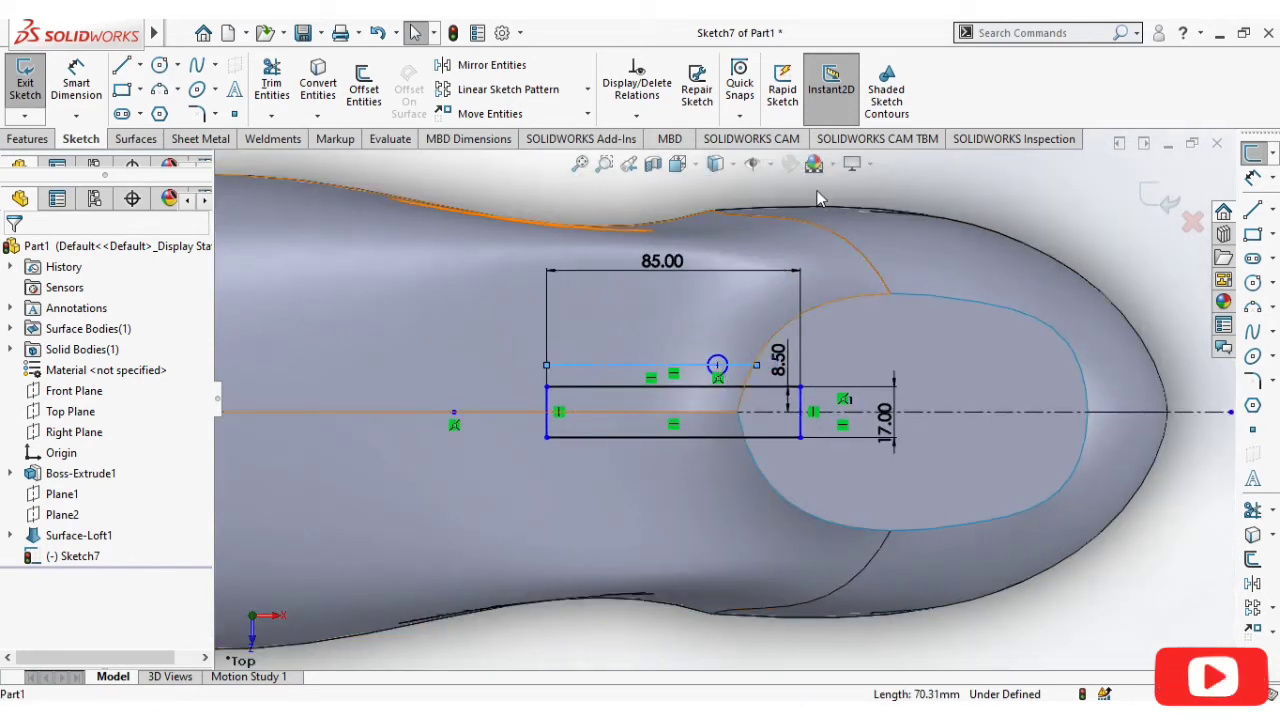
{"action": "left_click", "coordinate": [977, 185]}
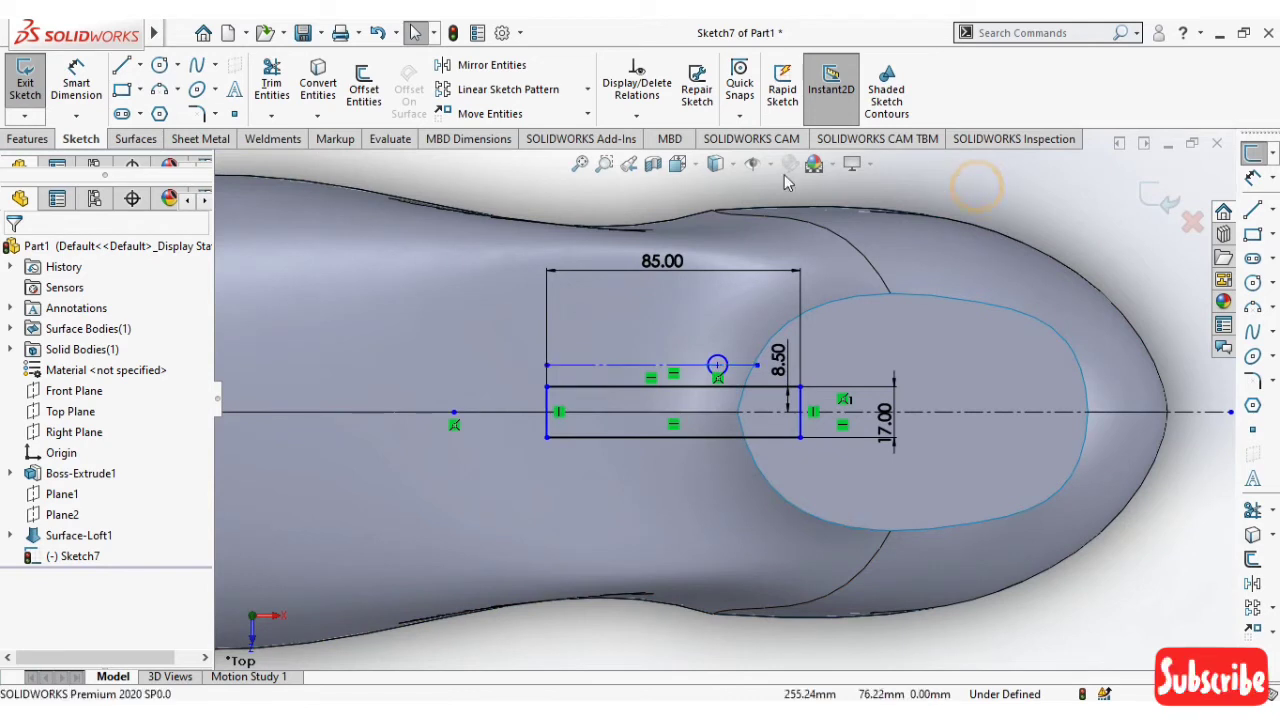
Linear-pattern the small circle into six instances, 10 mm apart, running left at 180°
{"action": "left_click", "coordinate": [500, 89]}
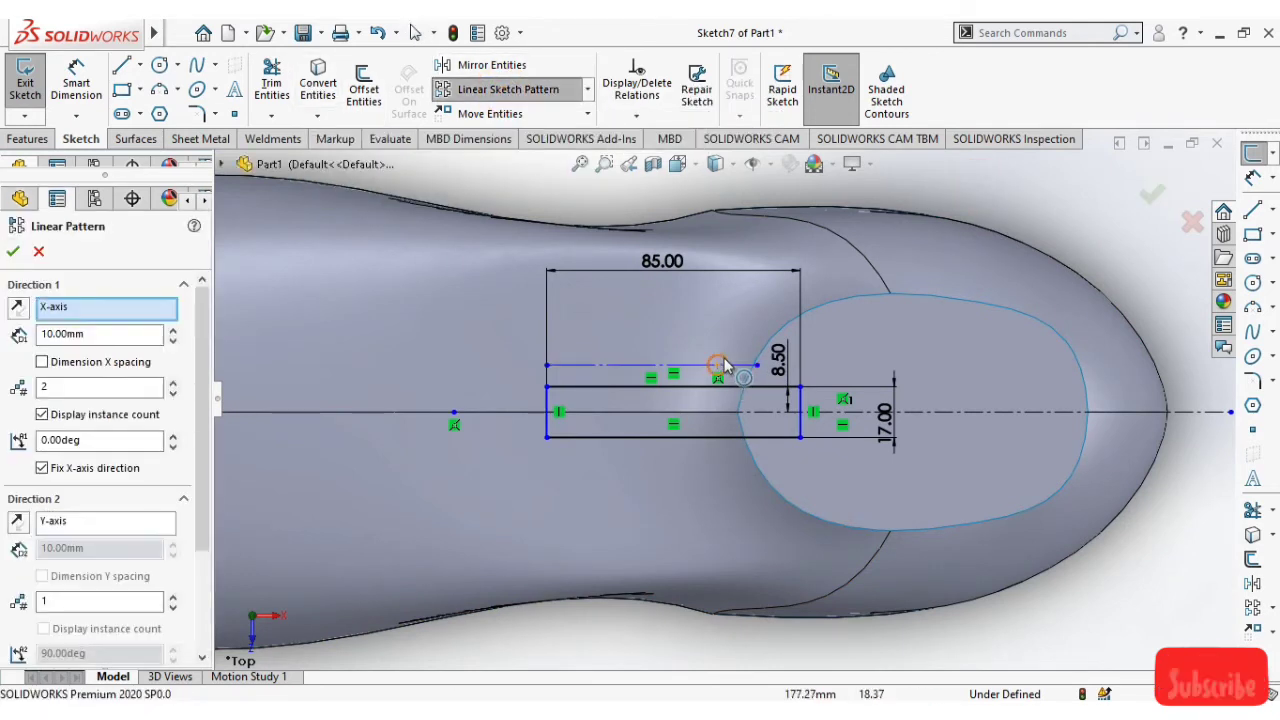
{"action": "left_click", "coordinate": [718, 366]}
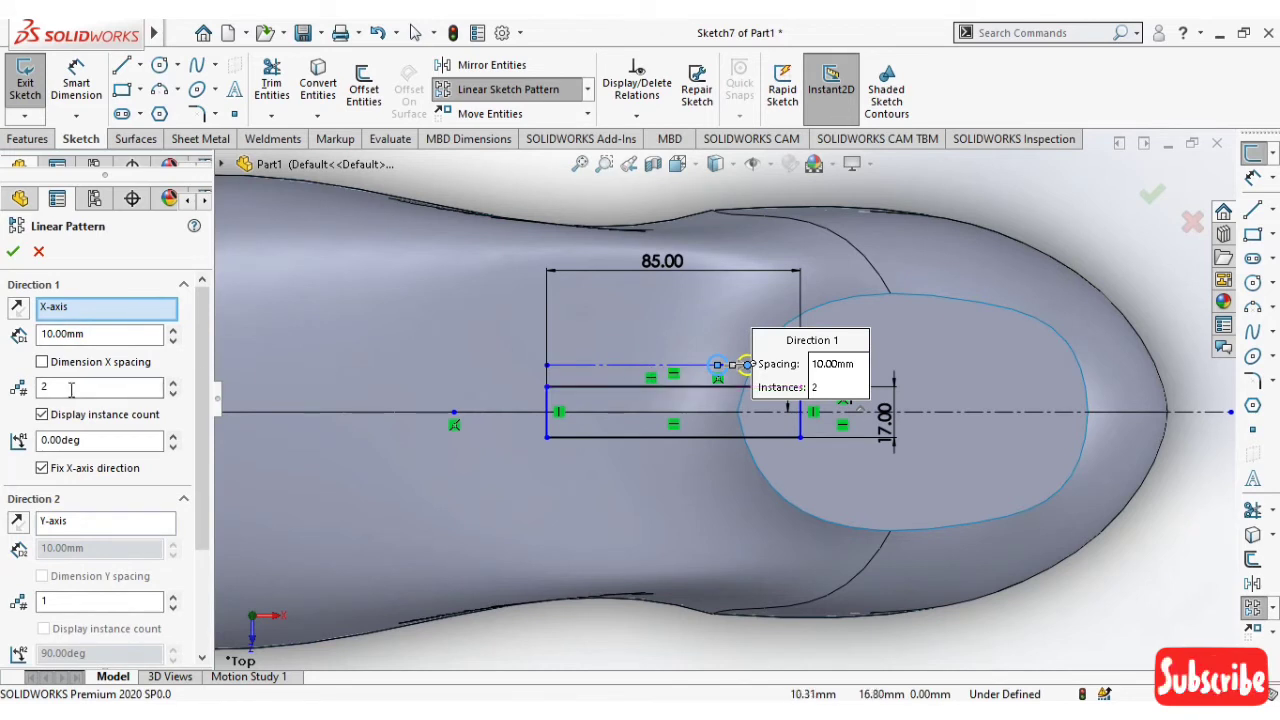
{"action": "left_click", "coordinate": [20, 310]}
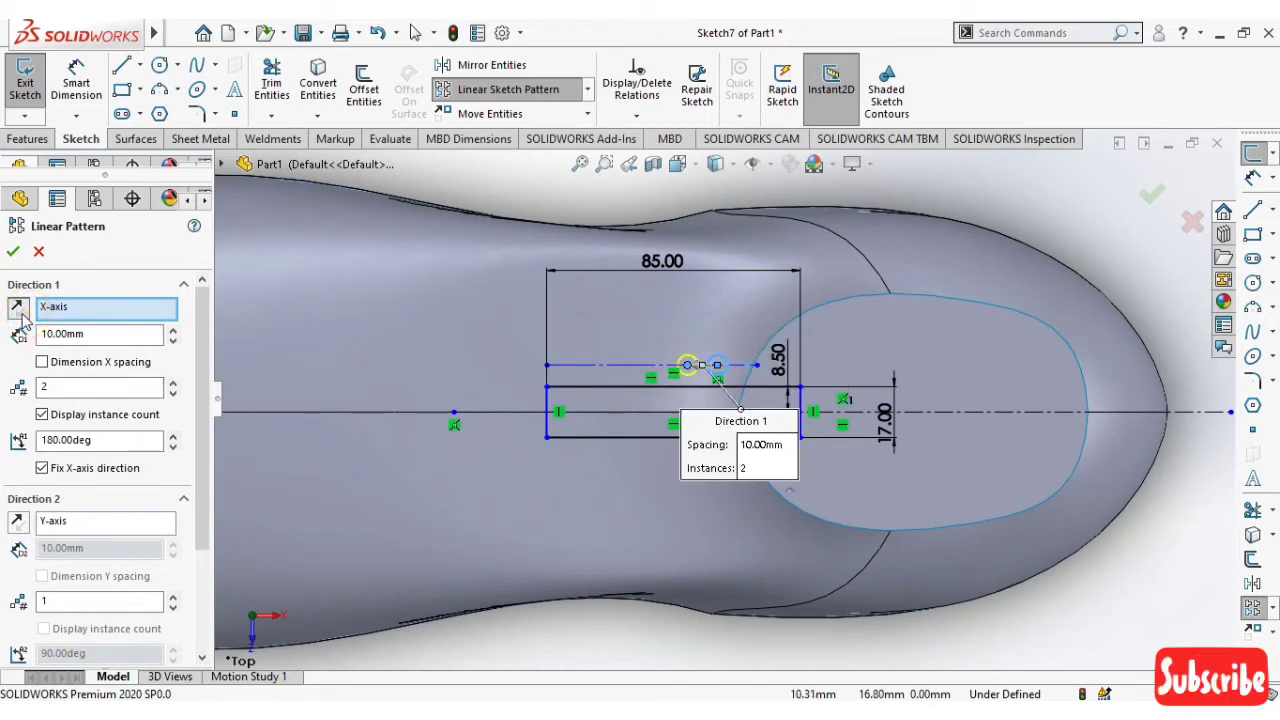
{"action": "left_click", "coordinate": [174, 386]}
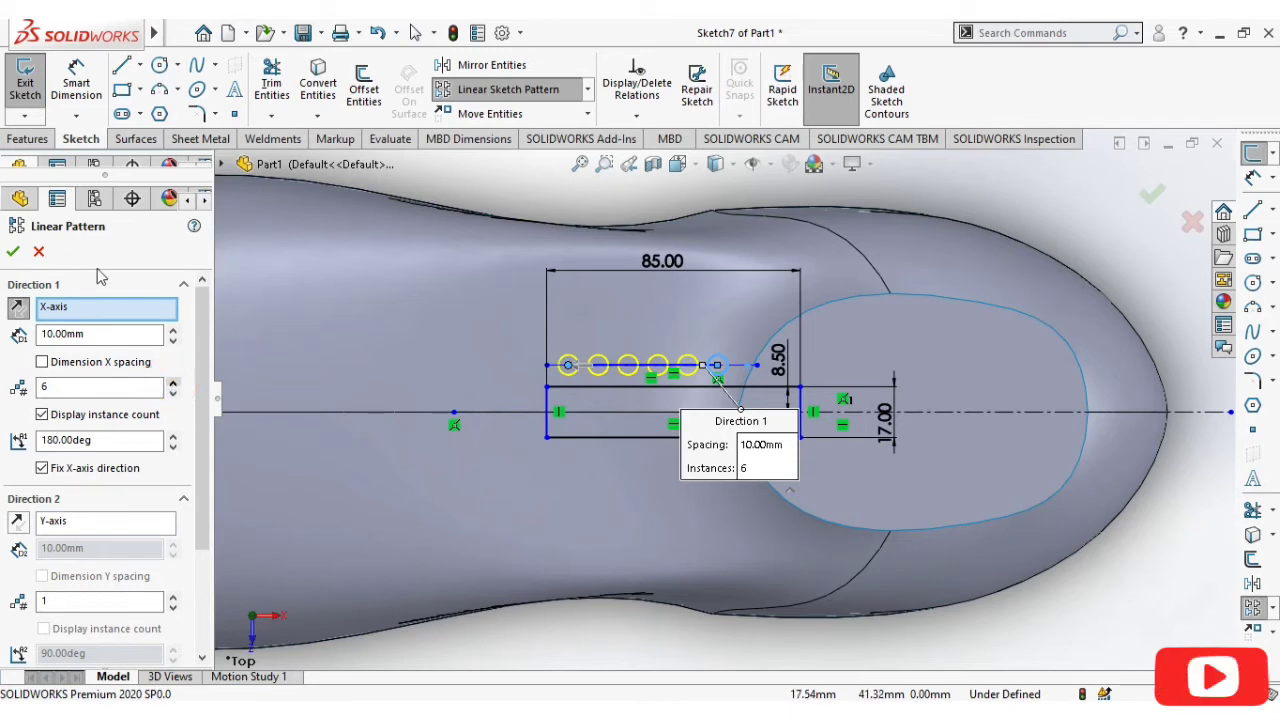
{"action": "left_click", "coordinate": [15, 255]}
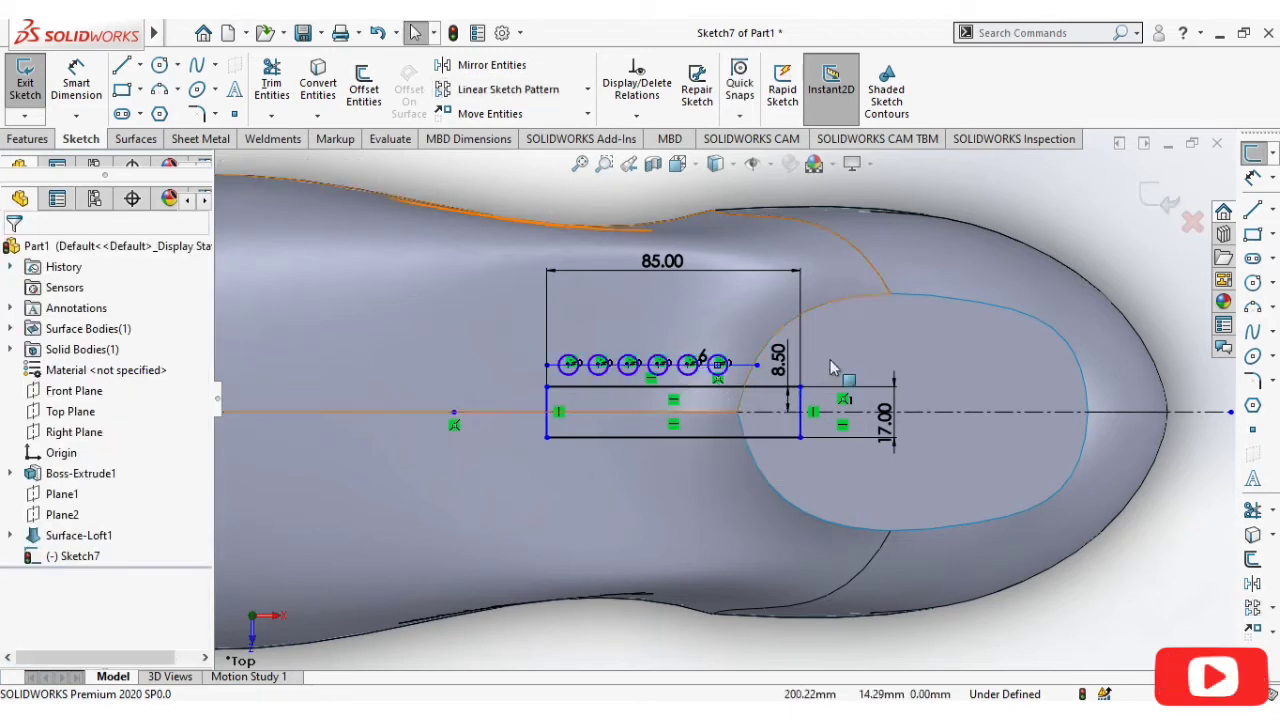
{"action": "scroll", "coordinate": [711, 397], "scroll_direction": "down", "scroll_amount": 1}
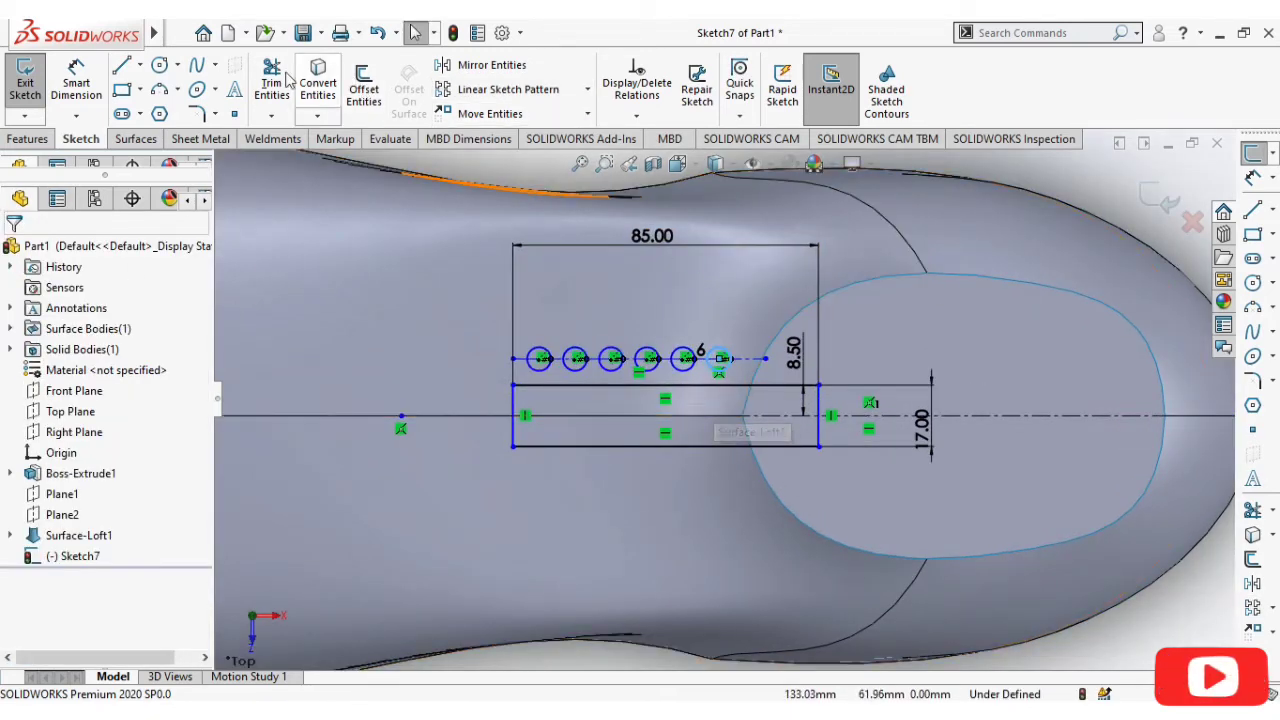
Start Mirror Entities and clear the pre-picked arc from the entity list
{"action": "left_click", "coordinate": [478, 68]}
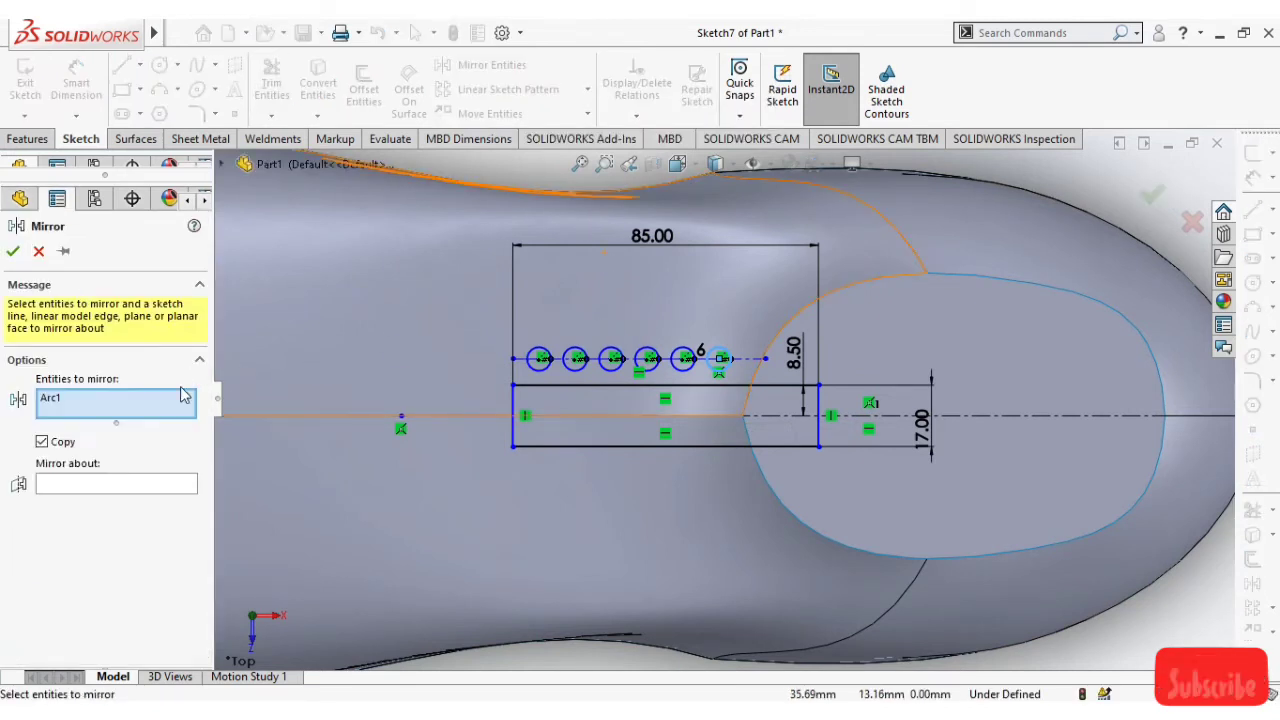
{"action": "right_click", "coordinate": [62, 403]}
{"action": "left_click", "coordinate": [106, 433]}
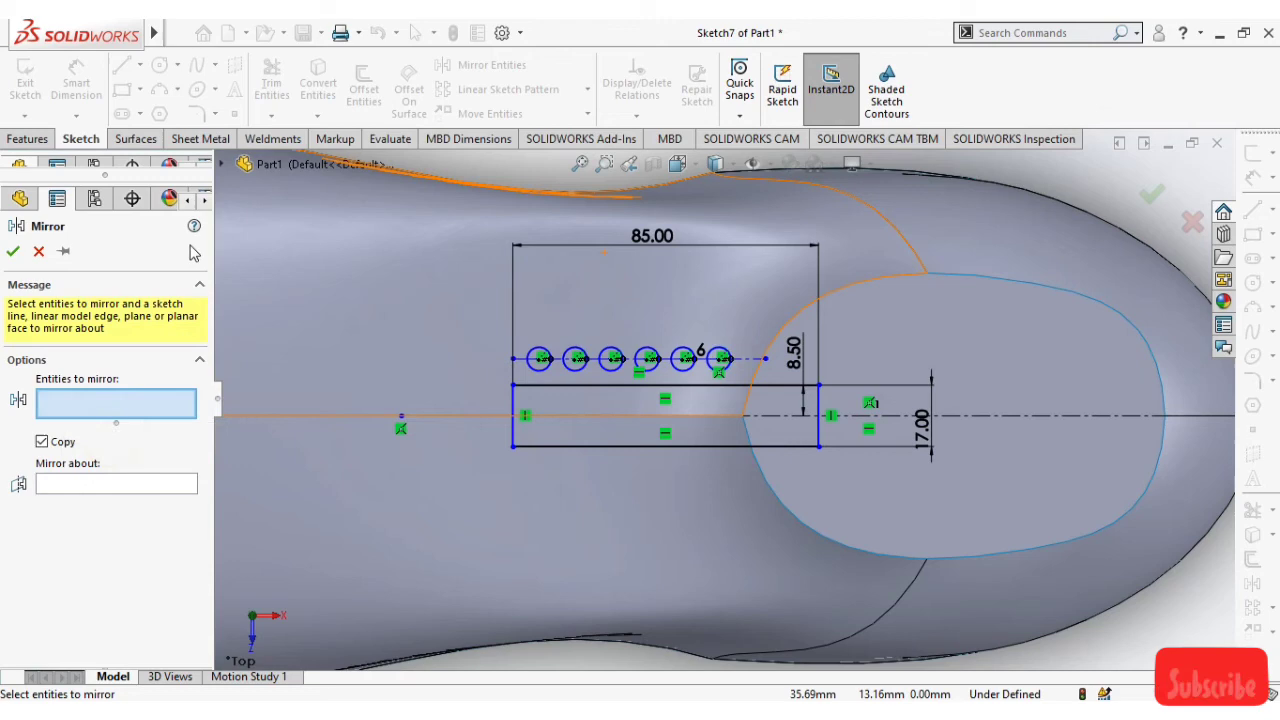
{"action": "left_click", "coordinate": [224, 165]}
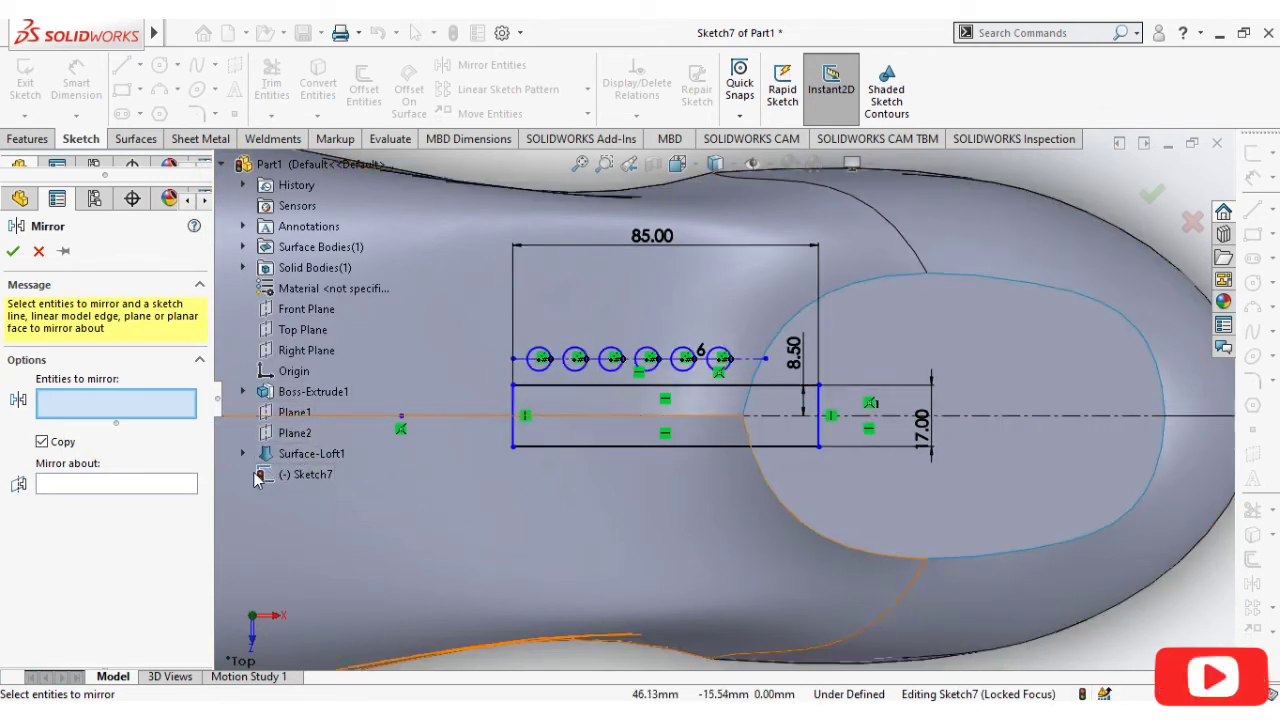
{"action": "left_click", "coordinate": [224, 166]}
Mirror all six circles across the slot's centreline
{"action": "left_click", "coordinate": [573, 368]}
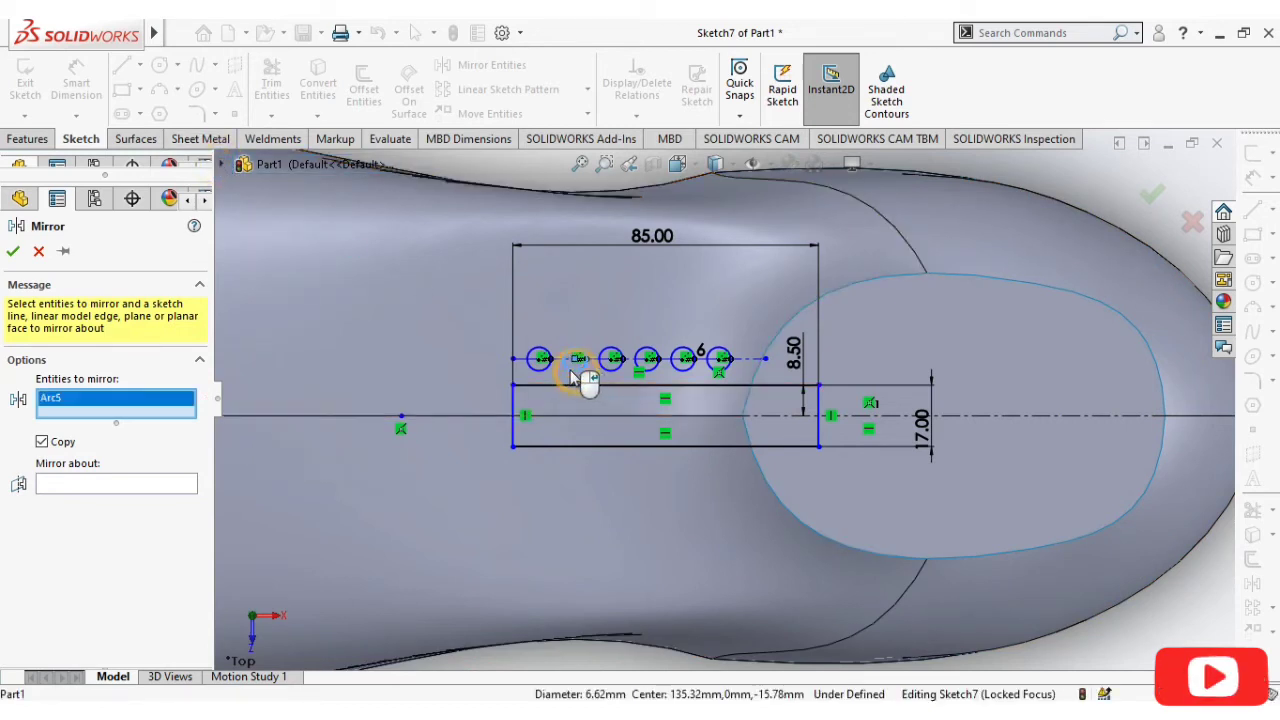
{"action": "left_click", "coordinate": [549, 368]}
{"action": "left_click", "coordinate": [613, 369]}
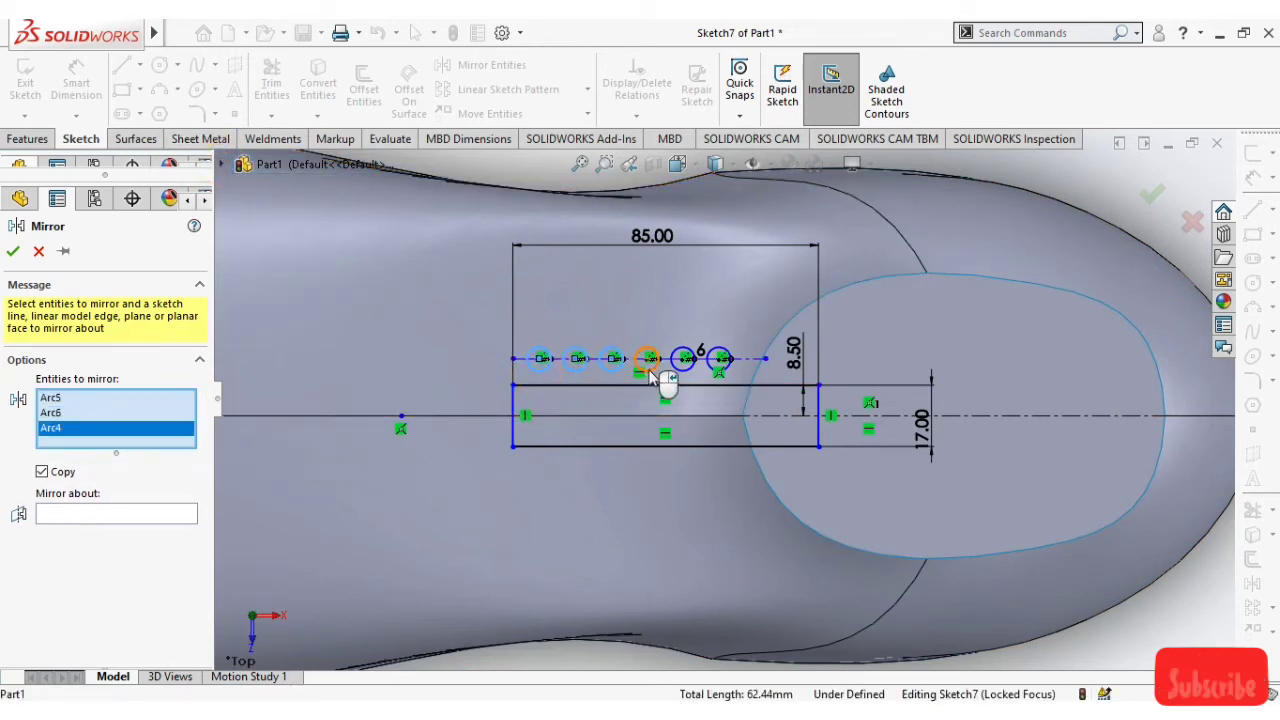
{"action": "left_click", "coordinate": [652, 369]}
{"action": "left_click", "coordinate": [688, 369]}
{"action": "left_click", "coordinate": [714, 360]}
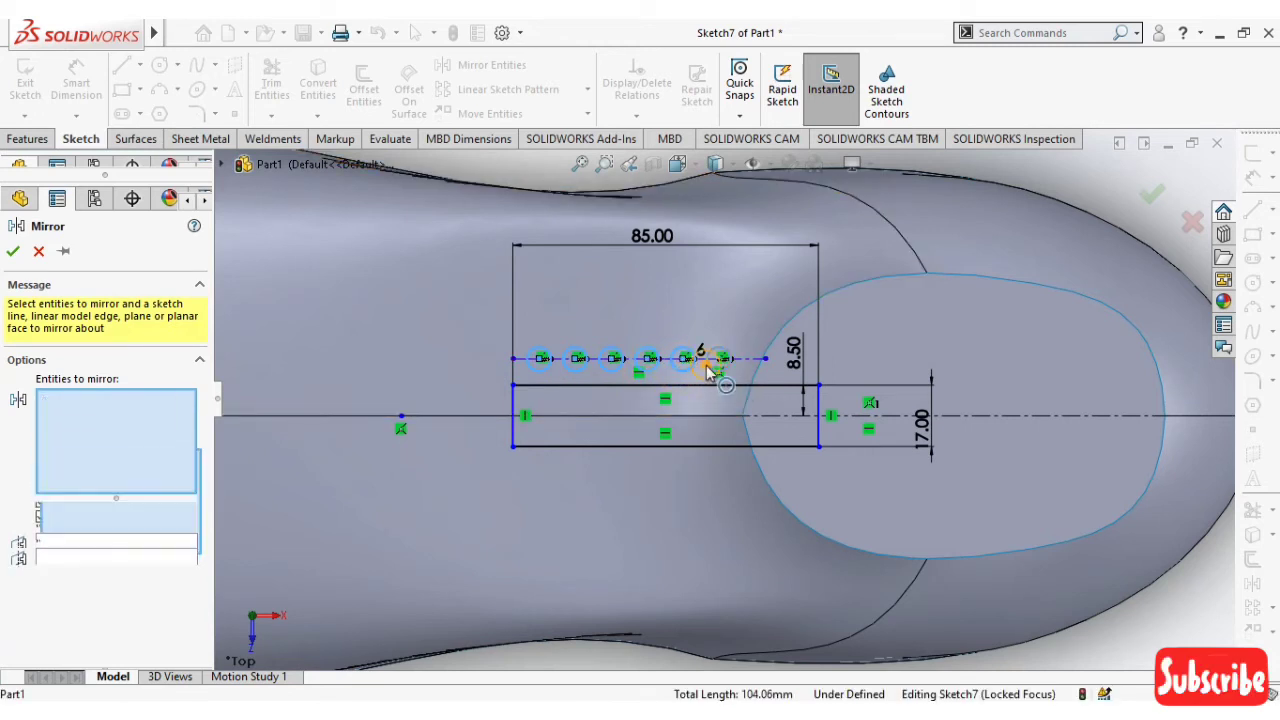
{"action": "left_click", "coordinate": [120, 560]}
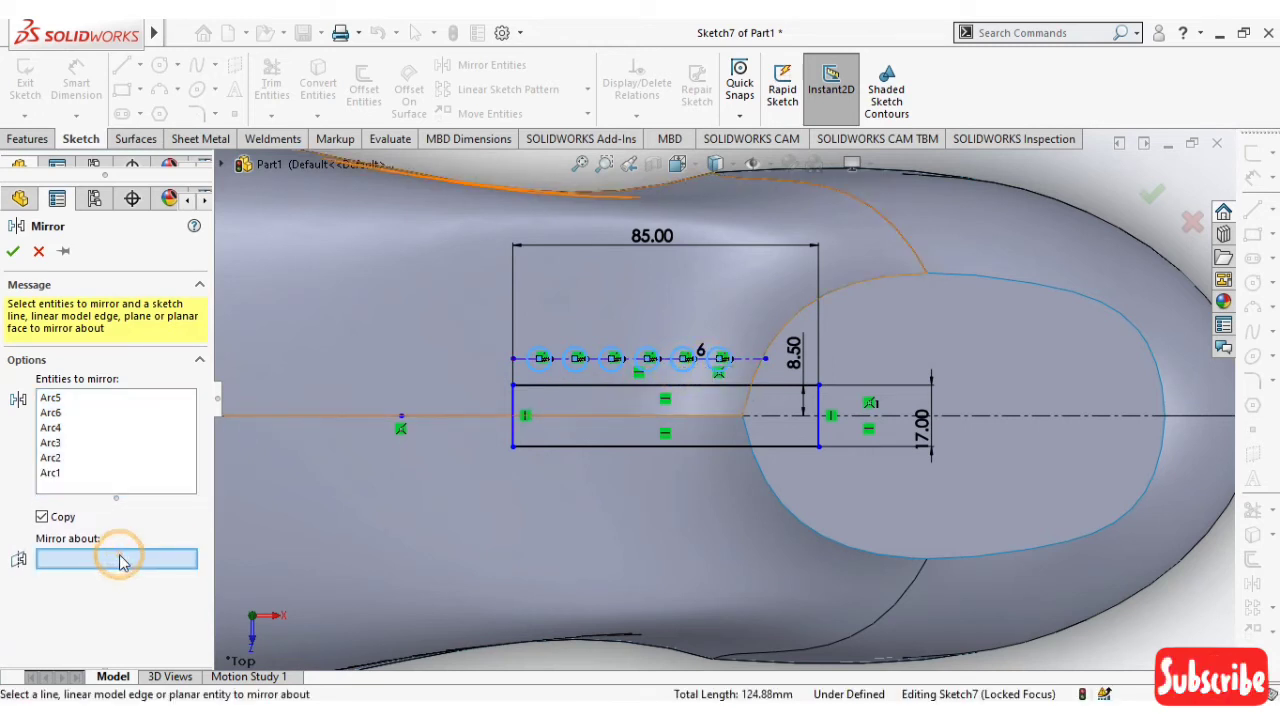
{"action": "left_click", "coordinate": [1045, 414]}
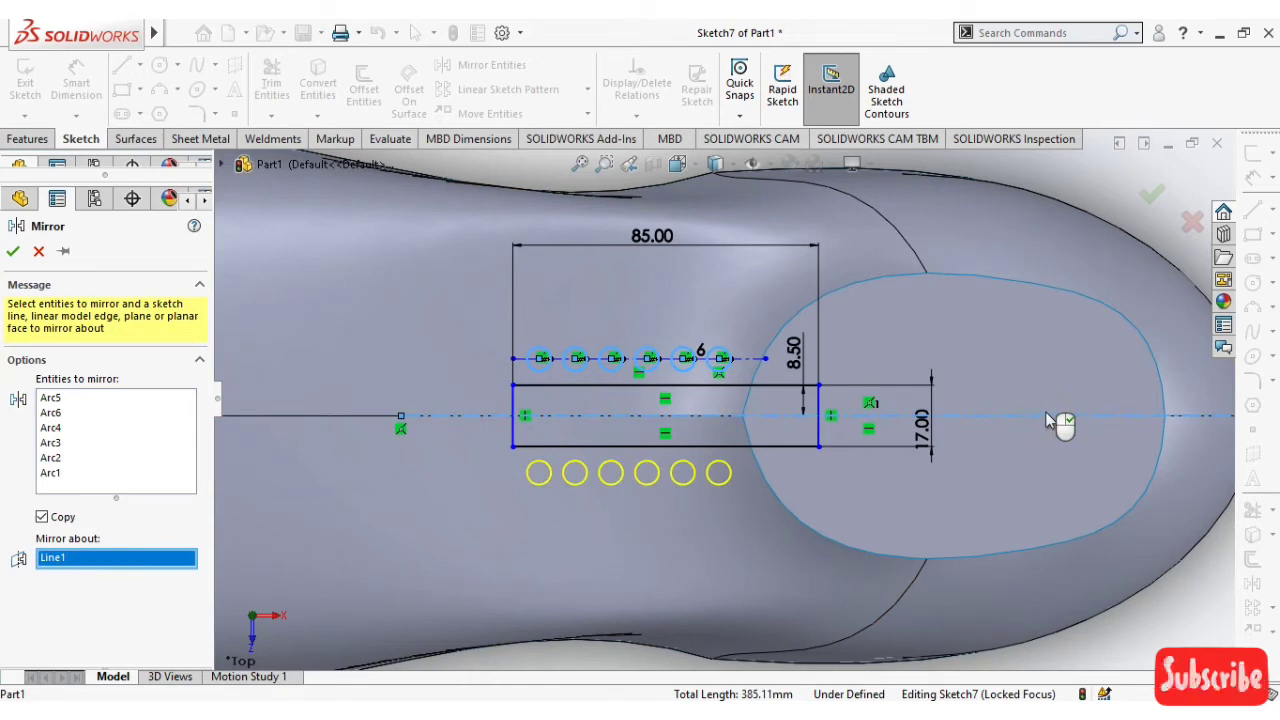
{"action": "left_click", "coordinate": [1153, 197]}
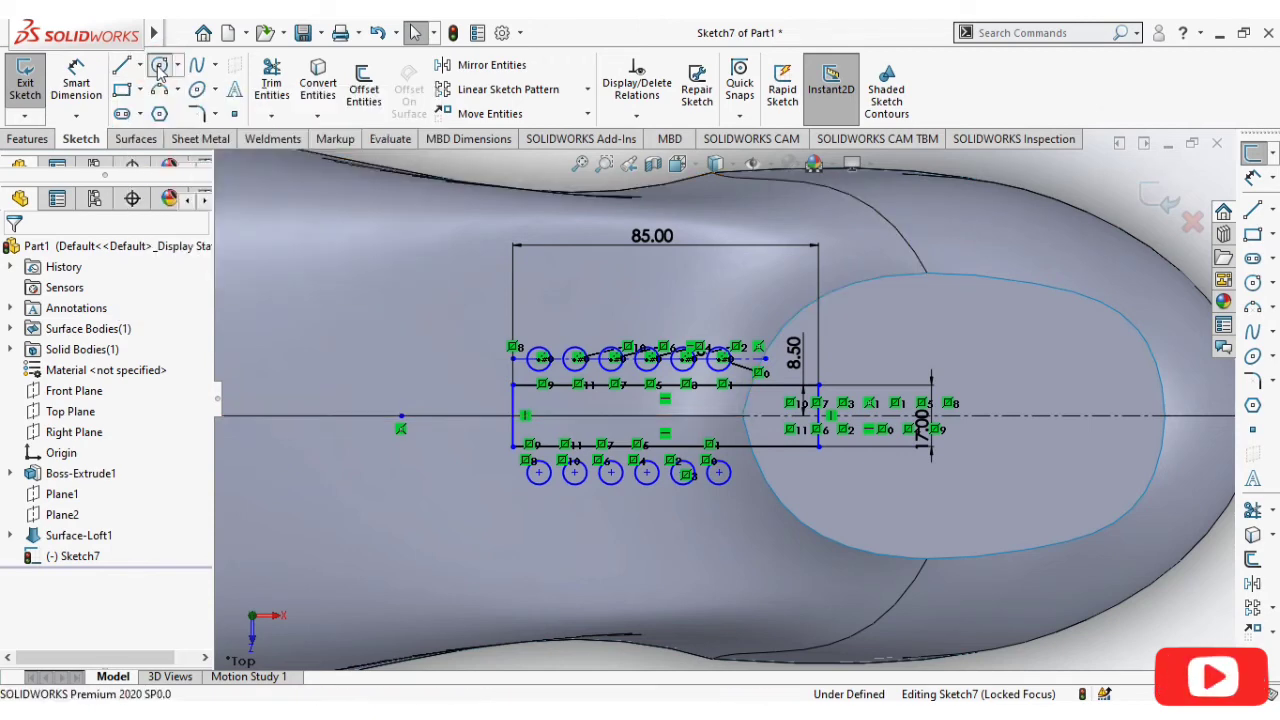
Round the slot's left end with a three-point arc between its upper and lower corners
{"action": "left_click", "coordinate": [159, 66]}
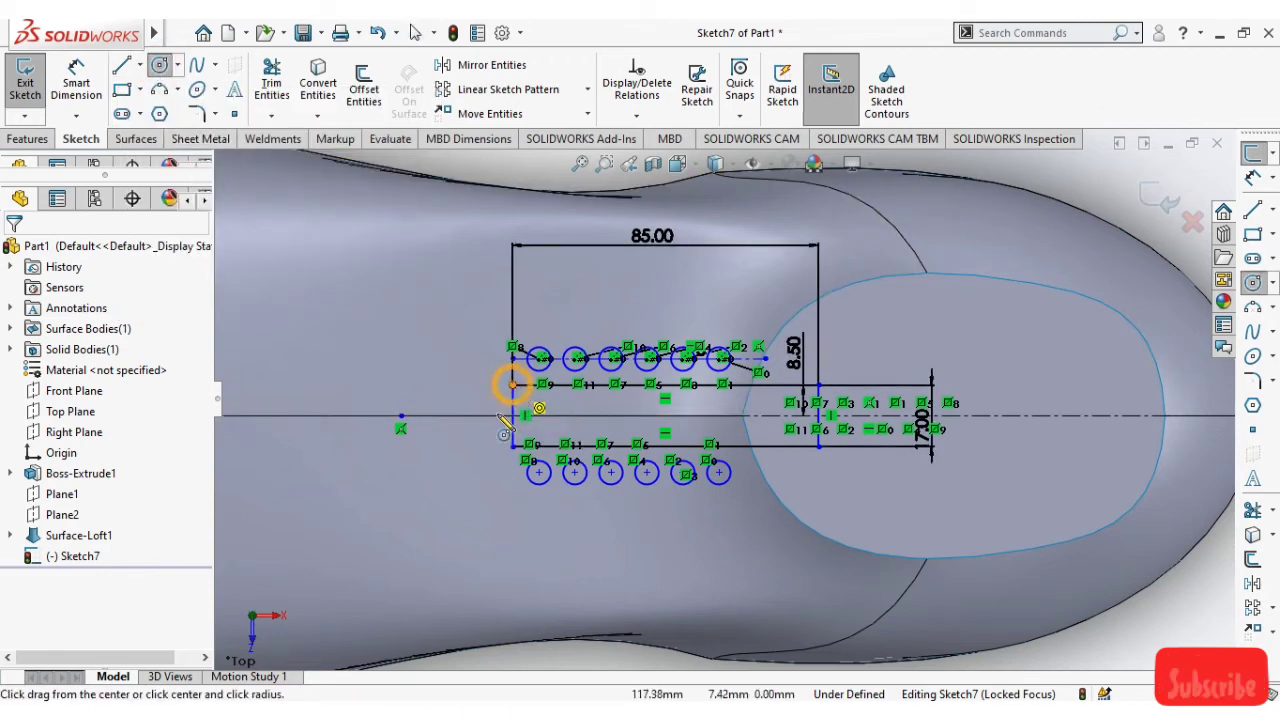
{"action": "left_click", "coordinate": [512, 384]}
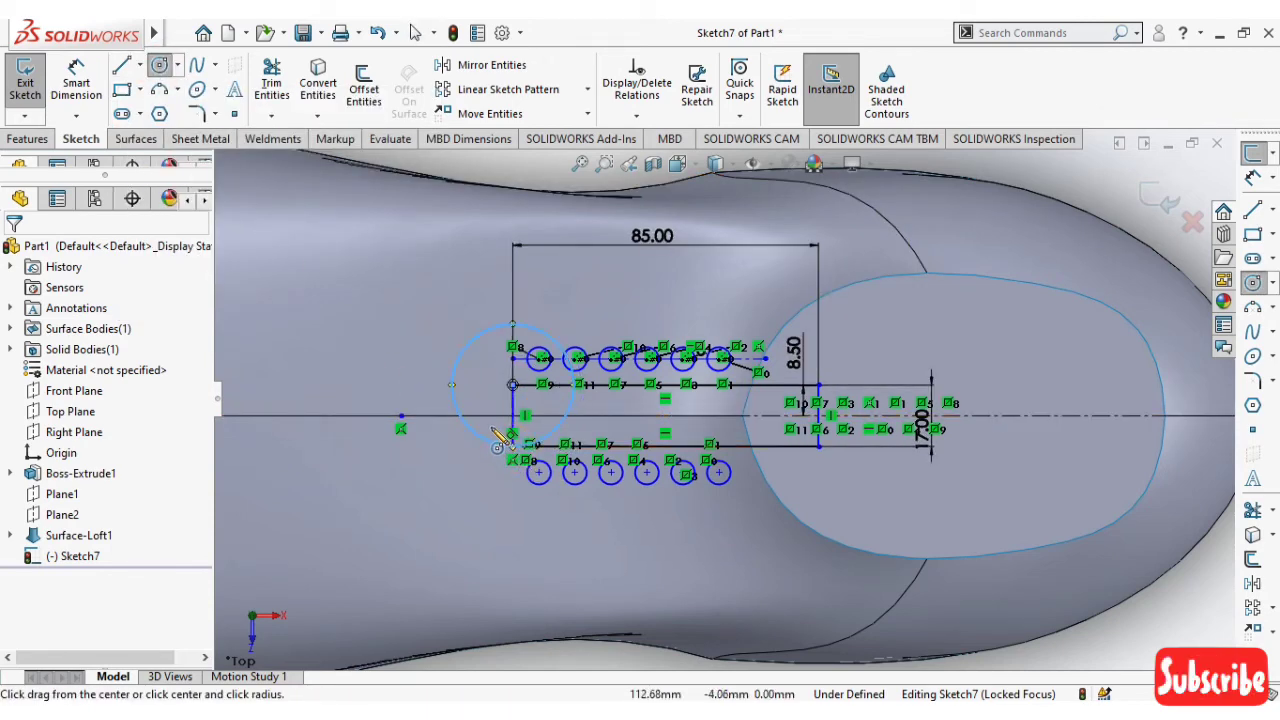
{"action": "key", "text": "Escape"}
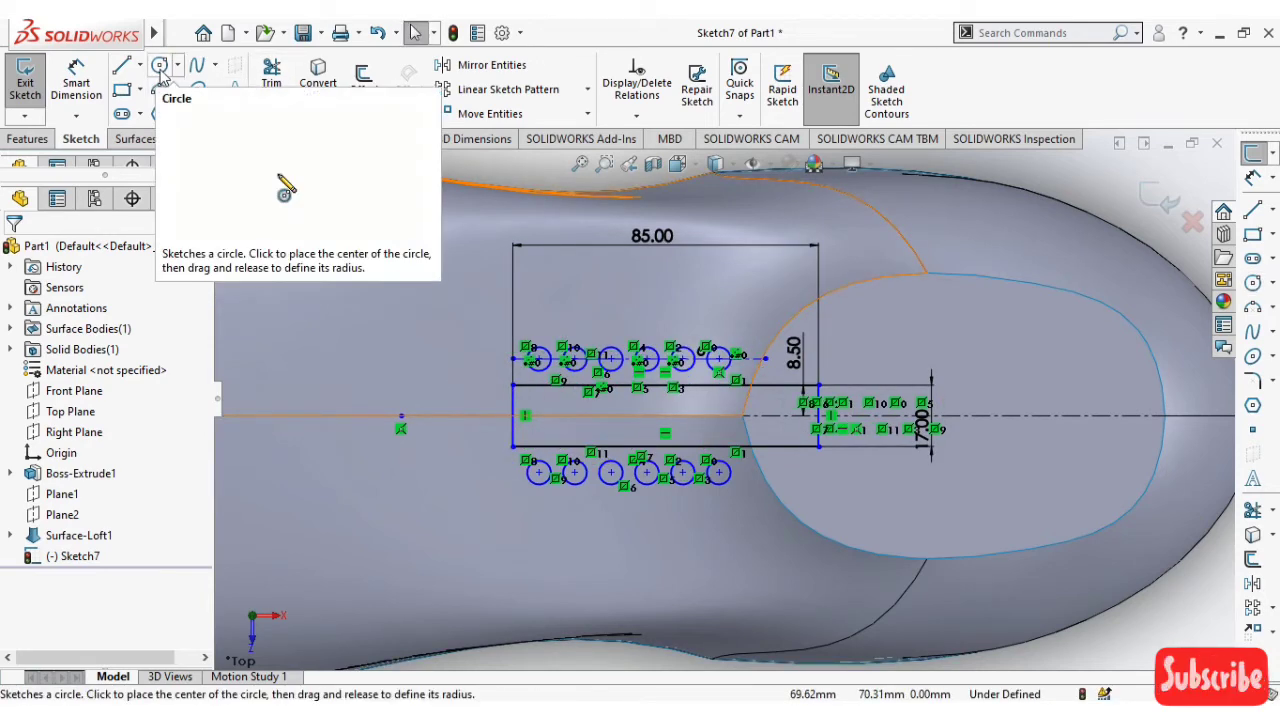
{"action": "left_click", "coordinate": [159, 89]}
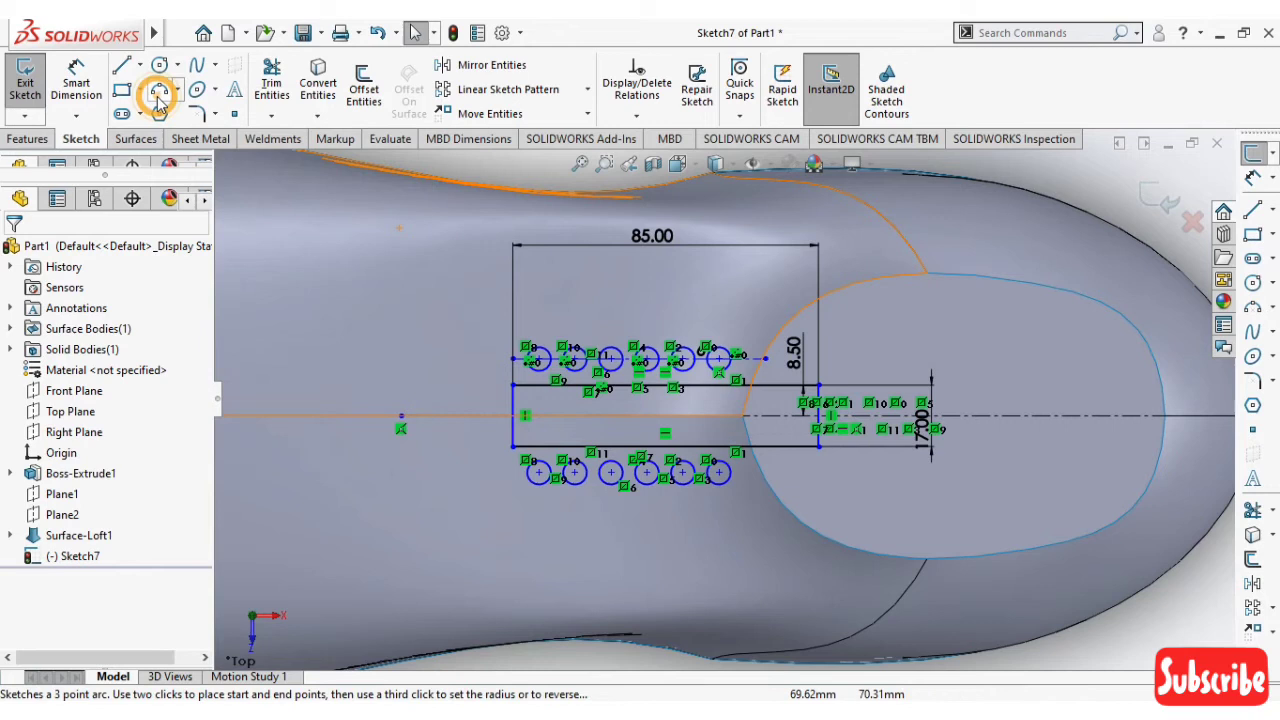
{"action": "left_click", "coordinate": [512, 384]}
{"action": "left_click", "coordinate": [513, 448]}
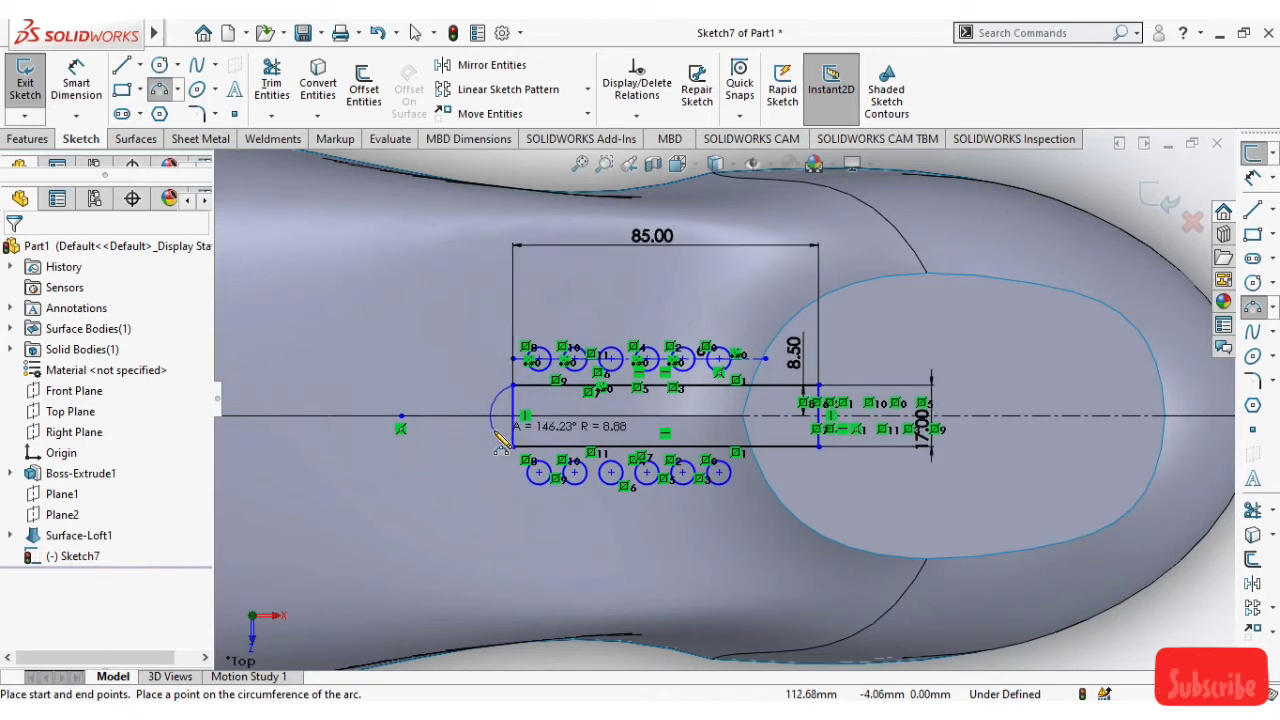
{"action": "left_click", "coordinate": [497, 438]}
{"action": "key", "text": "Escape"}
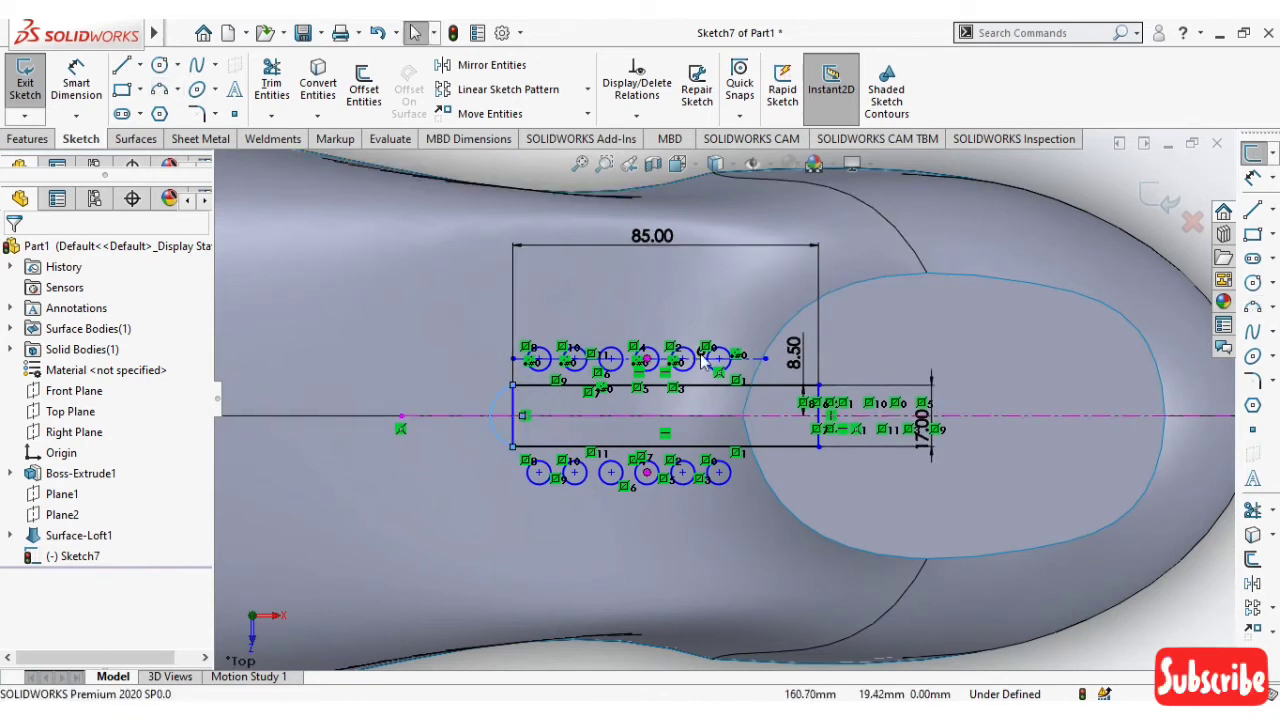
Trim away the rectangle's straight left edge inside the new arc
{"action": "left_click", "coordinate": [271, 80]}
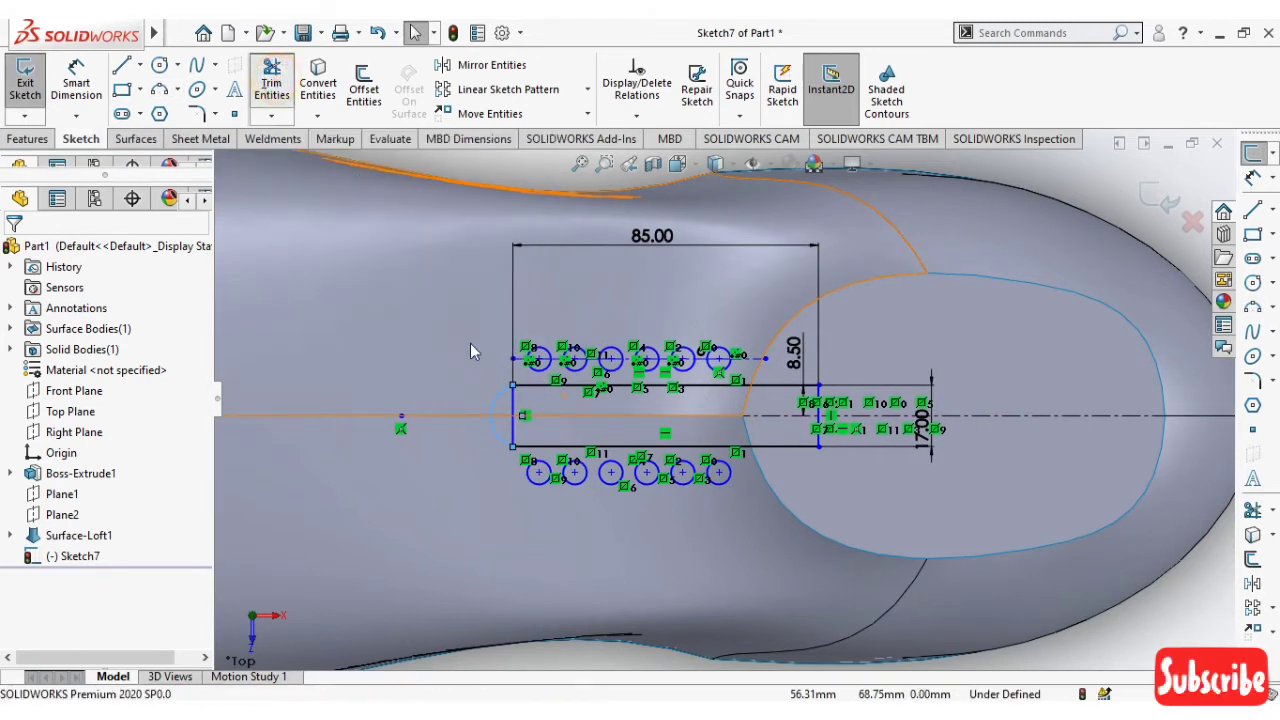
{"action": "scroll", "coordinate": [520, 432], "scroll_direction": "down", "scroll_amount": 2}
{"action": "scroll", "coordinate": [515, 436], "scroll_direction": "down", "scroll_amount": 3}
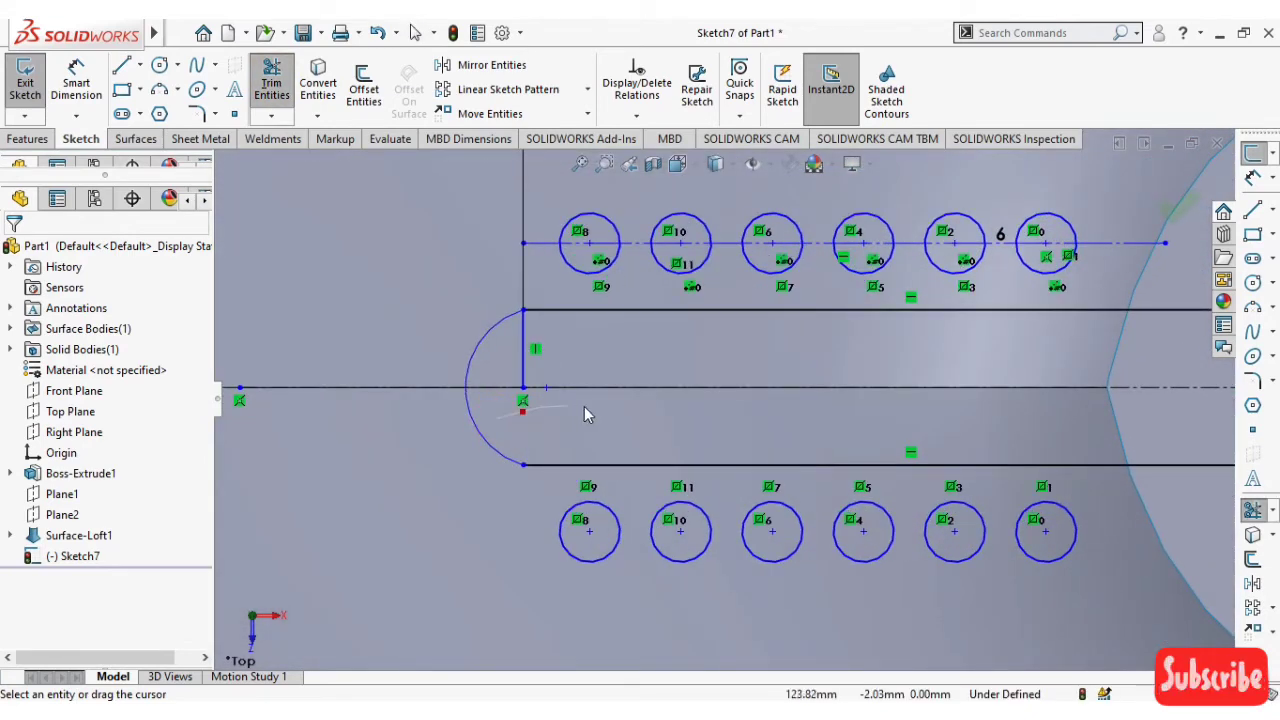
{"action": "left_click_drag", "start_coordinate": [500, 347], "coordinate": [587, 341]}
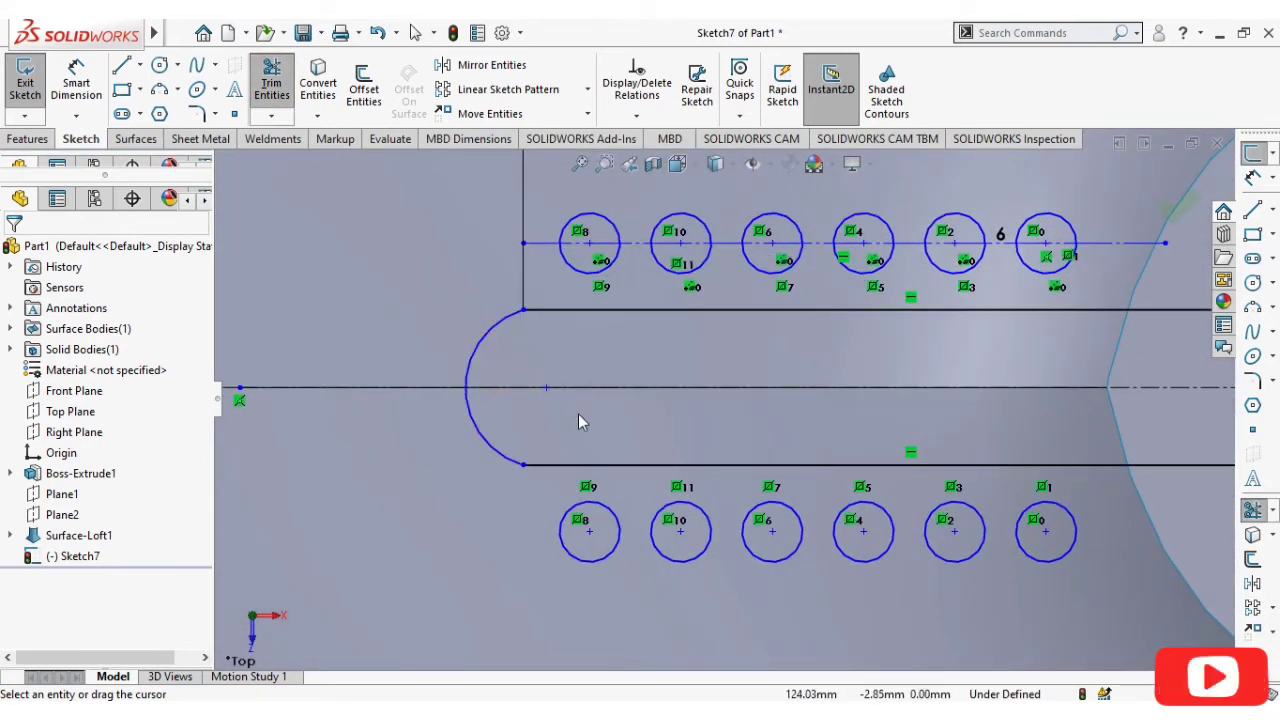
{"action": "scroll", "coordinate": [578, 414], "scroll_direction": "up", "scroll_amount": 3}
{"action": "scroll", "coordinate": [884, 440], "scroll_direction": "up", "scroll_amount": 2}
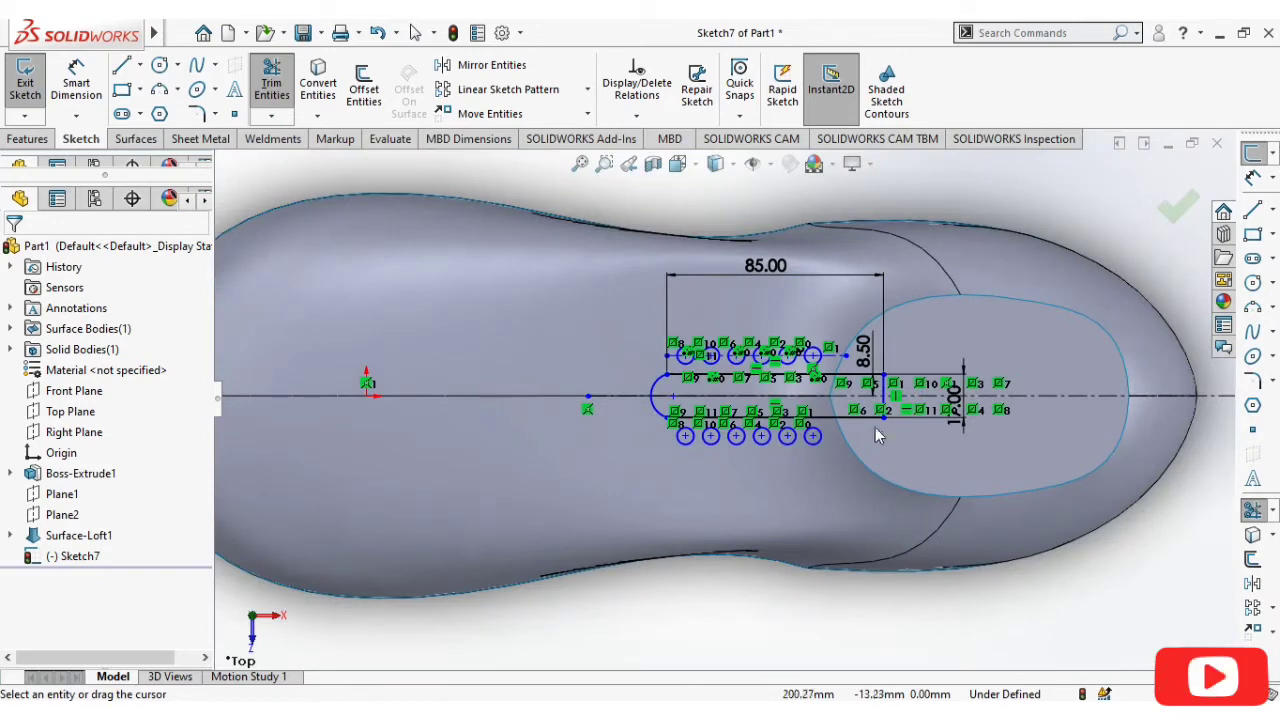
{"action": "scroll", "coordinate": [930, 362], "scroll_direction": "down", "scroll_amount": 1}
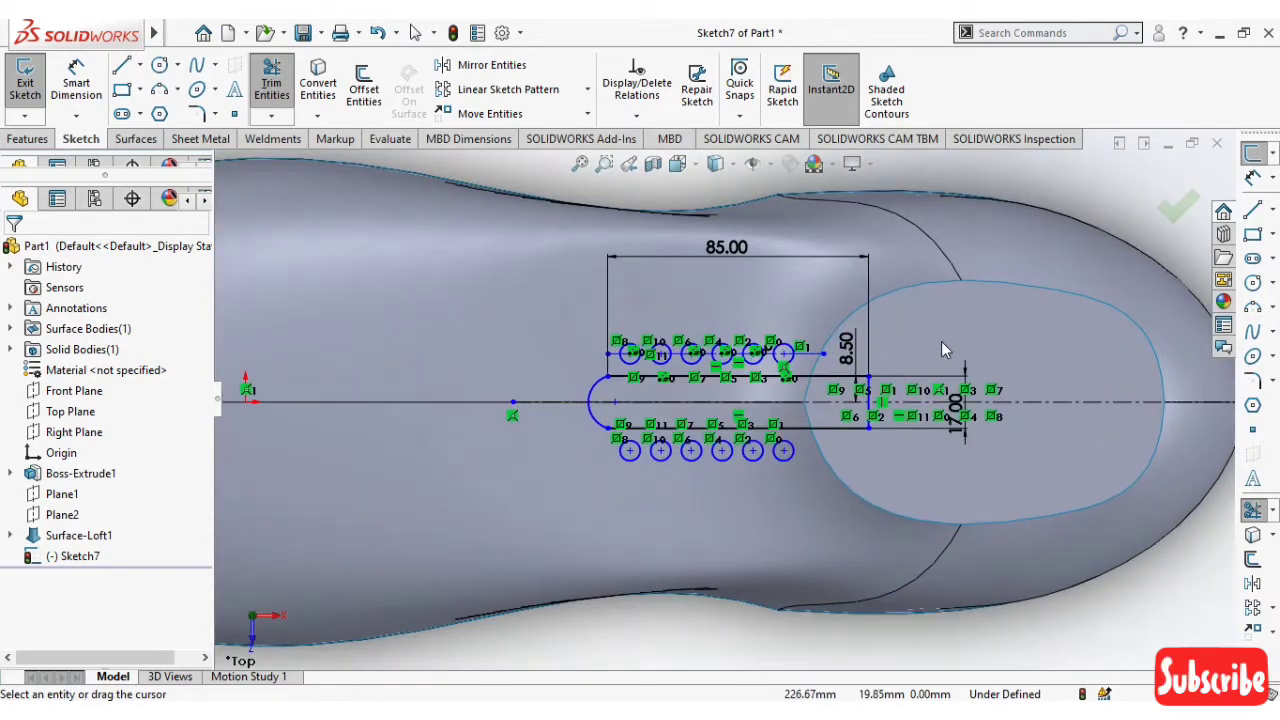
{"action": "left_click", "coordinate": [1175, 215]}
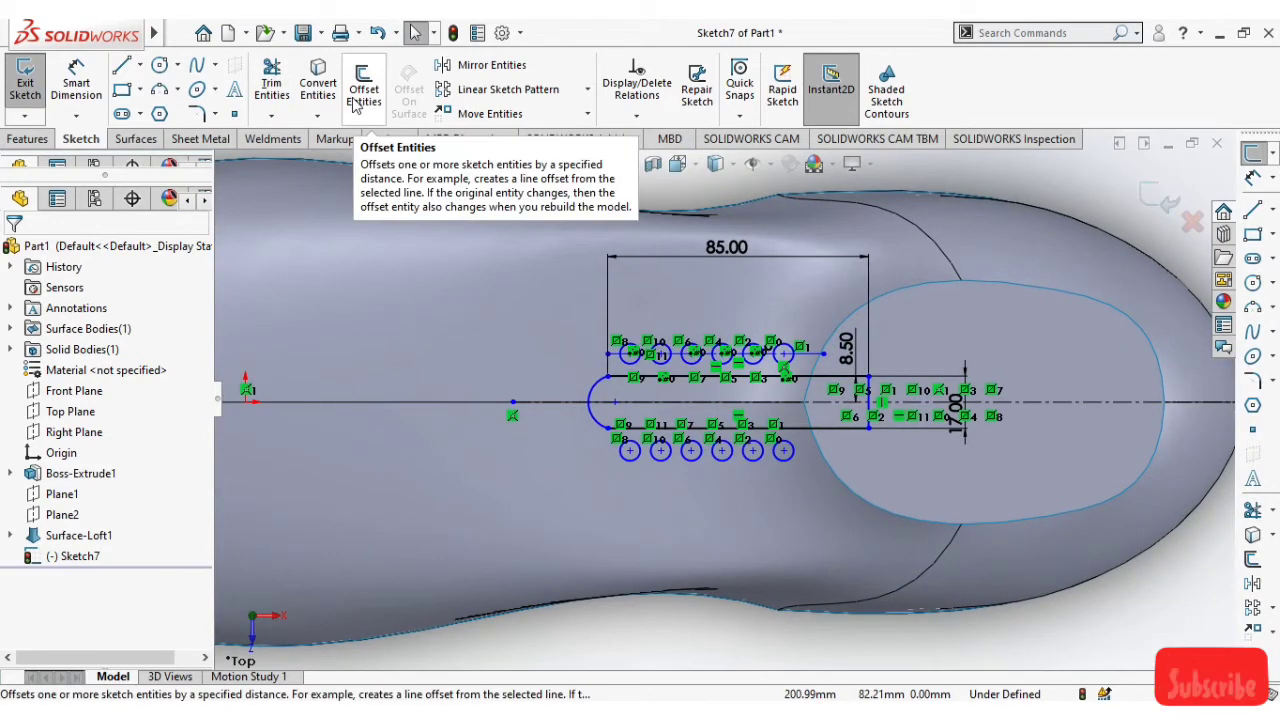
Exit Sketch7, start a Trim Surface with it, and mark the slot face for removal
{"action": "left_click", "coordinate": [1155, 207]}
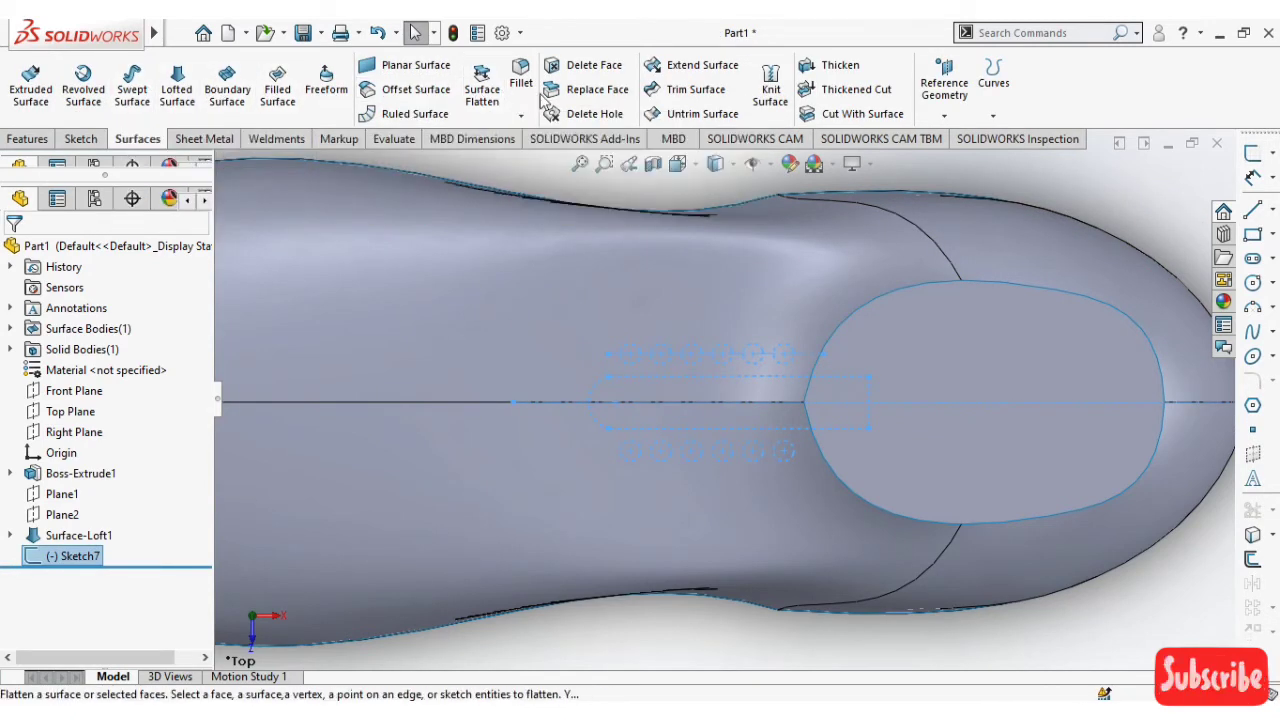
{"action": "left_click", "coordinate": [692, 98]}
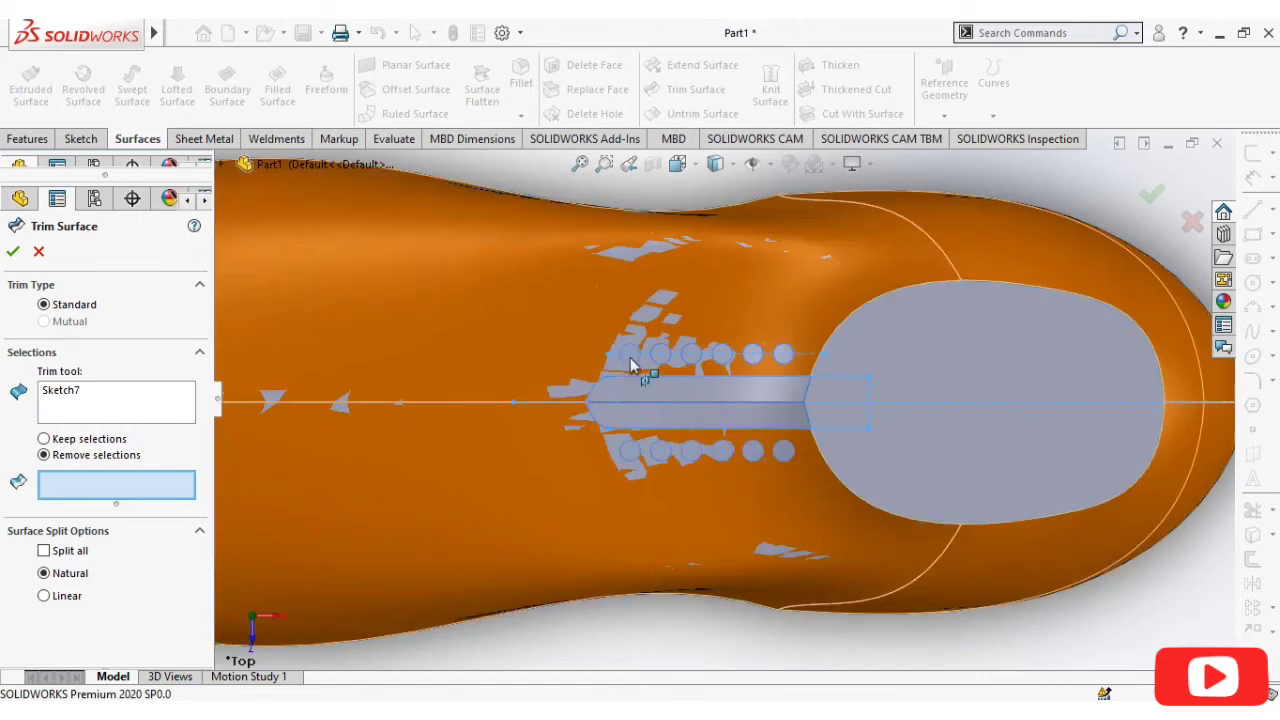
{"action": "scroll", "coordinate": [646, 398], "scroll_direction": "down", "scroll_amount": 3}
{"action": "scroll", "coordinate": [643, 309], "scroll_direction": "down", "scroll_amount": 2}
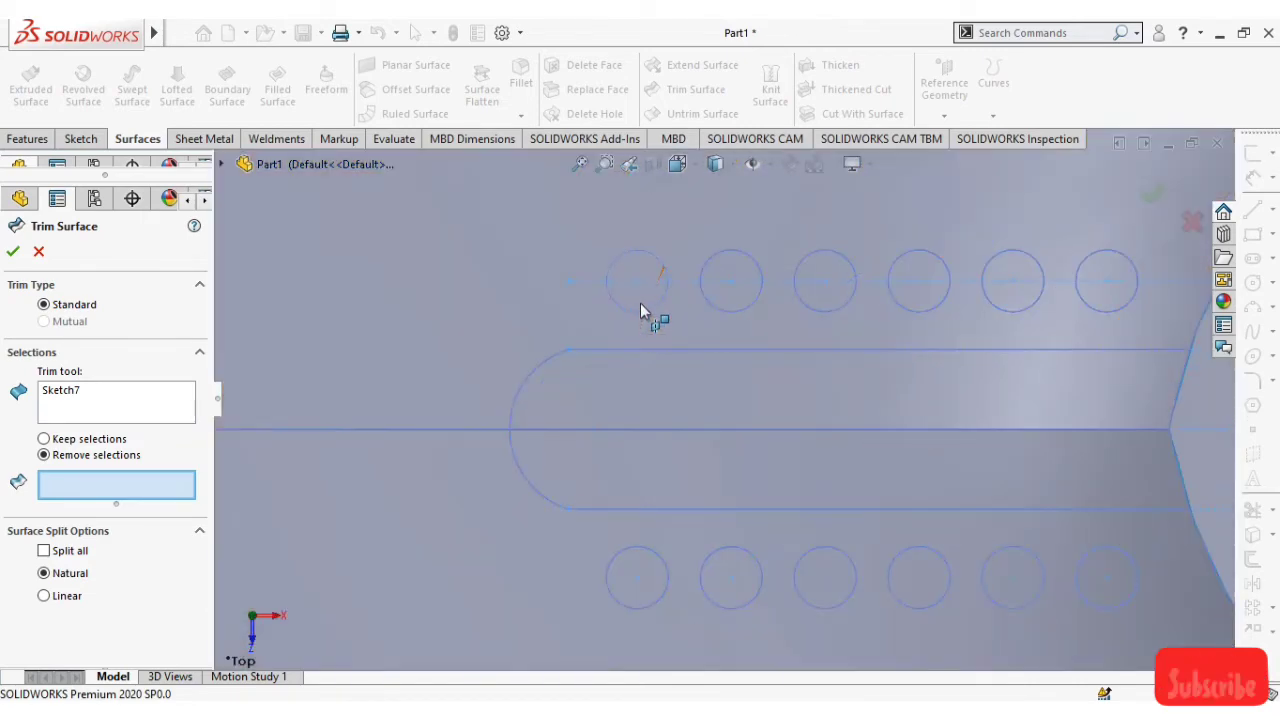
{"action": "left_click", "coordinate": [700, 392]}
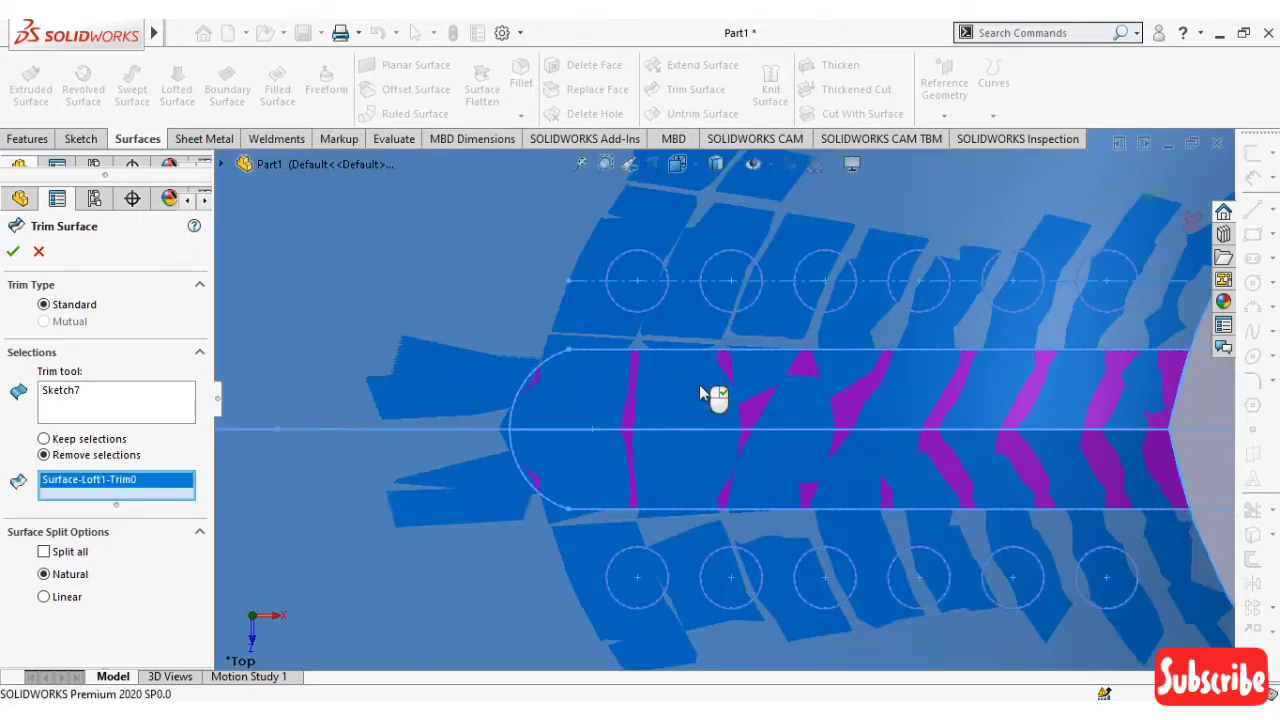
{"action": "scroll", "coordinate": [700, 391], "scroll_direction": "up", "scroll_amount": 2}
{"action": "scroll", "coordinate": [700, 391], "scroll_direction": "up", "scroll_amount": 2}
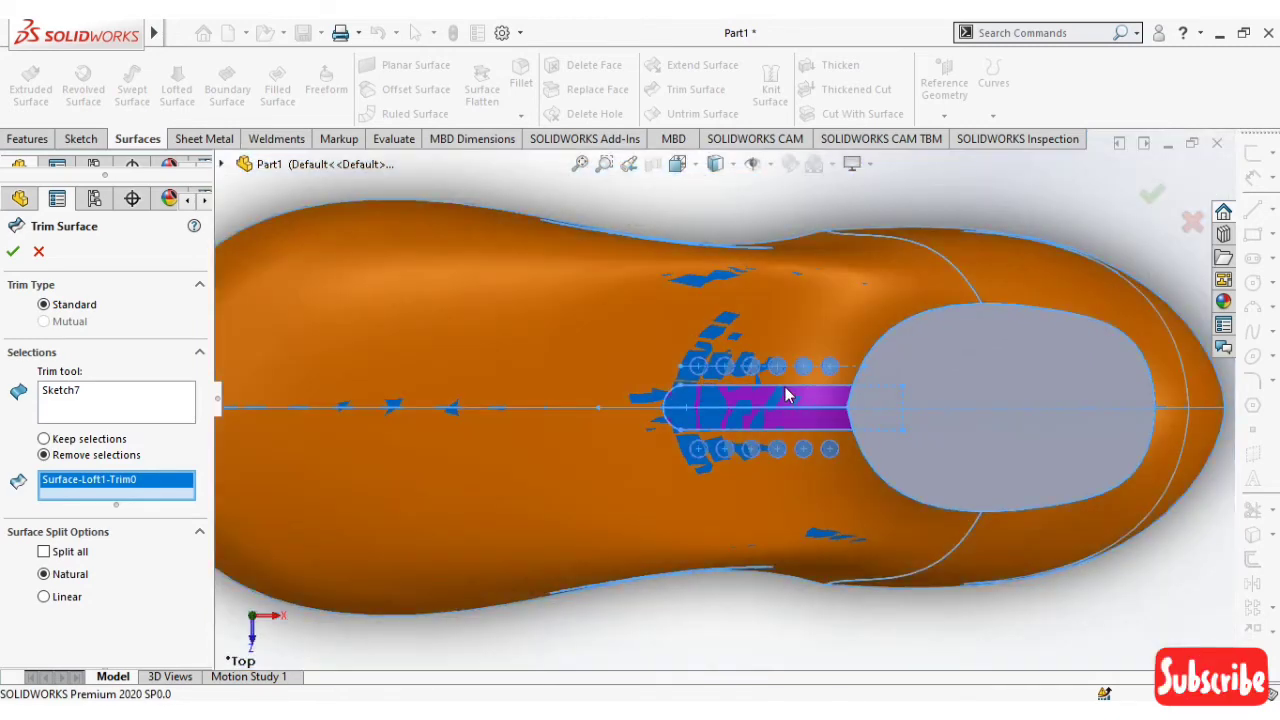
Mark the first four lace holes for removal from an oblique view
{"action": "mouse_move", "coordinate": [757, 620]}
{"action": "middle_mouse_down"}
{"action": "mouse_move", "coordinate": [777, 478]}
{"action": "mouse_move", "coordinate": [851, 549]}
{"action": "mouse_move", "coordinate": [750, 384]}
{"action": "mouse_move", "coordinate": [793, 506]}
{"action": "middle_mouse_up"}
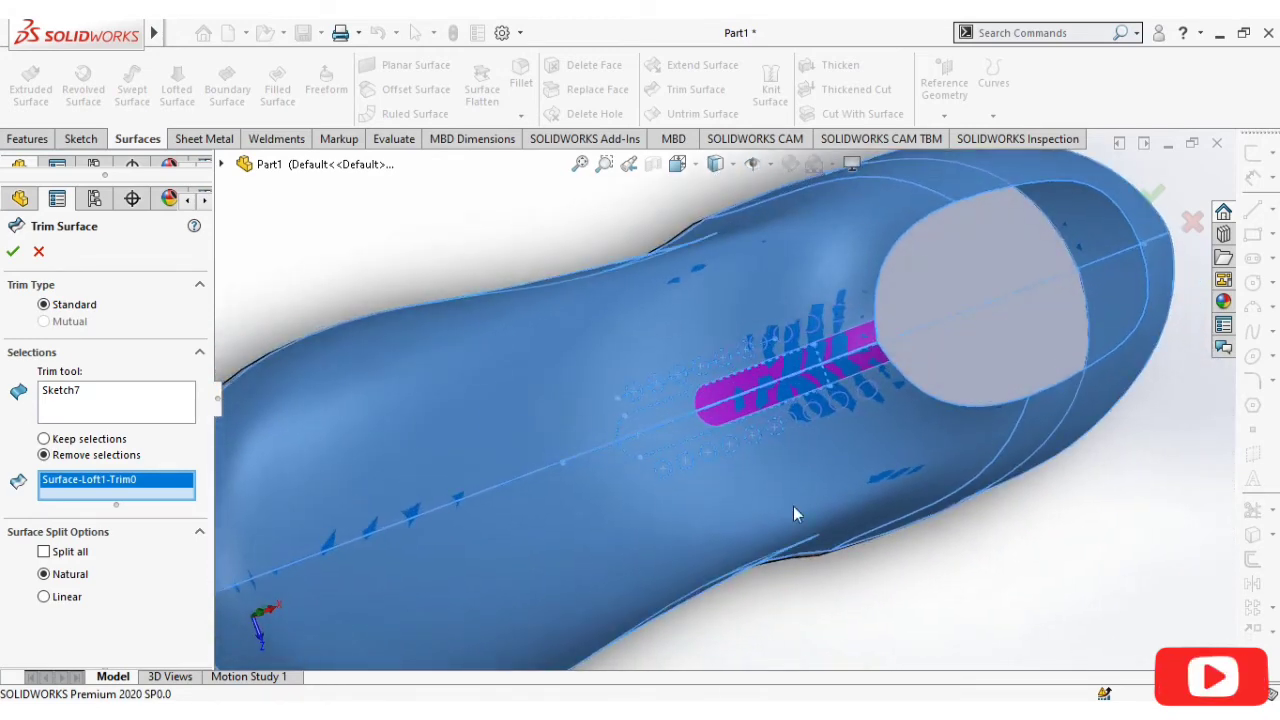
{"action": "scroll", "coordinate": [835, 372], "scroll_direction": "down", "scroll_amount": 3}
{"action": "left_click", "coordinate": [876, 415]}
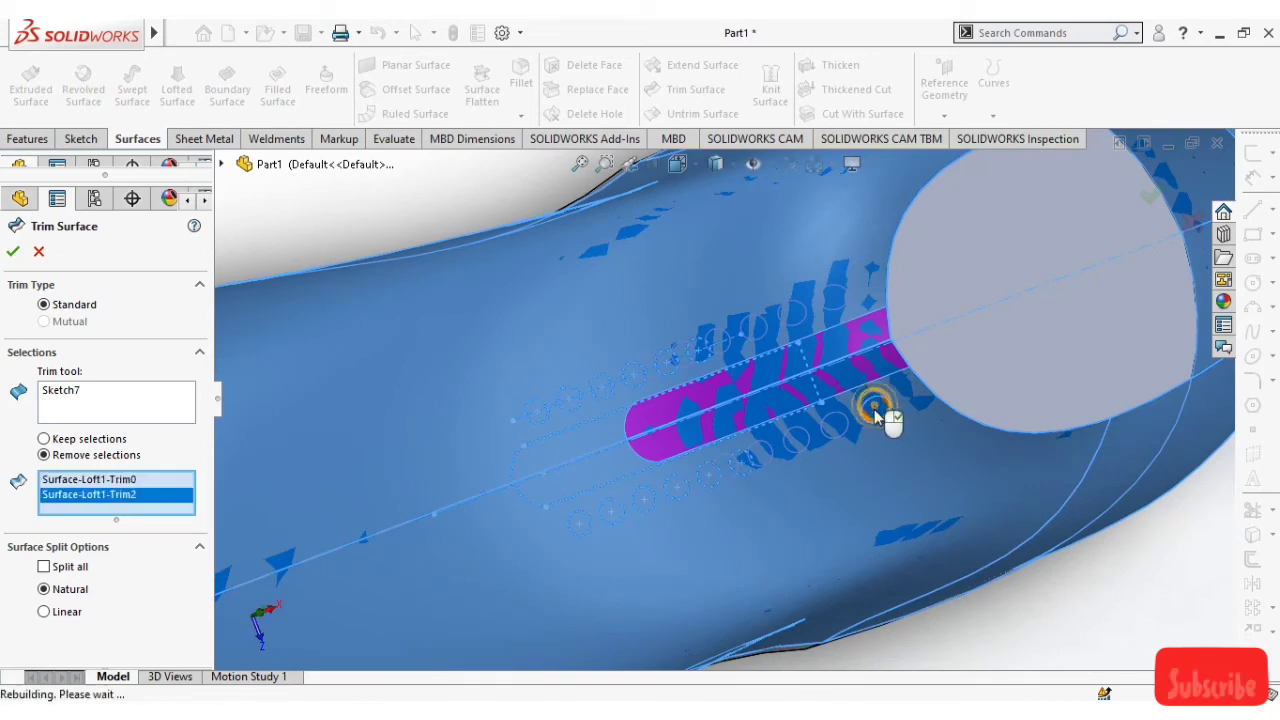
{"action": "left_click", "coordinate": [842, 436]}
{"action": "left_click", "coordinate": [797, 447]}
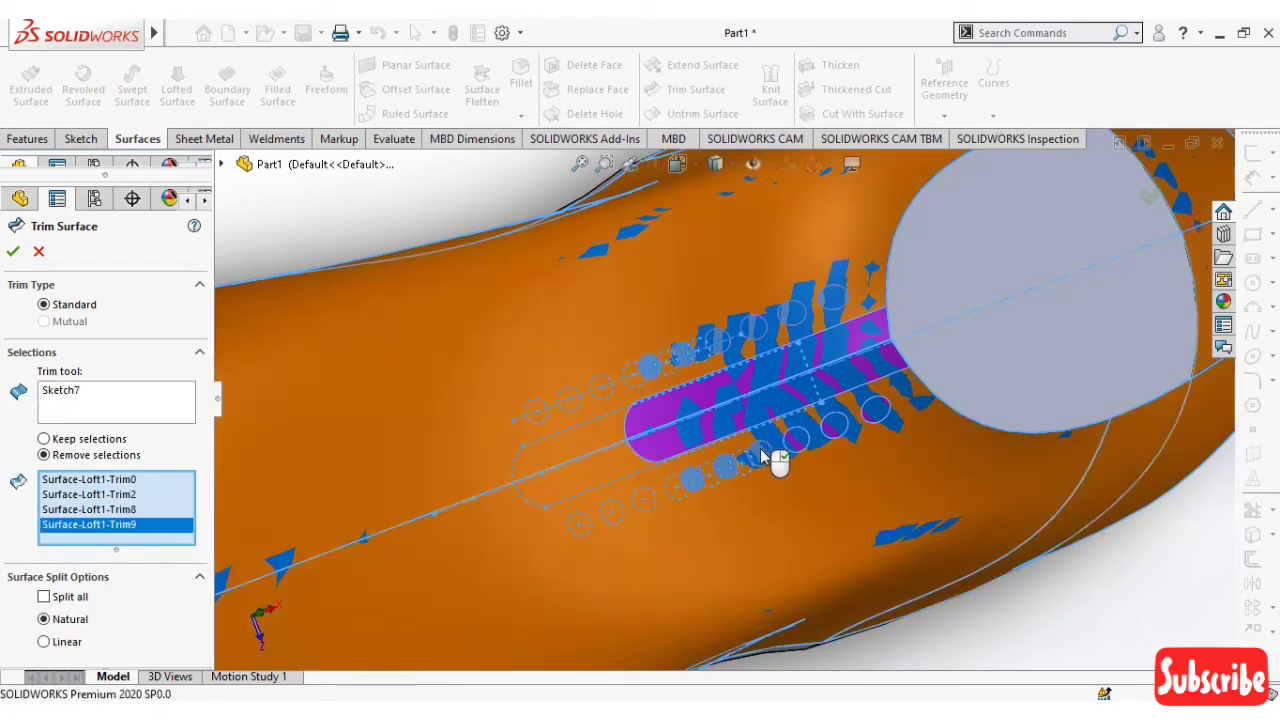
{"action": "left_click", "coordinate": [760, 453]}
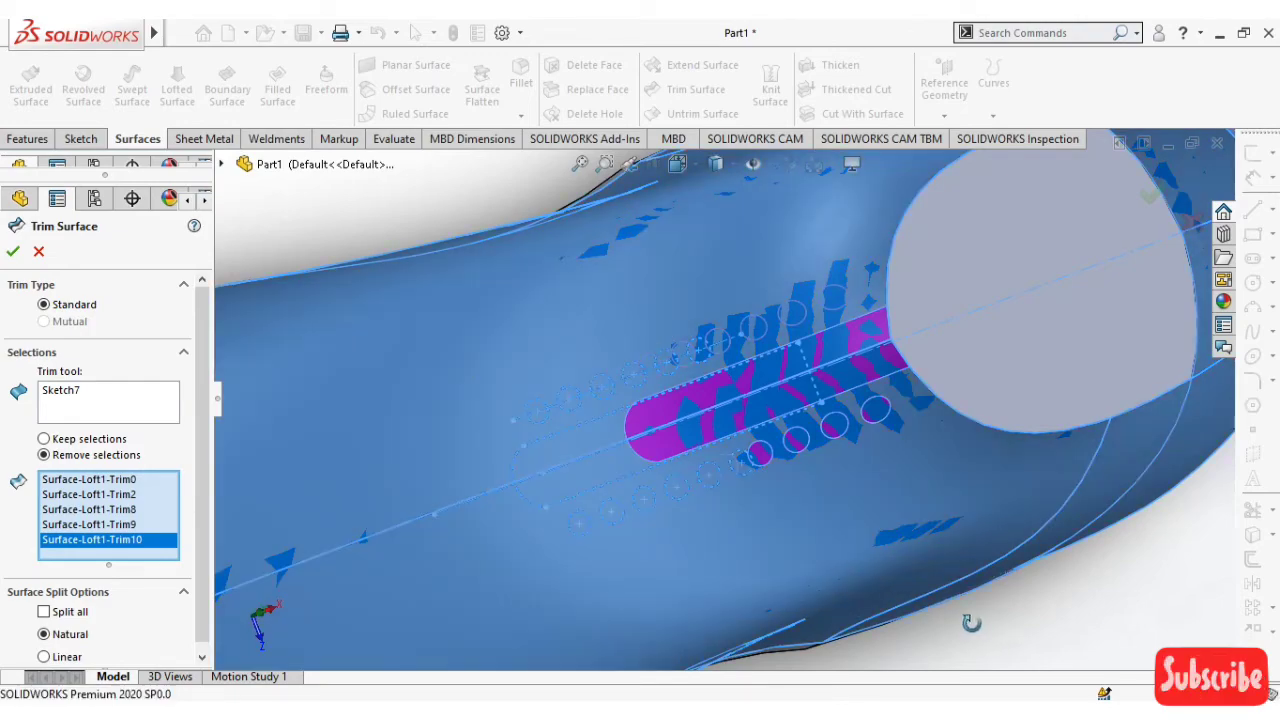
{"action": "mouse_move", "coordinate": [971, 622]}
{"action": "middle_mouse_down"}
{"action": "mouse_move", "coordinate": [1020, 598]}
{"action": "mouse_move", "coordinate": [1027, 627]}
{"action": "middle_mouse_up"}
{"action": "scroll", "coordinate": [842, 601], "scroll_direction": "down", "scroll_amount": 3}
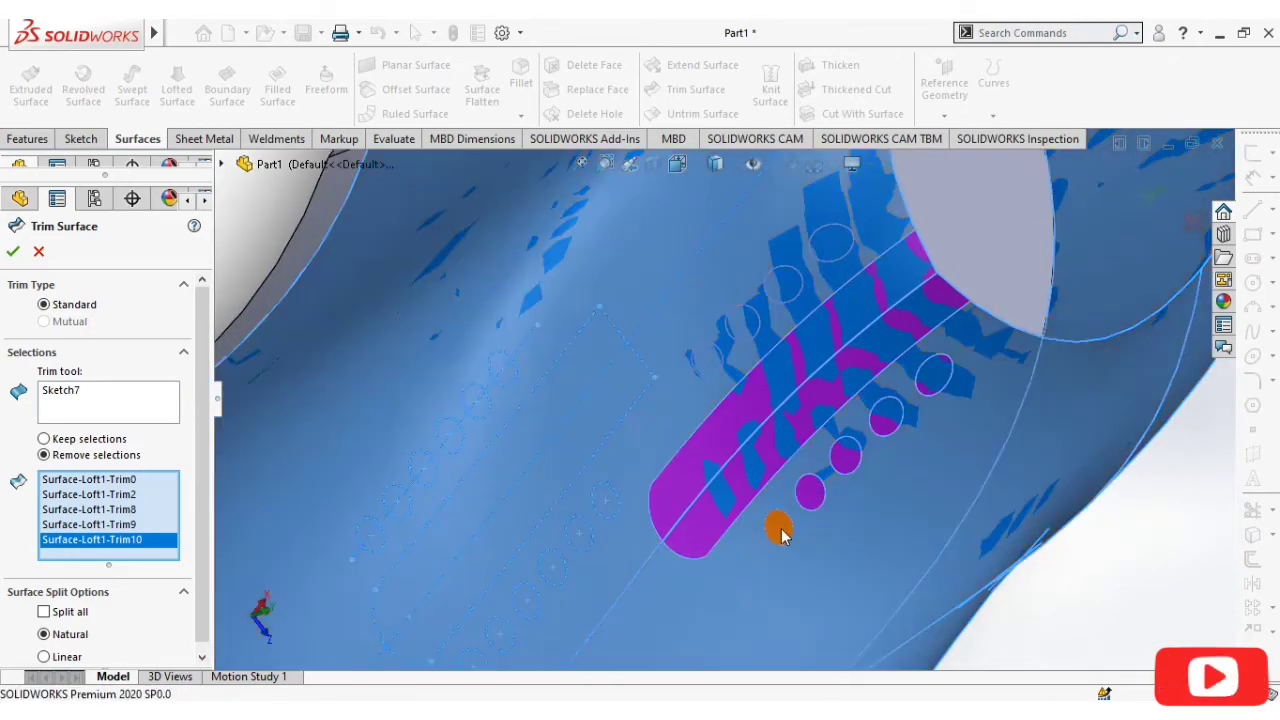
Mark the remaining eight lace holes for removal
{"action": "left_click", "coordinate": [779, 530]}
{"action": "left_click", "coordinate": [752, 563]}
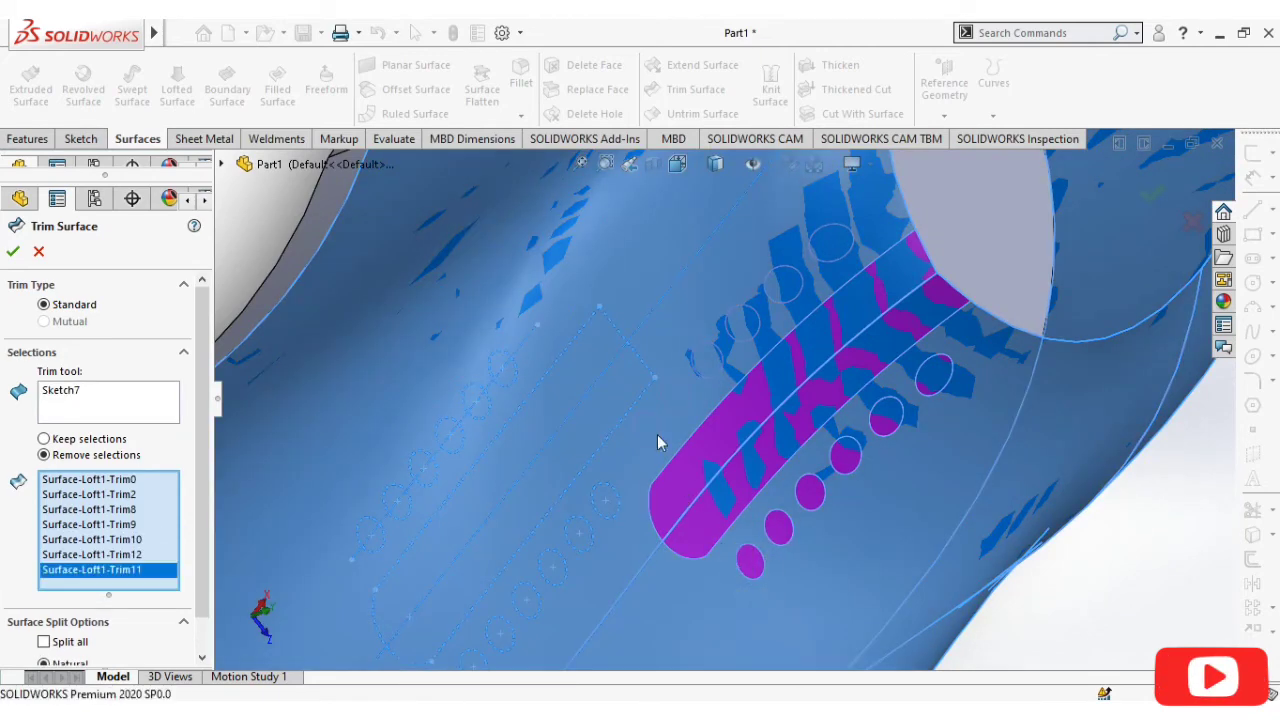
{"action": "left_click", "coordinate": [673, 400]}
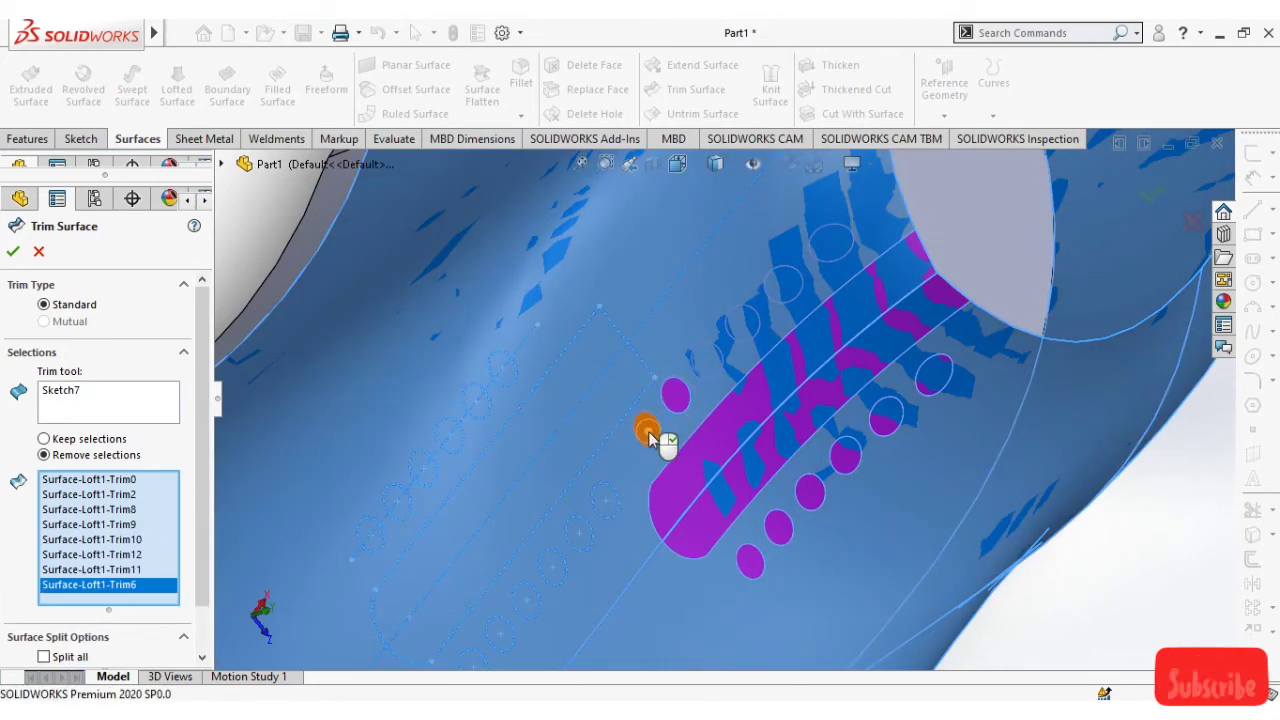
{"action": "left_click", "coordinate": [648, 432]}
{"action": "left_click", "coordinate": [708, 362]}
{"action": "left_click", "coordinate": [741, 322]}
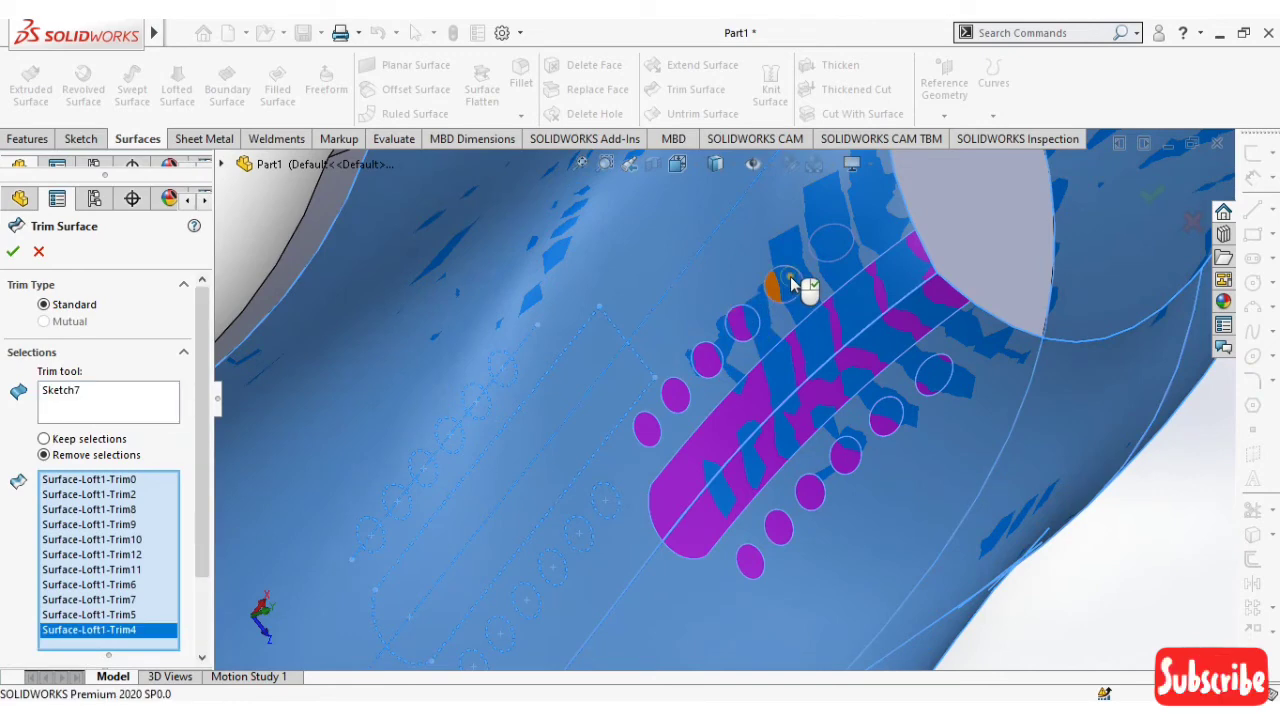
{"action": "left_click", "coordinate": [783, 285]}
{"action": "left_click", "coordinate": [834, 244]}
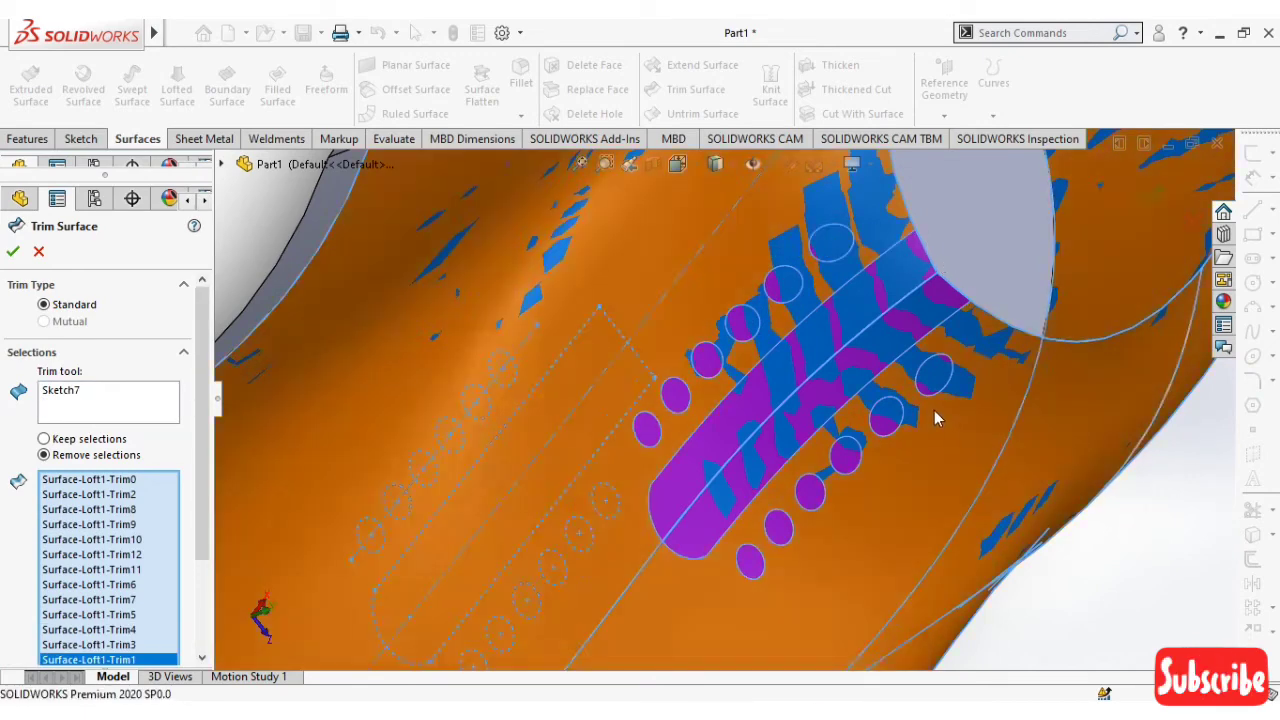
{"action": "scroll", "coordinate": [934, 412], "scroll_direction": "up", "scroll_amount": 5}
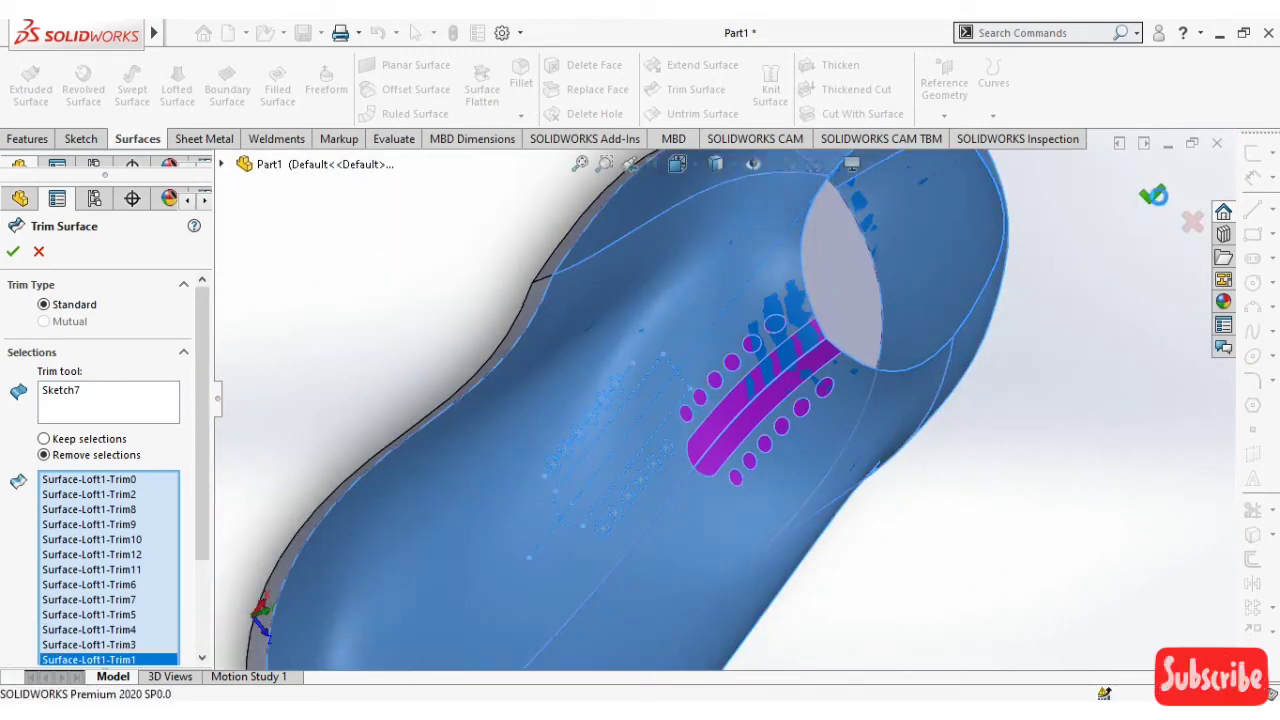
{"action": "left_click", "coordinate": [1155, 193]}
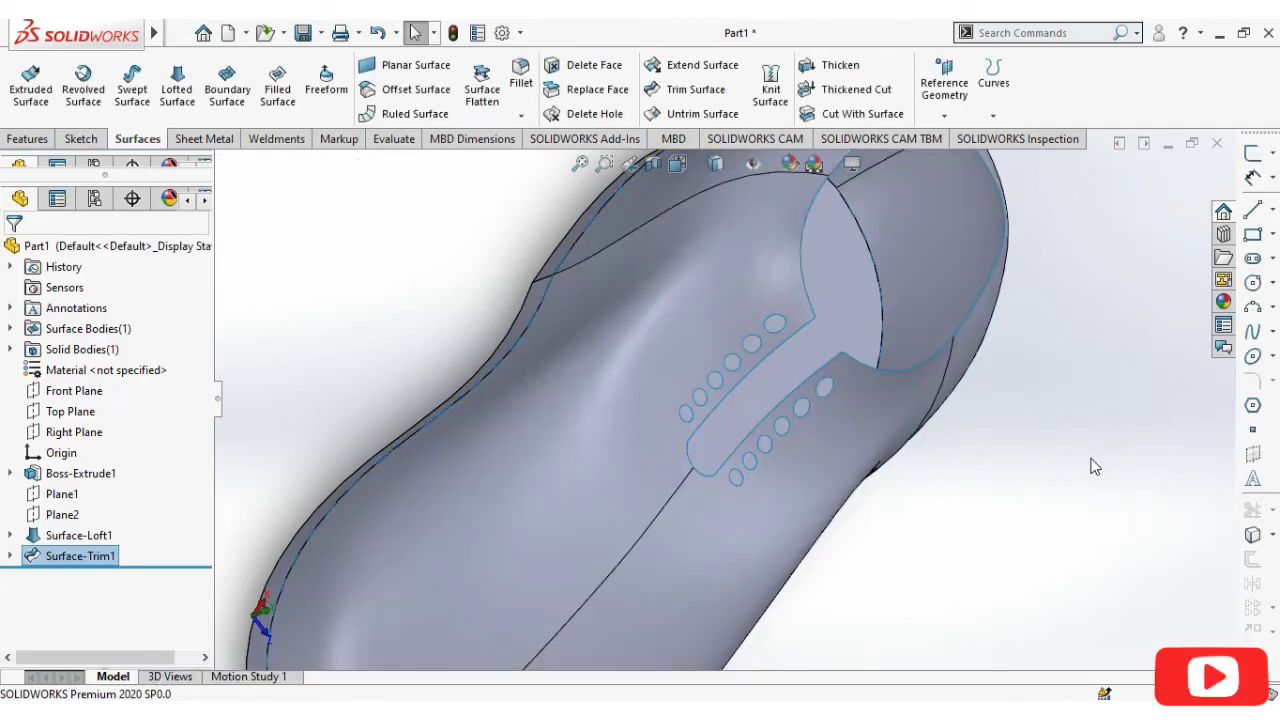
{"action": "mouse_move", "coordinate": [1093, 466]}
{"action": "middle_mouse_down"}
{"action": "mouse_move", "coordinate": [966, 435]}
{"action": "mouse_move", "coordinate": [934, 324]}
{"action": "mouse_move", "coordinate": [1000, 310]}
{"action": "middle_mouse_up"}
{"action": "scroll", "coordinate": [1000, 310], "scroll_direction": "down", "scroll_amount": 3}
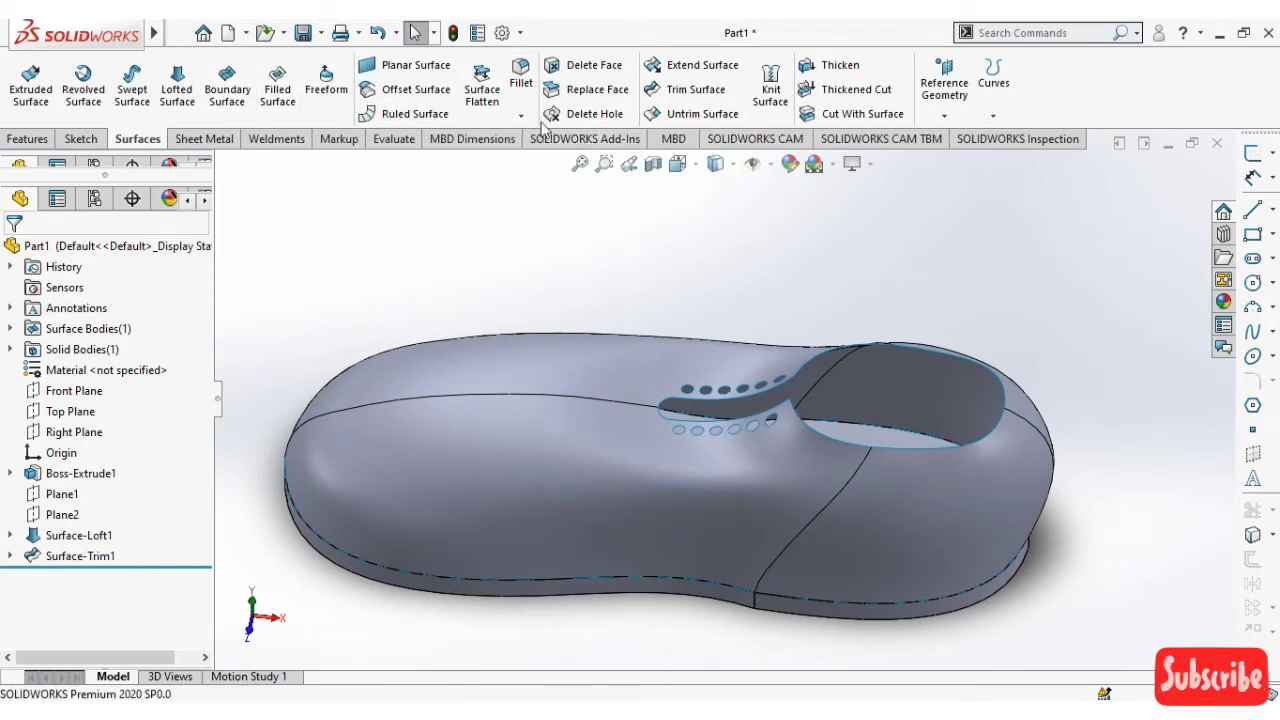
{"action": "left_click", "coordinate": [843, 70]}
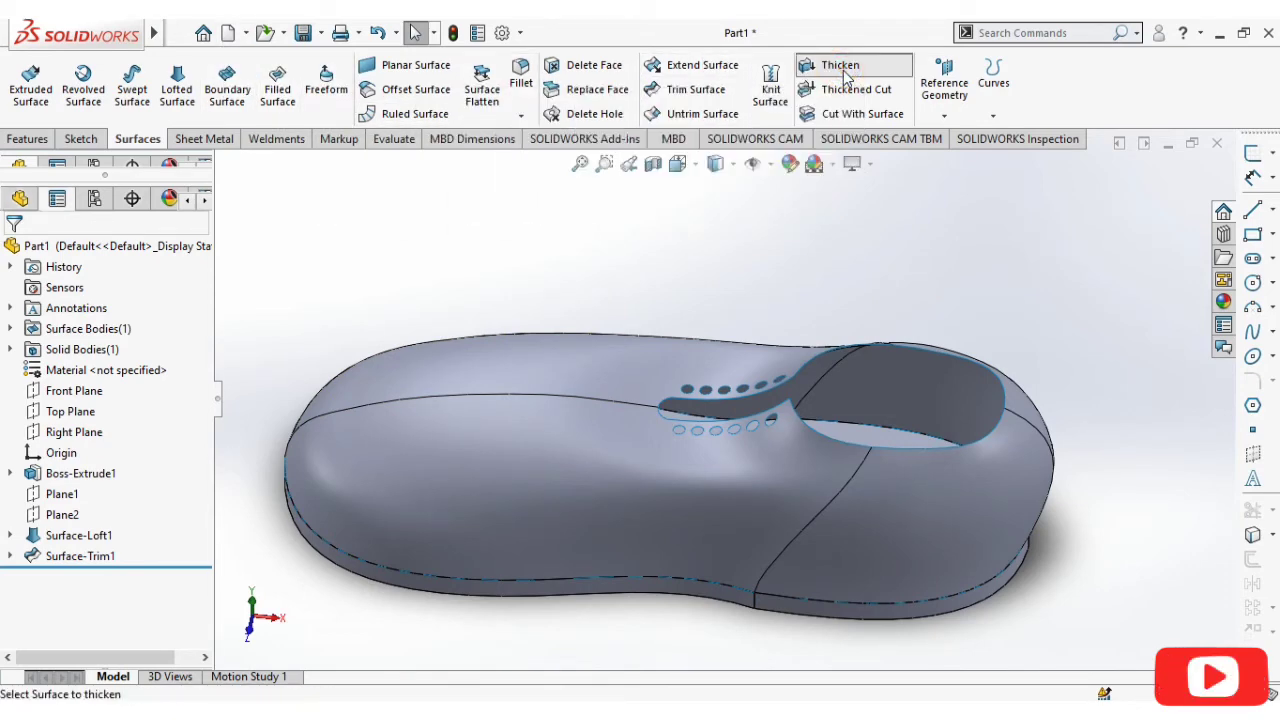
{"action": "left_click", "coordinate": [506, 432]}
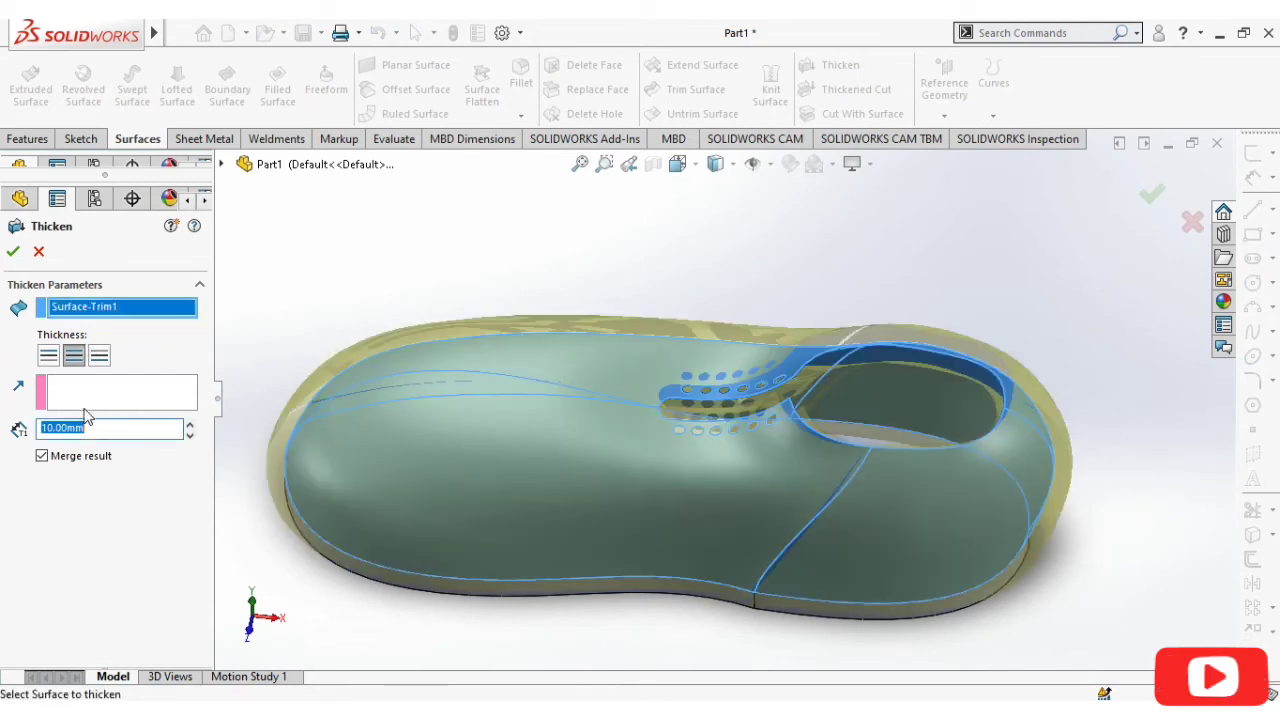
{"action": "left_click", "coordinate": [75, 357]}
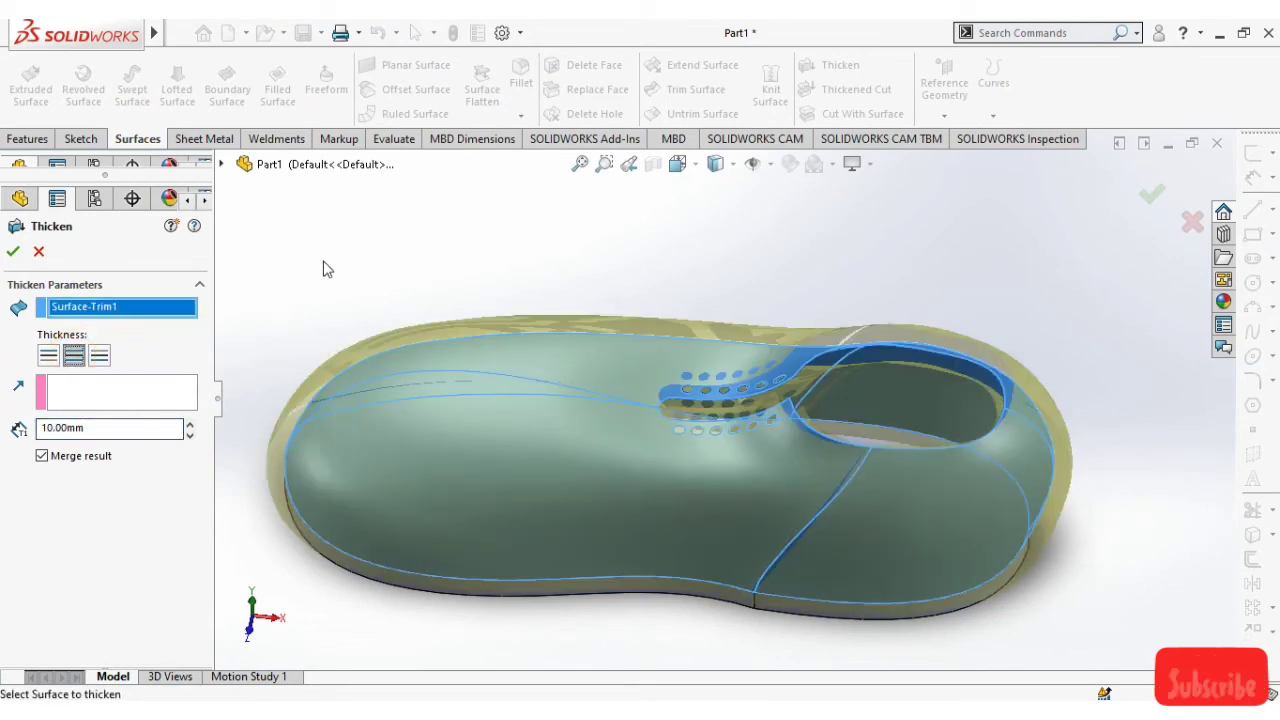
{"action": "middle_click_drag", "start_coordinate": [323, 268], "coordinate": [342, 160]}
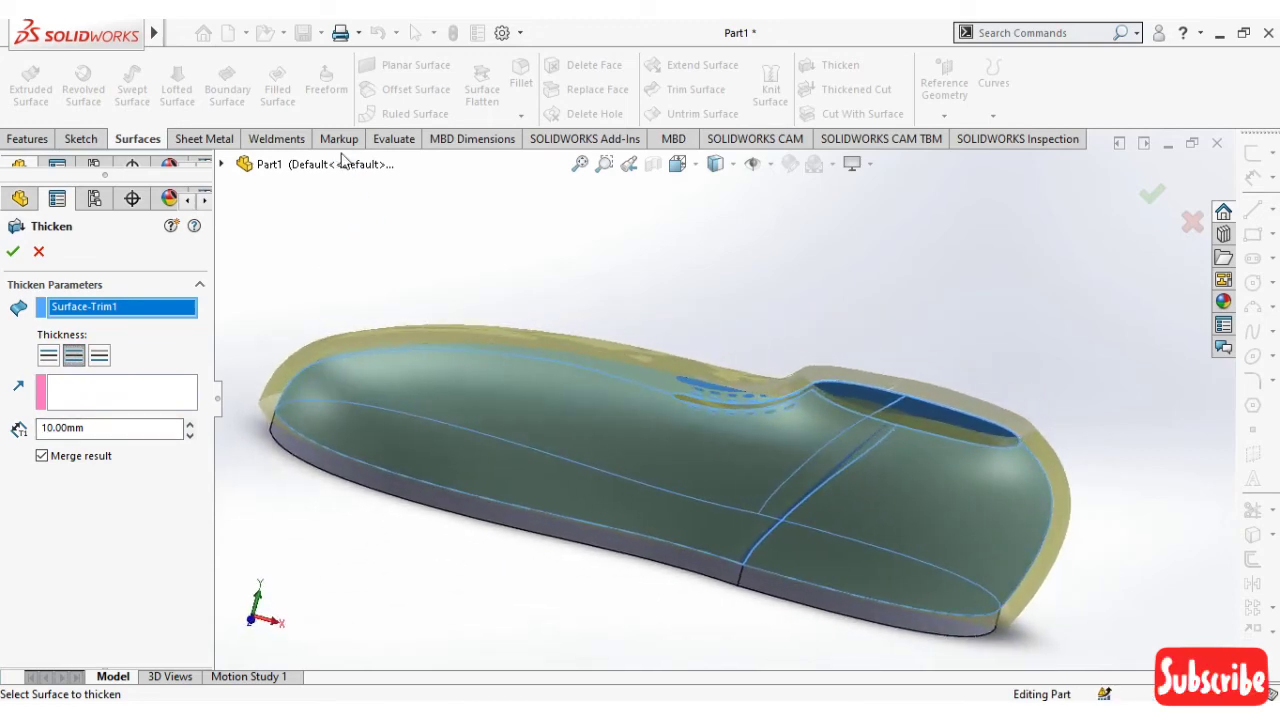
{"action": "left_click", "coordinate": [102, 364]}
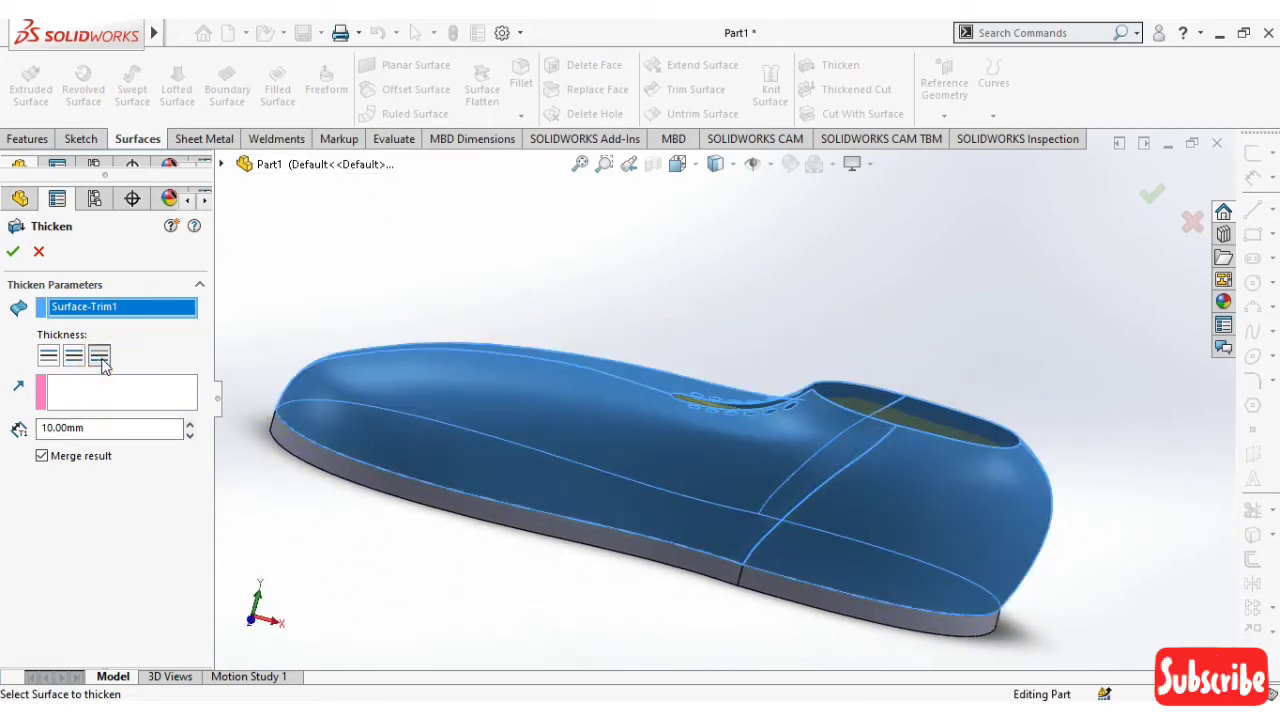
{"action": "mouse_move", "coordinate": [490, 257]}
{"action": "middle_mouse_down"}
{"action": "mouse_move", "coordinate": [487, 430]}
{"action": "mouse_move", "coordinate": [195, 378]}
{"action": "middle_mouse_up"}
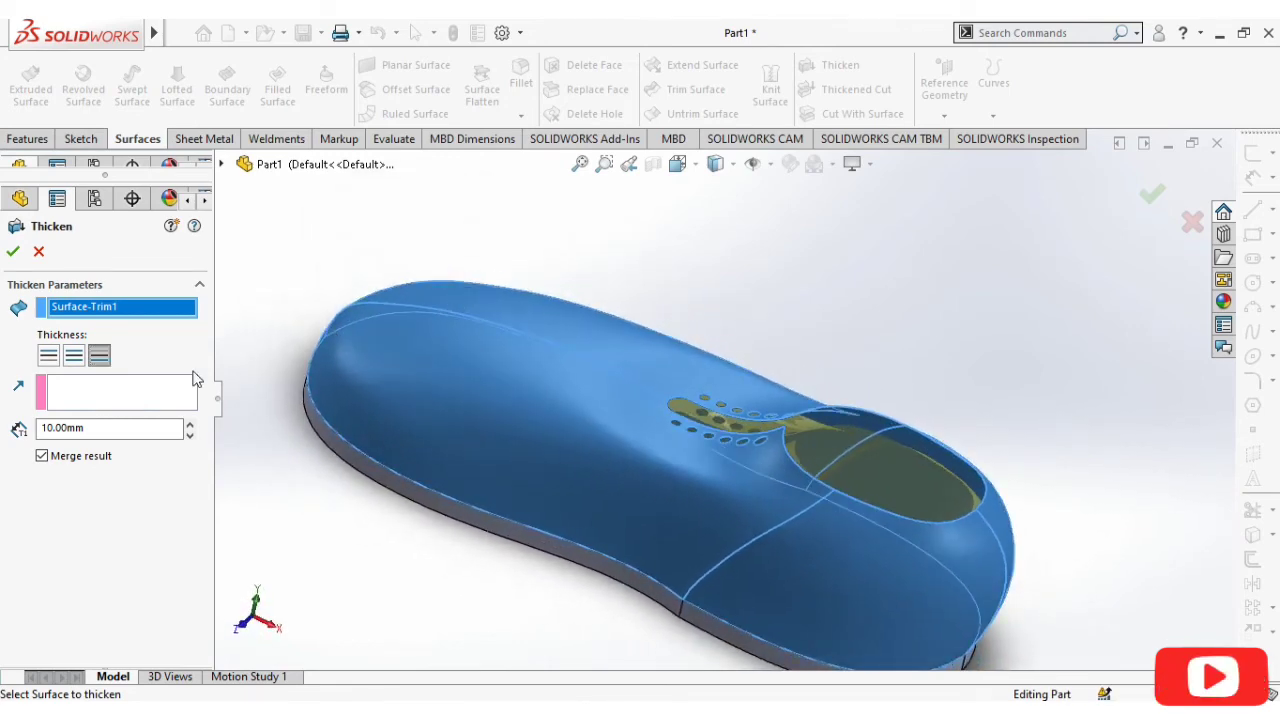
{"action": "double_click", "coordinate": [98, 428]}
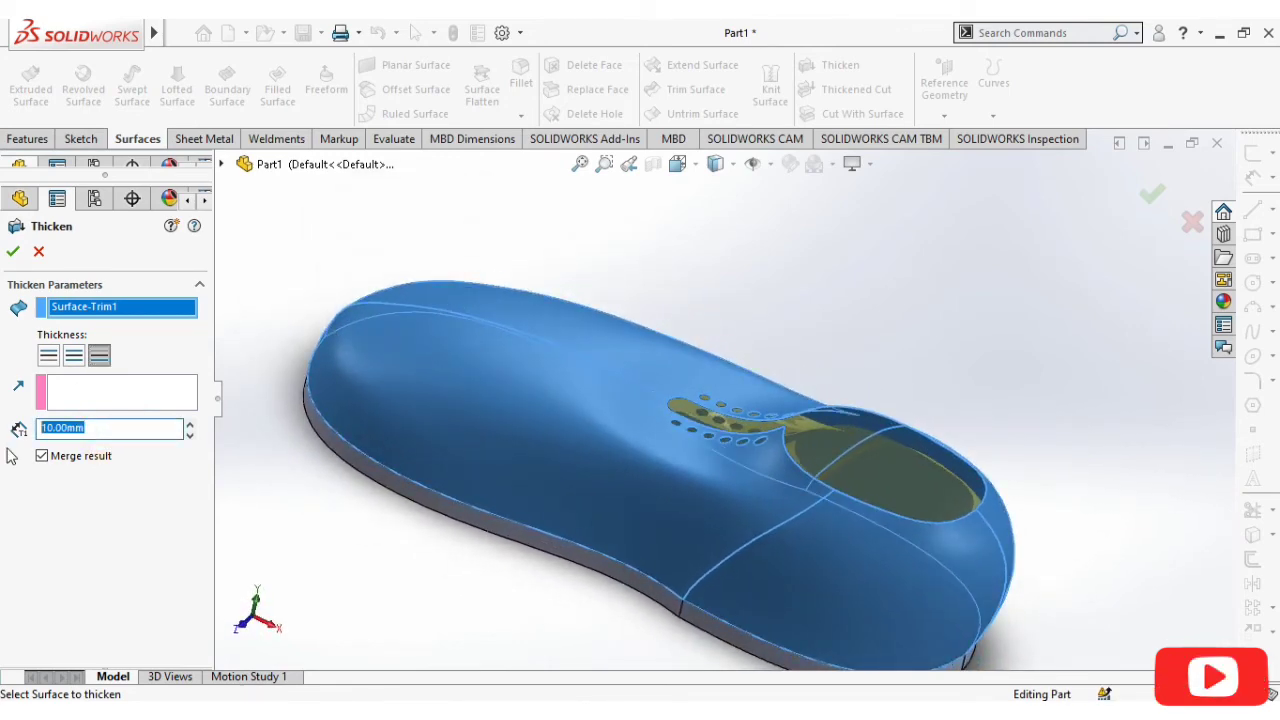
{"action": "type", "text": "5"}
{"action": "key", "text": "Return"}
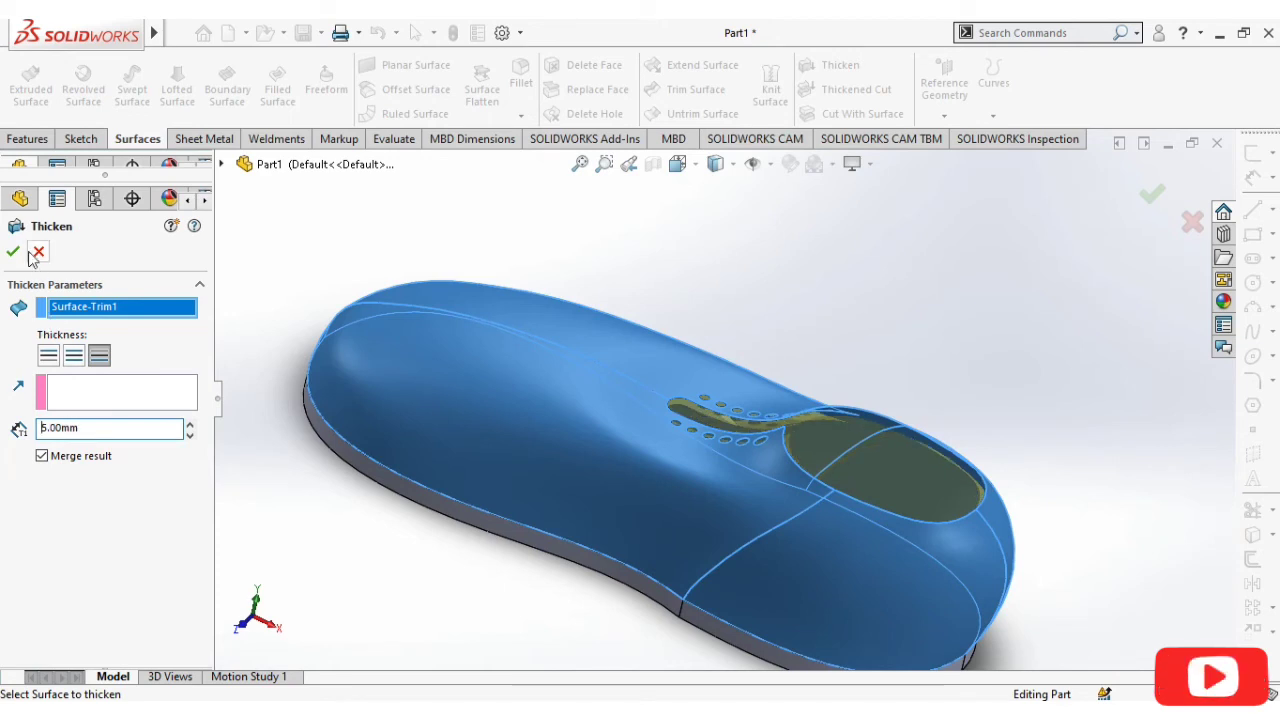
{"action": "left_click", "coordinate": [13, 252]}
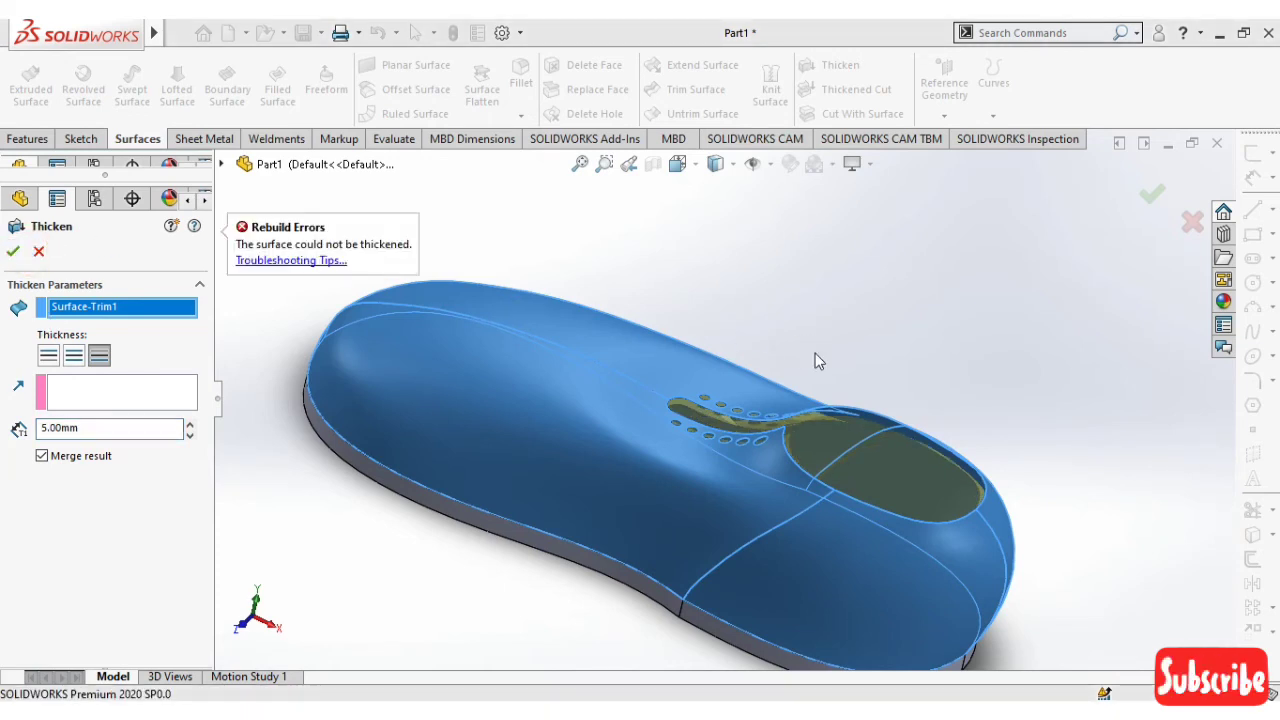
{"action": "double_click", "coordinate": [86, 427]}
{"action": "type", "text": "2"}
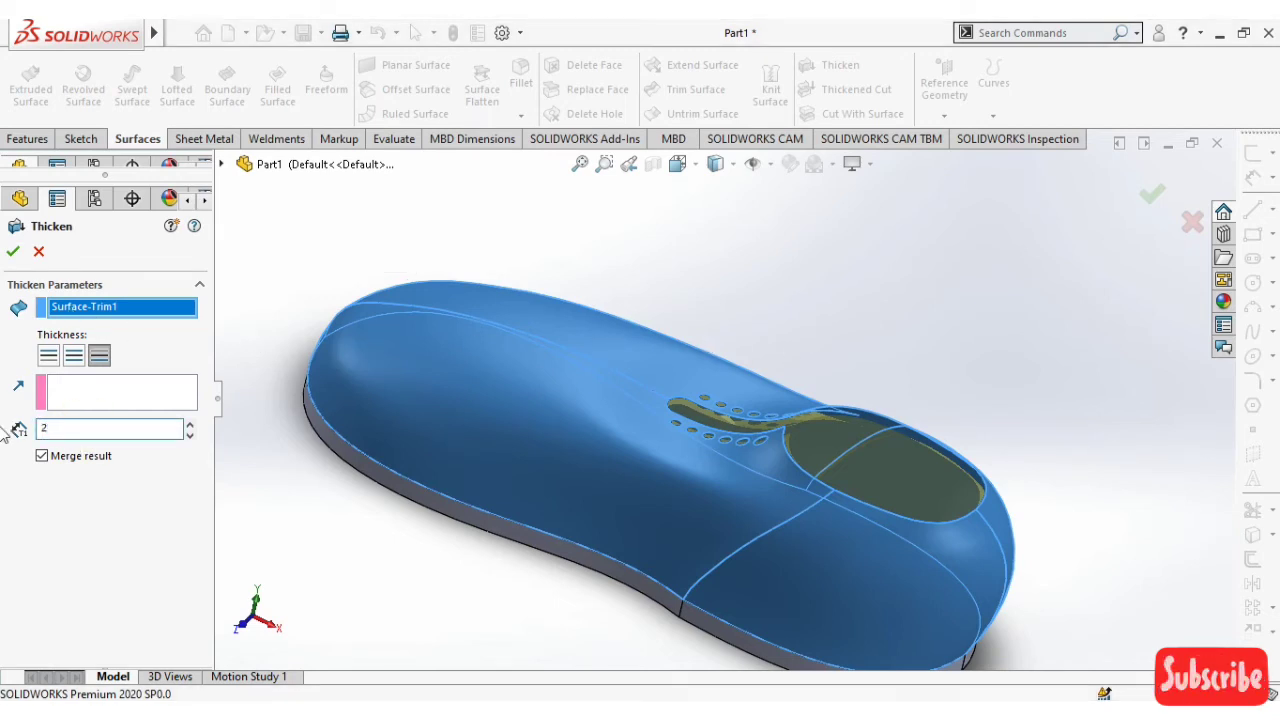
{"action": "left_click", "coordinate": [13, 252]}
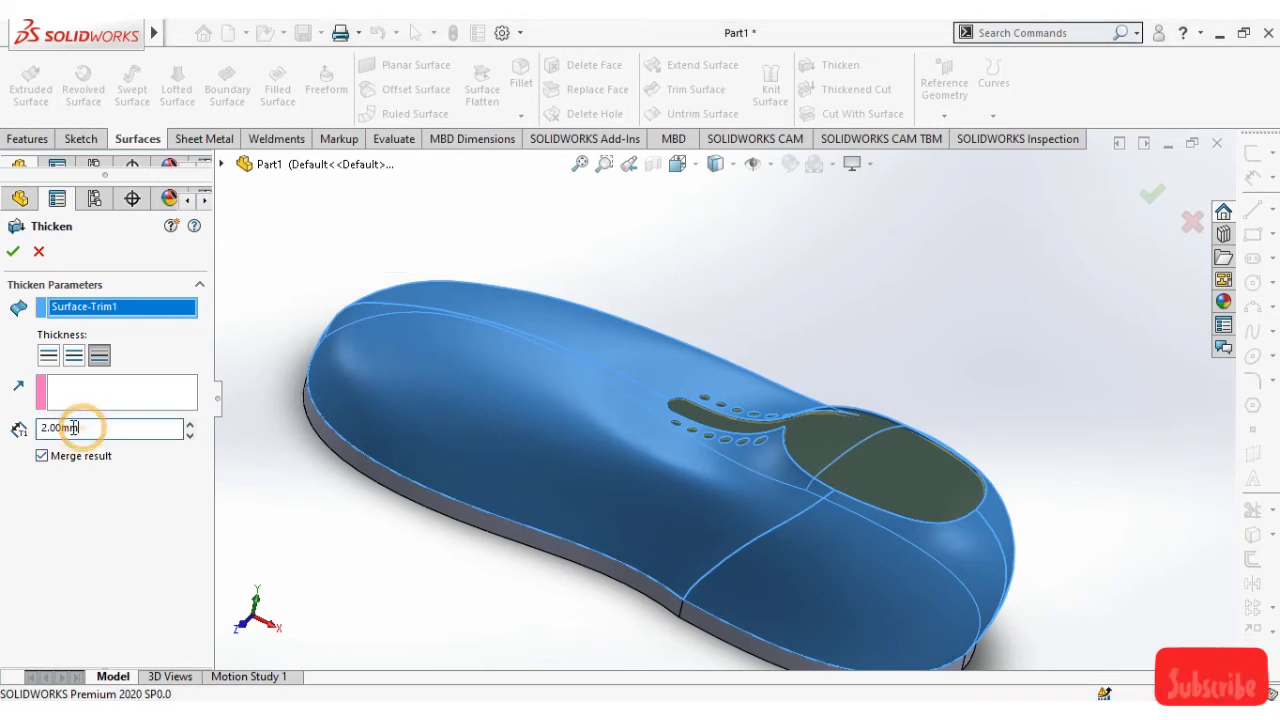
{"action": "left_click_drag", "start_coordinate": [85, 428], "coordinate": [15, 428]}
{"action": "type", "text": "1"}
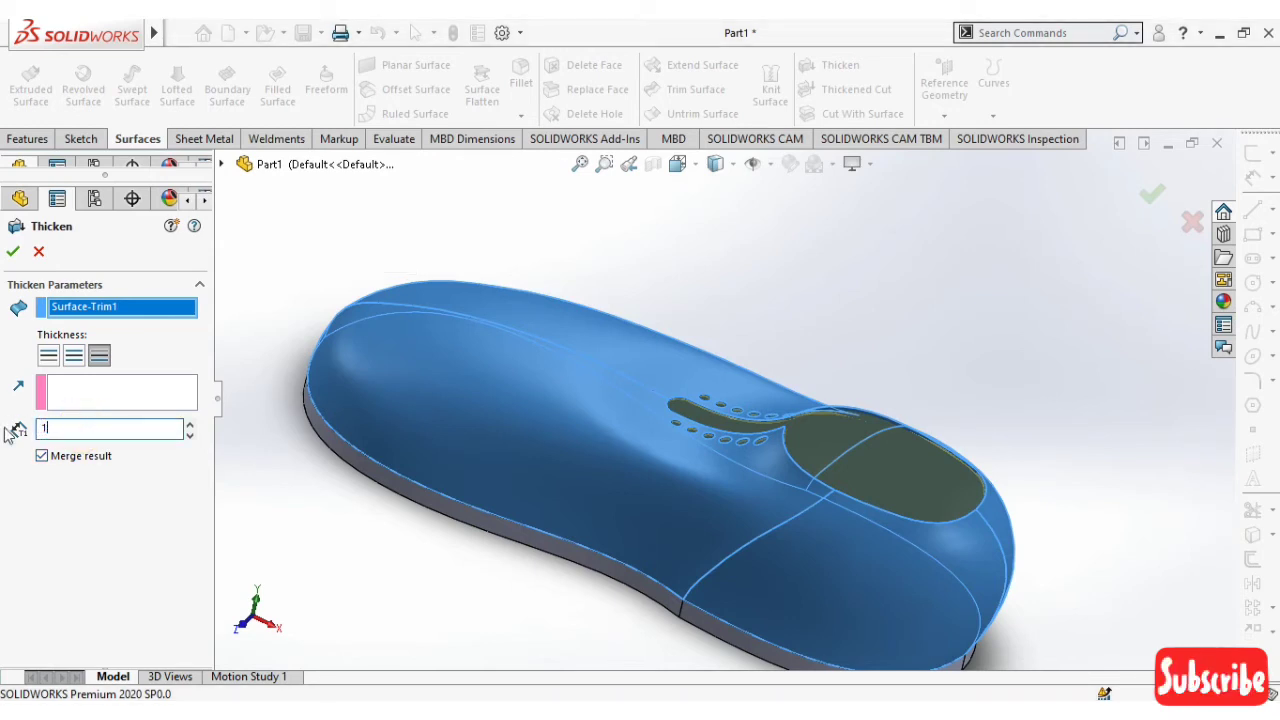
{"action": "left_click", "coordinate": [13, 251]}
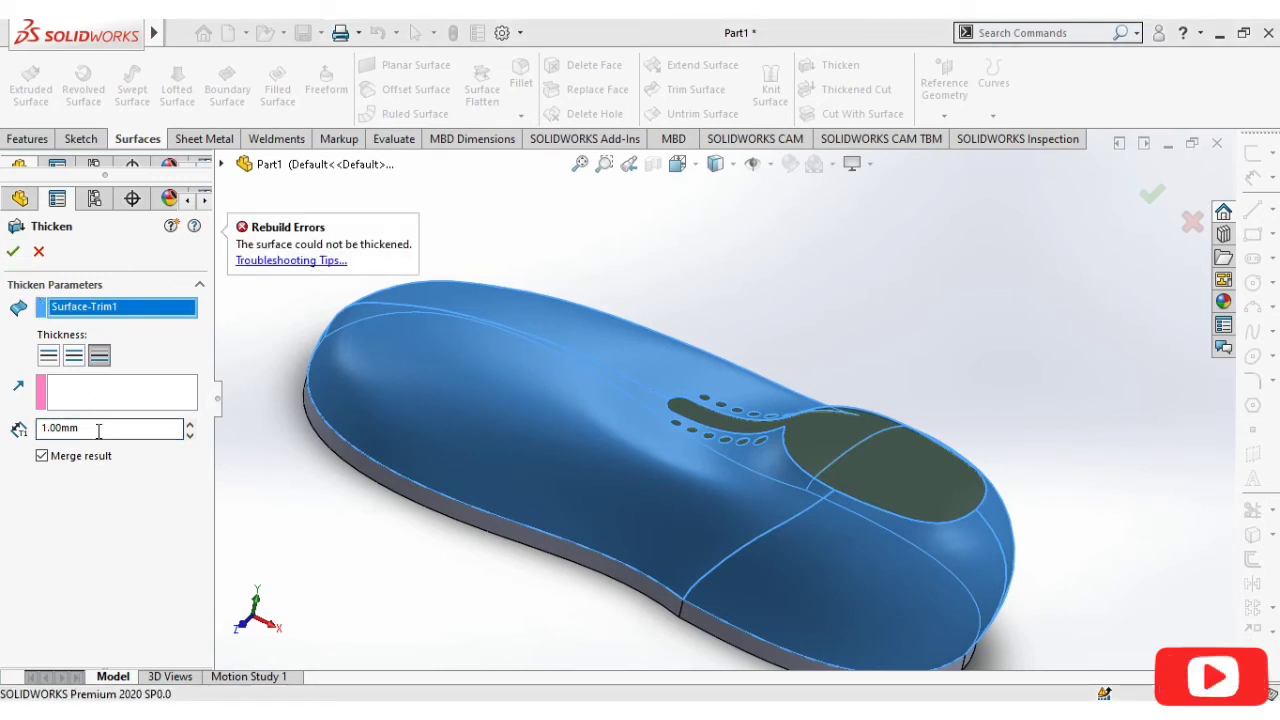
{"action": "left_click_drag", "start_coordinate": [98, 431], "coordinate": [10, 436]}
{"action": "type", "text": "0.5"}
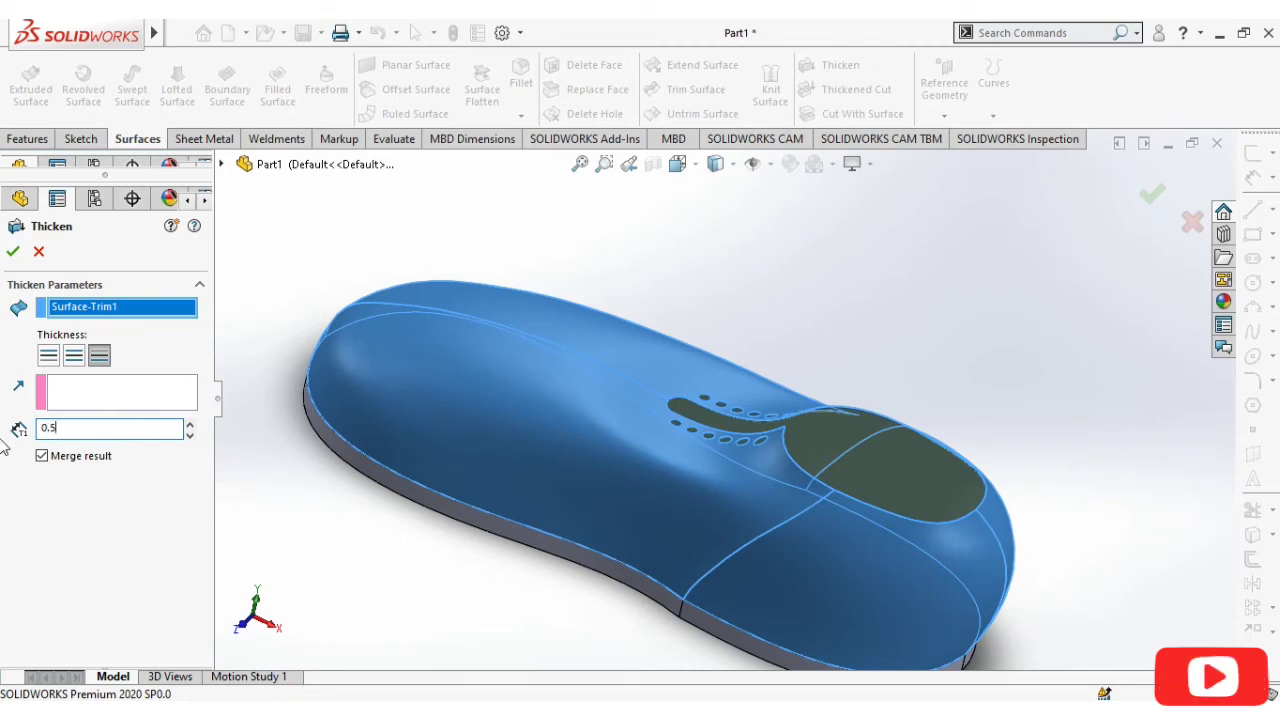
{"action": "left_click", "coordinate": [13, 252]}
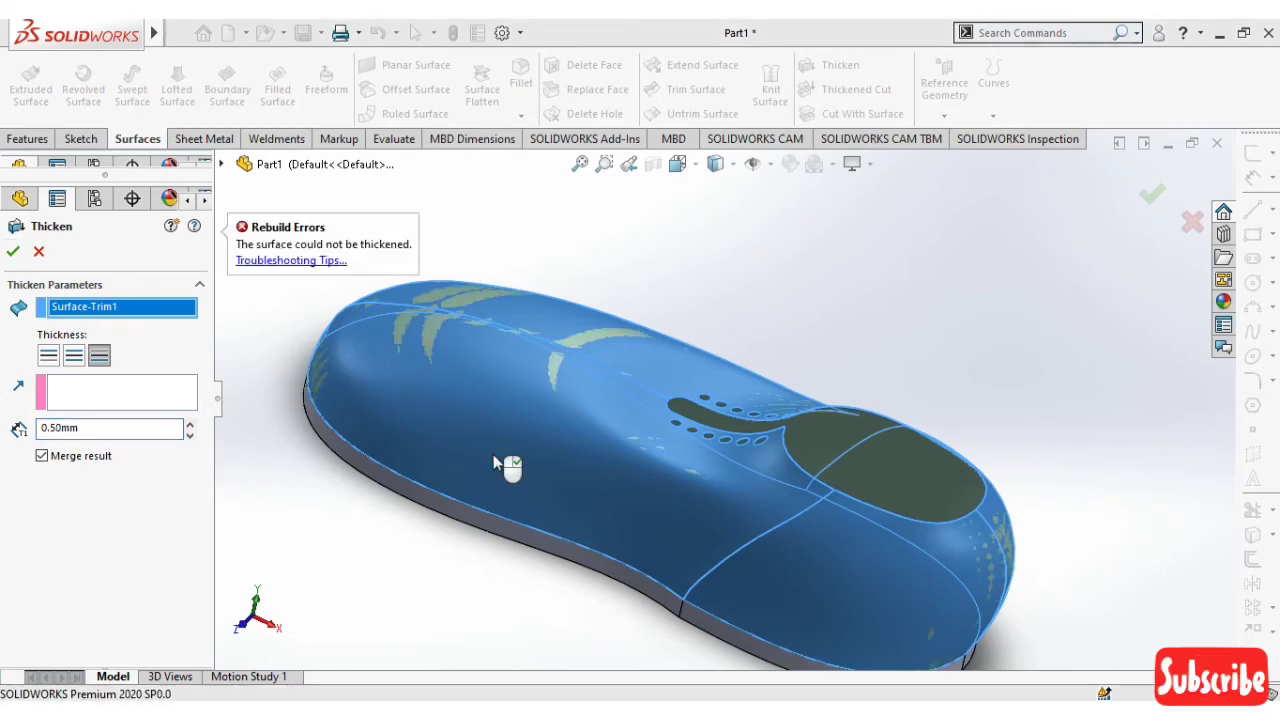
{"action": "left_click", "coordinate": [39, 251]}
Orbit the shoe to an upright side view
{"action": "scroll", "coordinate": [557, 478], "scroll_direction": "up", "scroll_amount": 3}
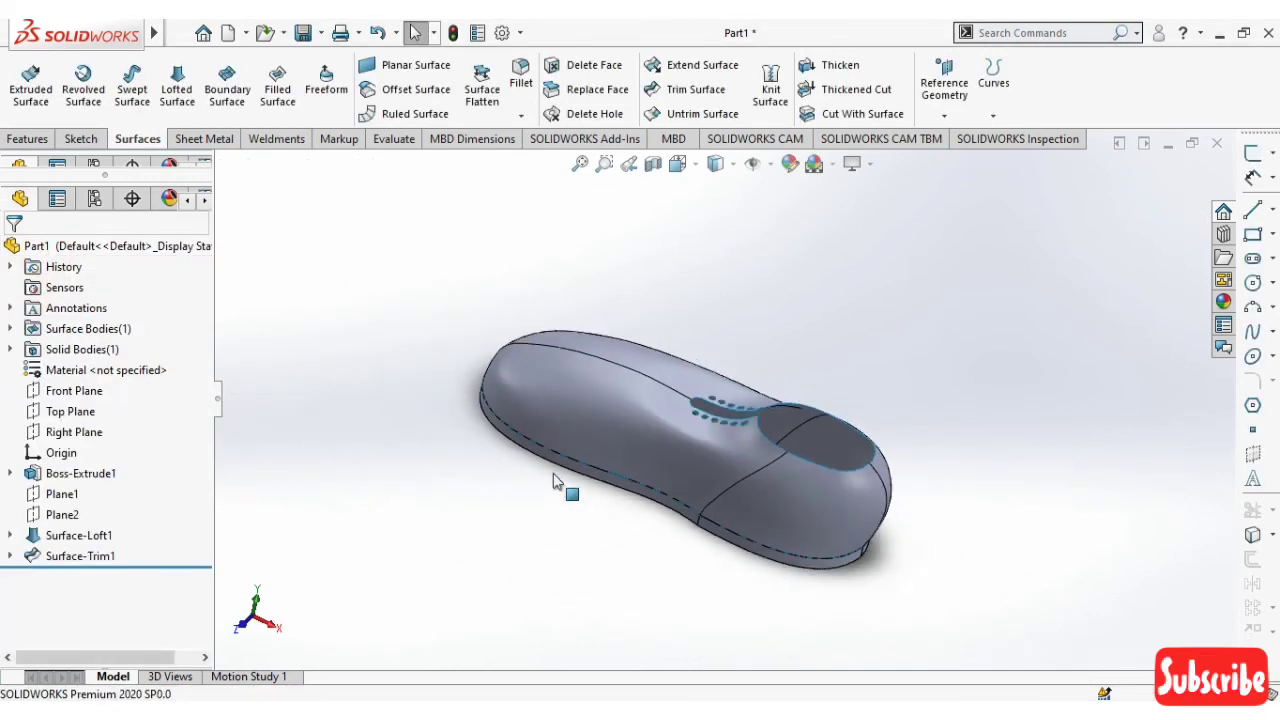
{"action": "mouse_move", "coordinate": [780, 303]}
{"action": "middle_mouse_down"}
{"action": "mouse_move", "coordinate": [757, 420]}
{"action": "mouse_move", "coordinate": [987, 480]}
{"action": "mouse_move", "coordinate": [914, 551]}
{"action": "mouse_move", "coordinate": [774, 600]}
{"action": "mouse_move", "coordinate": [873, 699]}
{"action": "mouse_move", "coordinate": [914, 534]}
{"action": "mouse_move", "coordinate": [829, 371]}
{"action": "mouse_move", "coordinate": [846, 531]}
{"action": "mouse_move", "coordinate": [876, 624]}
{"action": "mouse_move", "coordinate": [1008, 413]}
{"action": "middle_mouse_up"}
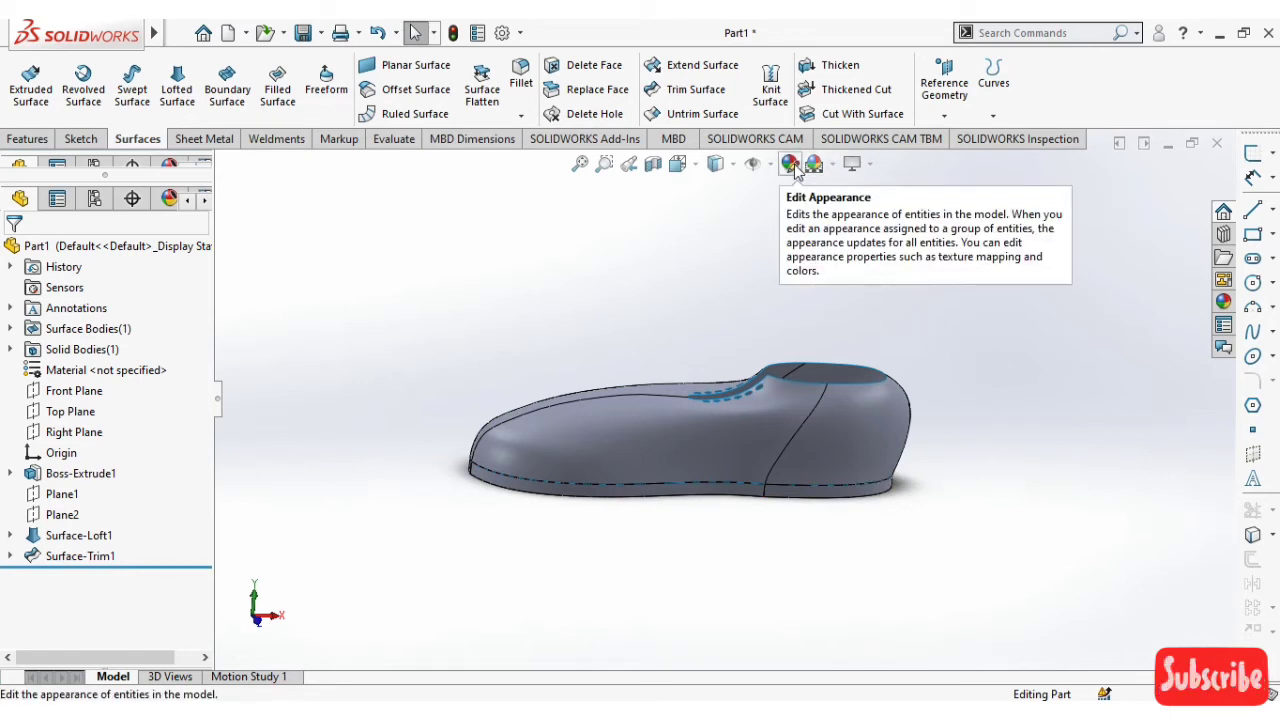
Browse the appearances library to Appearances(color) > Rubber > Gloss
{"action": "left_click", "coordinate": [1224, 304]}
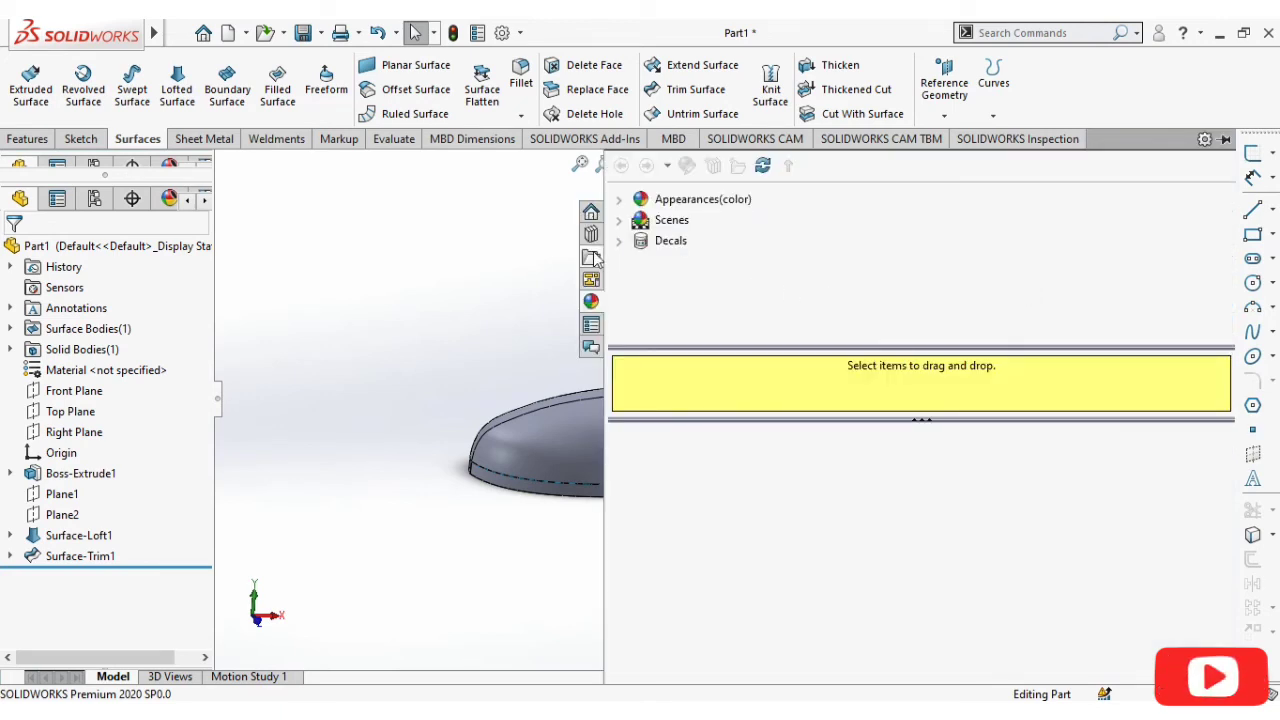
{"action": "left_click", "coordinate": [618, 201]}
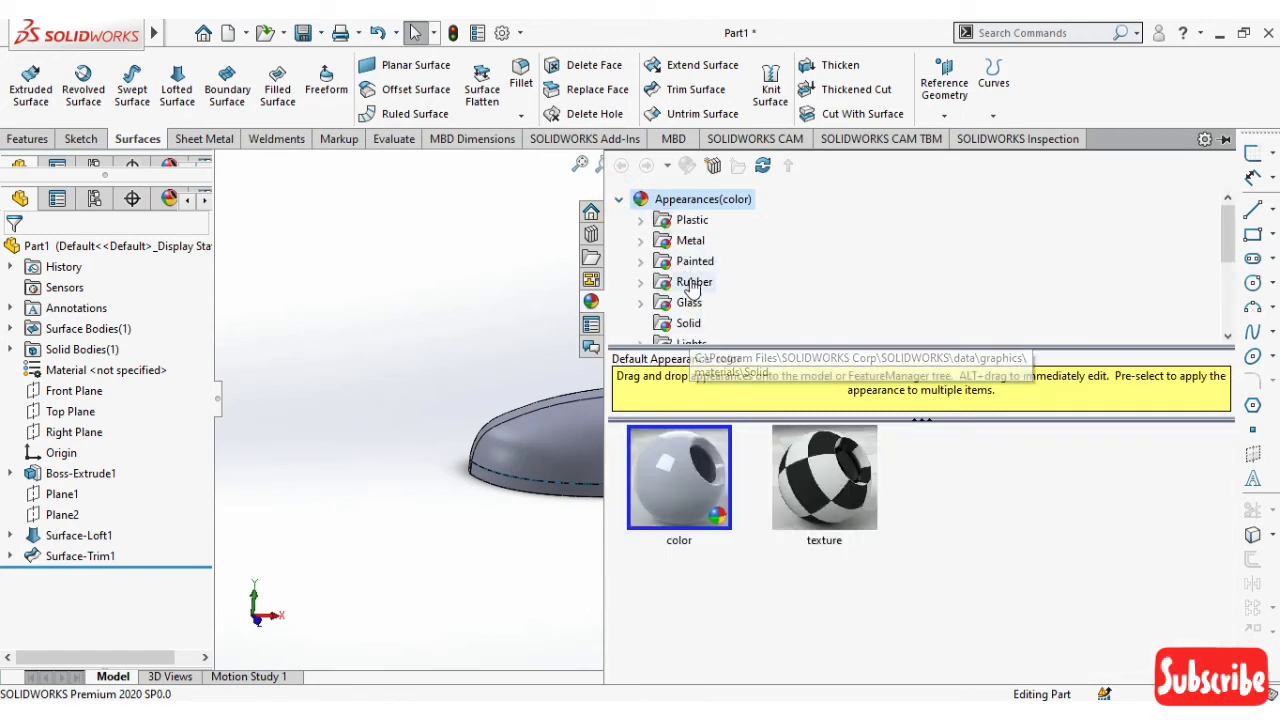
{"action": "left_click", "coordinate": [642, 284]}
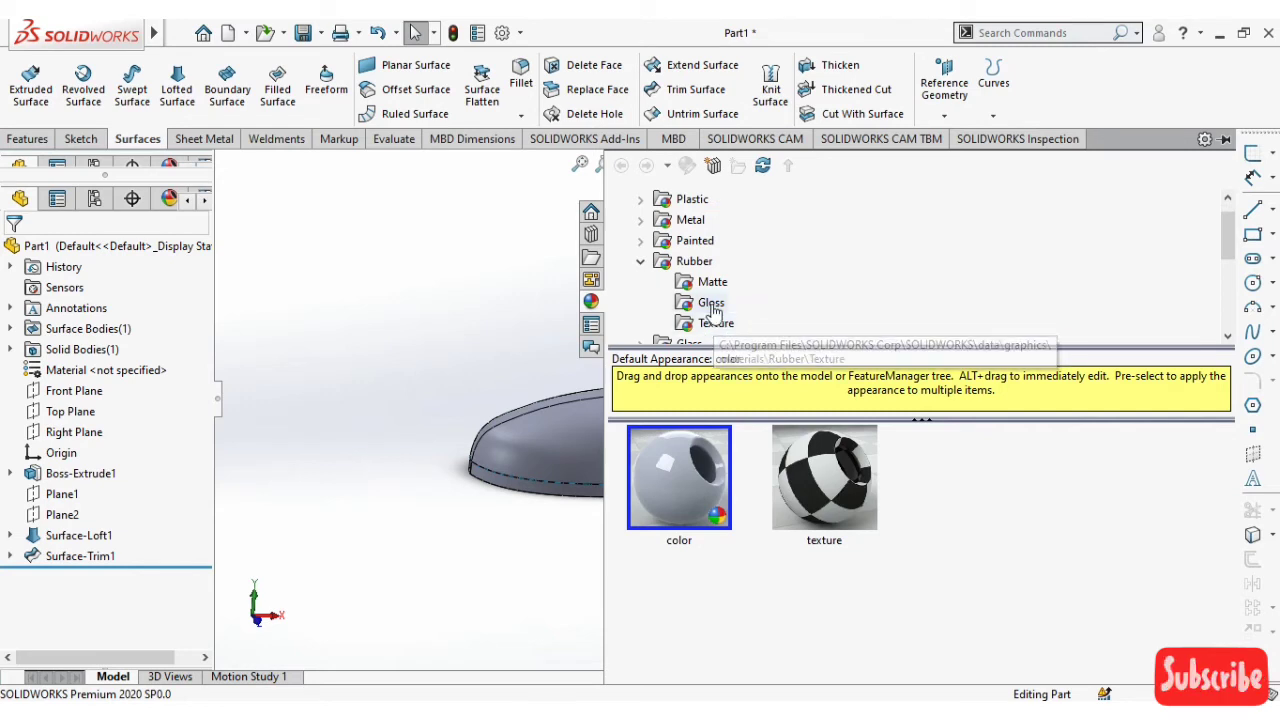
{"action": "left_click", "coordinate": [712, 305]}
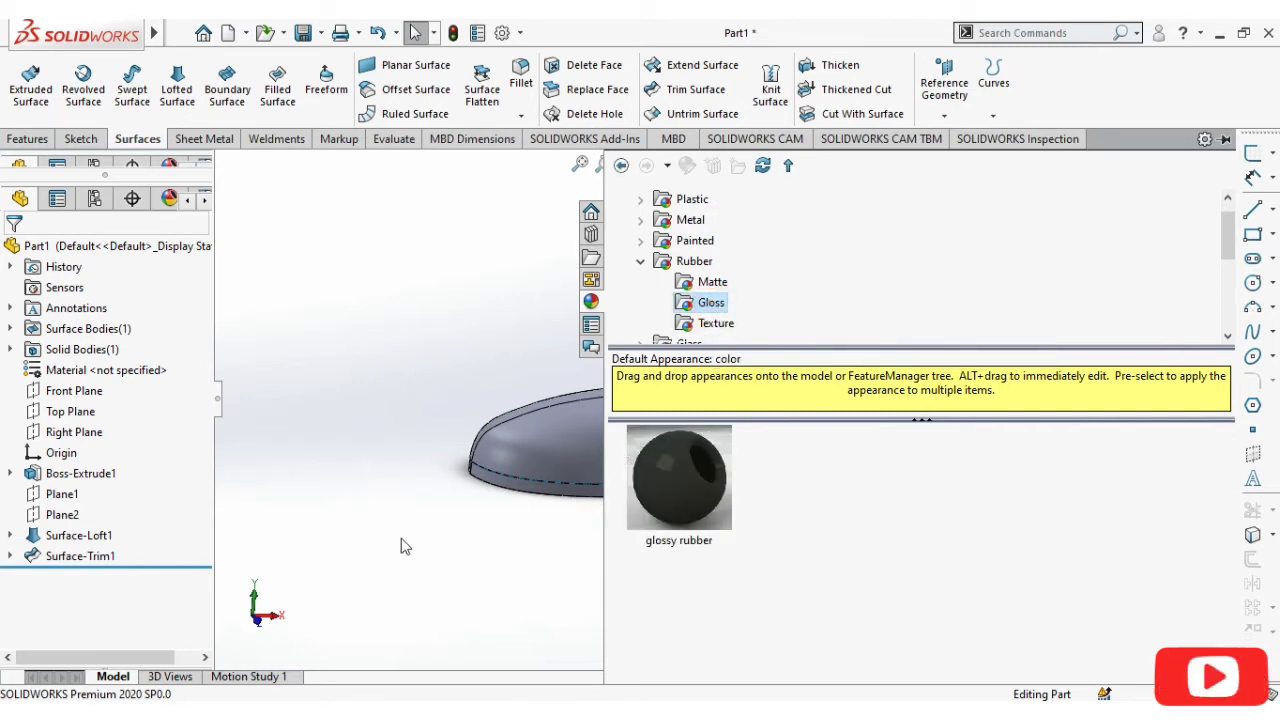
{"action": "middle_click_drag", "start_coordinate": [400, 546], "coordinate": [384, 552]}
{"action": "mouse_move", "coordinate": [675, 509]}
{"action": "left_mouse_down"}
{"action": "mouse_move", "coordinate": [770, 509]}
{"action": "mouse_move", "coordinate": [989, 467]}
{"action": "mouse_move", "coordinate": [1013, 334]}
{"action": "mouse_move", "coordinate": [1027, 407]}
{"action": "left_mouse_up"}
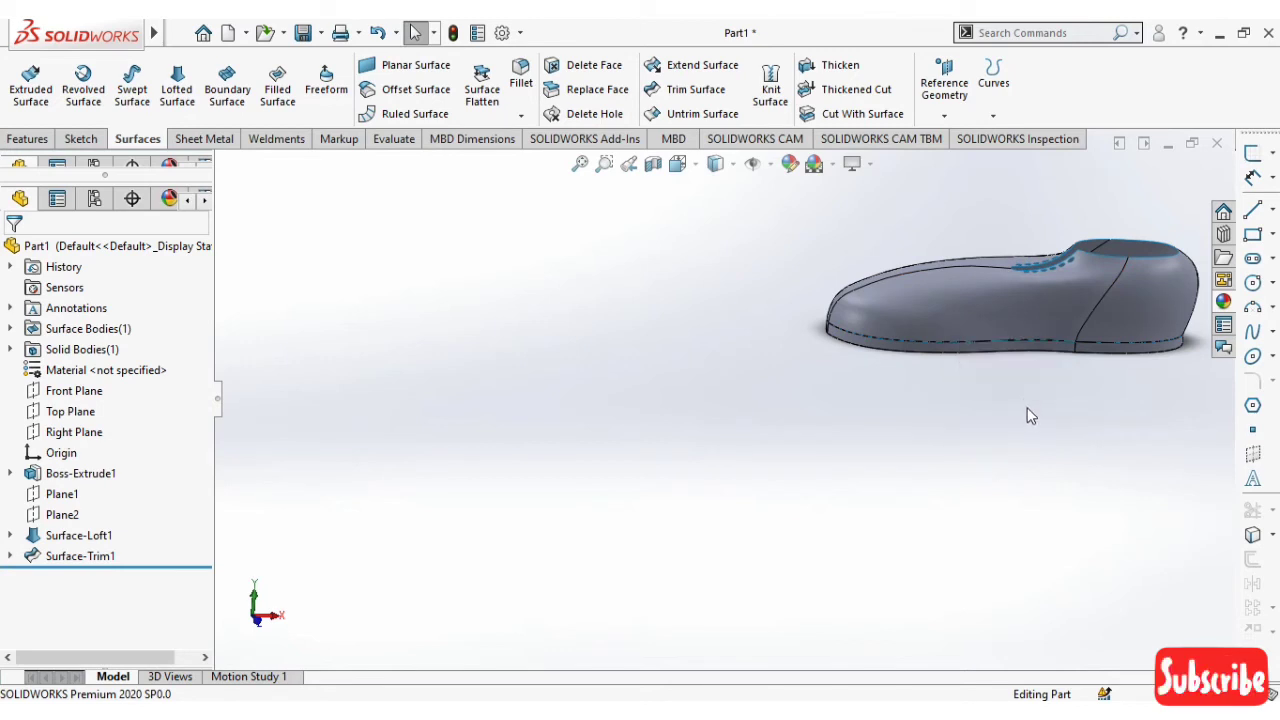
Apply glossy rubber to the whole sole body, viewed from below
{"action": "mouse_move", "coordinate": [1003, 476]}
{"action": "middle_mouse_down"}
{"action": "mouse_move", "coordinate": [855, 480]}
{"action": "mouse_move", "coordinate": [999, 470]}
{"action": "mouse_move", "coordinate": [989, 299]}
{"action": "mouse_move", "coordinate": [1026, 171]}
{"action": "middle_mouse_up"}
{"action": "scroll", "coordinate": [935, 371], "scroll_direction": "down", "scroll_amount": 3}
{"action": "scroll", "coordinate": [952, 397], "scroll_direction": "down", "scroll_amount": 3}
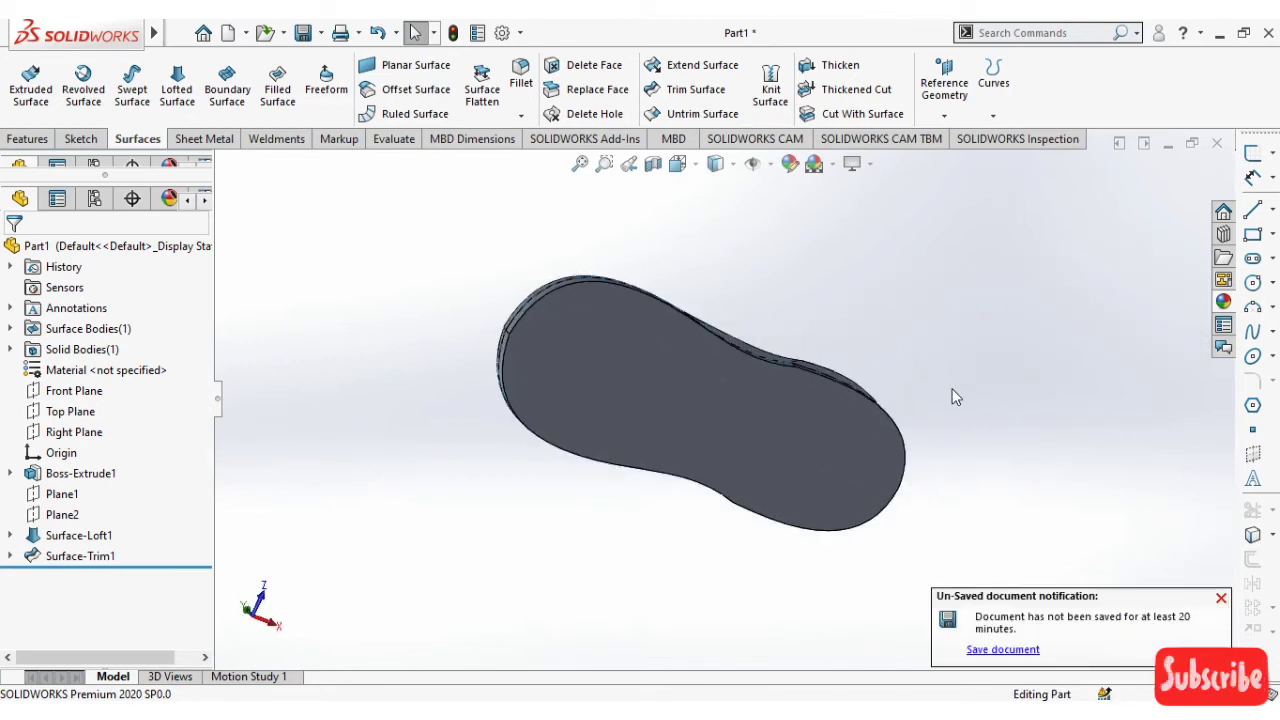
{"action": "scroll", "coordinate": [1053, 352], "scroll_direction": "down", "scroll_amount": 2}
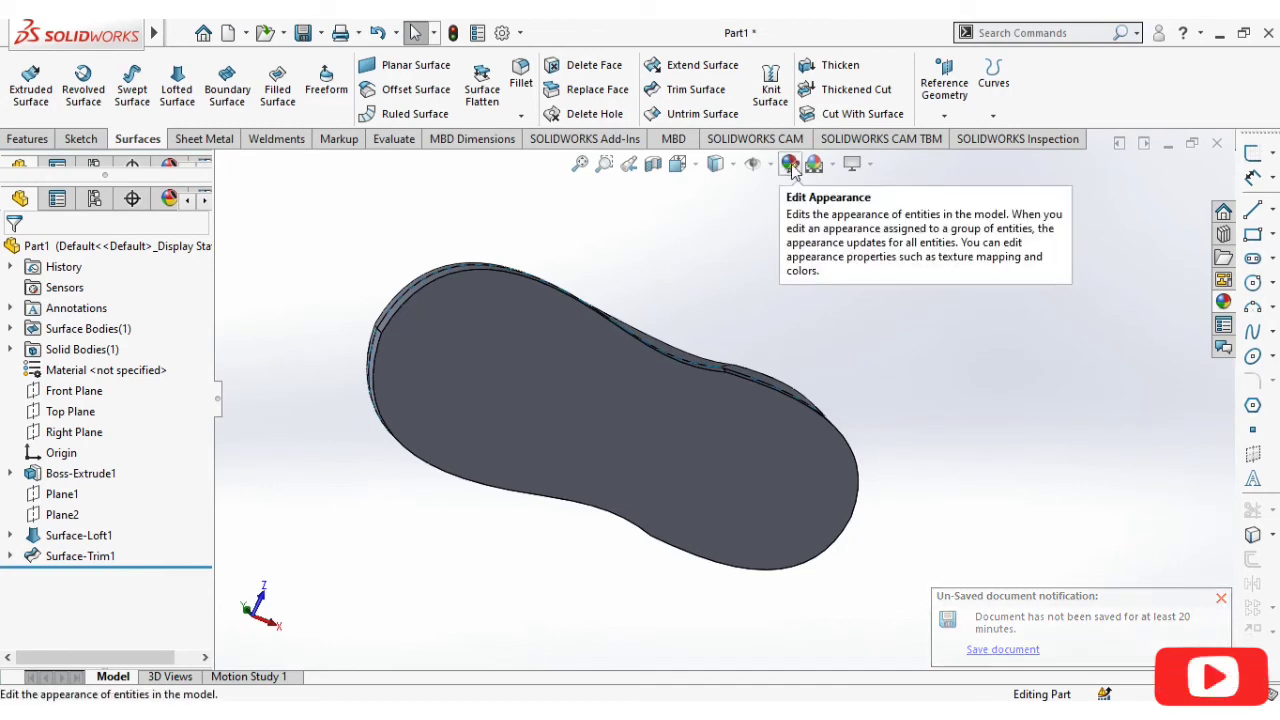
{"action": "left_click", "coordinate": [1224, 302]}
{"action": "mouse_move", "coordinate": [679, 478]}
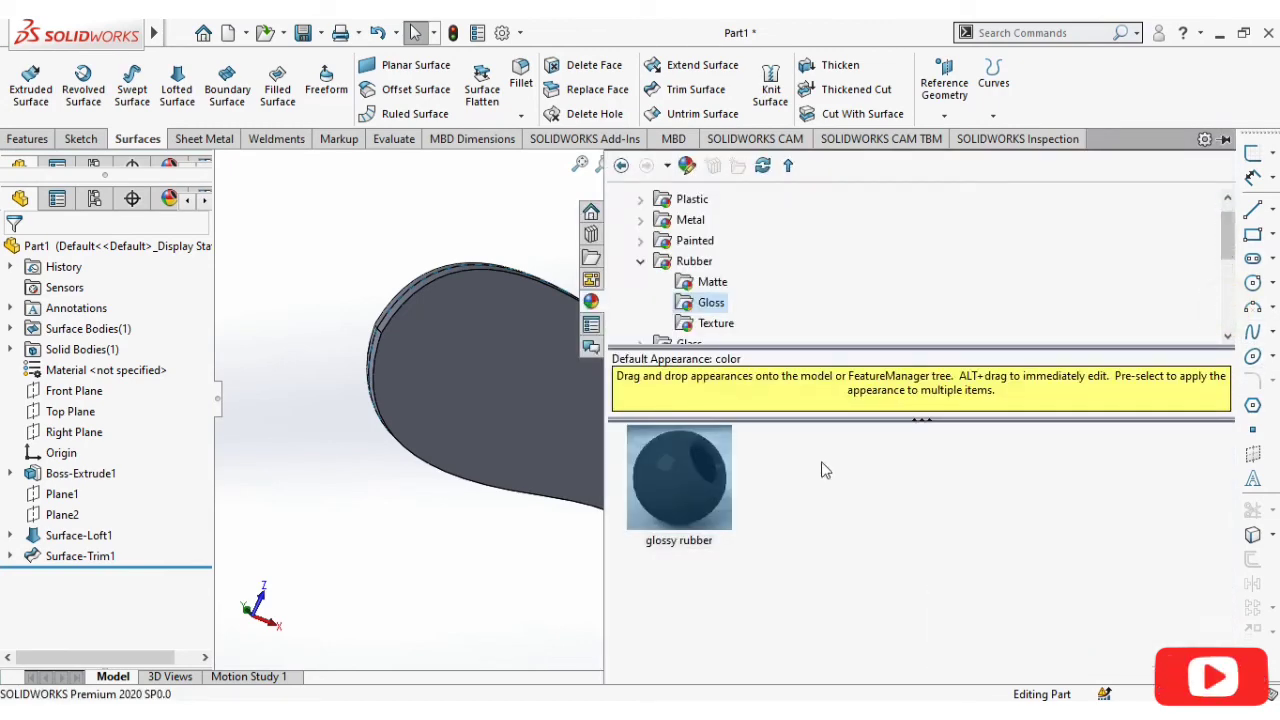
{"action": "left_click_drag", "start_coordinate": [720, 490], "coordinate": [598, 440]}
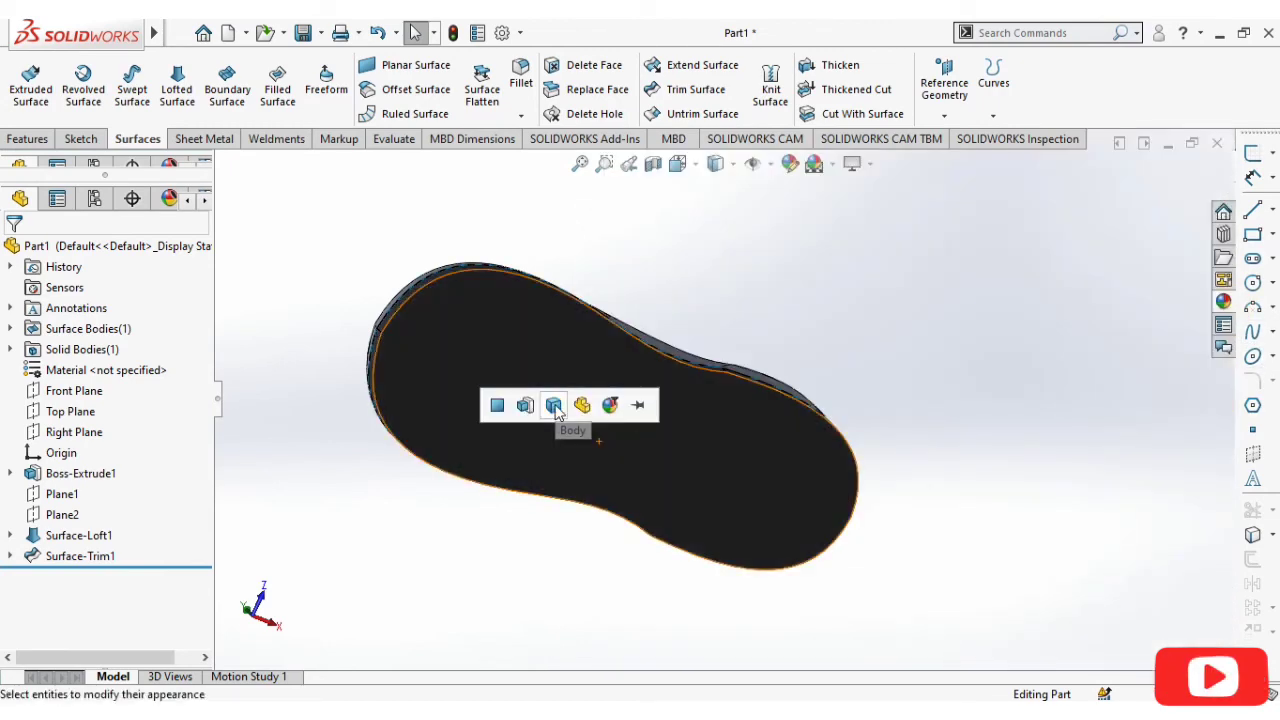
{"action": "left_click", "coordinate": [549, 409]}
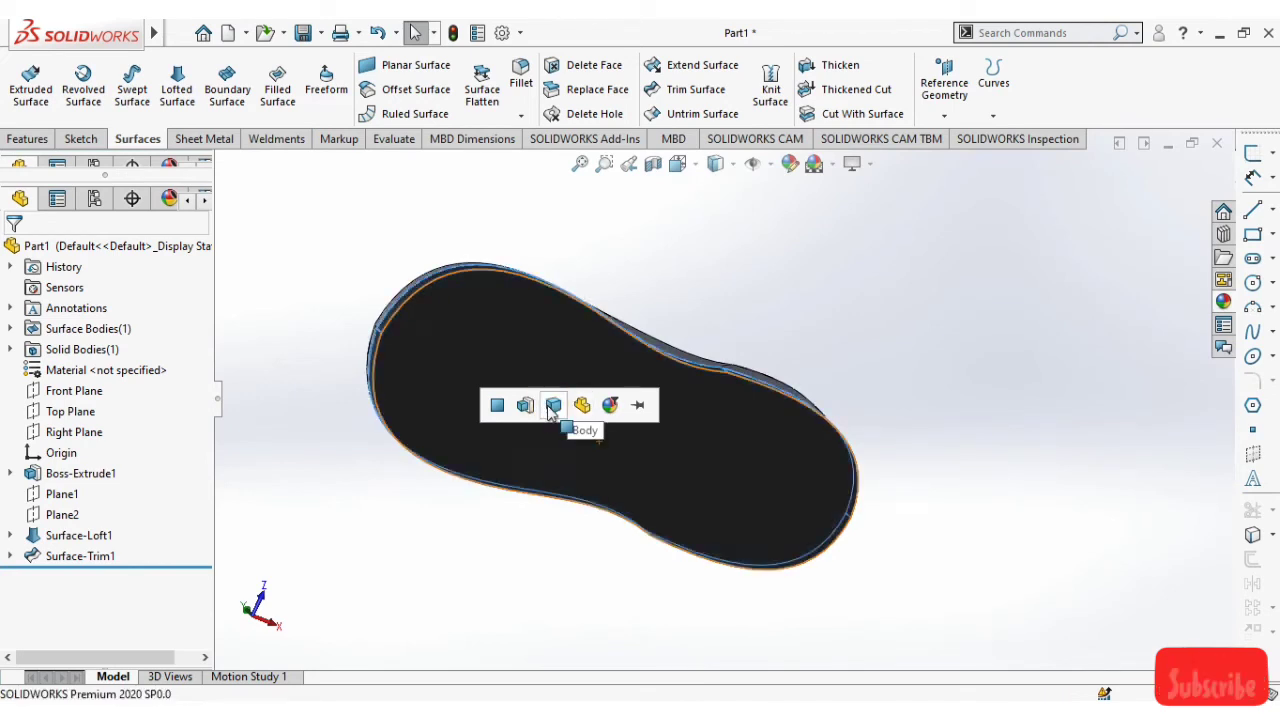
{"action": "mouse_move", "coordinate": [990, 318]}
{"action": "middle_mouse_down"}
{"action": "mouse_move", "coordinate": [974, 517]}
{"action": "mouse_move", "coordinate": [1063, 537]}
{"action": "mouse_move", "coordinate": [1080, 514]}
{"action": "mouse_move", "coordinate": [858, 518]}
{"action": "mouse_move", "coordinate": [924, 374]}
{"action": "mouse_move", "coordinate": [1003, 491]}
{"action": "middle_mouse_up"}
{"action": "left_click", "coordinate": [979, 428]}
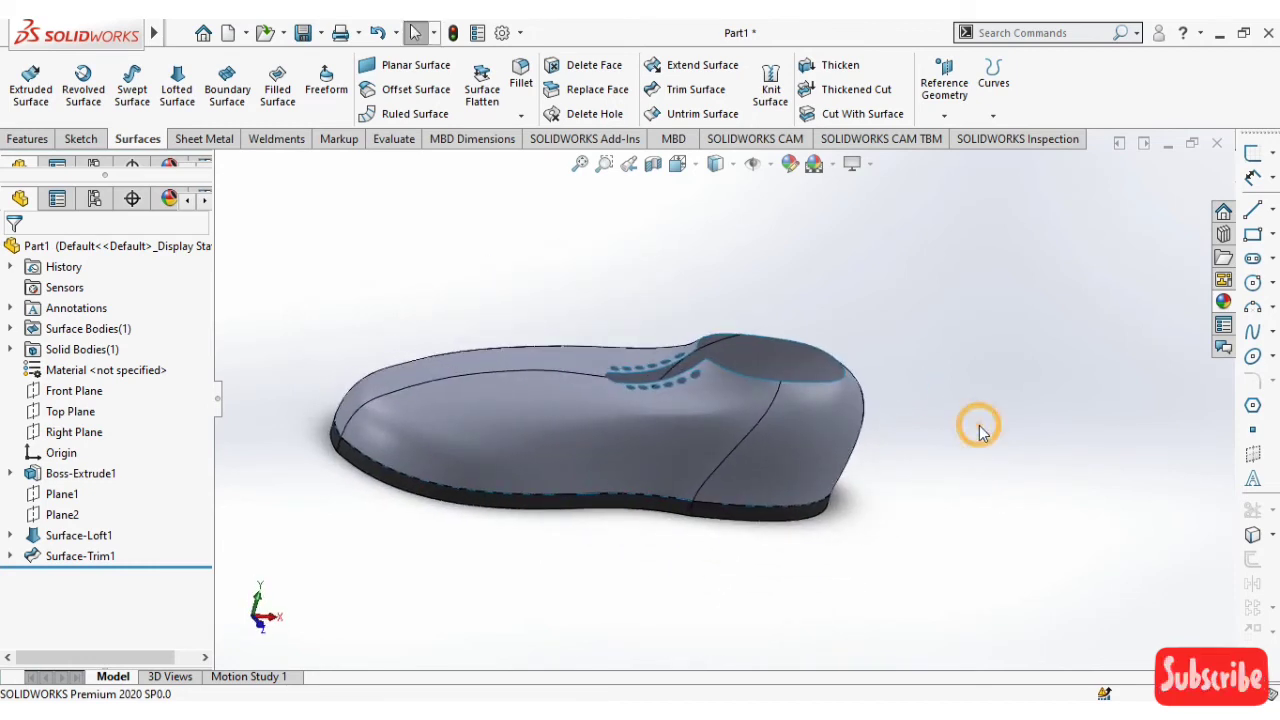
Try tire tread, then give the shoe the Rubber > Texture textured rubber finish
{"action": "left_click", "coordinate": [1226, 303]}
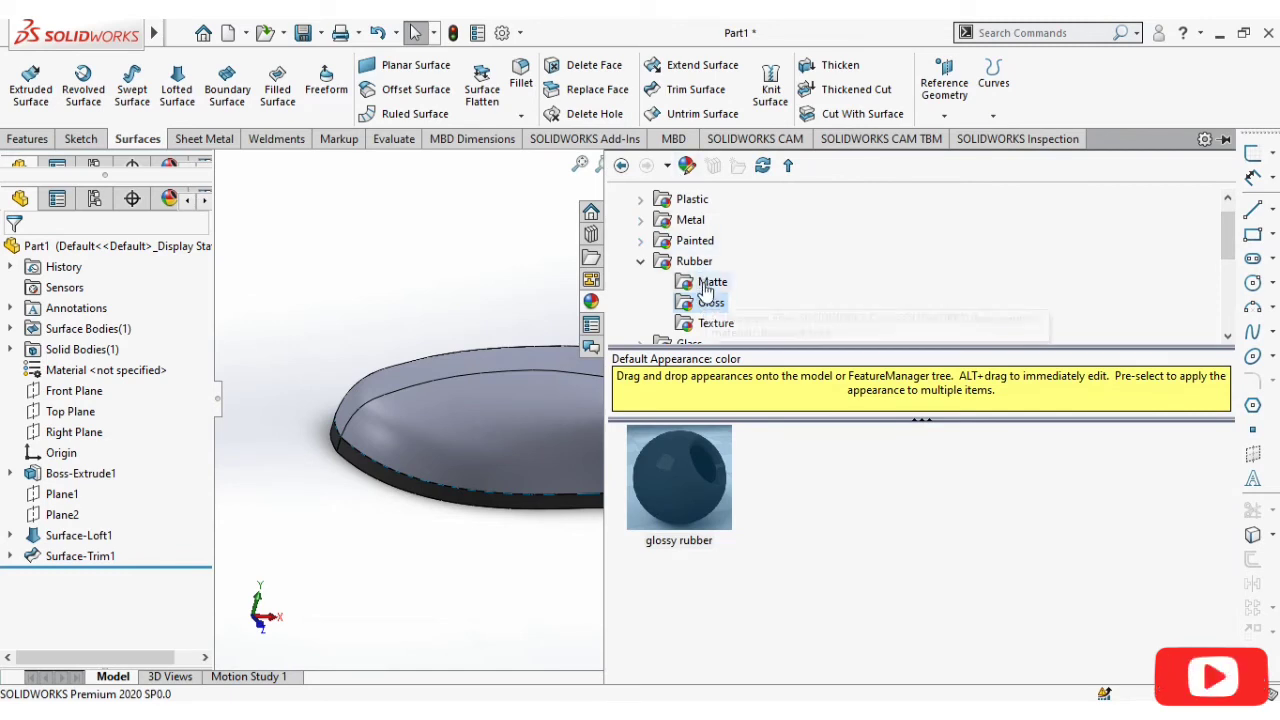
{"action": "left_click", "coordinate": [715, 326]}
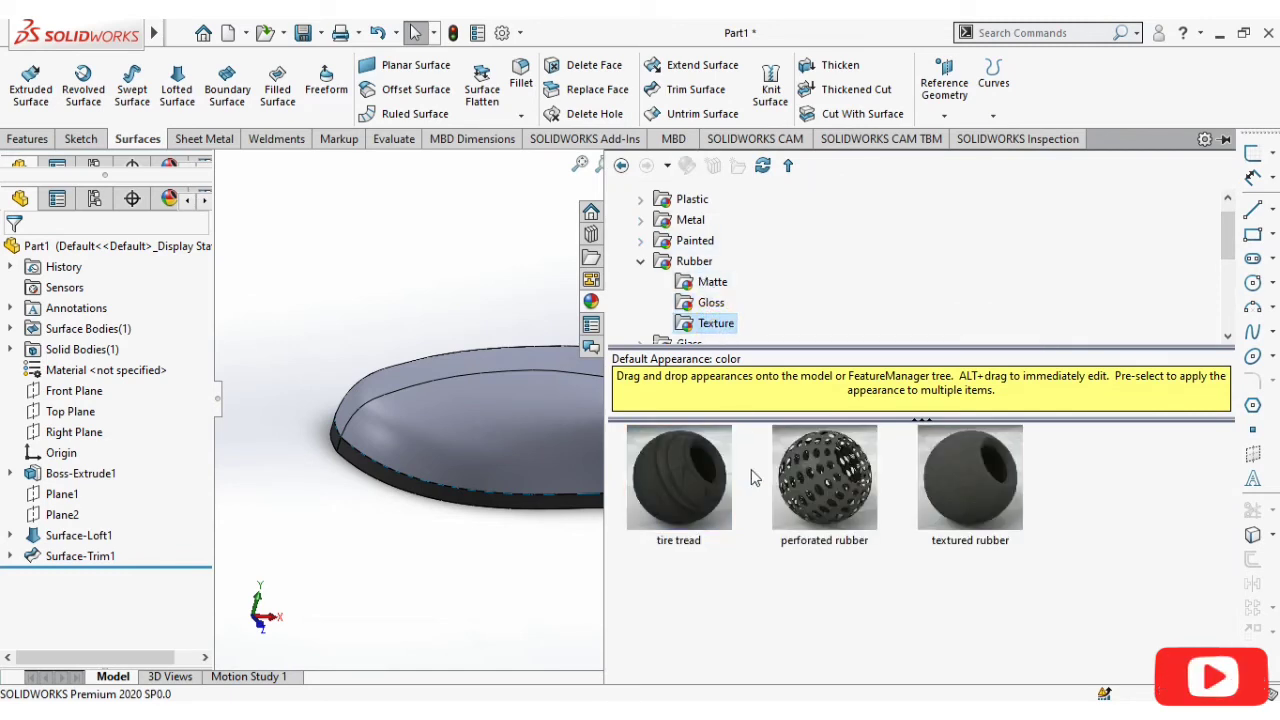
{"action": "mouse_move", "coordinate": [679, 477]}
{"action": "double_click", "coordinate": [684, 506]}
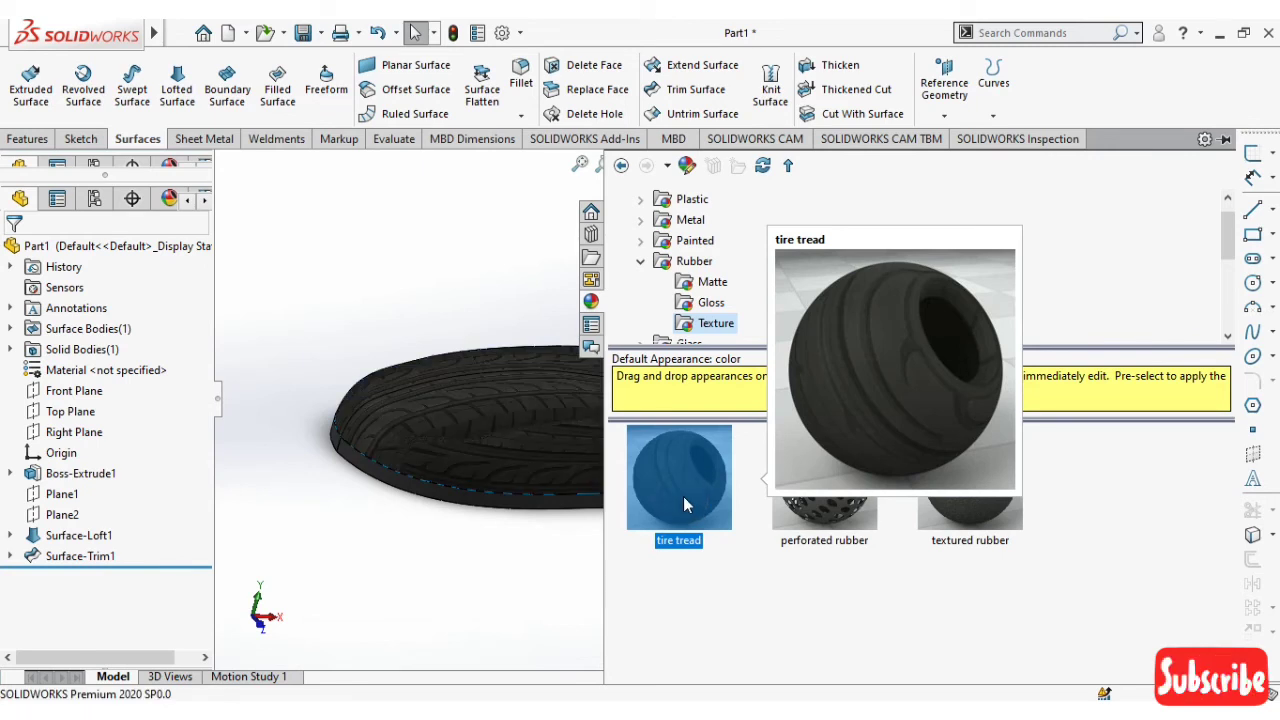
{"action": "left_click_drag", "start_coordinate": [683, 496], "coordinate": [473, 491]}
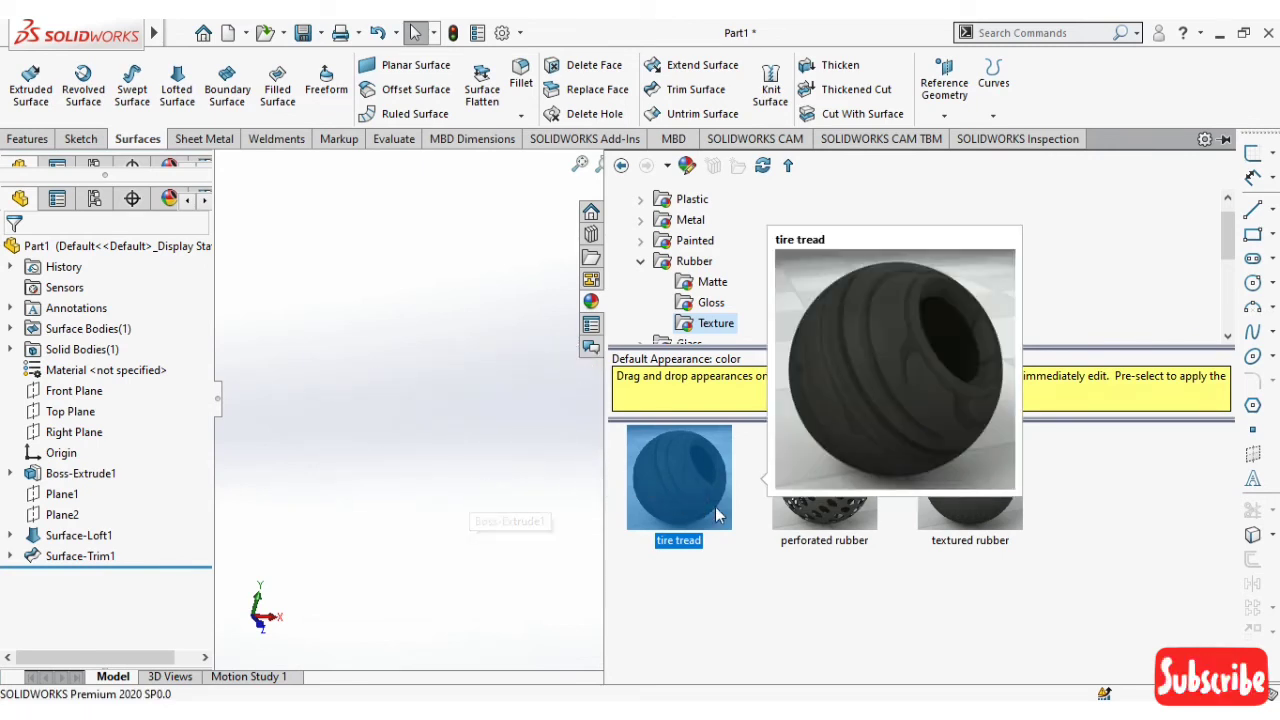
{"action": "left_click", "coordinate": [710, 284]}
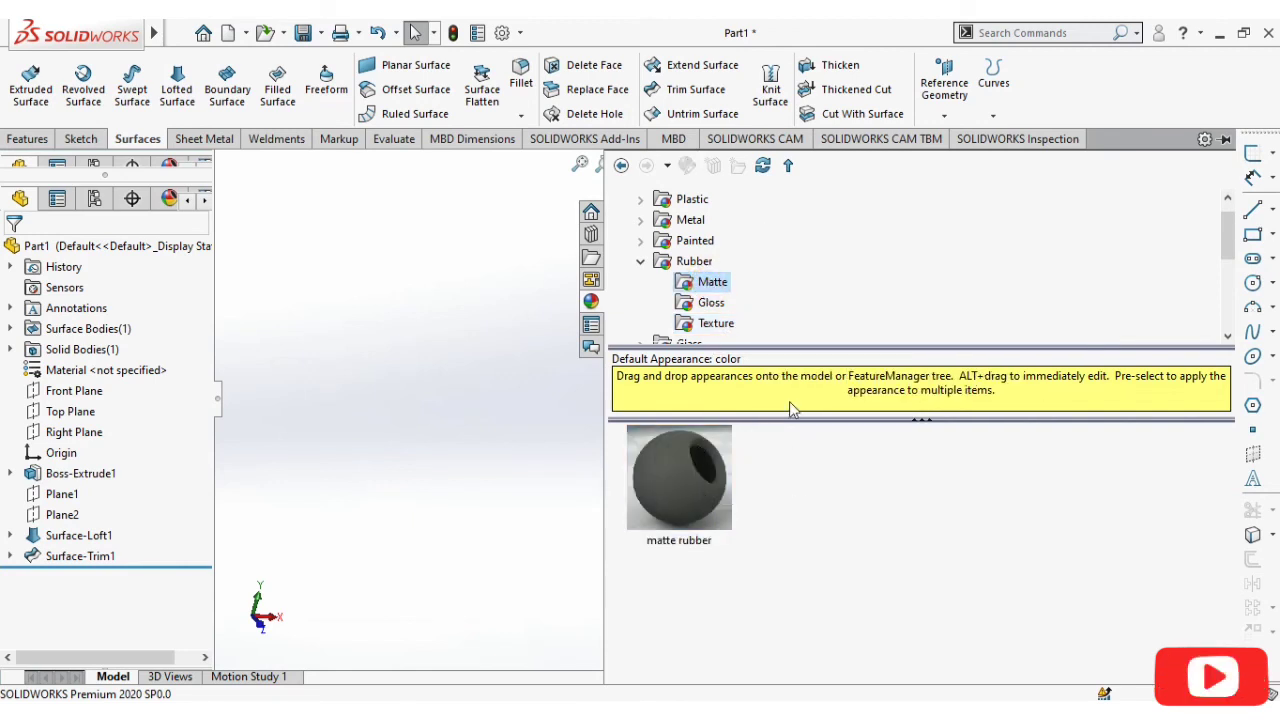
{"action": "scroll", "coordinate": [713, 342], "scroll_direction": "down", "scroll_amount": 2}
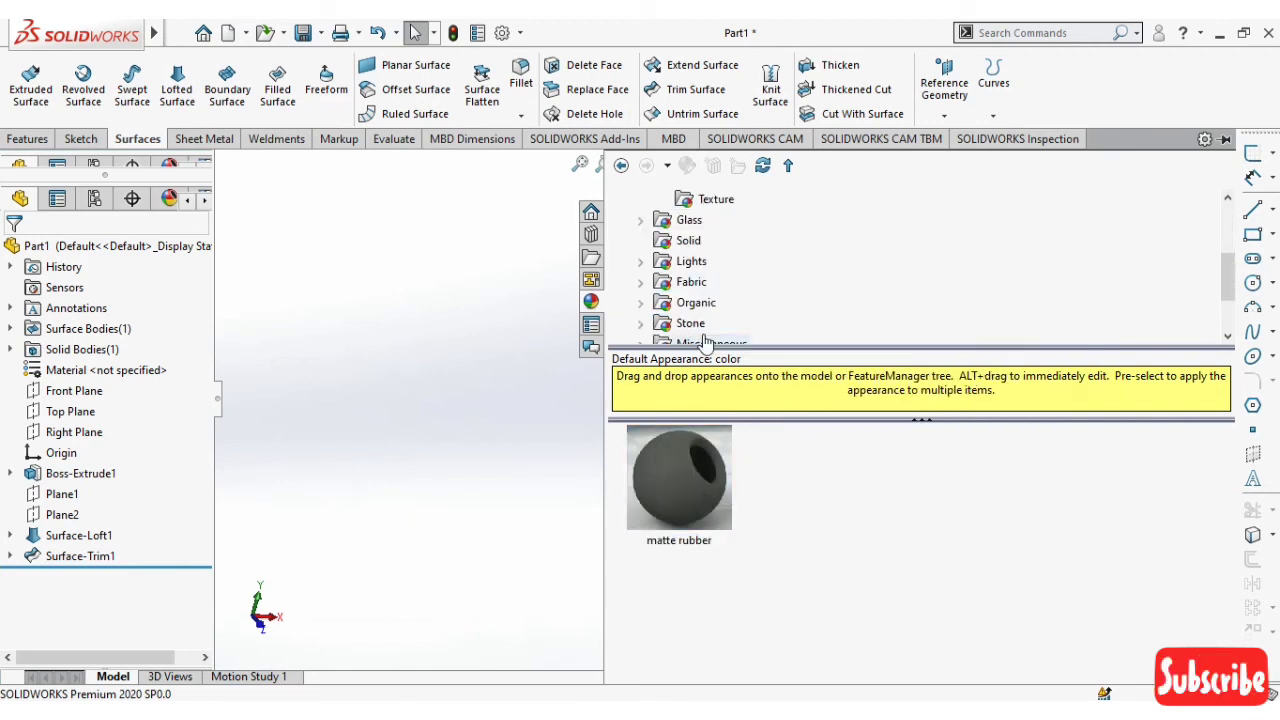
{"action": "left_click", "coordinate": [709, 201]}
{"action": "left_click", "coordinate": [969, 482]}
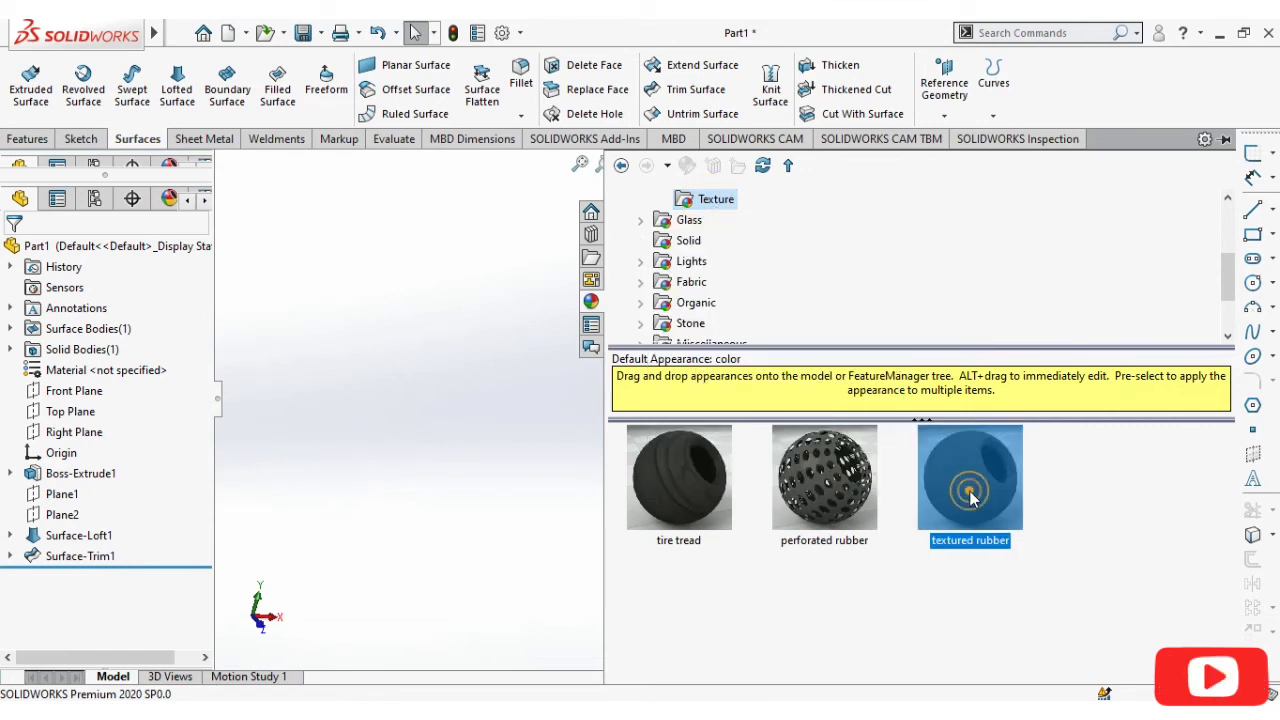
{"action": "left_click", "coordinate": [428, 435]}
{"action": "key", "text": "f"}
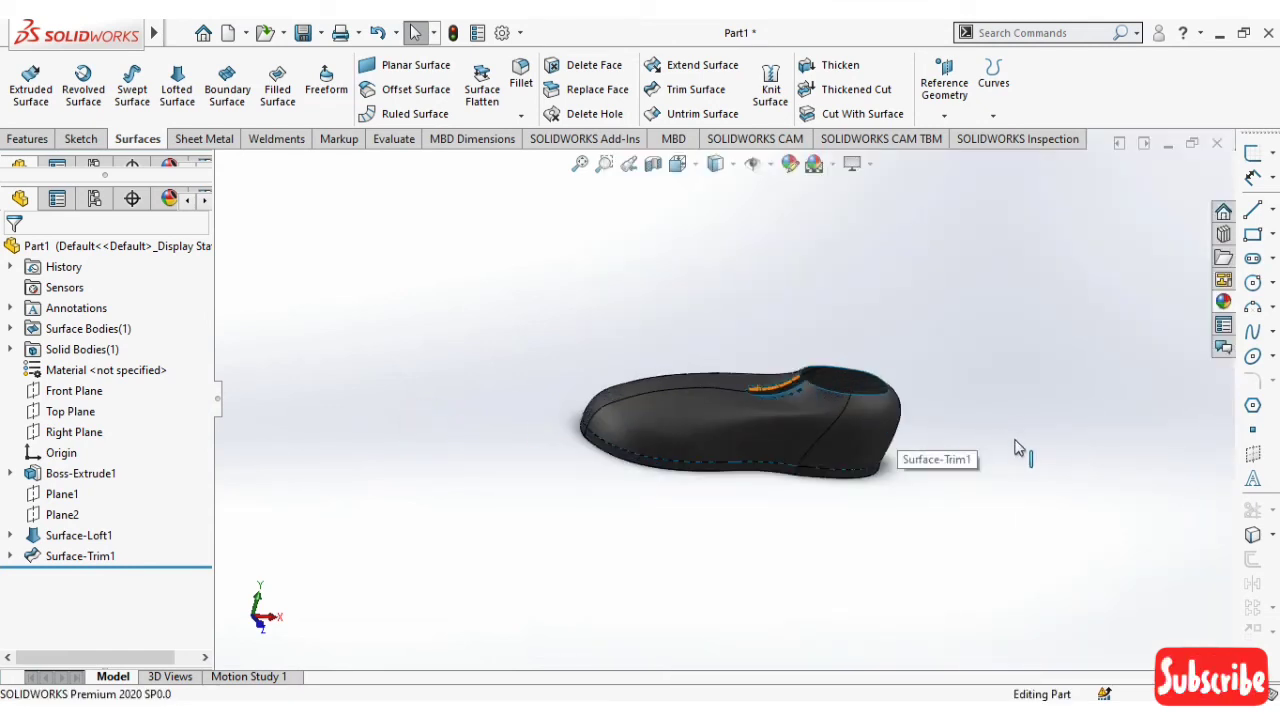
{"action": "middle_click_drag", "start_coordinate": [1018, 447], "coordinate": [994, 494]}
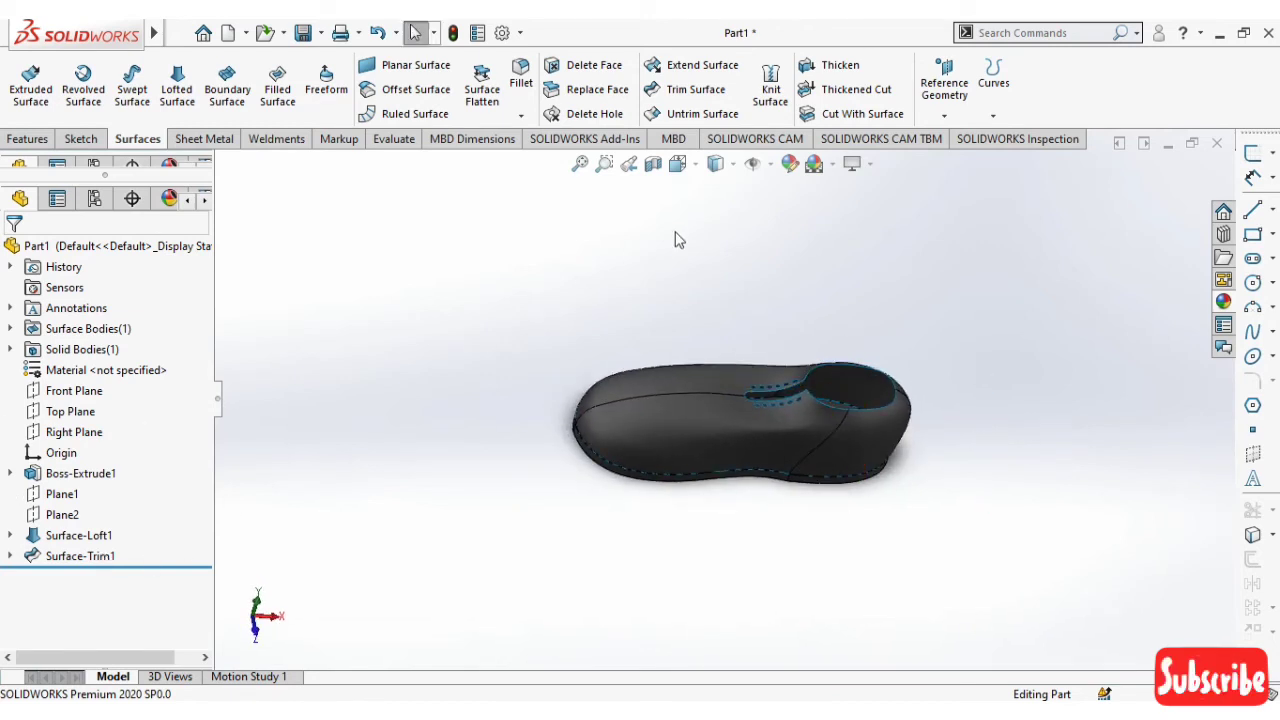
Apply the beige cotton swatch from Fabric > Cloth to the shoe's upper
{"action": "left_click", "coordinate": [790, 165]}
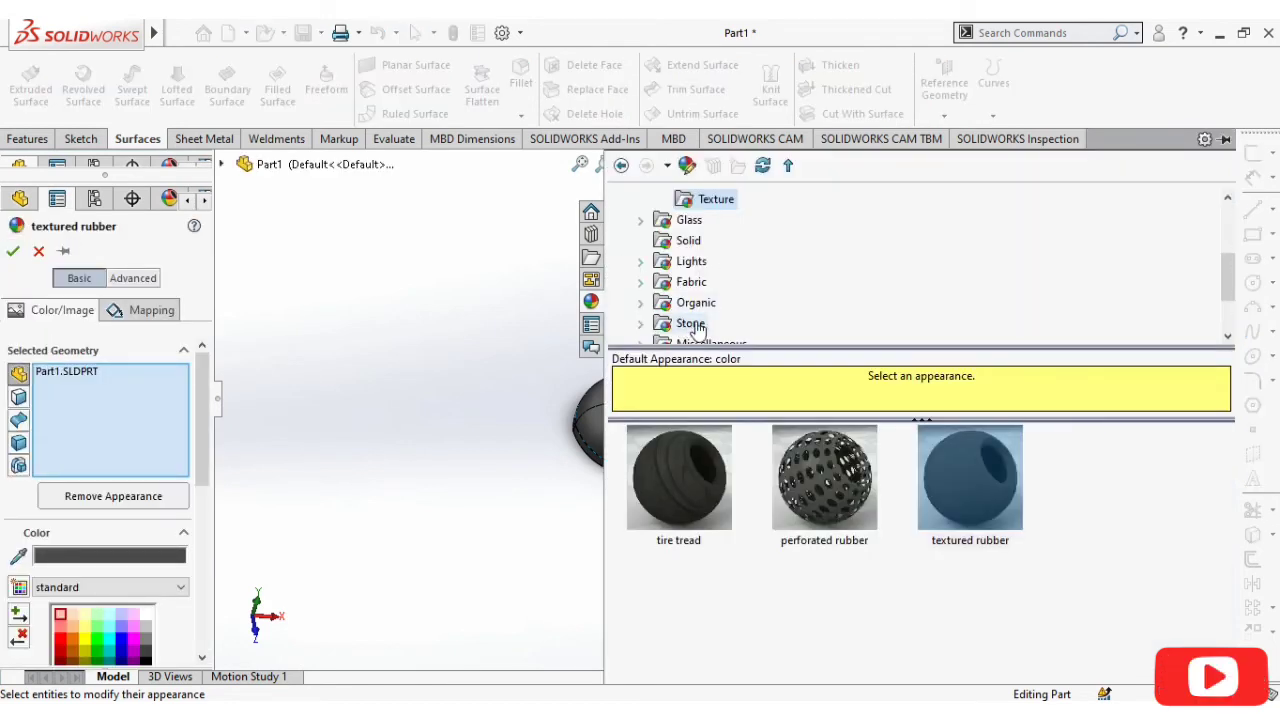
{"action": "scroll", "coordinate": [670, 310], "scroll_direction": "down", "scroll_amount": 2}
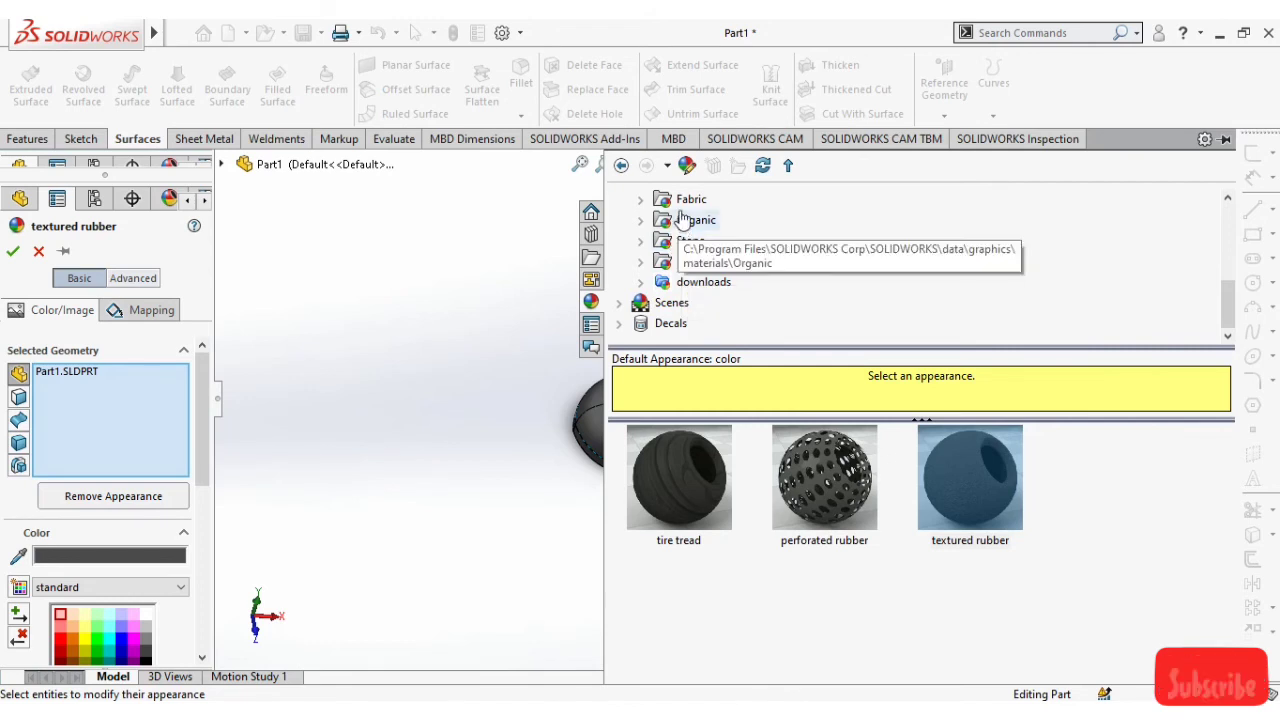
{"action": "left_click", "coordinate": [641, 200]}
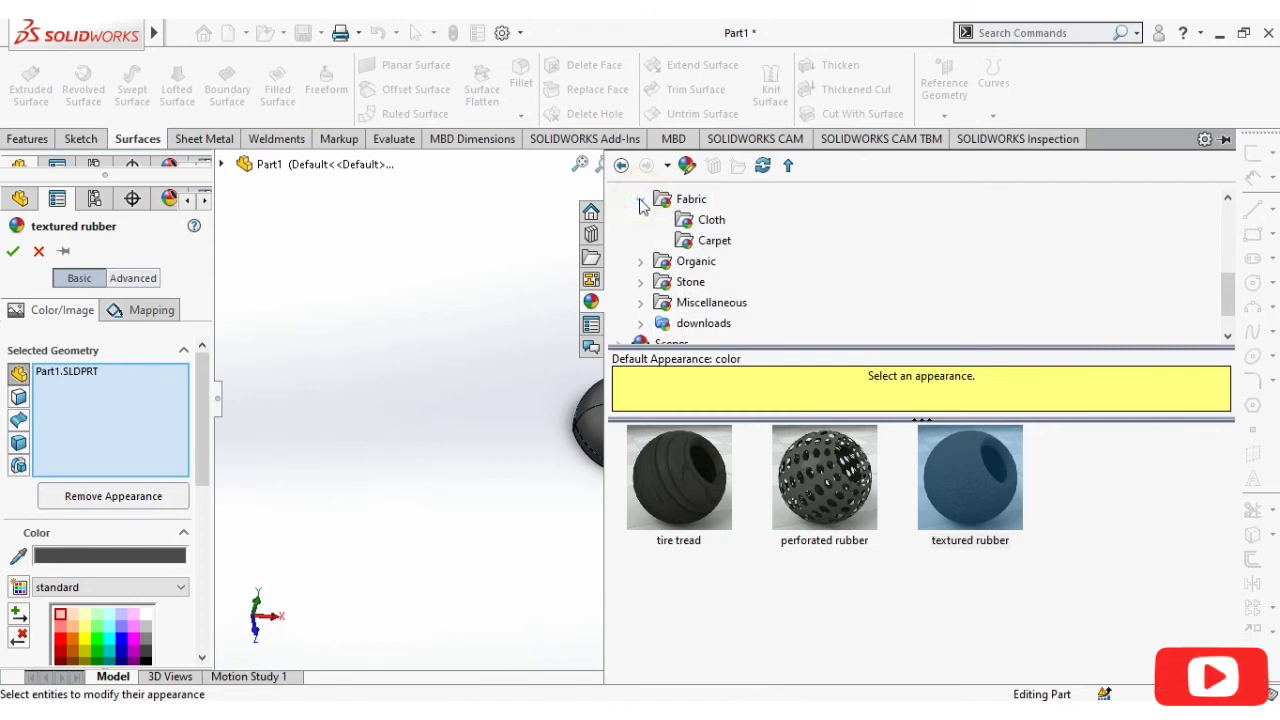
{"action": "left_click", "coordinate": [711, 222]}
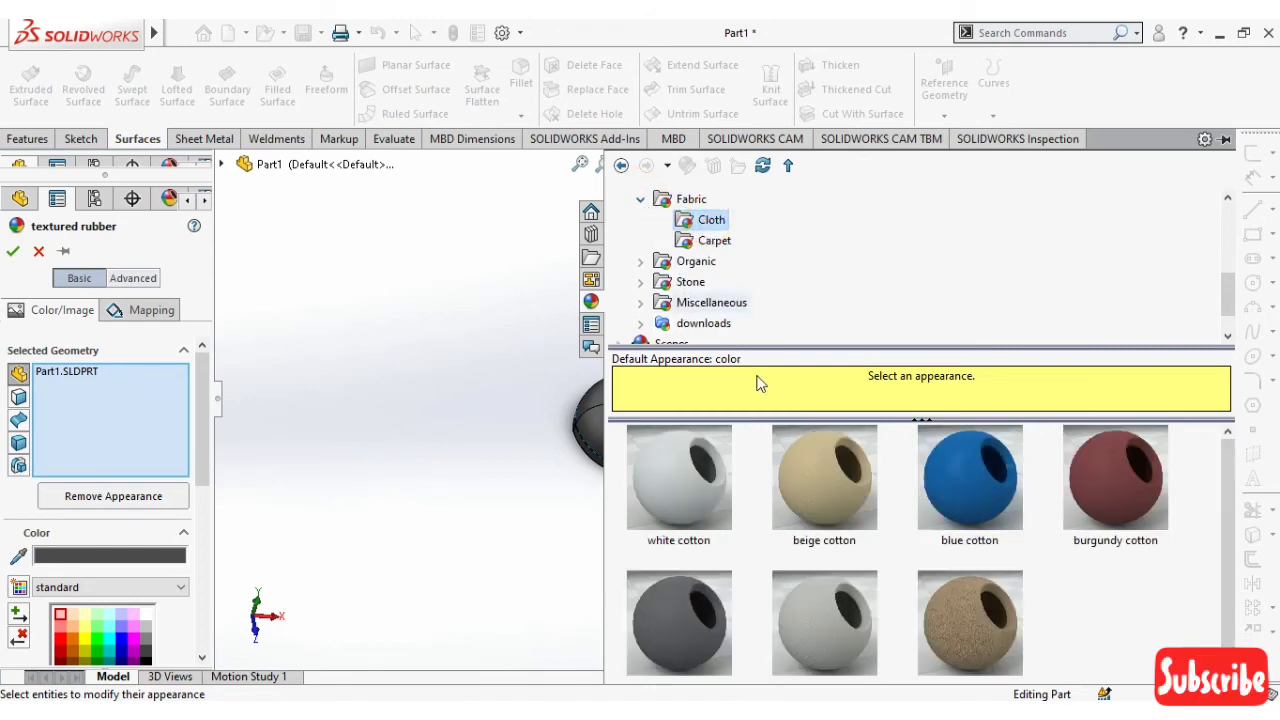
{"action": "left_click", "coordinate": [835, 507]}
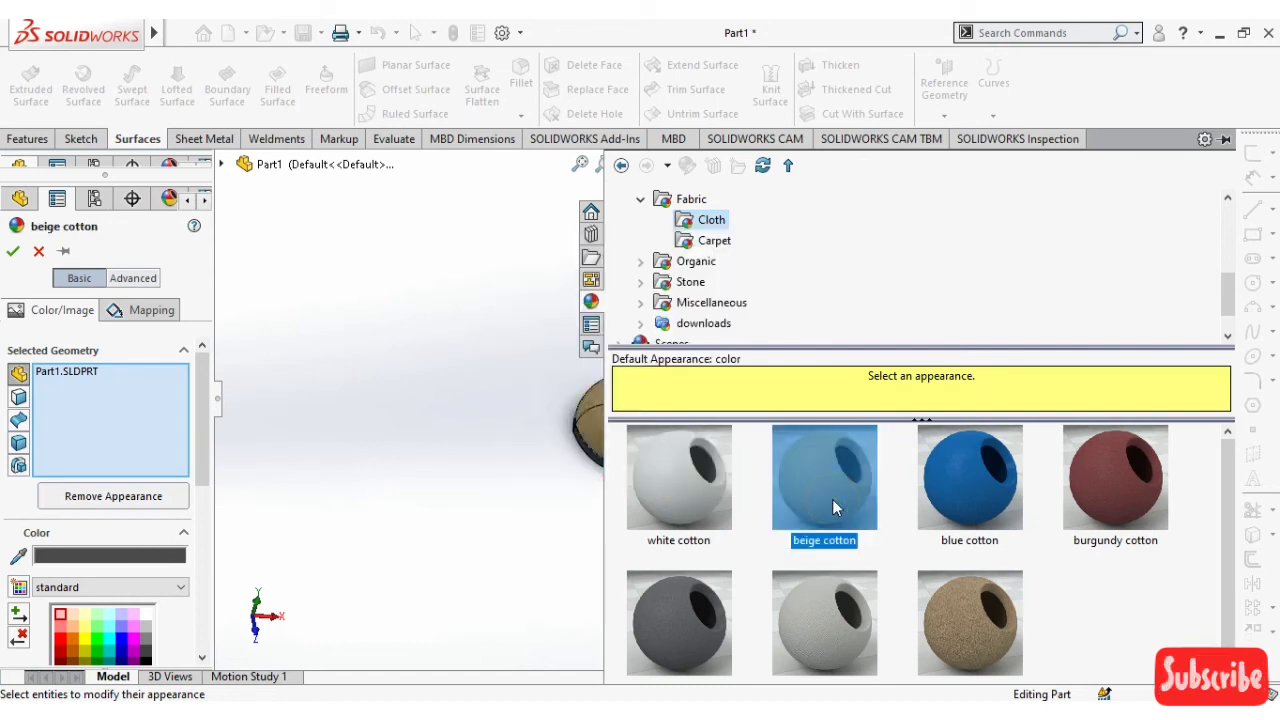
{"action": "left_click", "coordinate": [430, 510]}
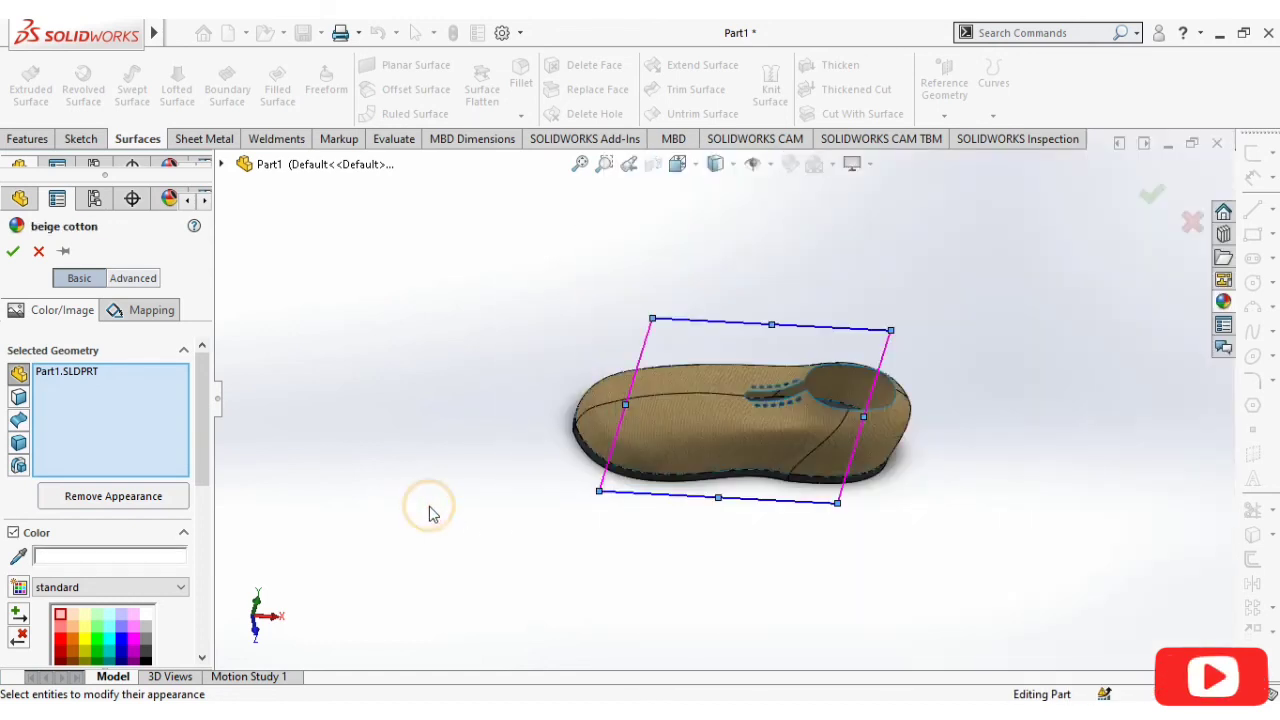
Confirm the beige cotton appearance and orbit the shoe until the sole's underside faces you
{"action": "left_click", "coordinate": [1153, 202]}
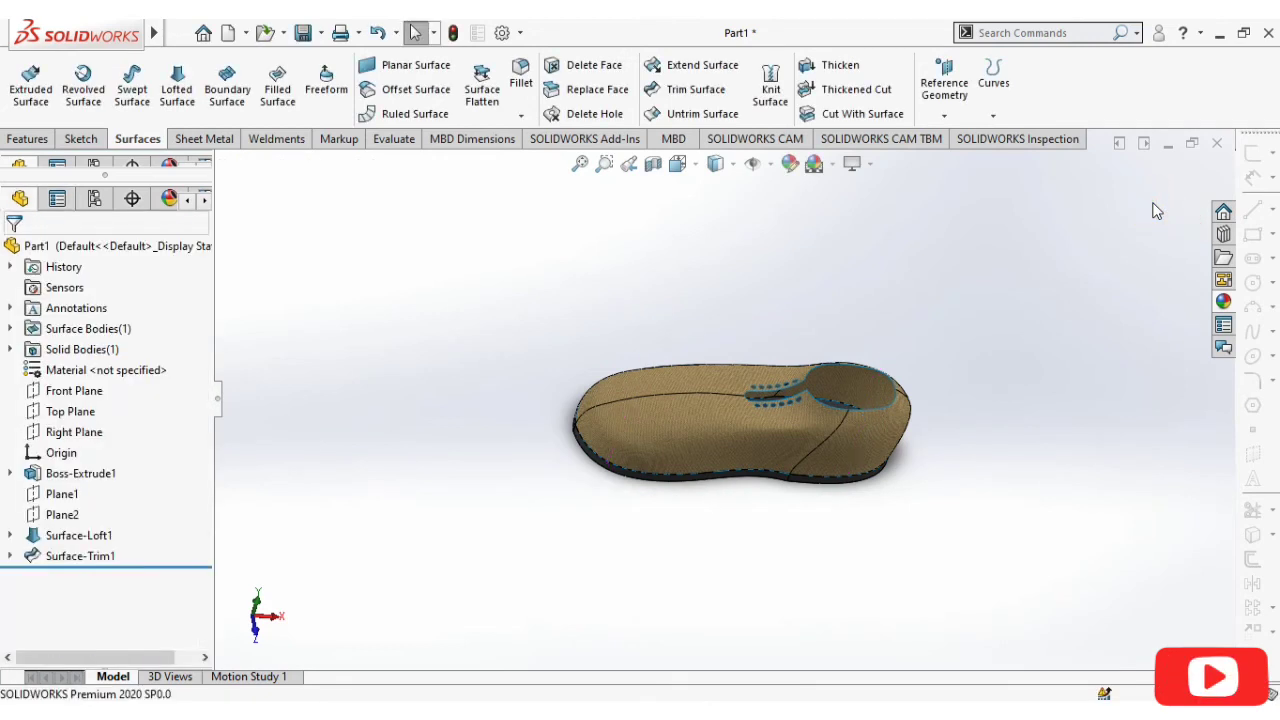
{"action": "mouse_move", "coordinate": [1094, 434]}
{"action": "middle_mouse_down"}
{"action": "mouse_move", "coordinate": [1014, 274]}
{"action": "mouse_move", "coordinate": [1151, 259]}
{"action": "mouse_move", "coordinate": [1168, 466]}
{"action": "mouse_move", "coordinate": [1083, 623]}
{"action": "mouse_move", "coordinate": [1088, 611]}
{"action": "mouse_move", "coordinate": [693, 355]}
{"action": "mouse_move", "coordinate": [877, 397]}
{"action": "mouse_move", "coordinate": [538, 389]}
{"action": "middle_mouse_up"}
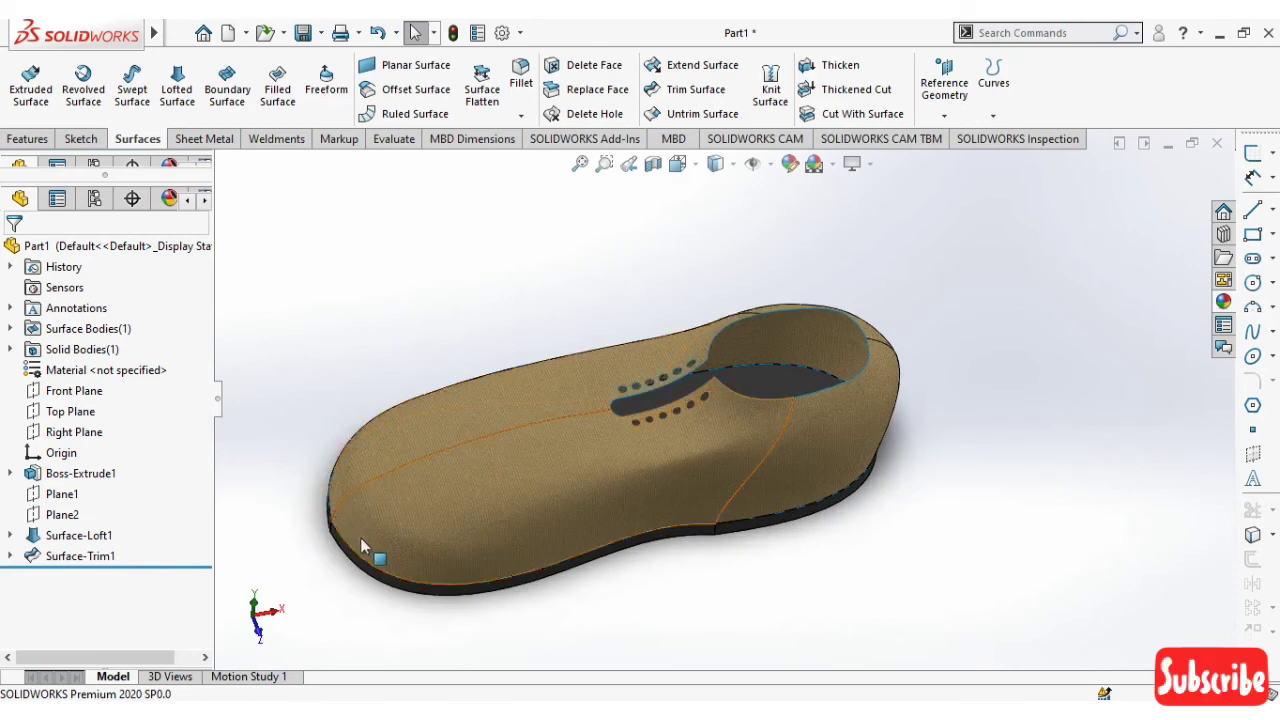
{"action": "mouse_move", "coordinate": [691, 517]}
{"action": "middle_mouse_down"}
{"action": "mouse_move", "coordinate": [1034, 466]}
{"action": "mouse_move", "coordinate": [1109, 263]}
{"action": "mouse_move", "coordinate": [1205, 412]}
{"action": "mouse_move", "coordinate": [1088, 393]}
{"action": "mouse_move", "coordinate": [1060, 549]}
{"action": "mouse_move", "coordinate": [1108, 588]}
{"action": "mouse_move", "coordinate": [1094, 534]}
{"action": "mouse_move", "coordinate": [1112, 444]}
{"action": "mouse_move", "coordinate": [1151, 451]}
{"action": "mouse_move", "coordinate": [1014, 449]}
{"action": "mouse_move", "coordinate": [964, 478]}
{"action": "mouse_move", "coordinate": [1014, 574]}
{"action": "mouse_move", "coordinate": [1147, 636]}
{"action": "mouse_move", "coordinate": [1097, 471]}
{"action": "mouse_move", "coordinate": [1138, 244]}
{"action": "mouse_move", "coordinate": [1209, 481]}
{"action": "mouse_move", "coordinate": [1198, 572]}
{"action": "mouse_move", "coordinate": [1066, 345]}
{"action": "mouse_move", "coordinate": [1077, 443]}
{"action": "mouse_move", "coordinate": [1040, 363]}
{"action": "mouse_move", "coordinate": [1076, 160]}
{"action": "mouse_move", "coordinate": [1033, 110]}
{"action": "middle_mouse_up"}
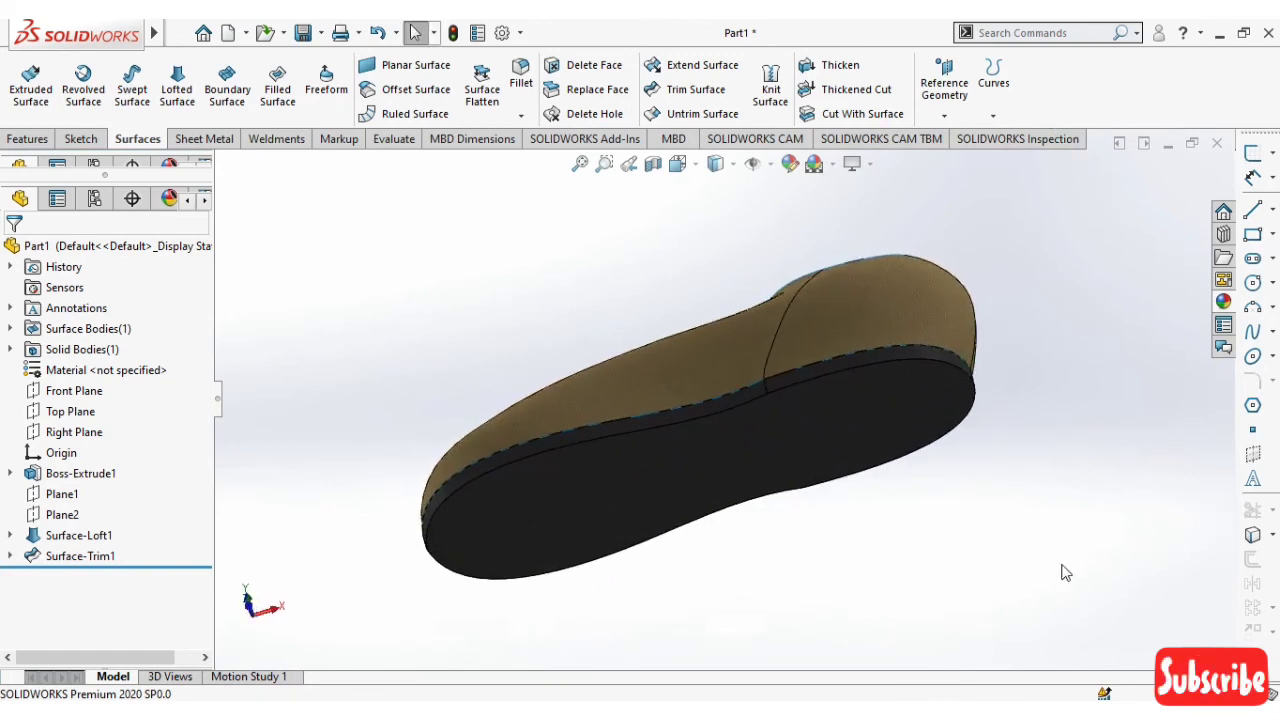
{"action": "mouse_move", "coordinate": [1063, 569]}
{"action": "middle_mouse_down"}
{"action": "mouse_move", "coordinate": [1006, 403]}
{"action": "mouse_move", "coordinate": [1066, 329]}
{"action": "mouse_move", "coordinate": [987, 388]}
{"action": "mouse_move", "coordinate": [1023, 411]}
{"action": "mouse_move", "coordinate": [1031, 360]}
{"action": "middle_mouse_up"}
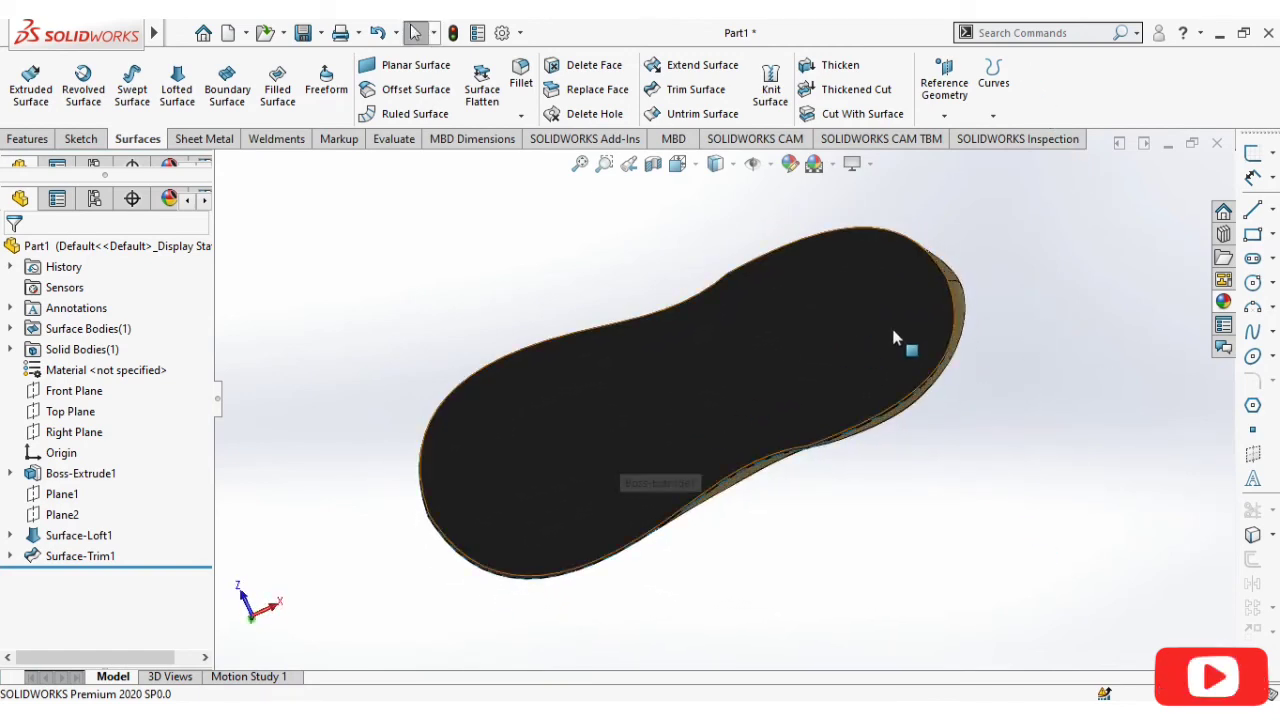
Start a sketch on the sole's bottom face and view it Normal To
{"action": "left_click", "coordinate": [854, 341]}
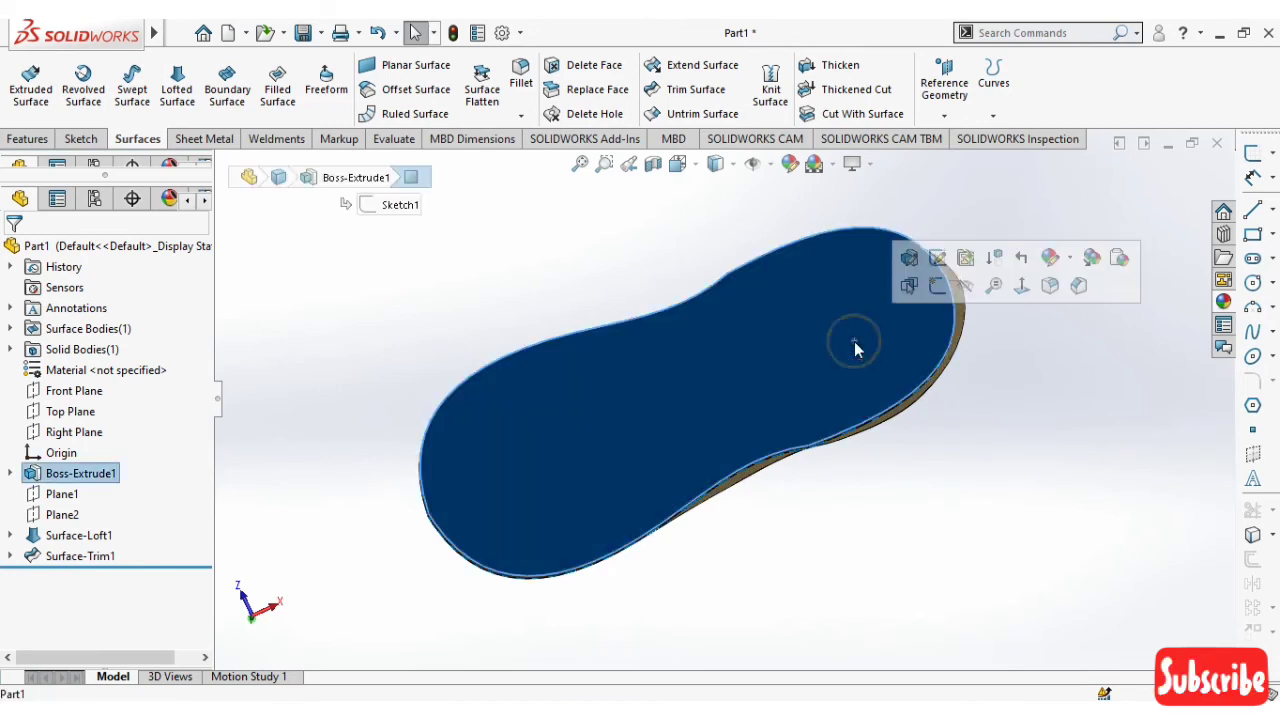
{"action": "left_click", "coordinate": [938, 287]}
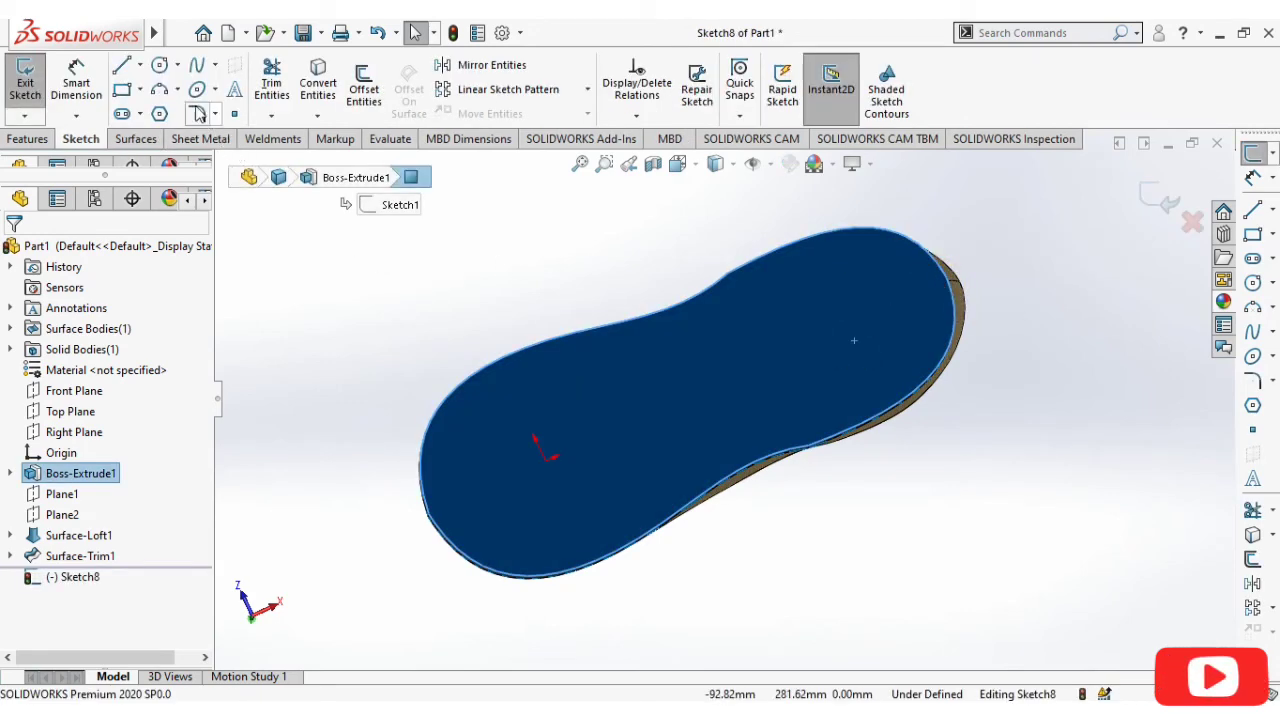
{"action": "left_click", "coordinate": [684, 164]}
{"action": "left_click", "coordinate": [784, 270]}
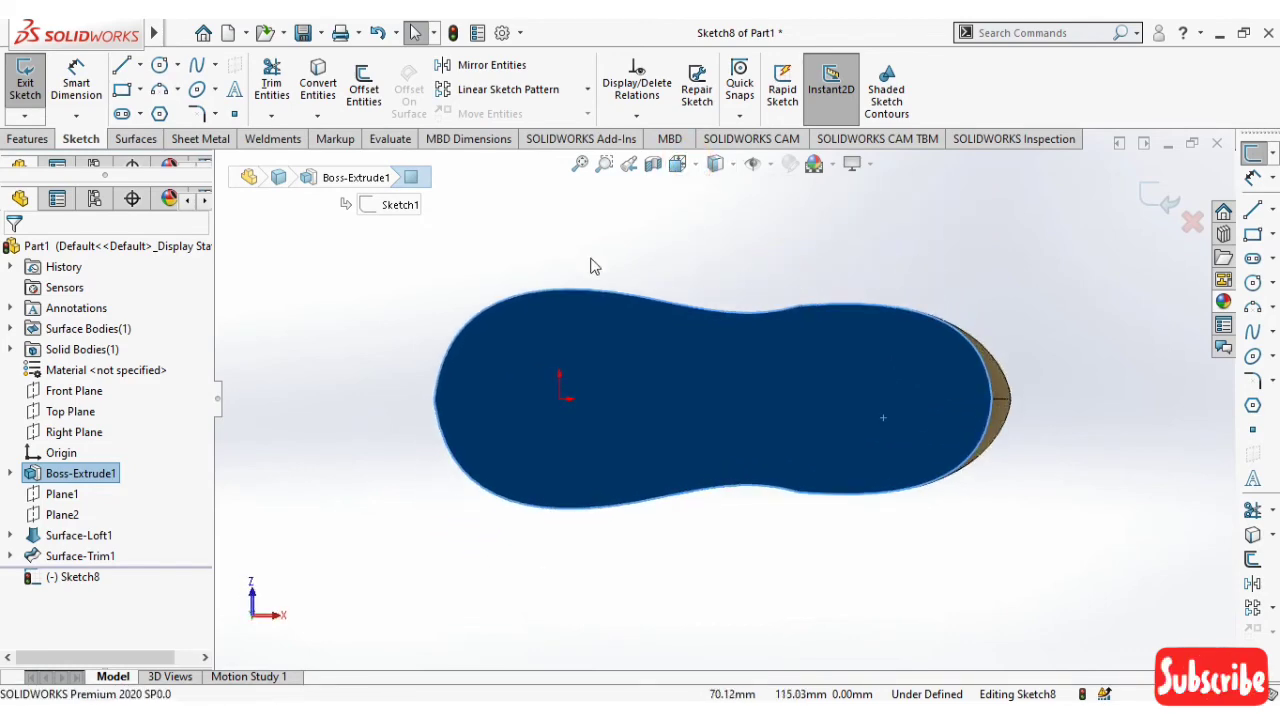
Draw a horizontal line from the origin to the sole's right end
{"action": "left_click", "coordinate": [159, 64]}
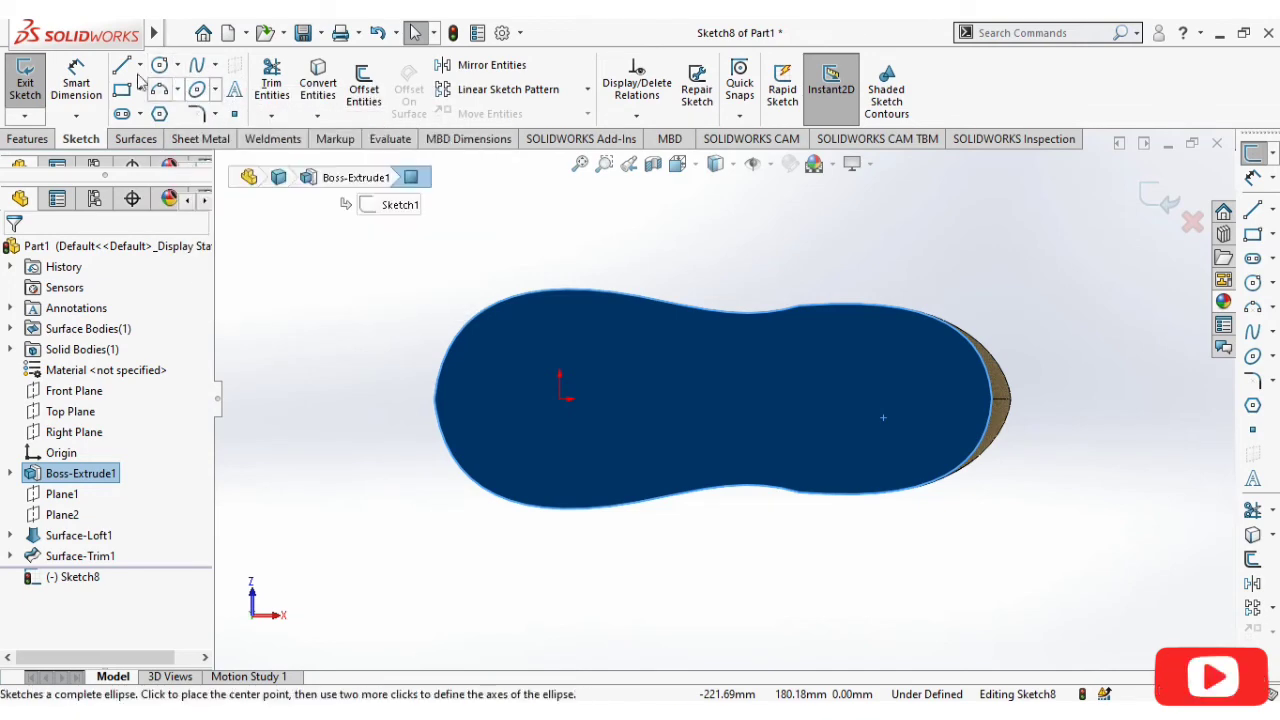
{"action": "left_click", "coordinate": [142, 64]}
{"action": "left_click", "coordinate": [160, 109]}
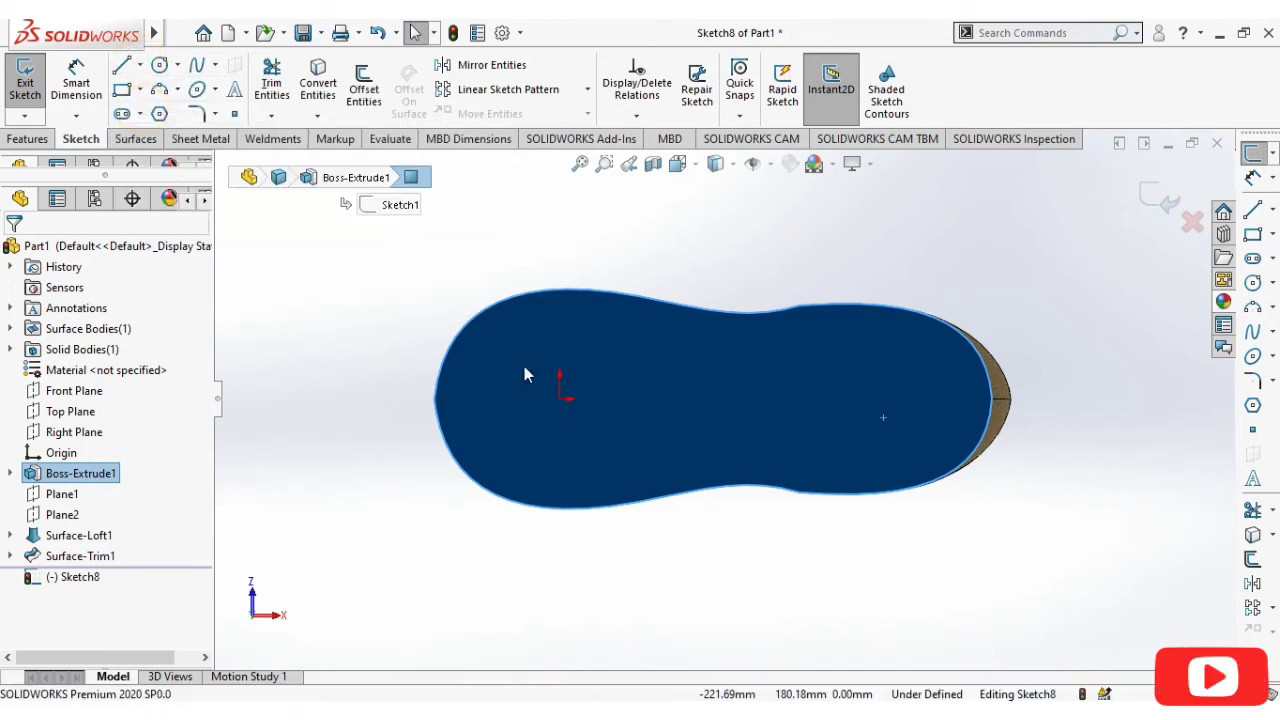
{"action": "left_click", "coordinate": [765, 402]}
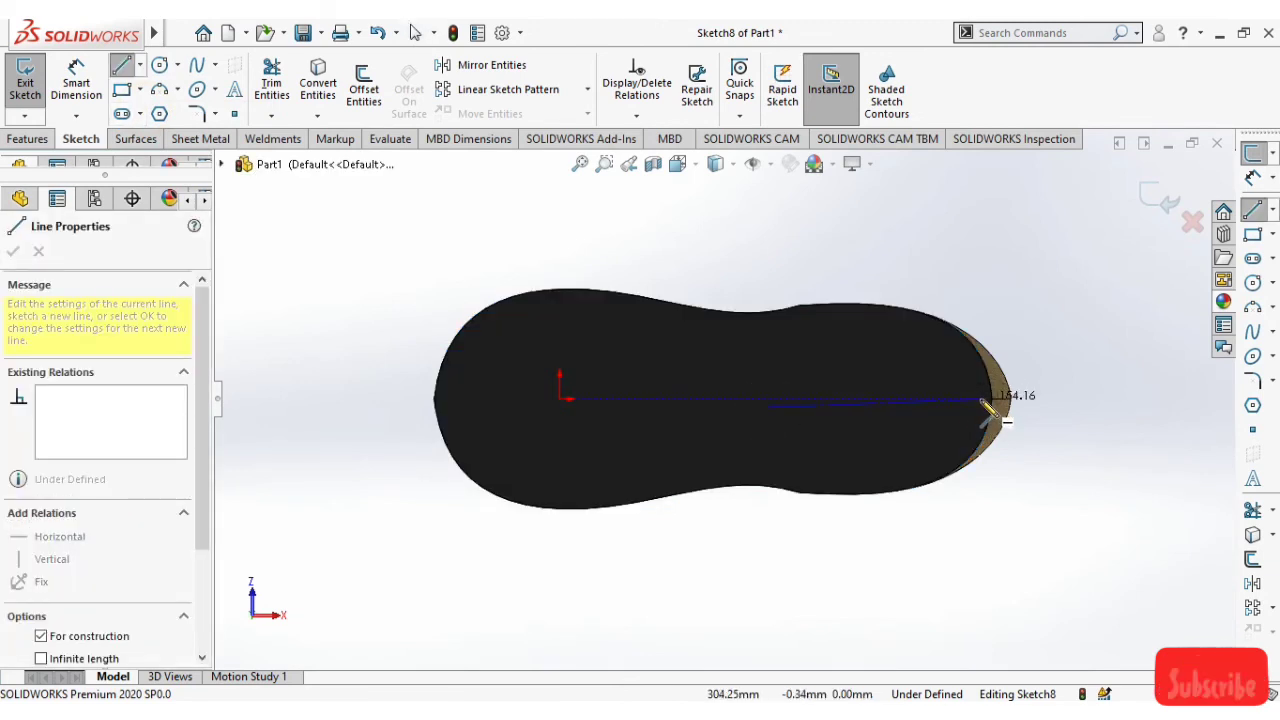
{"action": "key", "text": "Escape"}
{"action": "key", "text": "Escape"}
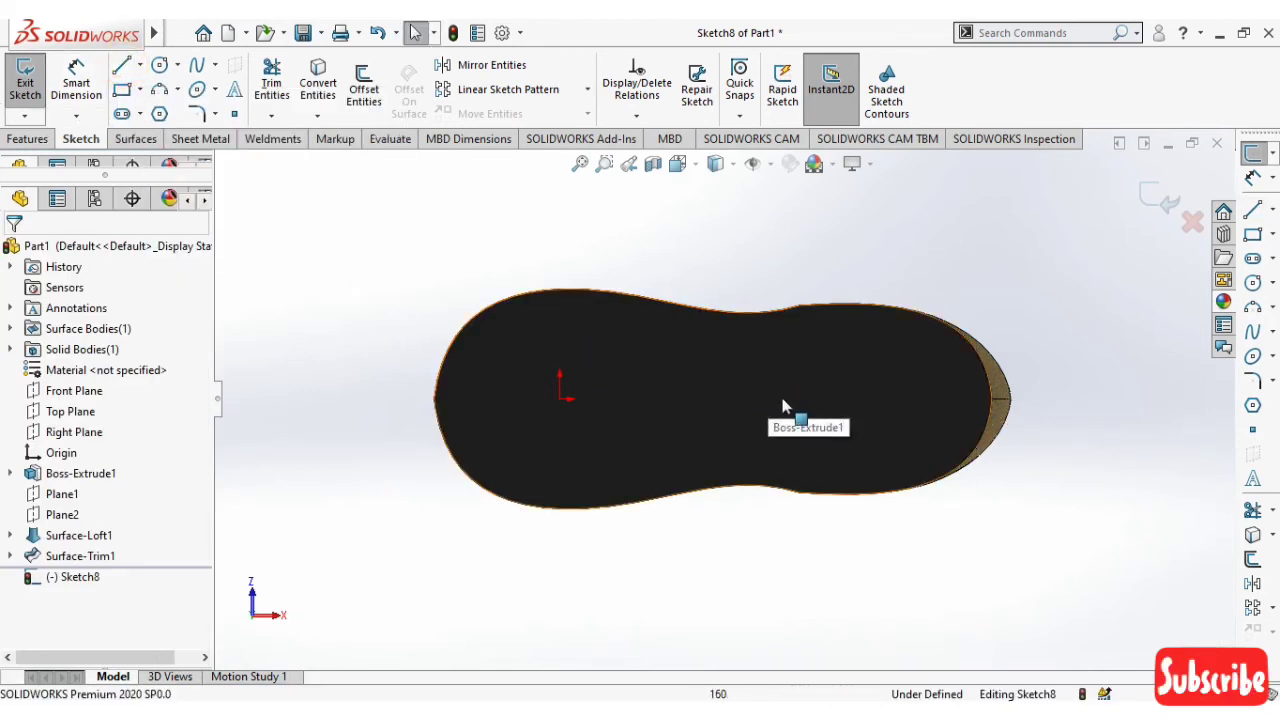
{"action": "left_click", "coordinate": [121, 68]}
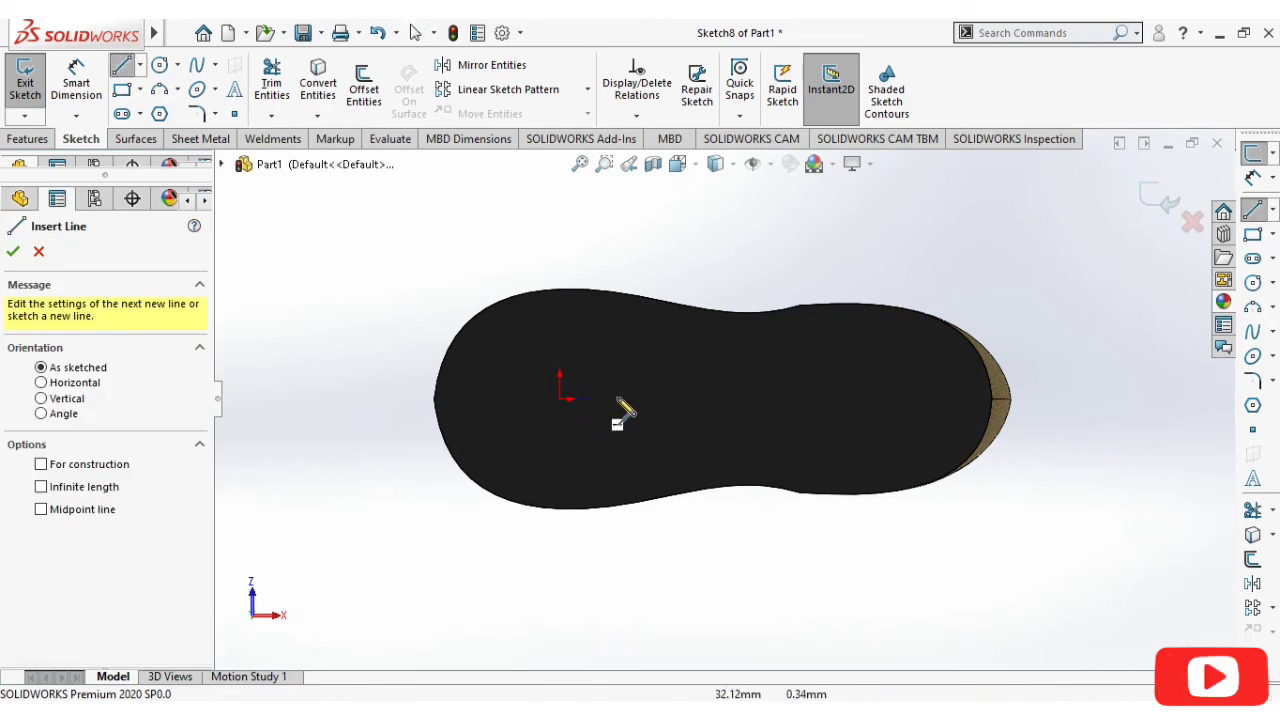
{"action": "left_click", "coordinate": [560, 400]}
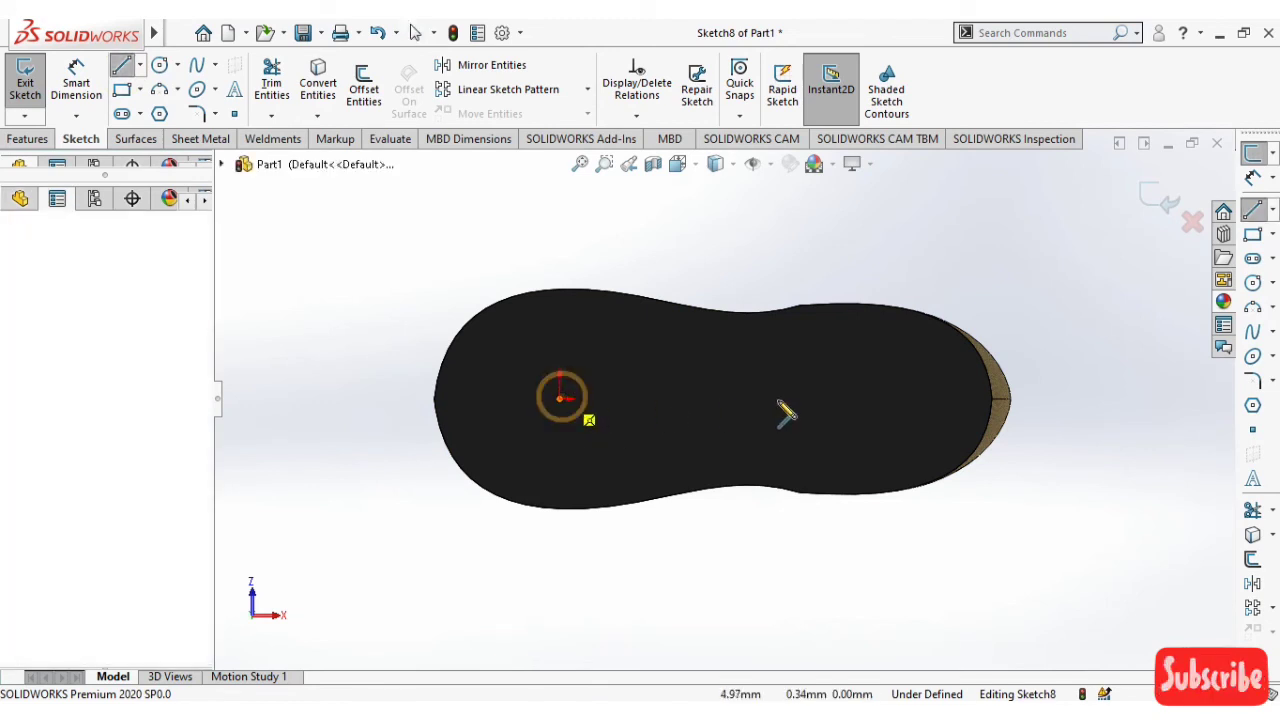
{"action": "double_click", "coordinate": [972, 400]}
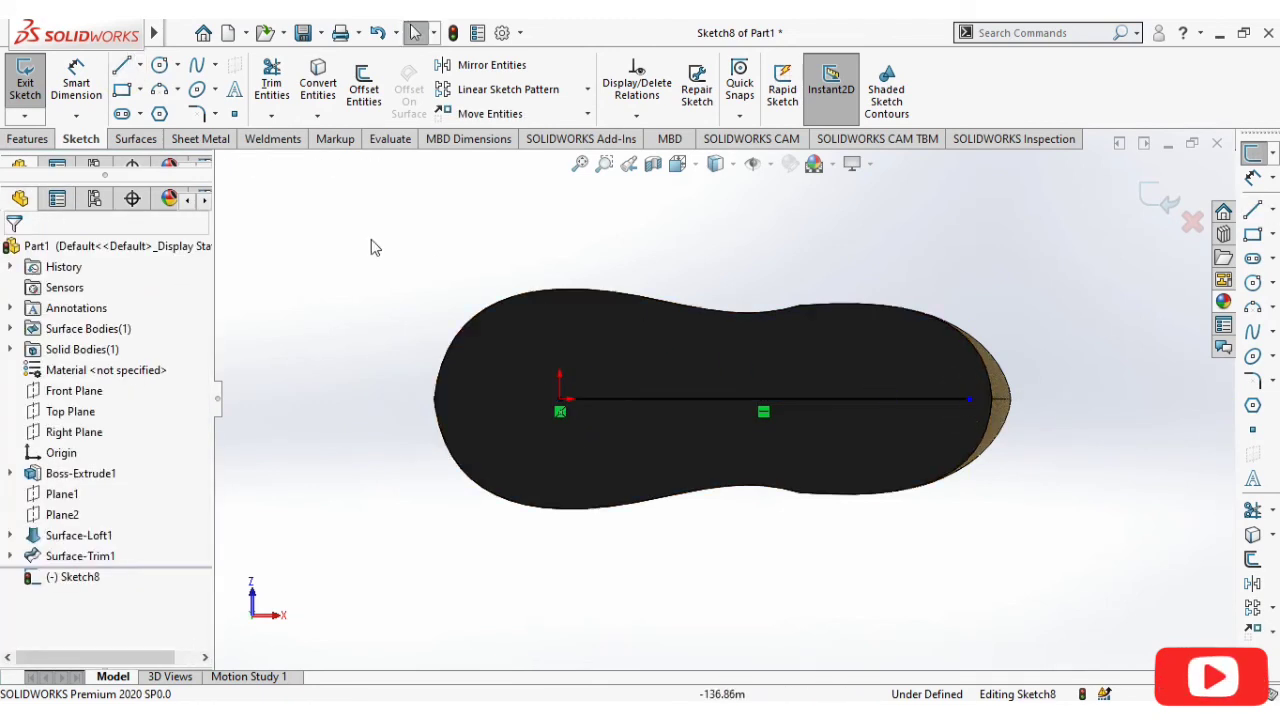
Convert the line to a construction centerline and use it as the sketch text path
{"action": "left_click", "coordinate": [234, 91]}
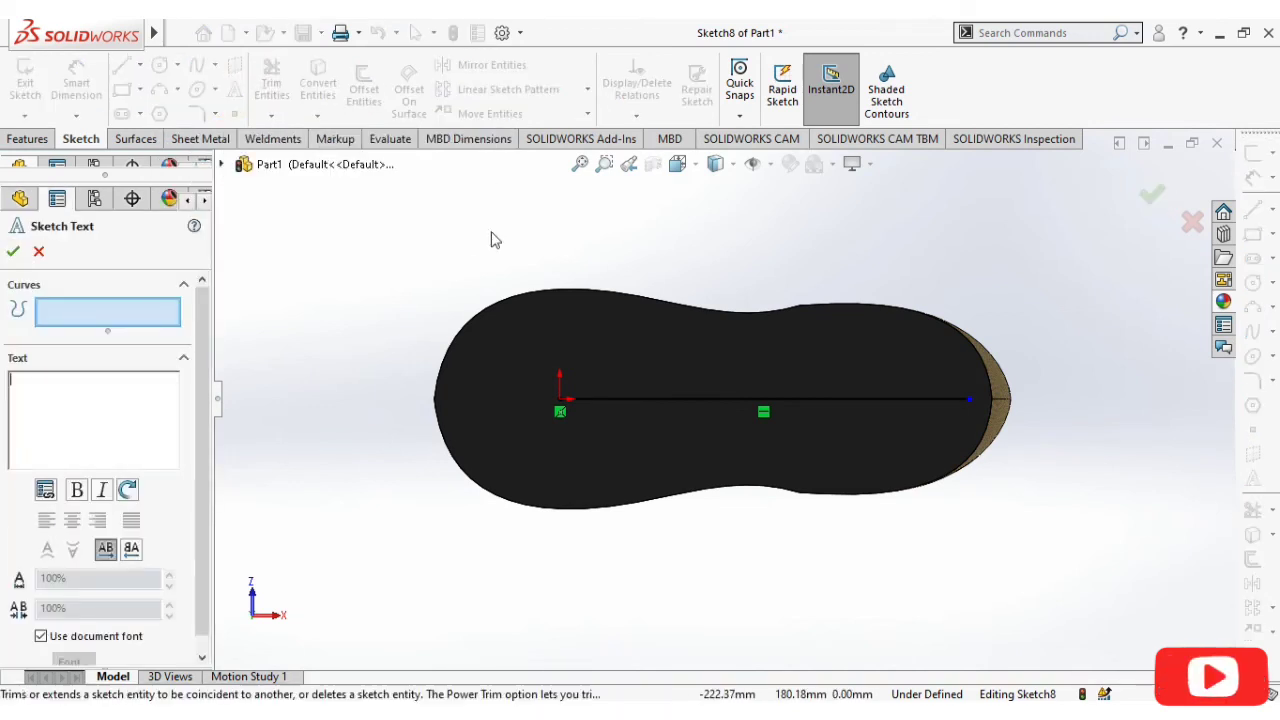
{"action": "left_click", "coordinate": [682, 400]}
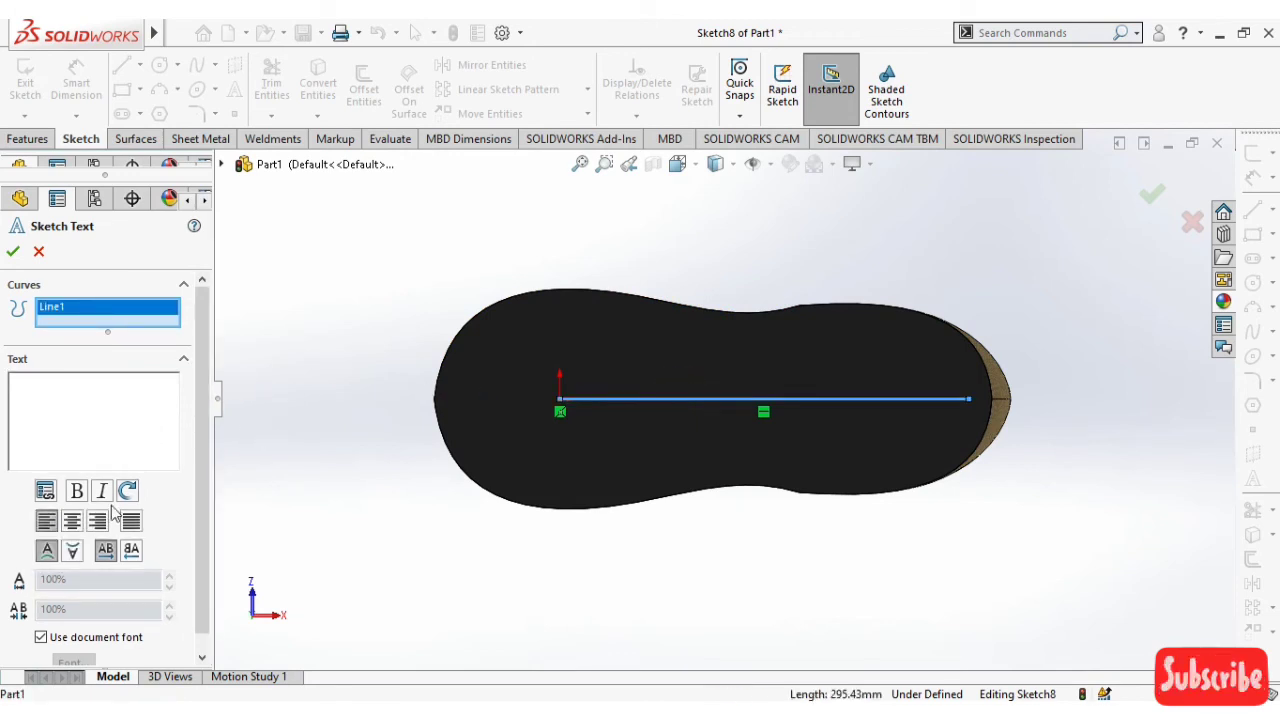
{"action": "left_click", "coordinate": [38, 252]}
{"action": "right_click", "coordinate": [686, 400]}
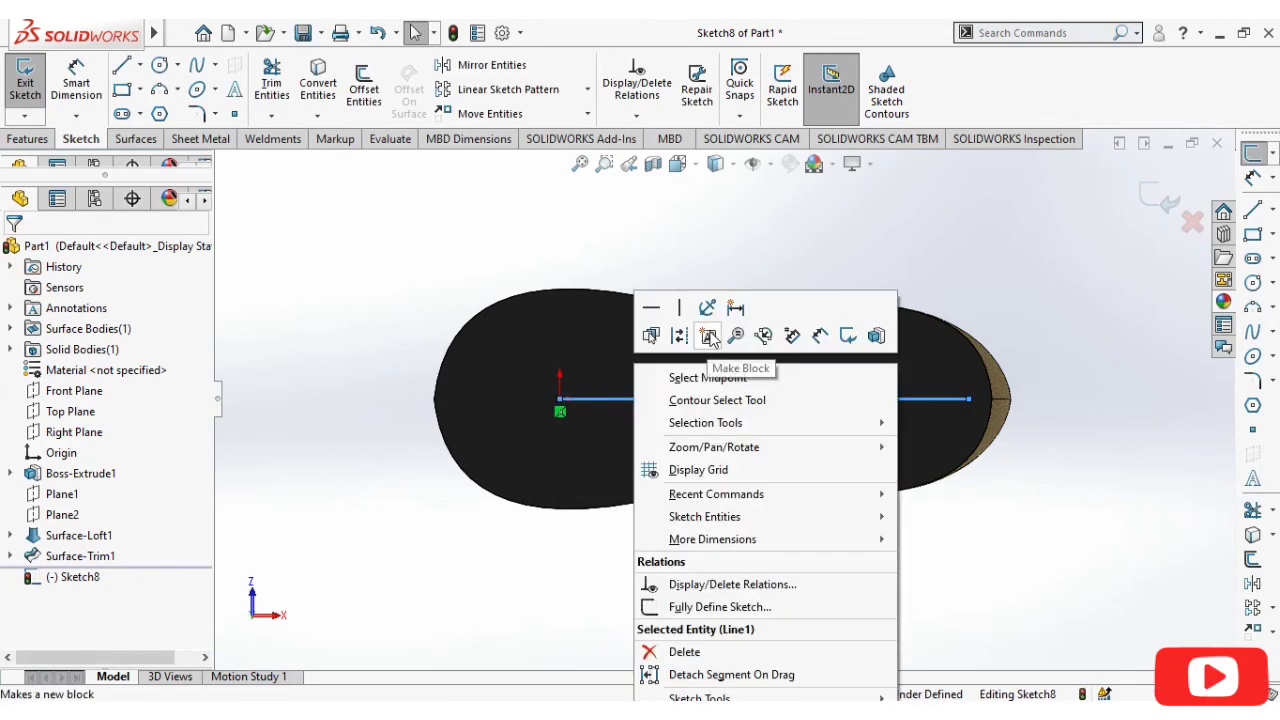
{"action": "left_click", "coordinate": [680, 336]}
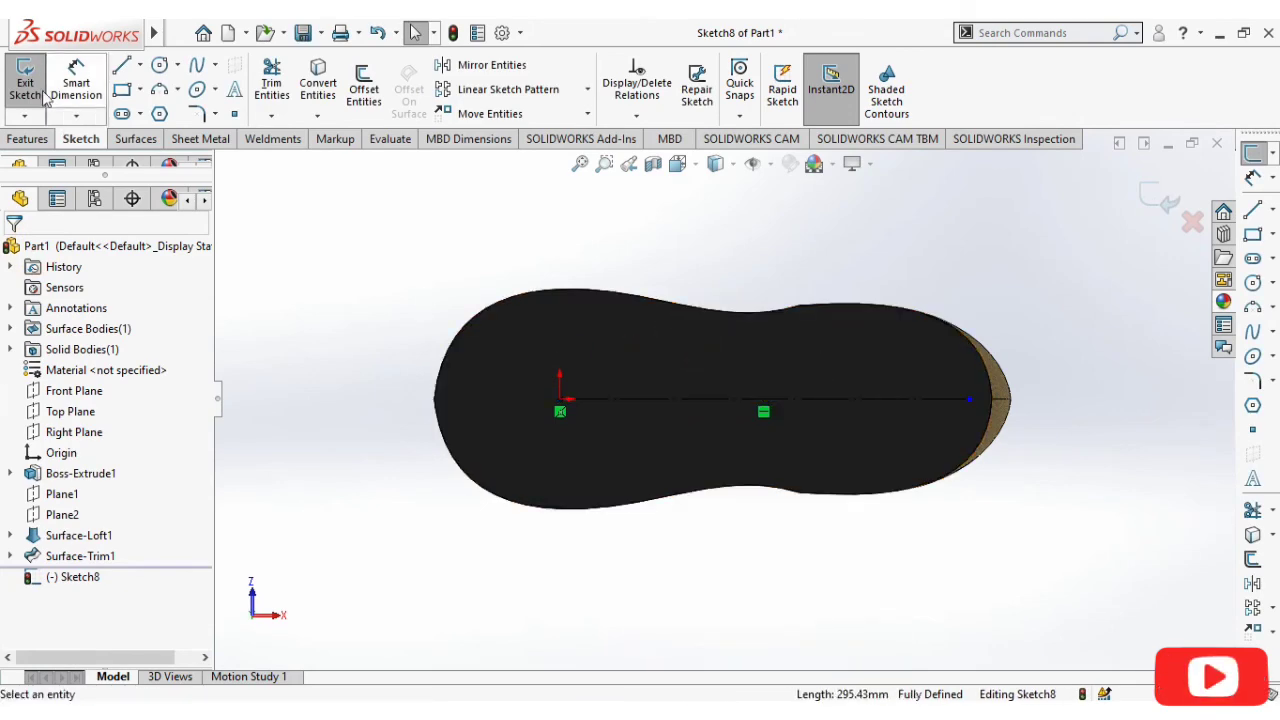
{"action": "left_click", "coordinate": [234, 89]}
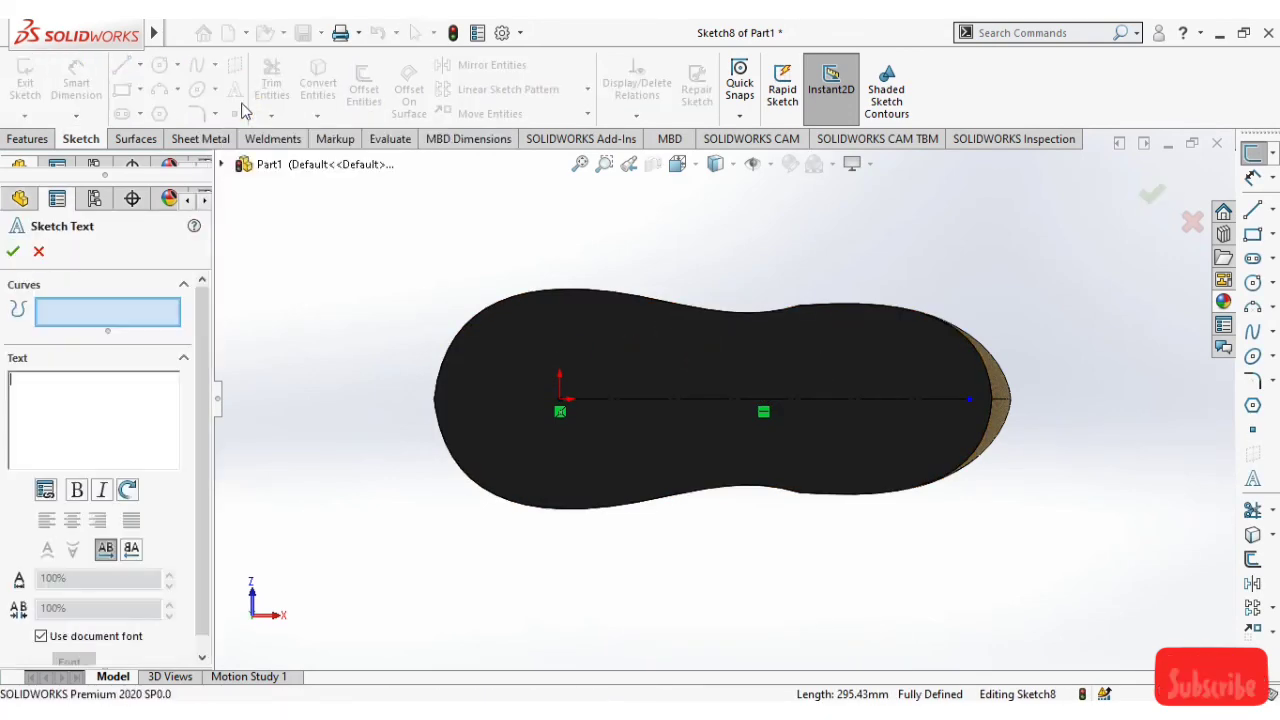
{"action": "left_click", "coordinate": [640, 400]}
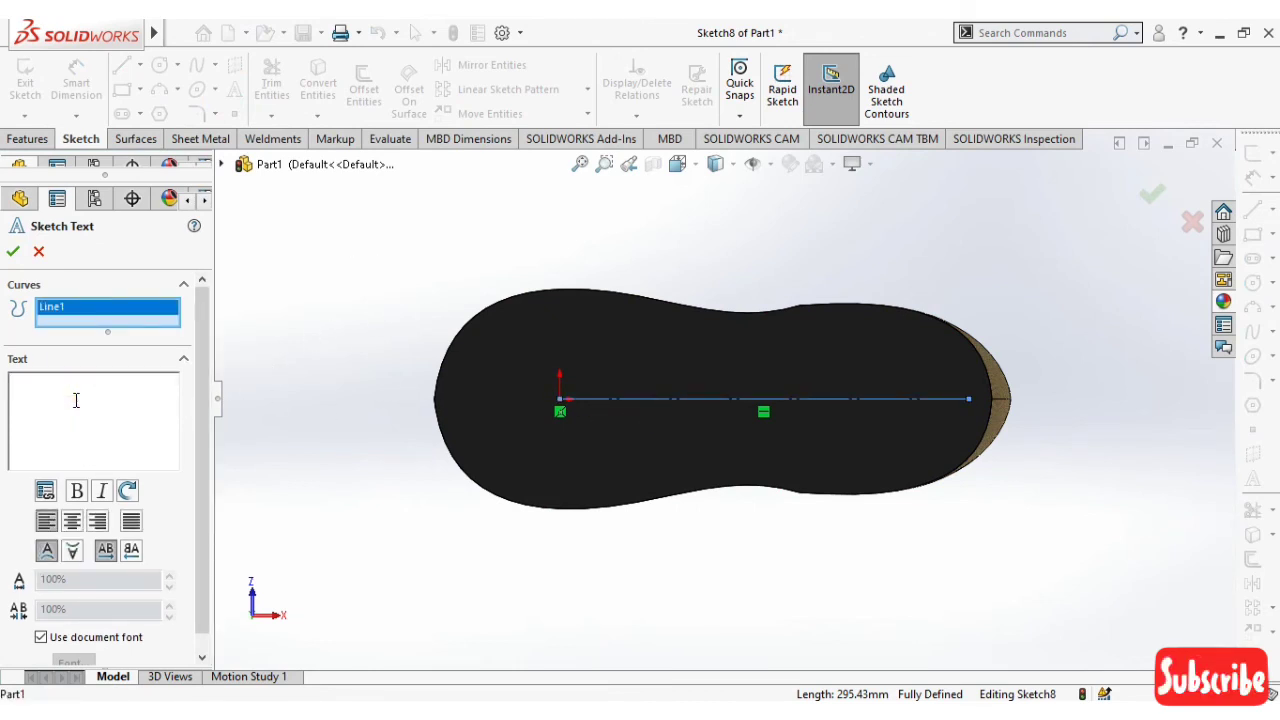
Enter the text 'Mech Ujala', fit it to the line, and adjust its character spacing
{"action": "type", "text": "M"}
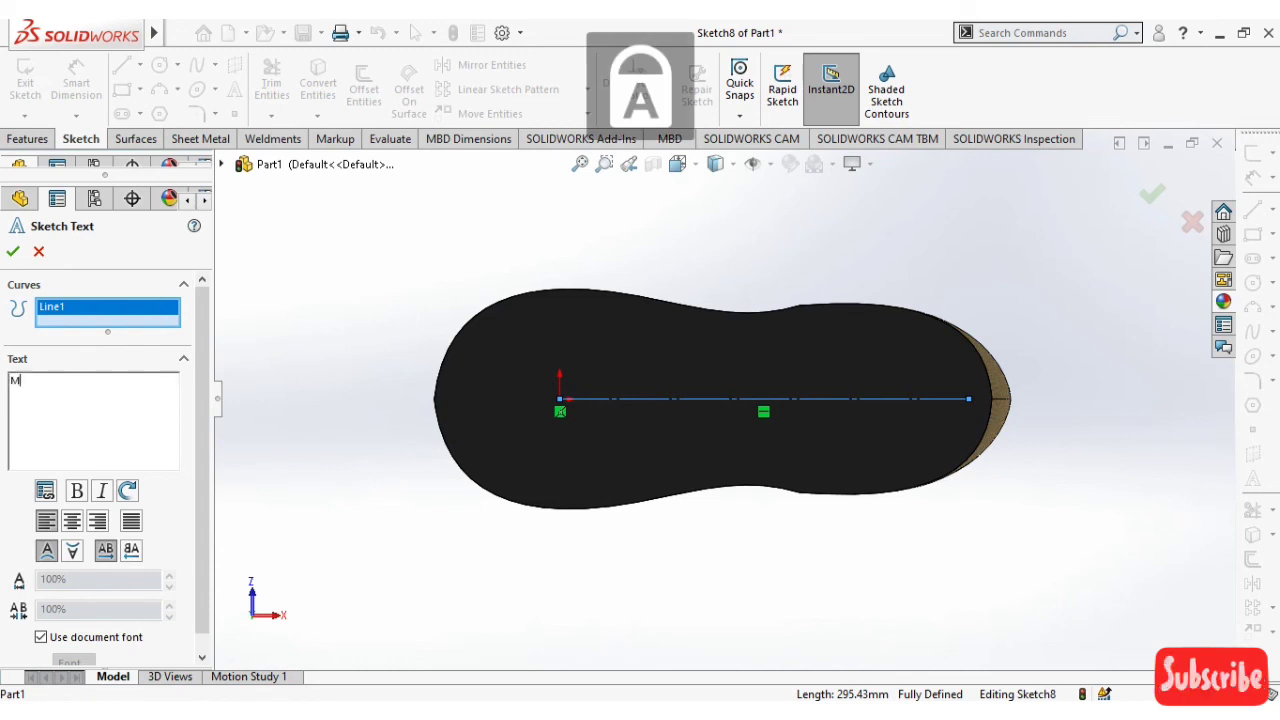
{"action": "type", "text": "ech "}
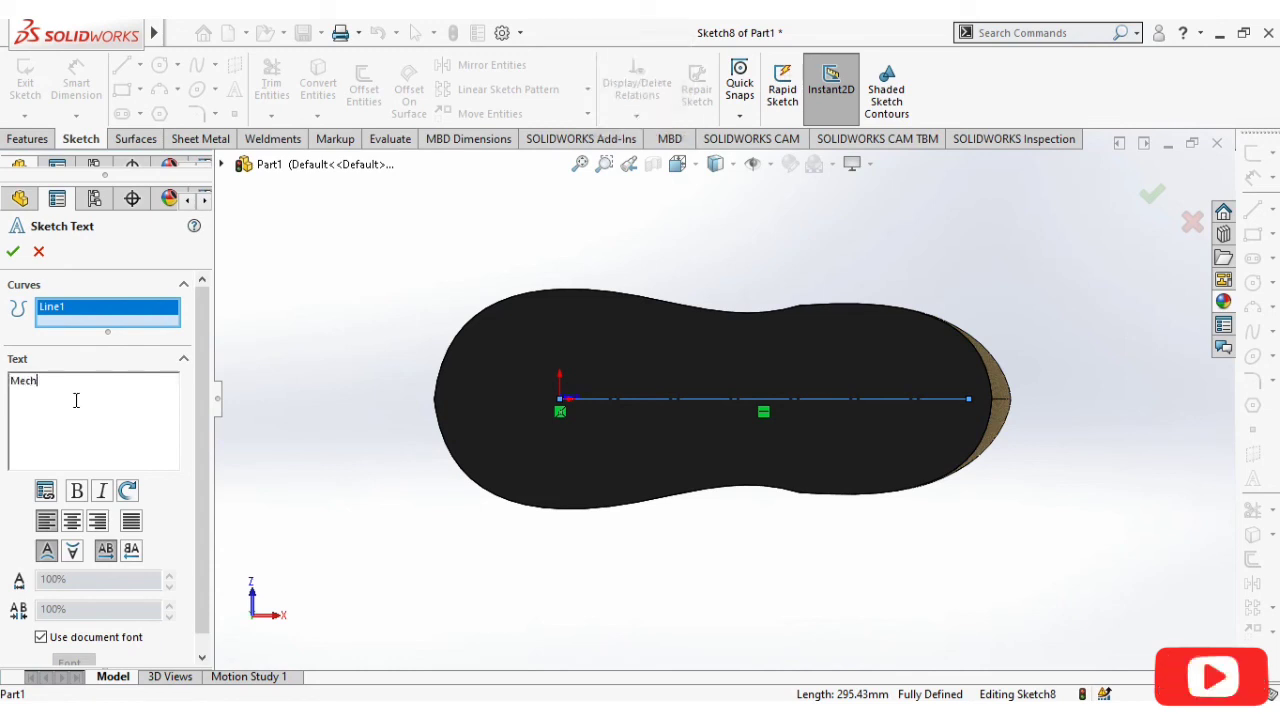
{"action": "type", "text": "Ujala"}
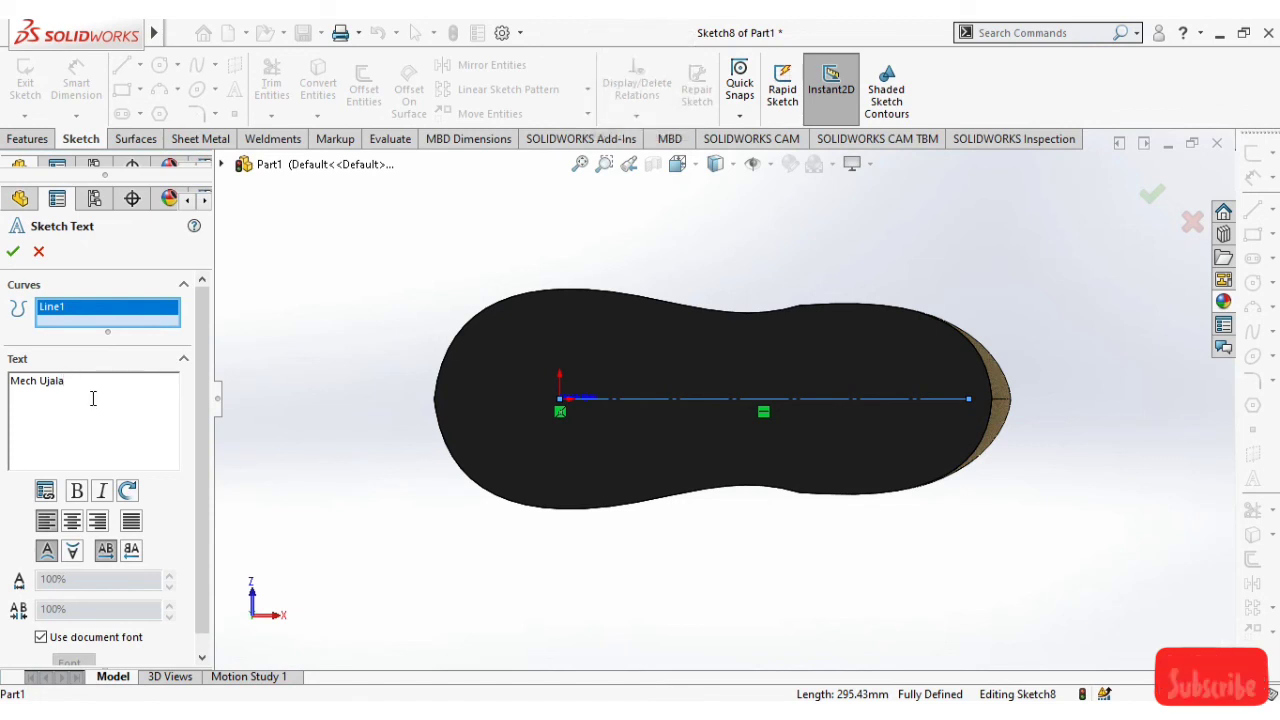
{"action": "left_click", "coordinate": [131, 526]}
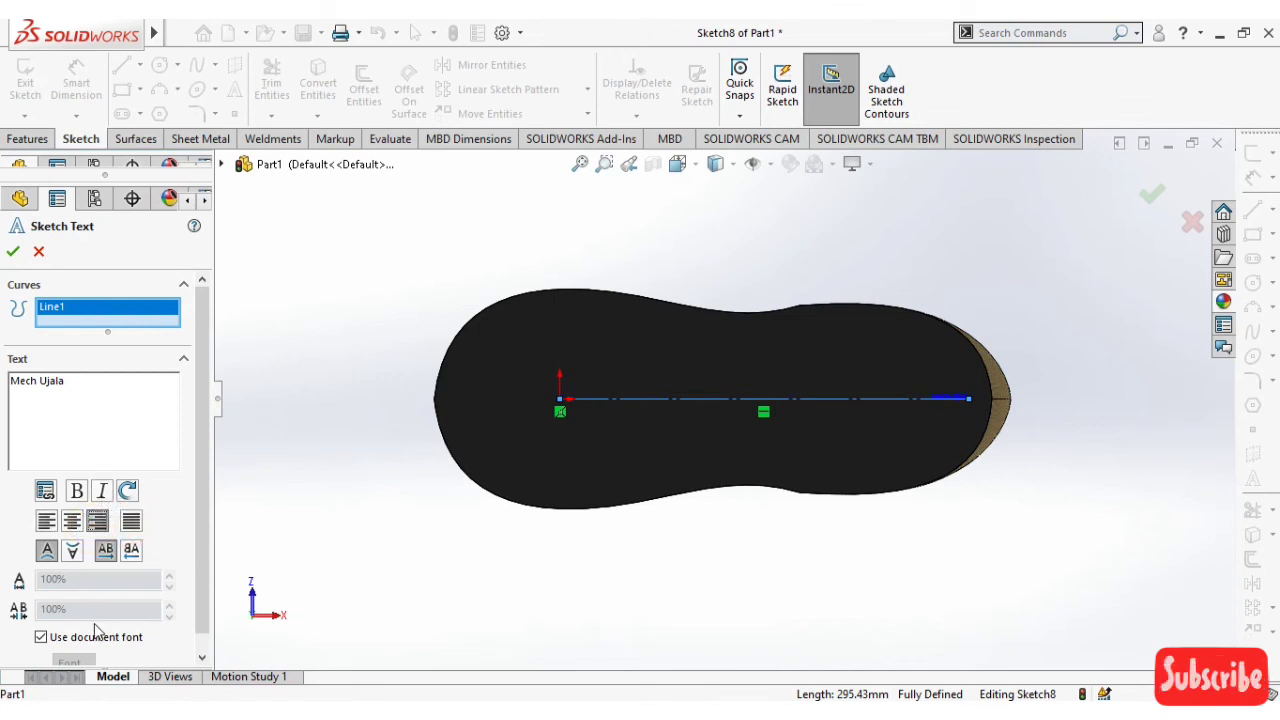
{"action": "scroll", "coordinate": [95, 635], "scroll_direction": "down", "scroll_amount": 1}
{"action": "left_click", "coordinate": [41, 620]}
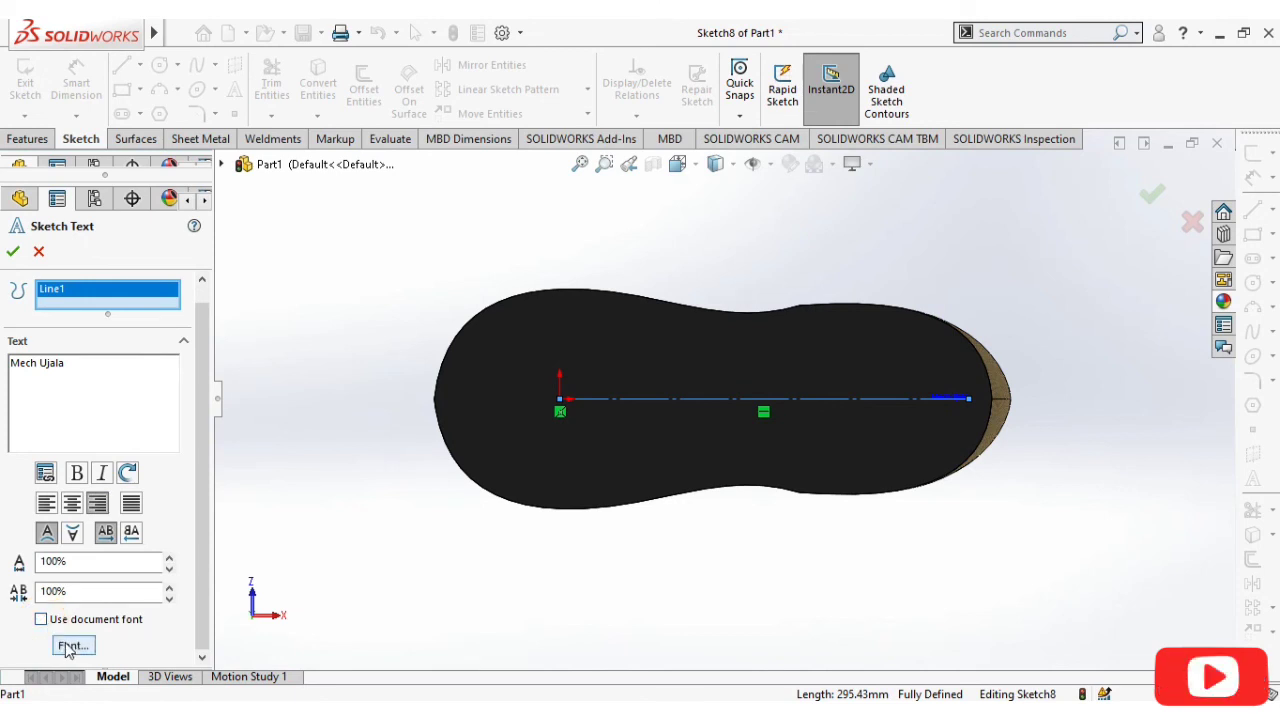
{"action": "left_click", "coordinate": [168, 588]}
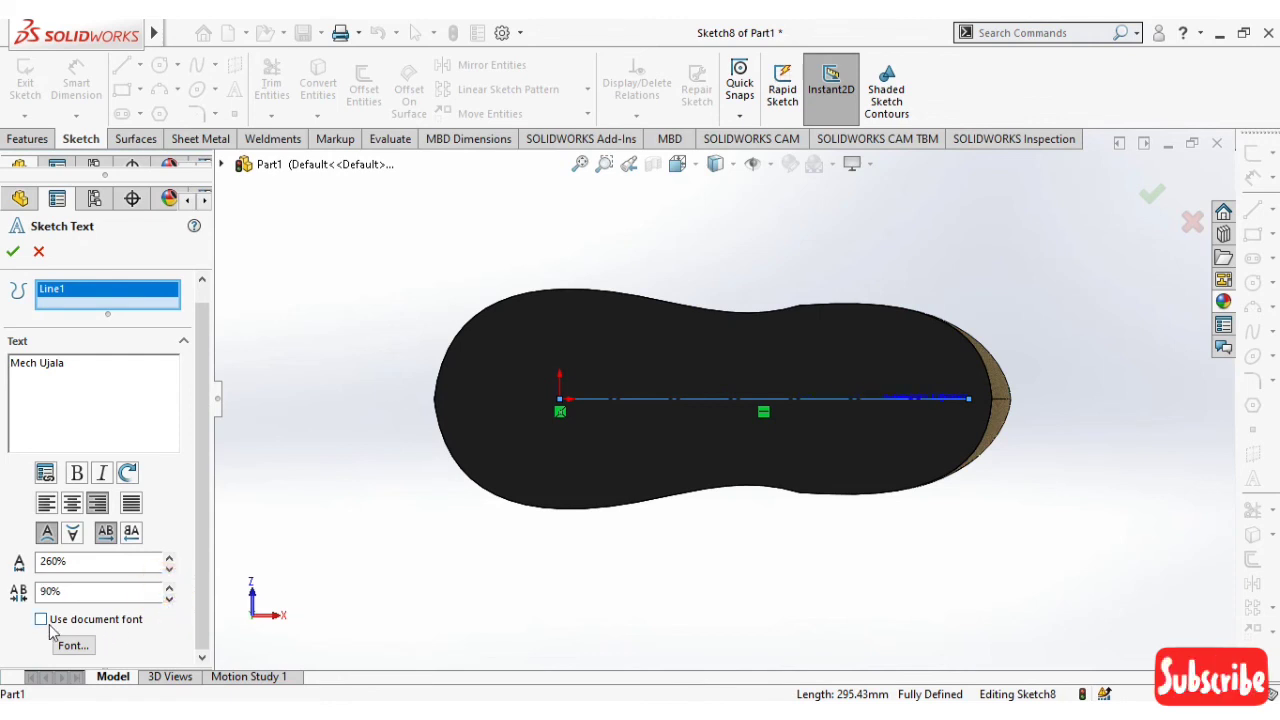
Set the sketch text font height to 8 mm
{"action": "left_click", "coordinate": [70, 647]}
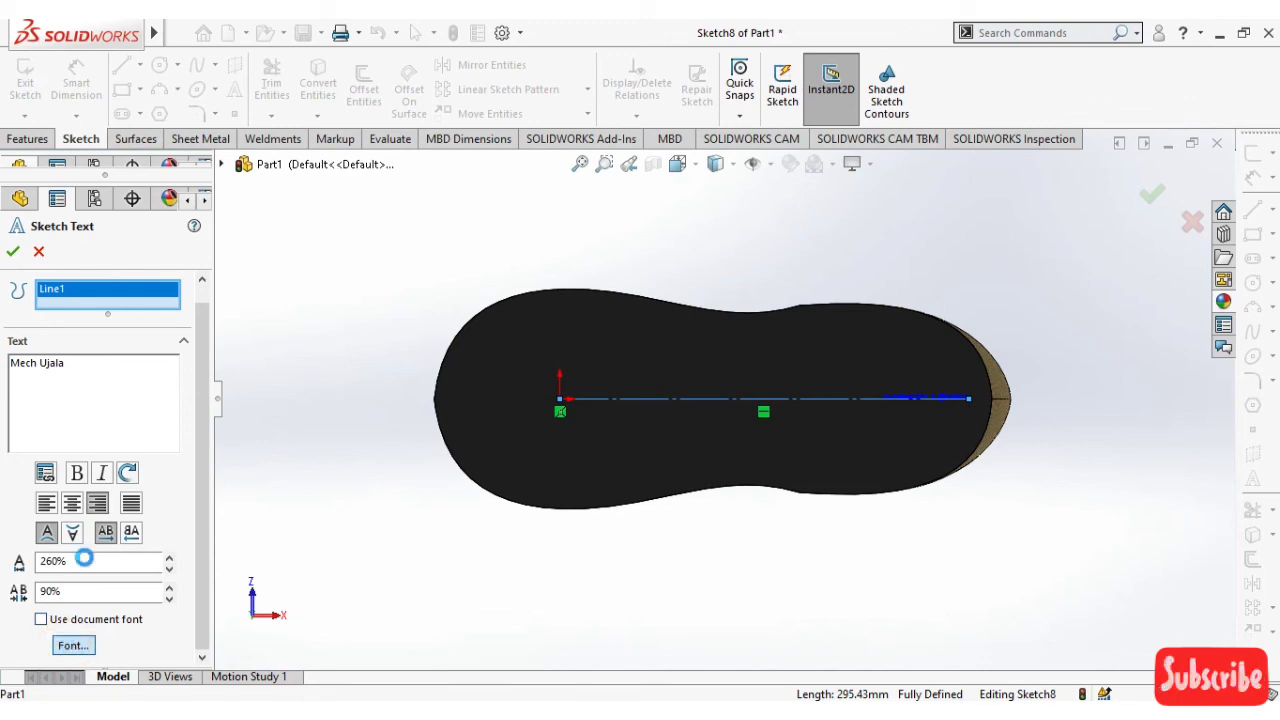
{"action": "mouse_move", "coordinate": [633, 245]}
{"action": "left_mouse_down"}
{"action": "mouse_move", "coordinate": [346, 257]}
{"action": "mouse_move", "coordinate": [257, 275]}
{"action": "left_mouse_up"}
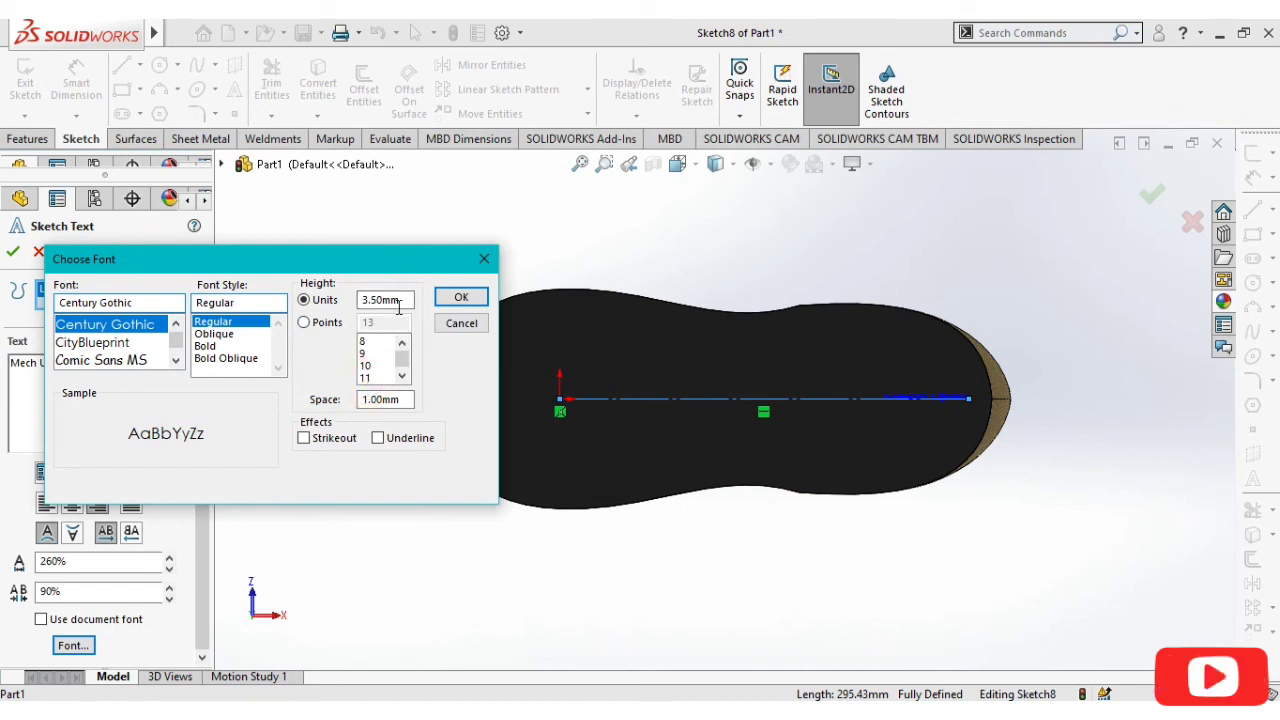
{"action": "left_click", "coordinate": [338, 310]}
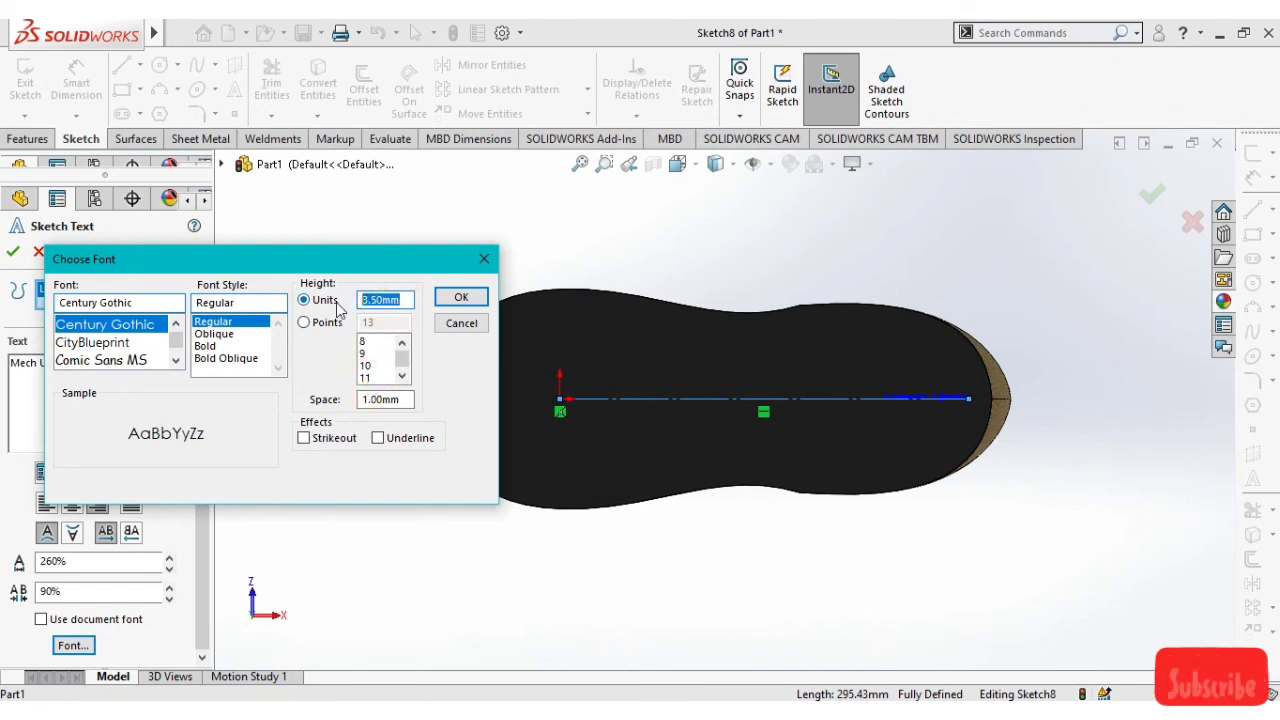
{"action": "type", "text": "8"}
{"action": "key", "text": "Return"}
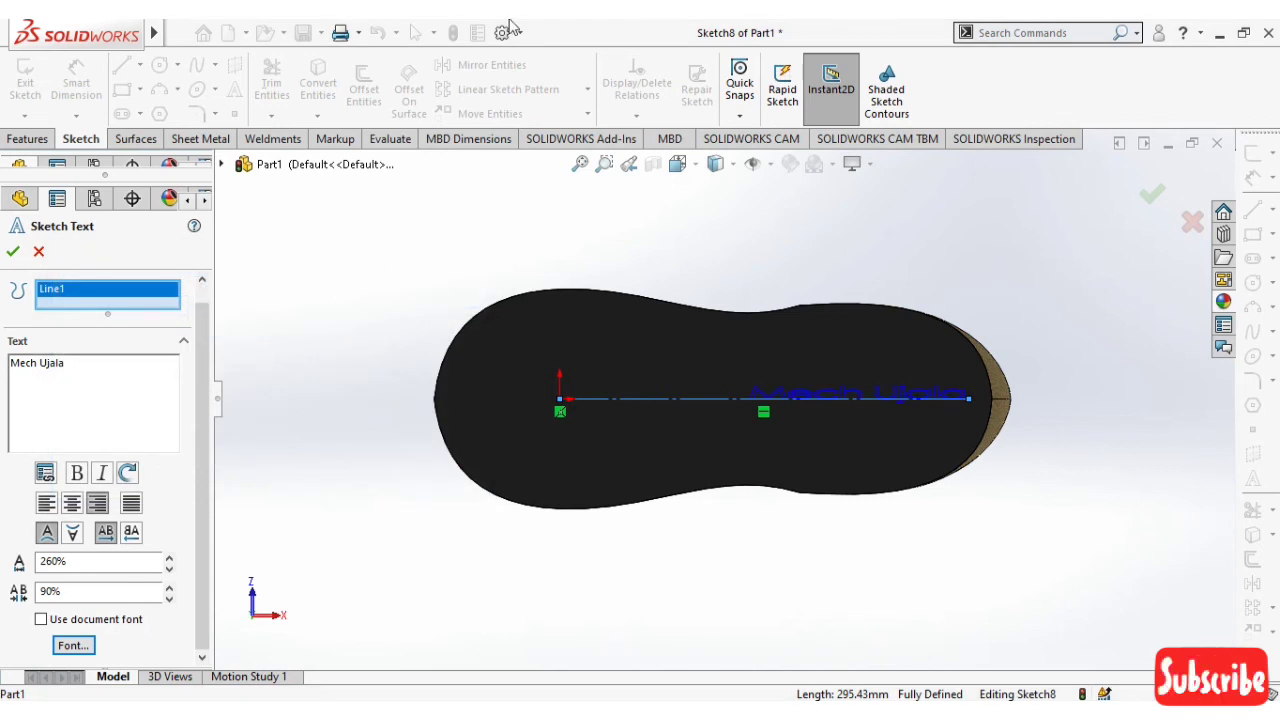
{"action": "scroll", "coordinate": [920, 392], "scroll_direction": "down", "scroll_amount": 1}
{"action": "scroll", "coordinate": [925, 400], "scroll_direction": "down", "scroll_amount": 1}
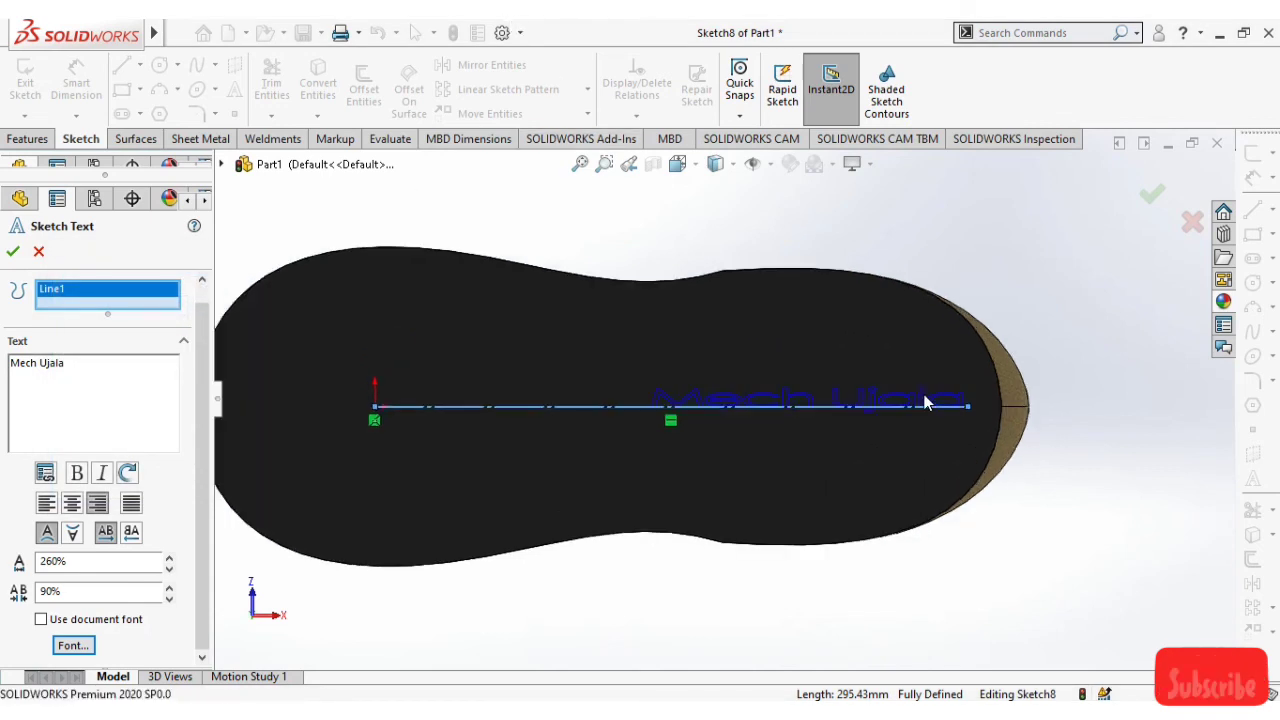
Accept the Mech Ujala sketch text and exit the sketch
{"action": "left_click", "coordinate": [1152, 196]}
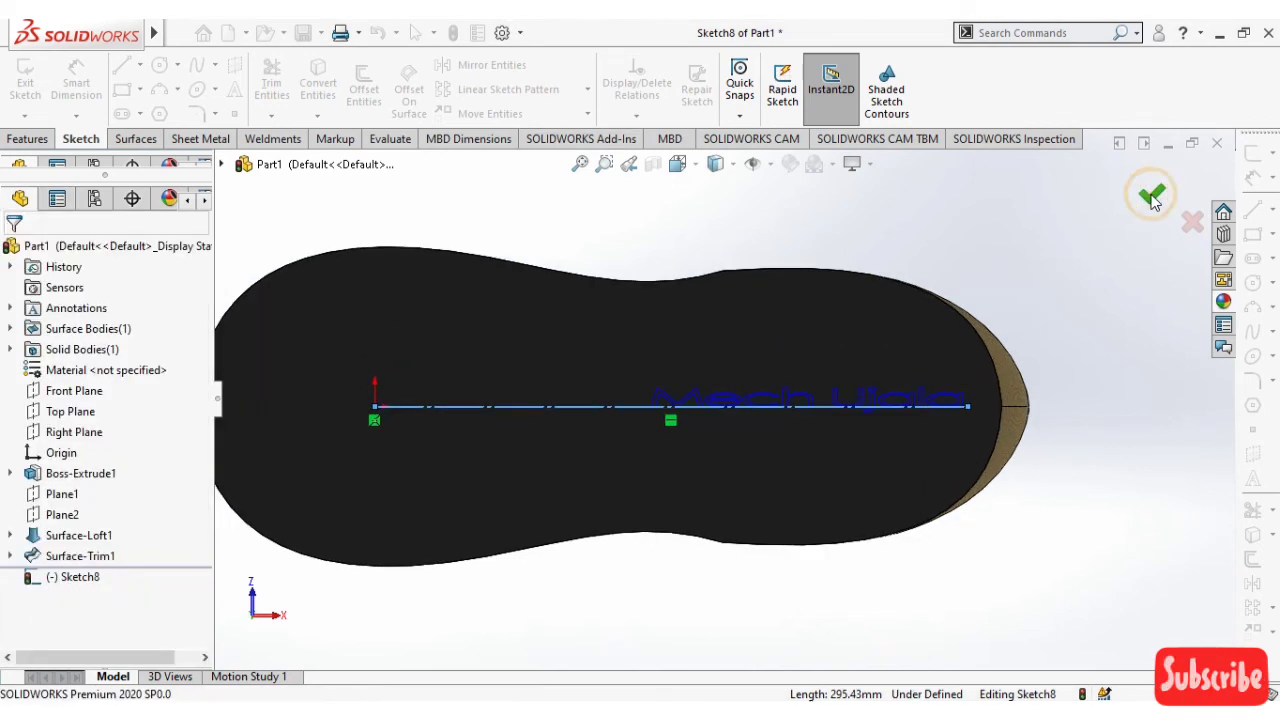
{"action": "middle_click_drag", "start_coordinate": [1036, 290], "coordinate": [1042, 276]}
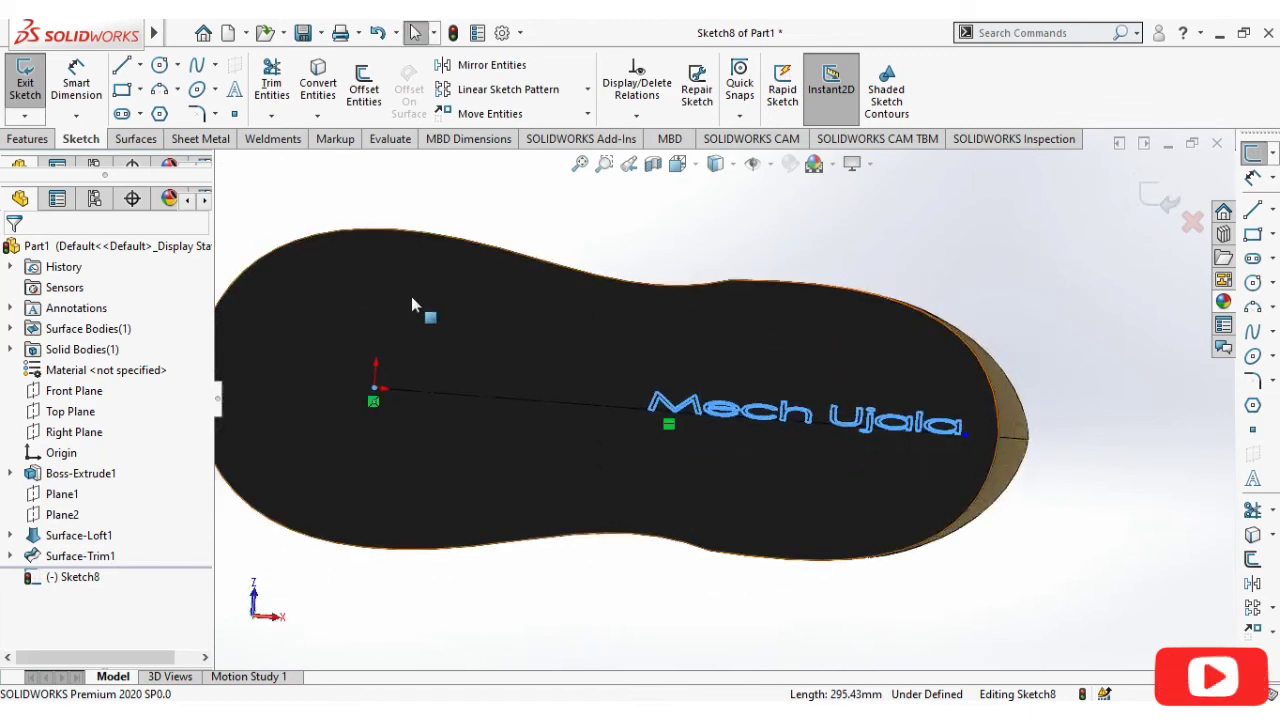
{"action": "left_click", "coordinate": [27, 90]}
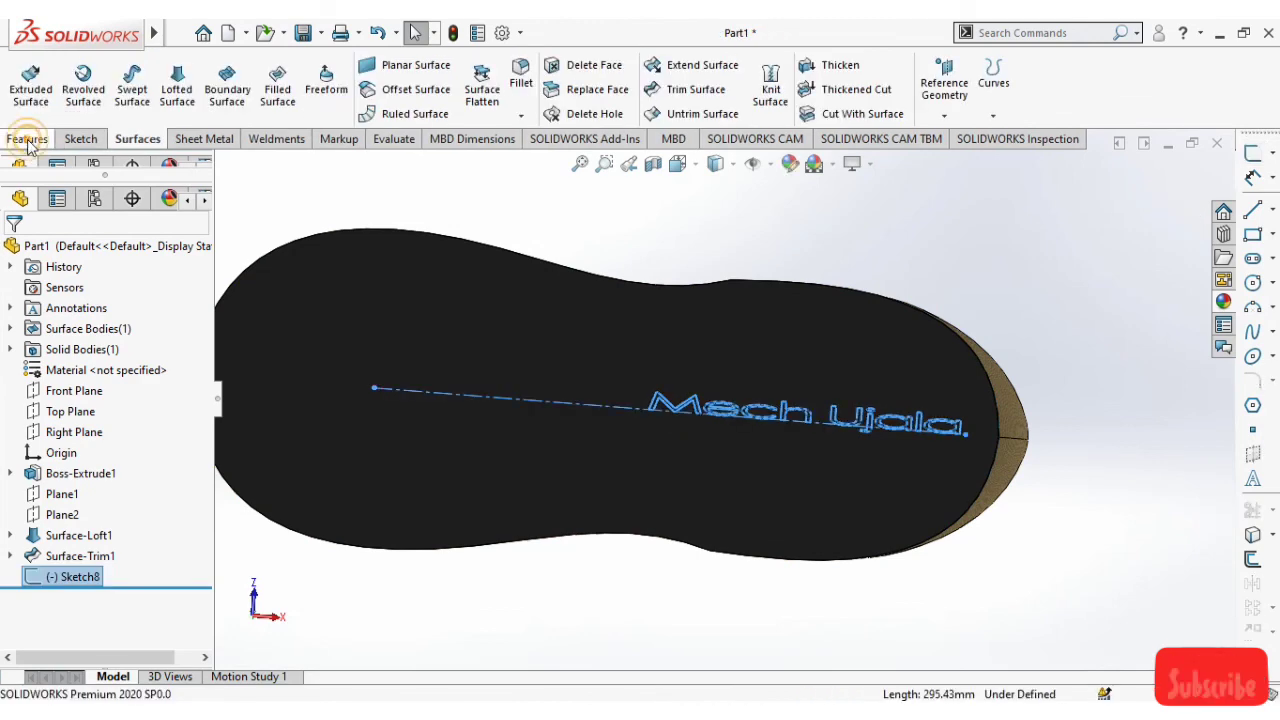
Extrude the text sketch 1 mm out of the sole as Boss-Extrude2
{"action": "left_click", "coordinate": [27, 140]}
{"action": "left_click", "coordinate": [60, 98]}
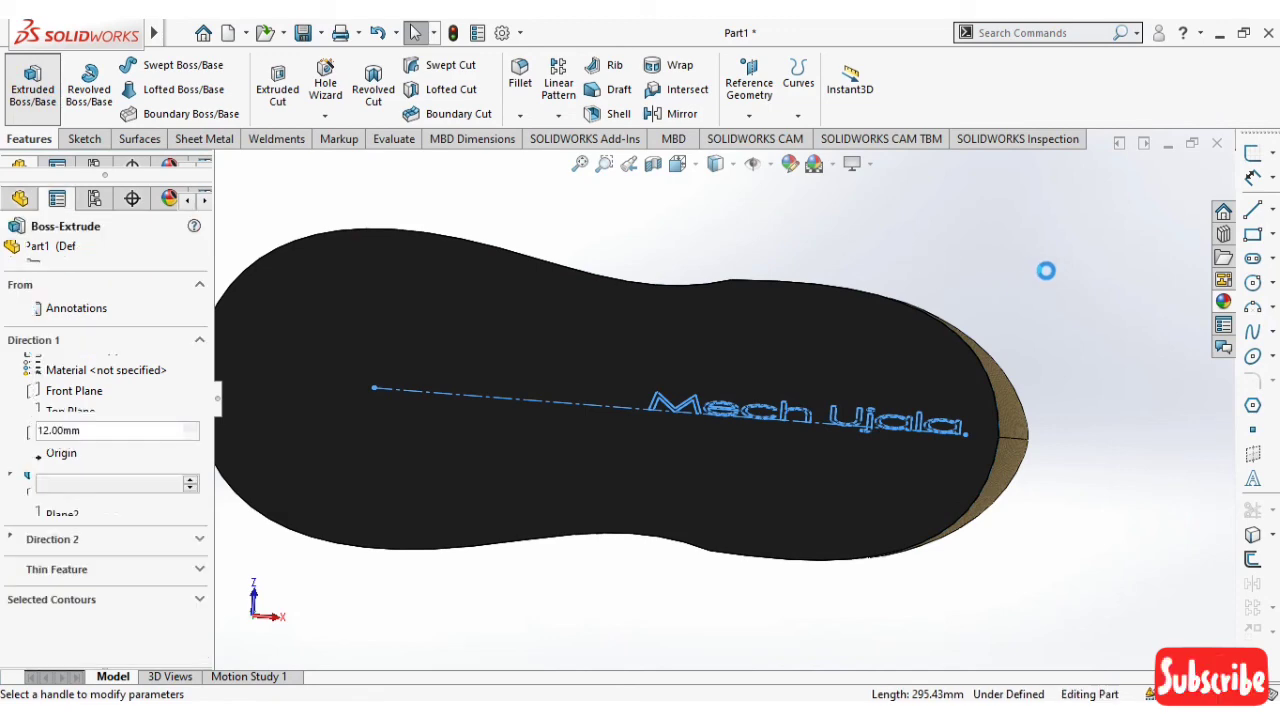
{"action": "middle_click_drag", "start_coordinate": [1038, 422], "coordinate": [1062, 560]}
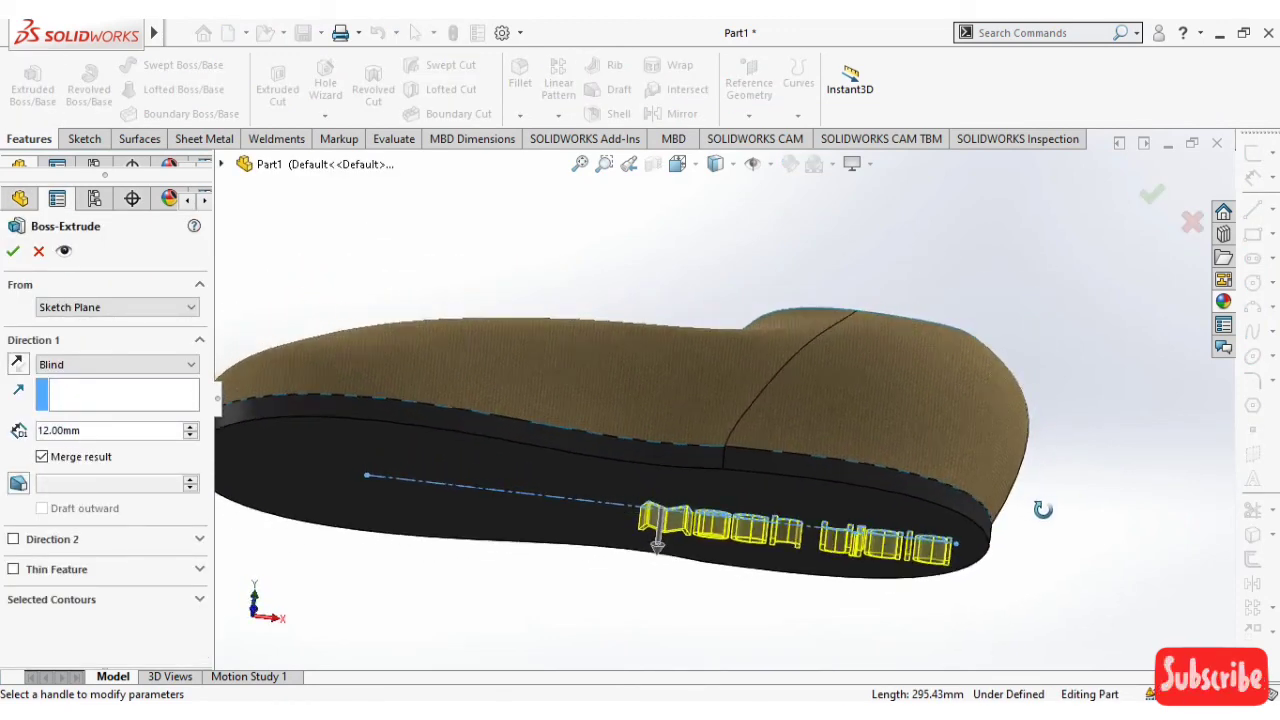
{"action": "double_click", "coordinate": [80, 430]}
{"action": "type", "text": "1"}
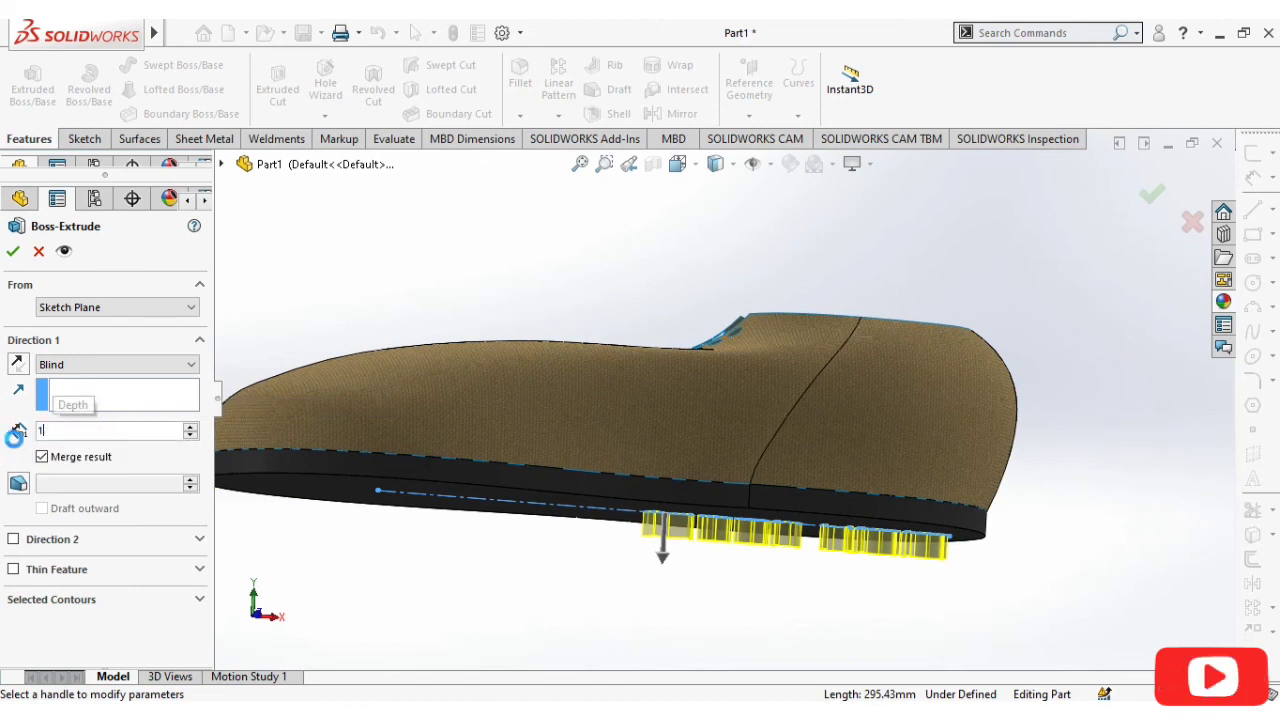
{"action": "key", "text": "Return"}
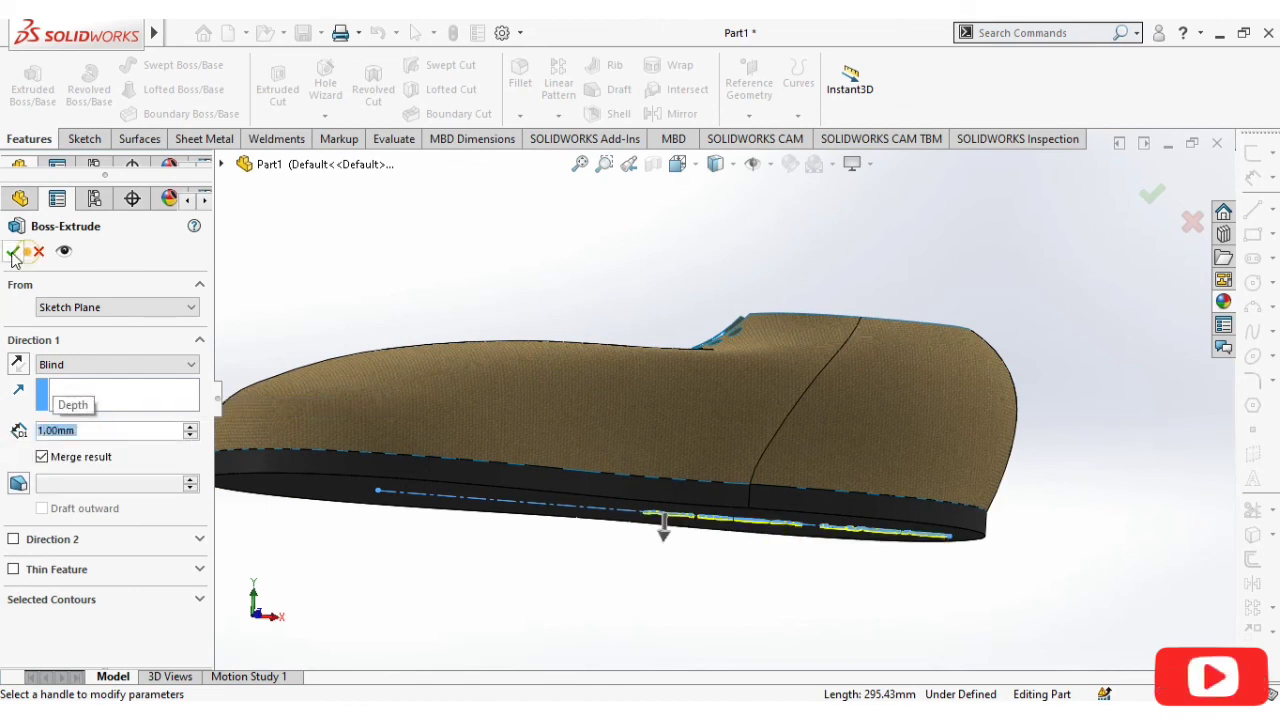
{"action": "left_click", "coordinate": [12, 253]}
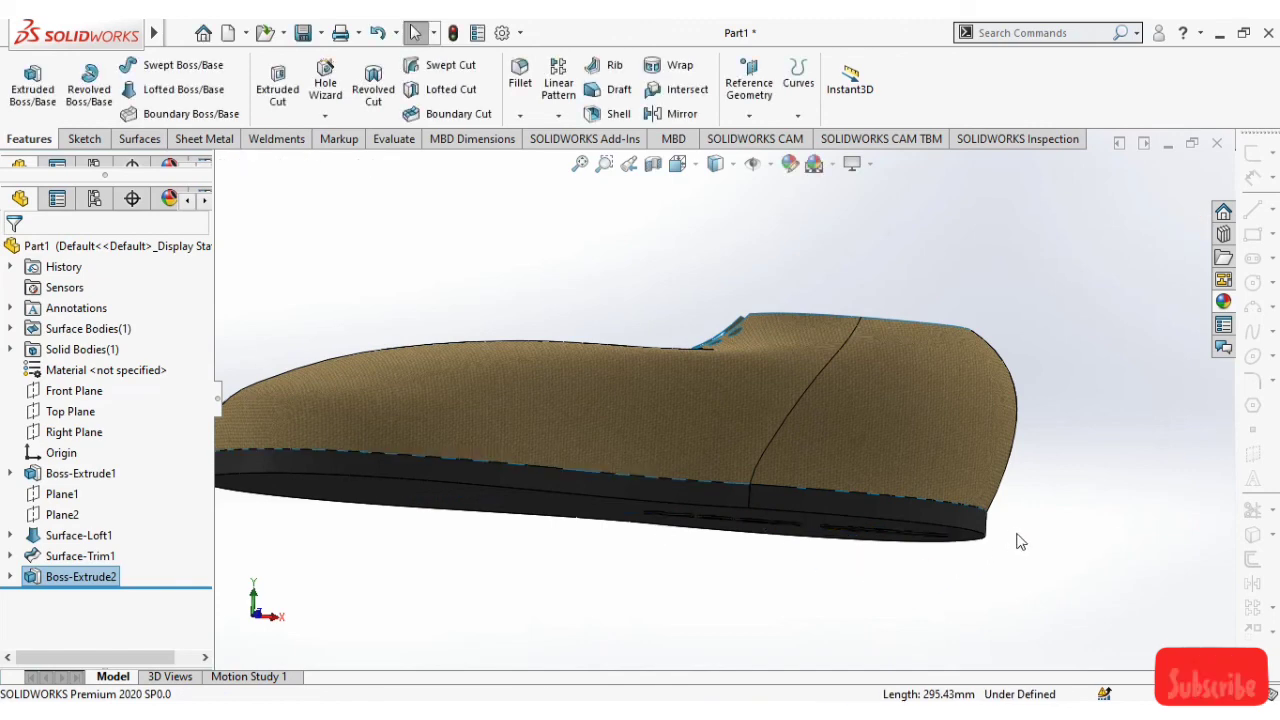
{"action": "middle_click_drag", "start_coordinate": [1020, 541], "coordinate": [1036, 288]}
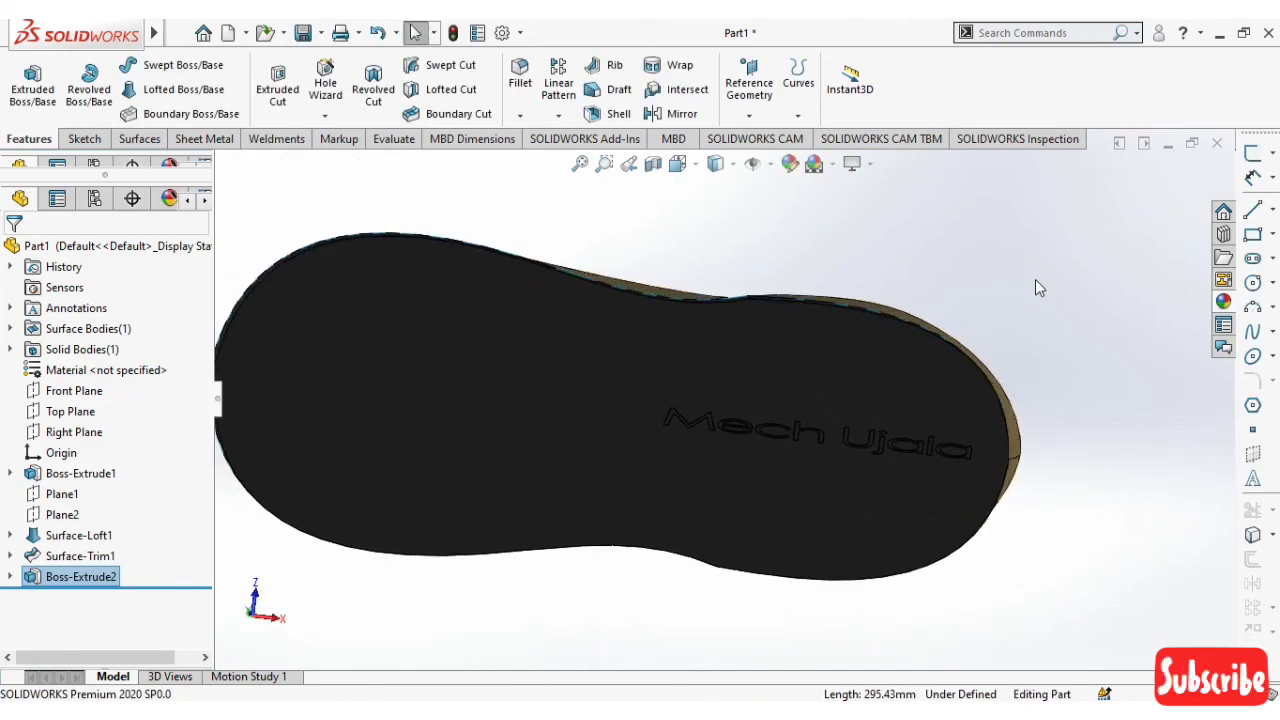
{"action": "scroll", "coordinate": [911, 448], "scroll_direction": "down", "scroll_amount": 2}
{"action": "scroll", "coordinate": [911, 449], "scroll_direction": "down", "scroll_amount": 3}
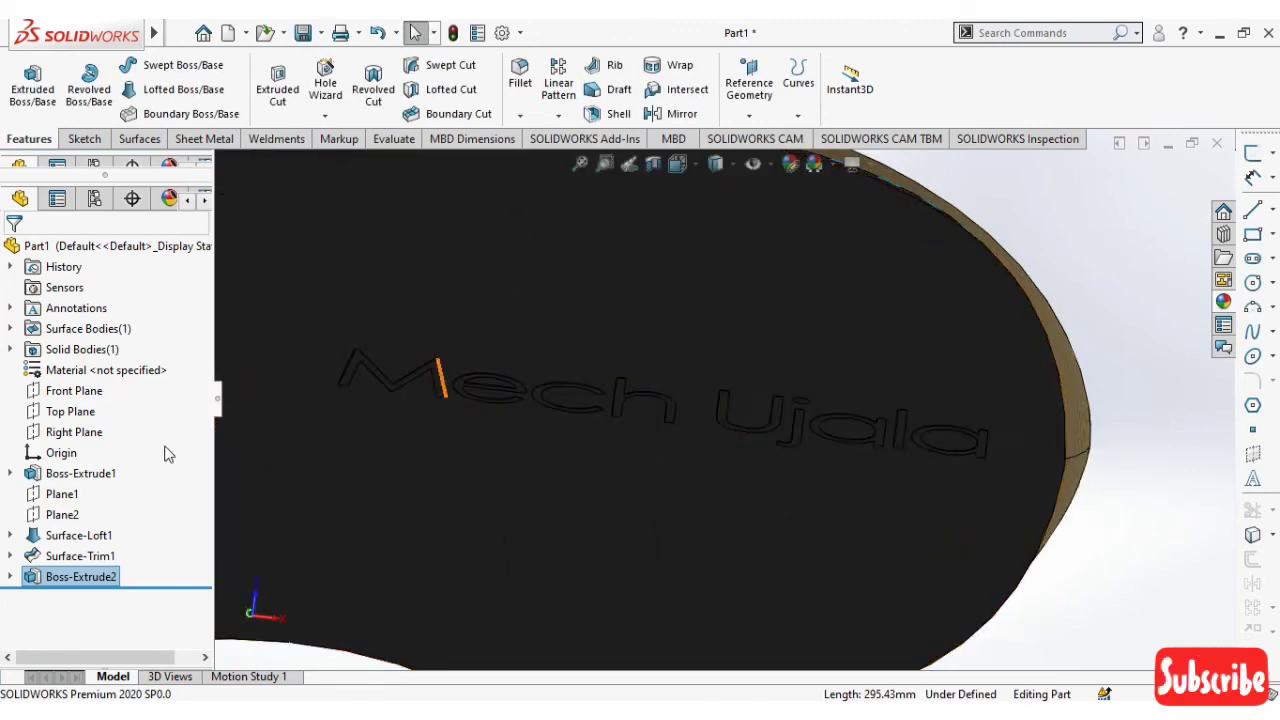
Give the Boss-Extrude2 lettering a bright yellow appearance
{"action": "left_click", "coordinate": [70, 578]}
{"action": "left_click", "coordinate": [70, 578]}
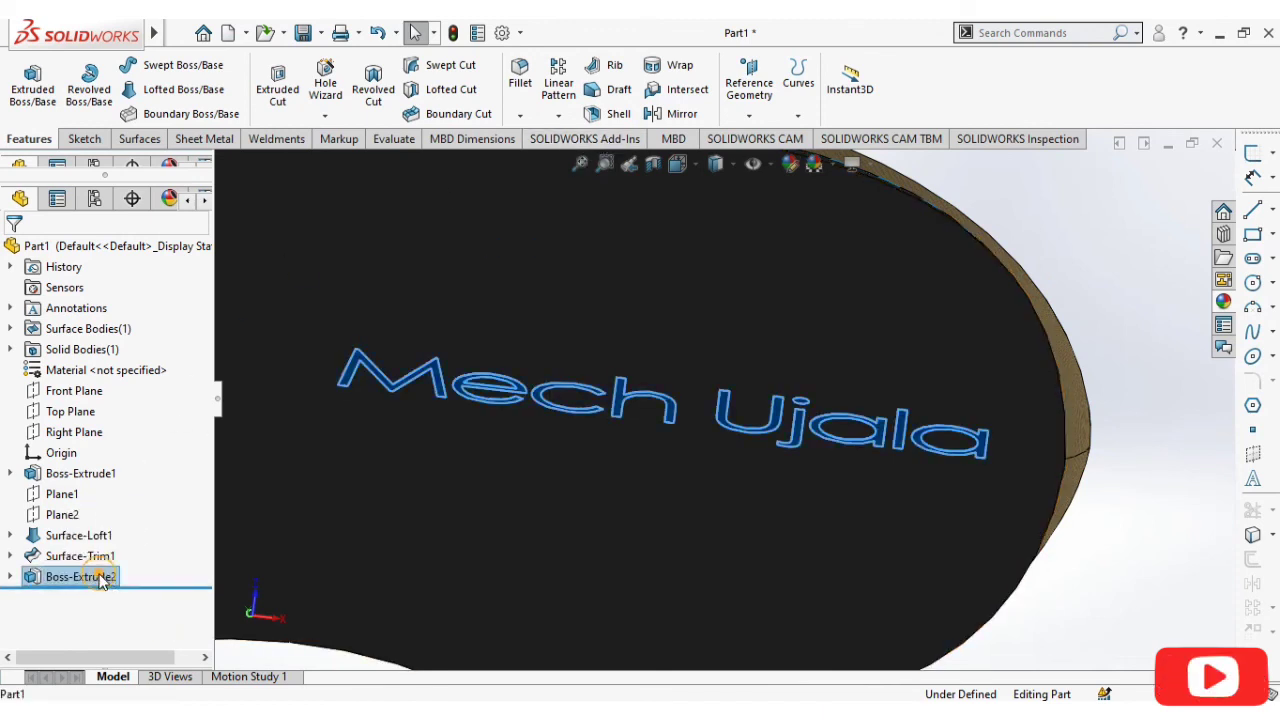
{"action": "left_click", "coordinate": [147, 636]}
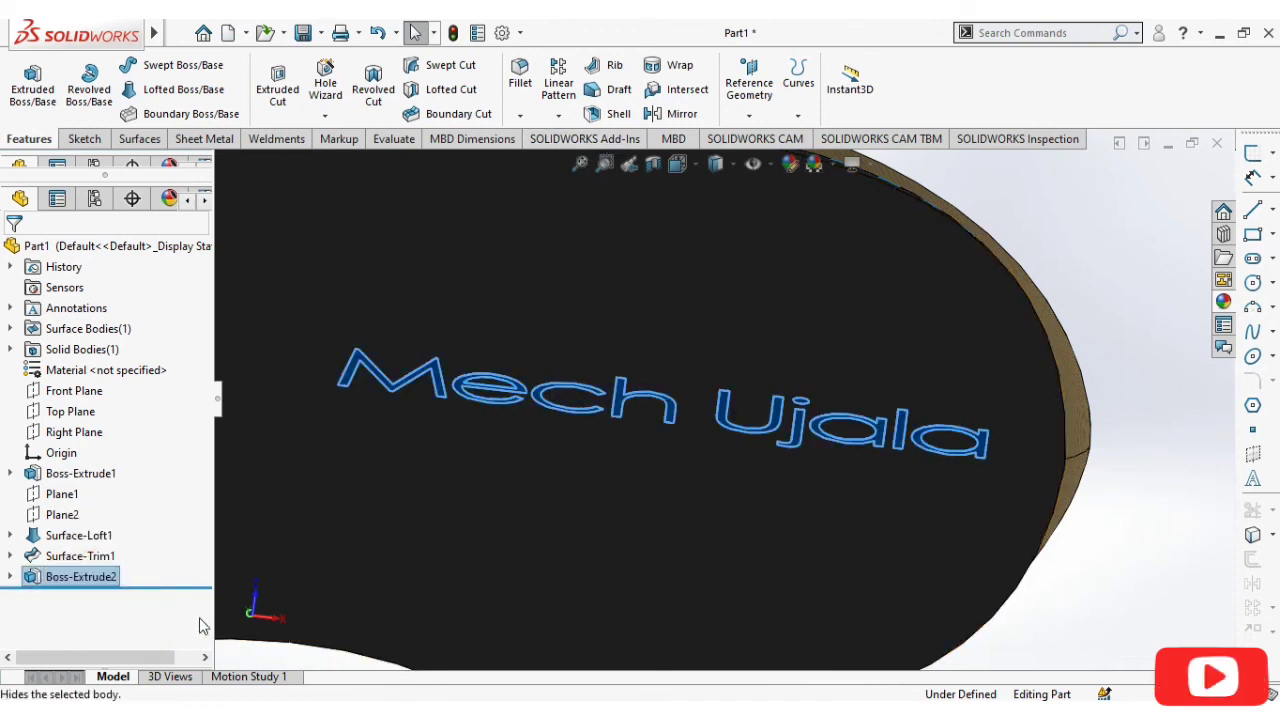
{"action": "left_click", "coordinate": [1137, 374]}
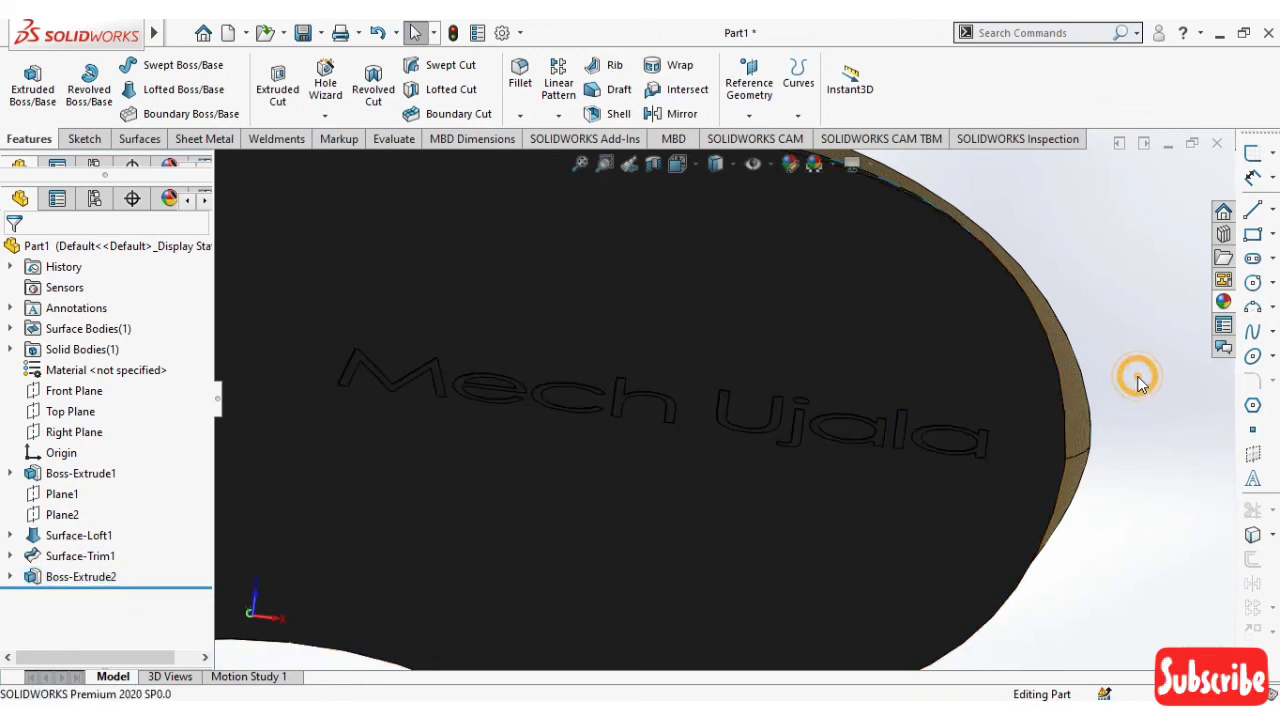
{"action": "left_click", "coordinate": [86, 577]}
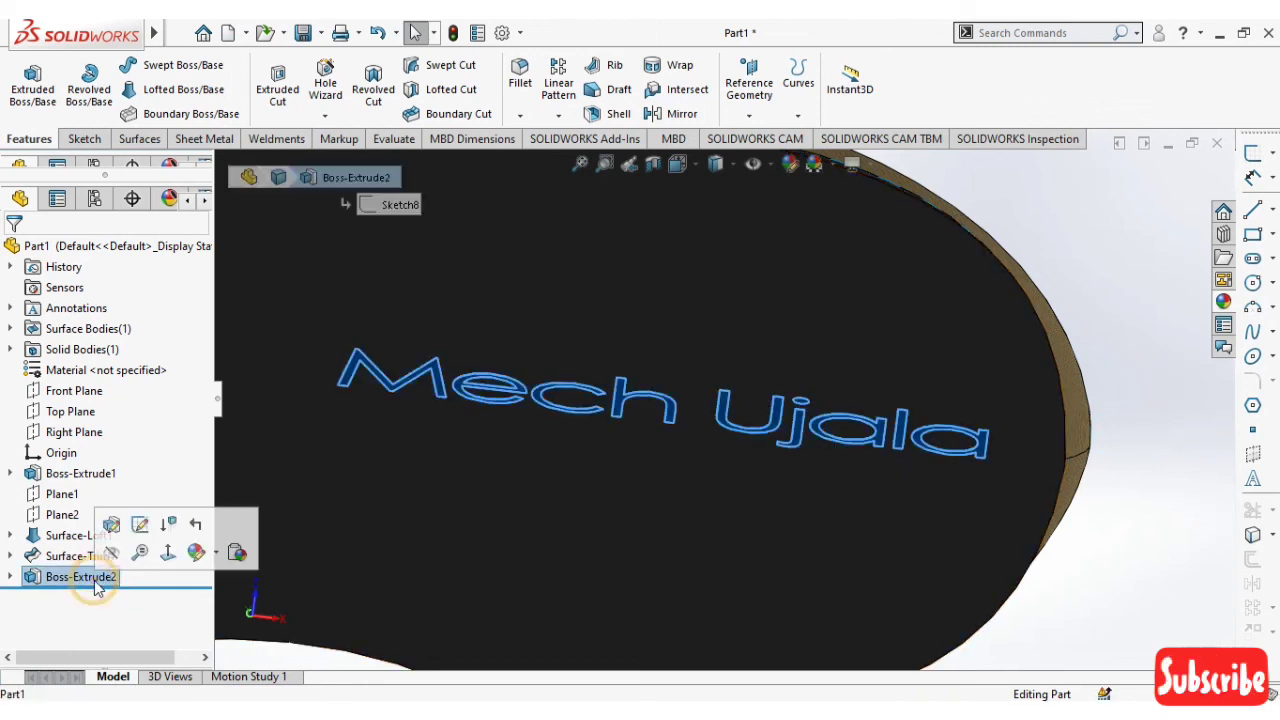
{"action": "left_click", "coordinate": [195, 553]}
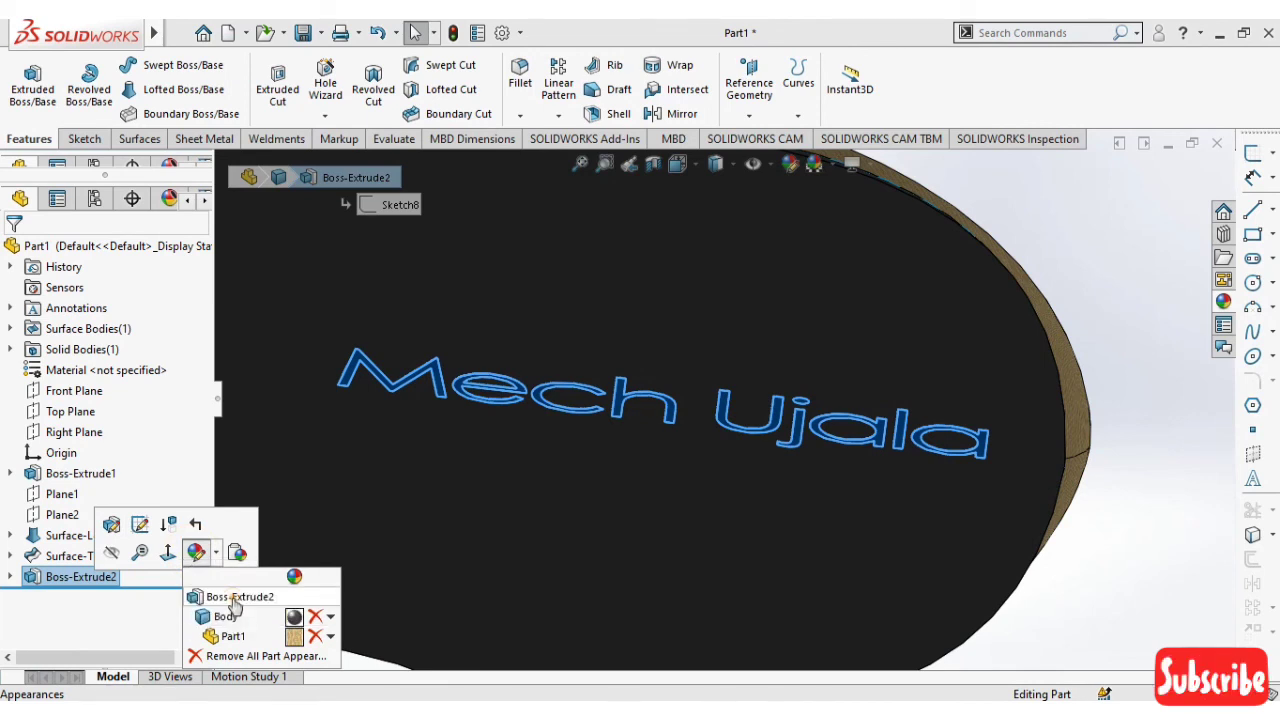
{"action": "left_click", "coordinate": [236, 598]}
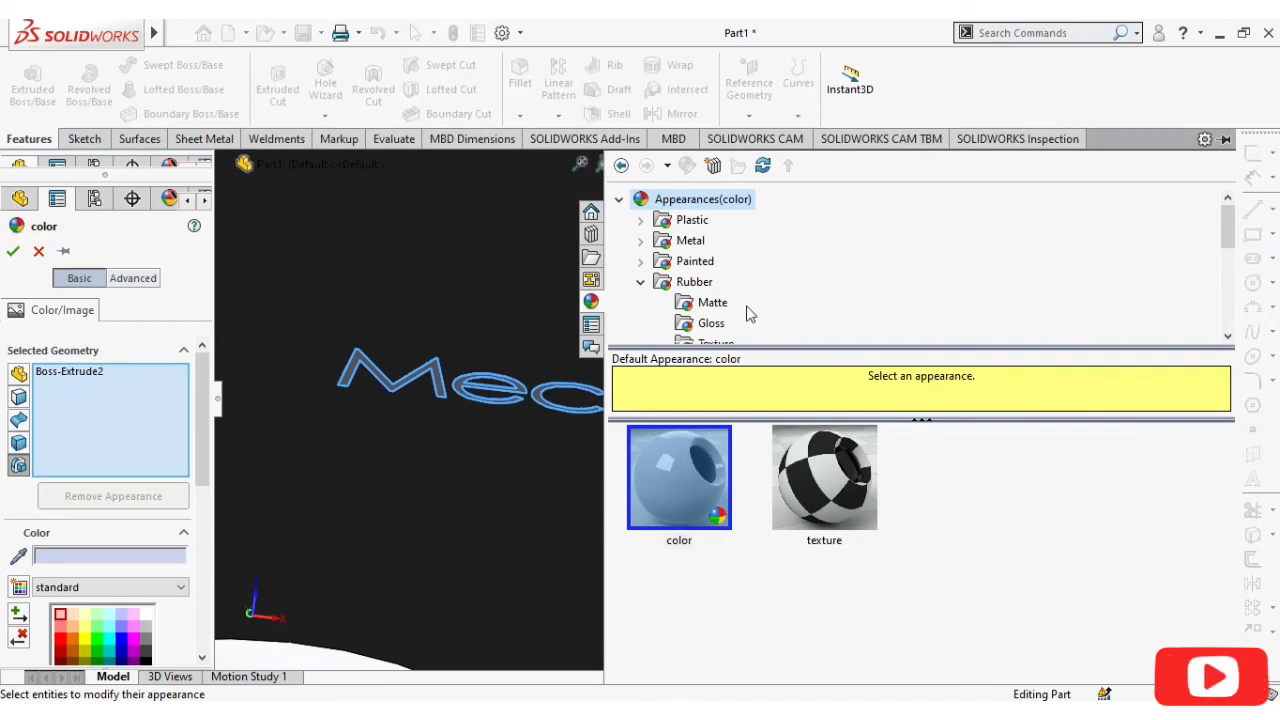
{"action": "left_click", "coordinate": [86, 660]}
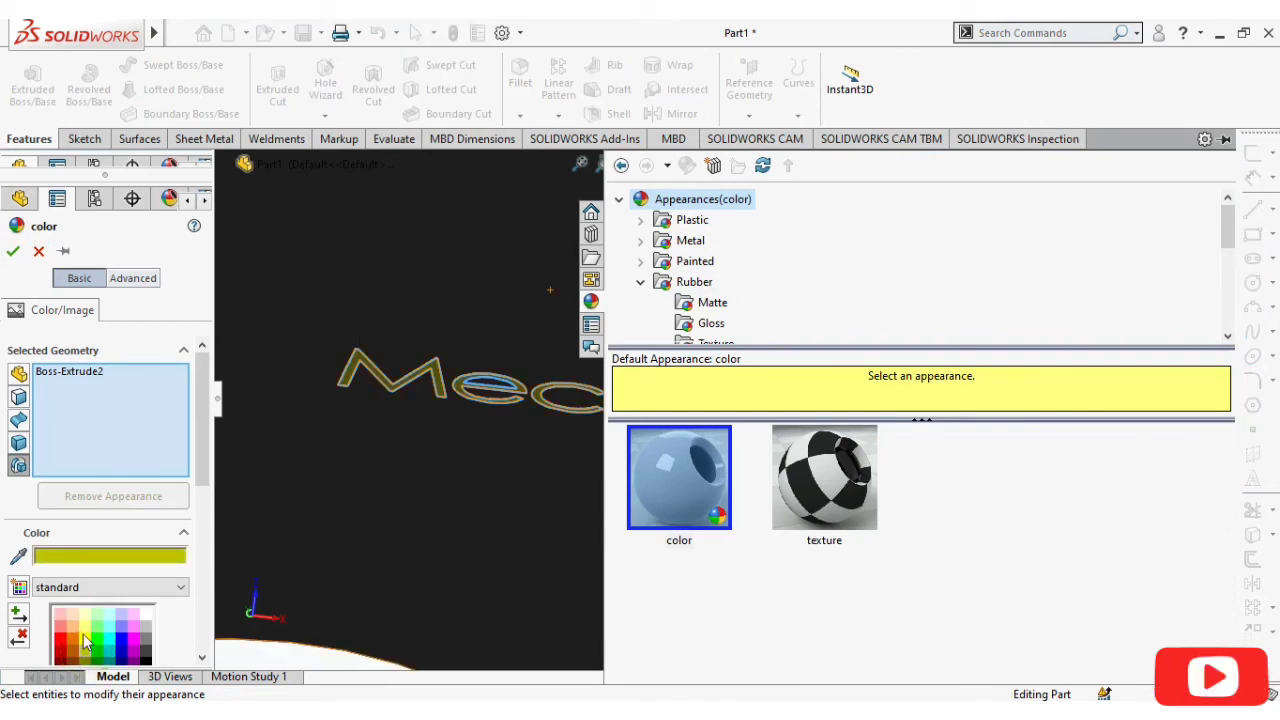
{"action": "left_click", "coordinate": [86, 647]}
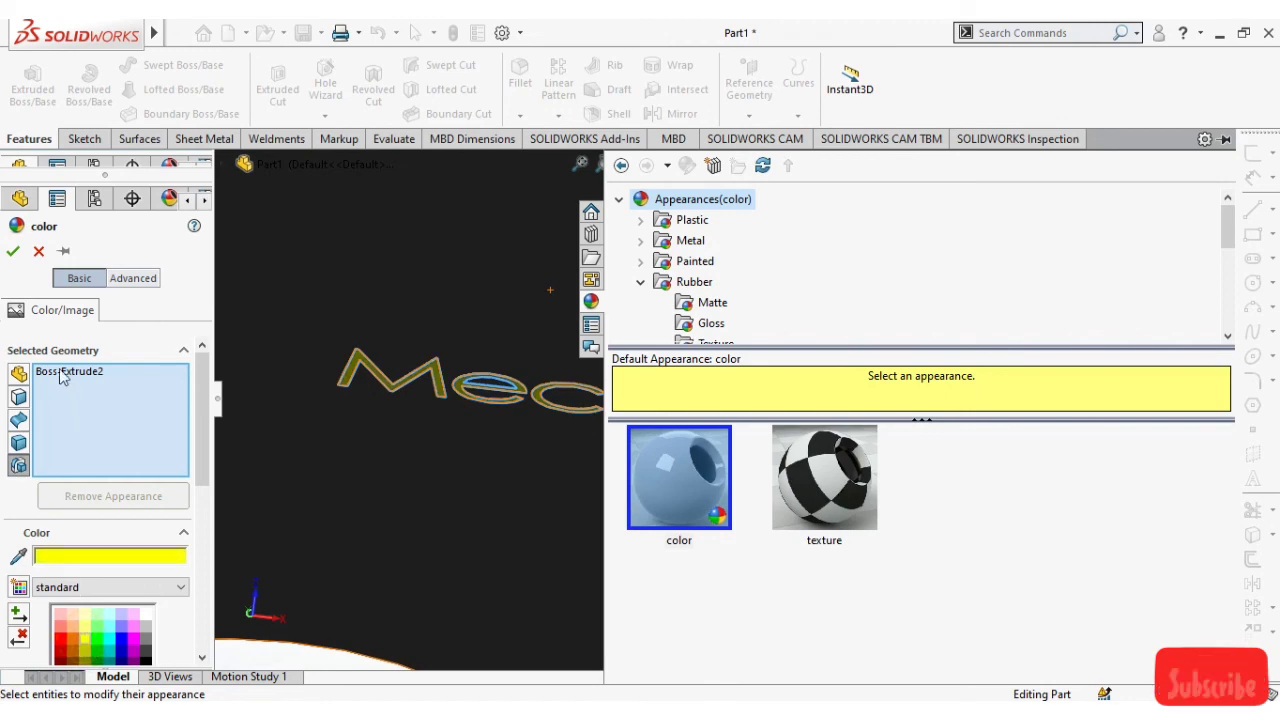
{"action": "left_click", "coordinate": [12, 251]}
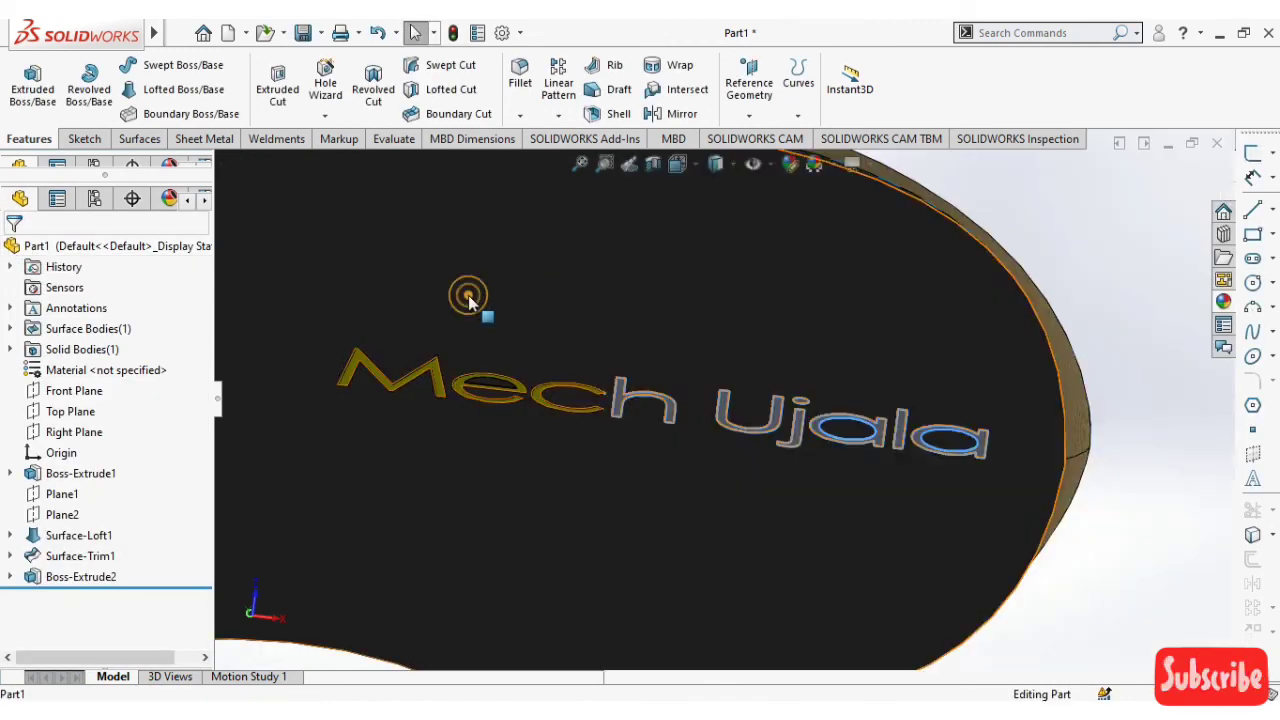
{"action": "left_click", "coordinate": [468, 300]}
{"action": "scroll", "coordinate": [700, 400], "scroll_direction": "up", "scroll_amount": 3}
Orbit the shoe, then show it in the Four View layout: Front, Left, Top, Trimetric
{"action": "left_click", "coordinate": [1080, 330]}
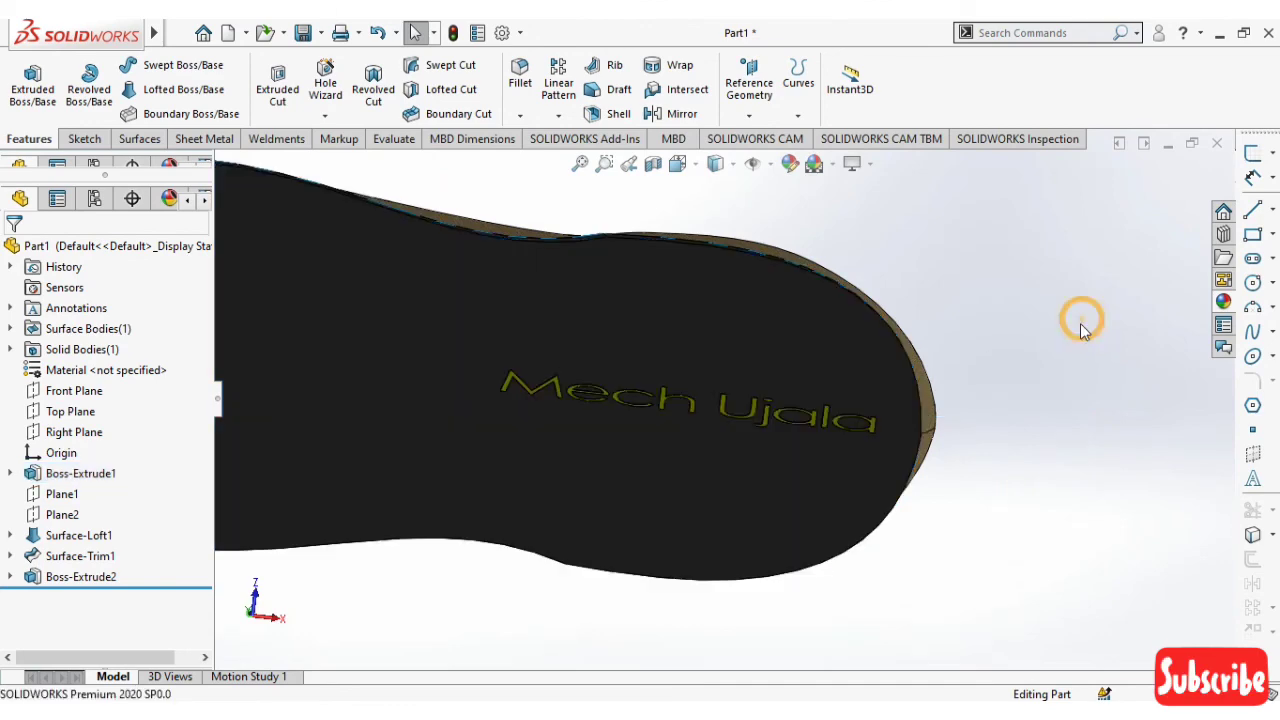
{"action": "mouse_move", "coordinate": [1084, 275]}
{"action": "middle_mouse_down"}
{"action": "mouse_move", "coordinate": [1094, 329]}
{"action": "mouse_move", "coordinate": [1069, 369]}
{"action": "mouse_move", "coordinate": [1058, 317]}
{"action": "mouse_move", "coordinate": [1105, 535]}
{"action": "middle_mouse_up"}
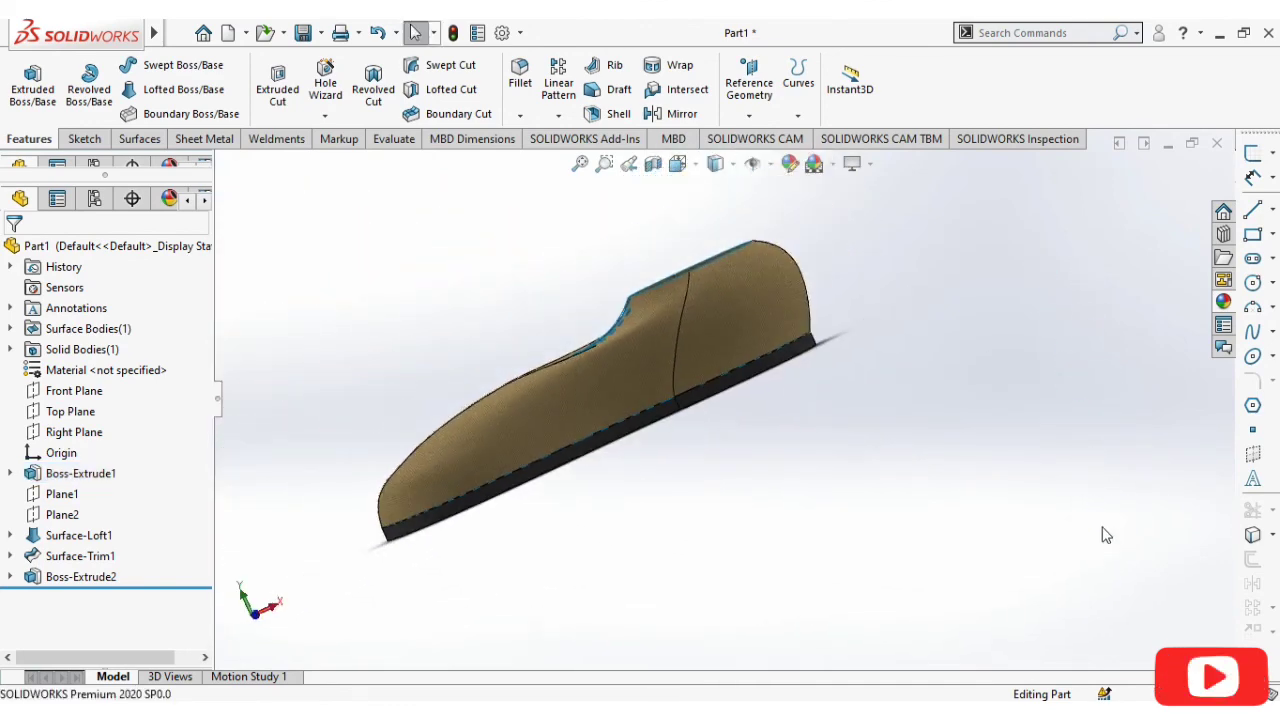
{"action": "middle_click_drag", "start_coordinate": [951, 342], "coordinate": [986, 466]}
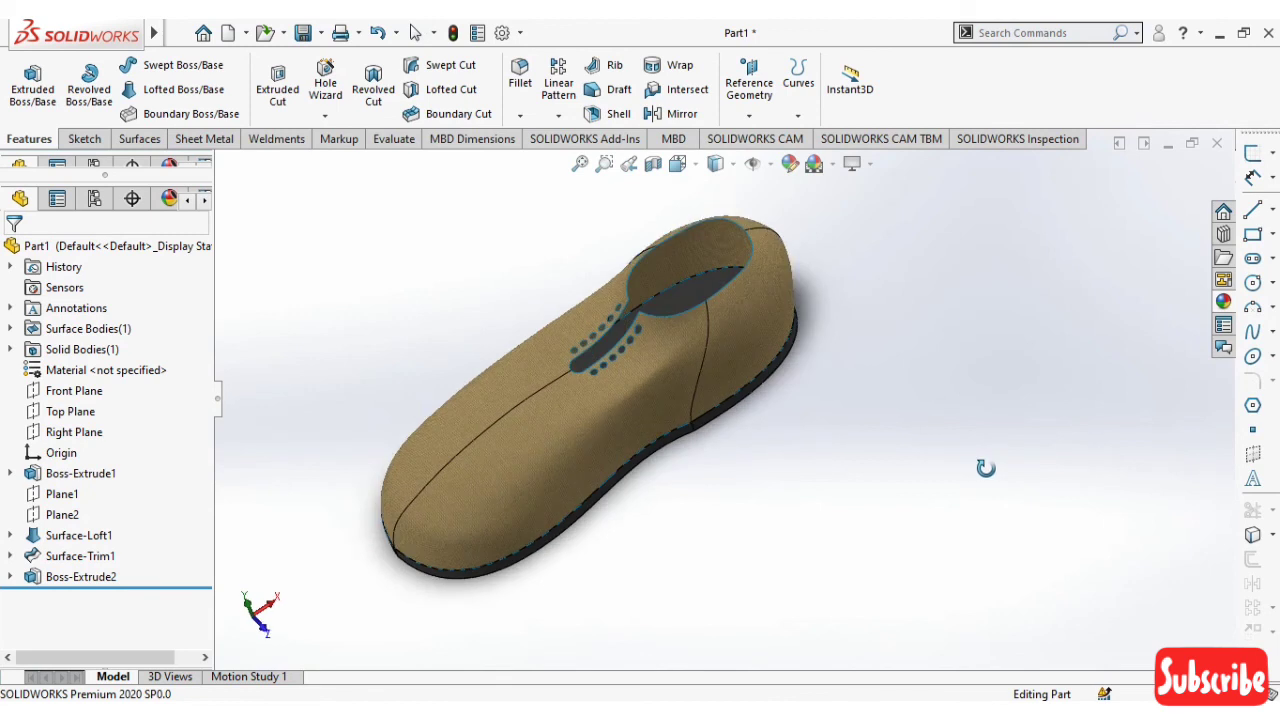
{"action": "left_click", "coordinate": [696, 167]}
{"action": "left_click", "coordinate": [765, 292]}
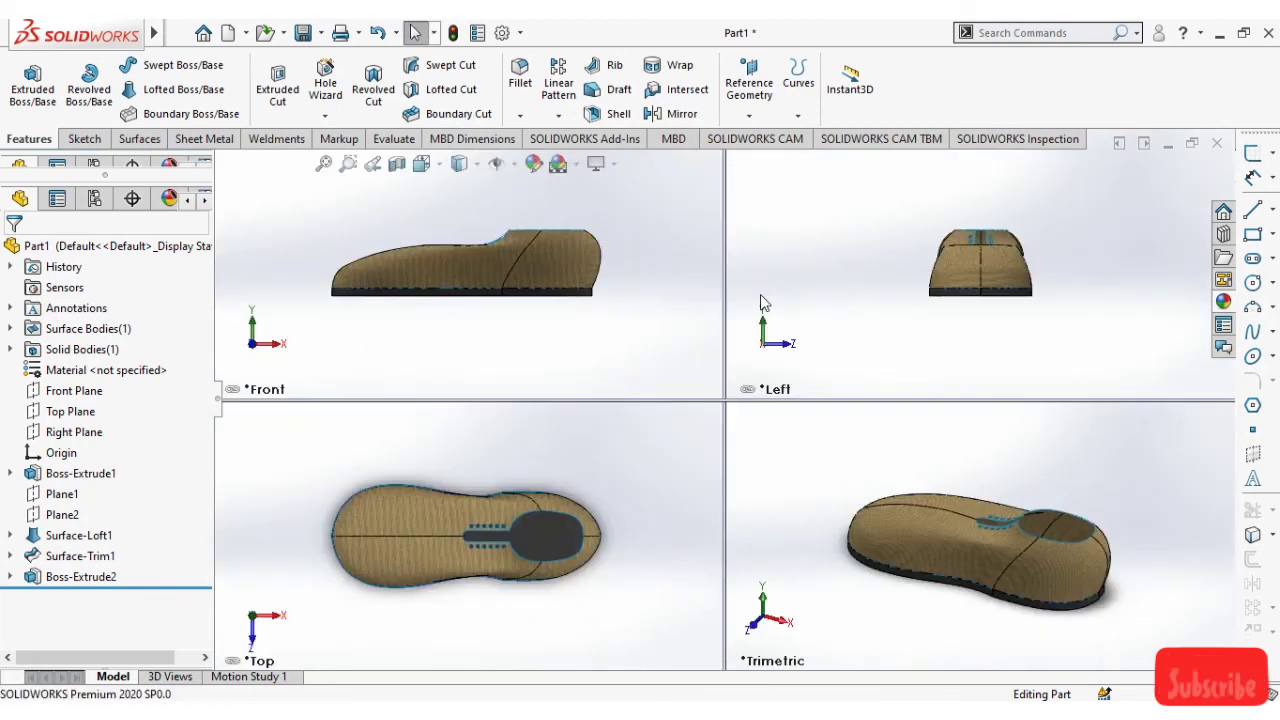
{"action": "left_click", "coordinate": [1020, 540]}
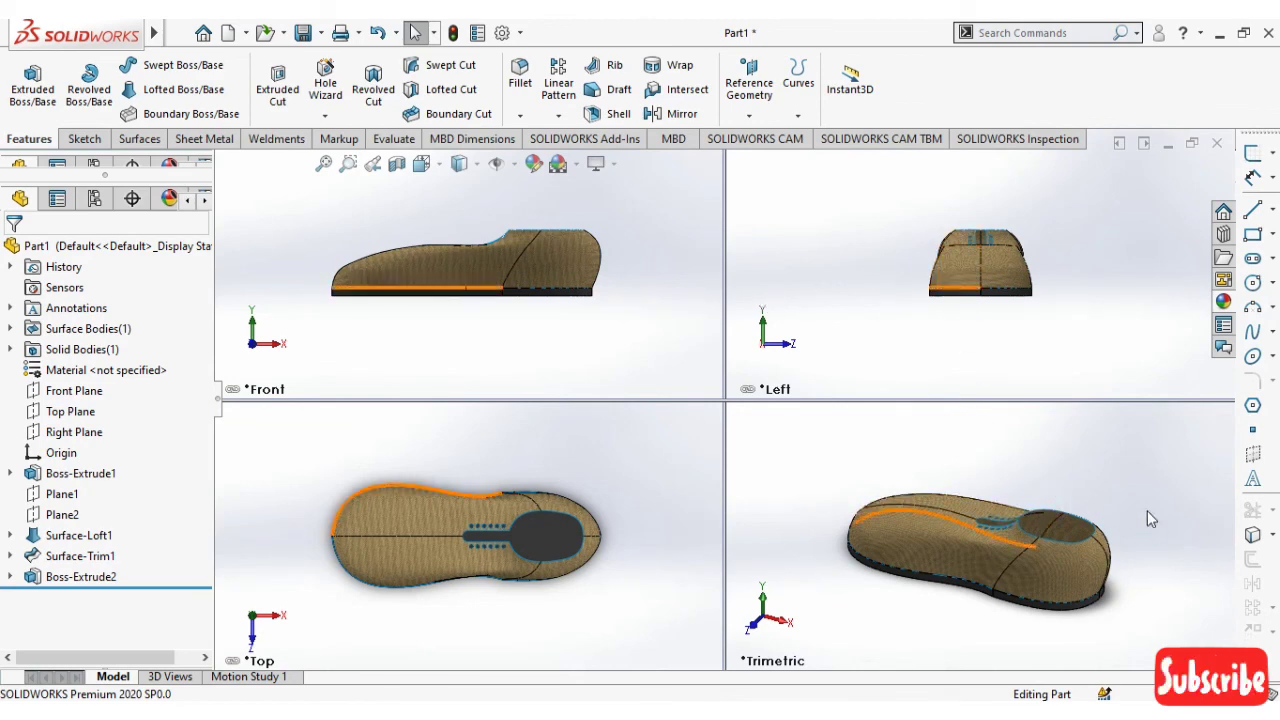